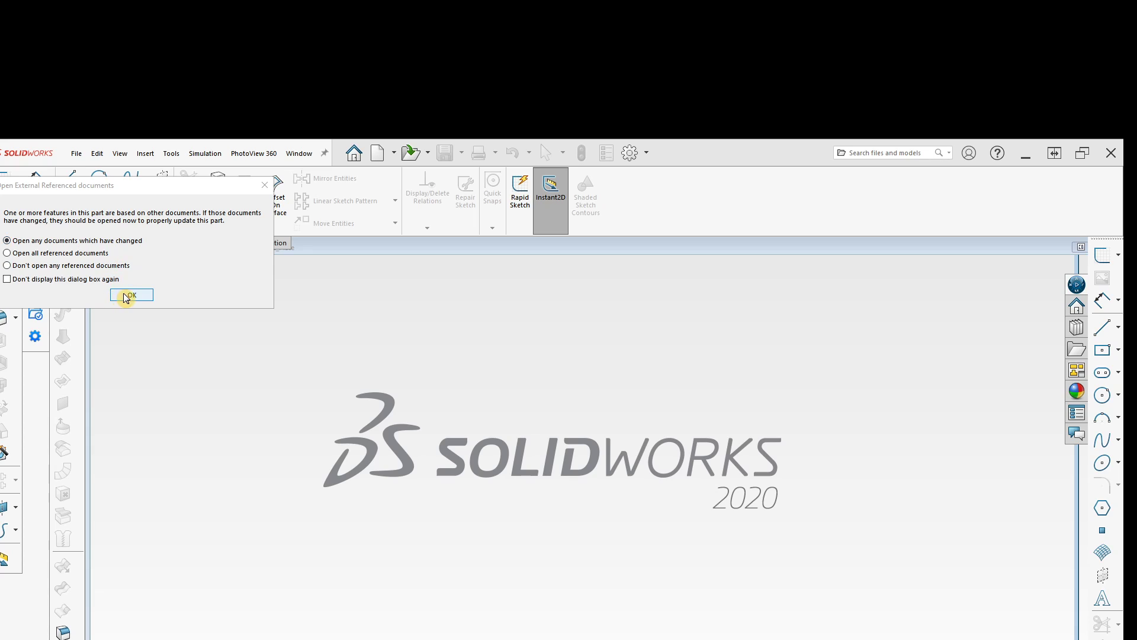
# Close the Face_Plate part and open the ID344 final product redesign part from the Desktop
pyautogui.click(131, 295)
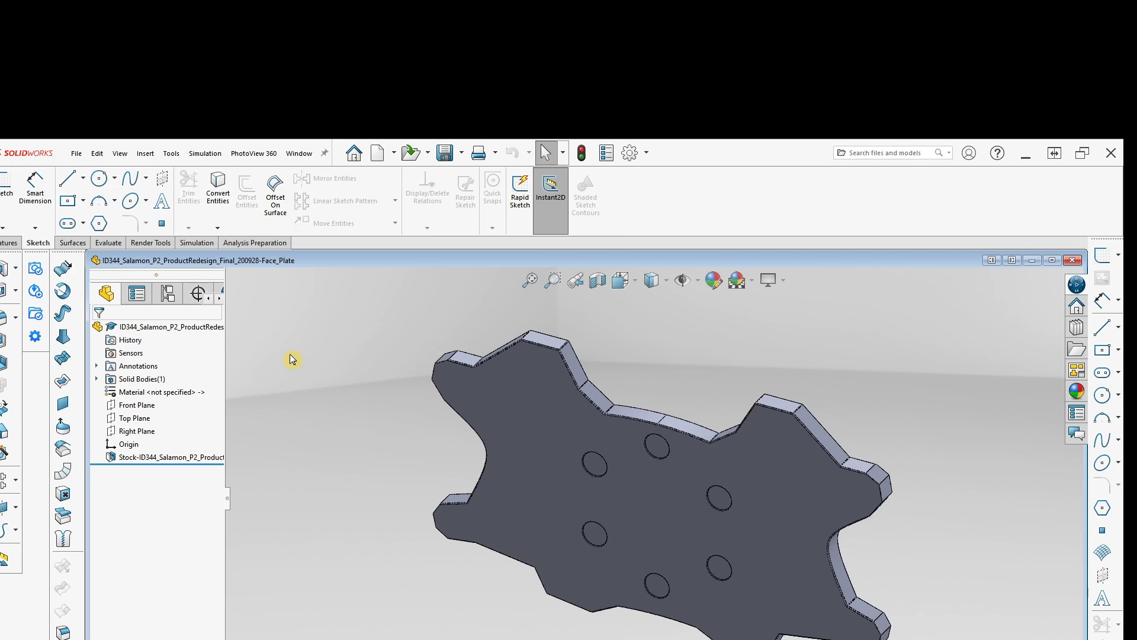
pyautogui.click(1073, 260)
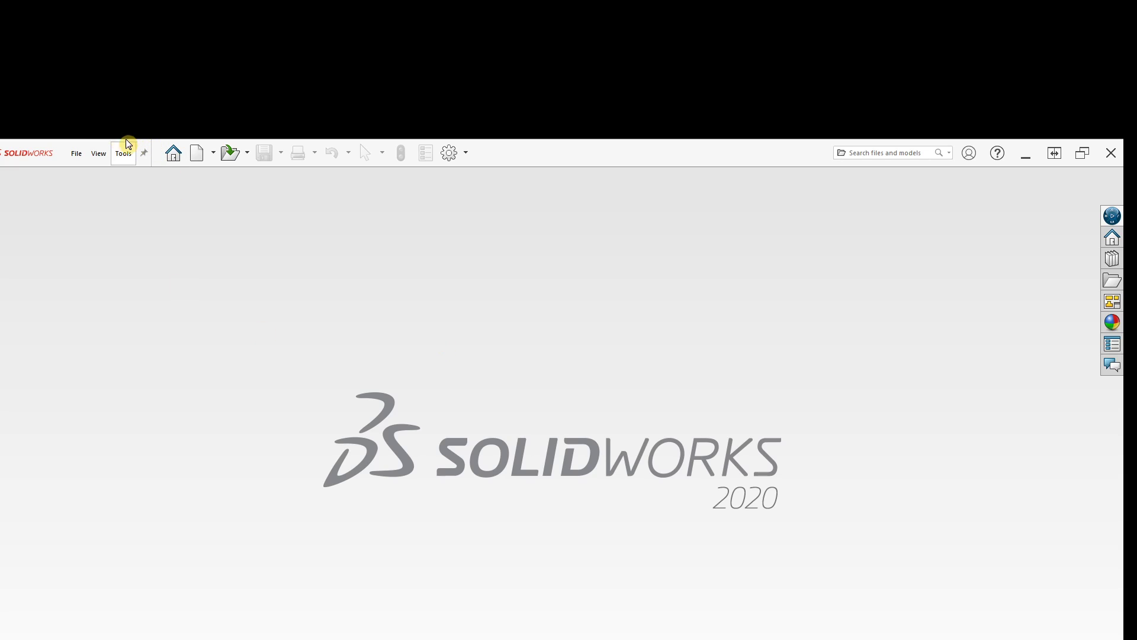
pyautogui.click(76, 153)
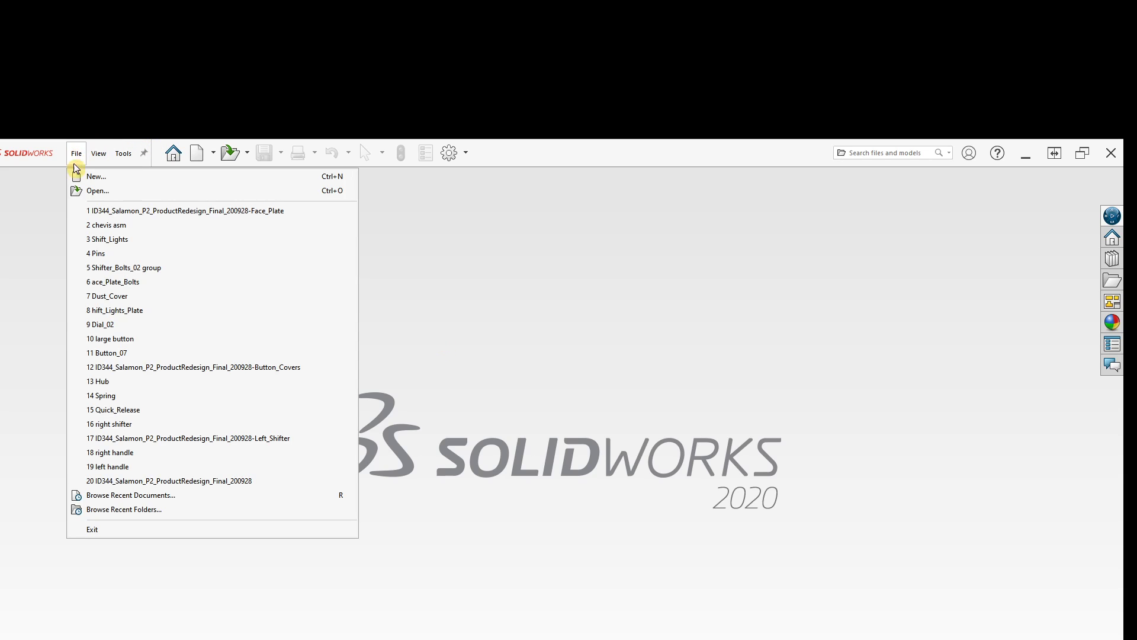
pyautogui.click(96, 192)
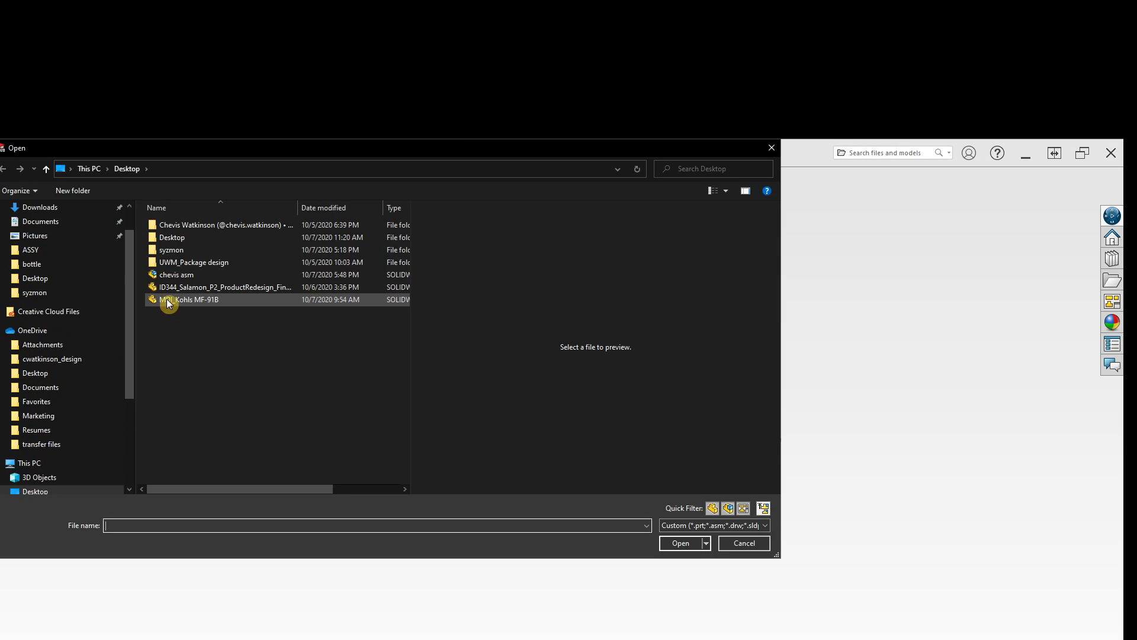
pyautogui.click(166, 287)
pyautogui.click(681, 543)
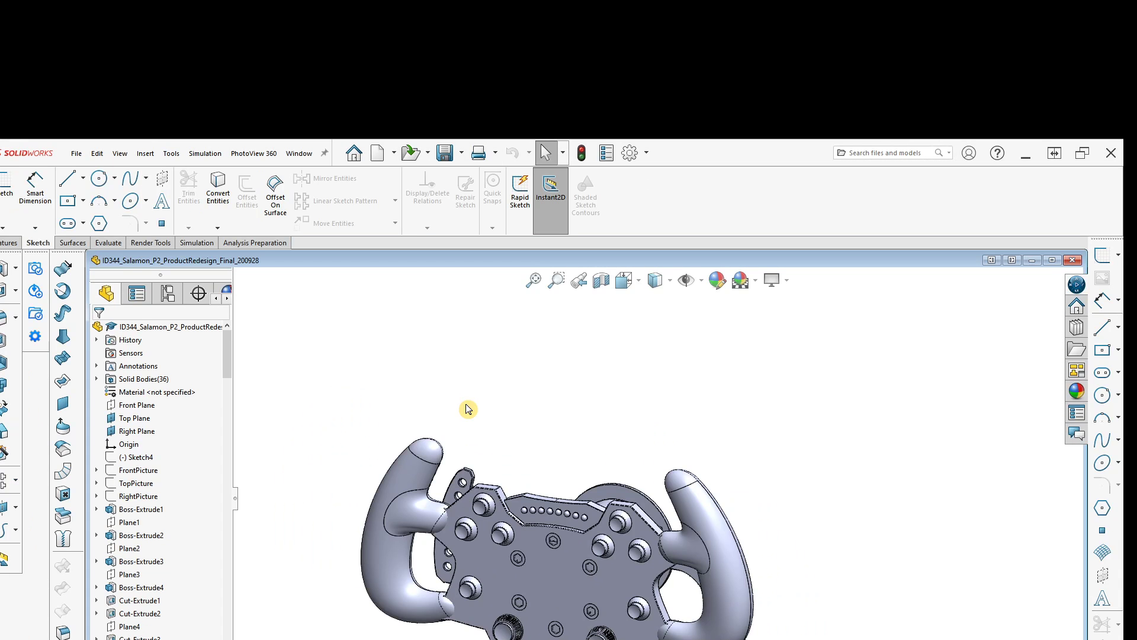
# Expand the Solid Bodies folder, highlight the Small_Hex body in the steering wheel, and clear the selection
pyautogui.moveTo(575, 479); pyautogui.dragTo(589, 390, button='middle')
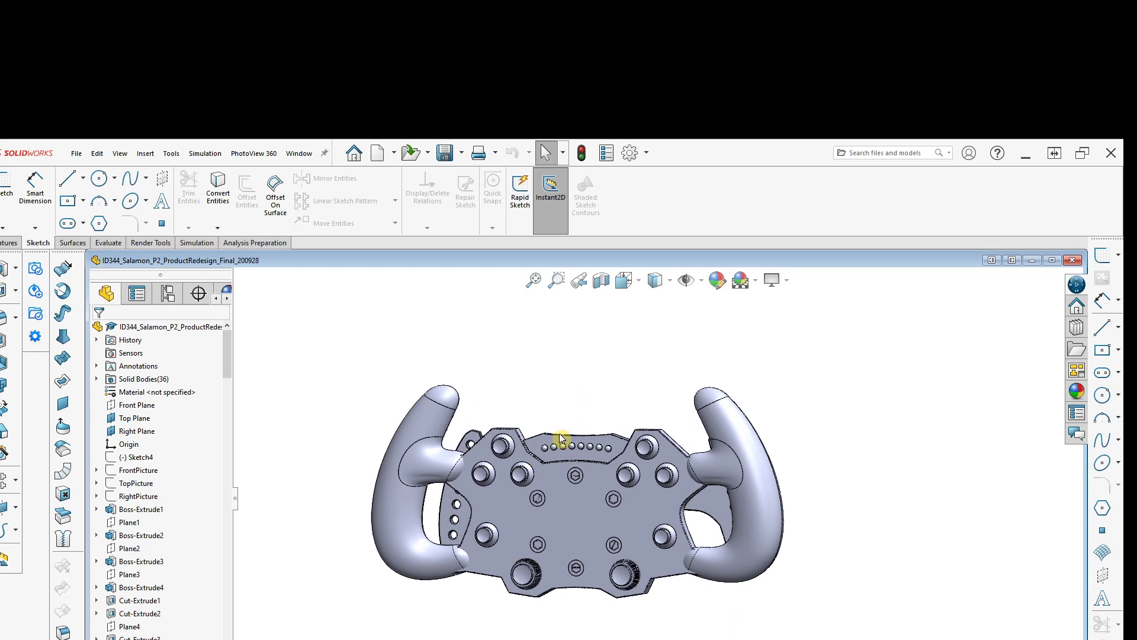
pyautogui.click(97, 380)
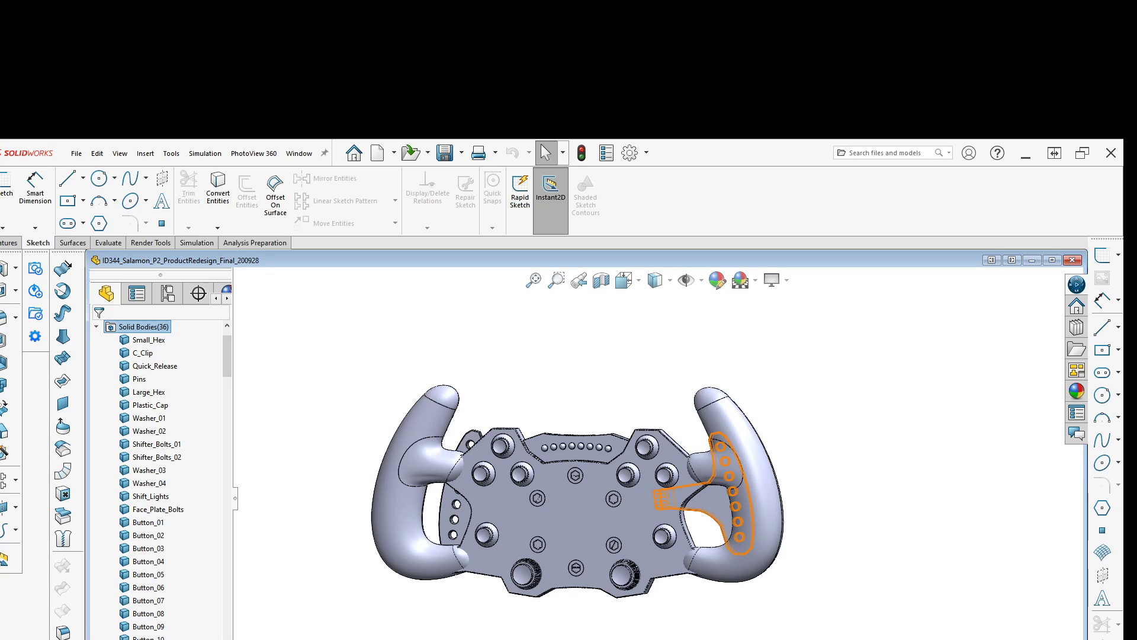
pyautogui.click(147, 340)
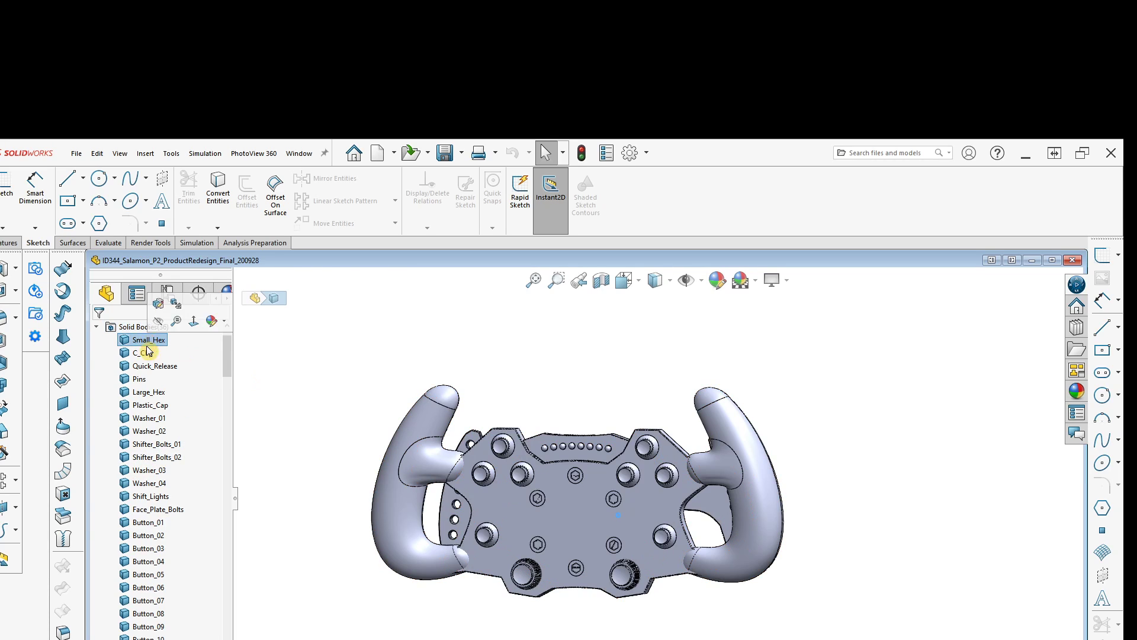
pyautogui.scroll(3, 391, 554)
pyautogui.keyDown('ctrl'); pyautogui.moveTo(393, 564); pyautogui.dragTo(333, 491, button='middle'); pyautogui.keyUp('ctrl')
pyautogui.click(391, 558)
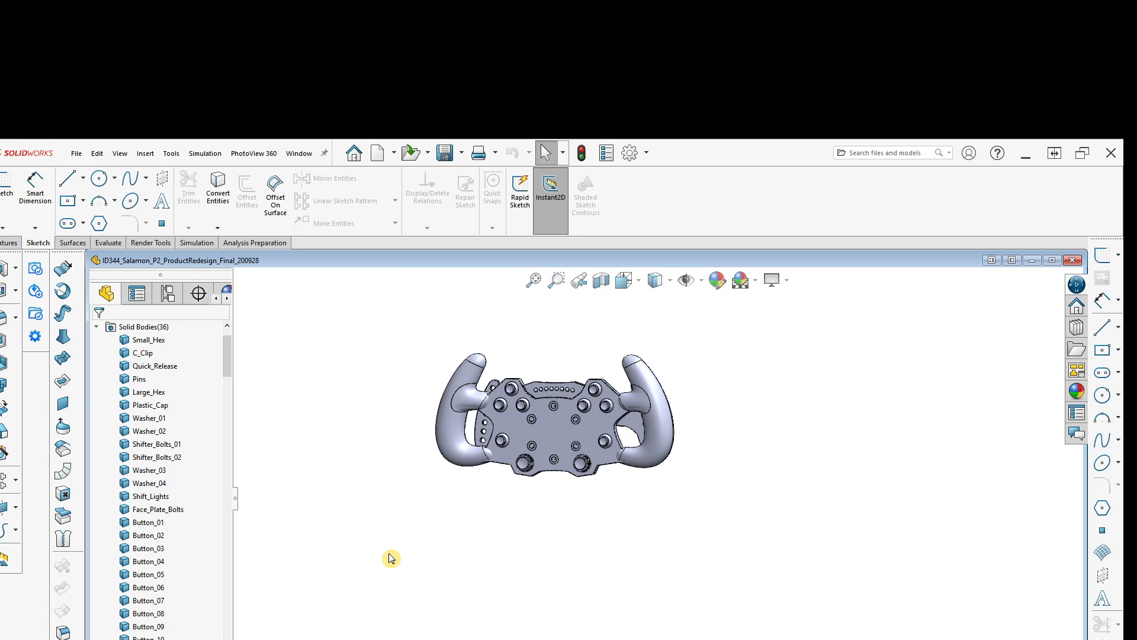
# Examine the buttons and shift lights on the wheel's front, and the shifter bracket bolts behind the handle
pyautogui.moveTo(225, 371); pyautogui.dragTo(226, 354)
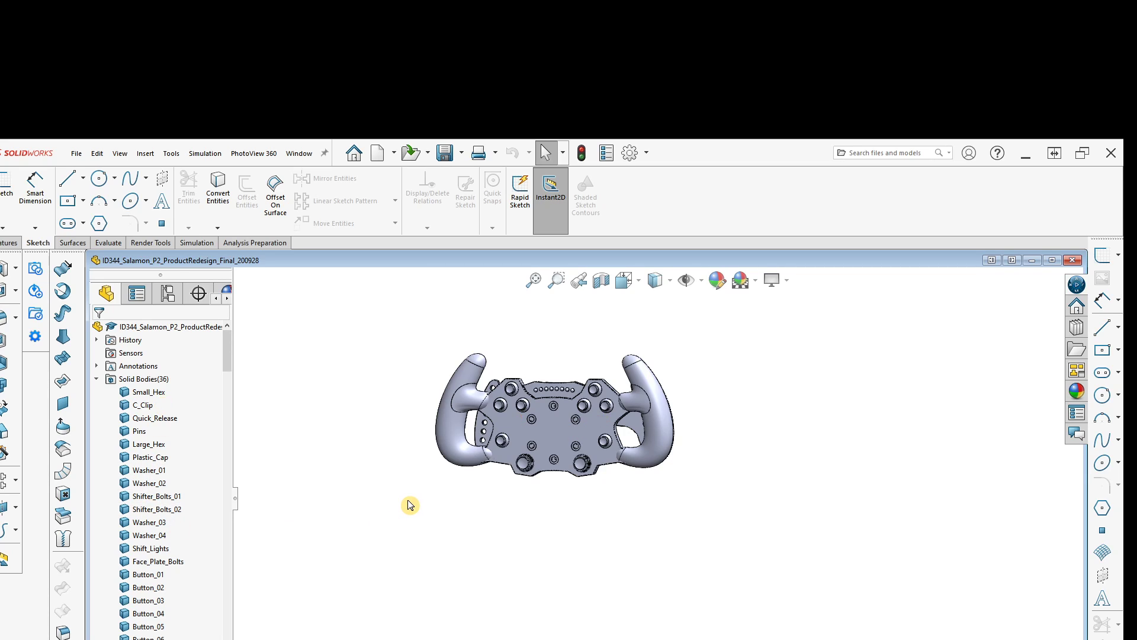
pyautogui.moveTo(465, 525); pyautogui.dragTo(460, 444, button='middle')
pyautogui.scroll(-6, 577, 419)
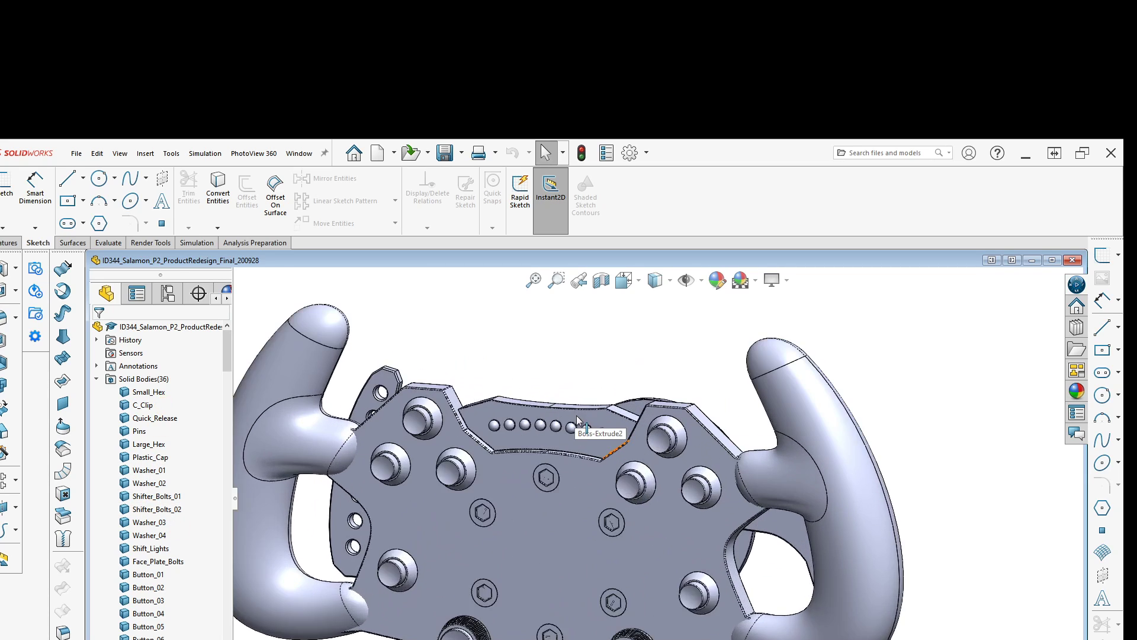
pyautogui.scroll(-1, 577, 420)
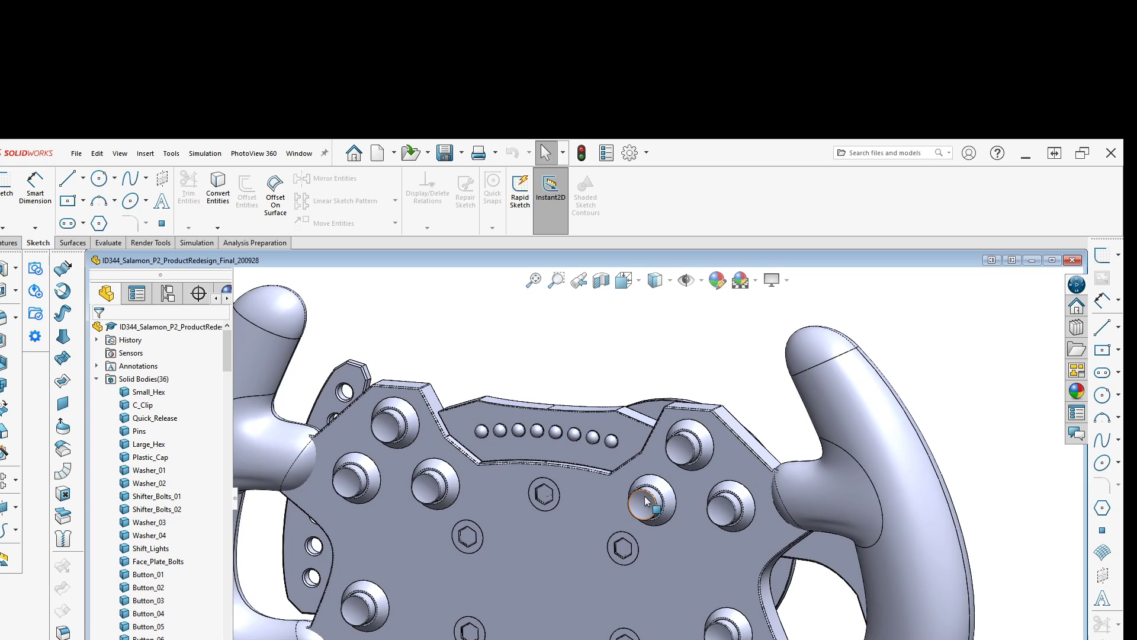
pyautogui.scroll(5, 652, 492)
pyautogui.moveTo(660, 470); pyautogui.dragTo(736, 489, button='middle')
pyautogui.moveTo(631, 583); pyautogui.dragTo(657, 546, button='middle')
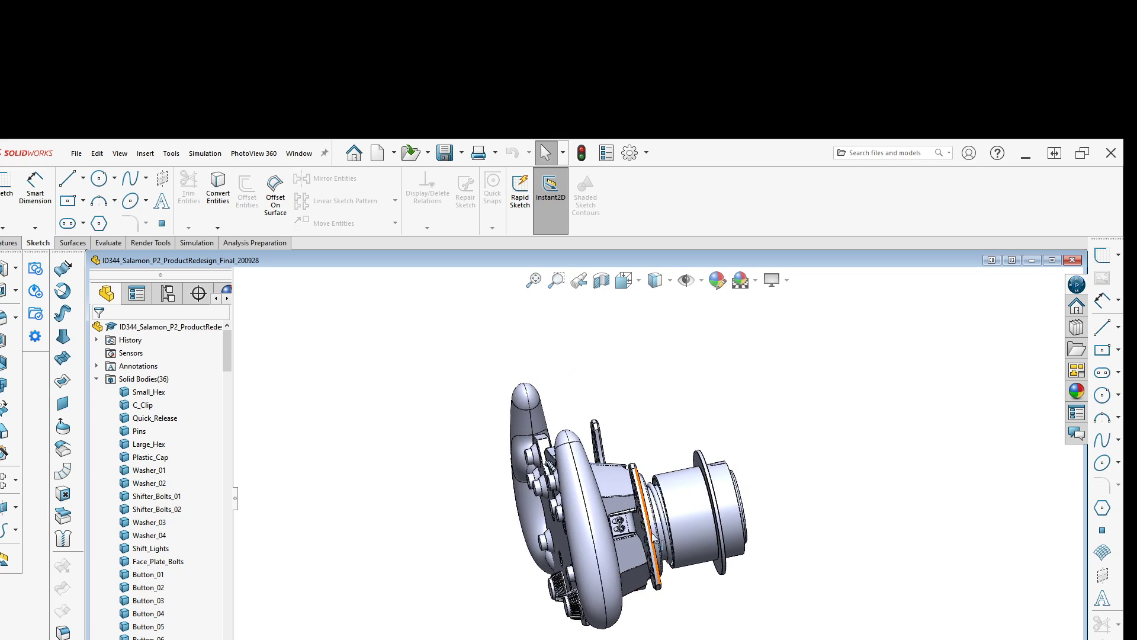
pyautogui.scroll(-7, 637, 544)
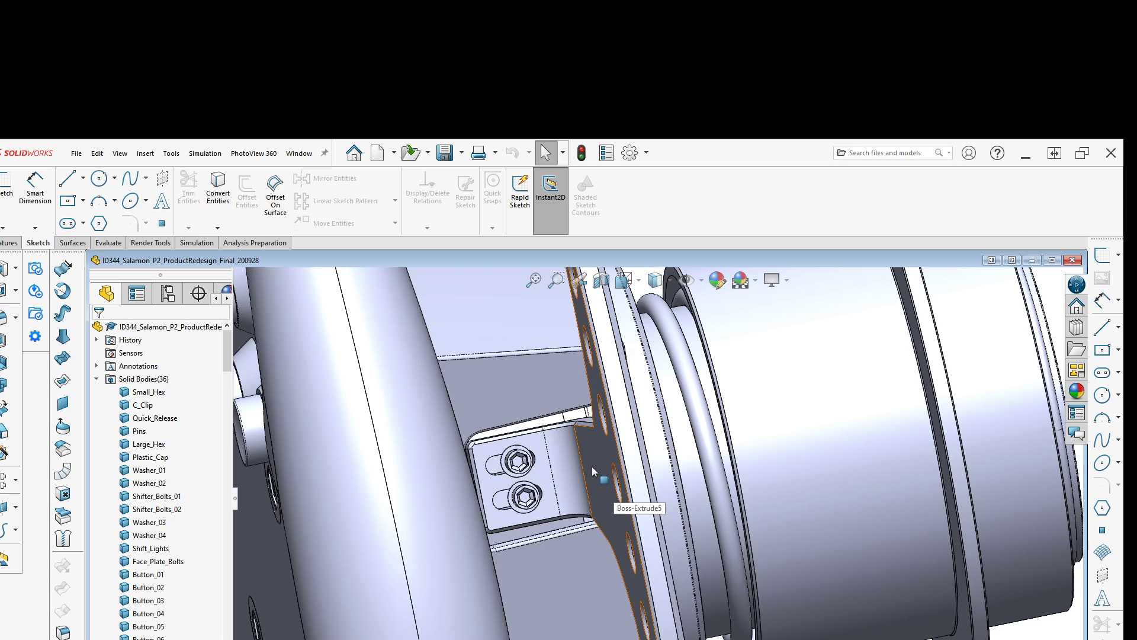
pyautogui.moveTo(591, 466); pyautogui.dragTo(684, 489, button='middle')
pyautogui.scroll(5, 684, 489)
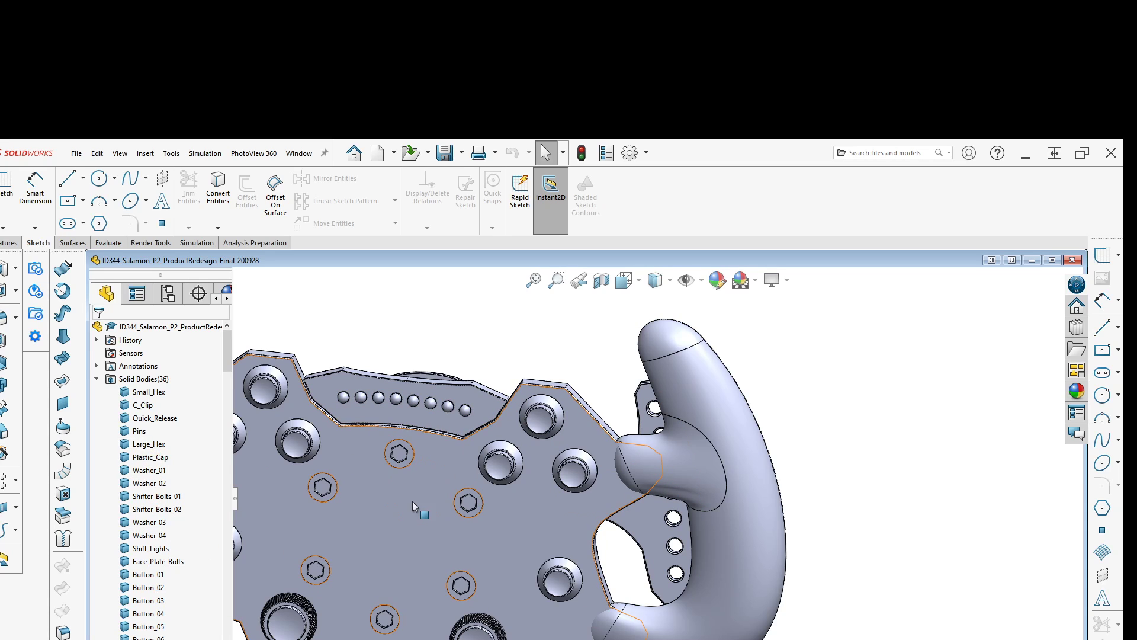
# Highlight the Button_09 and Button_10 bodies alternately to identify them on the wheel's two lower dials
pyautogui.scroll(3, 417, 525)
pyautogui.moveTo(417, 525); pyautogui.dragTo(396, 418, button='middle')
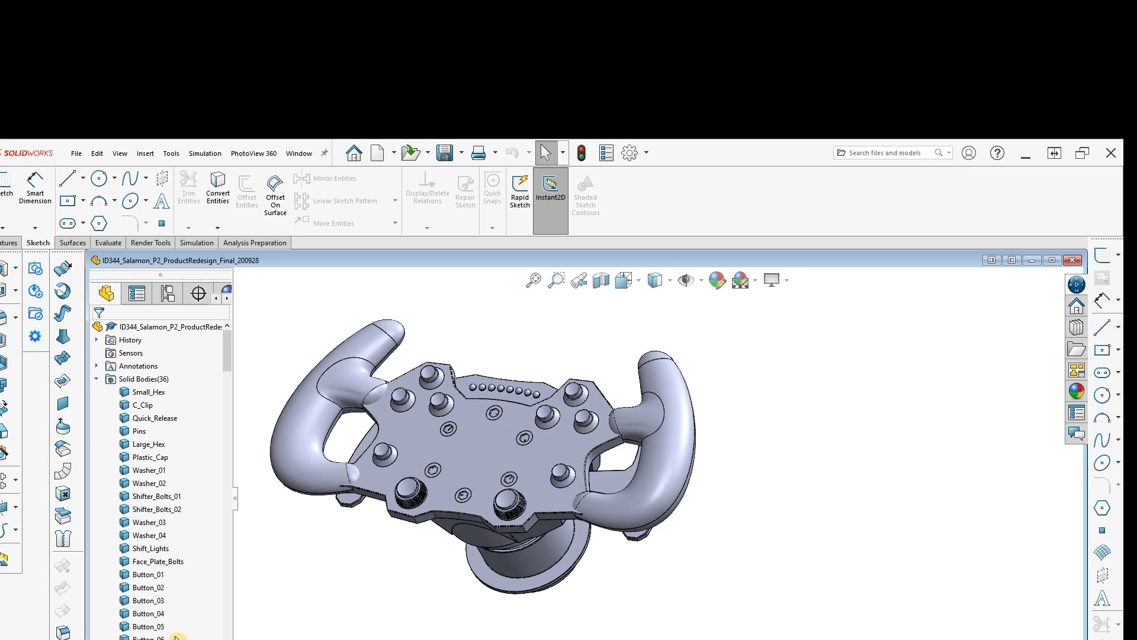
pyautogui.scroll(-2, 329, 508)
pyautogui.scroll(-2, 329, 508)
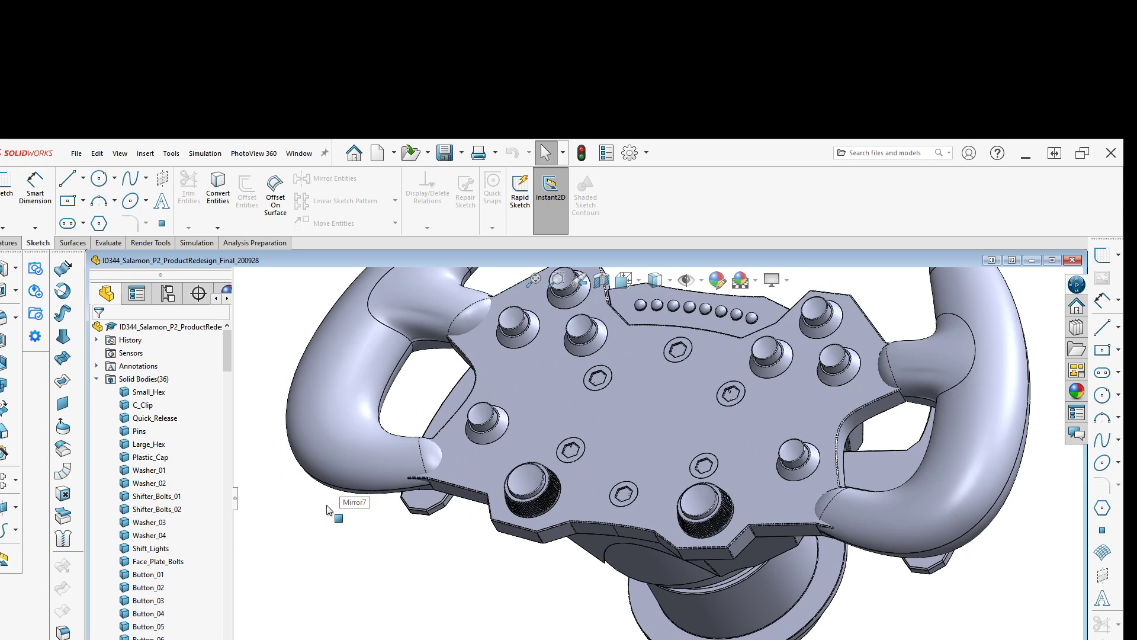
pyautogui.scroll(-2, 397, 521)
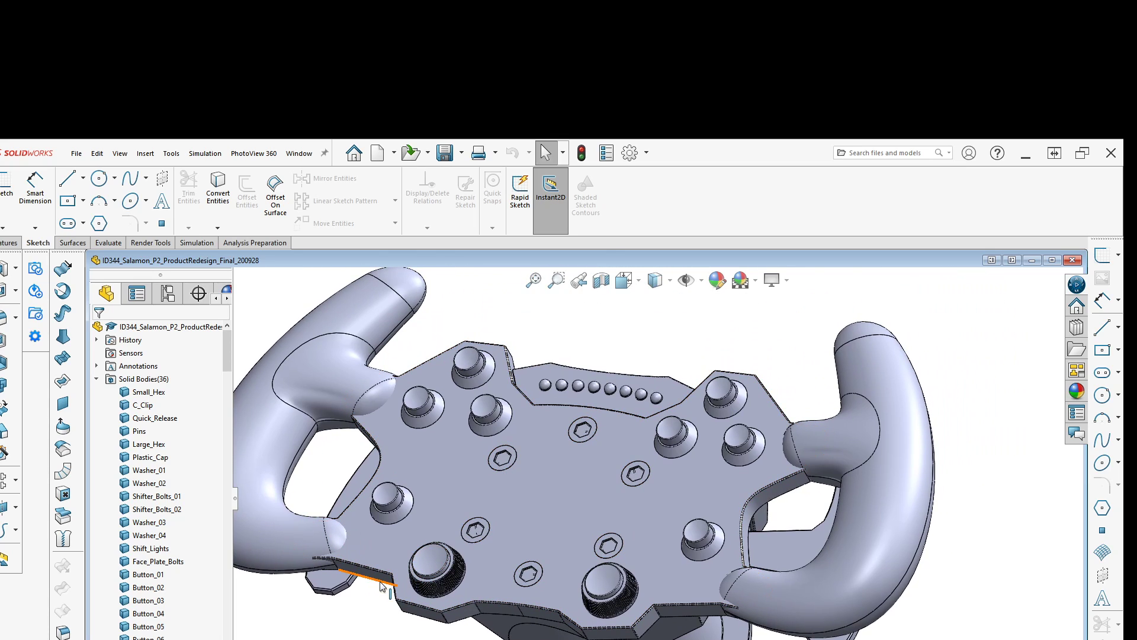
pyautogui.moveTo(385, 586); pyautogui.dragTo(425, 575, button='middle')
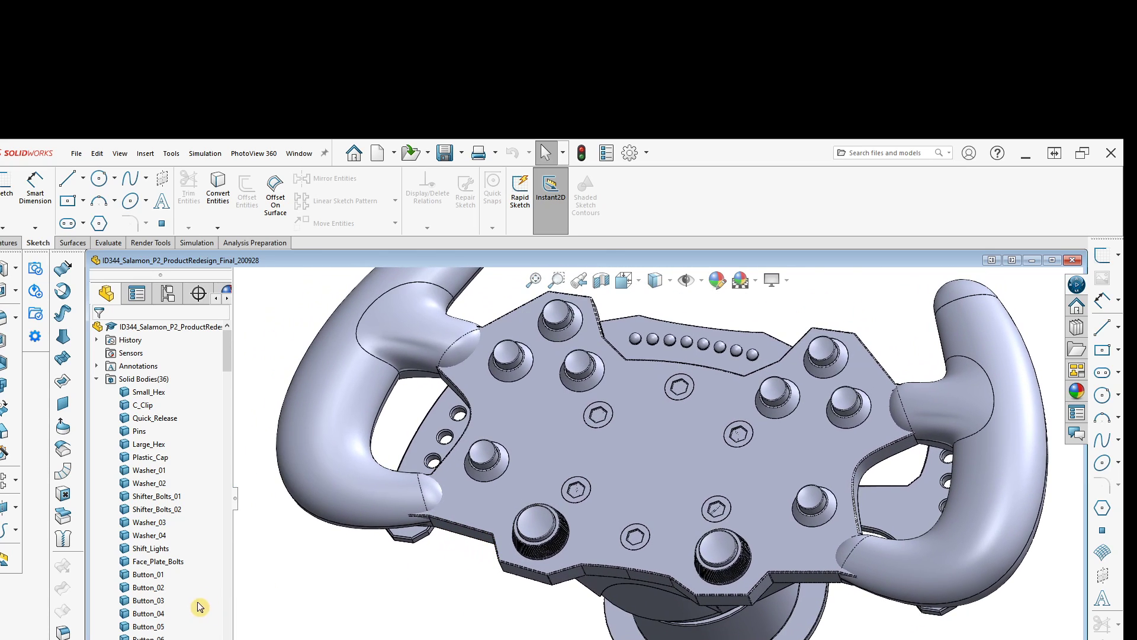
pyautogui.moveTo(230, 360)
pyautogui.mouseDown()
pyautogui.moveTo(231, 560)
pyautogui.moveTo(223, 374)
pyautogui.mouseUp()
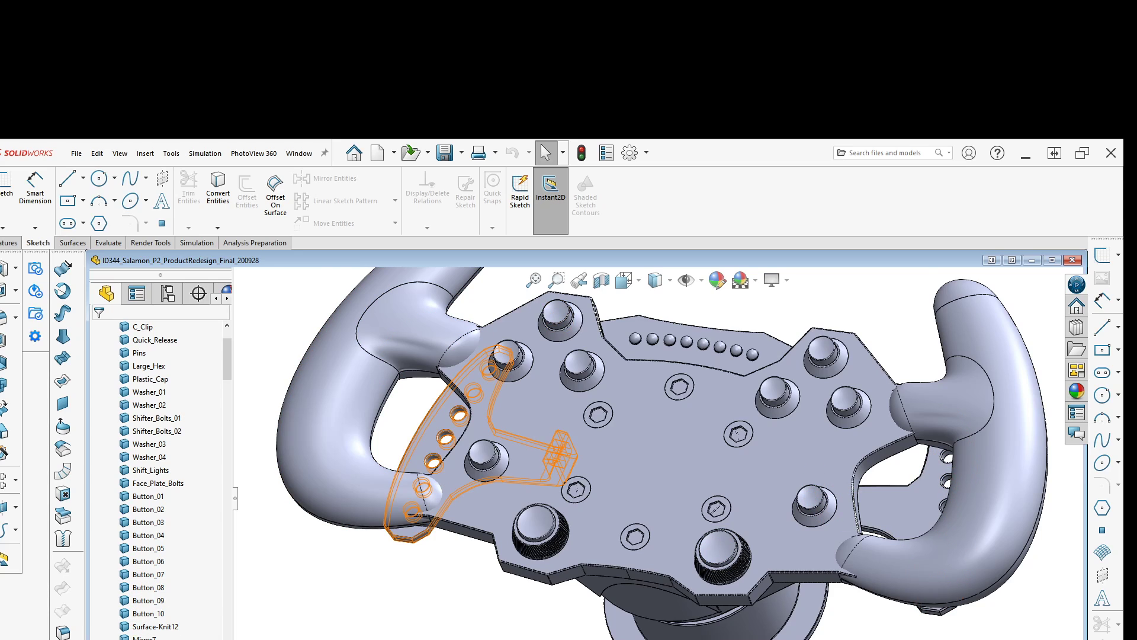
pyautogui.click(148, 617)
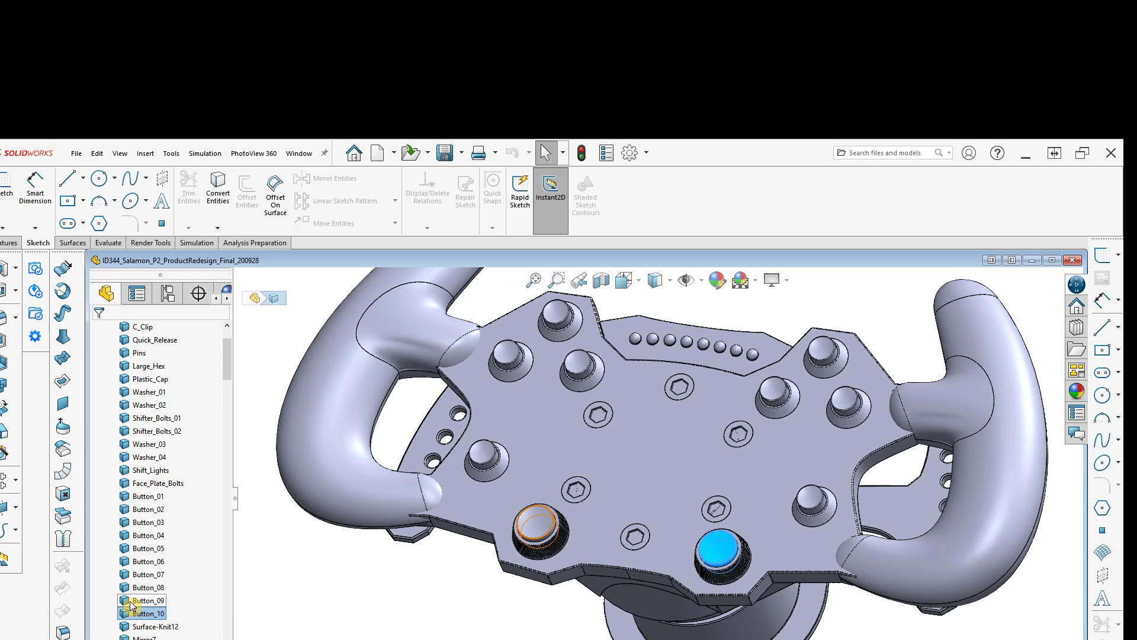
pyautogui.click(131, 601)
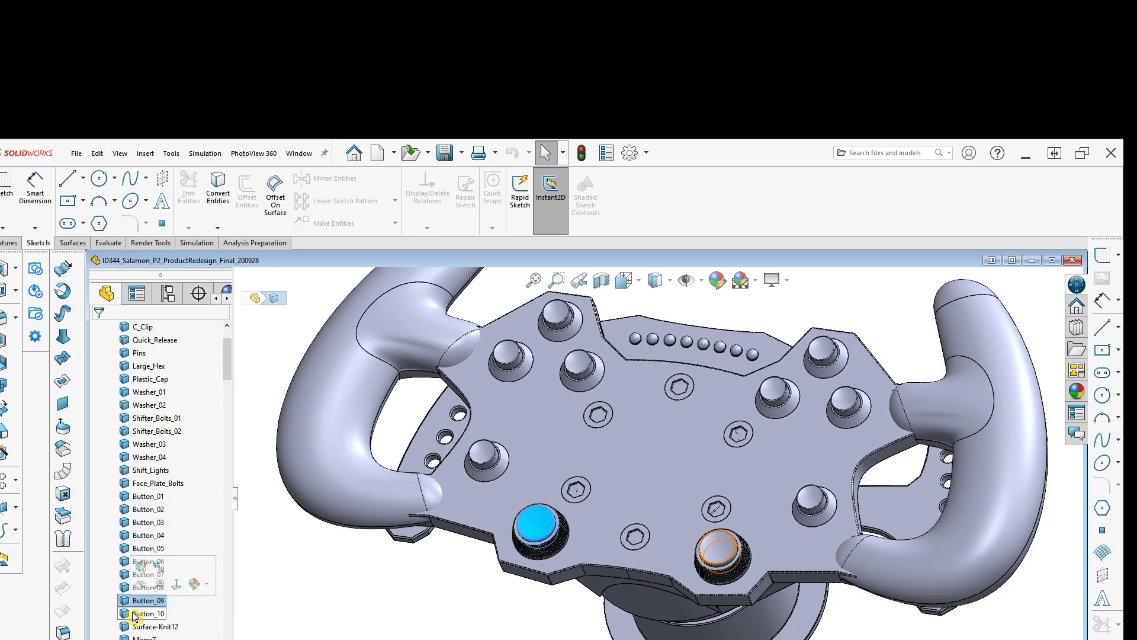
pyautogui.click(133, 611)
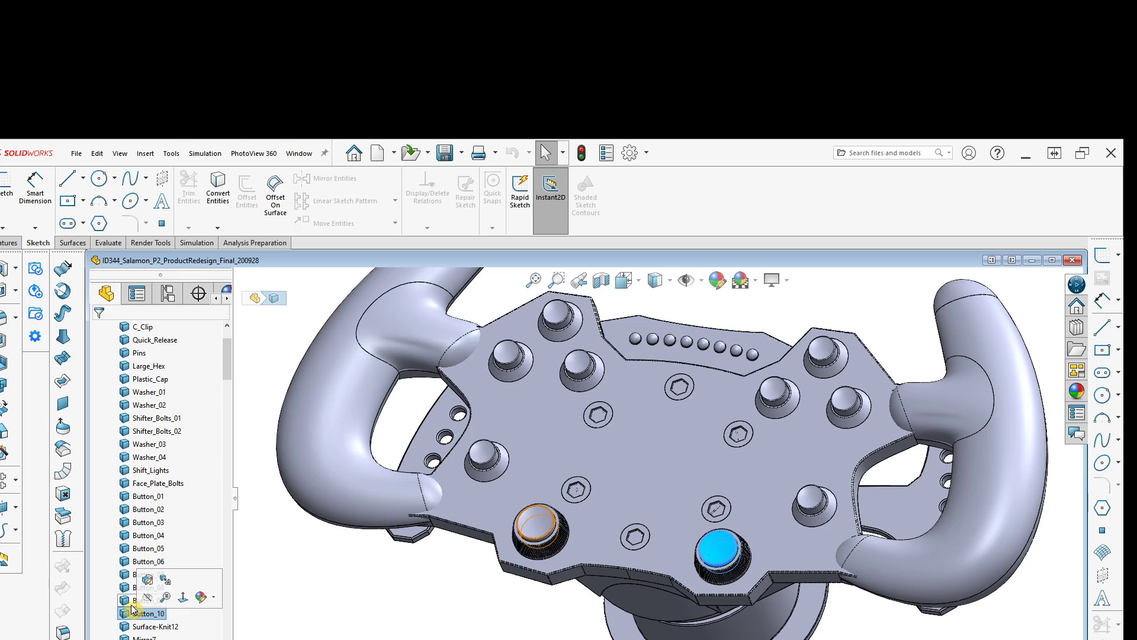
pyautogui.click(135, 600)
# Inspect the Button_09 cap up close and compare its position with Button_10 on the other dial
pyautogui.scroll(-8, 542, 513)
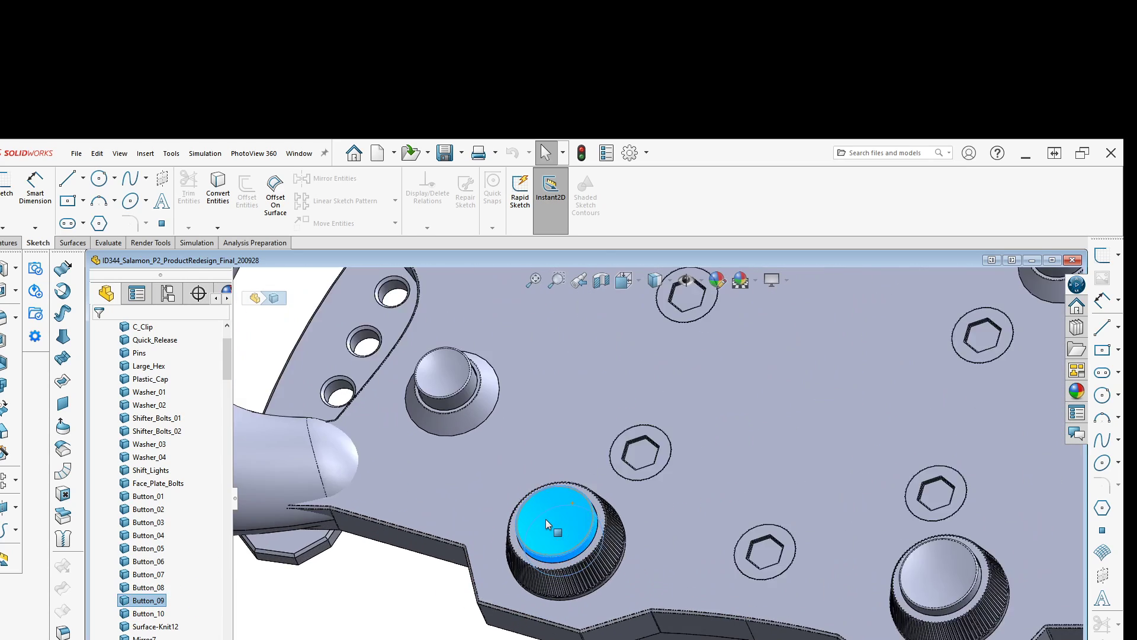
pyautogui.moveTo(648, 559); pyautogui.dragTo(666, 541, button='middle')
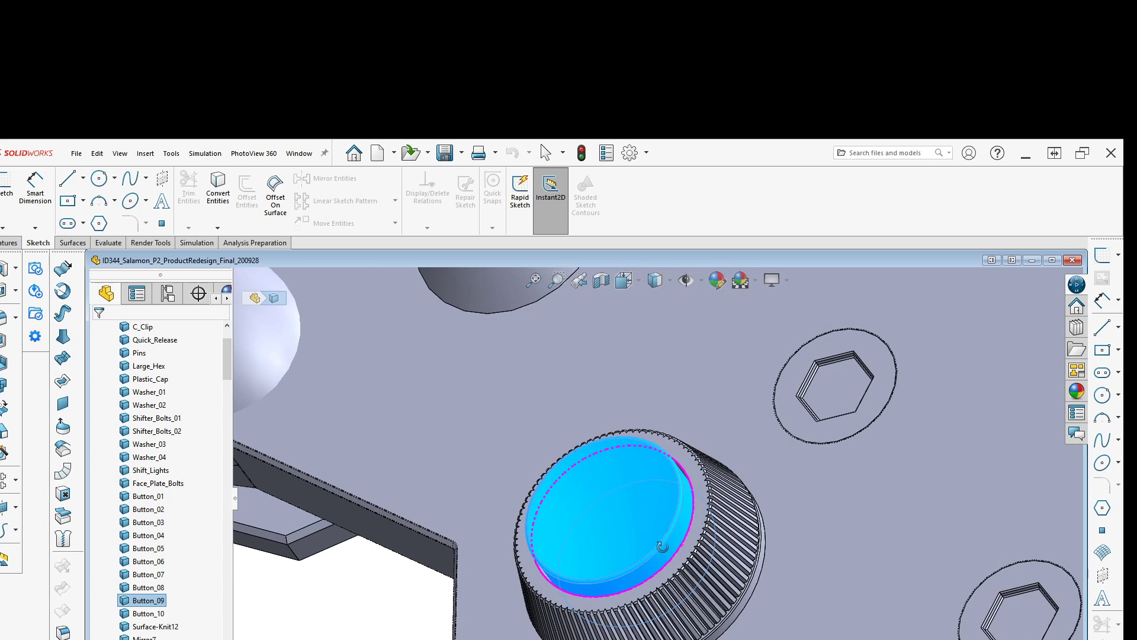
pyautogui.keyDown('ctrl'); pyautogui.moveTo(825, 541); pyautogui.dragTo(631, 478, button='middle'); pyautogui.keyUp('ctrl')
pyautogui.scroll(5, 663, 500)
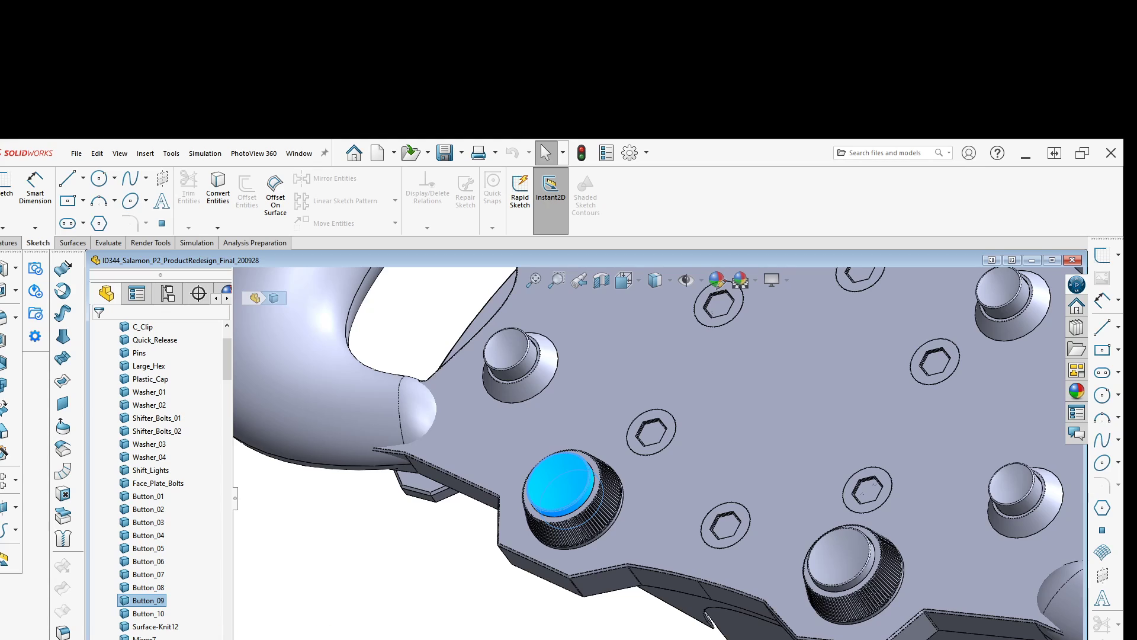
pyautogui.click(151, 615)
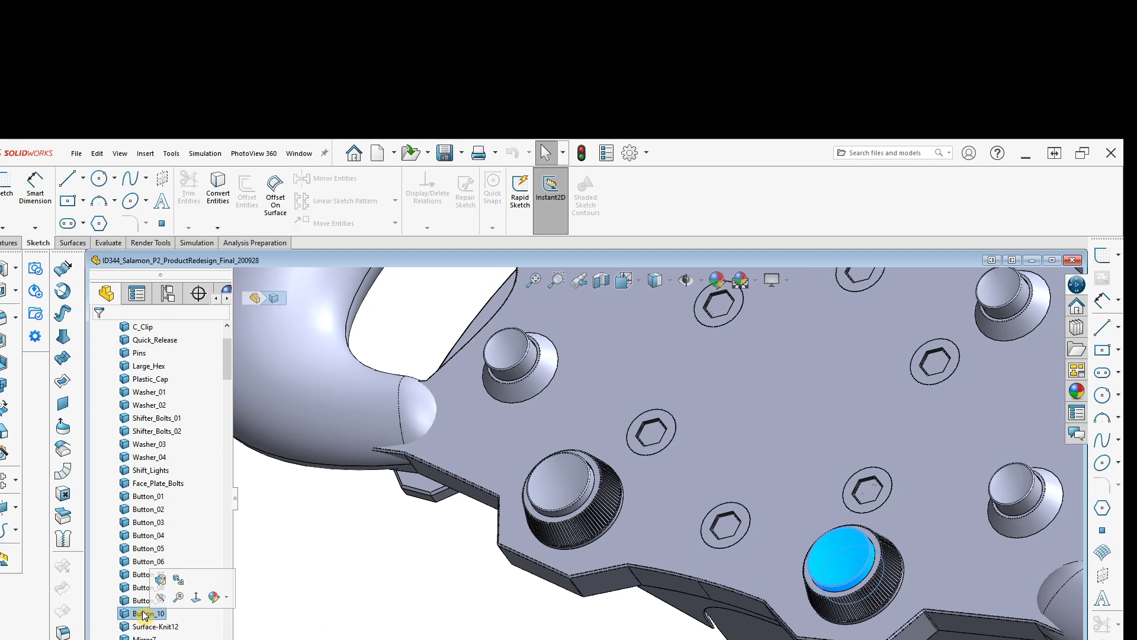
pyautogui.click(140, 602)
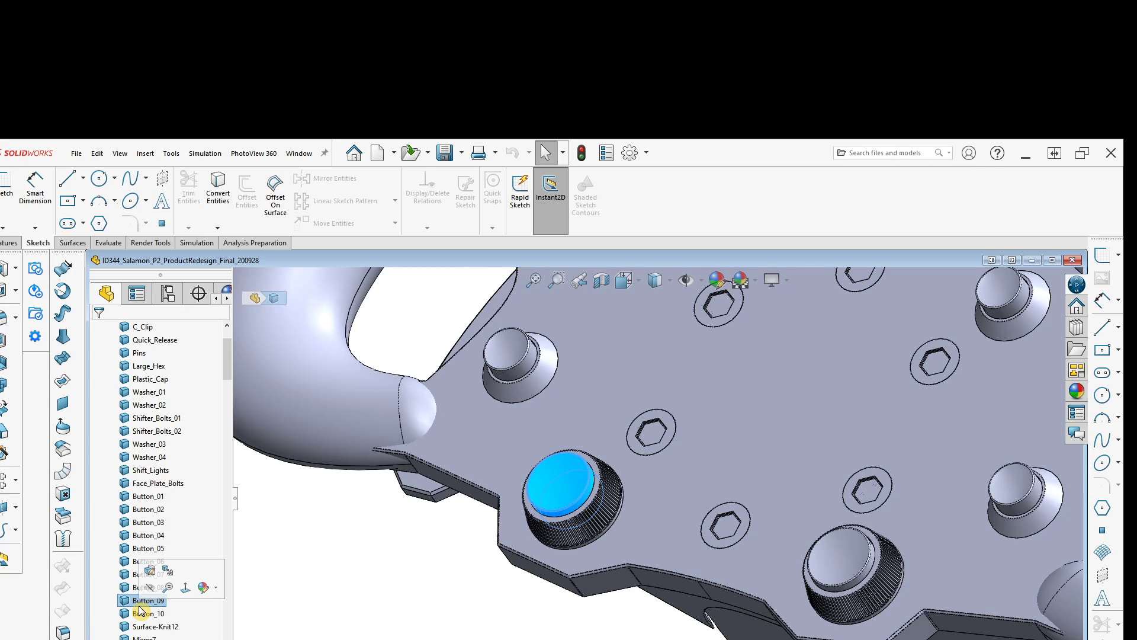
# Select a groove on the lower-left dial's knurled side and inspect the dial up close
pyautogui.scroll(-1, 140, 610)
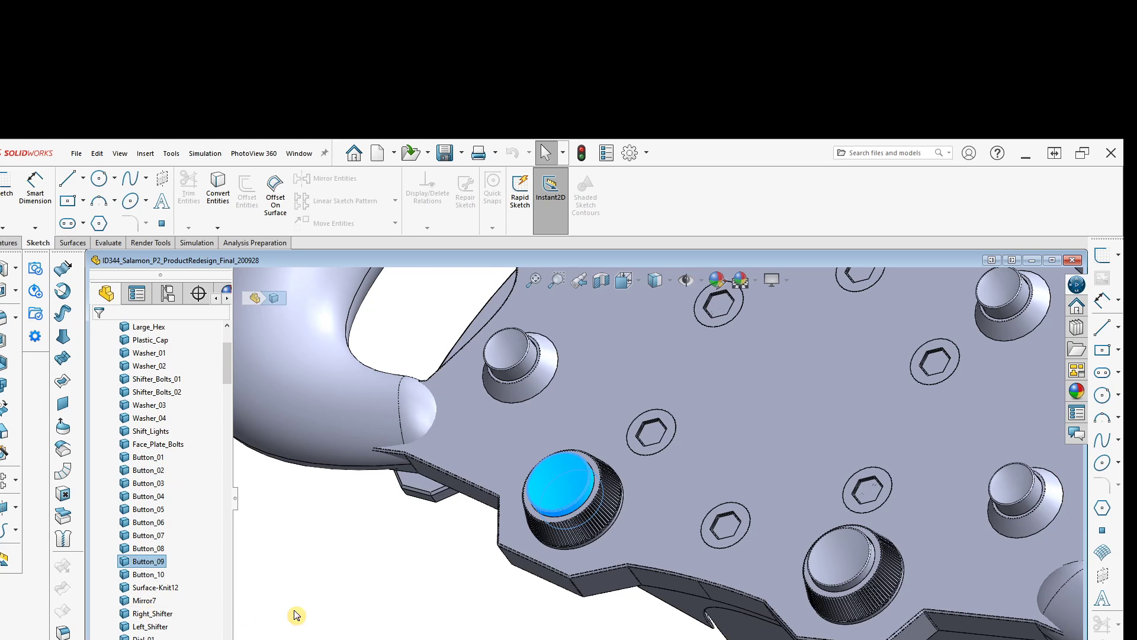
pyautogui.click(600, 526)
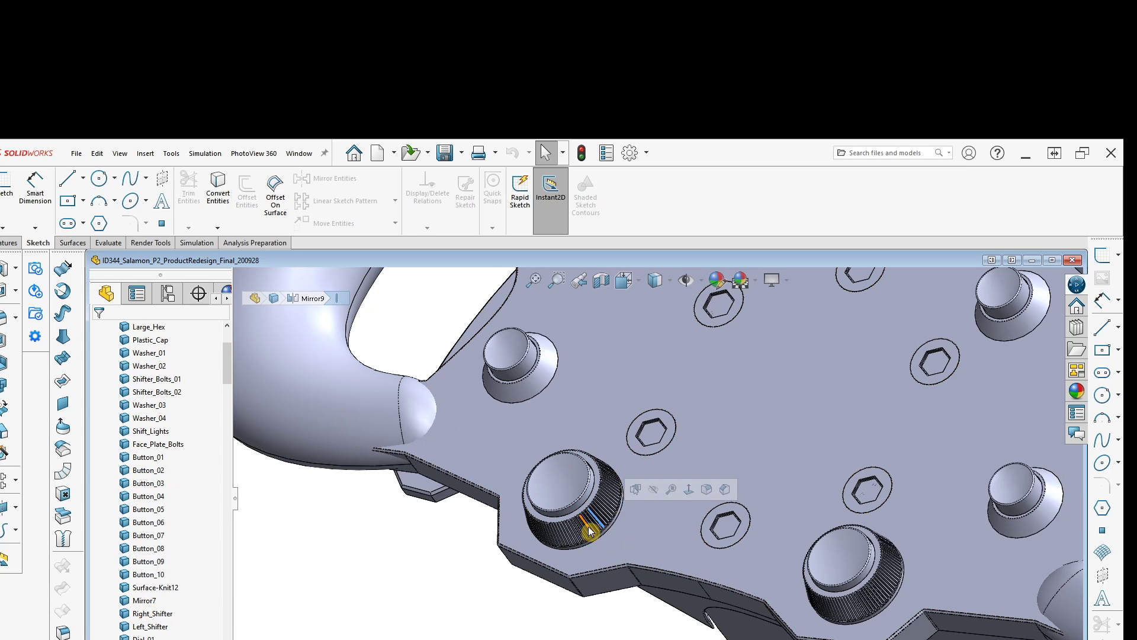
pyautogui.scroll(5, 642, 528)
pyautogui.moveTo(642, 528)
pyautogui.mouseDown(button='middle')
pyautogui.moveTo(673, 524)
pyautogui.moveTo(634, 516)
pyautogui.mouseUp(button='middle')
pyautogui.scroll(-5, 624, 513)
pyautogui.scroll(5, 625, 513)
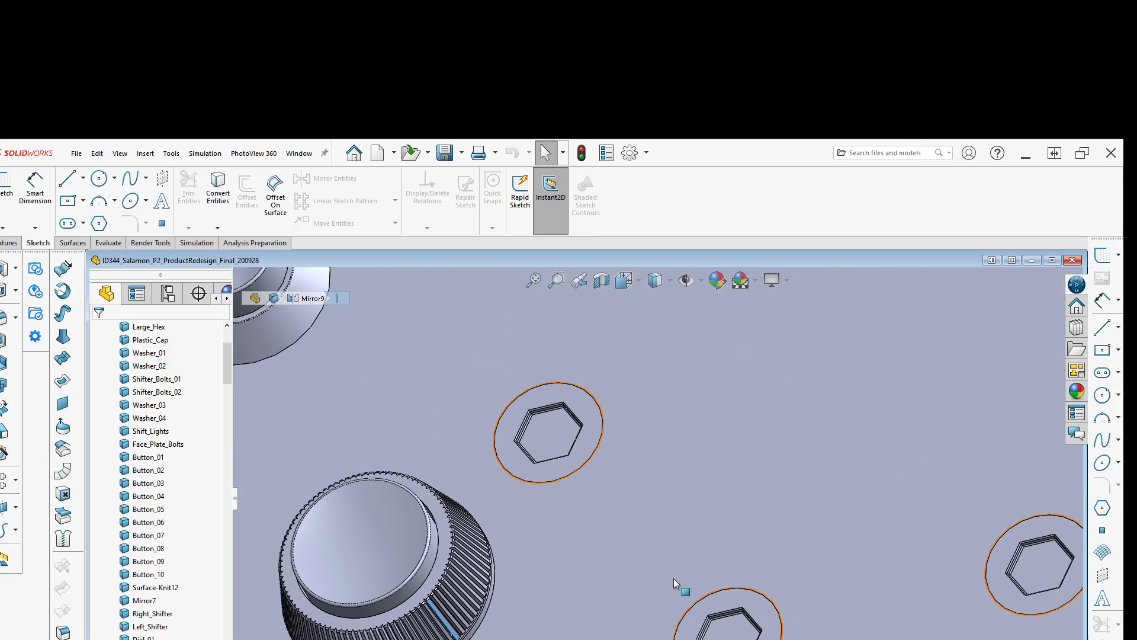
# Select a bolt's hex socket inside the rear hub, highlight its CirPattern1 feature, and select a neighbouring bolt's socket
pyautogui.moveTo(684, 587); pyautogui.dragTo(572, 280, button='middle')
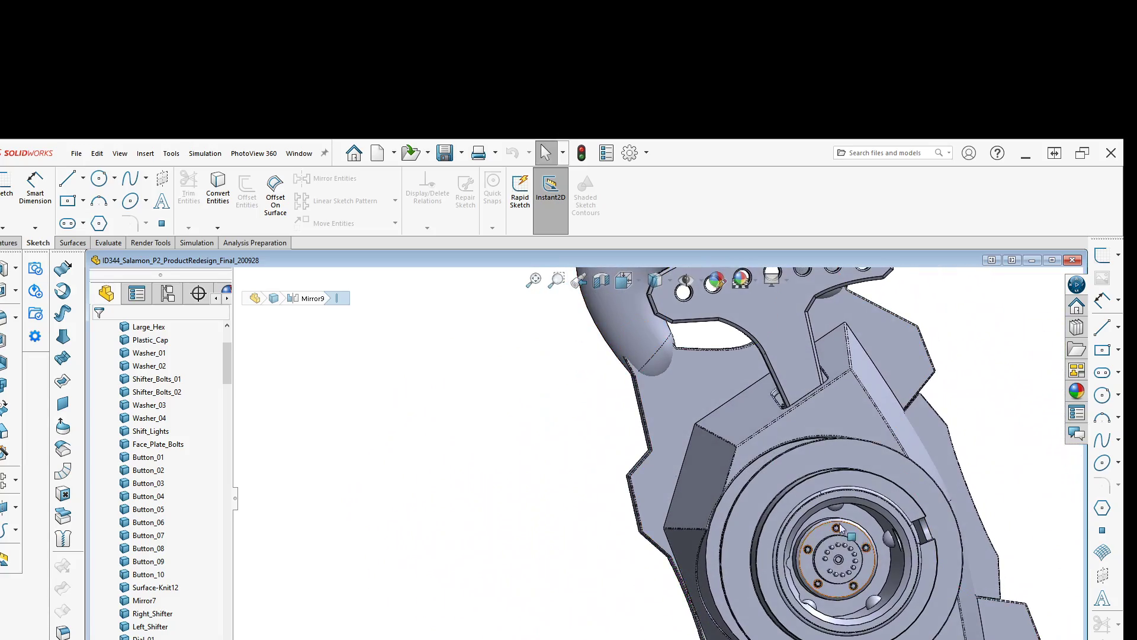
pyautogui.keyDown('ctrl'); pyautogui.moveTo(846, 532); pyautogui.dragTo(732, 450, button='middle'); pyautogui.keyUp('ctrl')
pyautogui.scroll(-6, 733, 450)
pyautogui.click(635, 483)
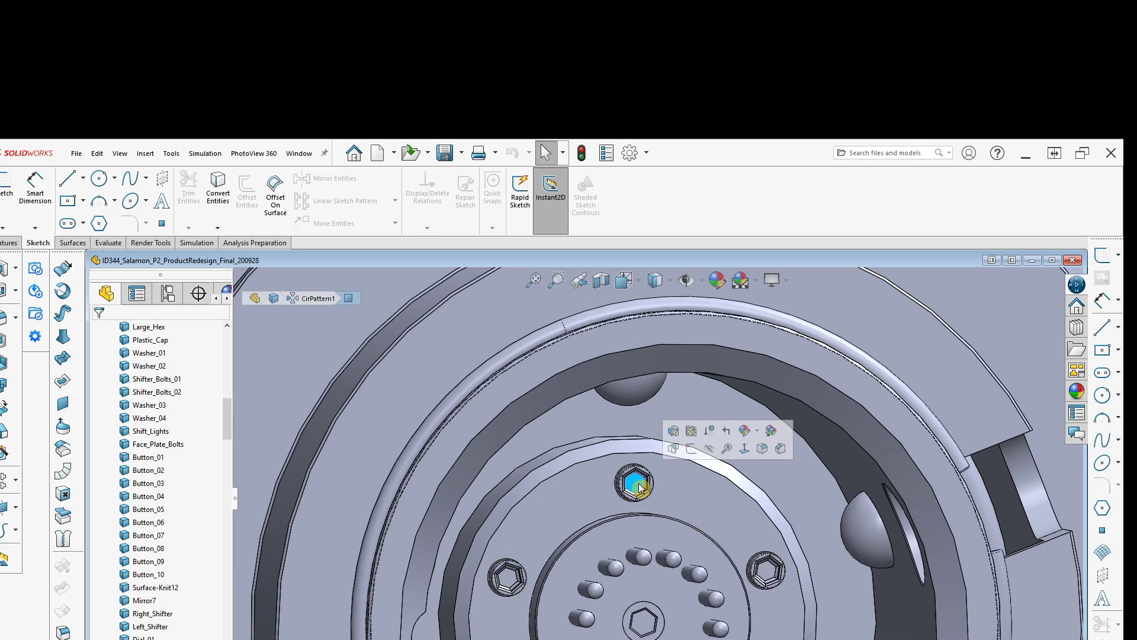
pyautogui.click(317, 298)
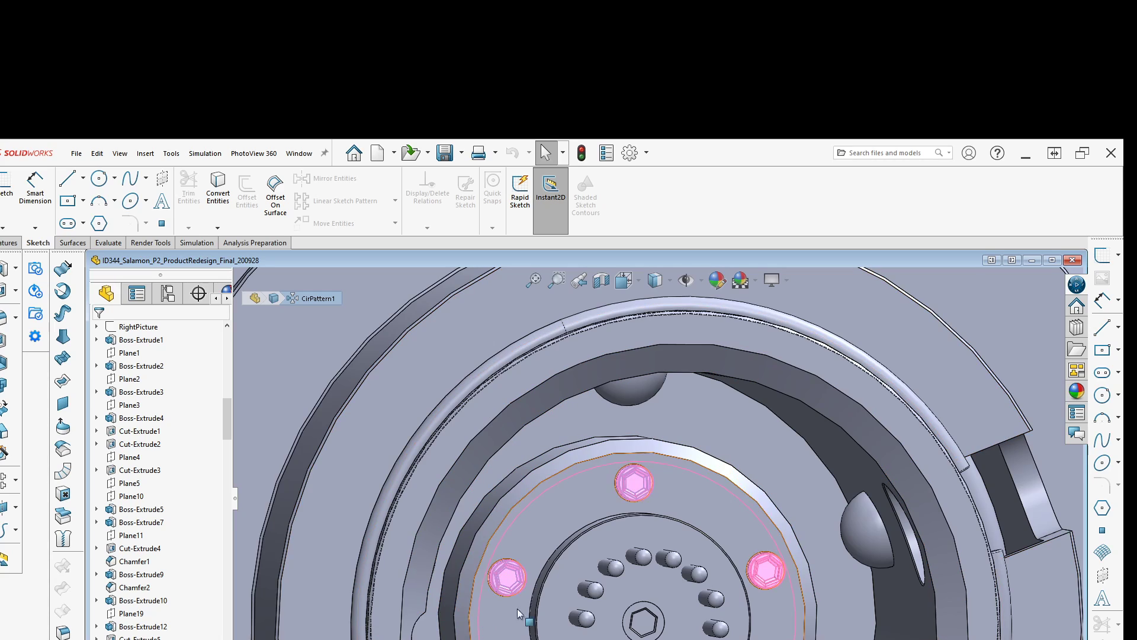
pyautogui.click(507, 577)
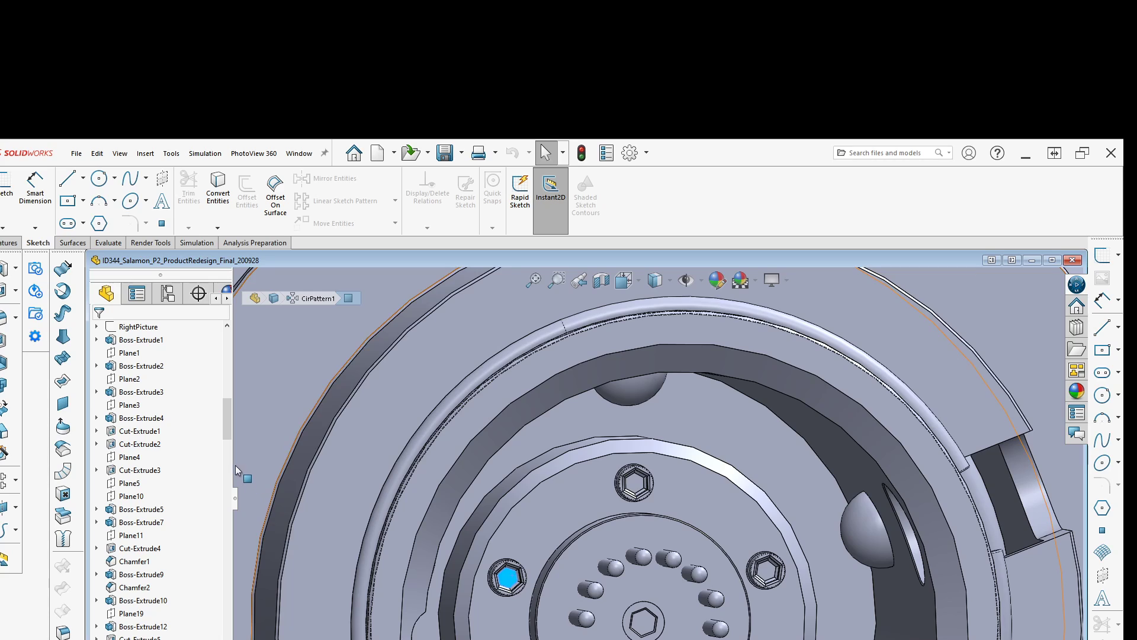
# Highlight the Large_Hex solid body and examine its bolts in the rear hub and from the wheel's front side
pyautogui.moveTo(227, 438); pyautogui.dragTo(229, 343)
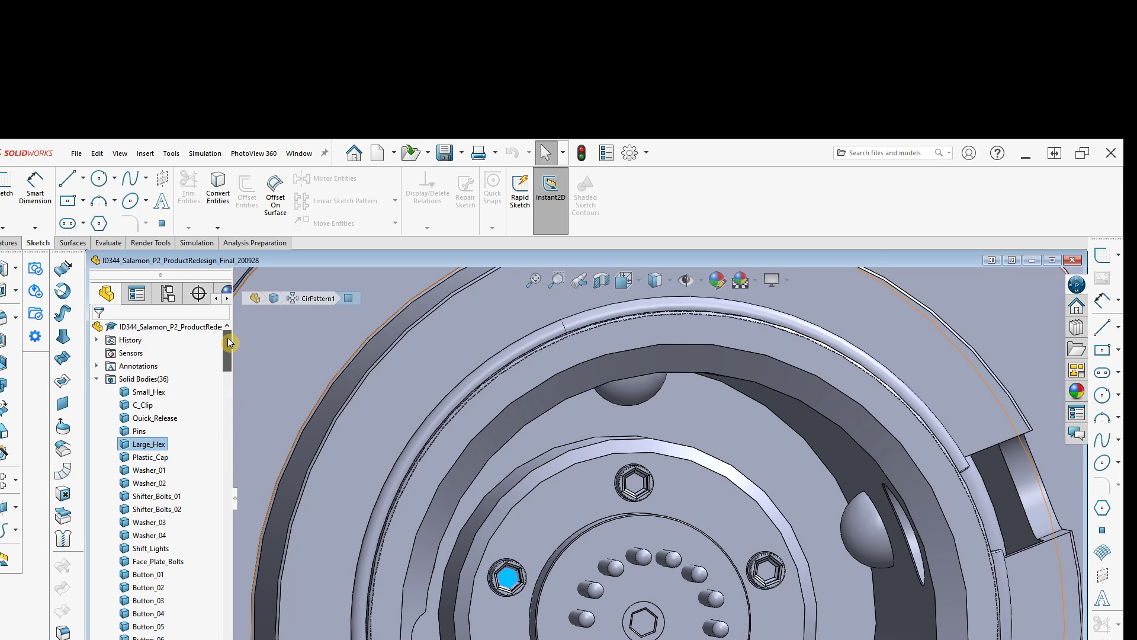
pyautogui.click(146, 445)
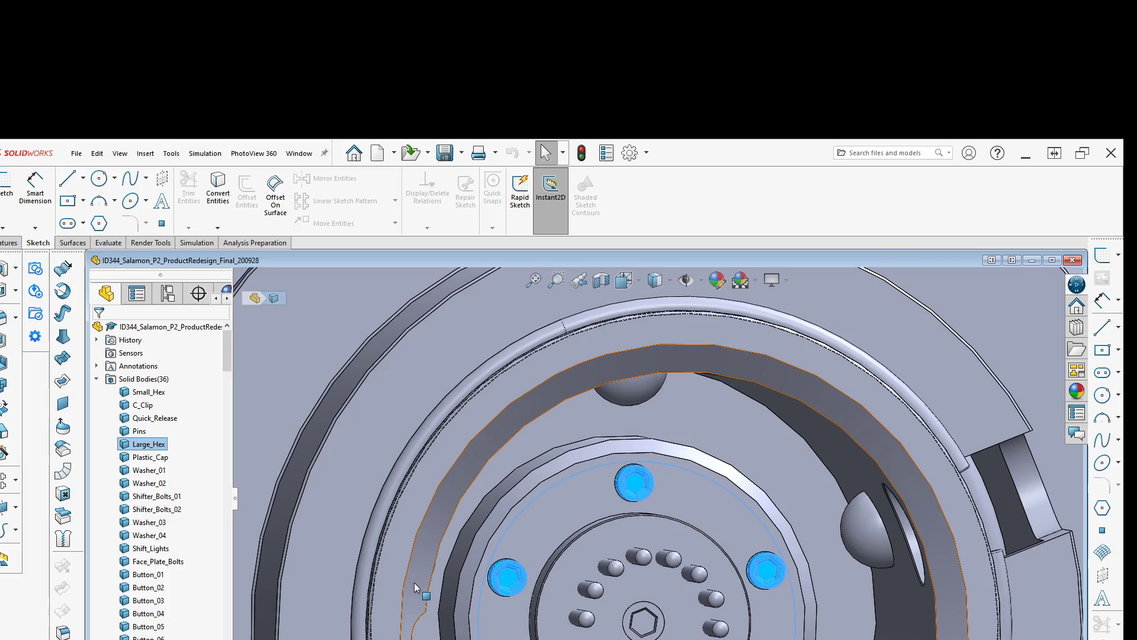
pyautogui.moveTo(414, 582); pyautogui.dragTo(449, 614, button='middle')
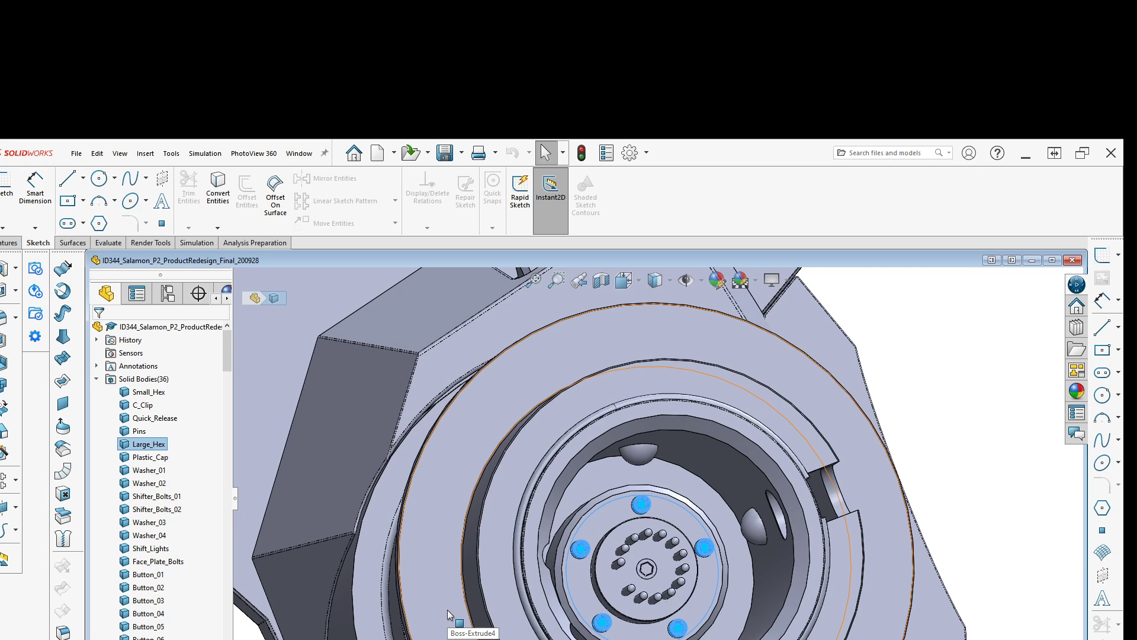
pyautogui.scroll(4, 652, 561)
pyautogui.moveTo(652, 562); pyautogui.dragTo(456, 432, button='middle')
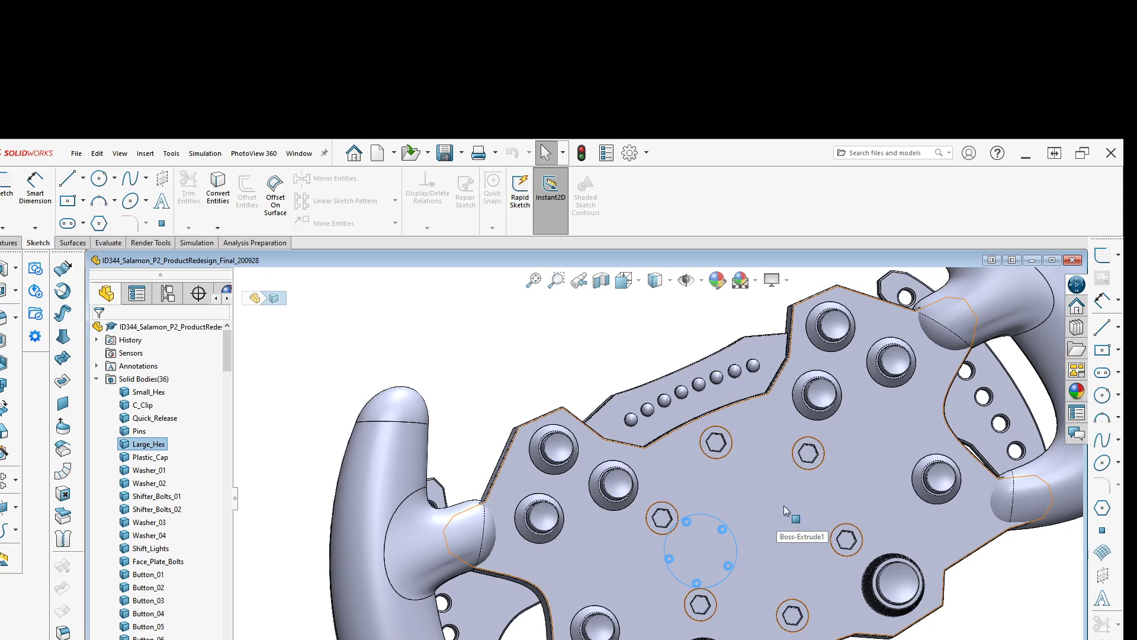
# Insert the Small_Hex solid body into a new part using the default template settings
pyautogui.click(139, 393)
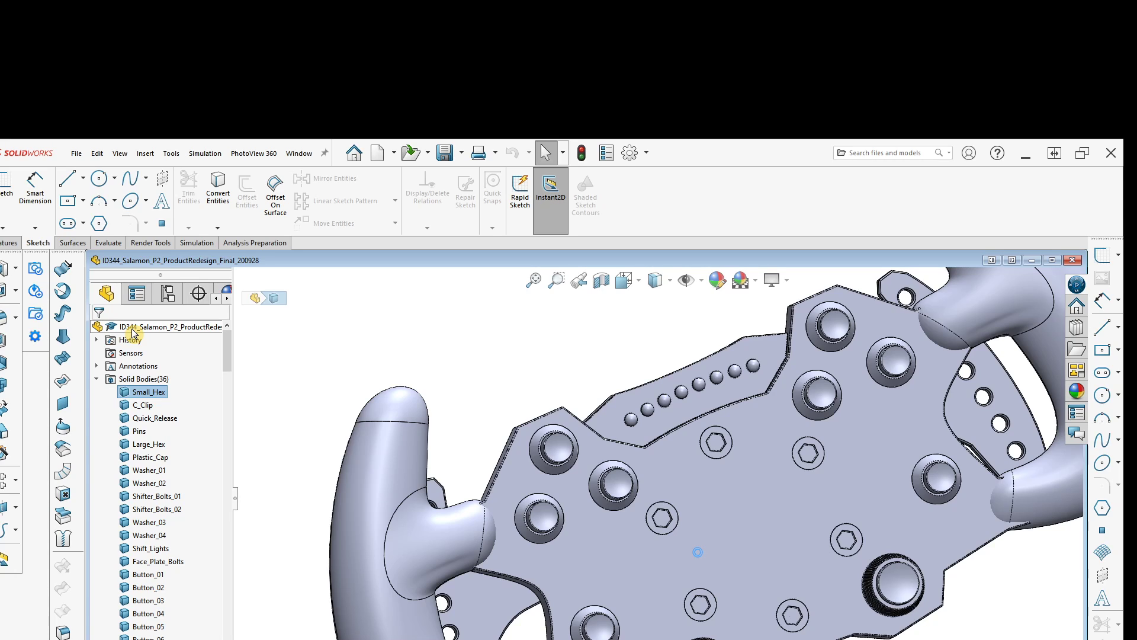
pyautogui.click(130, 394)
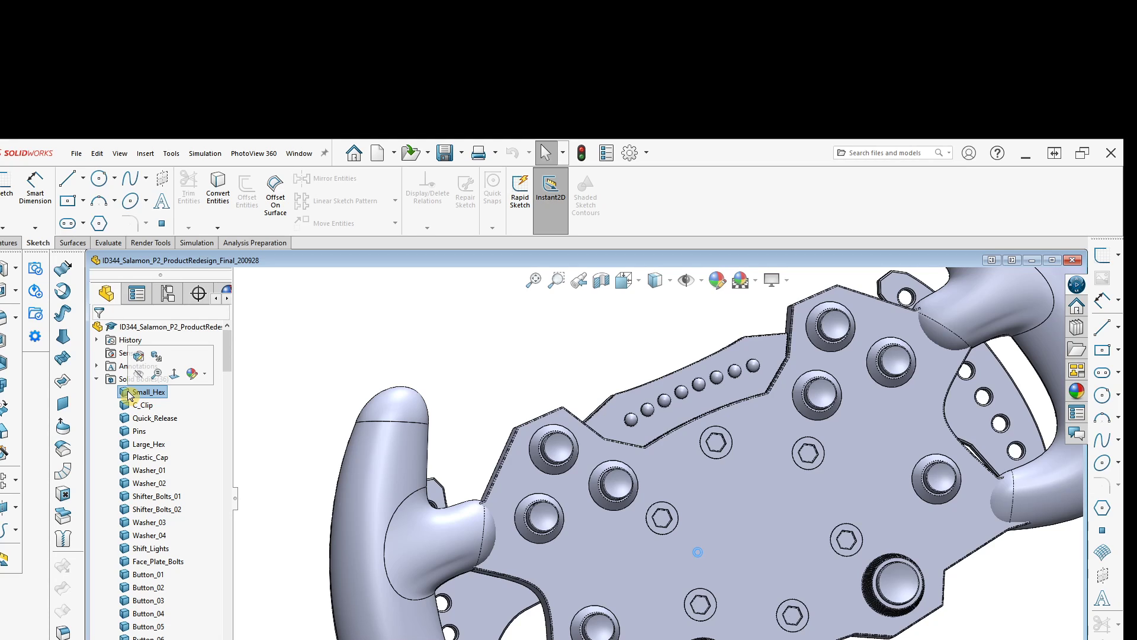
pyautogui.rightClick(129, 393)
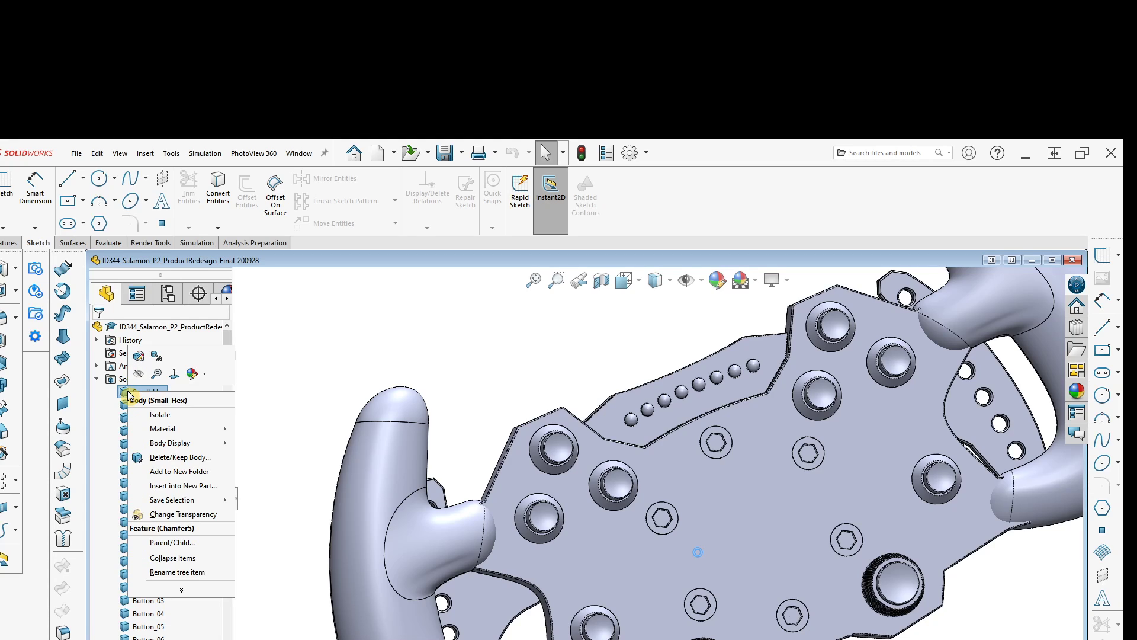
pyautogui.click(191, 488)
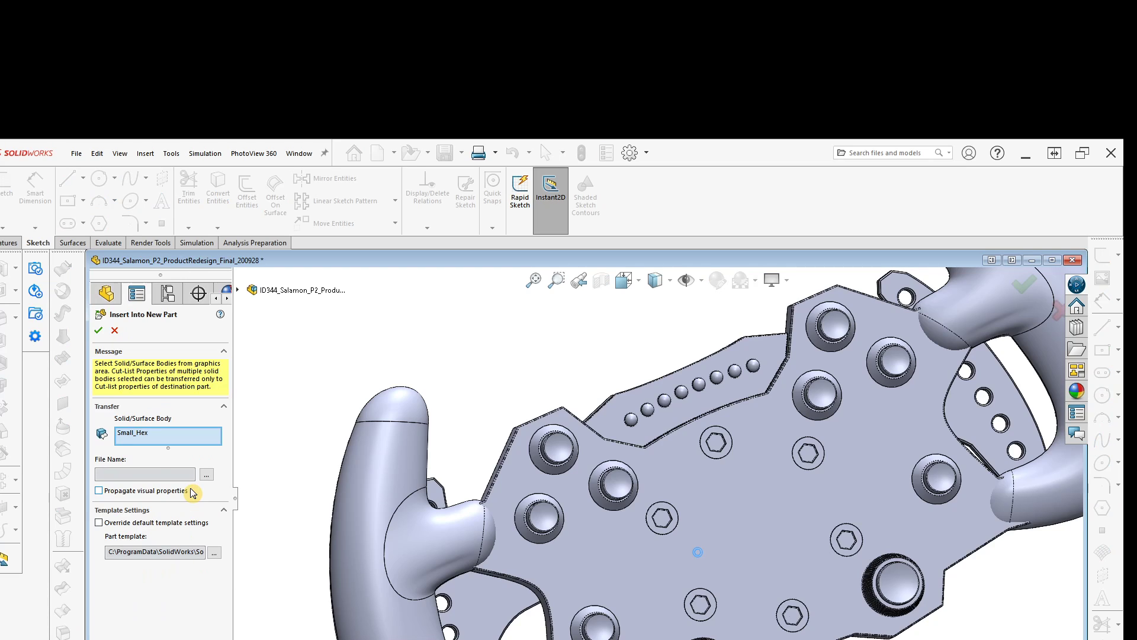
pyautogui.click(99, 333)
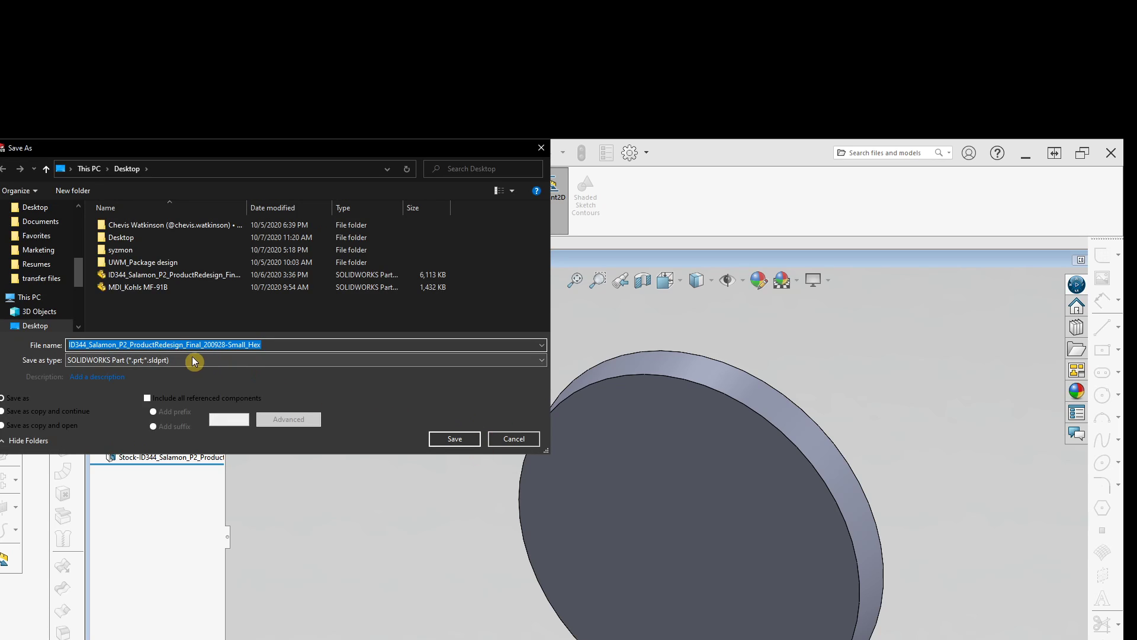
# Create a folder named temp on the Desktop and open it as the save location for the new part
pyautogui.click(154, 313)
pyautogui.rightClick(154, 313)
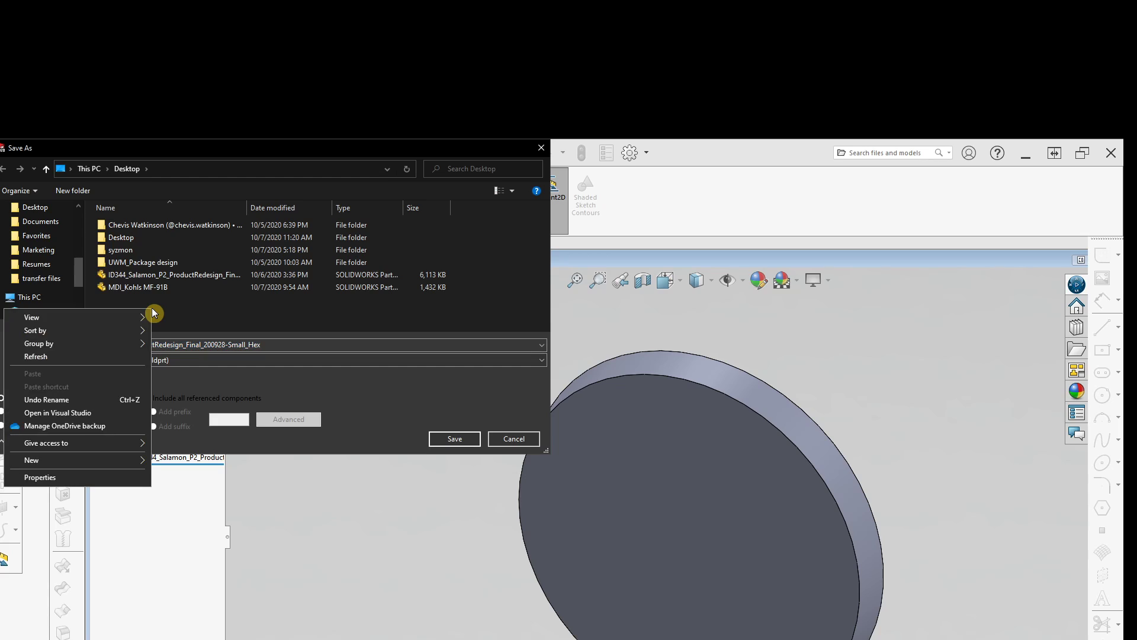
pyautogui.moveTo(70, 463)
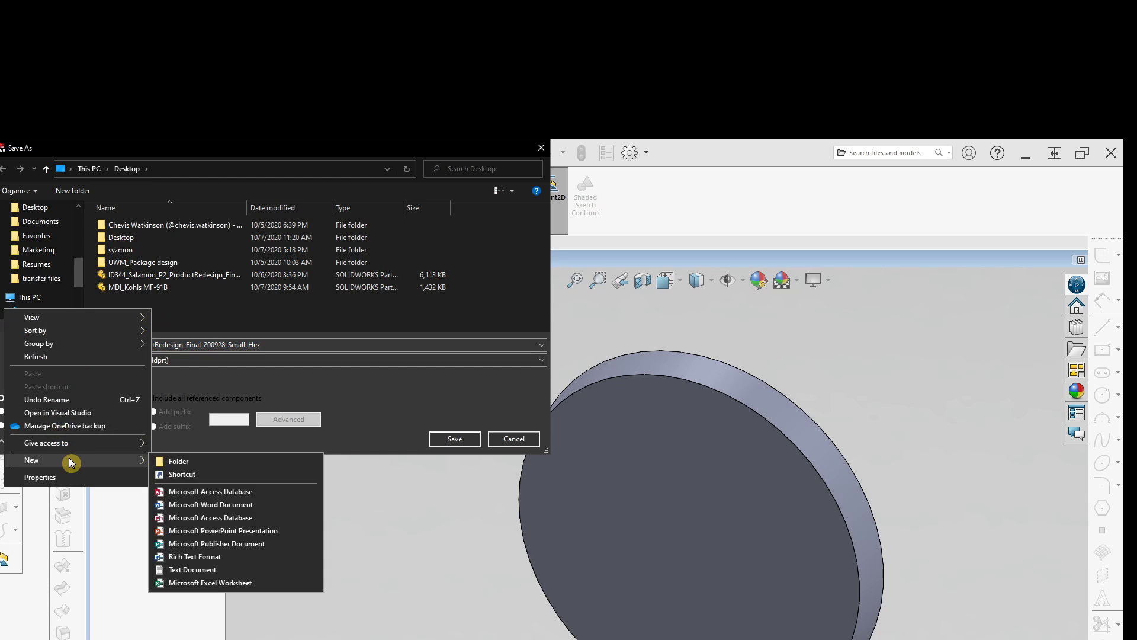
pyautogui.click(167, 463)
pyautogui.write('temp')
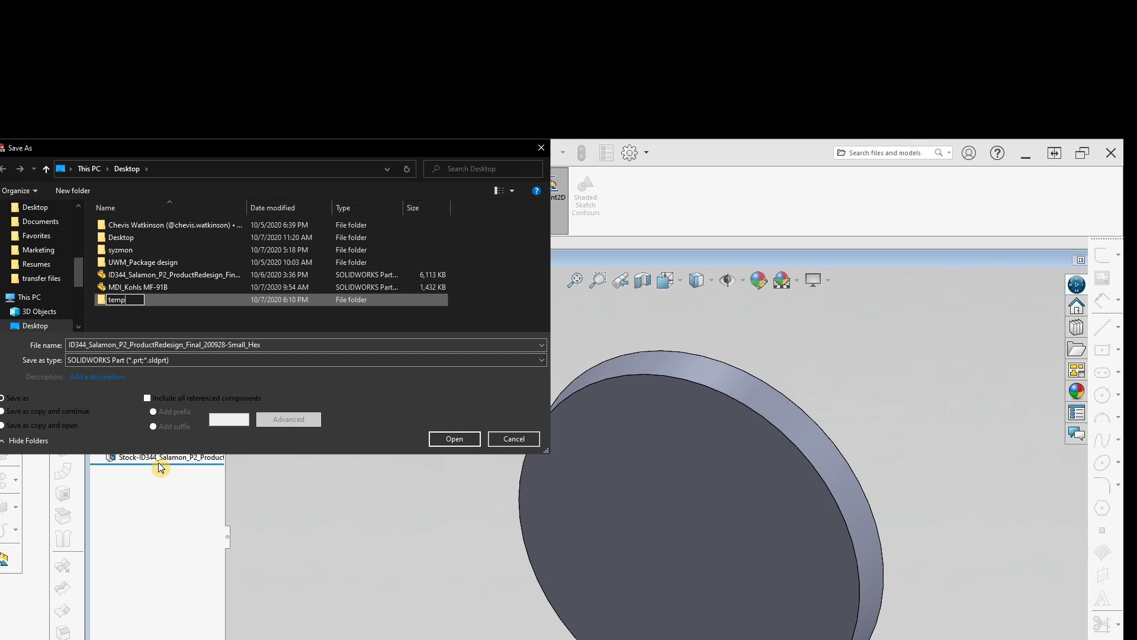
pyautogui.press('Return')
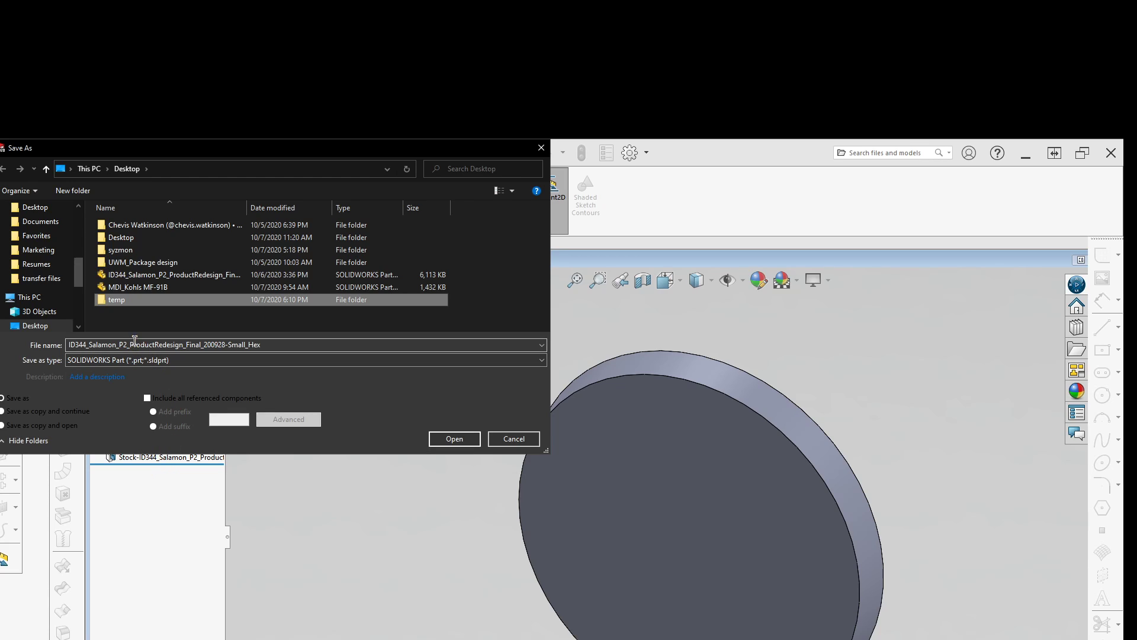
pyautogui.doubleClick(123, 303)
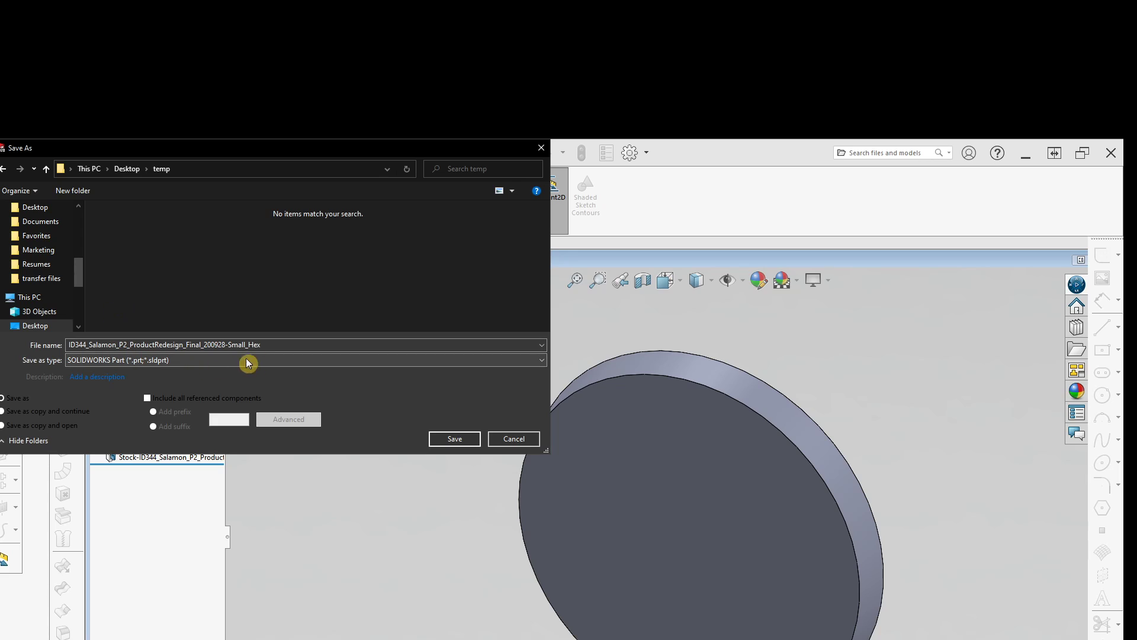
# Shorten the new part's file name to Small_Hex and save it in the temp folder
pyautogui.click(224, 344)
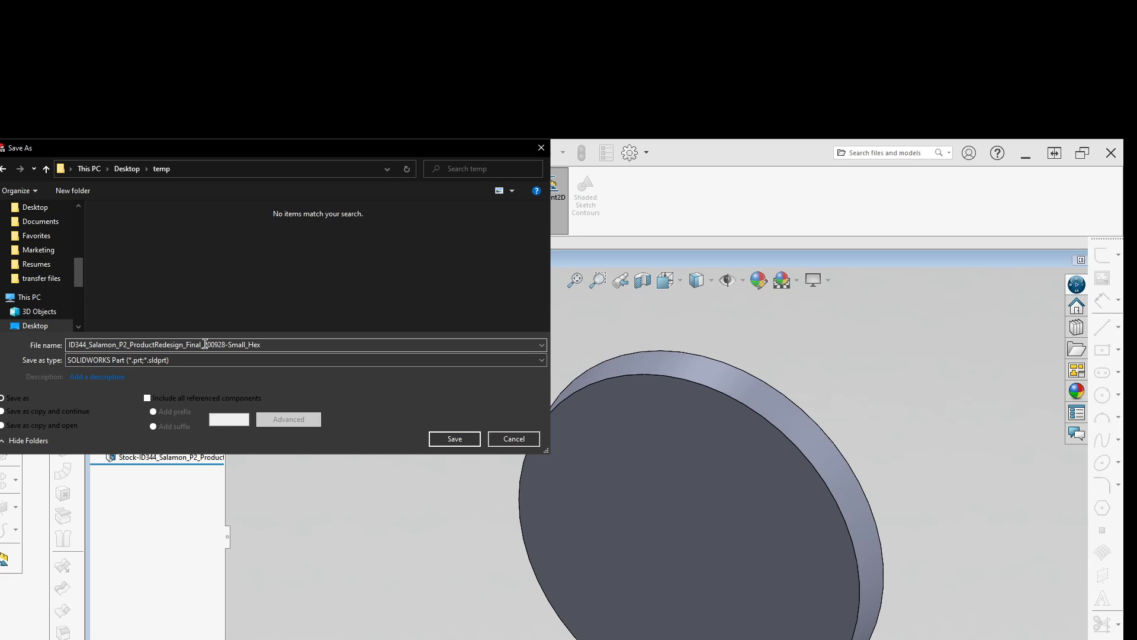
pyautogui.doubleClick(205, 344)
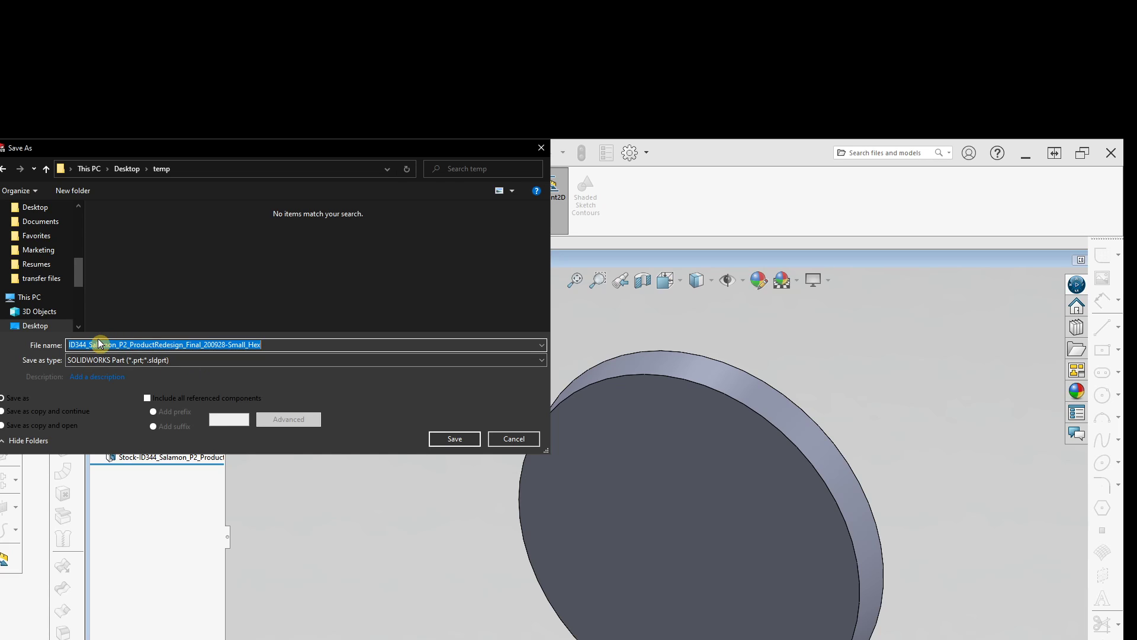
pyautogui.click(107, 360)
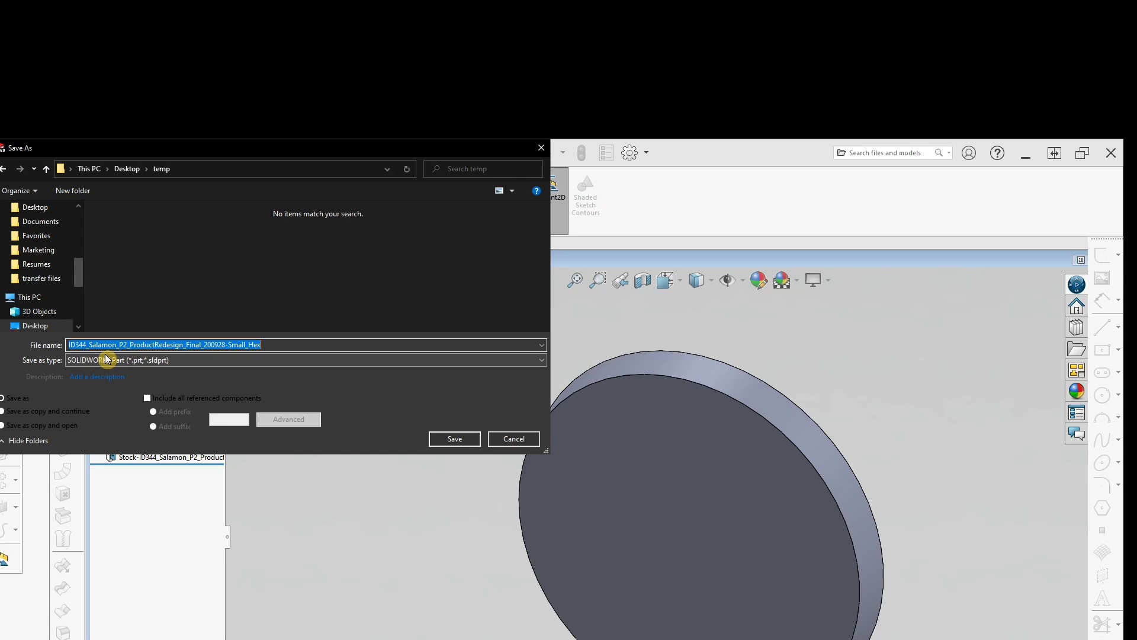
pyautogui.click(107, 359)
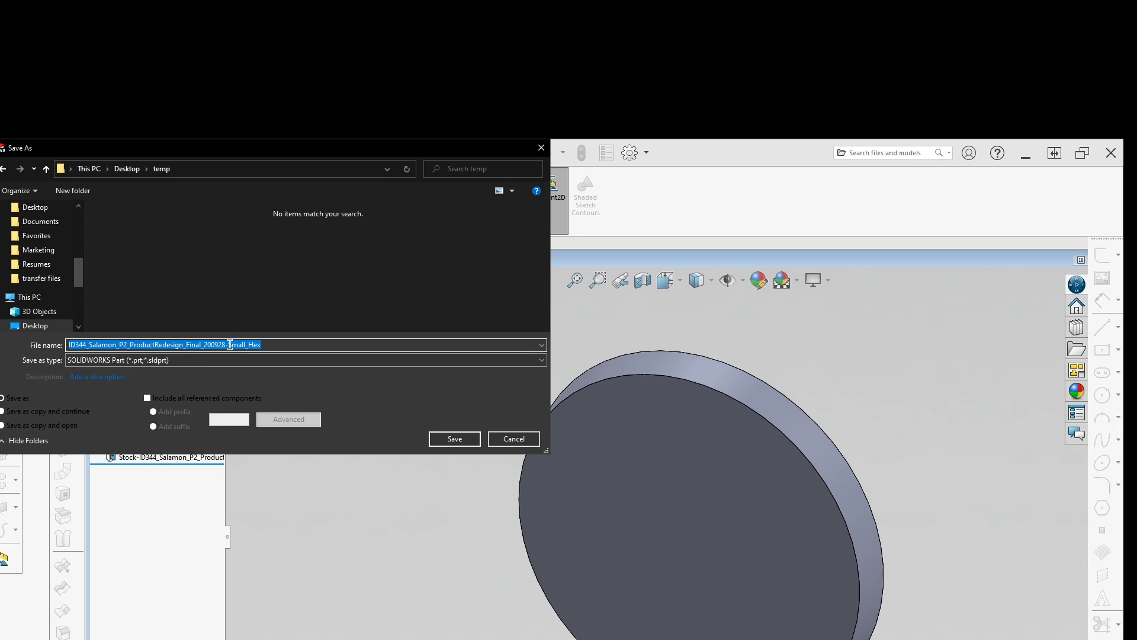
pyautogui.moveTo(232, 345); pyautogui.dragTo(2, 345)
pyautogui.click(231, 345)
pyautogui.moveTo(232, 345); pyautogui.dragTo(53, 349)
pyautogui.press('BackSpace')
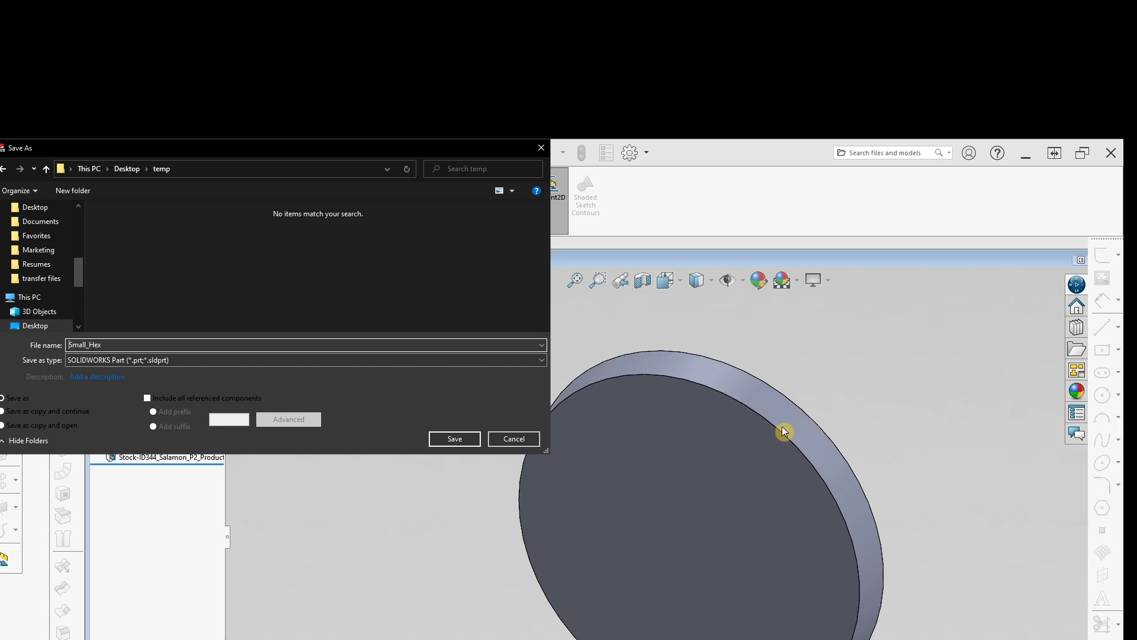
pyautogui.click(464, 443)
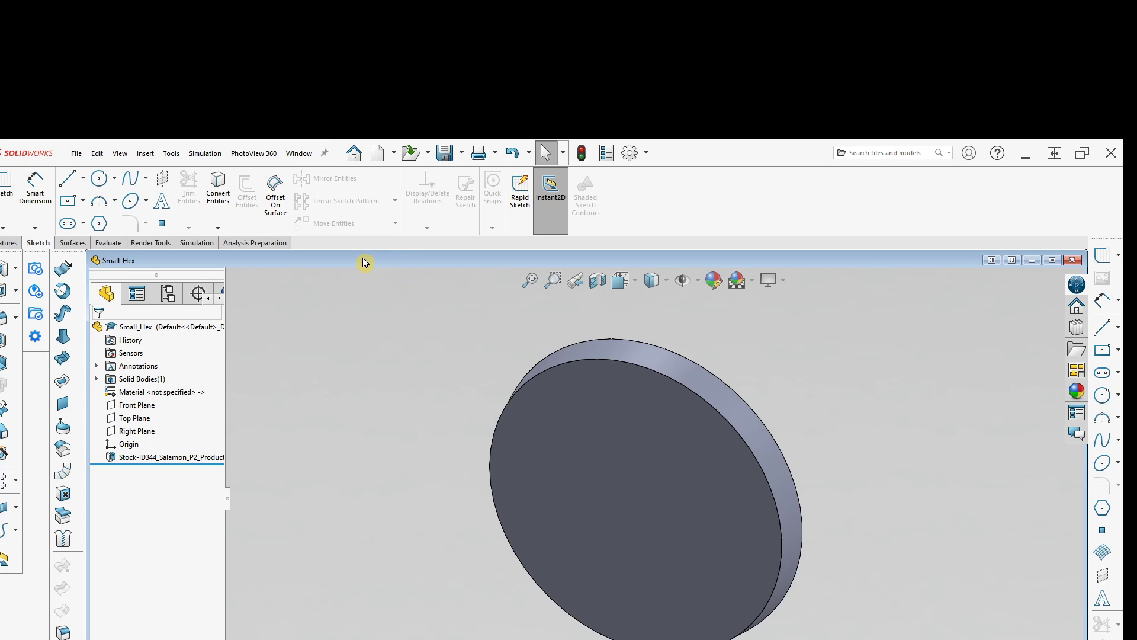
# Shift the Small_Hex part's window slightly aside and inspect the hexagonal recess of the disc
pyautogui.moveTo(363, 257); pyautogui.dragTo(378, 261)
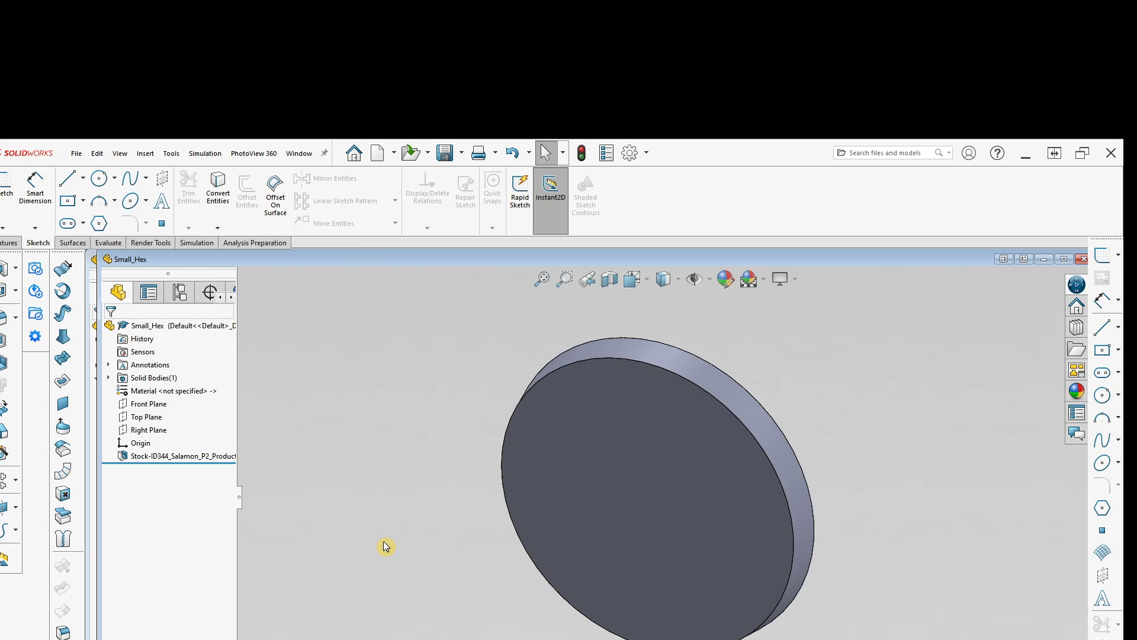
pyautogui.moveTo(386, 545); pyautogui.dragTo(212, 577, button='middle')
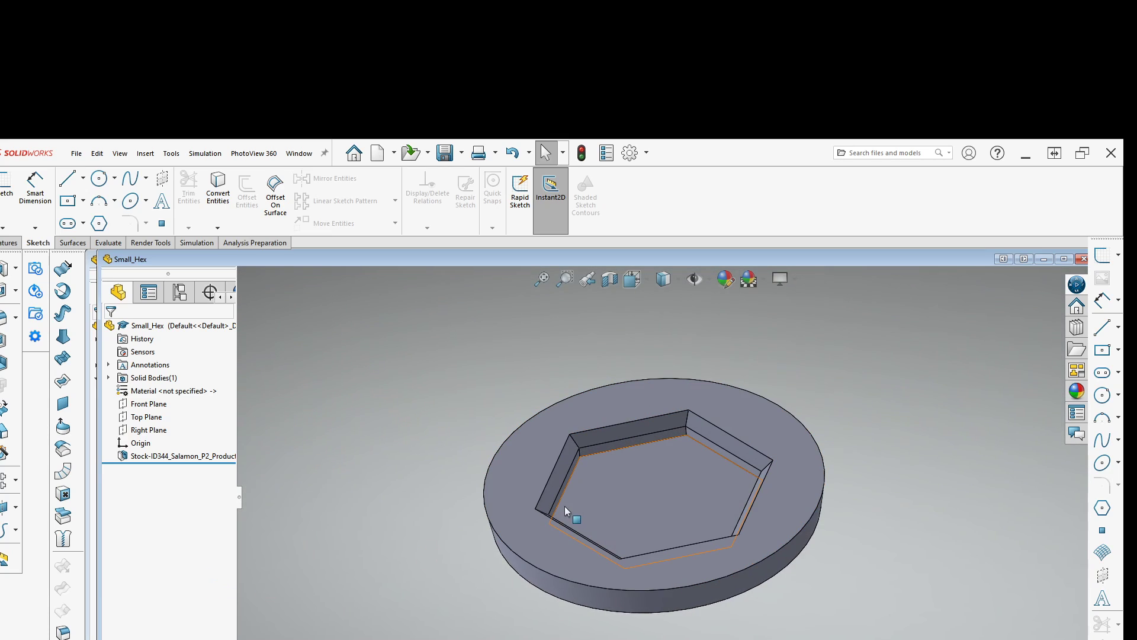
pyautogui.moveTo(564, 506); pyautogui.dragTo(541, 555, button='middle')
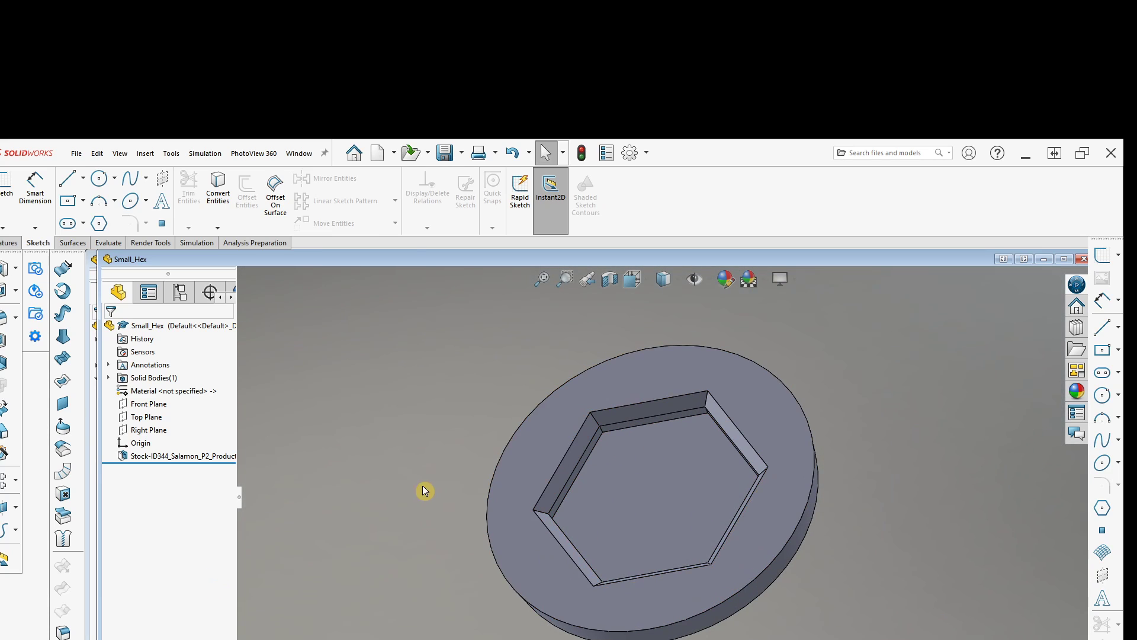
# Highlight the Small_Hex part's Stock feature and open its source part with Edit In Context
pyautogui.click(177, 458)
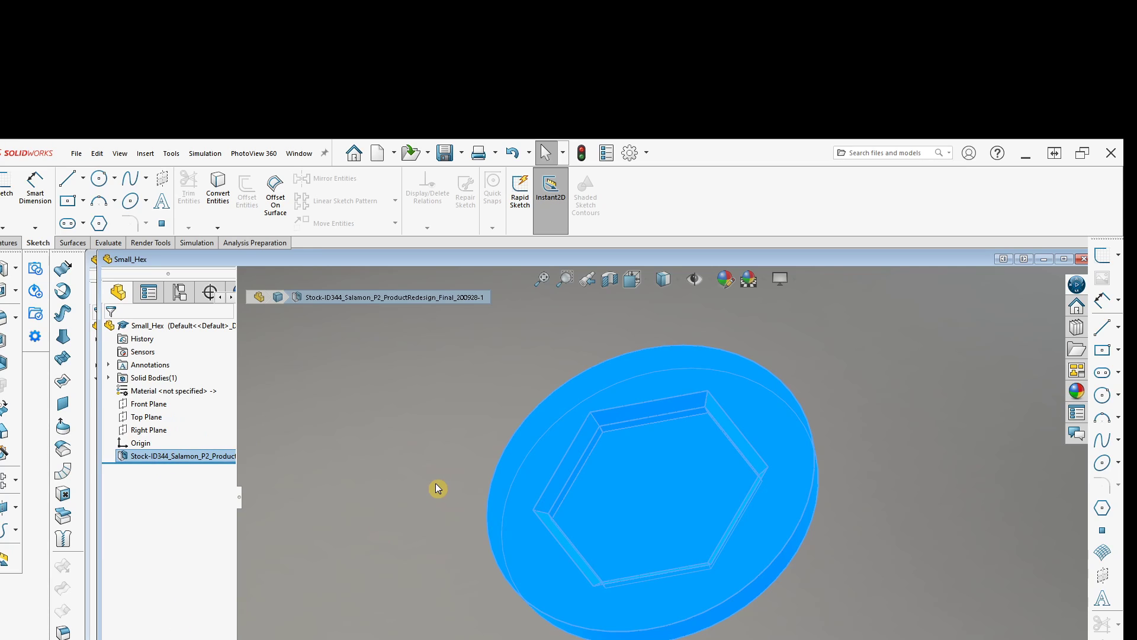
pyautogui.click(437, 488)
pyautogui.click(149, 458)
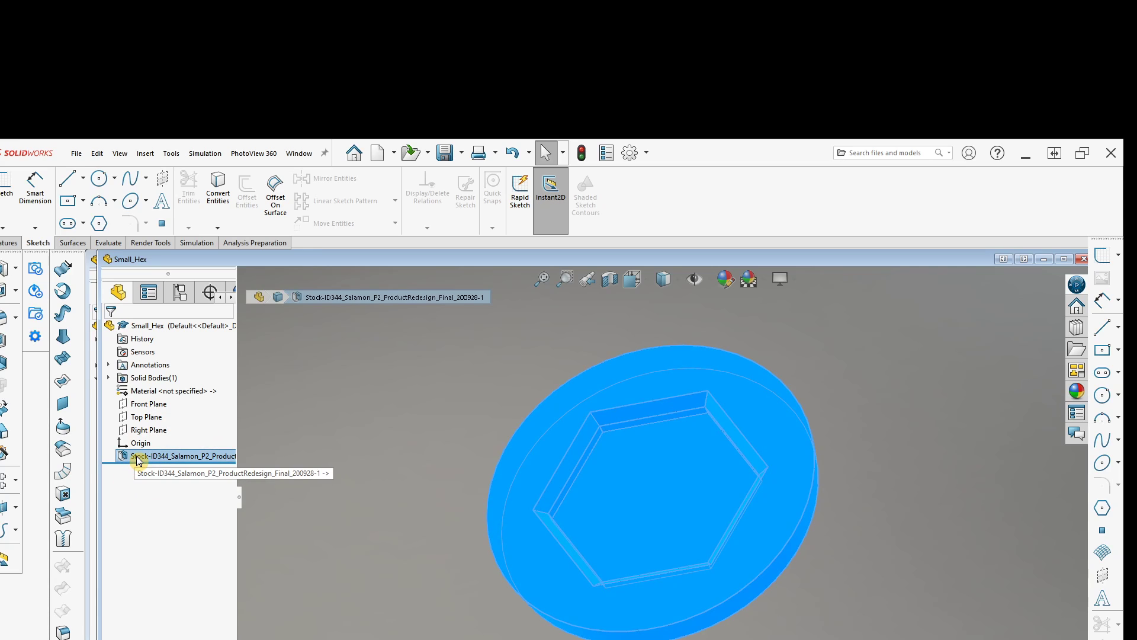
pyautogui.rightClick(205, 462)
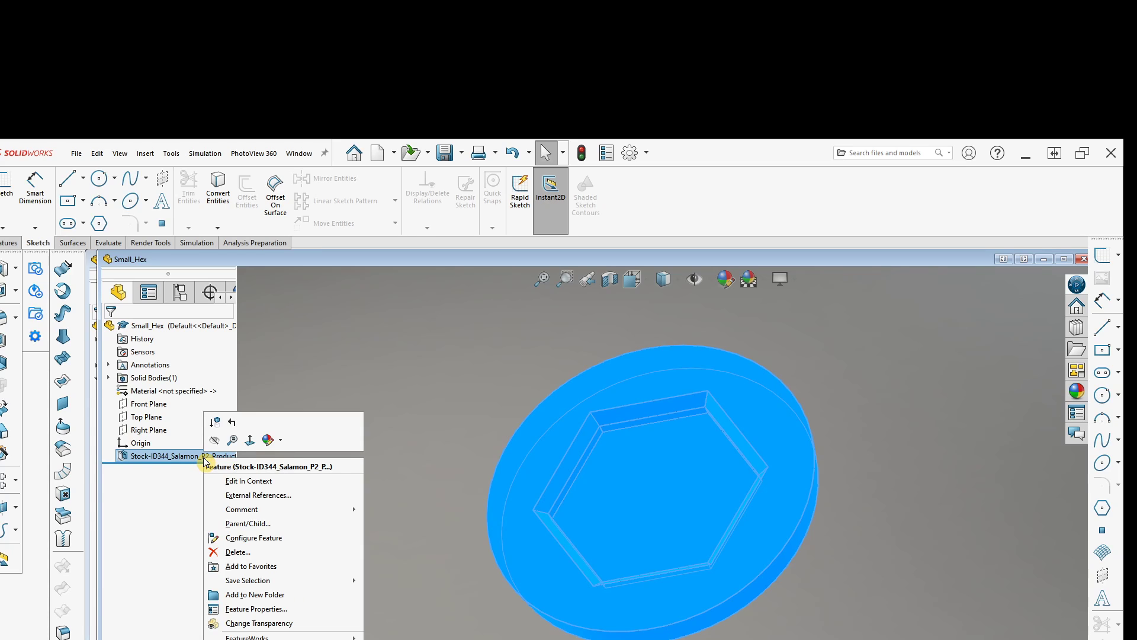
pyautogui.click(241, 482)
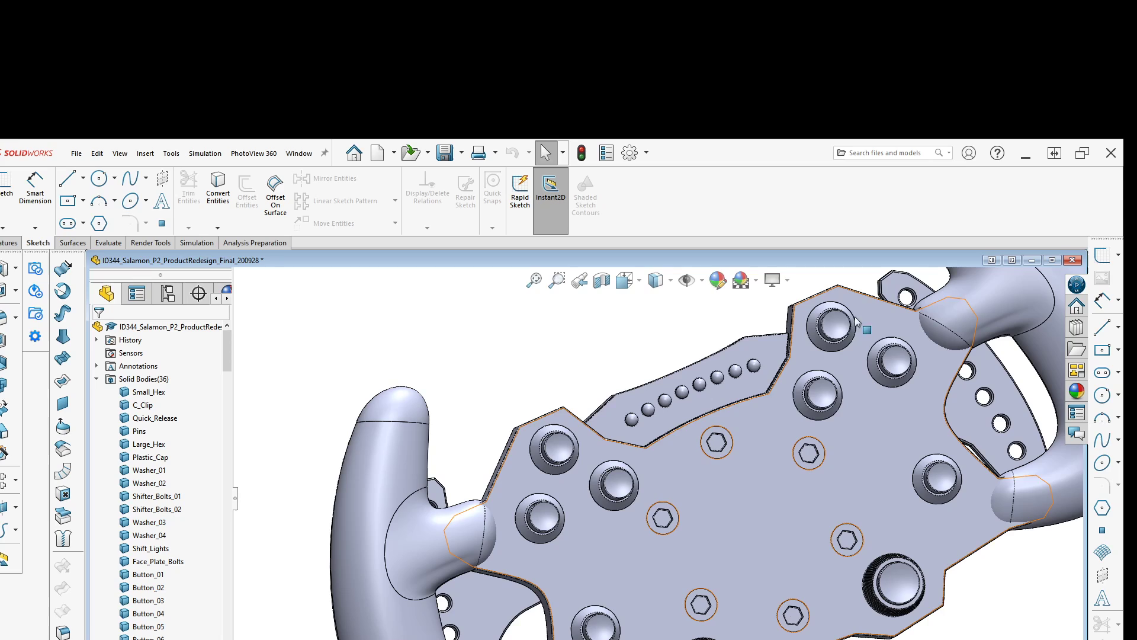
# Close the steering wheel part without saving and reopen it from the Small_Hex Stock feature with Edit In Context
pyautogui.click(1075, 263)
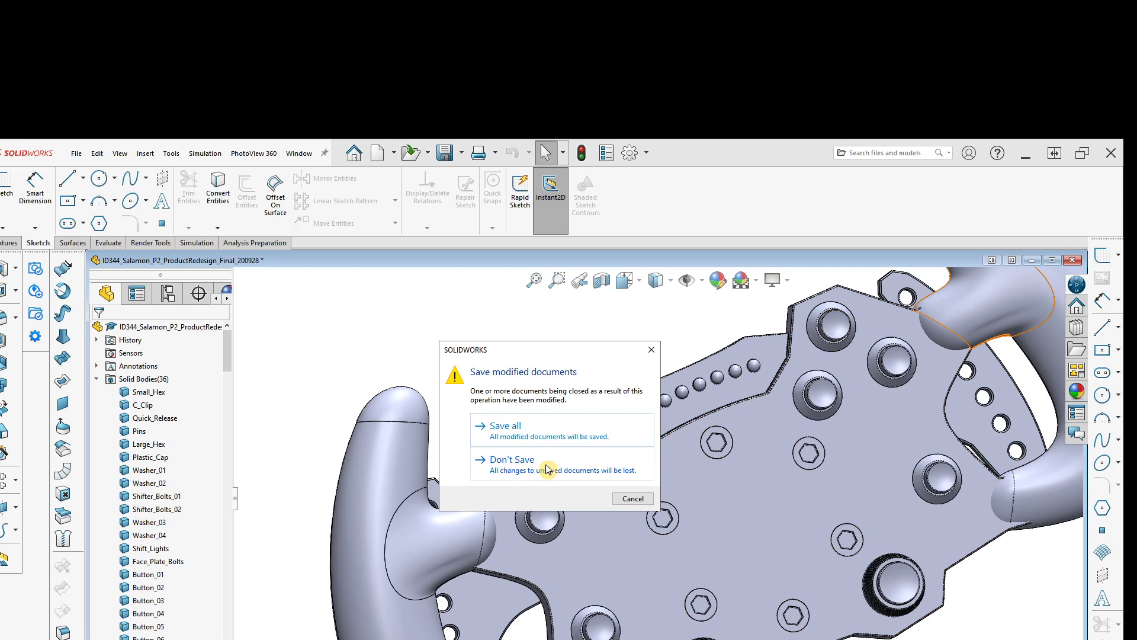
pyautogui.click(500, 467)
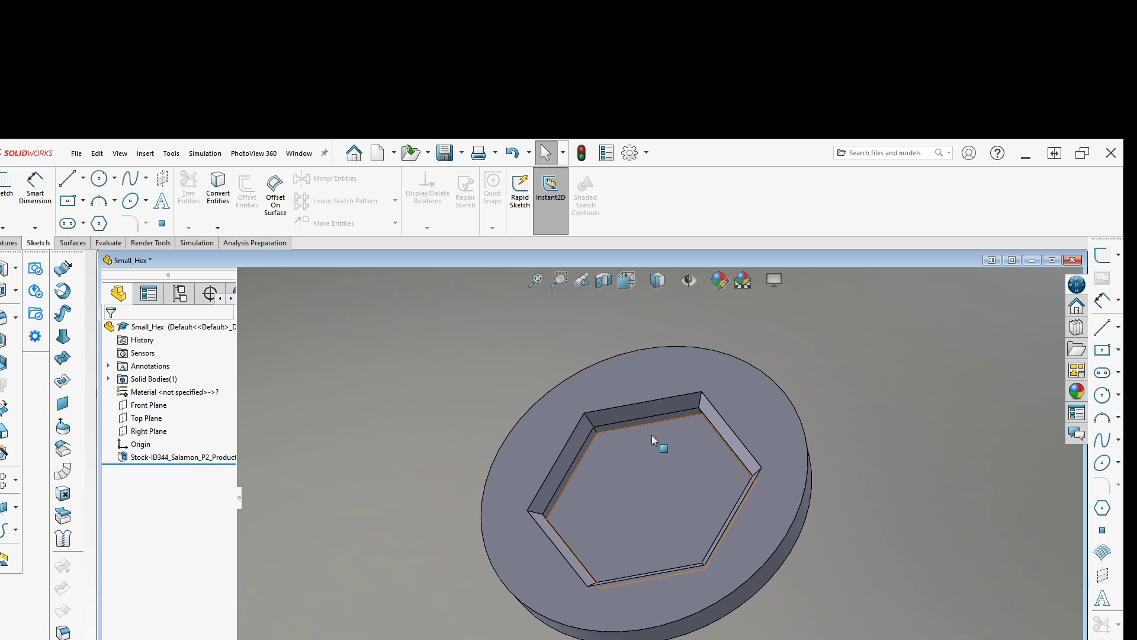
pyautogui.click(186, 463)
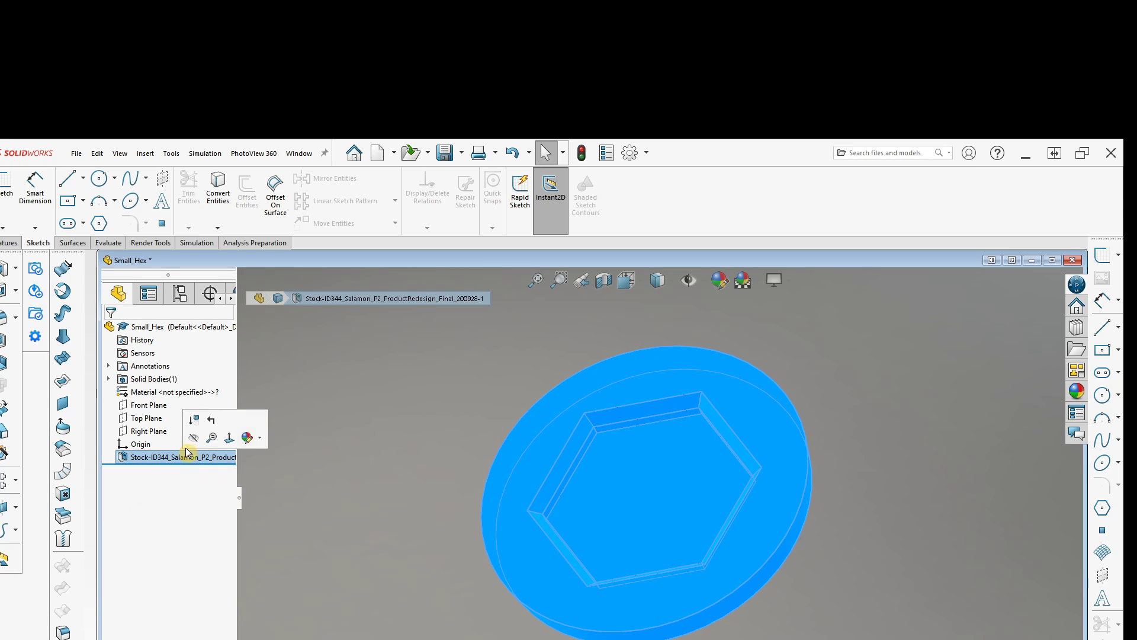
pyautogui.rightClick(166, 456)
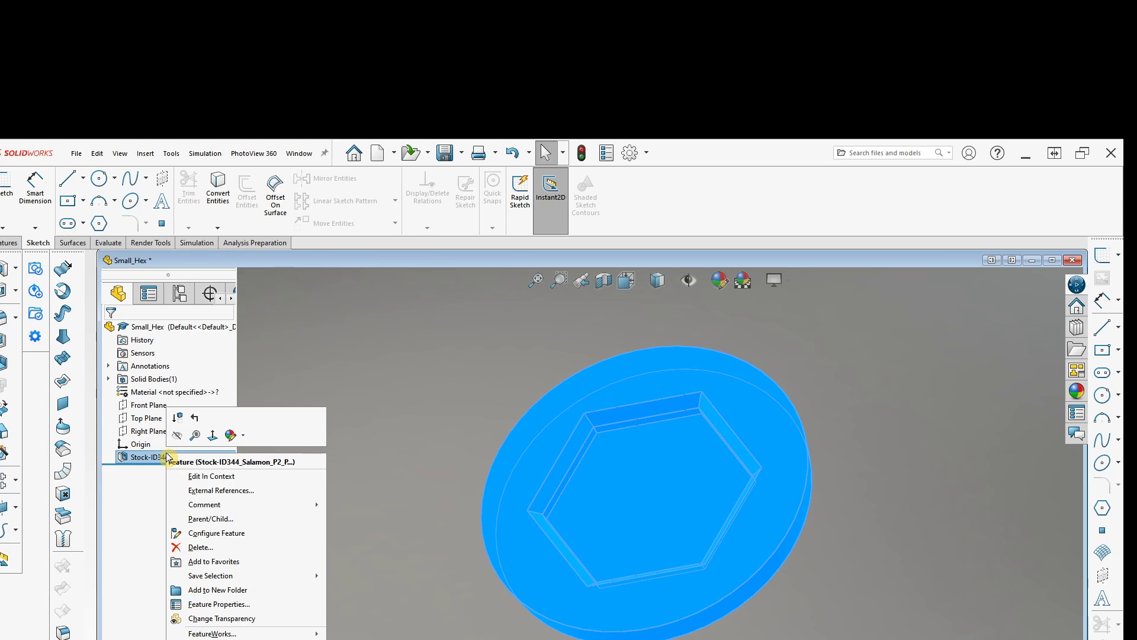
pyautogui.click(193, 477)
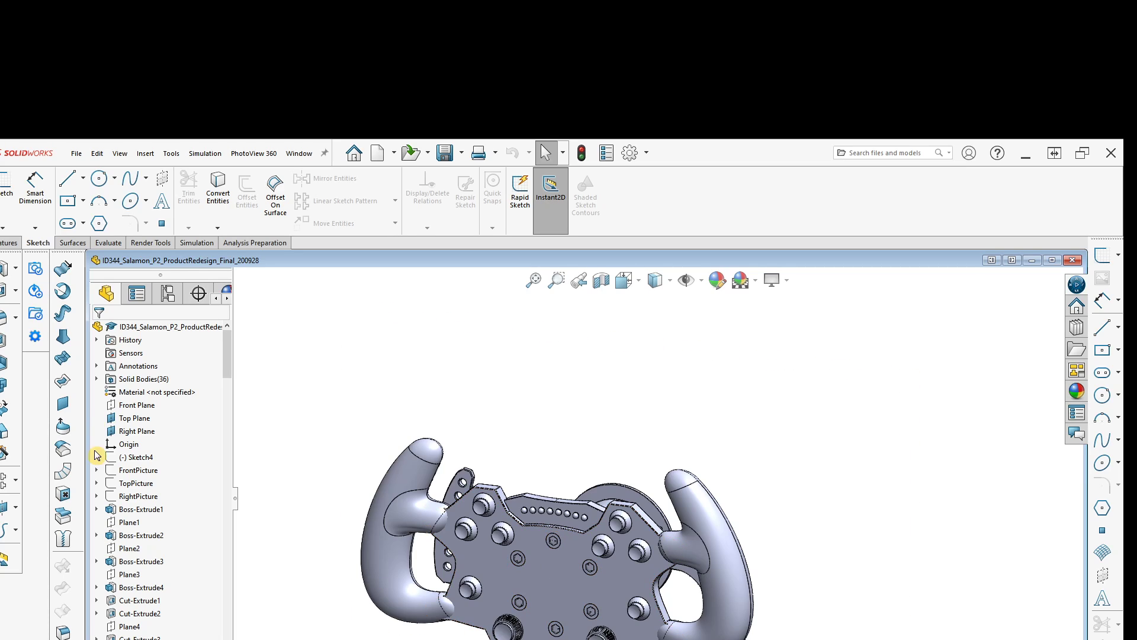
# Expand the steering wheel part's Solid Bodies folder to list its named bodies
pyautogui.click(77, 155)
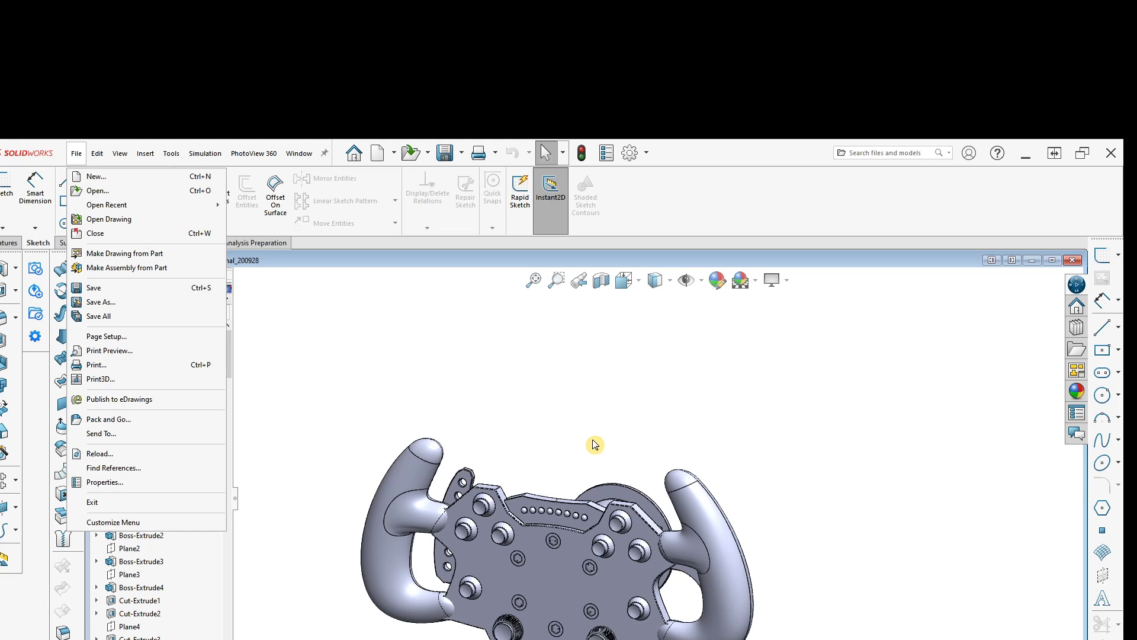
pyautogui.click(536, 261)
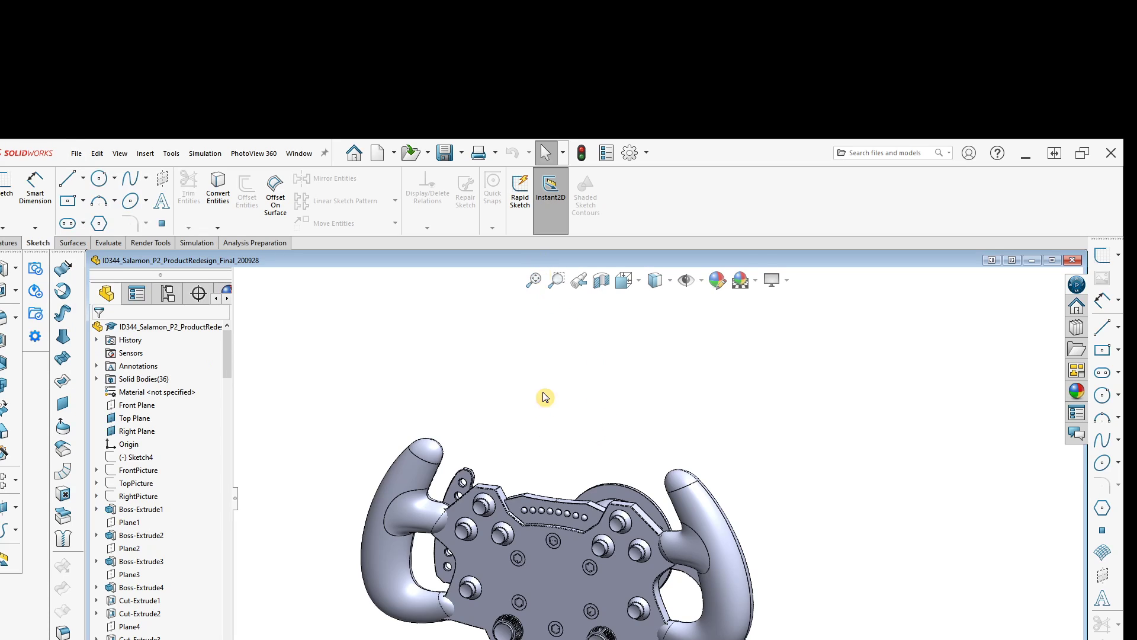
pyautogui.click(96, 379)
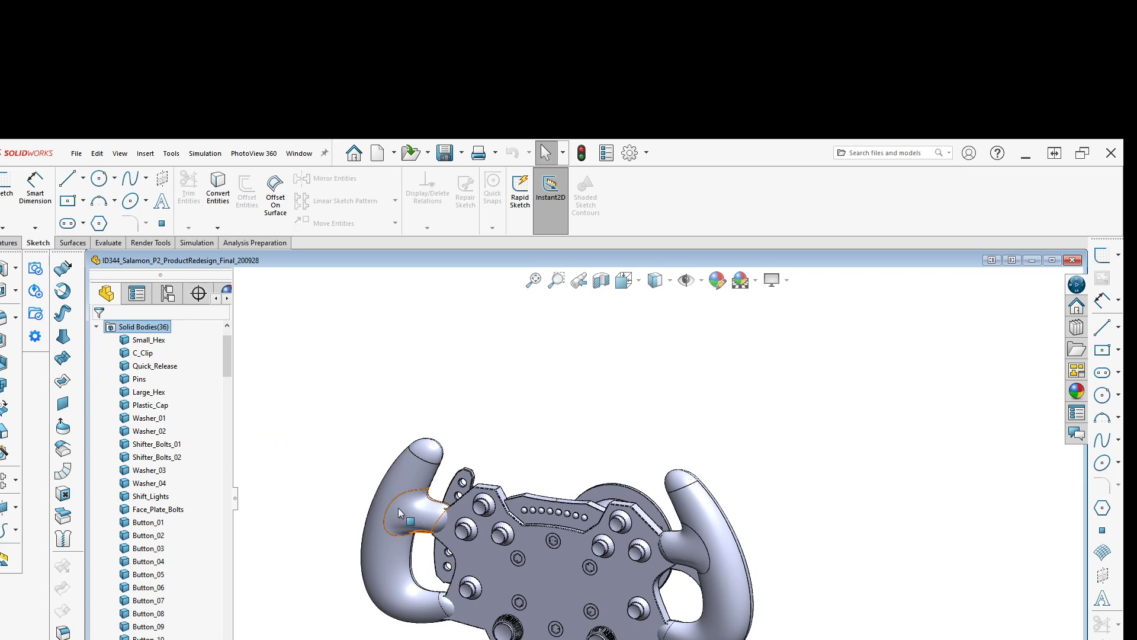
# Insert the left handle's Mirror7 solid body into a new part
pyautogui.click(399, 492)
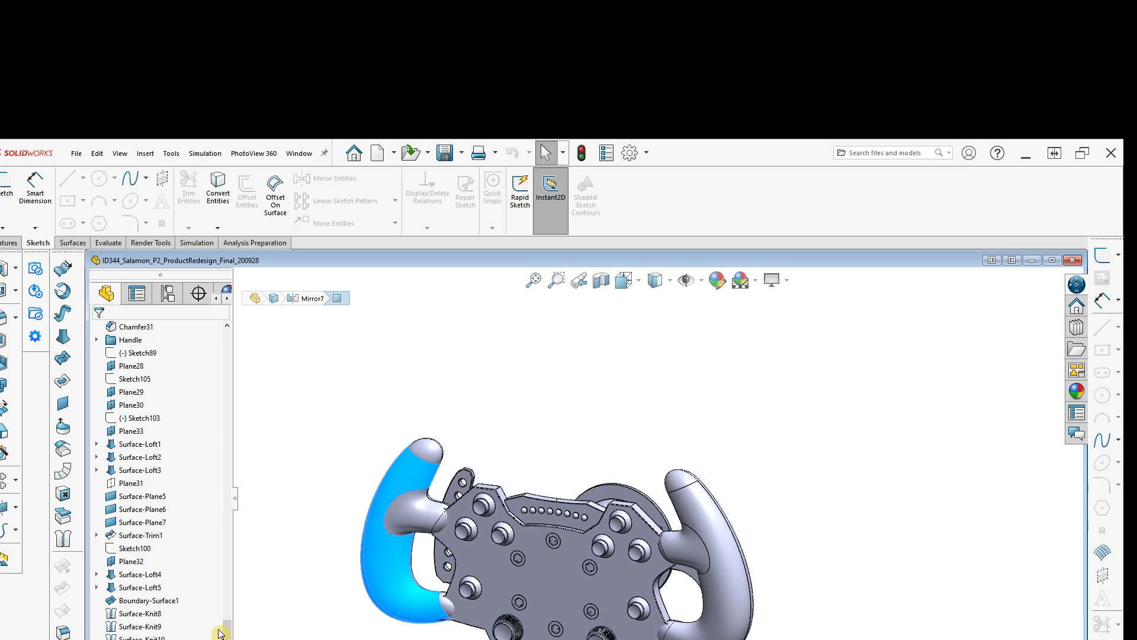
pyautogui.moveTo(227, 629); pyautogui.dragTo(246, 348)
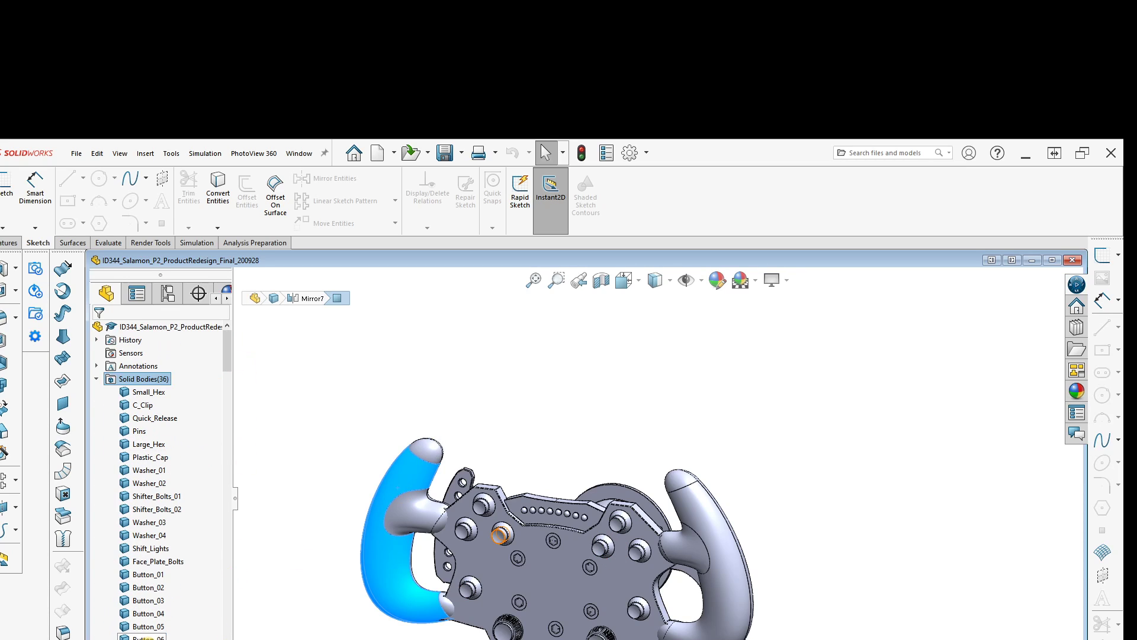
pyautogui.scroll(-1, 153, 625)
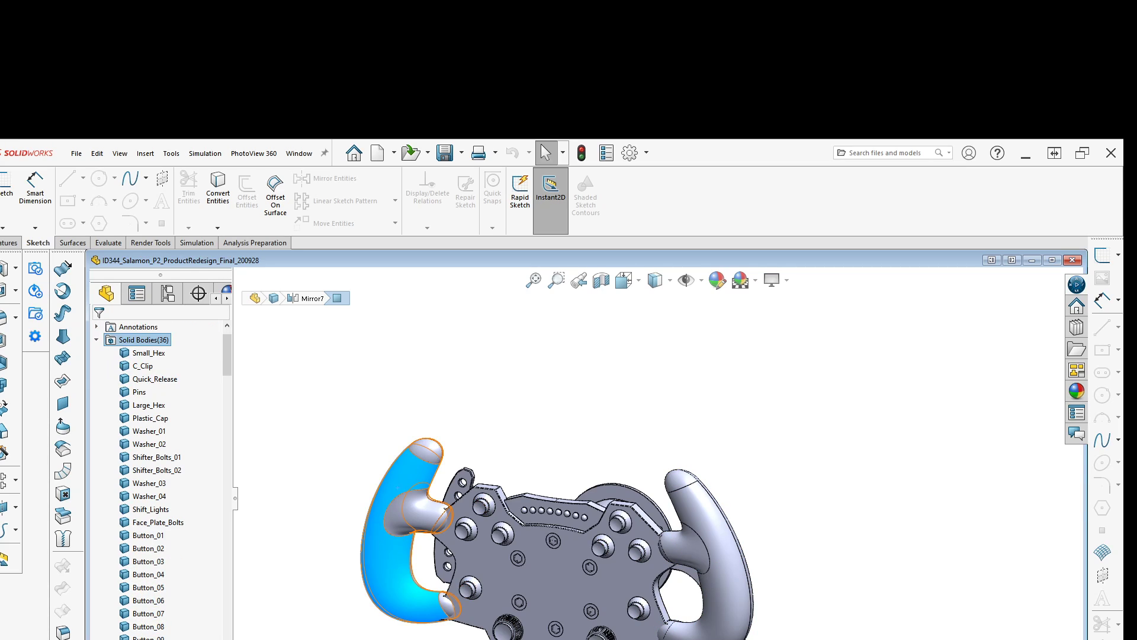
pyautogui.rightClick(147, 639)
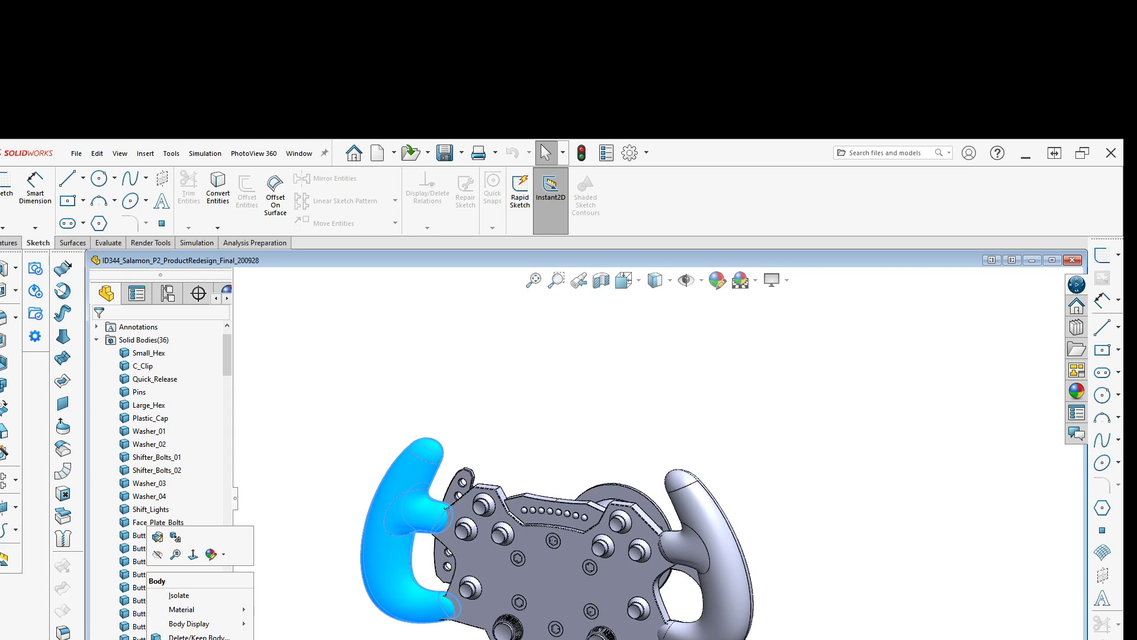
pyautogui.click(199, 639)
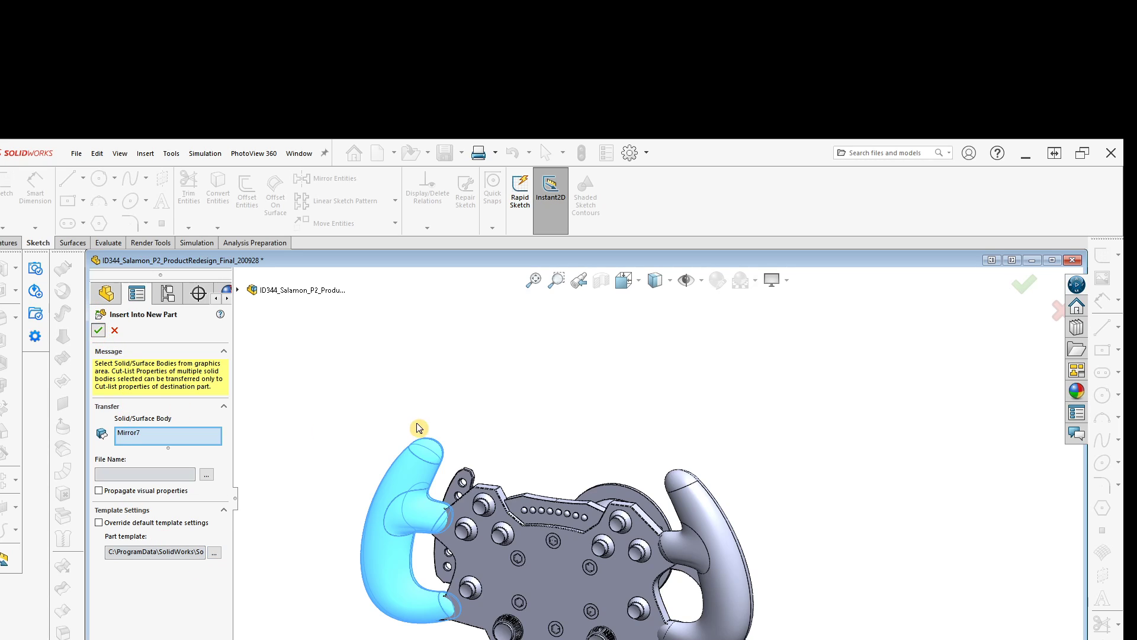
pyautogui.press('Return')
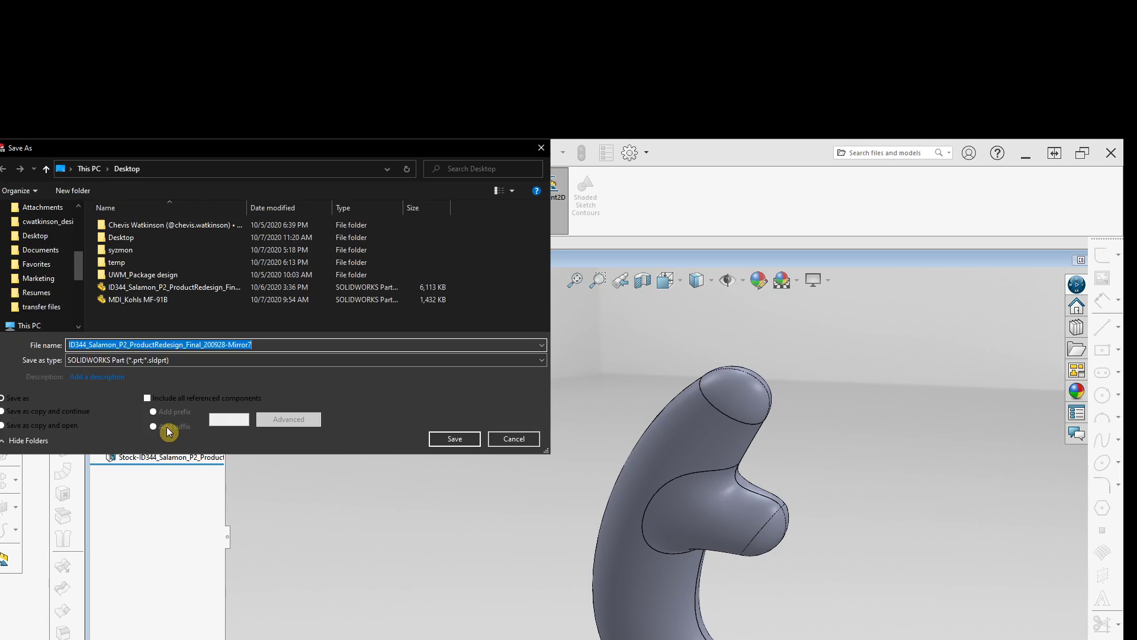
# Save the new handle part as "left handle" in the temp folder on the Desktop
pyautogui.click(265, 345)
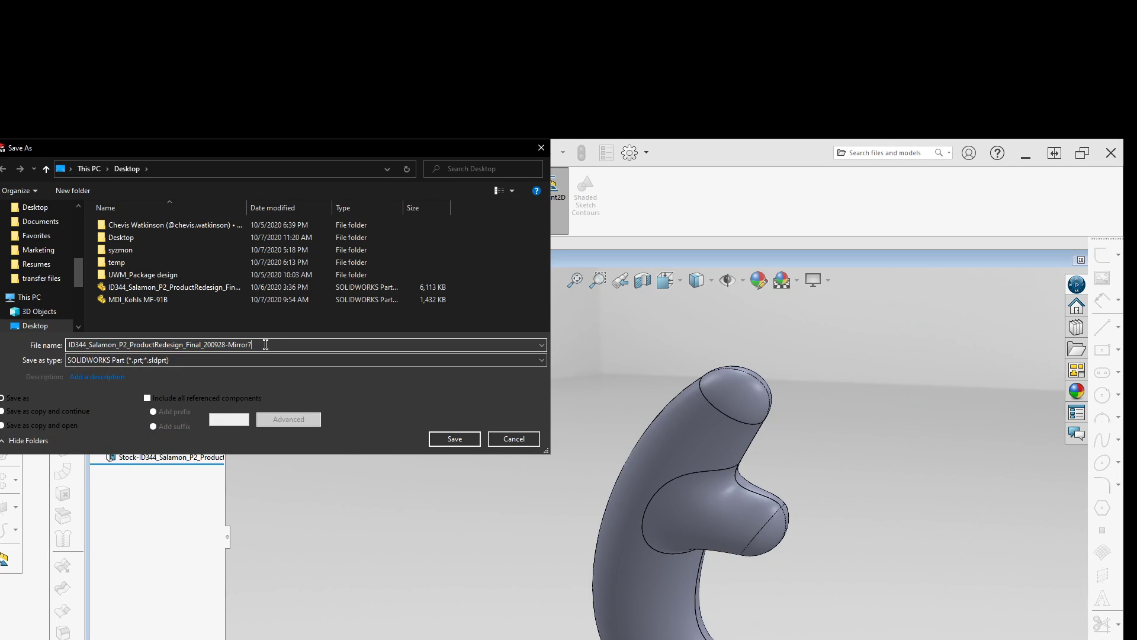
pyautogui.moveTo(266, 344); pyautogui.dragTo(55, 345)
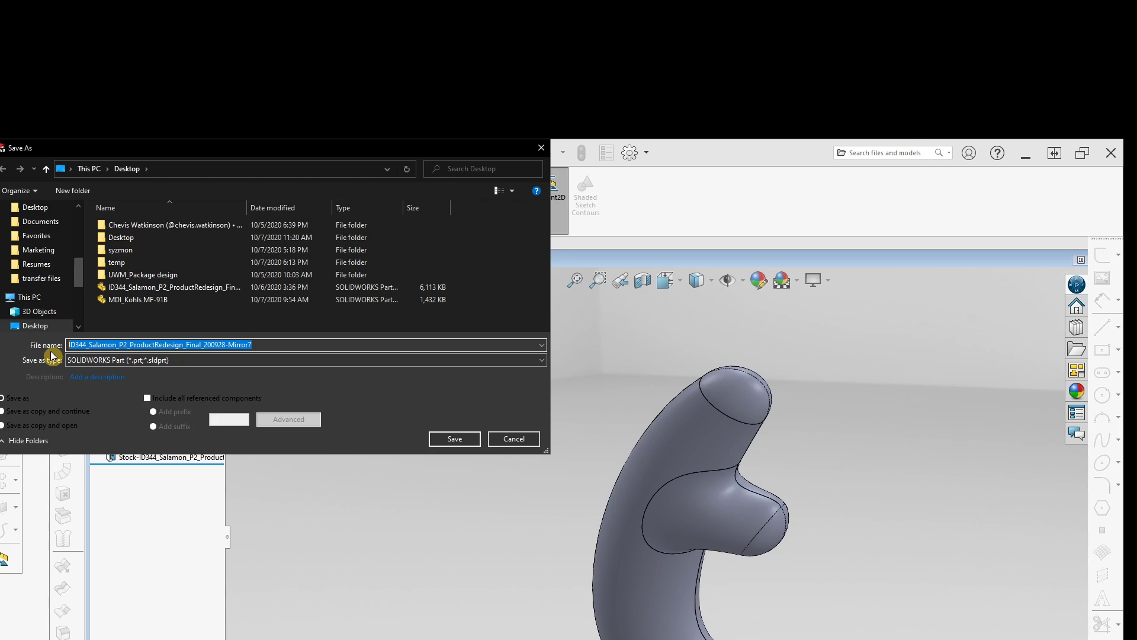
pyautogui.write('lef')
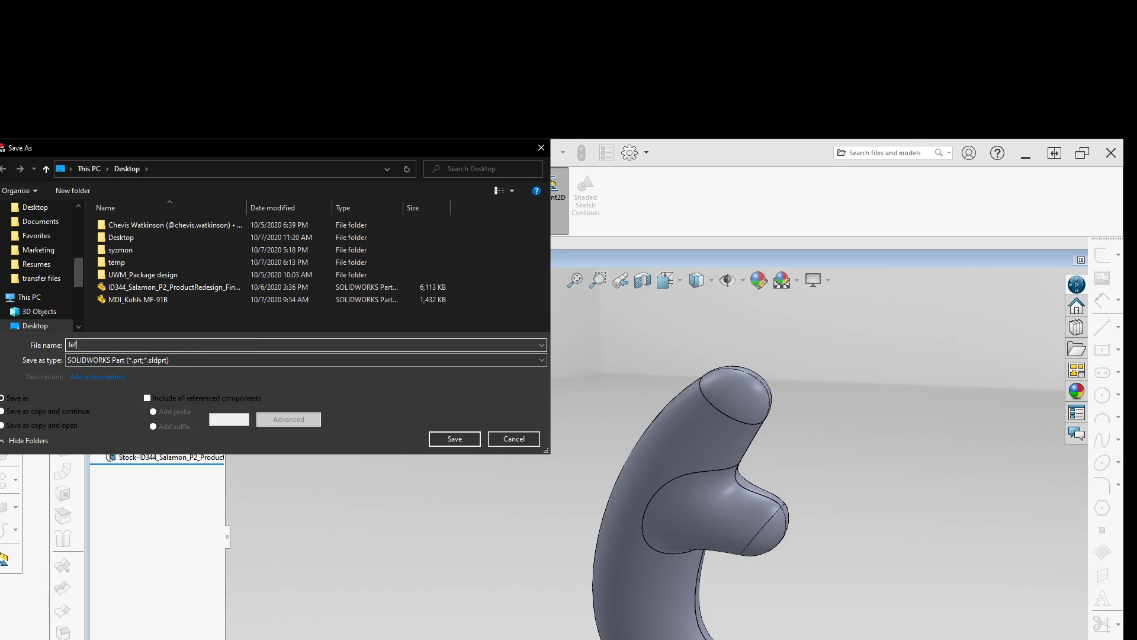
pyautogui.write('t handle')
pyautogui.doubleClick(117, 262)
pyautogui.click(463, 440)
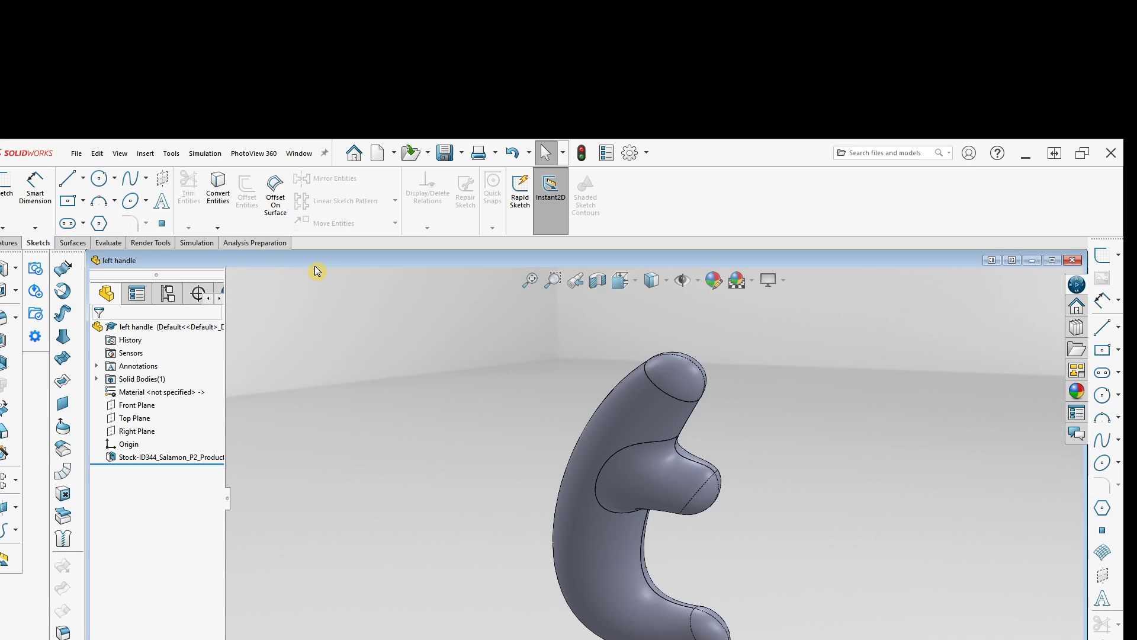
# Move the left handle part's window aside and try to close it
pyautogui.moveTo(317, 264); pyautogui.dragTo(338, 340)
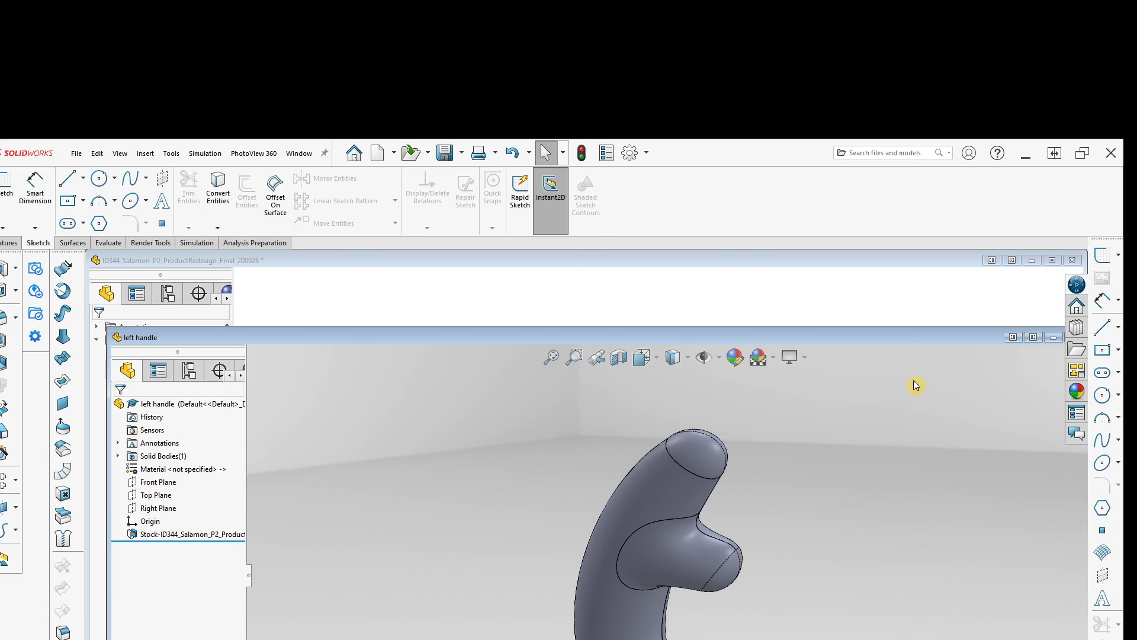
pyautogui.moveTo(940, 341); pyautogui.dragTo(749, 344)
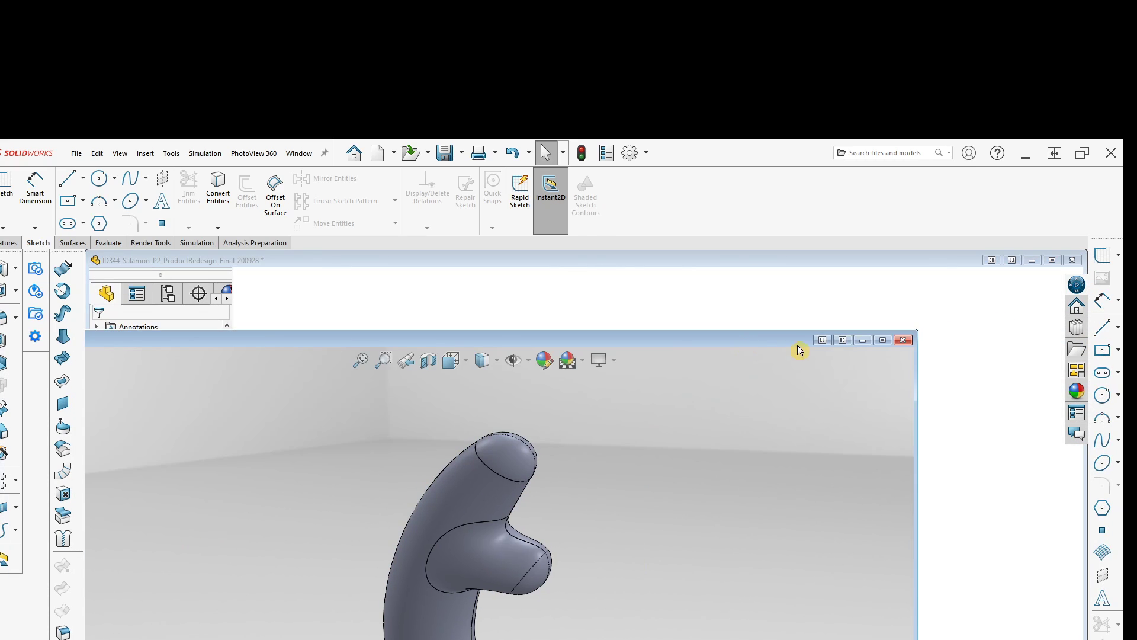
pyautogui.click(898, 341)
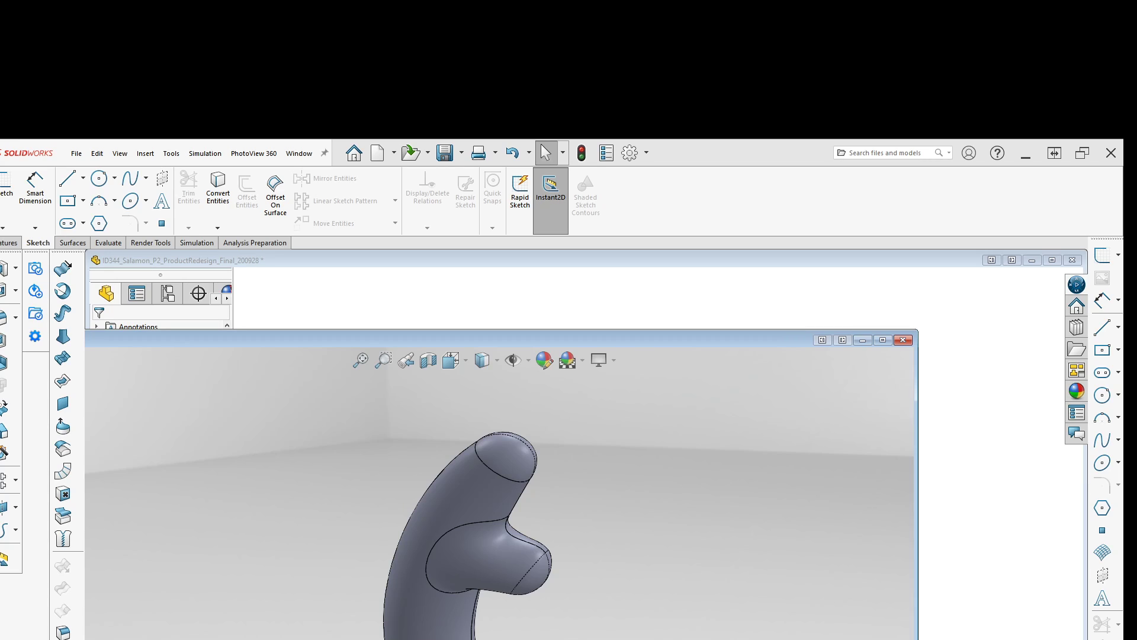
# End the SolidWorks task in Task Manager, minimize Task Manager, and maximize the relaunched SOLIDWORKS window
pyautogui.rightClick(176, 639)
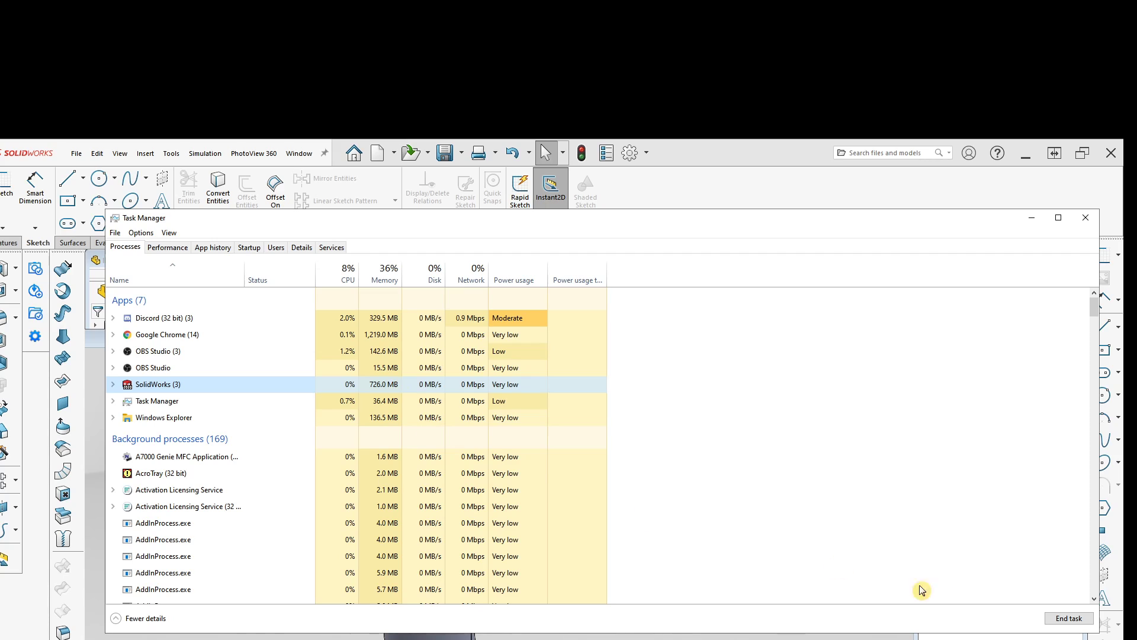
pyautogui.click(1054, 620)
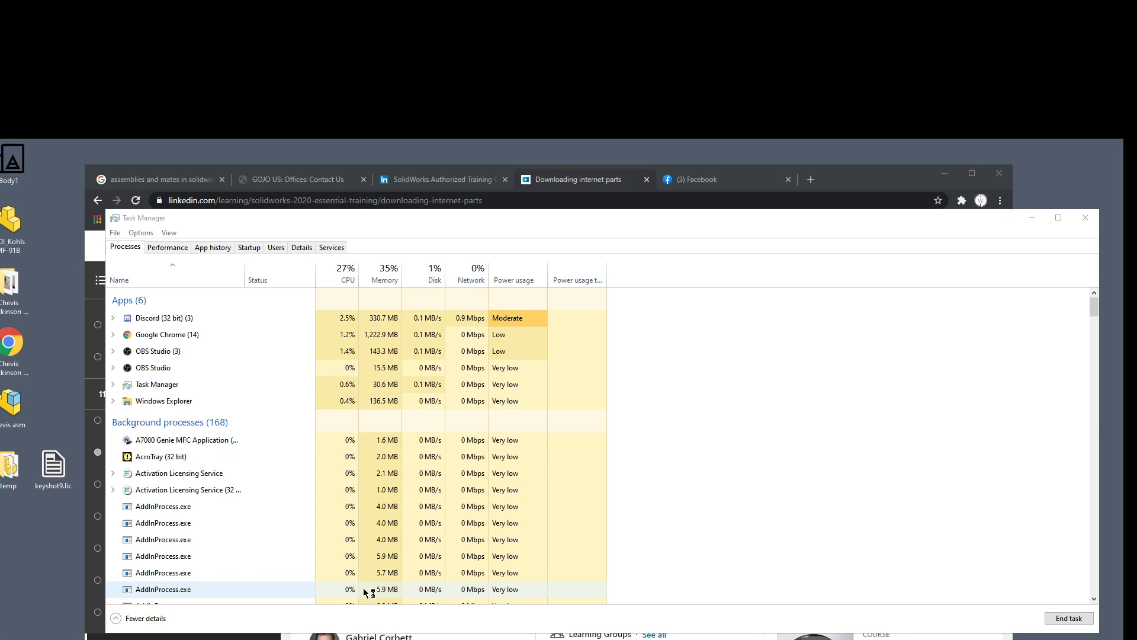
pyautogui.click(366, 591)
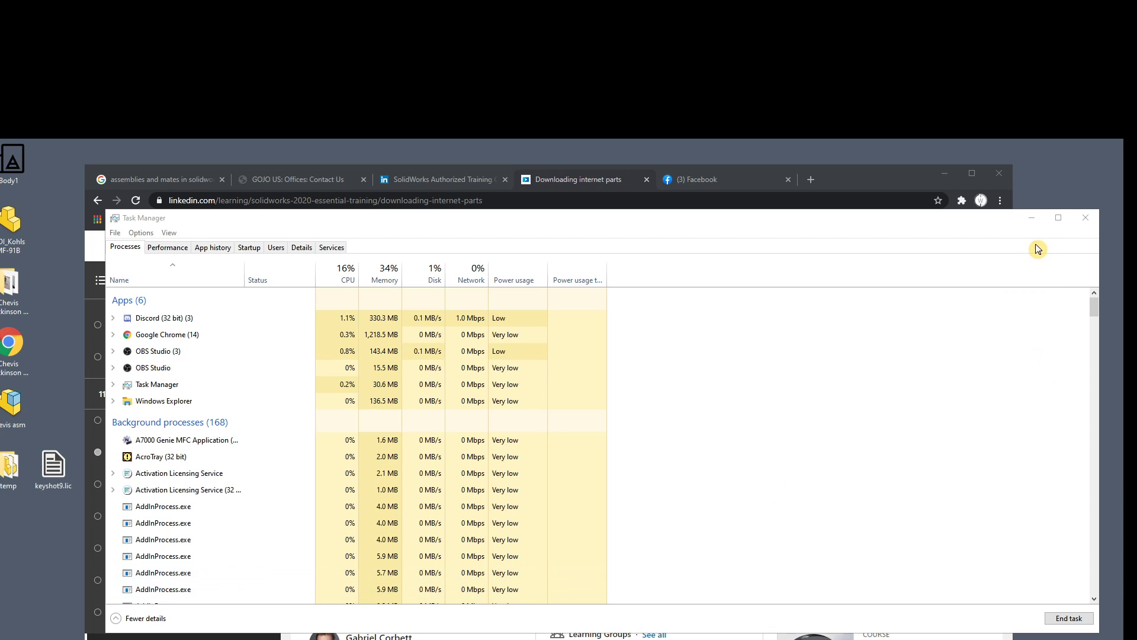
pyautogui.click(1033, 223)
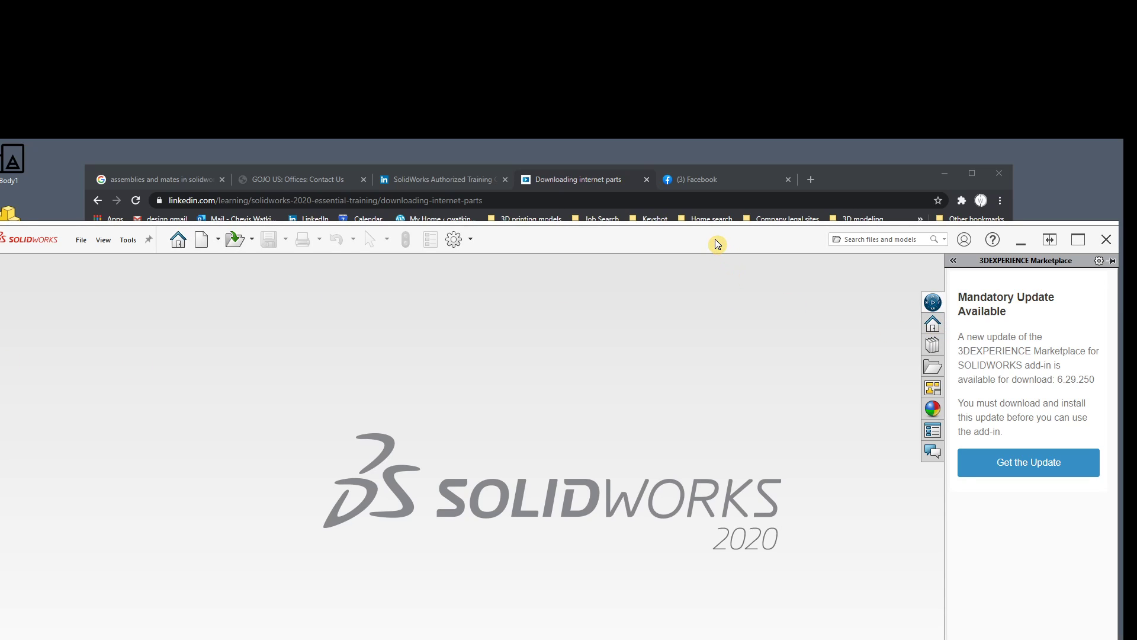
pyautogui.doubleClick(717, 243)
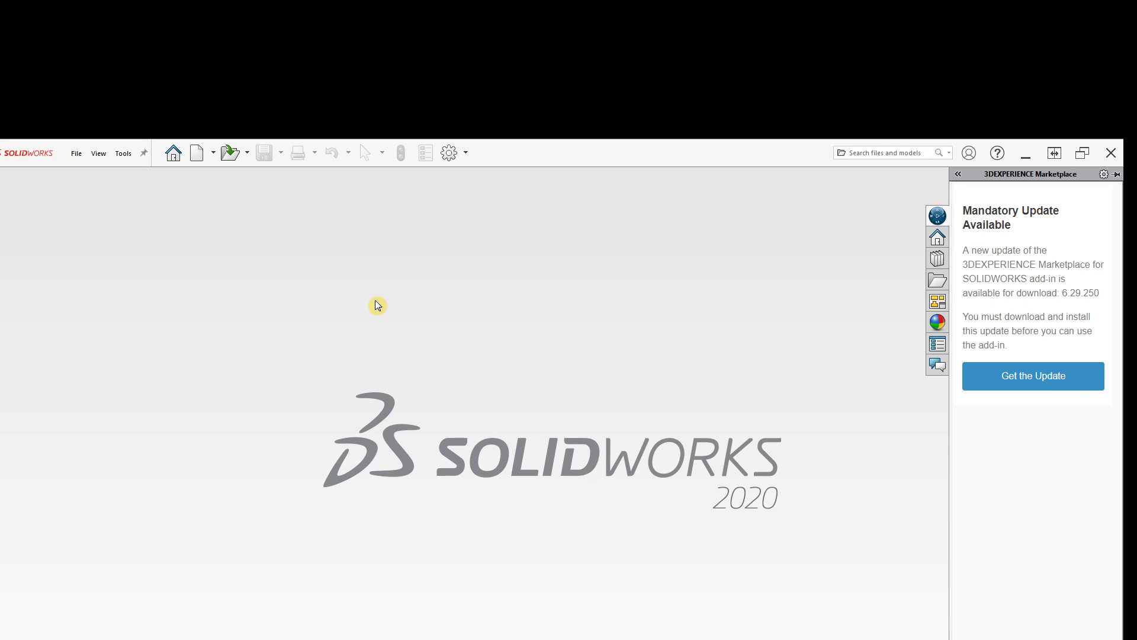
# Start opening a document, browse to the ASSY folder inside syzmon on the Desktop, and enlarge the file dialog
pyautogui.click(75, 155)
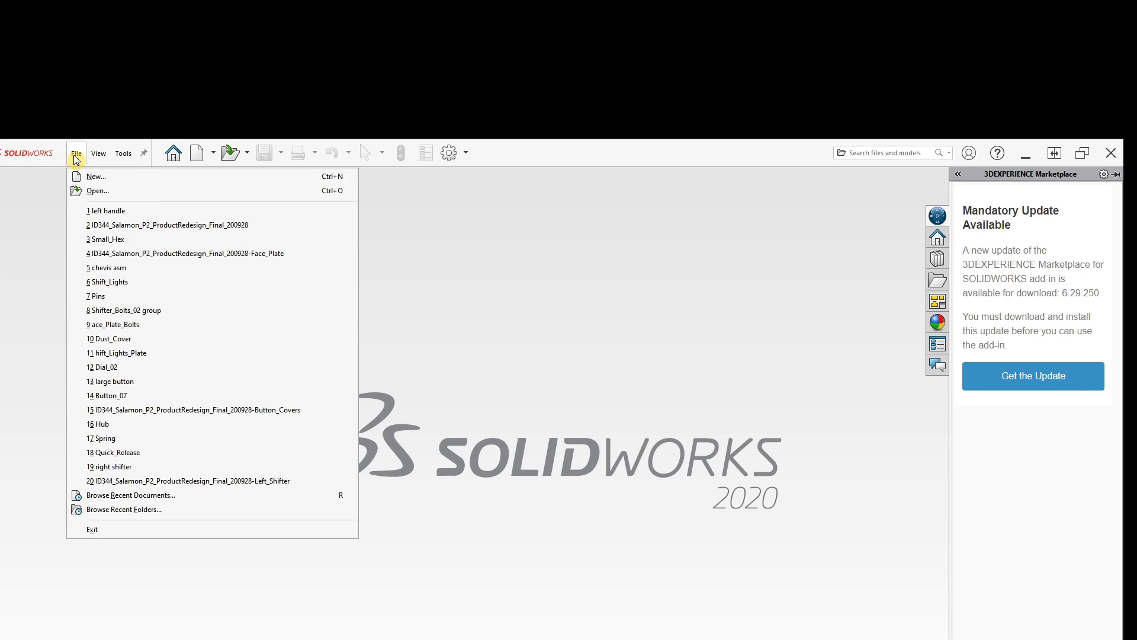
pyautogui.click(97, 190)
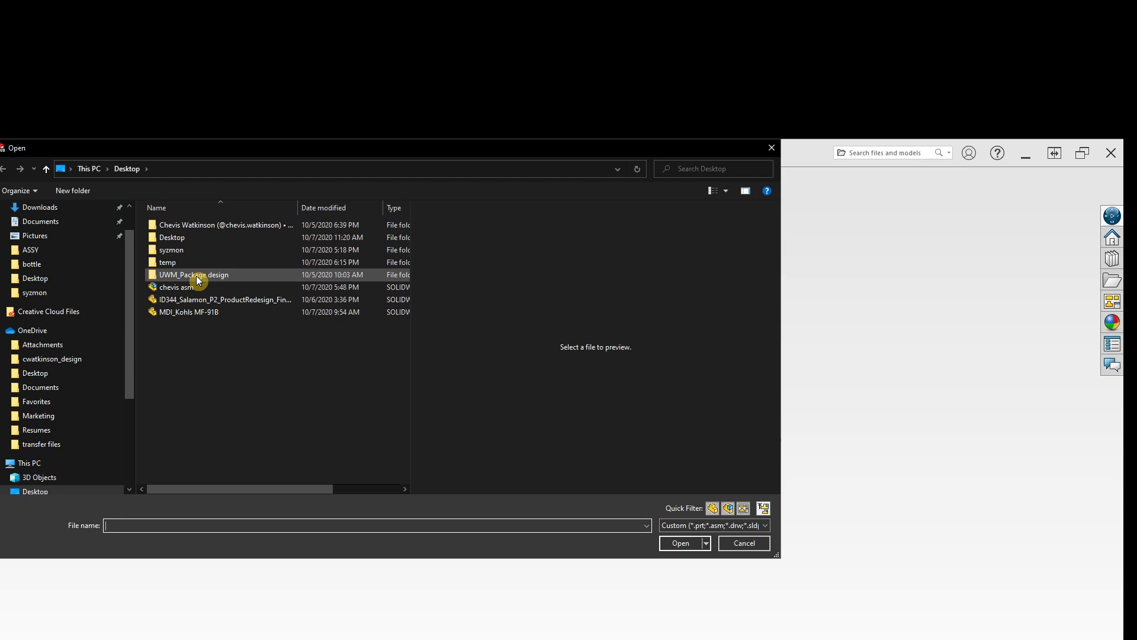
pyautogui.doubleClick(171, 251)
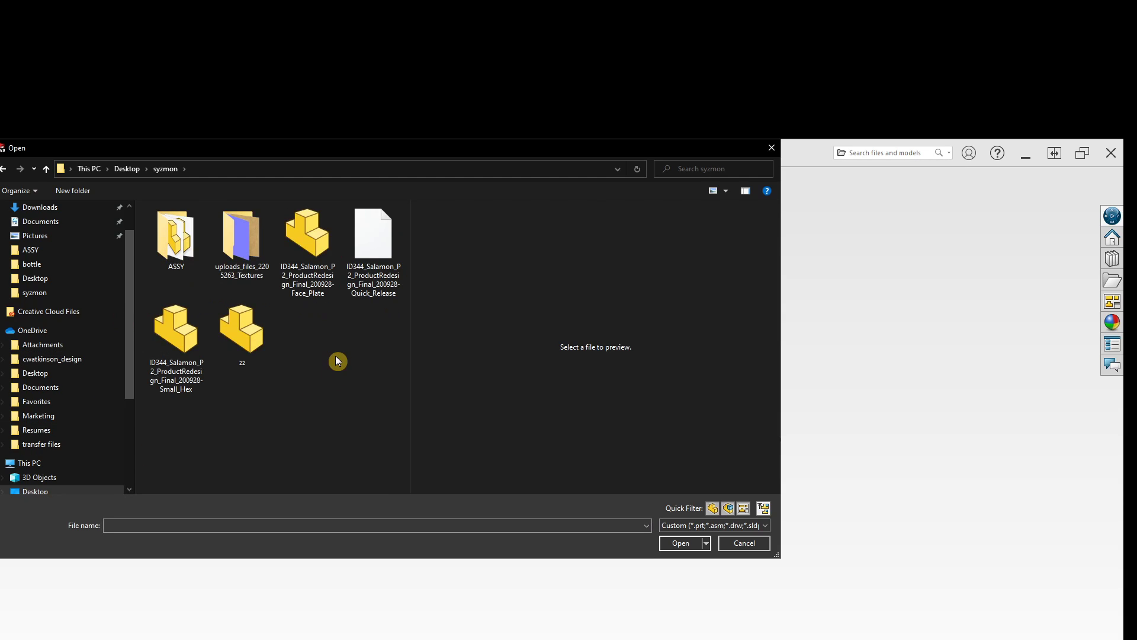
pyautogui.doubleClick(179, 236)
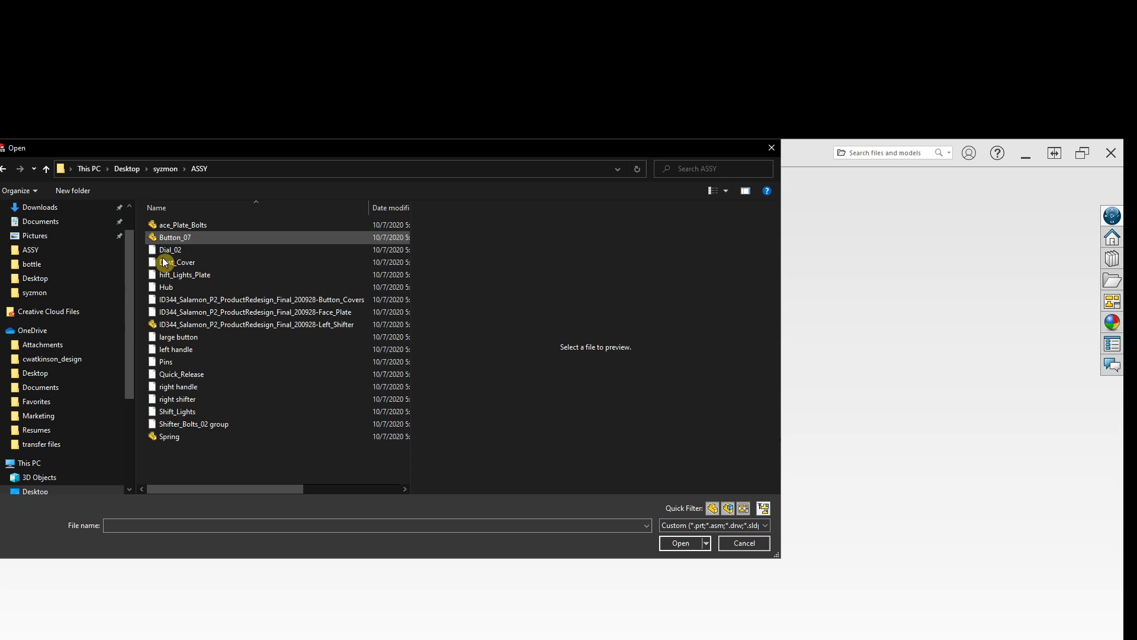
pyautogui.moveTo(781, 558); pyautogui.dragTo(1016, 608)
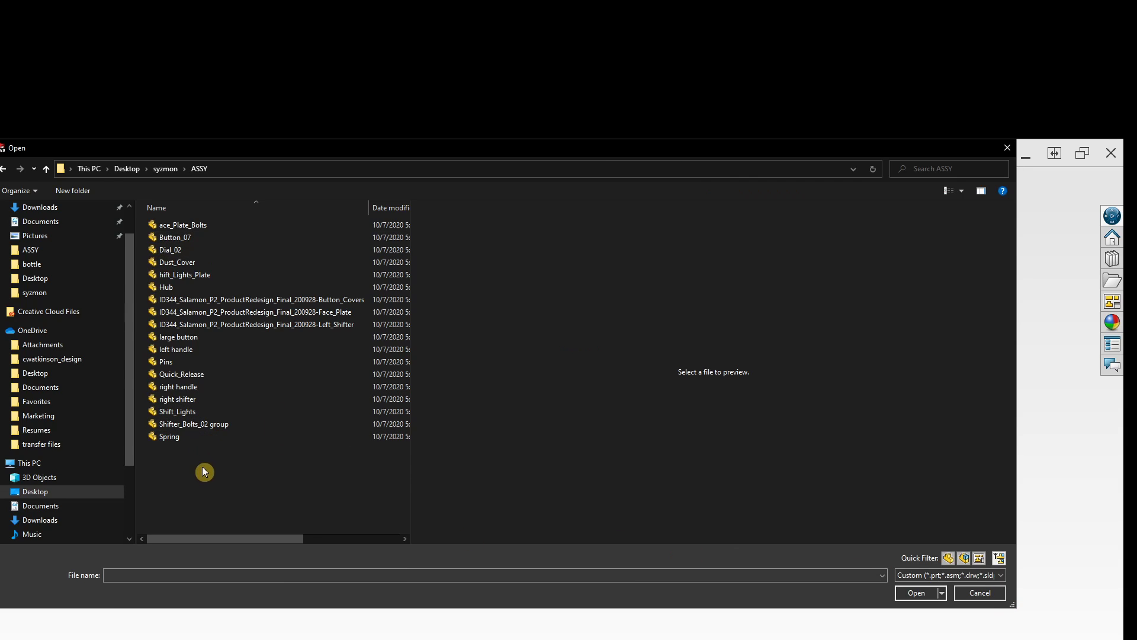
pyautogui.click(181, 228)
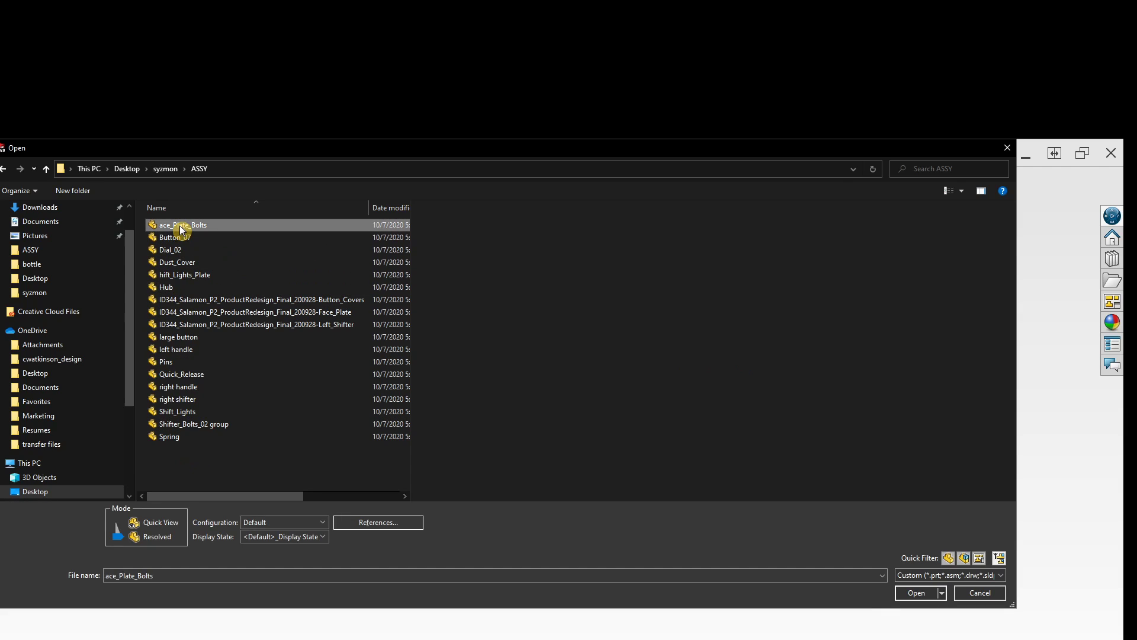
pyautogui.keyDown('shift'); pyautogui.click(173, 437); pyautogui.keyUp('shift')
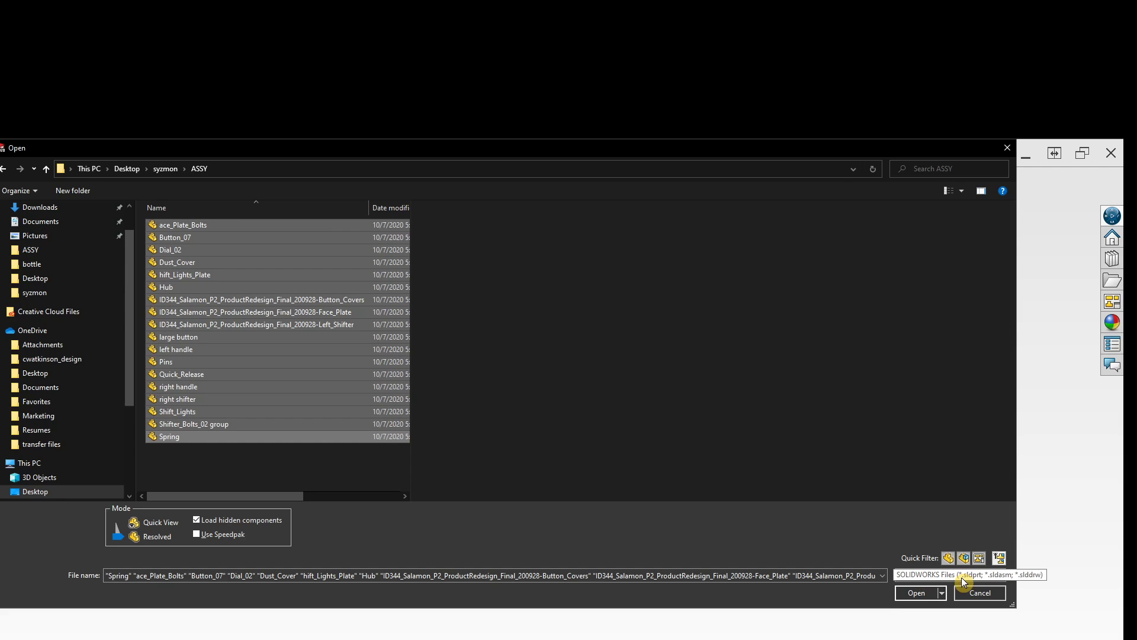
pyautogui.click(184, 169)
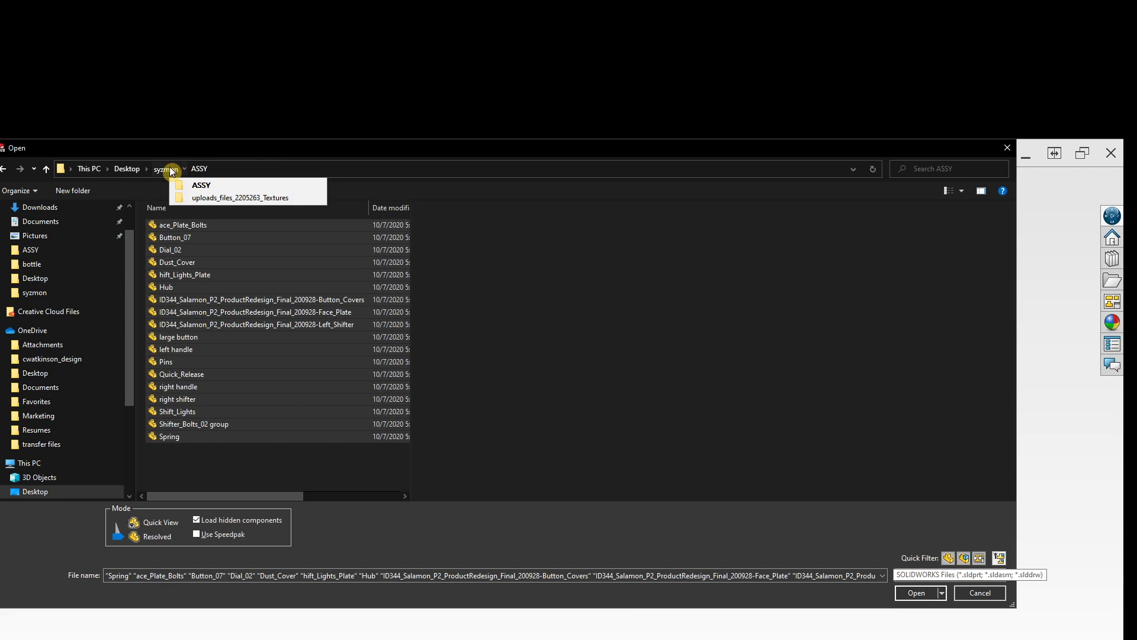
pyautogui.click(167, 170)
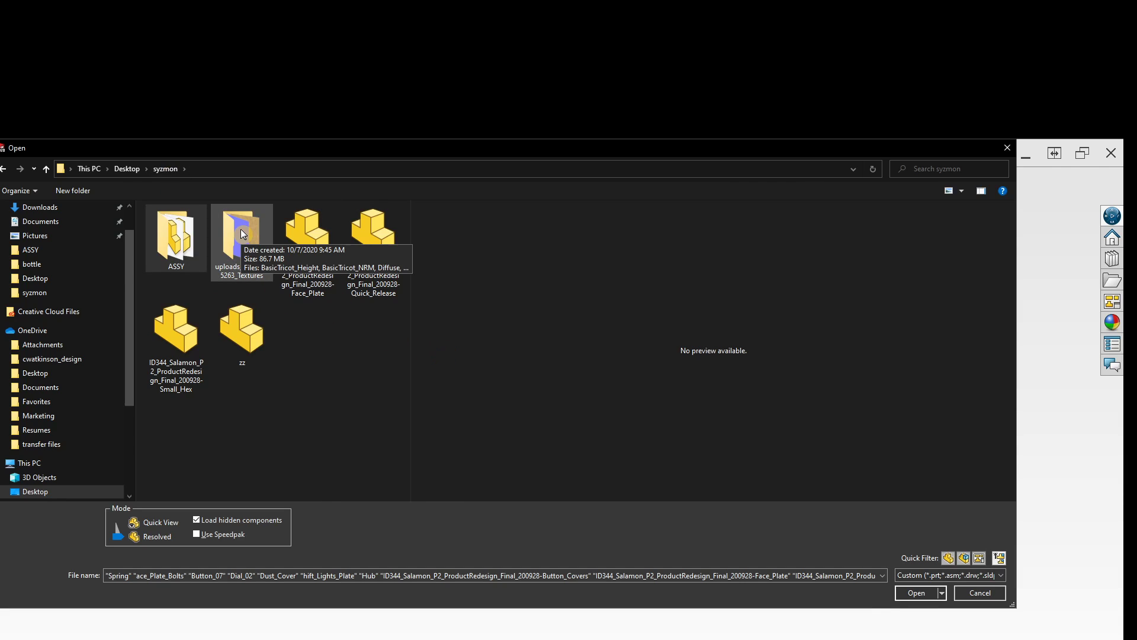
pyautogui.doubleClick(191, 240)
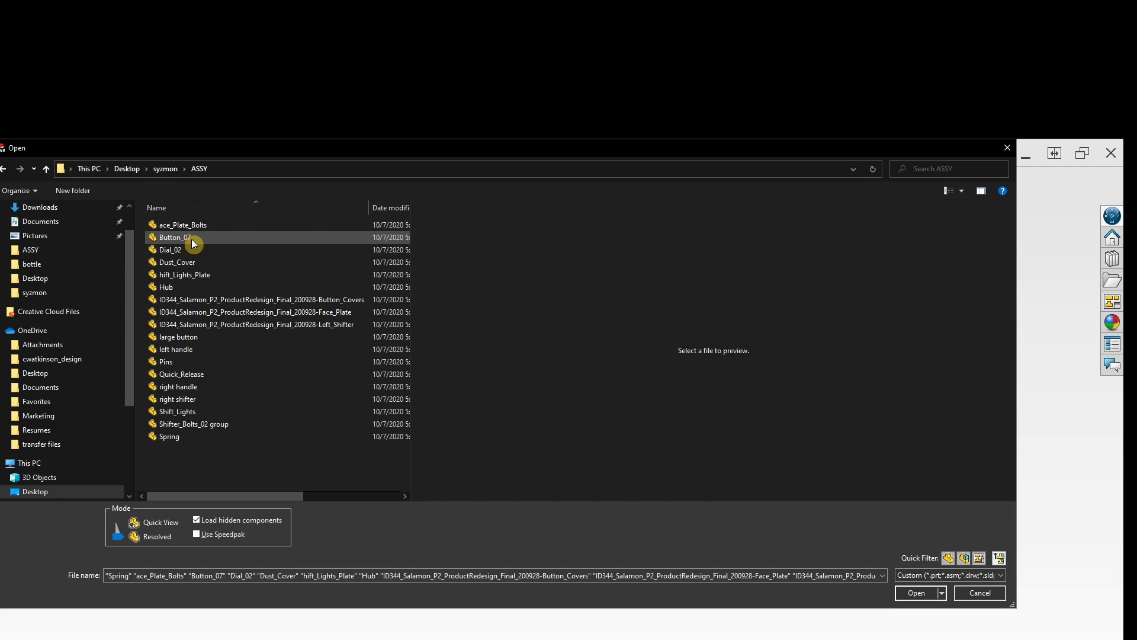
# Open all ASSY parts from ace_Plate_Bolts through Spring together, opening any referenced documents which have changed
pyautogui.moveTo(369, 207); pyautogui.dragTo(649, 206)
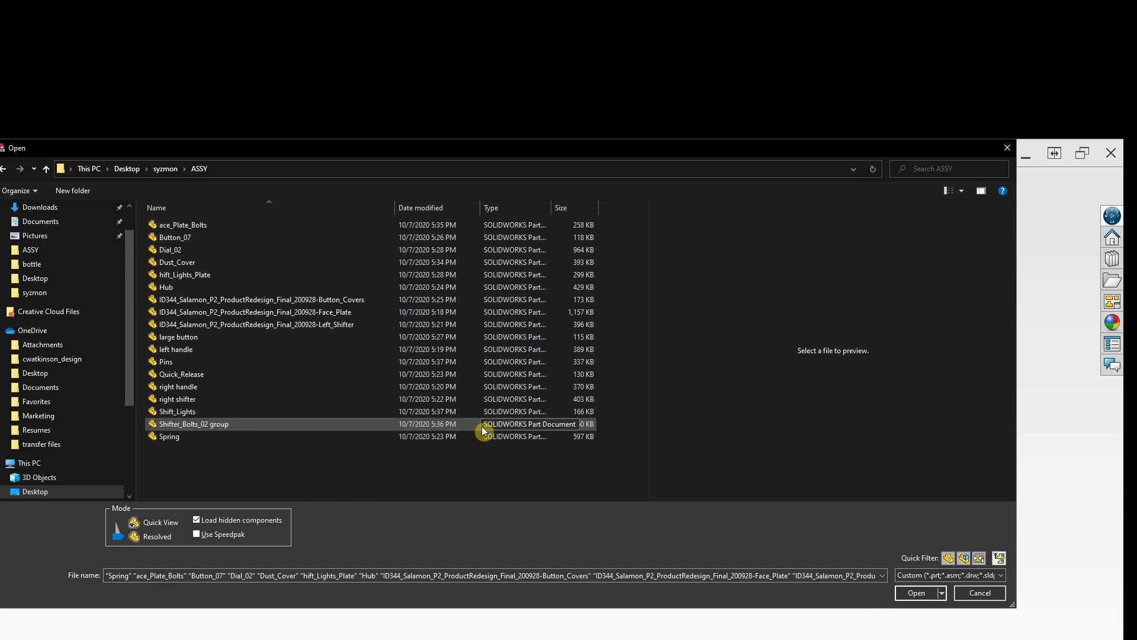
pyautogui.click(173, 437)
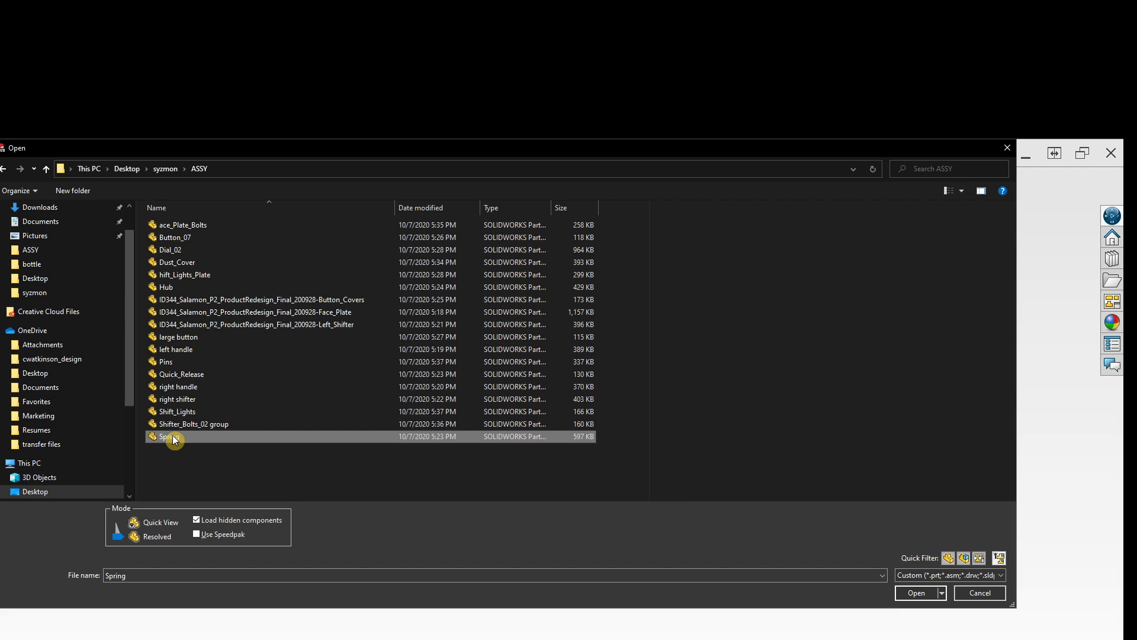
pyautogui.keyDown('shift'); pyautogui.click(178, 226); pyautogui.keyUp('shift')
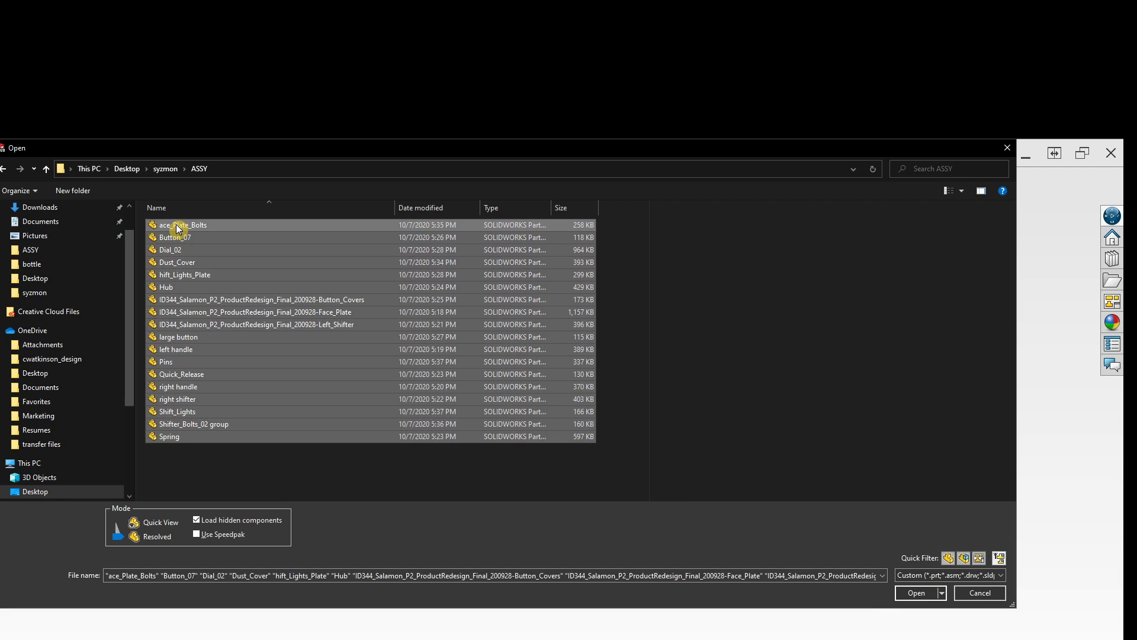
pyautogui.click(916, 593)
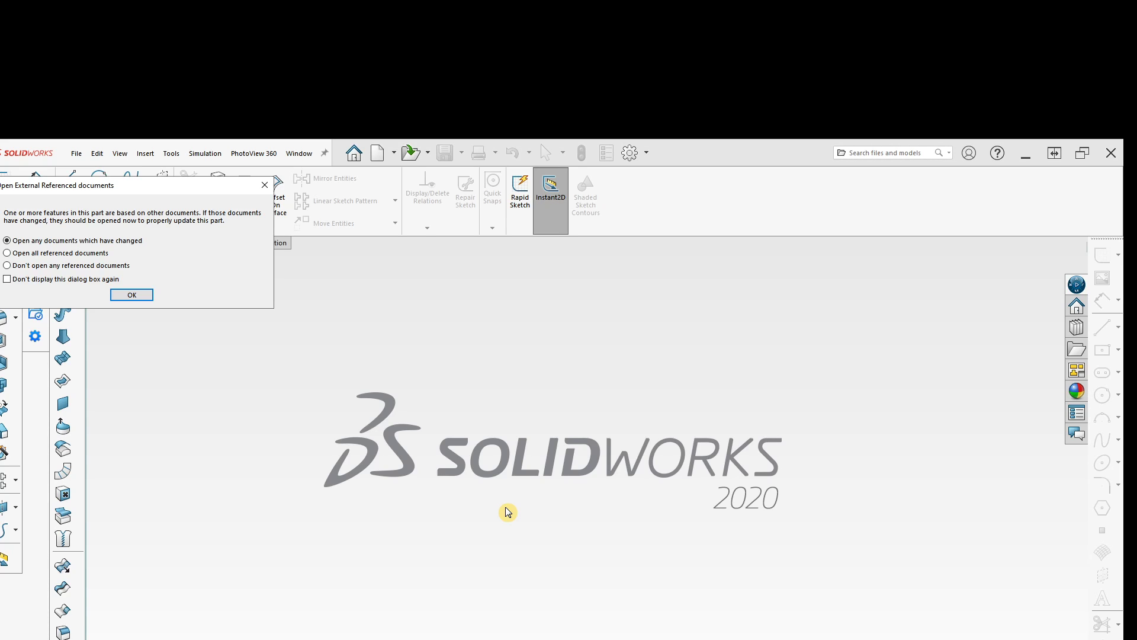
pyautogui.click(135, 294)
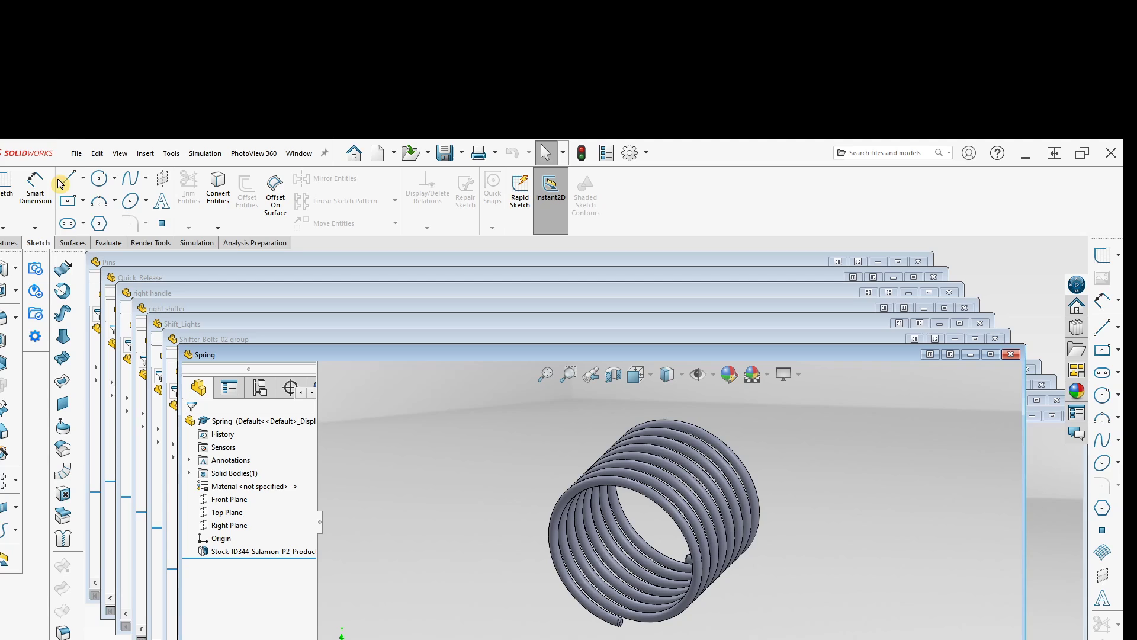
# Create a new document from the Assembly template
pyautogui.click(77, 155)
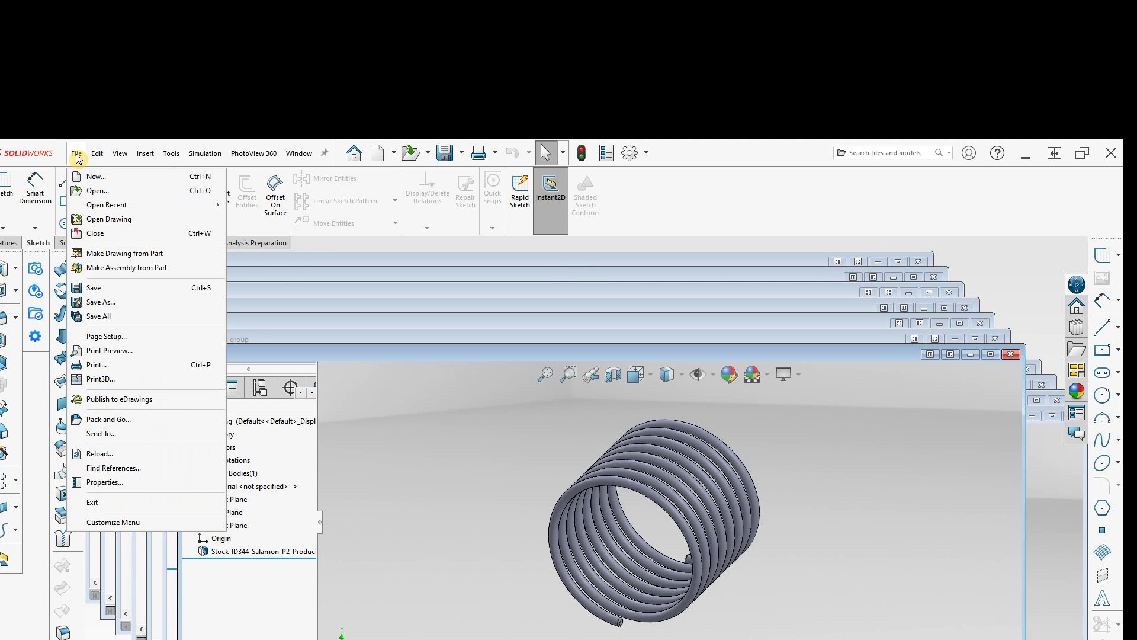
pyautogui.click(93, 177)
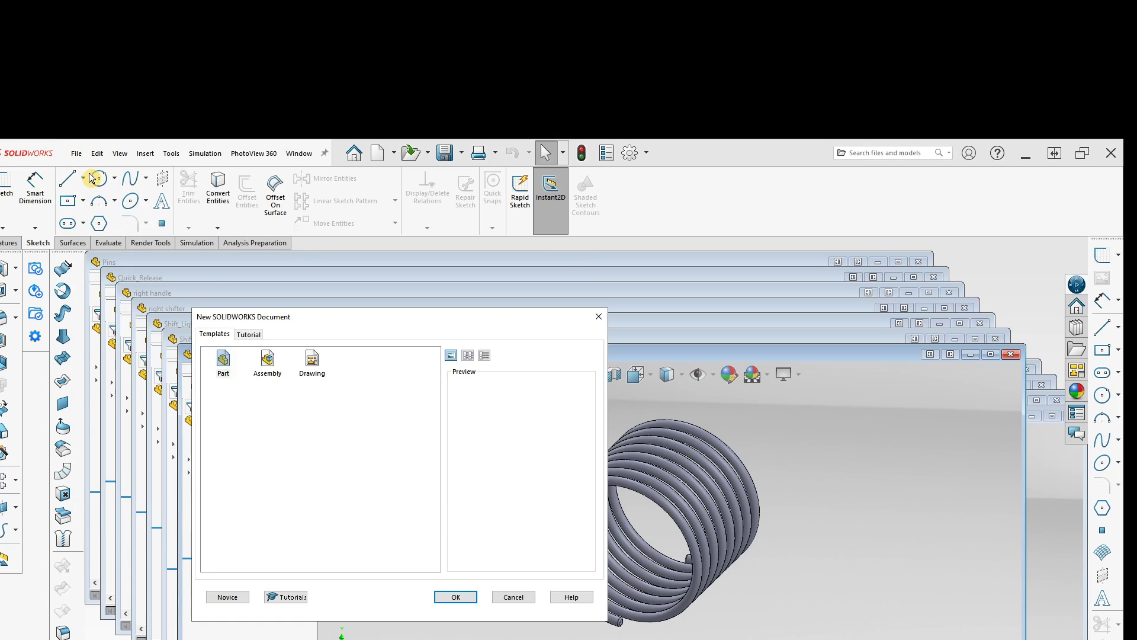
pyautogui.click(267, 363)
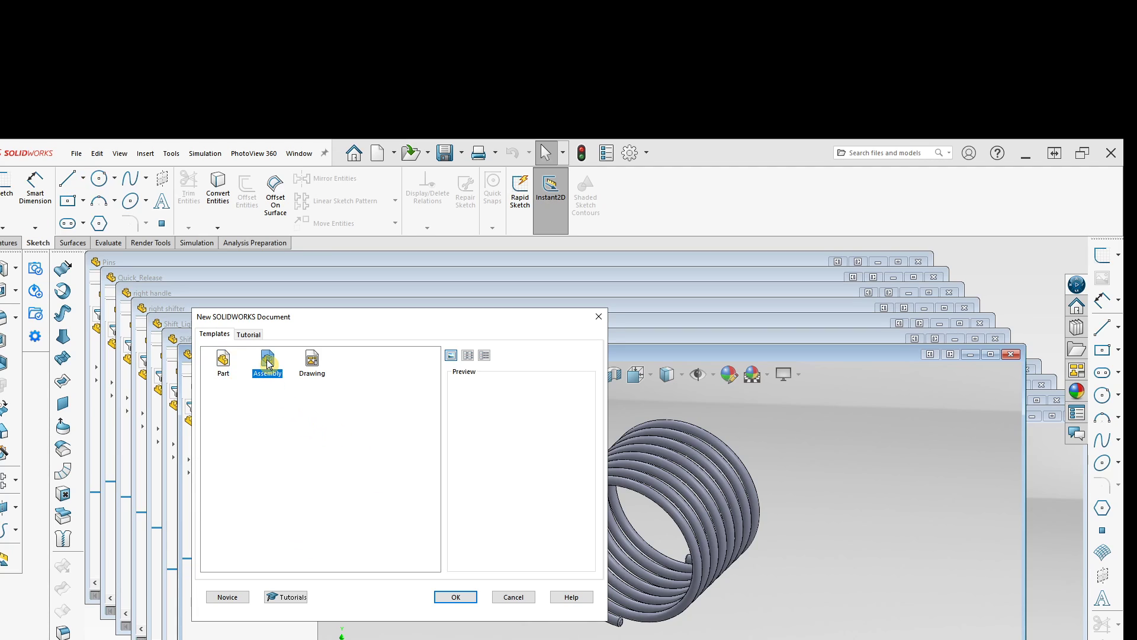
pyautogui.click(447, 597)
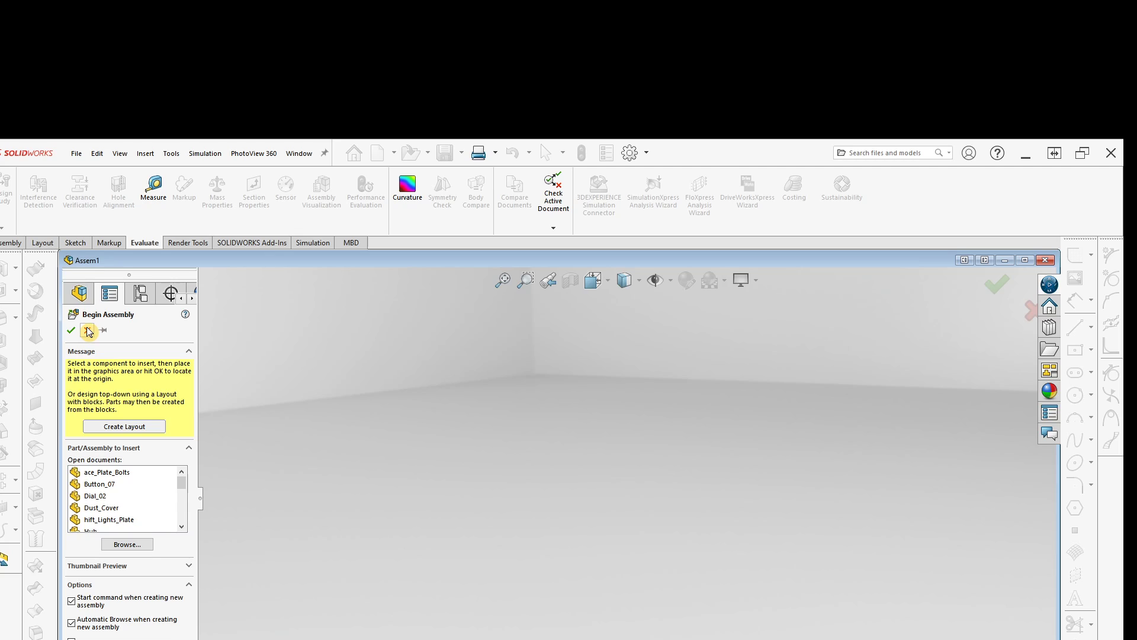
# Insert the ace_Plate_Bolts part as the first component, placed freehand in the assembly's graphics area
pyautogui.click(104, 473)
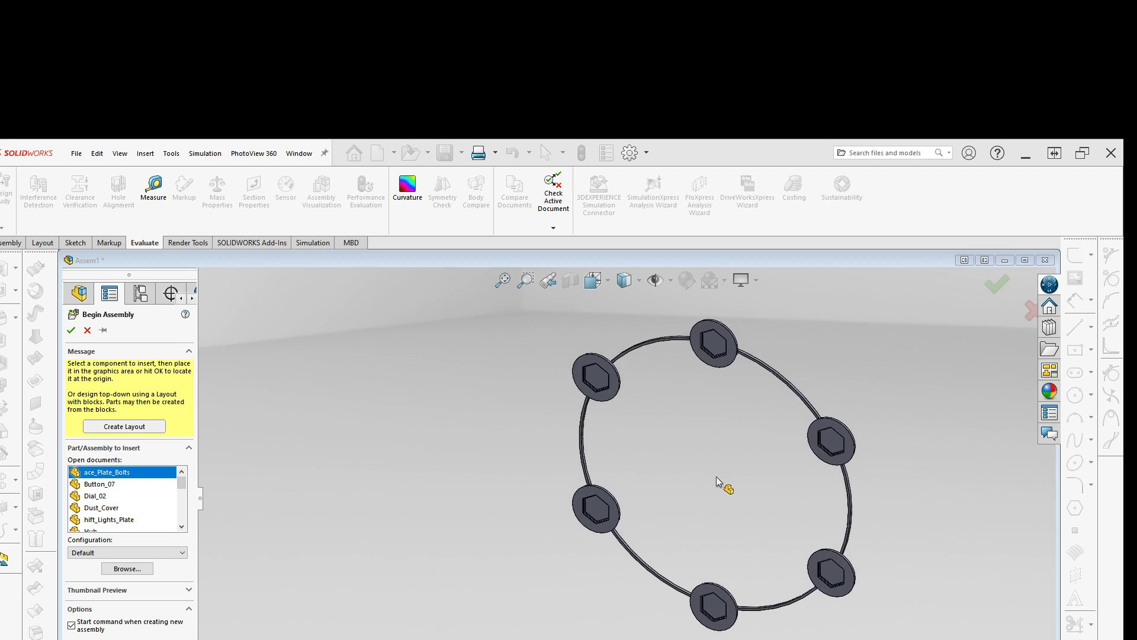
pyautogui.click(640, 478)
pyautogui.click(517, 634)
pyautogui.scroll(7, 521, 606)
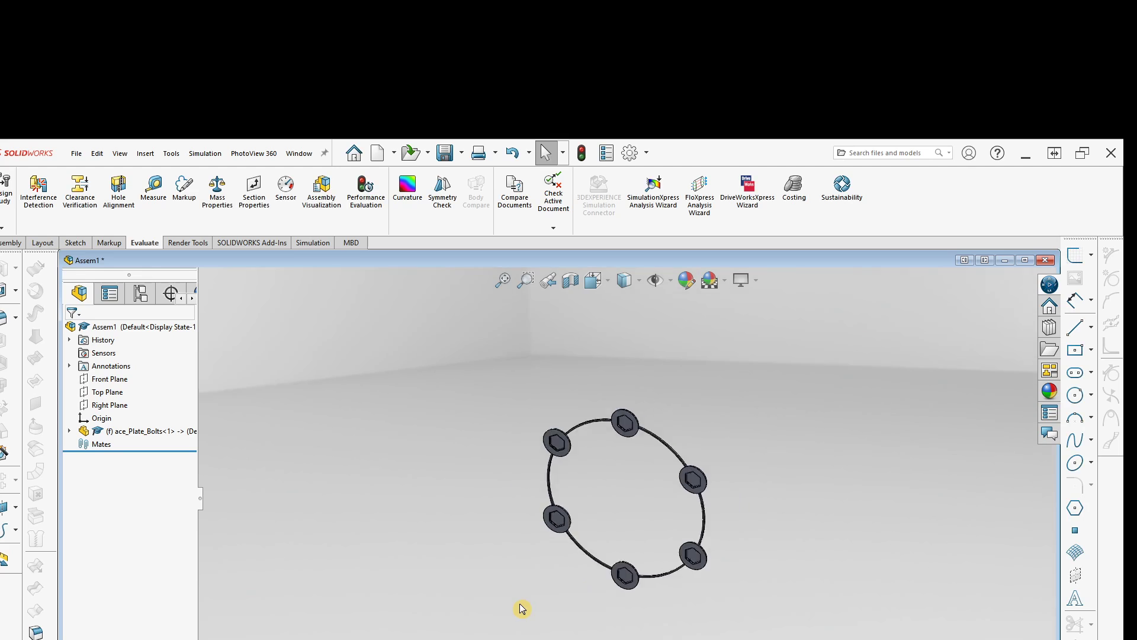
pyautogui.moveTo(573, 583)
pyautogui.mouseDown(button='middle')
pyautogui.moveTo(547, 624)
pyautogui.moveTo(586, 577)
pyautogui.mouseUp(button='middle')
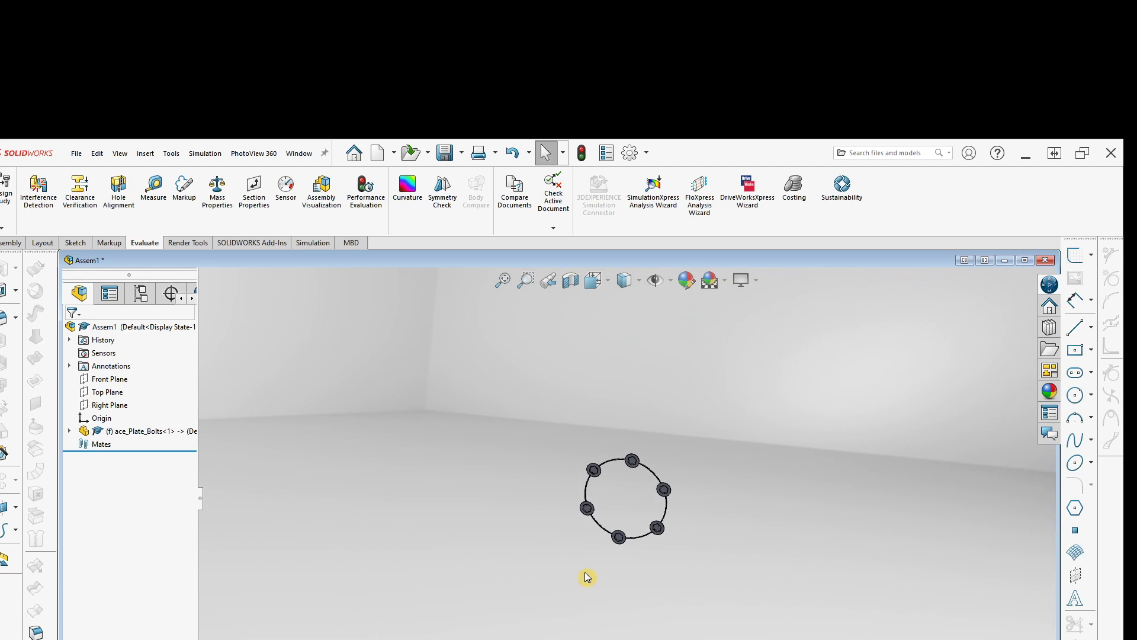
pyautogui.click(625, 541)
pyautogui.click(538, 605)
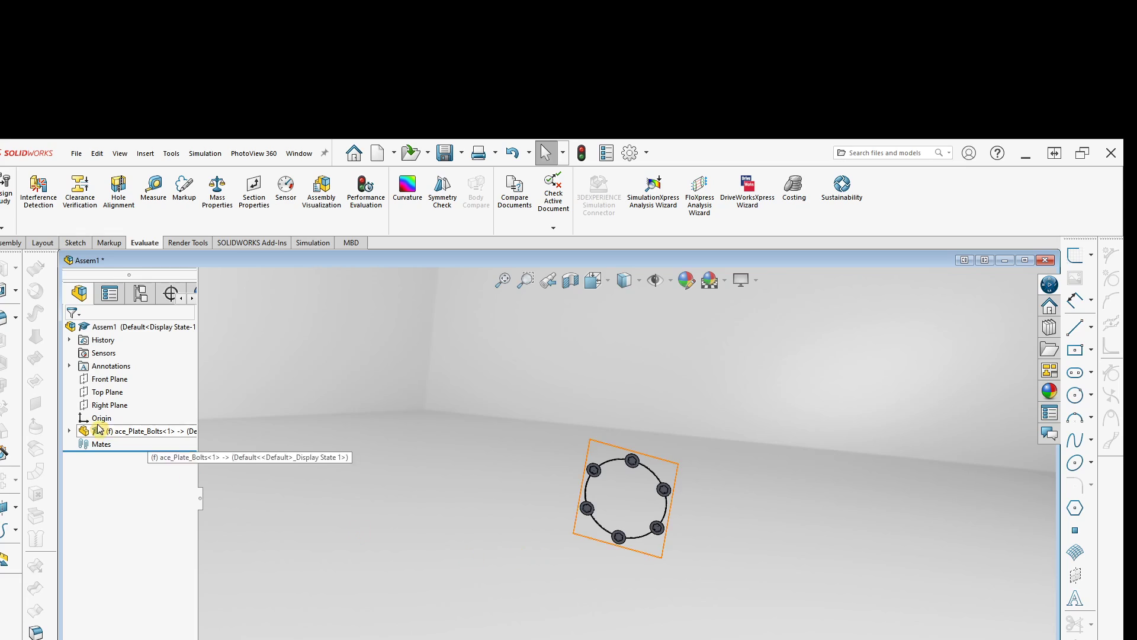
pyautogui.click(120, 432)
pyautogui.click(394, 482)
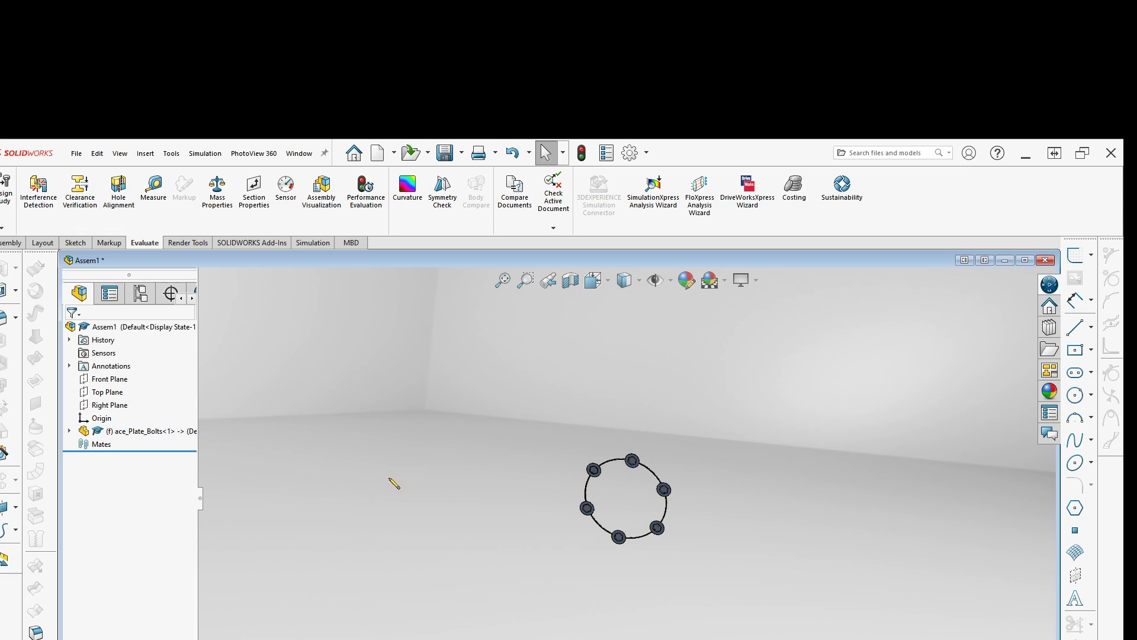
# Select the assembly's Front, Top and Right planes together with the origin and set them to shown
pyautogui.click(106, 379)
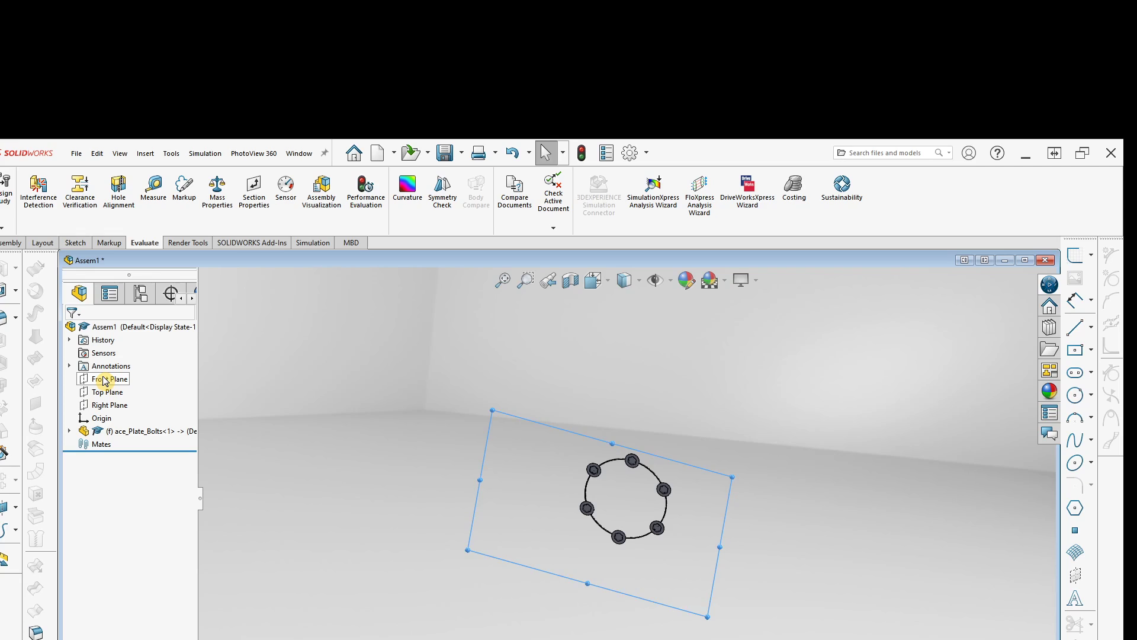
pyautogui.keyDown('shift'); pyautogui.click(107, 405); pyautogui.keyUp('shift')
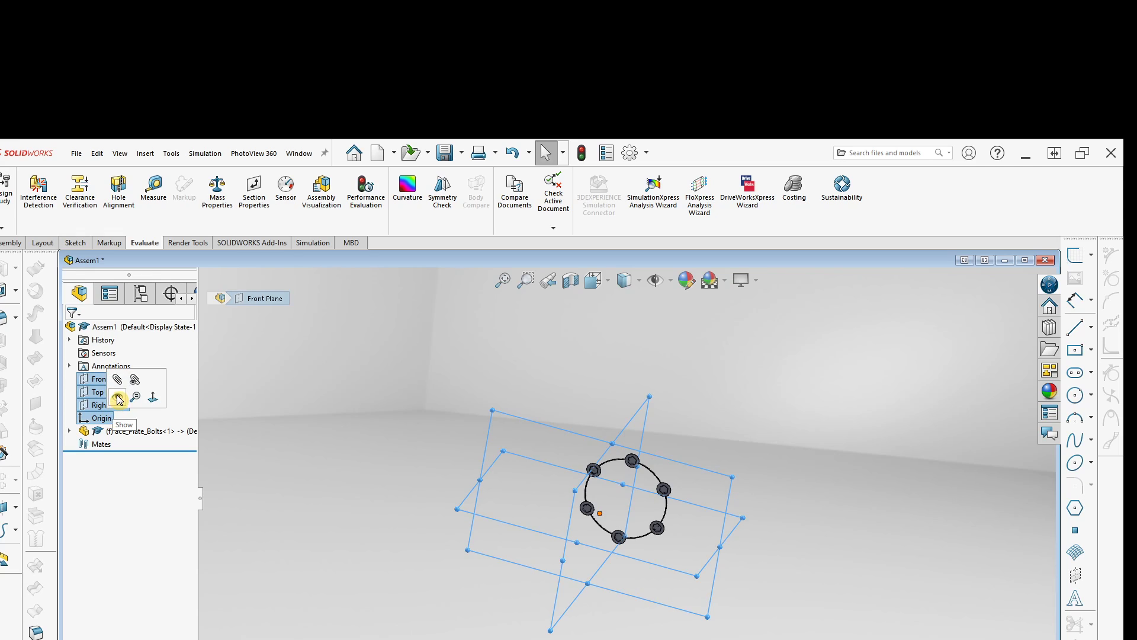
pyautogui.click(377, 477)
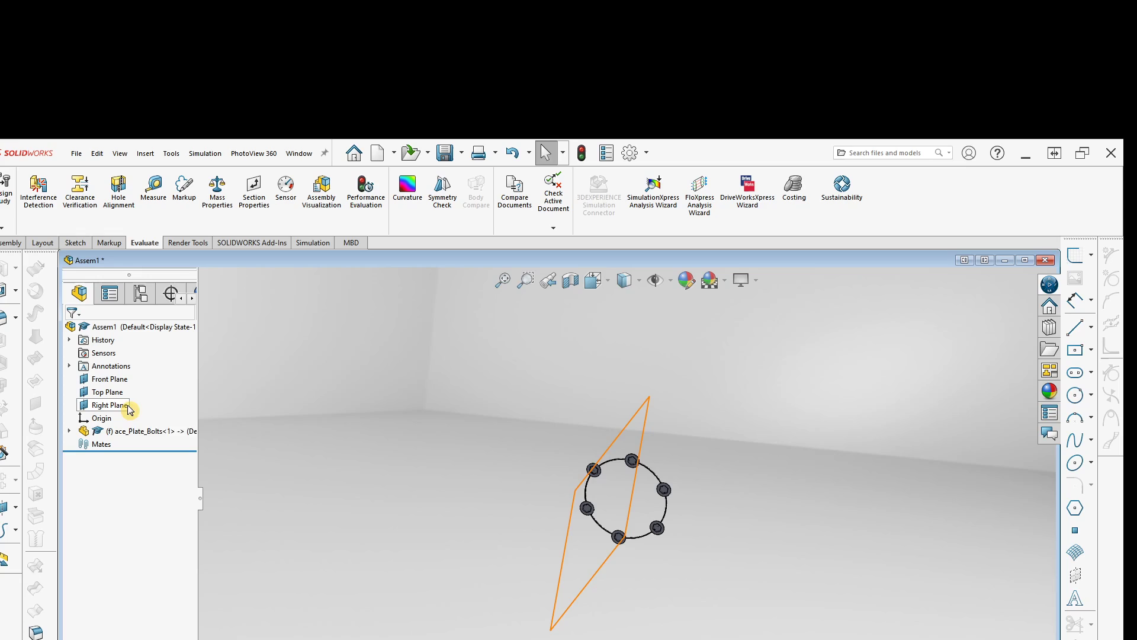
pyautogui.click(97, 420)
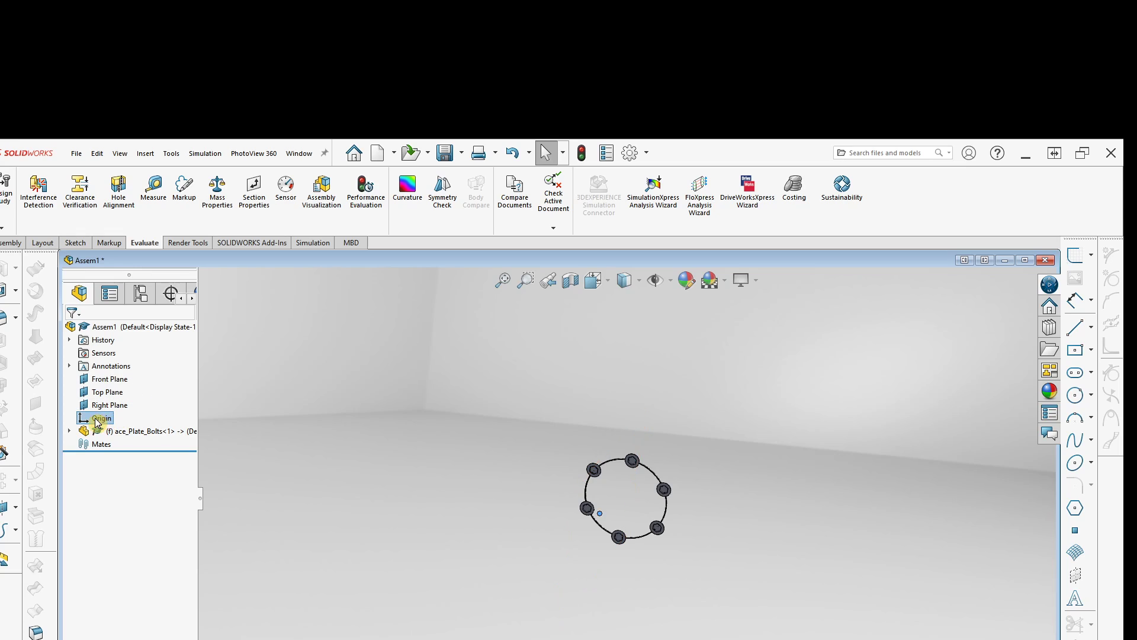
pyautogui.click(96, 382)
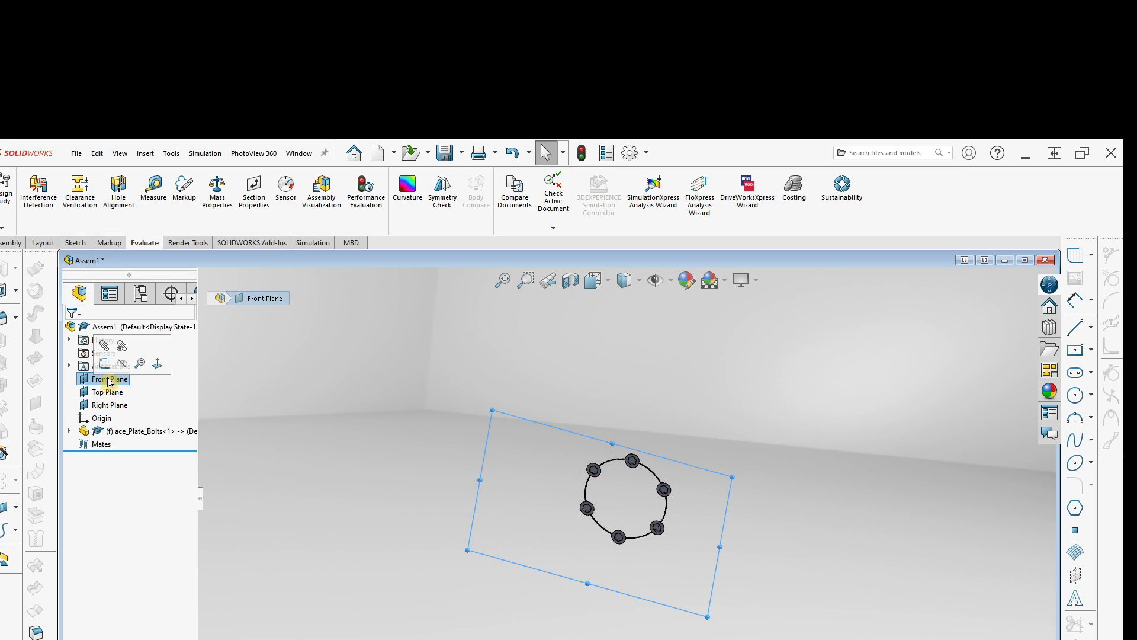
pyautogui.click(297, 389)
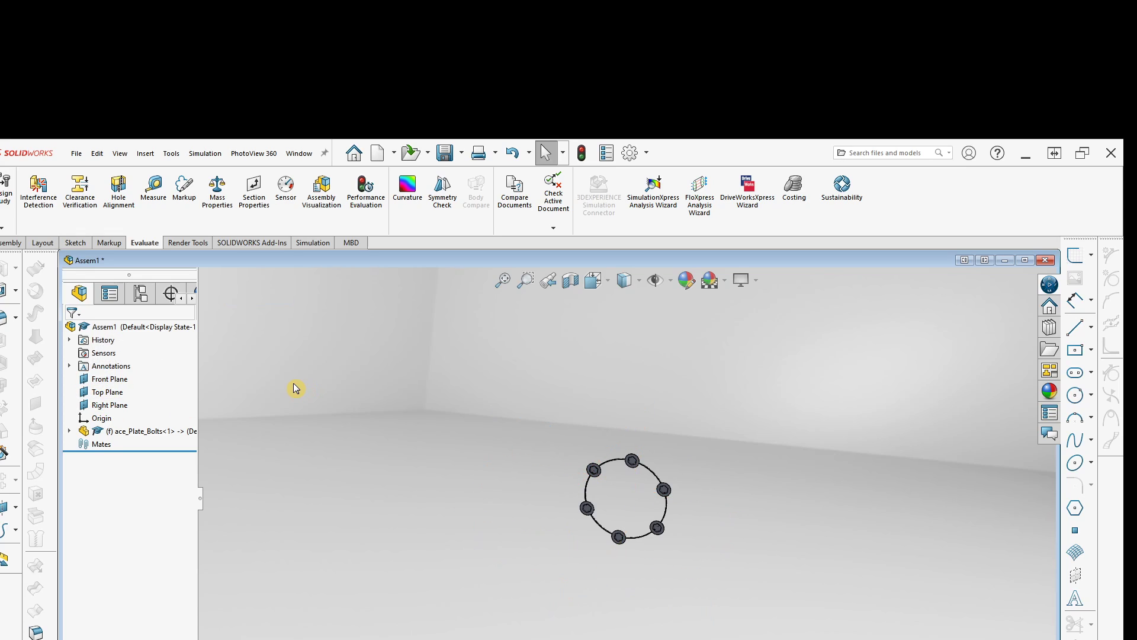
pyautogui.click(110, 405)
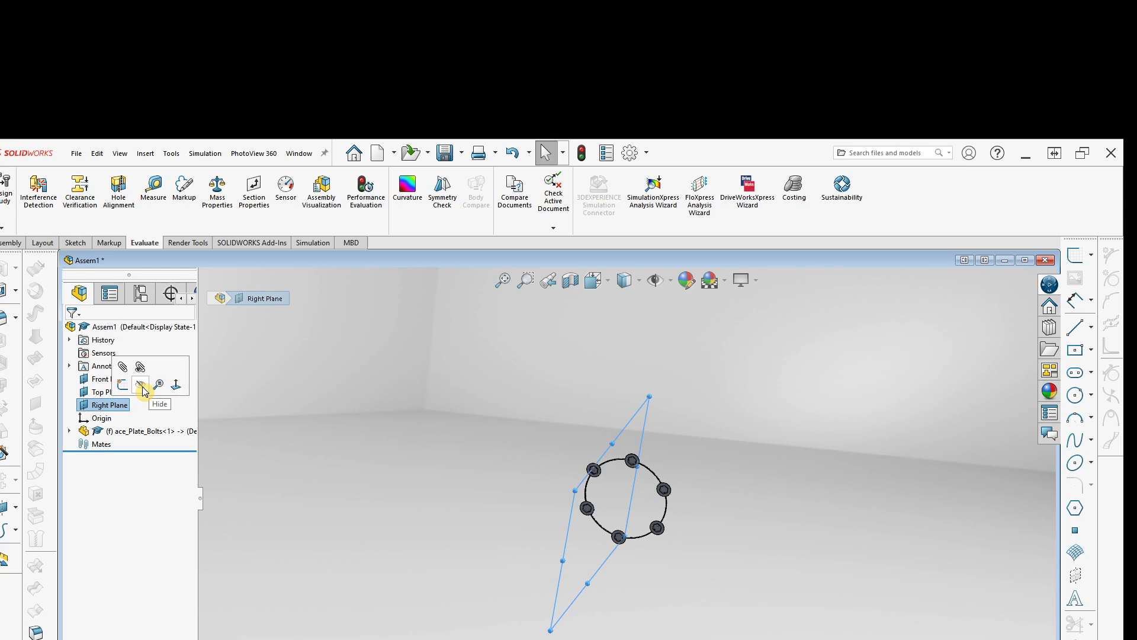
pyautogui.click(141, 387)
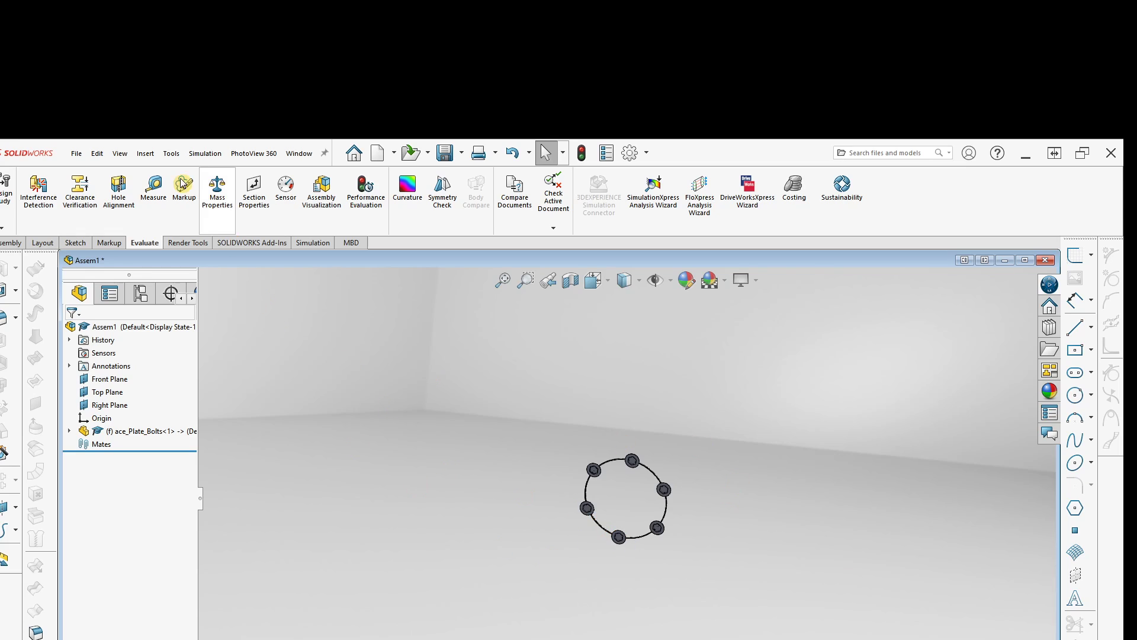
# Turn on the global display of planes and origins in the assembly
pyautogui.click(121, 153)
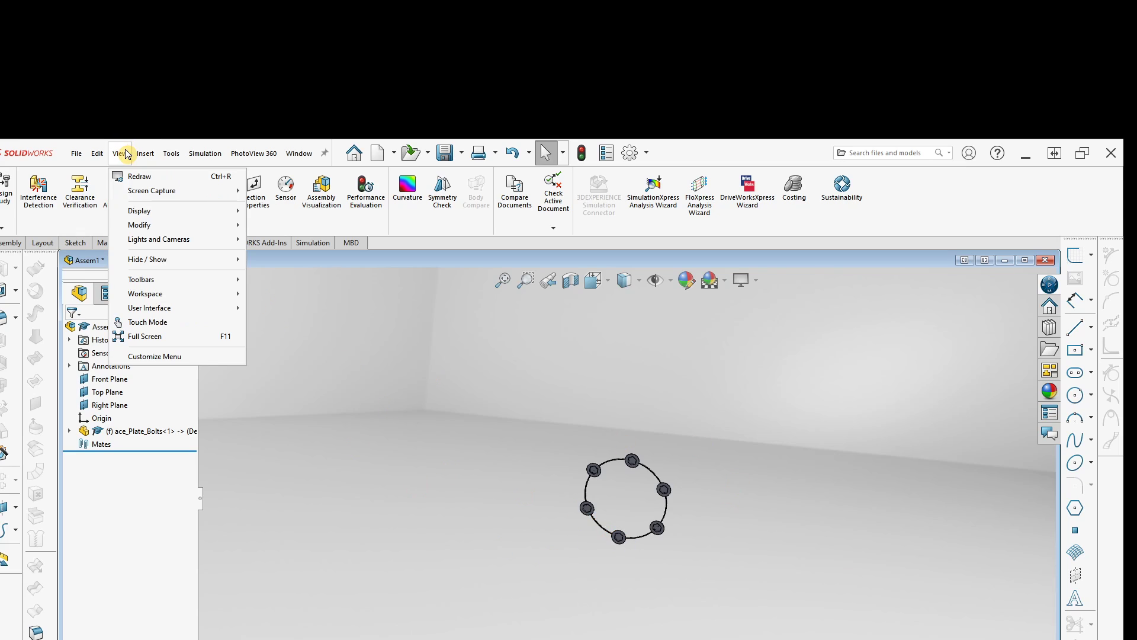
pyautogui.moveTo(170, 263)
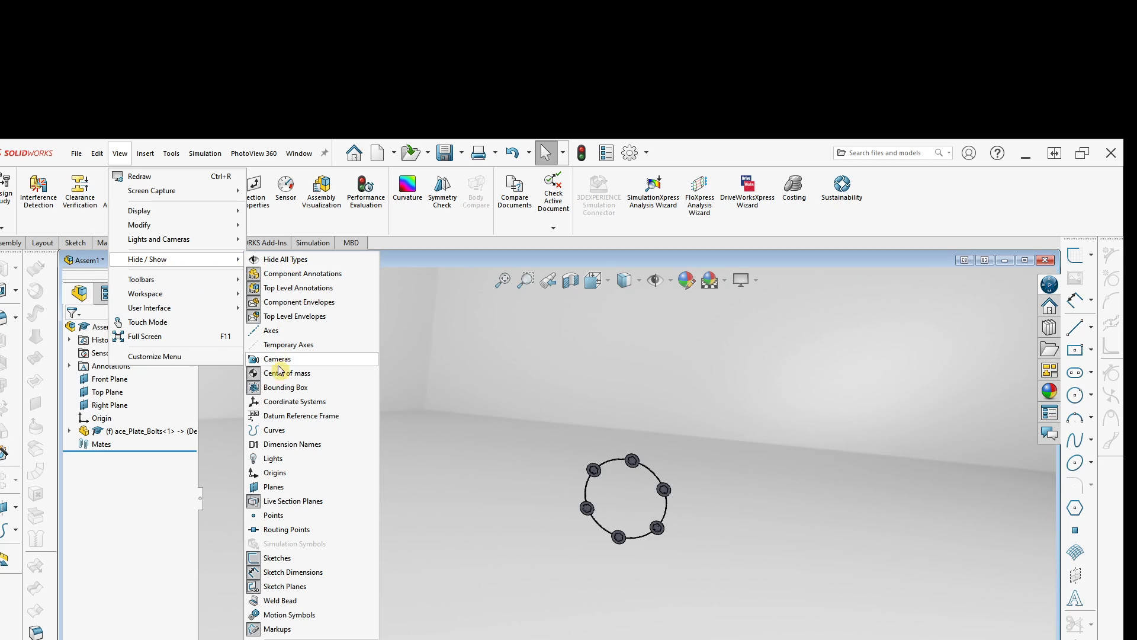
pyautogui.click(275, 489)
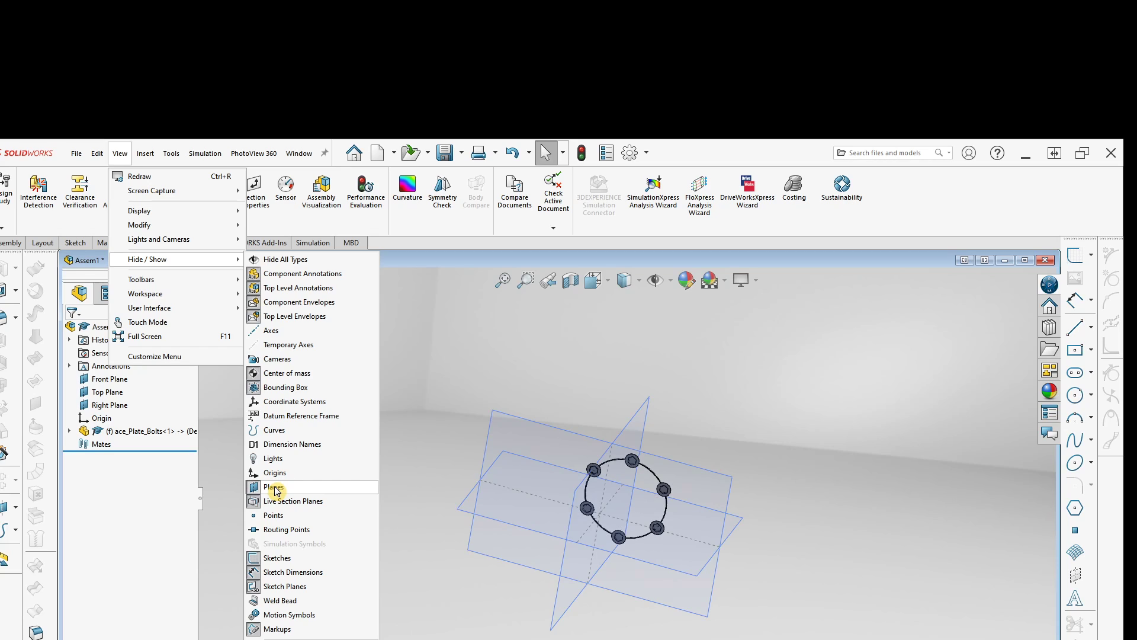
pyautogui.click(273, 473)
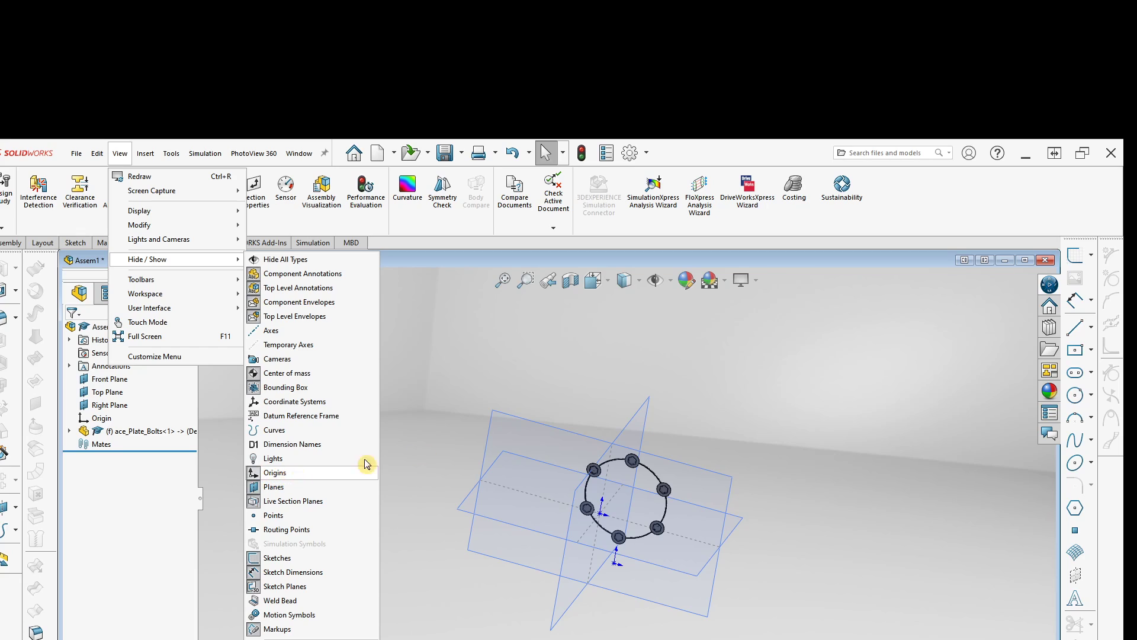
pyautogui.click(886, 341)
# Examine from several angles how the bolt part's origin sits relative to the assembly's origin and planes
pyautogui.moveTo(526, 544); pyautogui.dragTo(489, 504, button='middle')
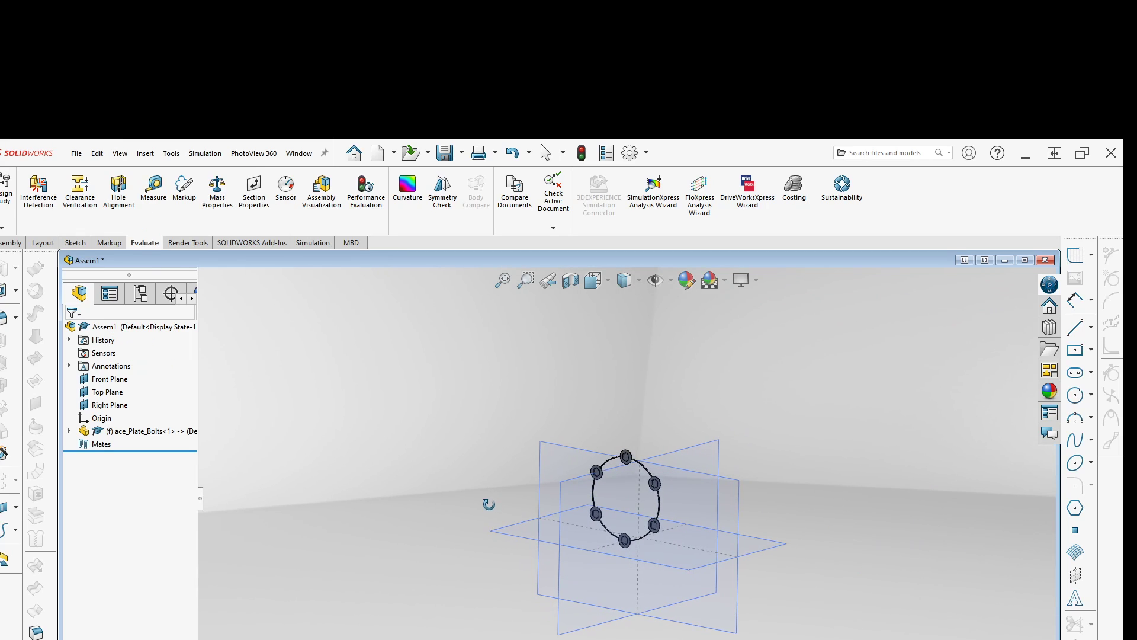
pyautogui.keyDown('ctrl'); pyautogui.moveTo(631, 543); pyautogui.dragTo(616, 520, button='middle'); pyautogui.keyUp('ctrl')
pyautogui.scroll(-6, 692, 411)
pyautogui.scroll(3, 562, 500)
pyautogui.moveTo(642, 452); pyautogui.dragTo(720, 378, button='middle')
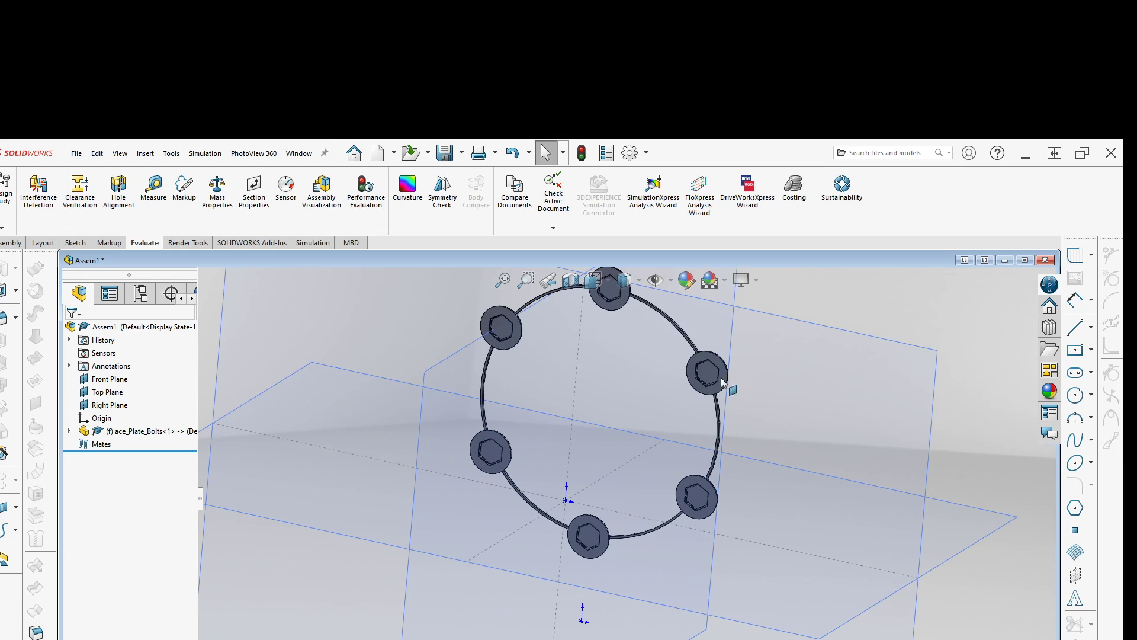
pyautogui.scroll(3, 563, 471)
pyautogui.moveTo(563, 471); pyautogui.dragTo(552, 450, button='middle')
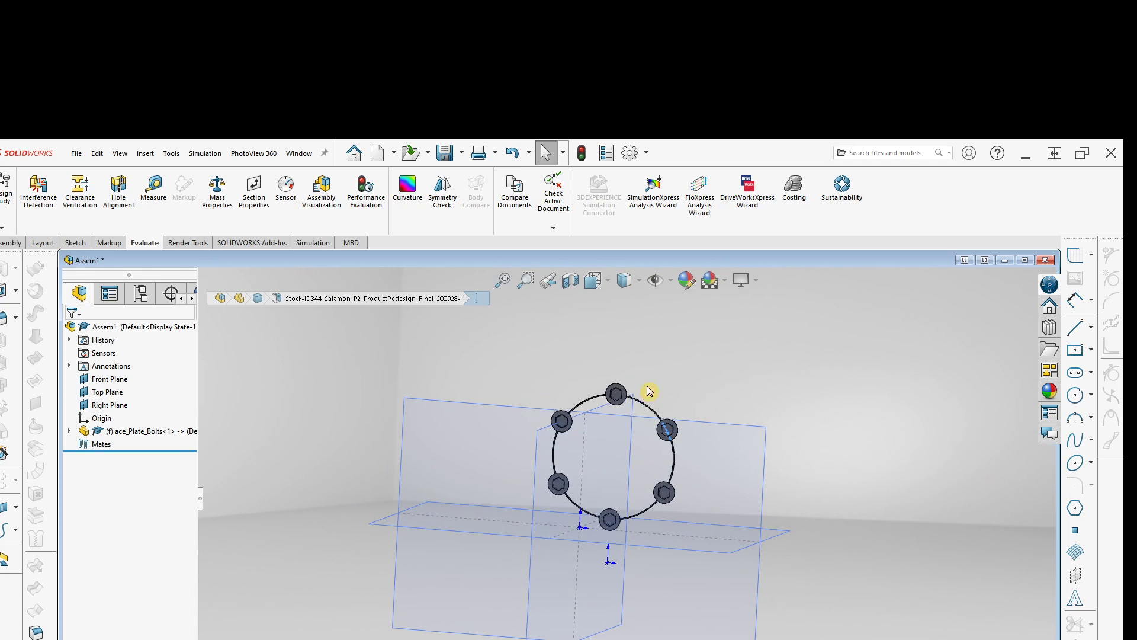
# Delete the ace_Plate_Bolts component from the assembly
pyautogui.click(518, 396)
pyautogui.click(141, 432)
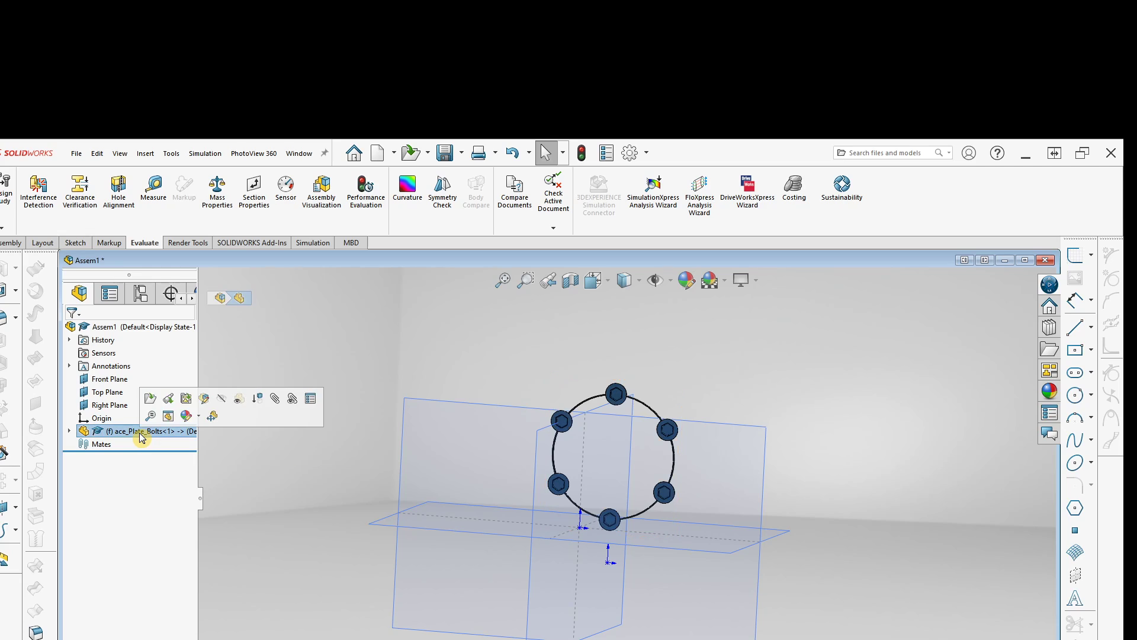
pyautogui.press('Delete')
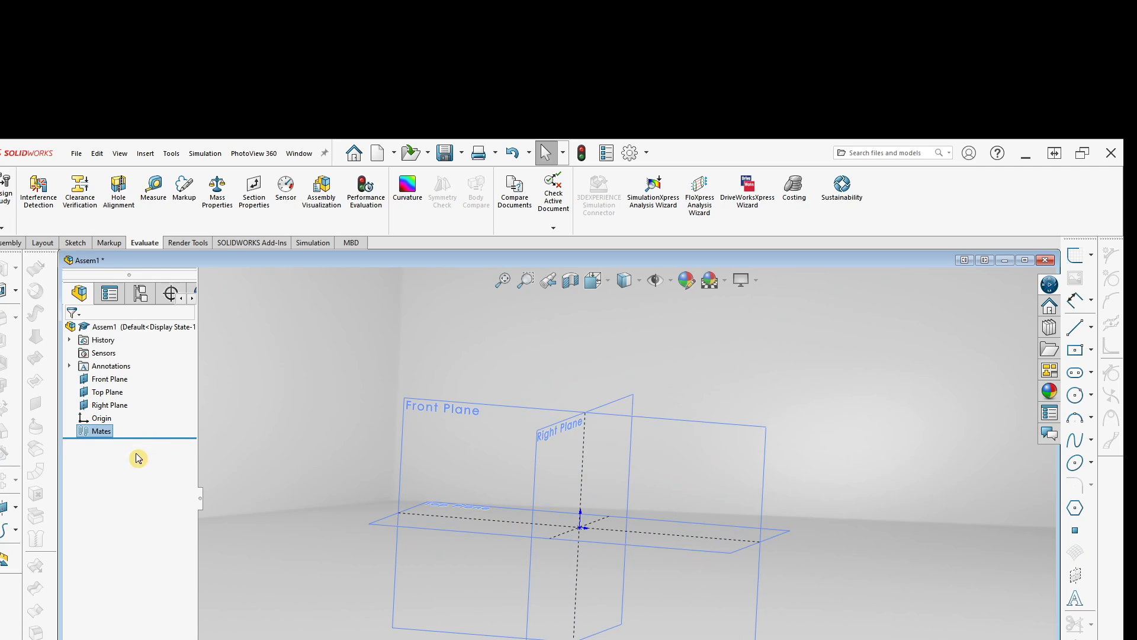
pyautogui.click(145, 154)
pyautogui.moveTo(163, 181)
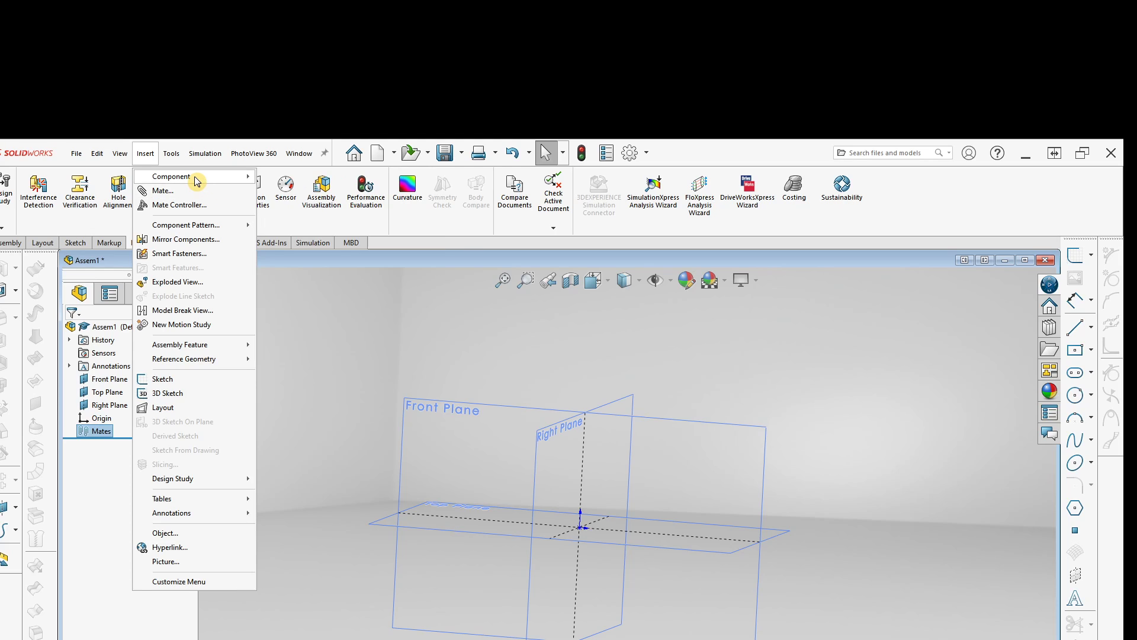
pyautogui.click(405, 277)
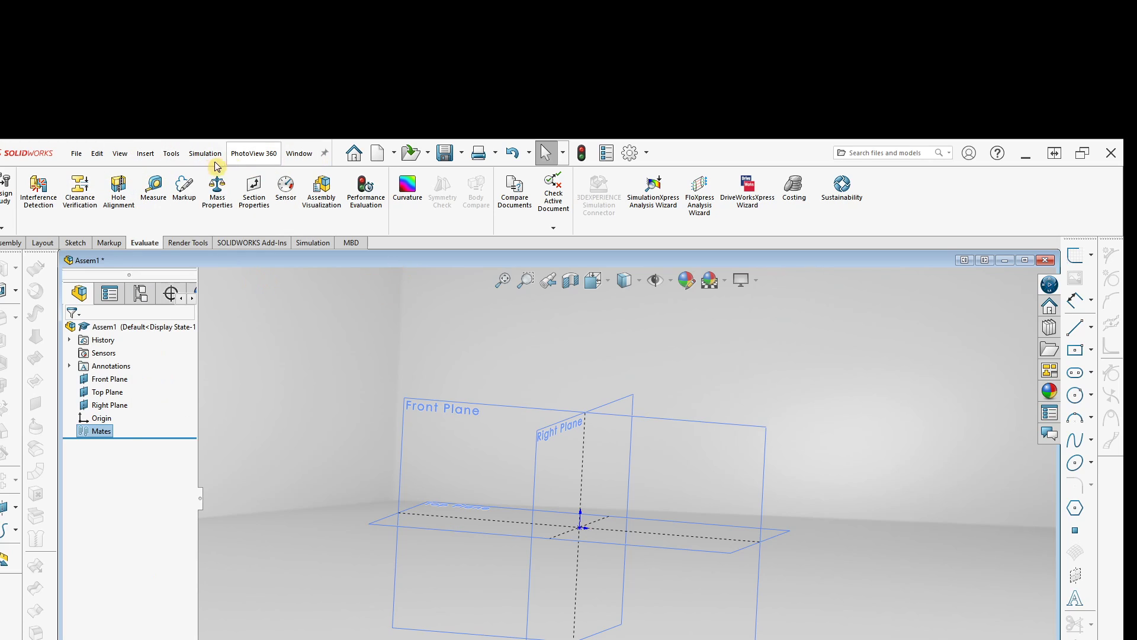
# Tile all open document windows vertically and close the right shifter and right handle part windows
pyautogui.click(307, 153)
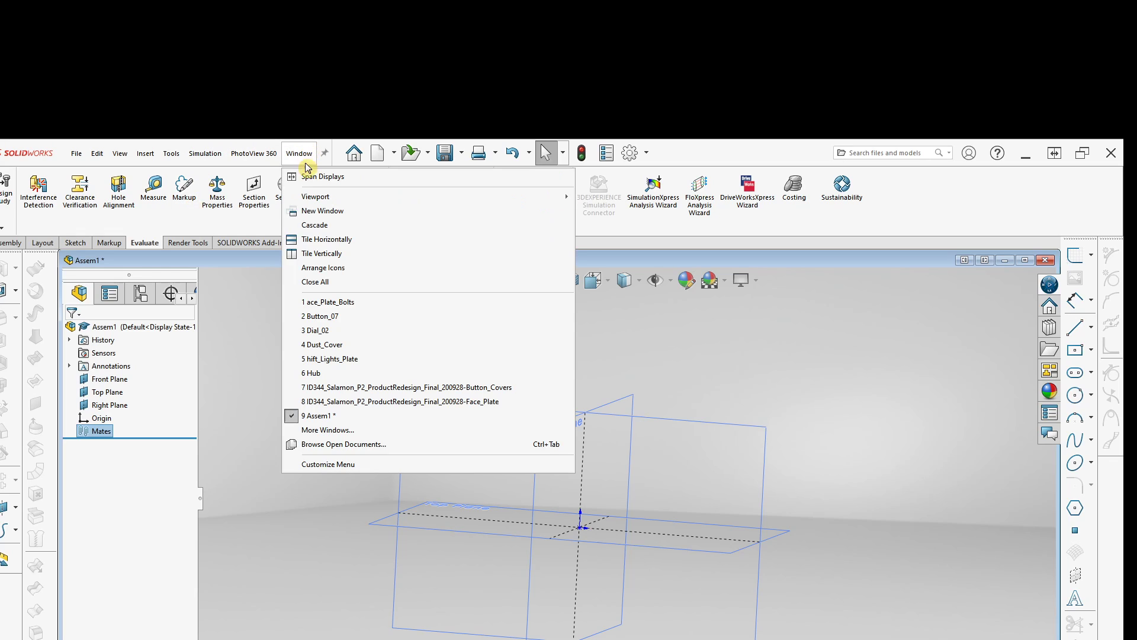
pyautogui.click(314, 255)
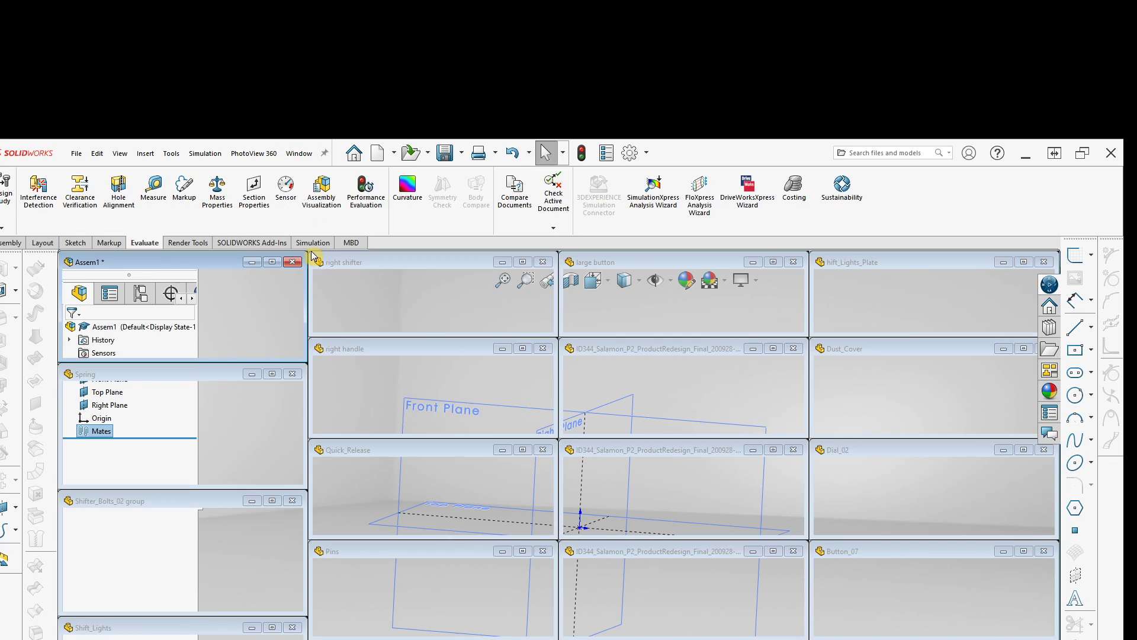
pyautogui.click(547, 262)
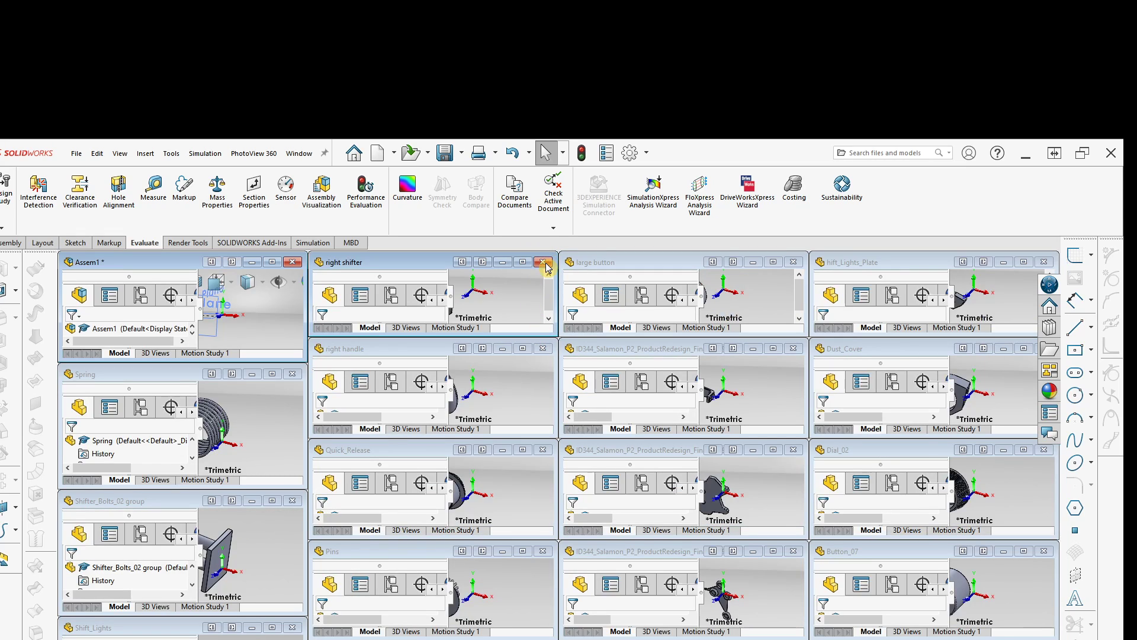
pyautogui.click(543, 350)
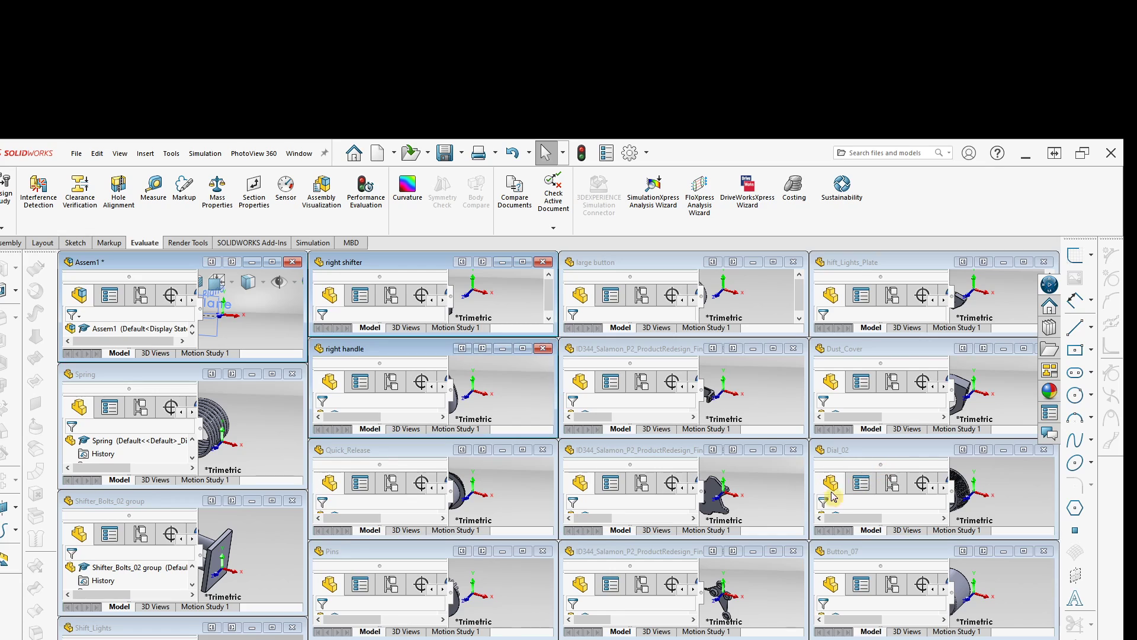
# Move the plate part's window up into the second row of free space and stretch it taller so its feature tree can be reached
pyautogui.click(657, 455)
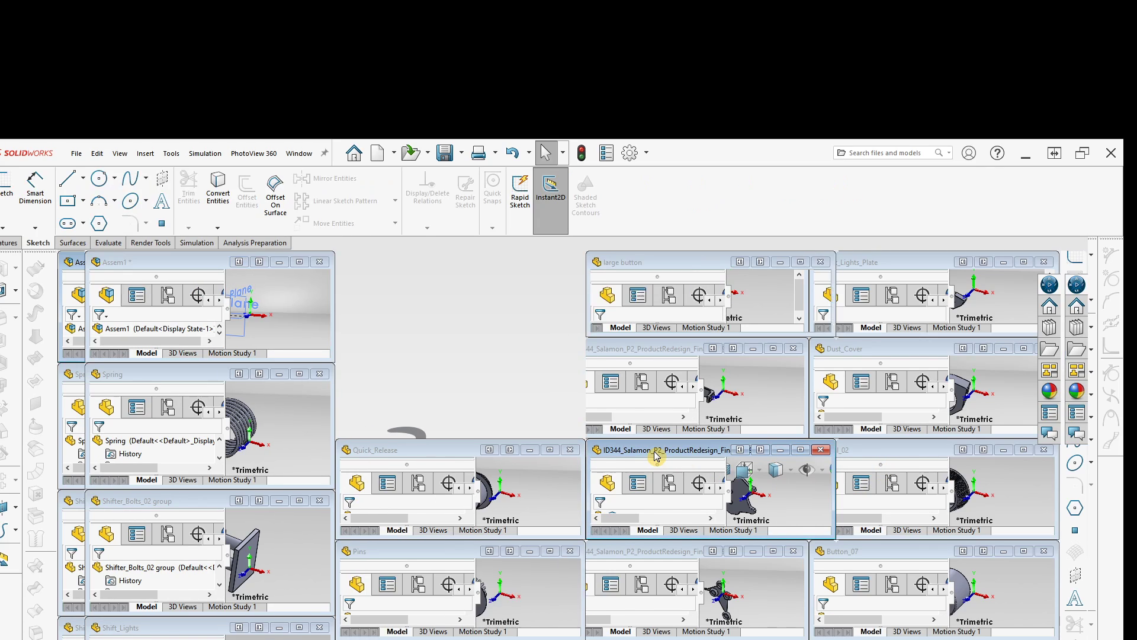
pyautogui.moveTo(657, 454); pyautogui.dragTo(775, 274)
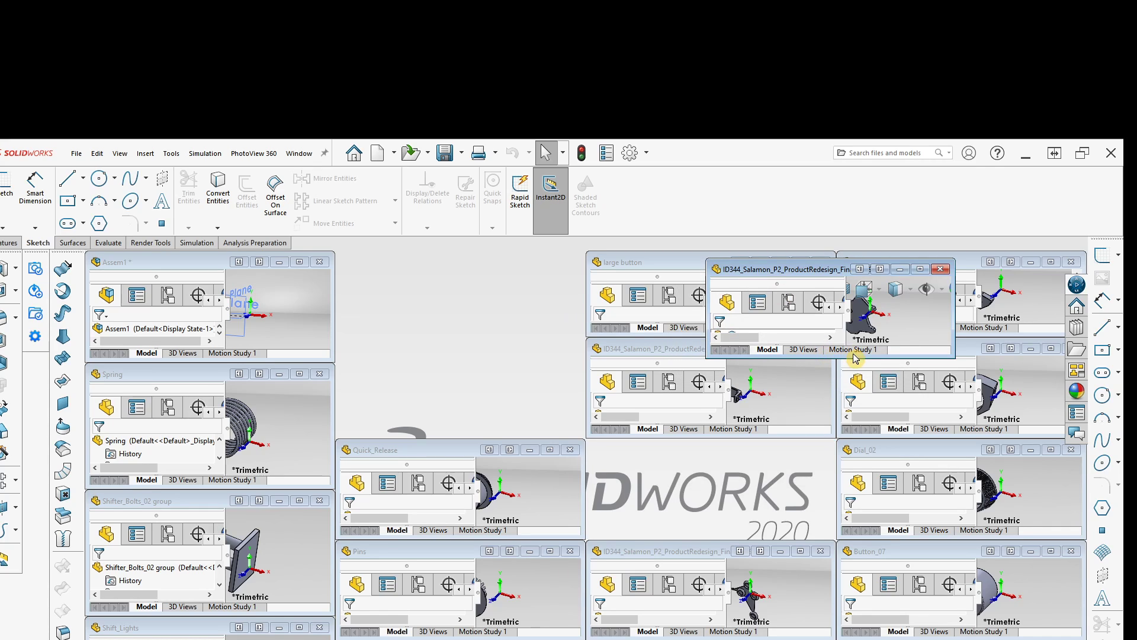
pyautogui.moveTo(855, 356); pyautogui.dragTo(855, 638)
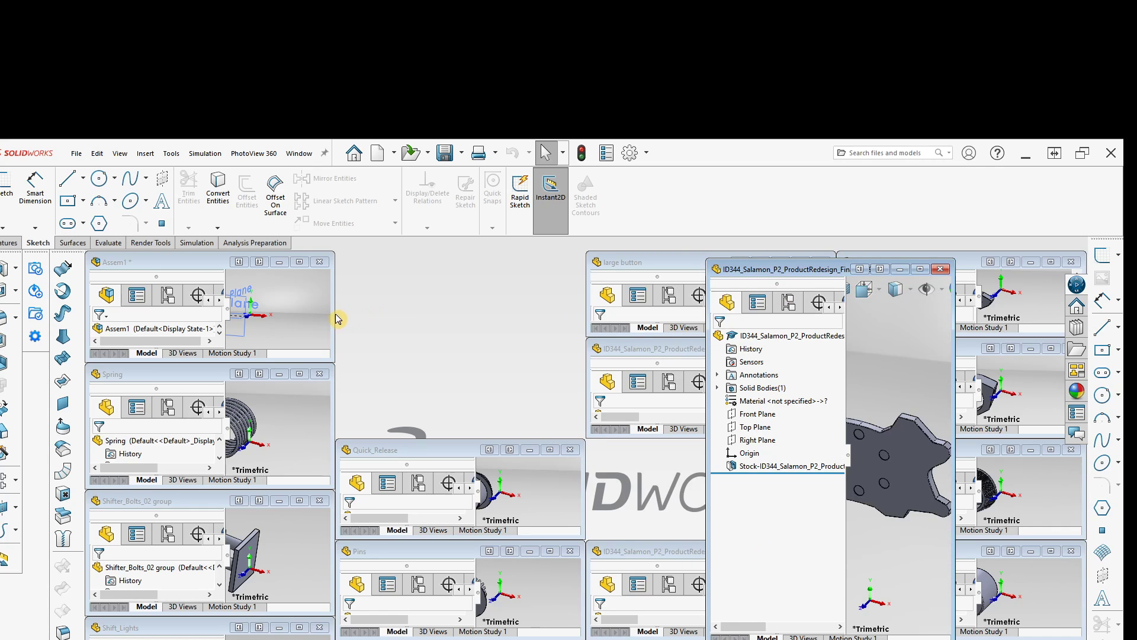
# Enlarge the Assem1 window to show its planes and origin, and widen the Face_Plate part's window beside it
pyautogui.click(335, 312)
pyautogui.moveTo(334, 362); pyautogui.dragTo(653, 639)
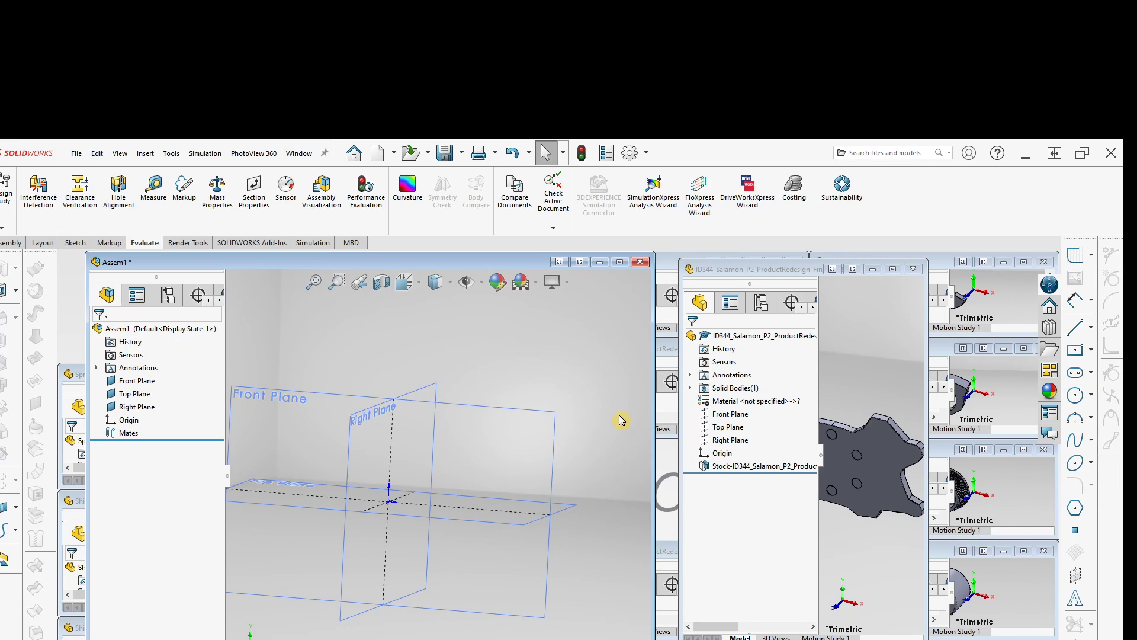
pyautogui.moveTo(925, 345); pyautogui.dragTo(1031, 350)
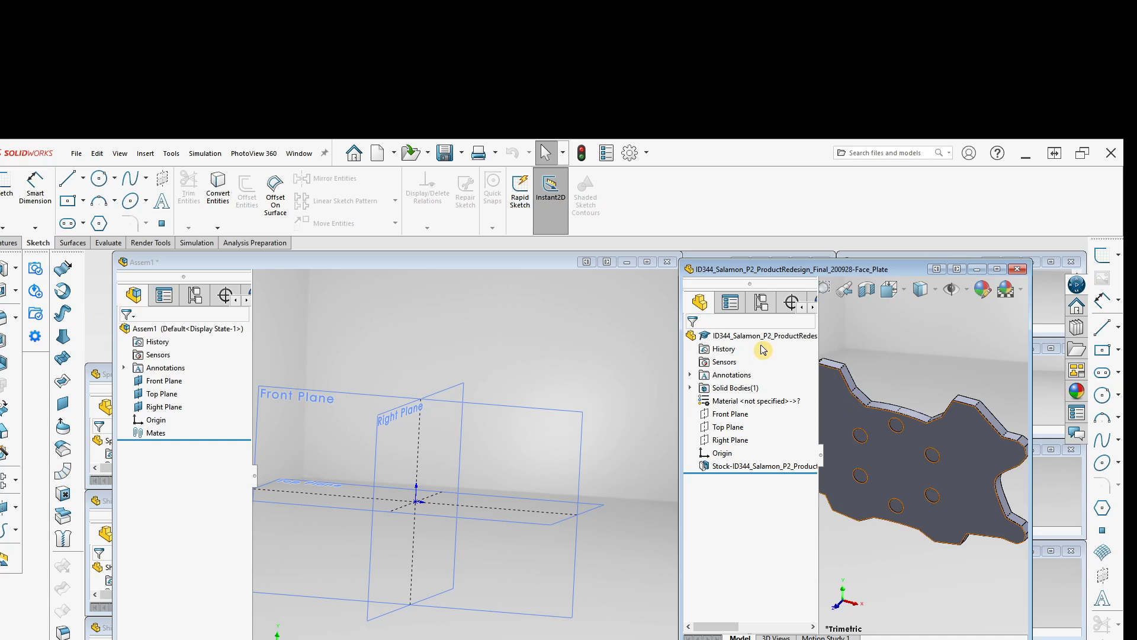
# Insert the Face_Plate part into the assembly at a free spot away from the assembly's origin
pyautogui.moveTo(758, 336)
pyautogui.mouseDown()
pyautogui.moveTo(661, 398)
pyautogui.moveTo(600, 458)
pyautogui.moveTo(738, 335)
pyautogui.mouseUp()
pyautogui.moveTo(482, 531); pyautogui.dragTo(442, 553)
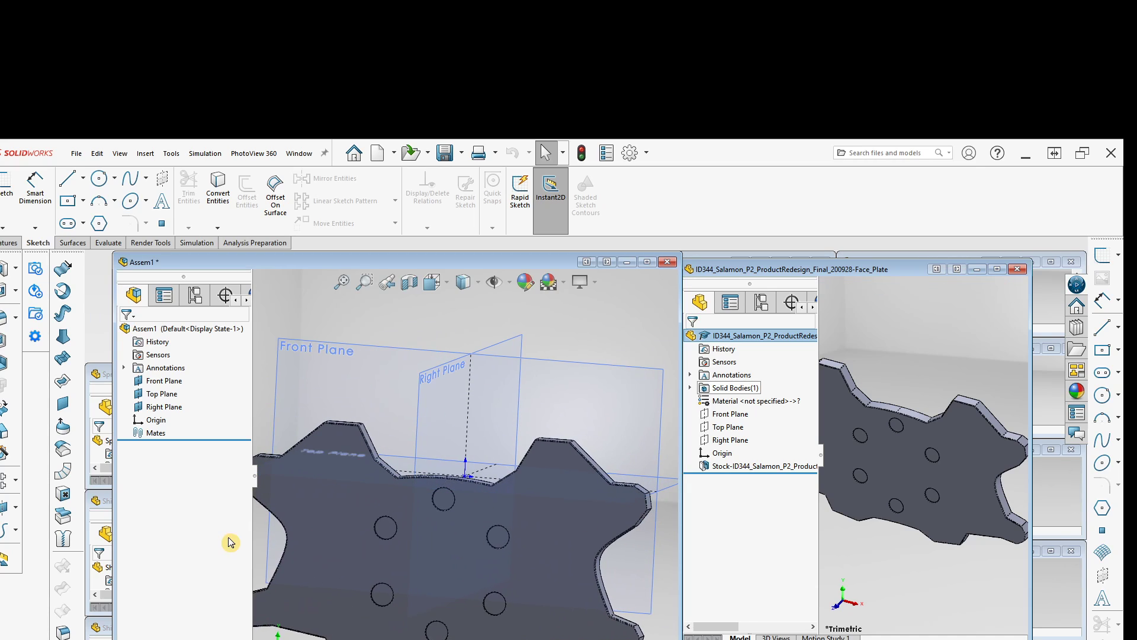
pyautogui.scroll(3, 428, 508)
pyautogui.moveTo(431, 511); pyautogui.dragTo(456, 491, button='middle')
pyautogui.moveTo(457, 498); pyautogui.dragTo(557, 388)
pyautogui.click(536, 457)
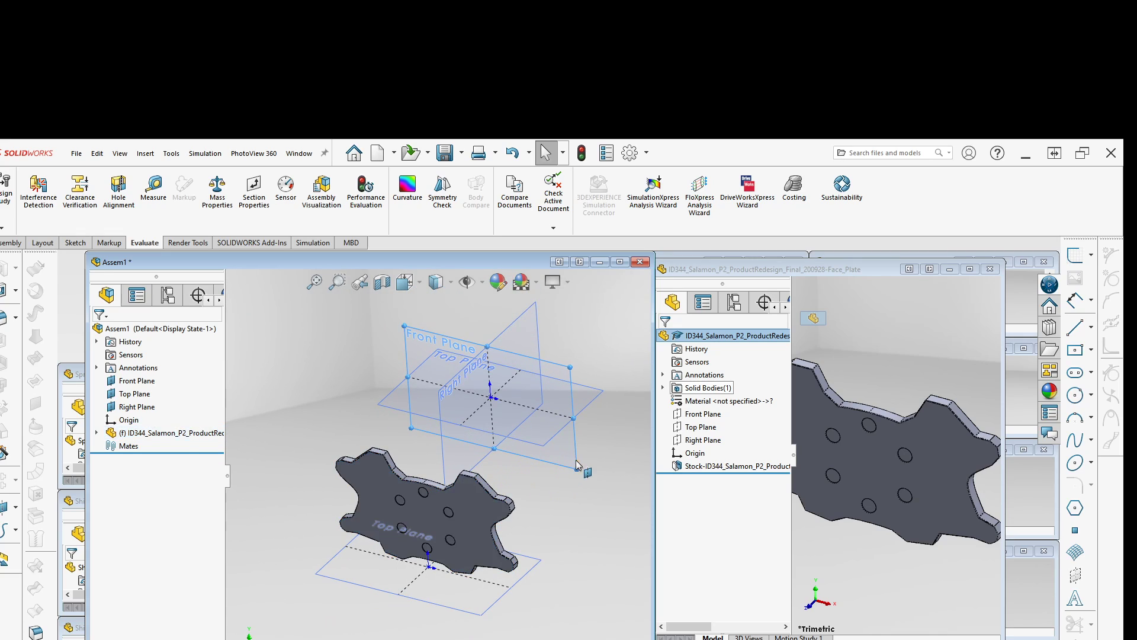
# Float the fixed face plate component and move it freely in the space below the assembly's planes
pyautogui.click(511, 422)
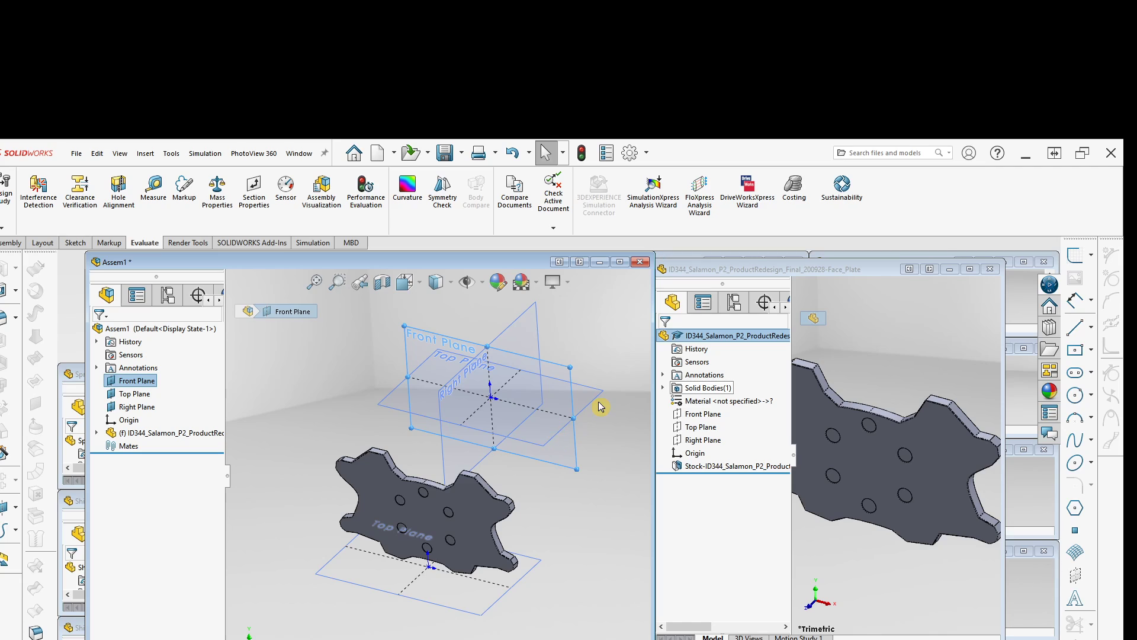
pyautogui.click(177, 433)
pyautogui.click(419, 519)
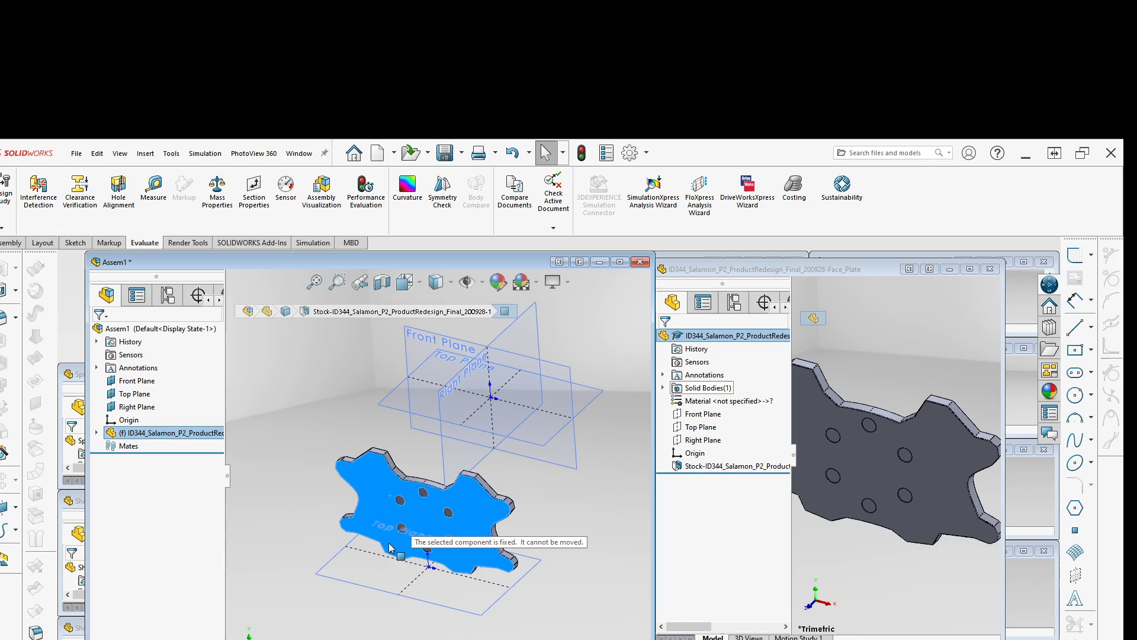
pyautogui.click(129, 440)
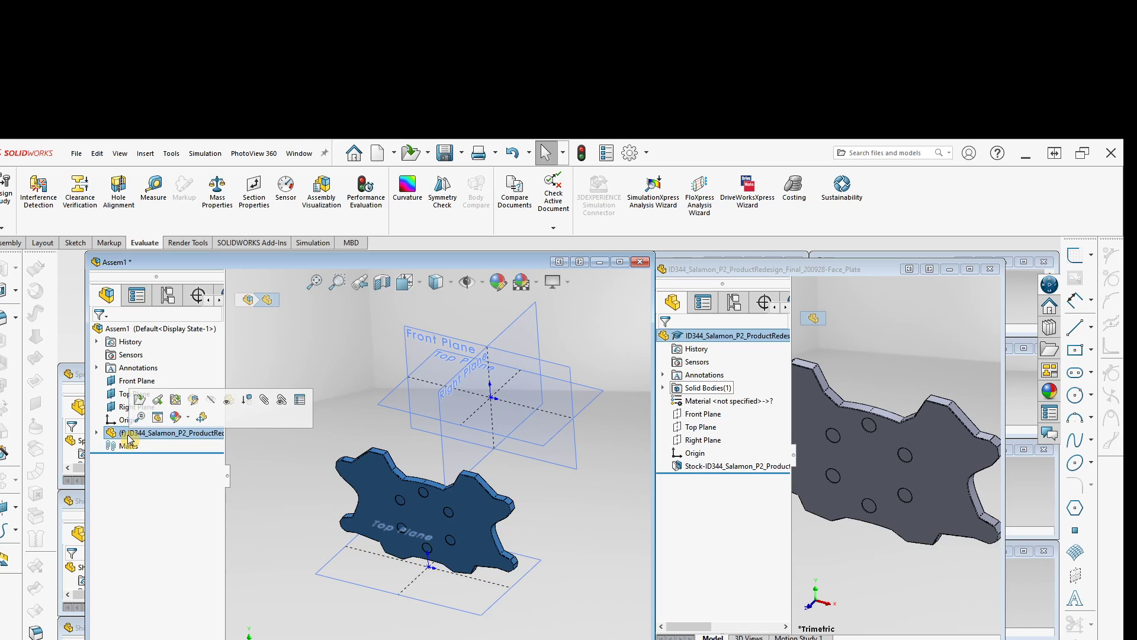
pyautogui.click(343, 398)
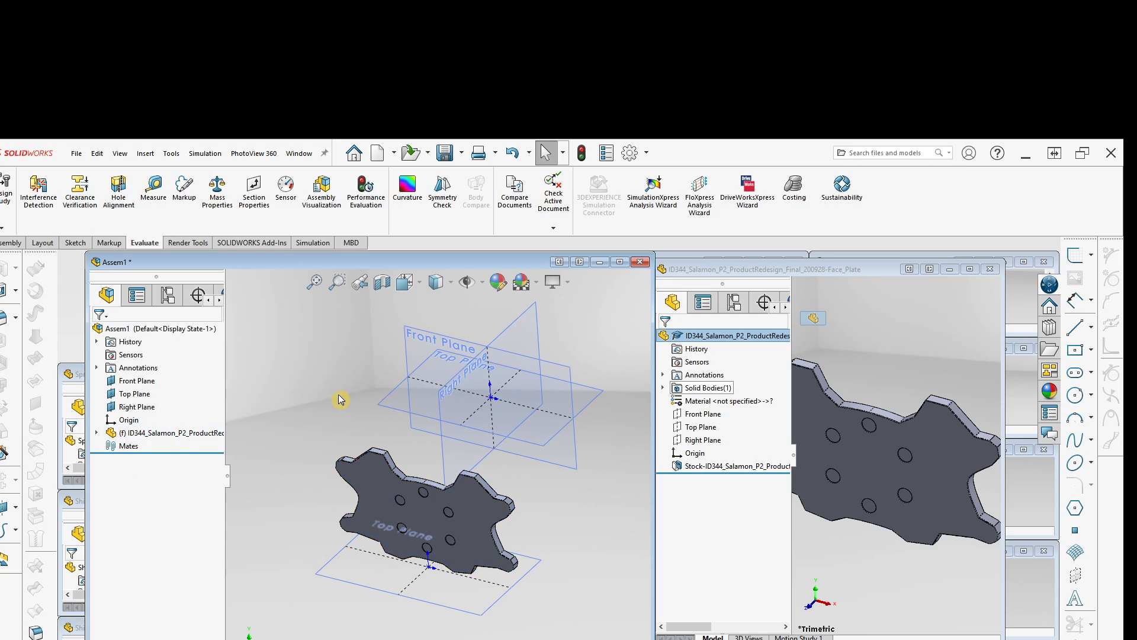
pyautogui.rightClick(128, 437)
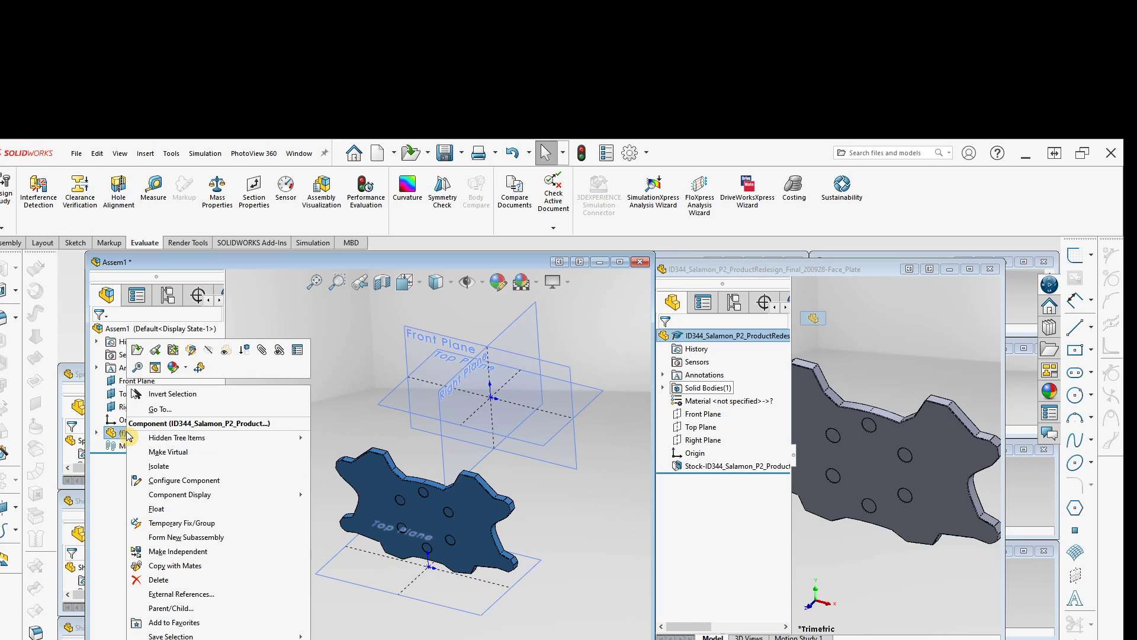
pyautogui.click(157, 510)
pyautogui.moveTo(399, 485); pyautogui.dragTo(351, 549)
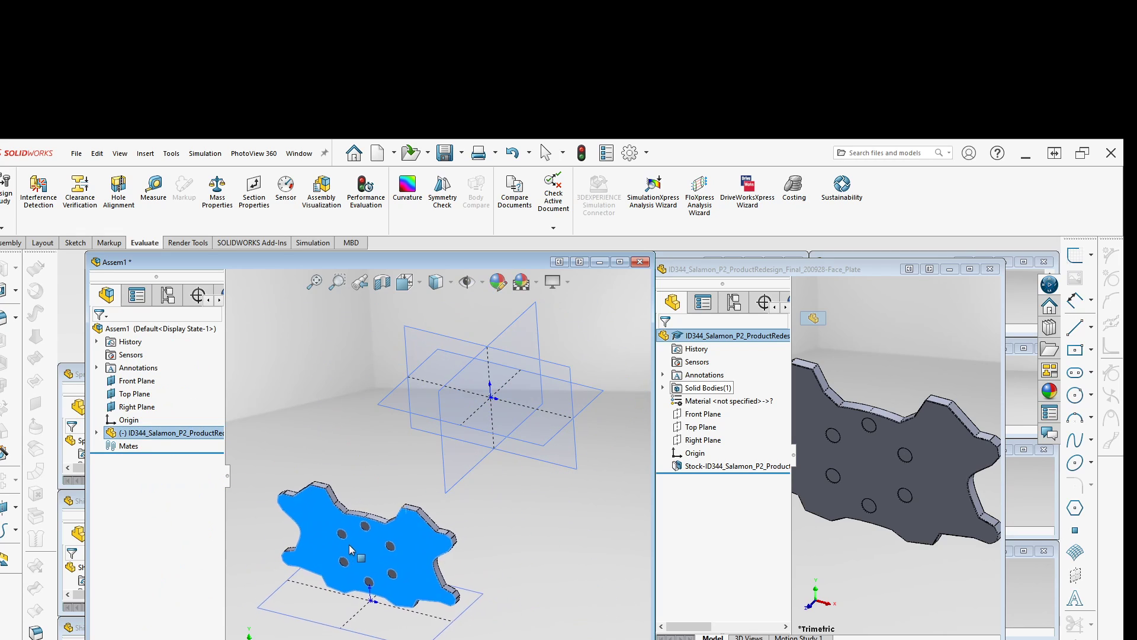
pyautogui.moveTo(503, 578); pyautogui.dragTo(402, 599, button='middle')
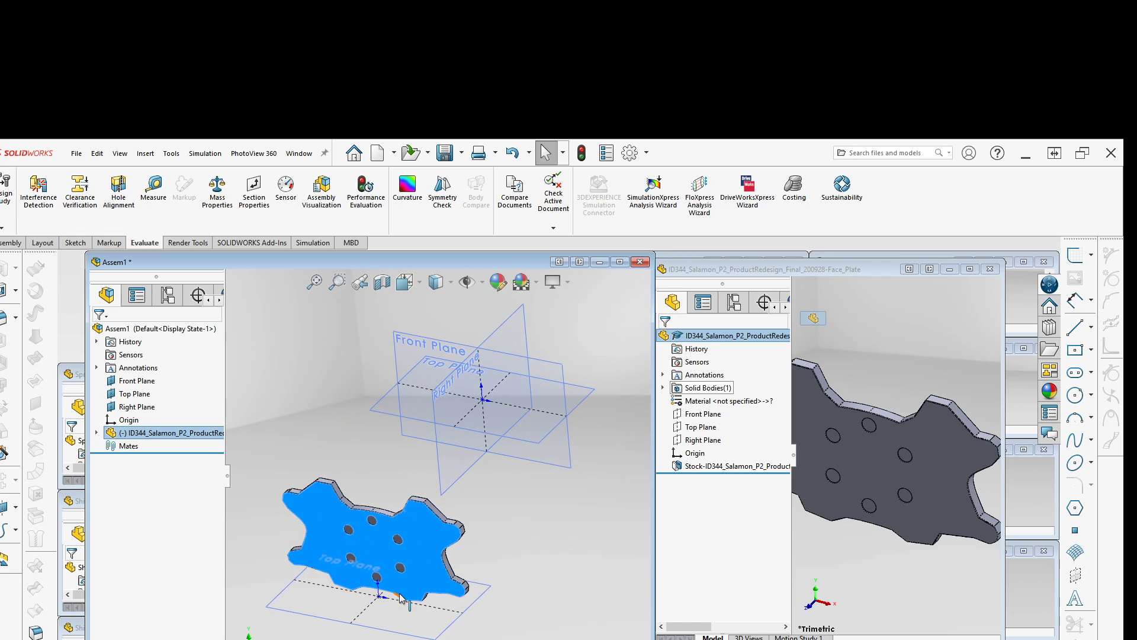
pyautogui.moveTo(401, 597); pyautogui.dragTo(428, 524)
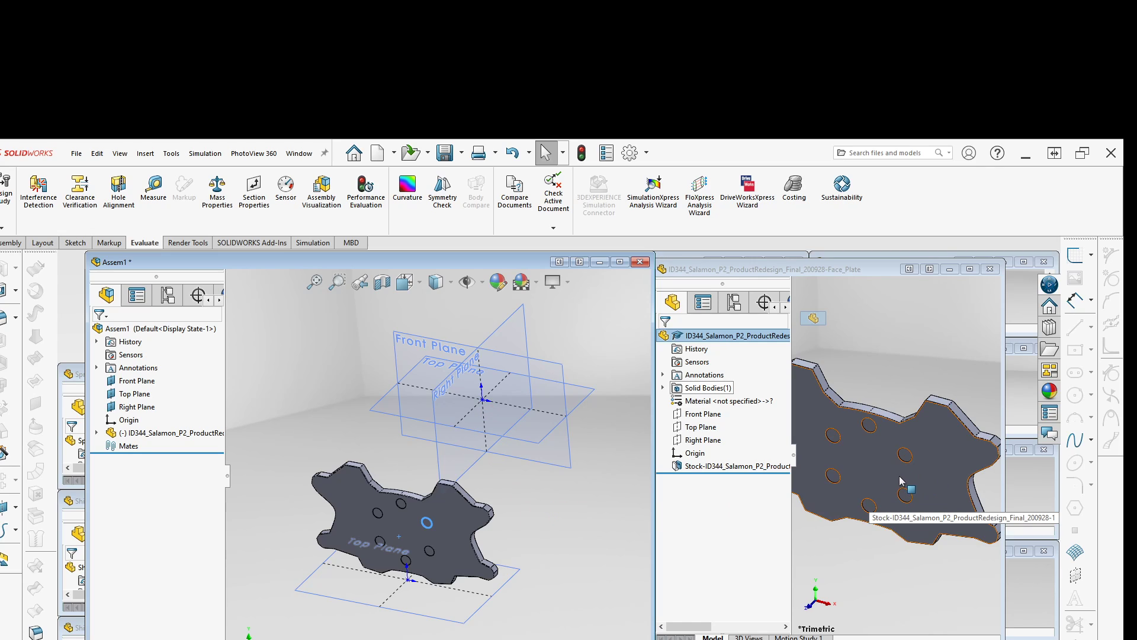
pyautogui.click(589, 545)
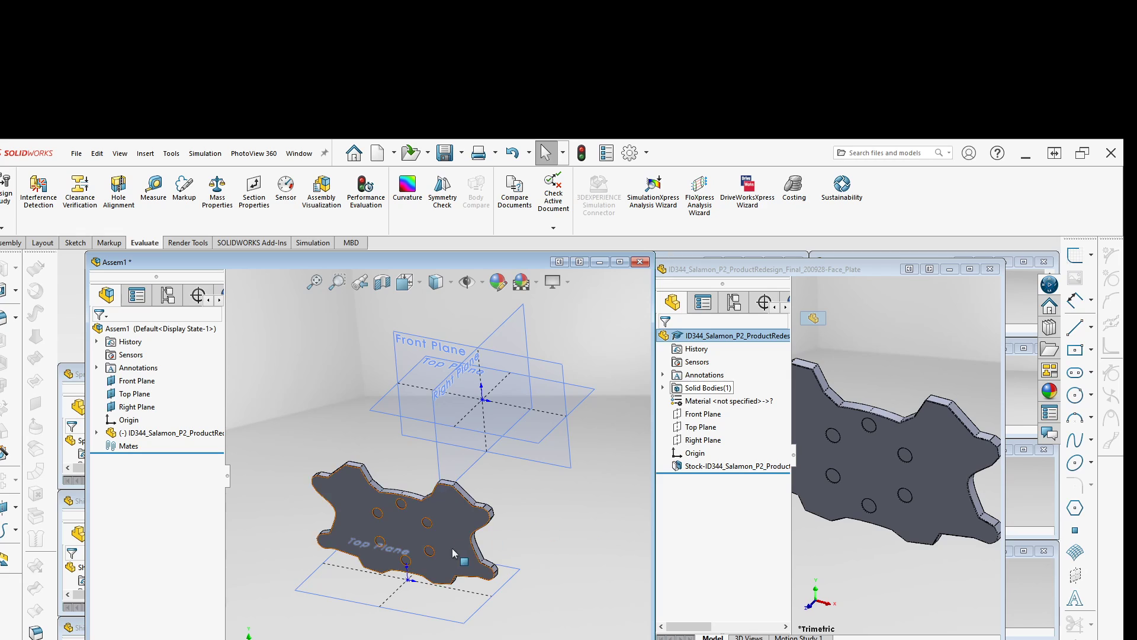
pyautogui.moveTo(548, 582); pyautogui.dragTo(522, 597, button='middle')
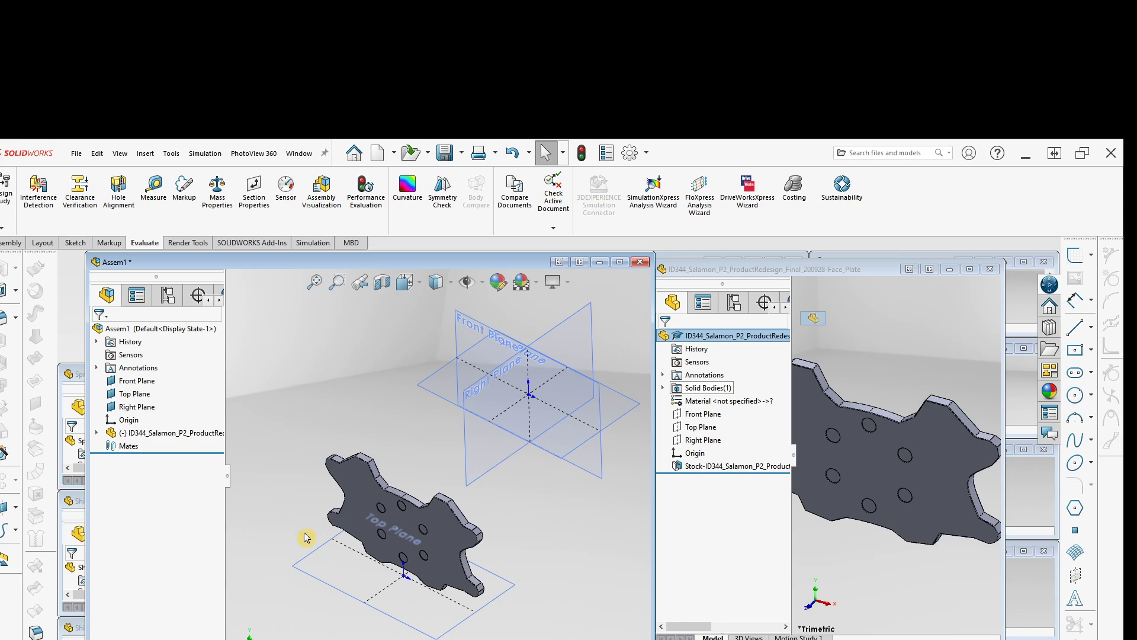
pyautogui.click(711, 338)
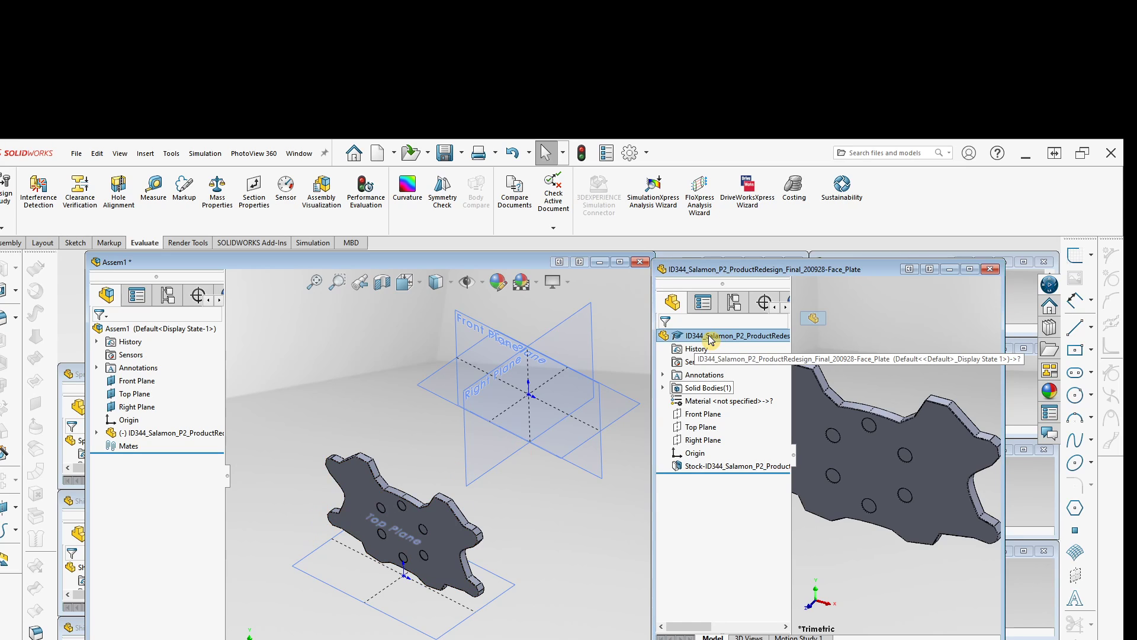
pyautogui.moveTo(711, 338); pyautogui.dragTo(560, 396)
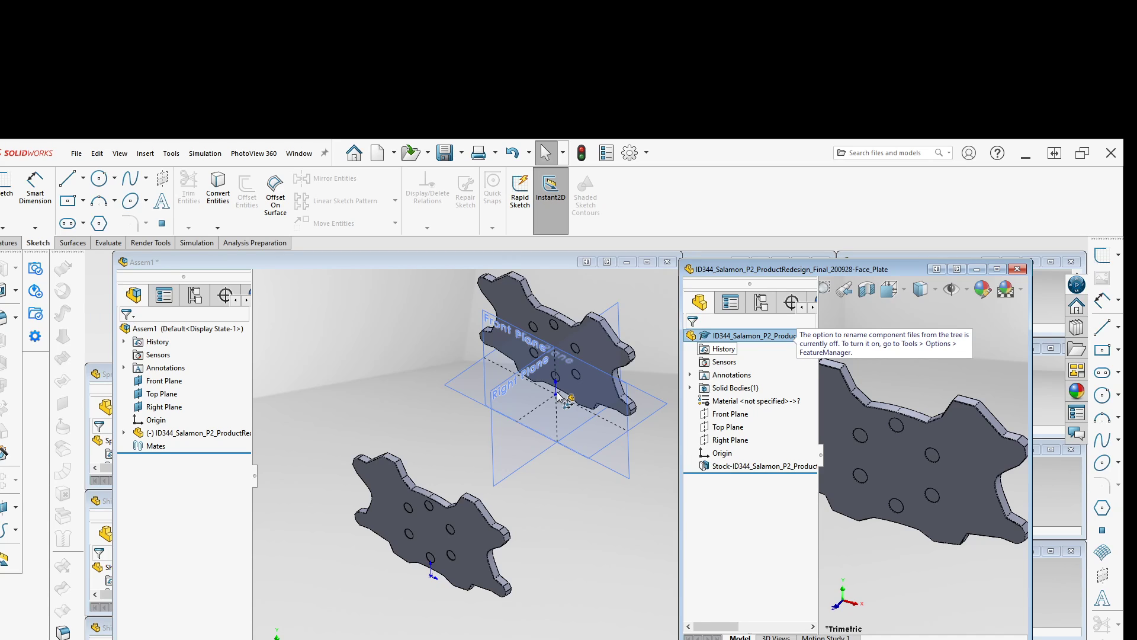
pyautogui.moveTo(557, 393); pyautogui.dragTo(720, 404)
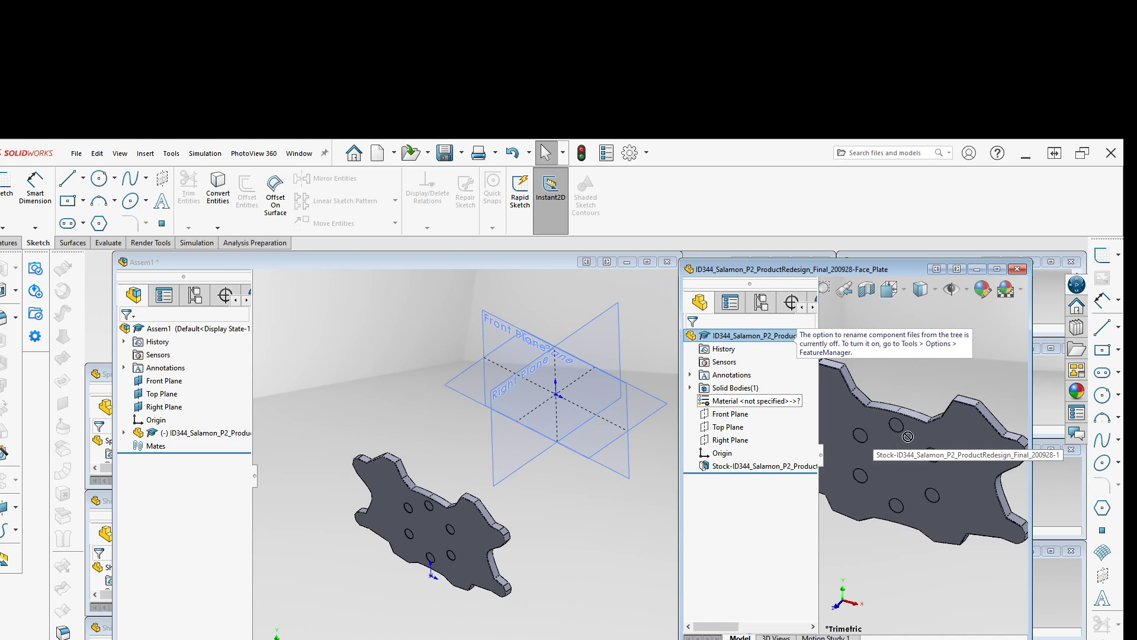
# Move the face plate component slightly upward toward the assembly's origin
pyautogui.click(472, 533)
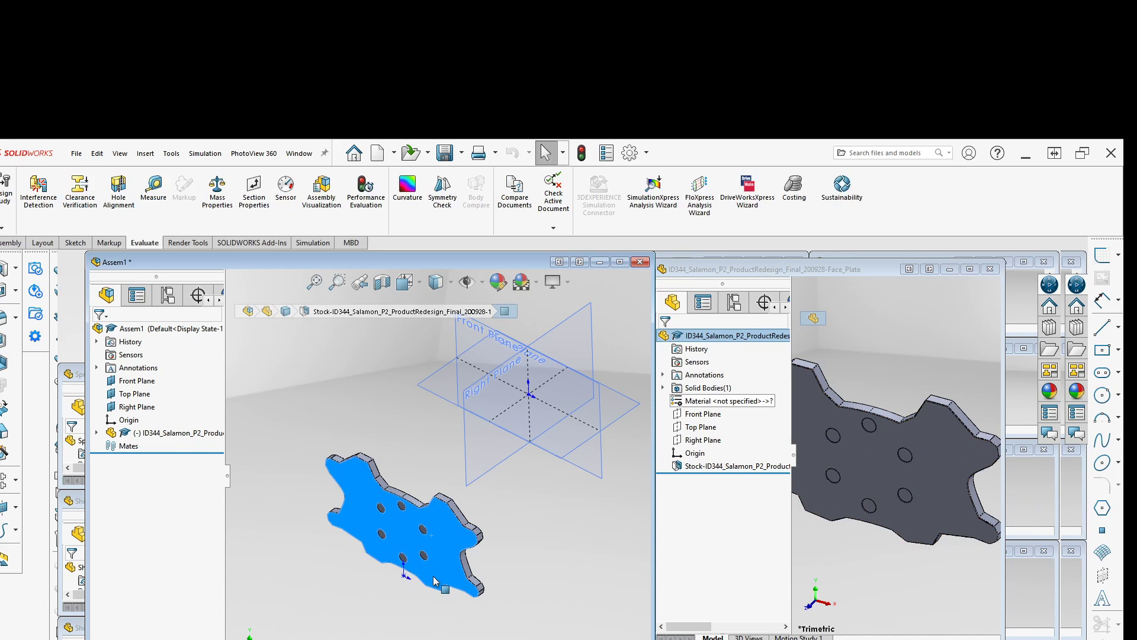
pyautogui.click(396, 582)
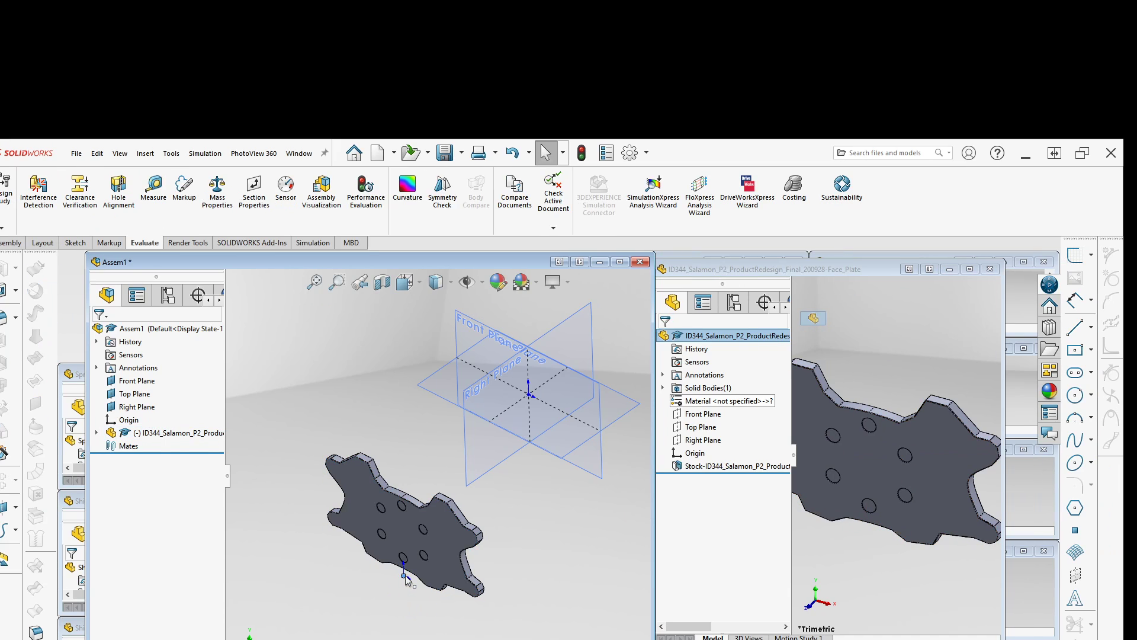
pyautogui.moveTo(407, 579)
pyautogui.mouseDown()
pyautogui.moveTo(394, 602)
pyautogui.moveTo(408, 565)
pyautogui.mouseUp()
pyautogui.click(401, 613)
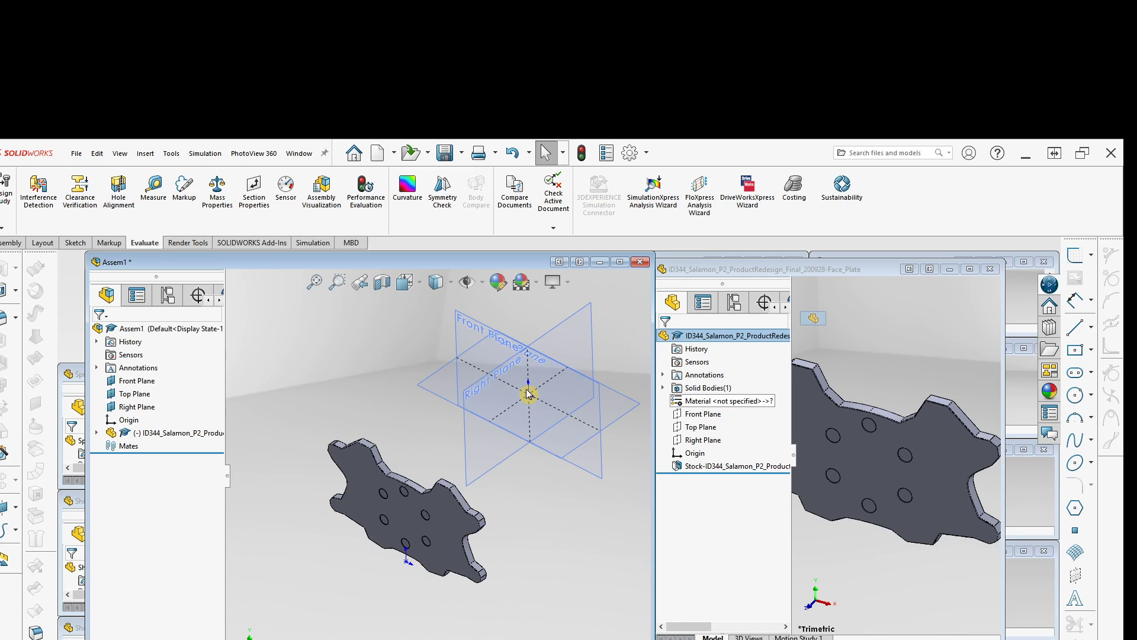
pyautogui.moveTo(409, 566)
pyautogui.mouseDown()
pyautogui.moveTo(497, 438)
pyautogui.moveTo(540, 400)
pyautogui.moveTo(426, 572)
pyautogui.moveTo(415, 551)
pyautogui.mouseUp()
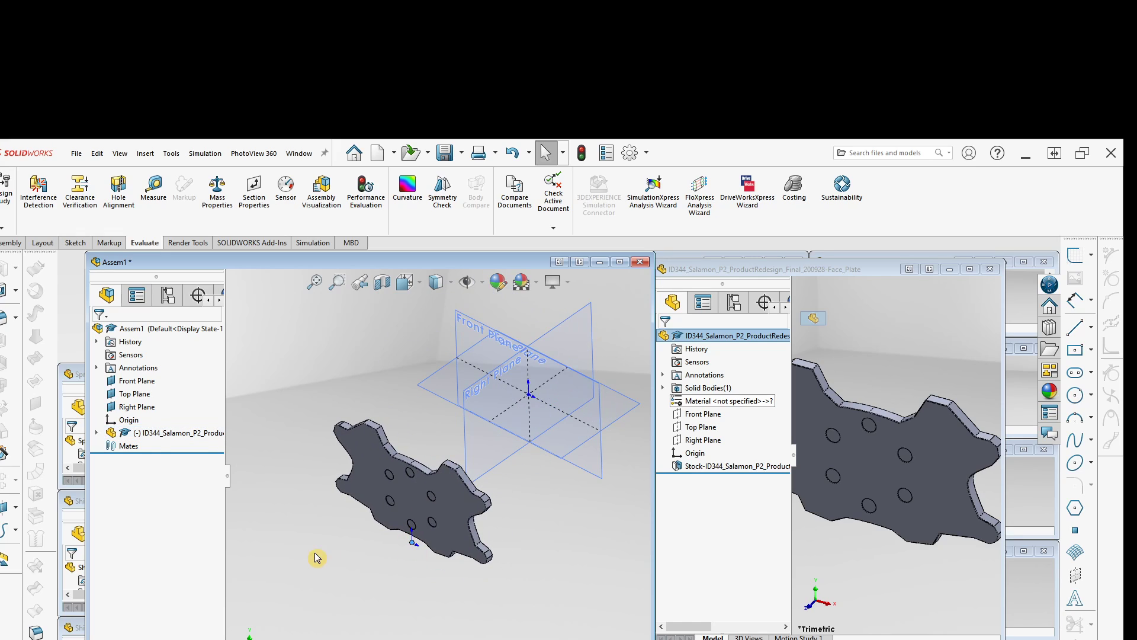
# Delete the off-origin face plate component from the assembly
pyautogui.click(160, 433)
pyautogui.rightClick(160, 434)
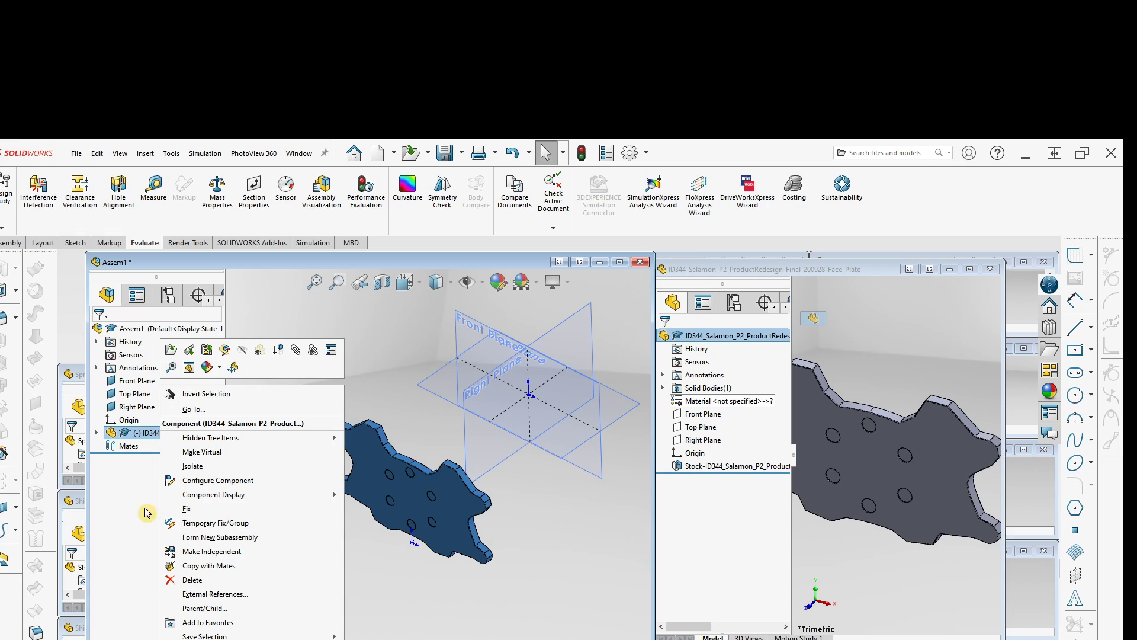
pyautogui.click(191, 580)
# Insert the Face_Plate part into the assembly directly on the assembly's origin
pyautogui.click(907, 463)
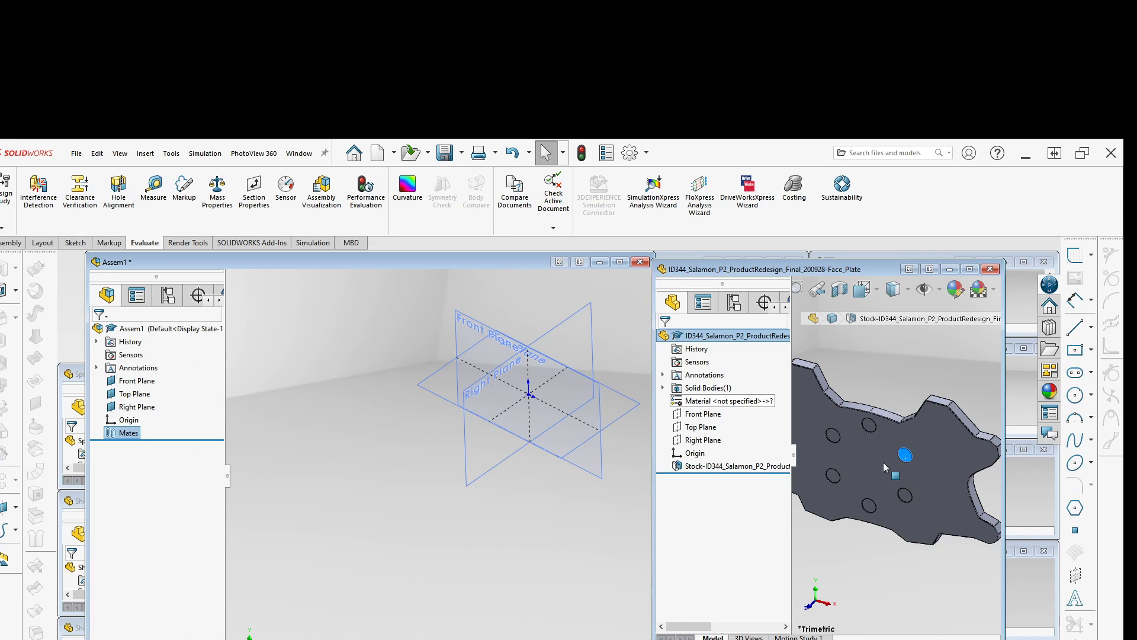
pyautogui.moveTo(727, 338); pyautogui.dragTo(466, 478)
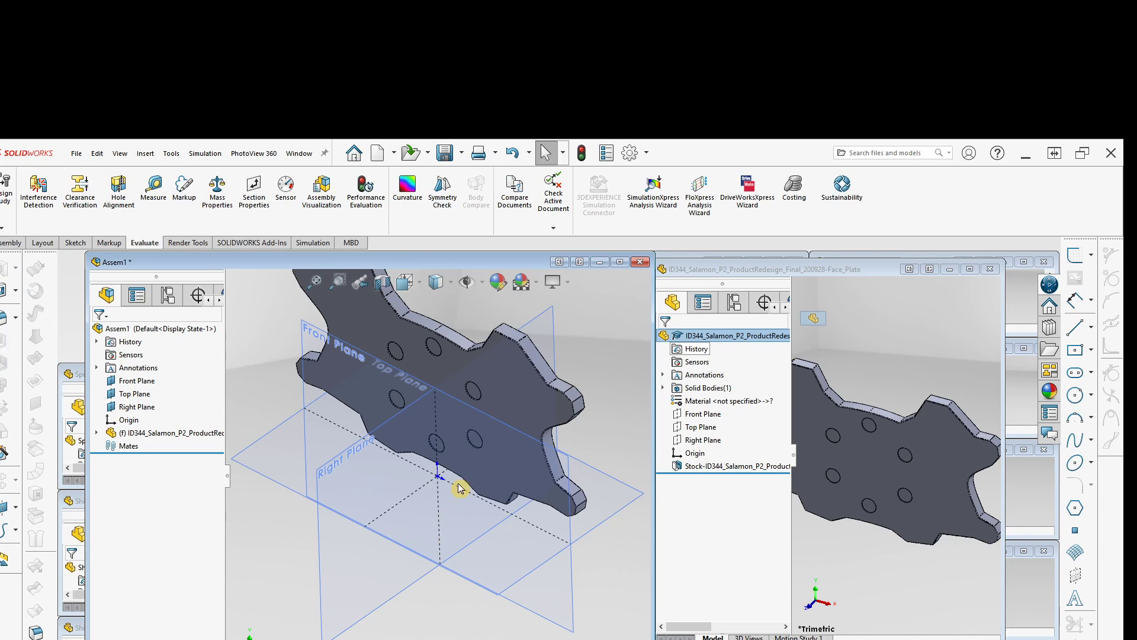
# Examine from several angles how the face plate's origin and planes line up with those of the assembly
pyautogui.scroll(7, 445, 489)
pyautogui.moveTo(439, 551); pyautogui.dragTo(459, 572, button='middle')
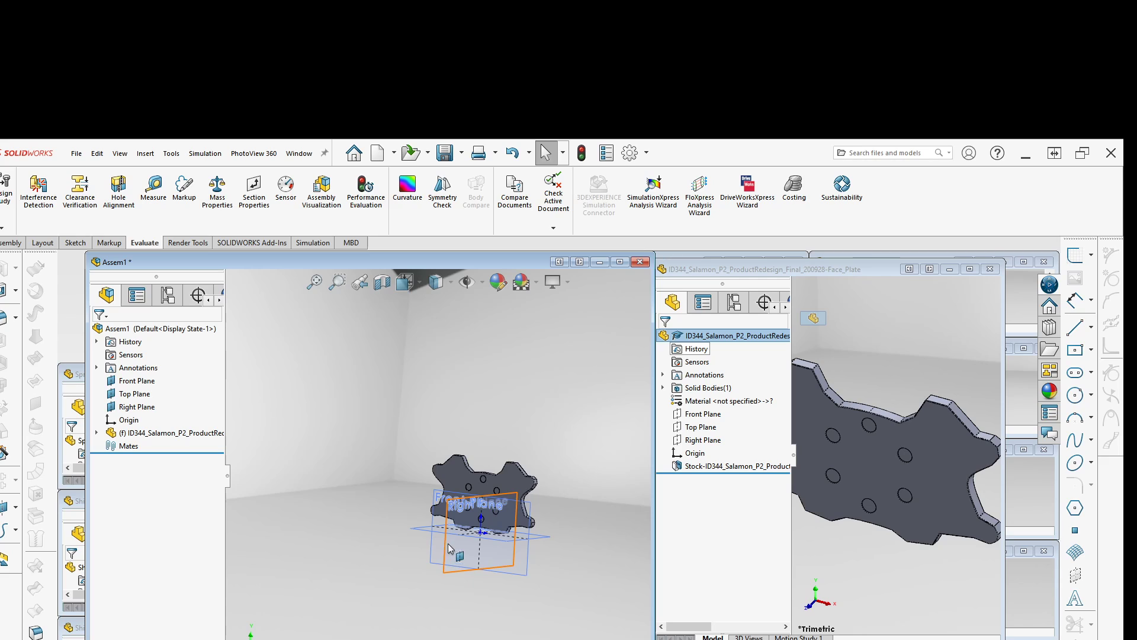
pyautogui.scroll(-7, 486, 481)
pyautogui.keyDown('ctrl'); pyautogui.moveTo(457, 511); pyautogui.dragTo(445, 440, button='middle'); pyautogui.keyUp('ctrl')
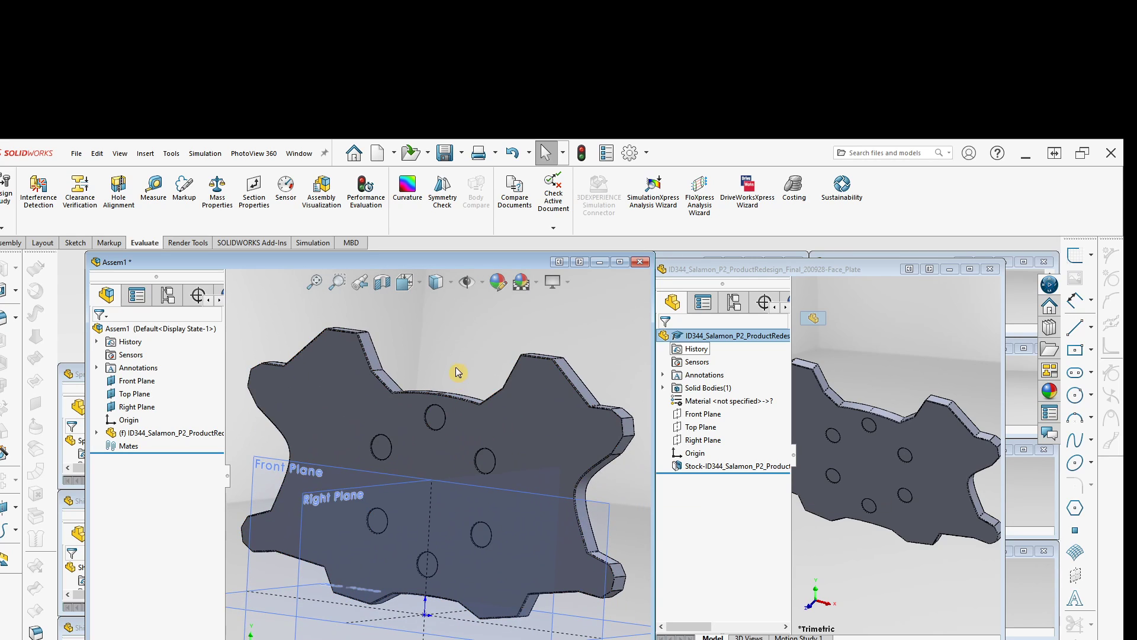
pyautogui.moveTo(472, 482); pyautogui.dragTo(488, 502, button='middle')
pyautogui.scroll(4, 499, 439)
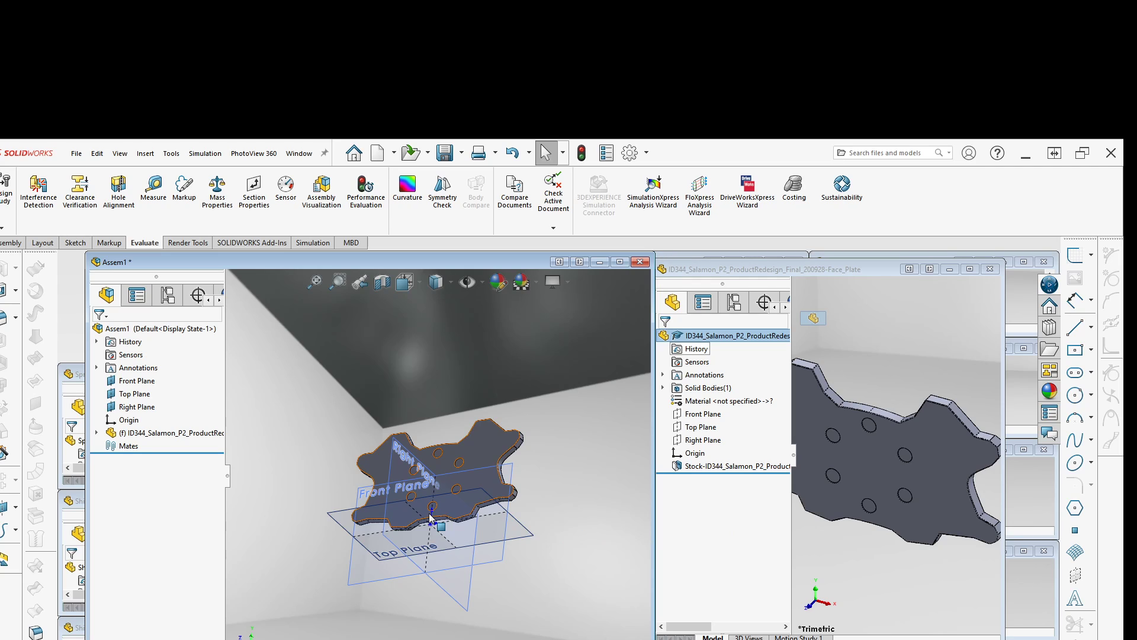
pyautogui.moveTo(423, 519); pyautogui.dragTo(432, 548, button='middle')
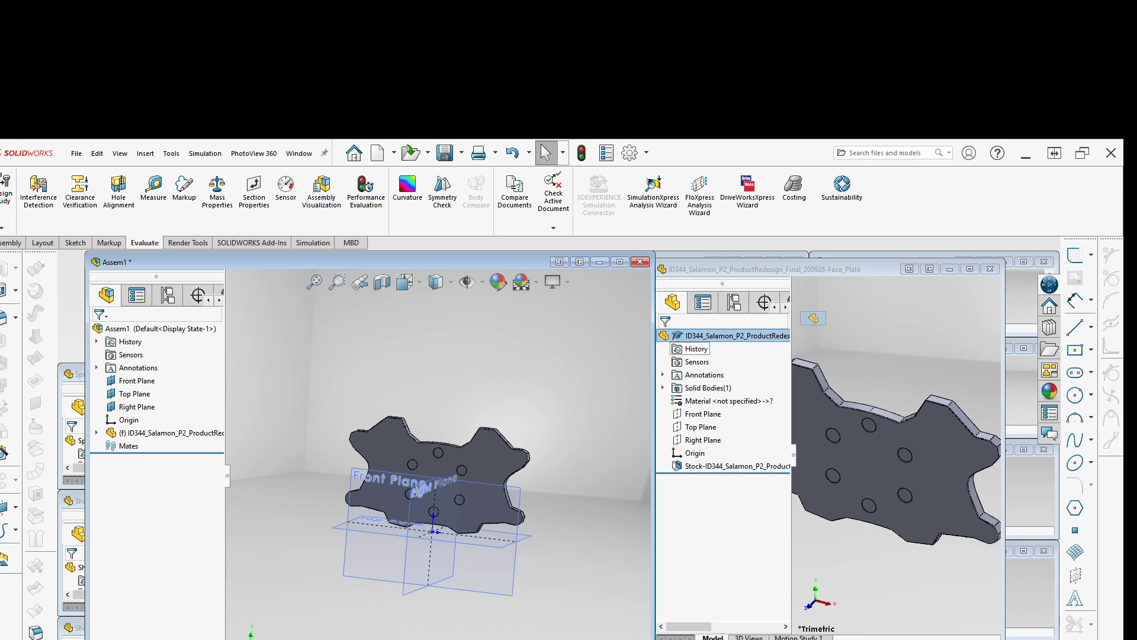
# Bring the ace_Plate_Bolts window into view, stretch it taller, and insert the part on the assembly's origin
pyautogui.moveTo(916, 638)
pyautogui.mouseDown()
pyautogui.moveTo(857, 333)
pyautogui.moveTo(836, 294)
pyautogui.mouseUp()
pyautogui.moveTo(838, 378); pyautogui.dragTo(838, 637)
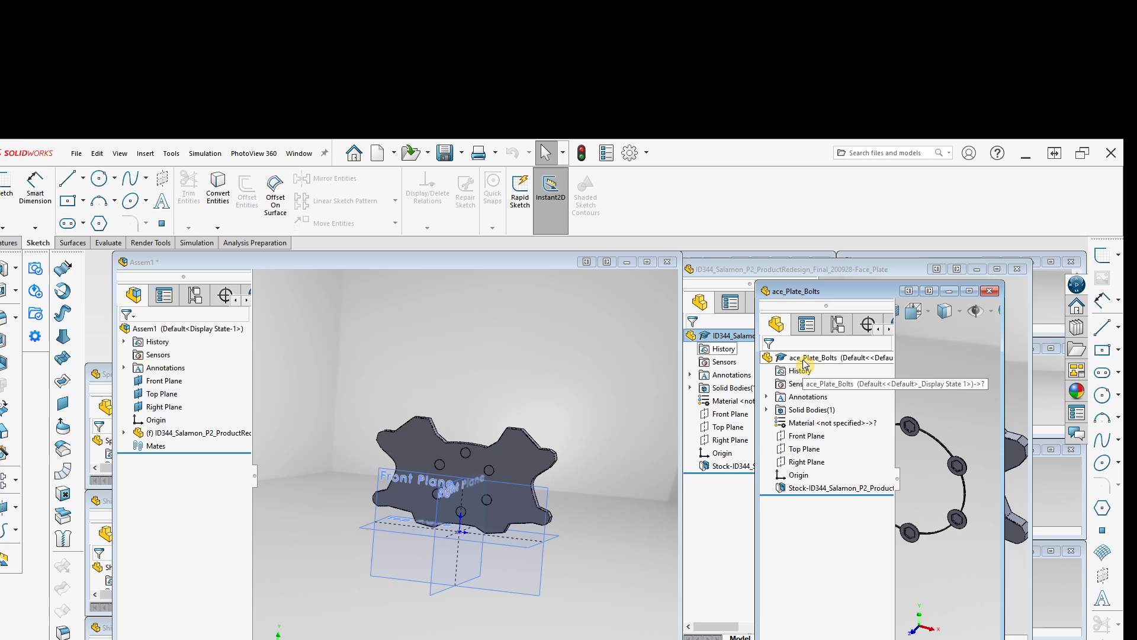
pyautogui.moveTo(805, 359); pyautogui.dragTo(461, 530)
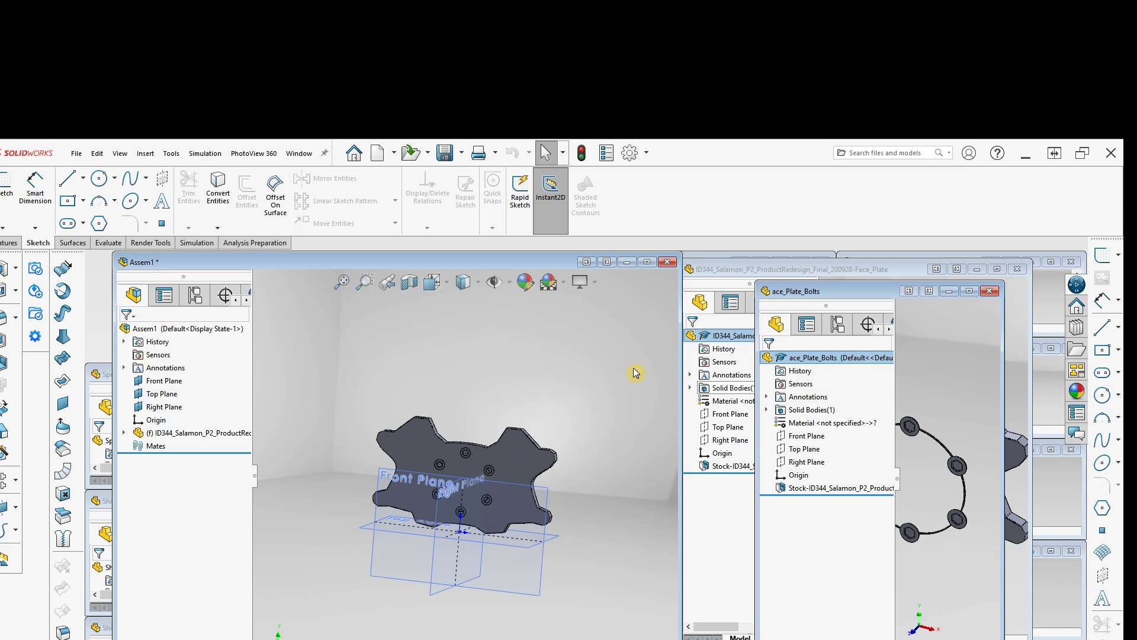
# Close the ace_Plate_Bolts and Face_Plate windows, and stretch the hift_Lights_Plate window taller to expose its feature tree
pyautogui.click(964, 293)
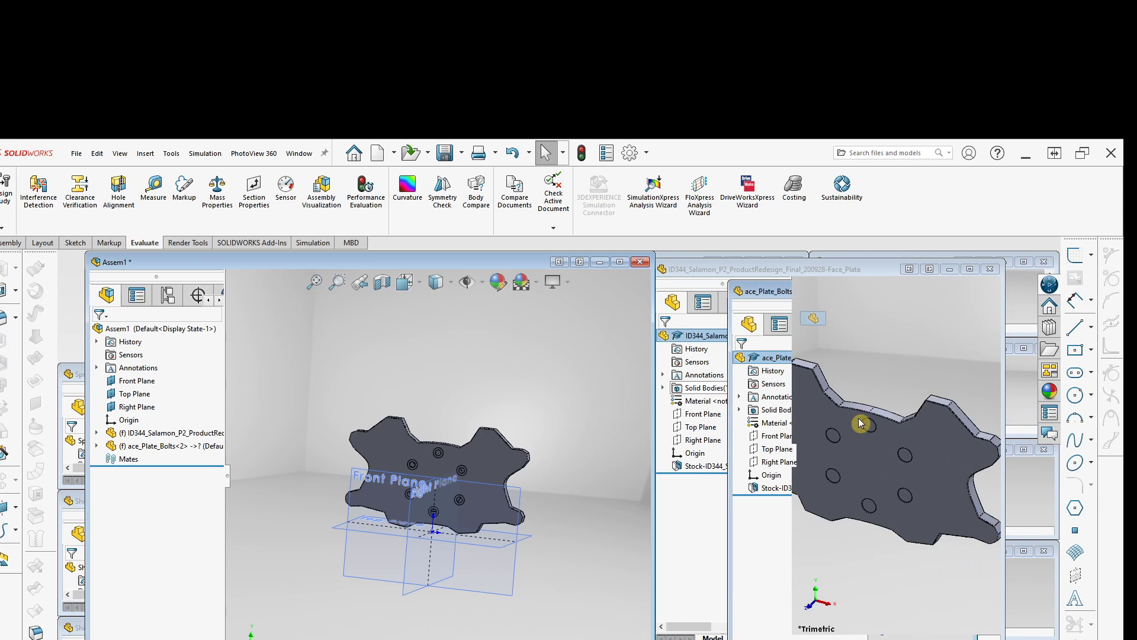
pyautogui.click(995, 271)
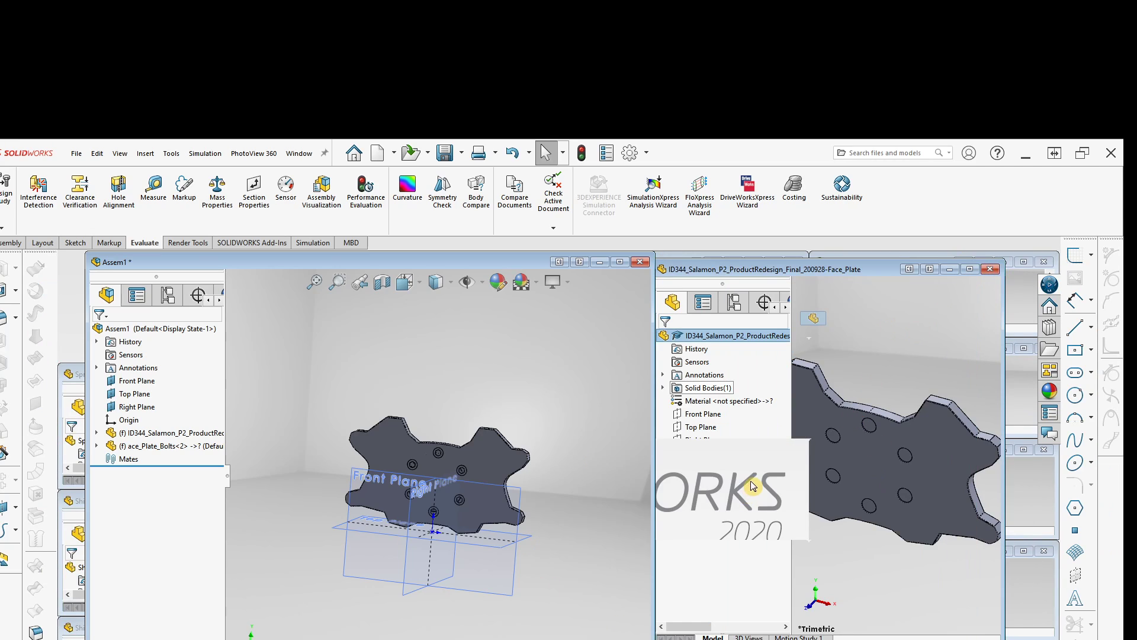
pyautogui.click(1024, 262)
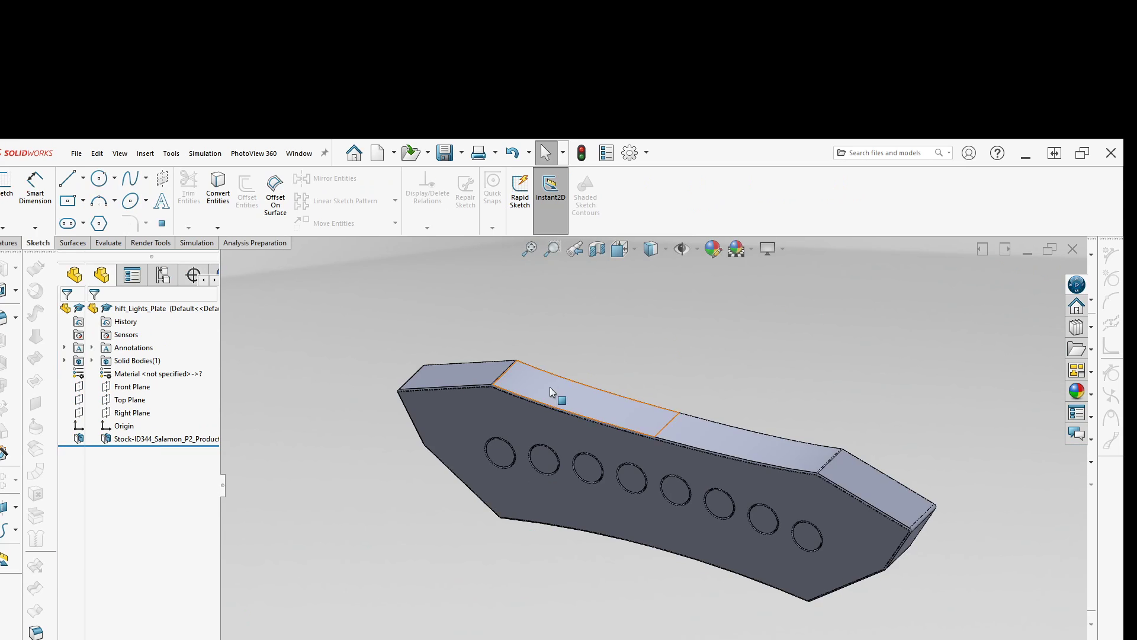
pyautogui.click(1050, 248)
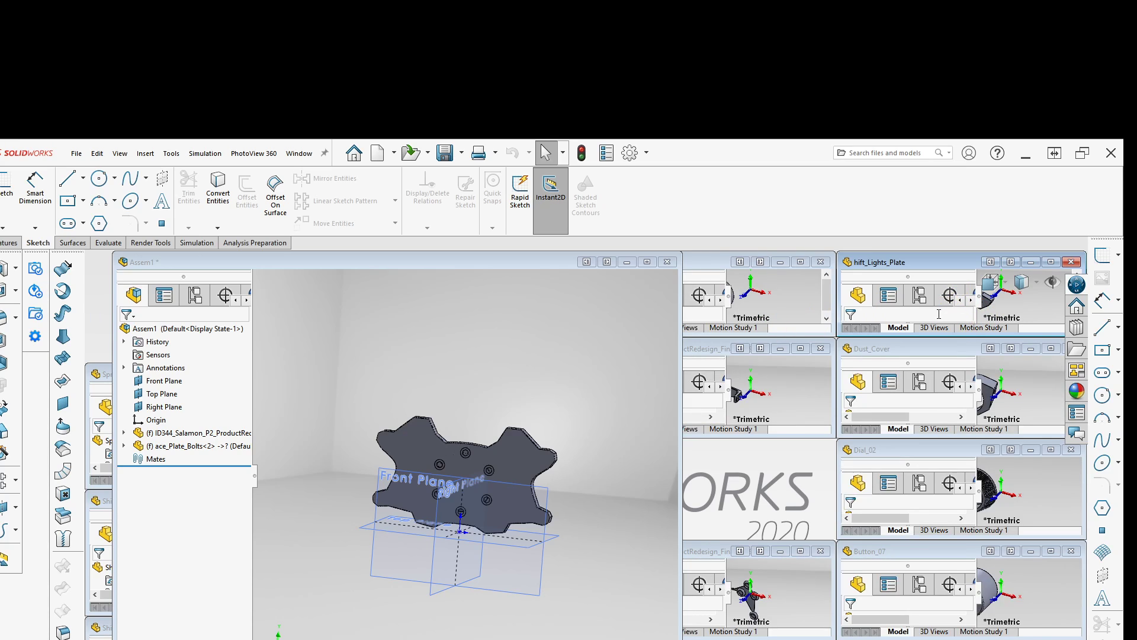
pyautogui.moveTo(932, 336); pyautogui.dragTo(933, 465)
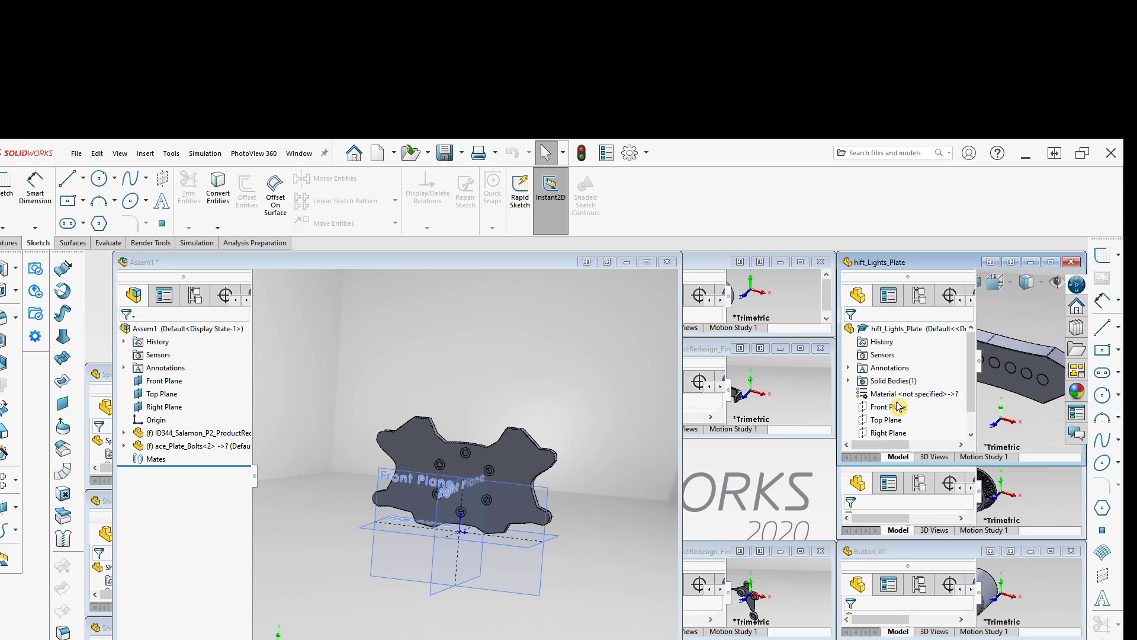
# Insert the hift_Lights_Plate part into the assembly on the assembly's origin
pyautogui.moveTo(869, 334); pyautogui.dragTo(463, 526)
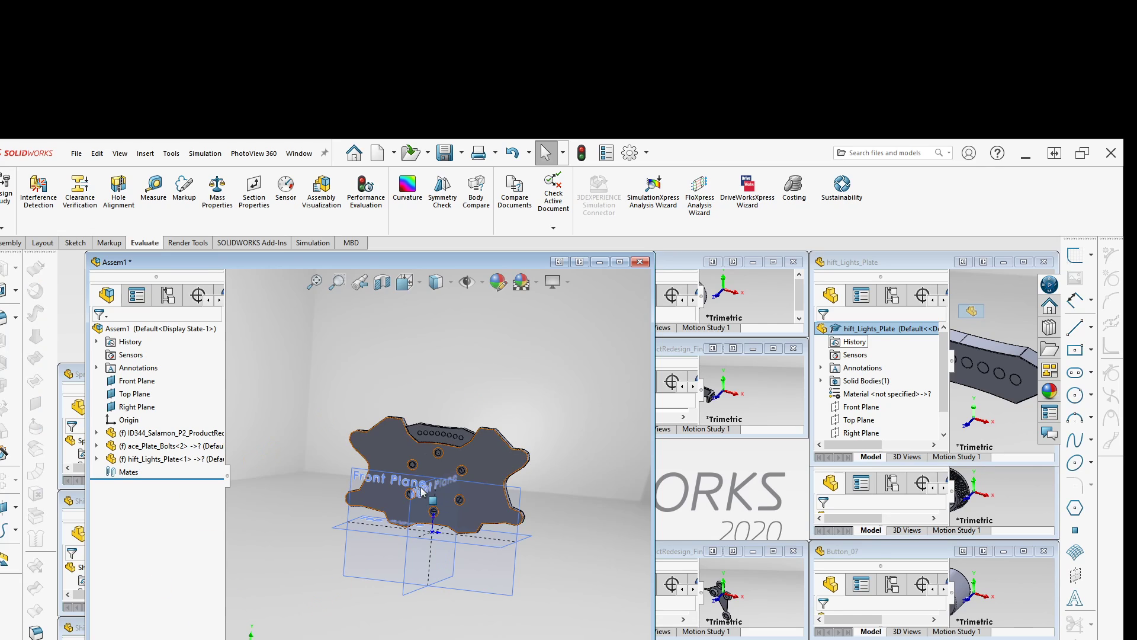
pyautogui.click(79, 157)
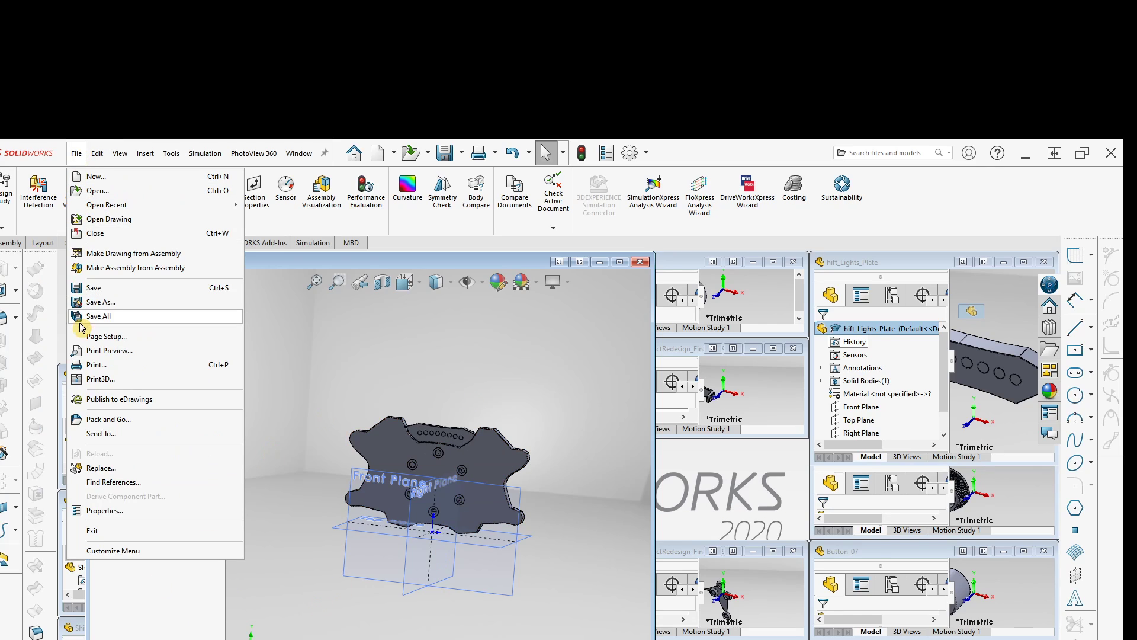
pyautogui.click(95, 189)
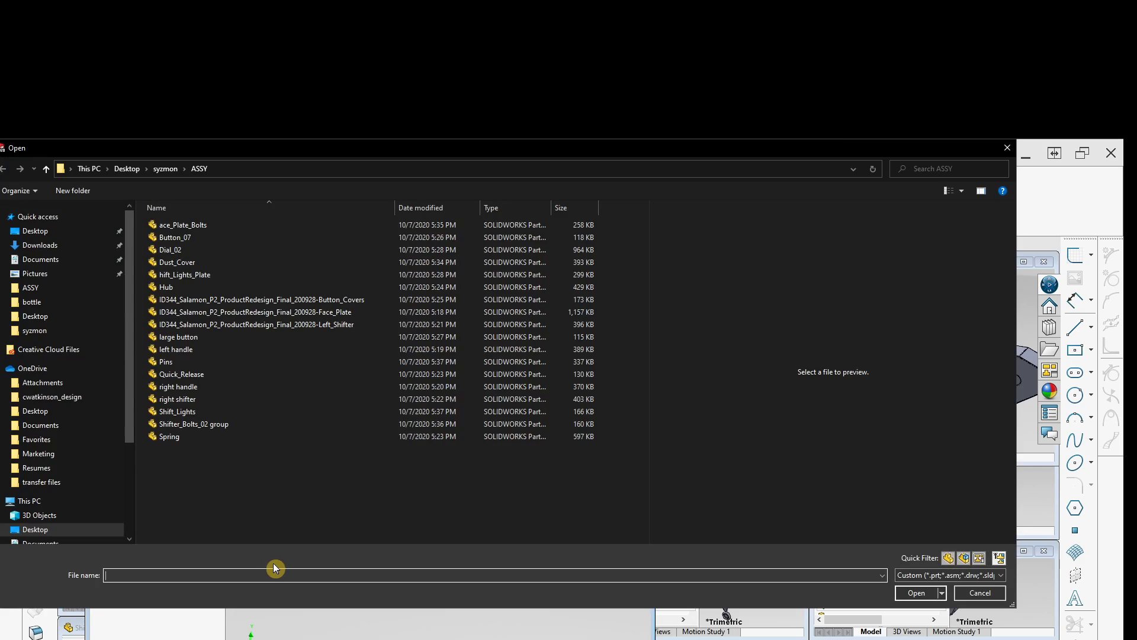
pyautogui.click(165, 169)
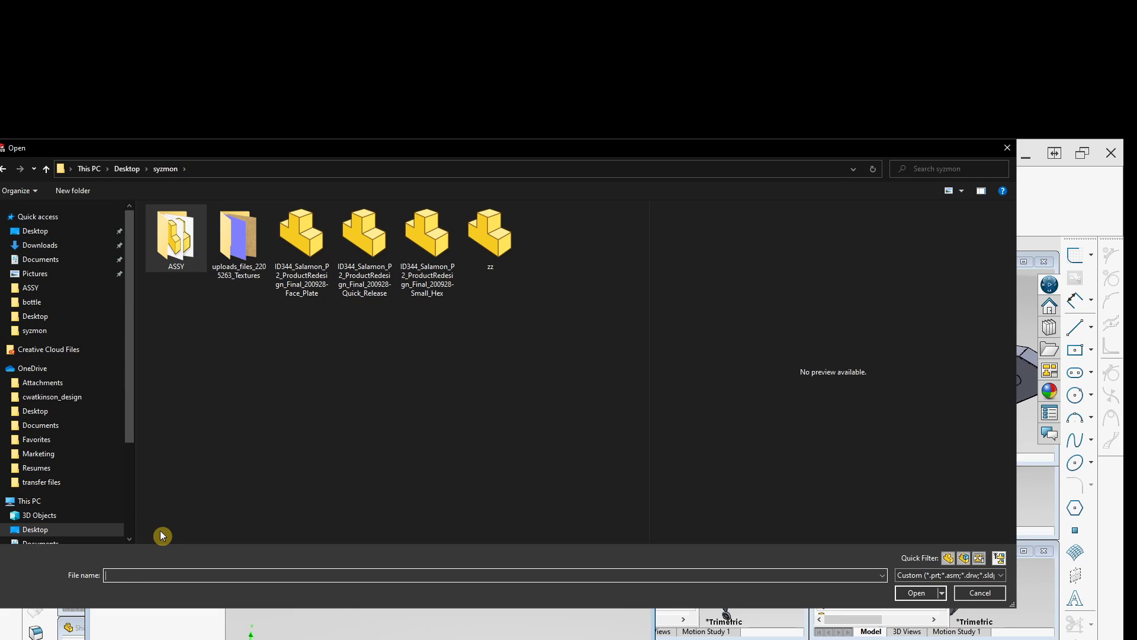
pyautogui.doubleClick(166, 235)
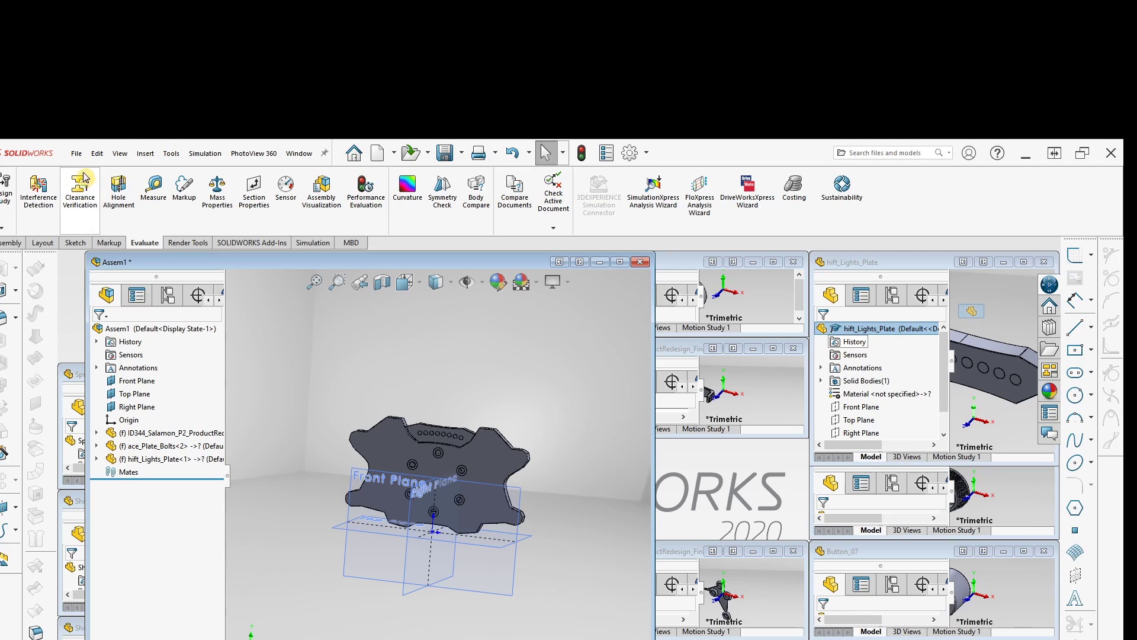
# Start opening a file, limit the file type to SOLIDWORKS Assembly, and browse up to the Desktop folder
pyautogui.click(77, 153)
pyautogui.moveTo(104, 208)
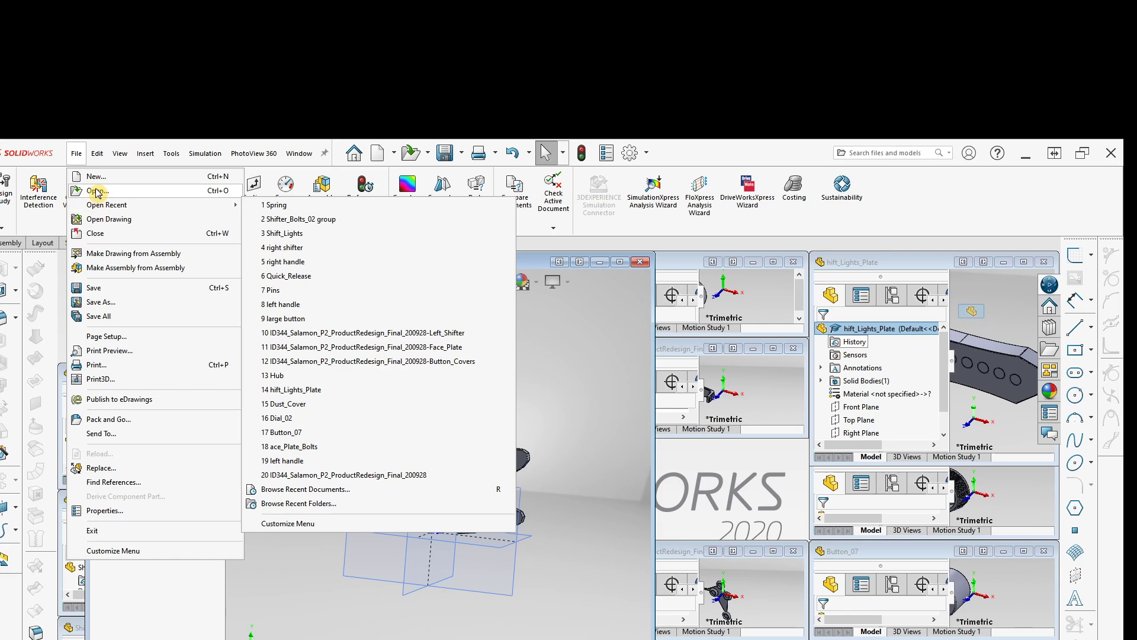
pyautogui.click(98, 190)
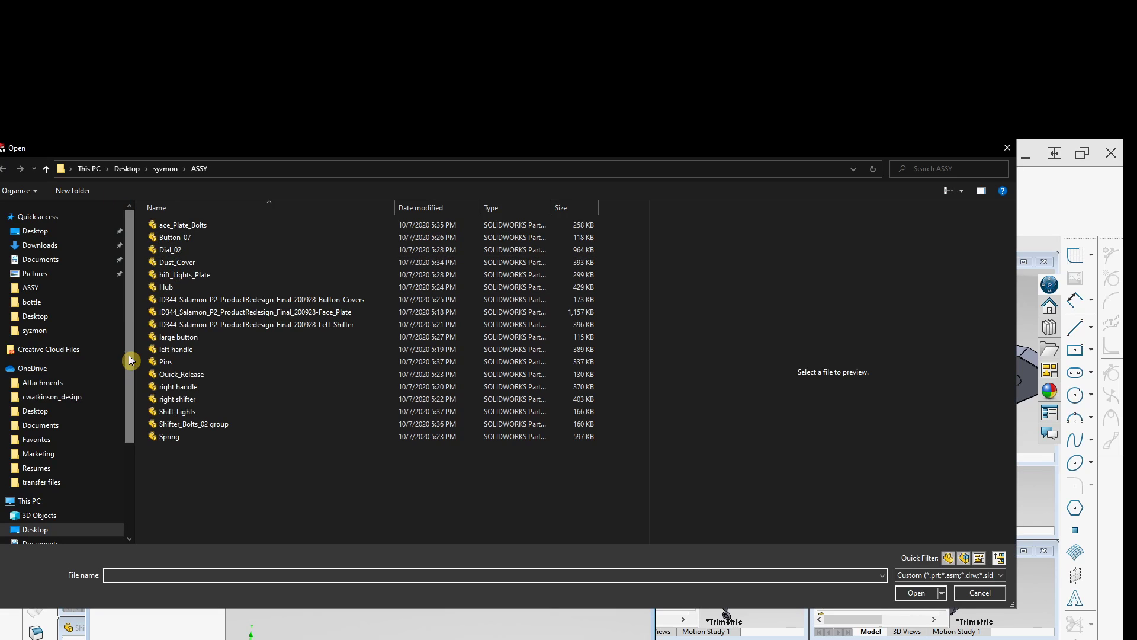
pyautogui.click(984, 575)
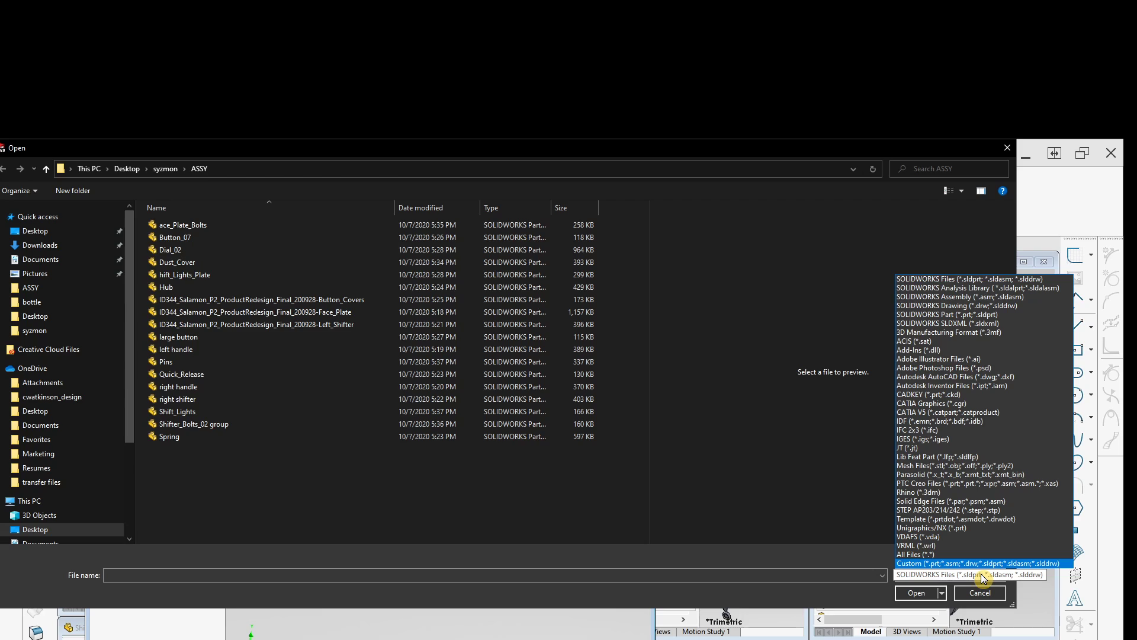
pyautogui.click(948, 296)
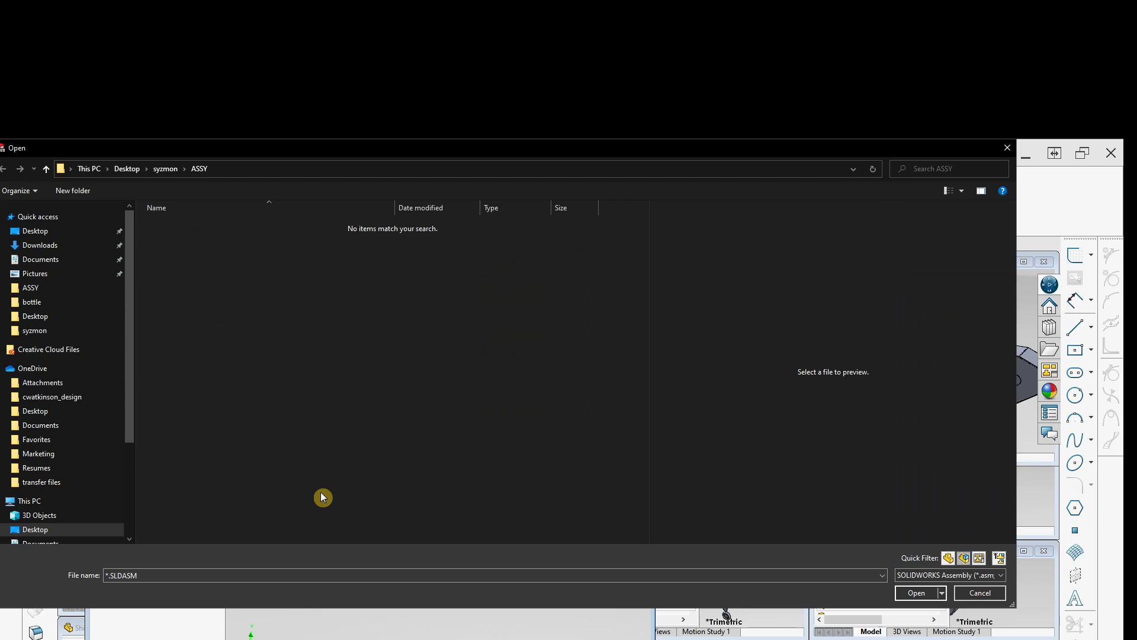
pyautogui.click(166, 168)
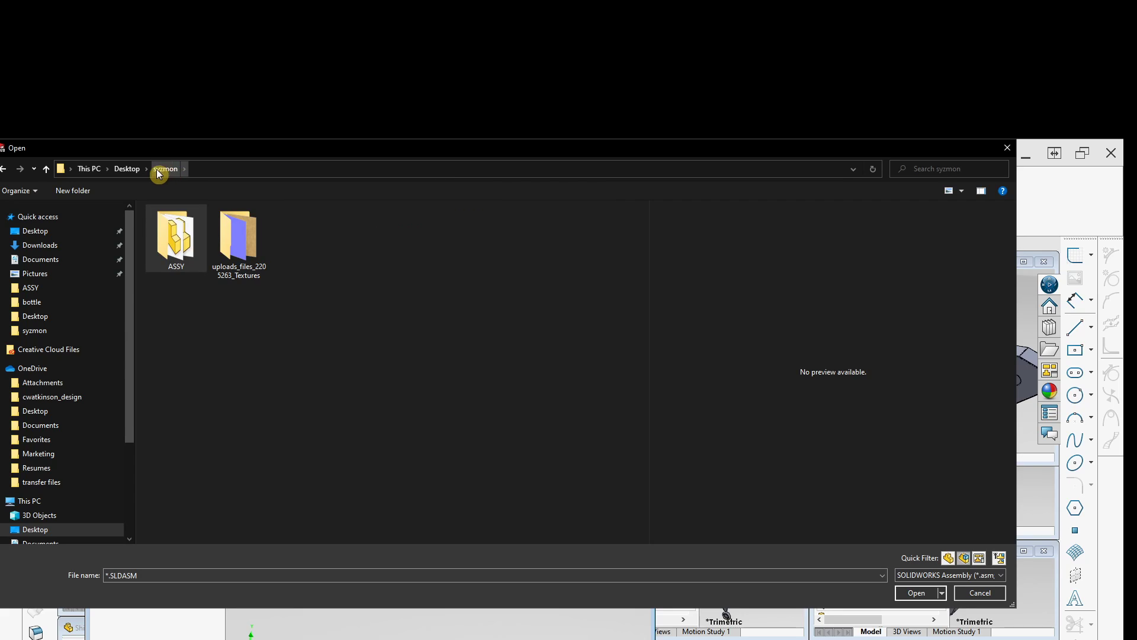
pyautogui.click(132, 170)
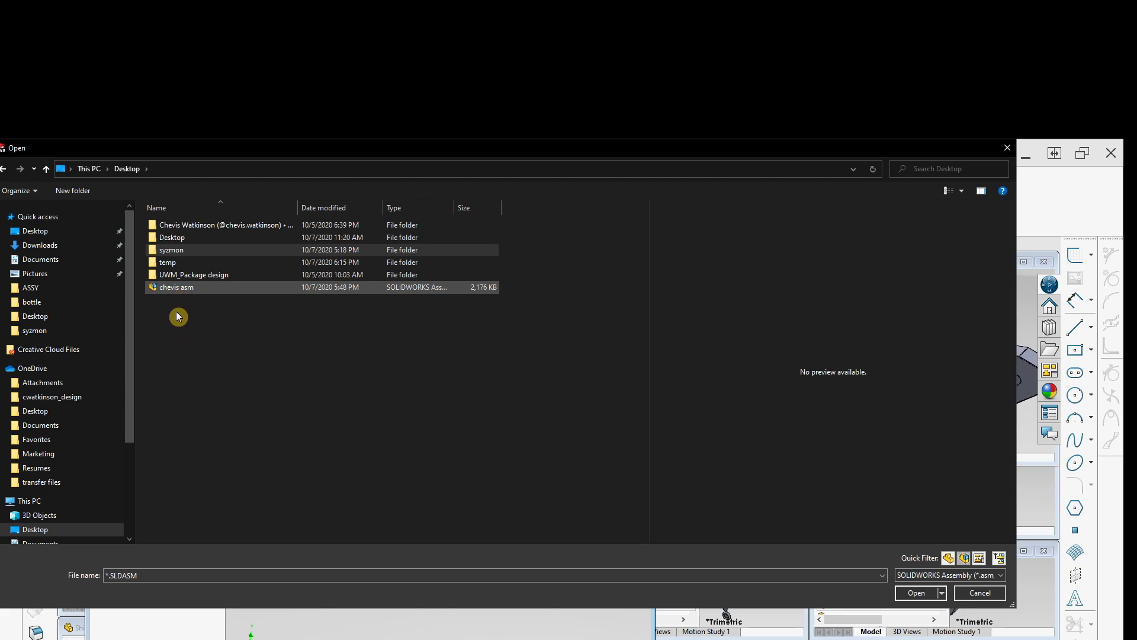
# Open the assembly file stored on the Desktop, loading only the externally referenced documents that have changed
pyautogui.click(189, 357)
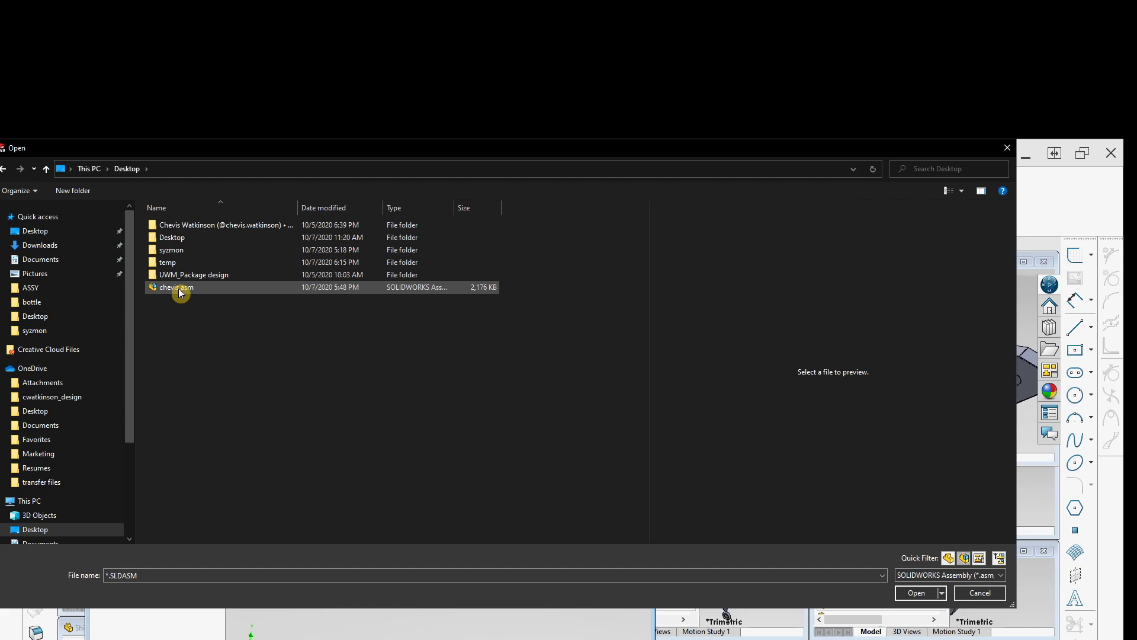
pyautogui.click(178, 288)
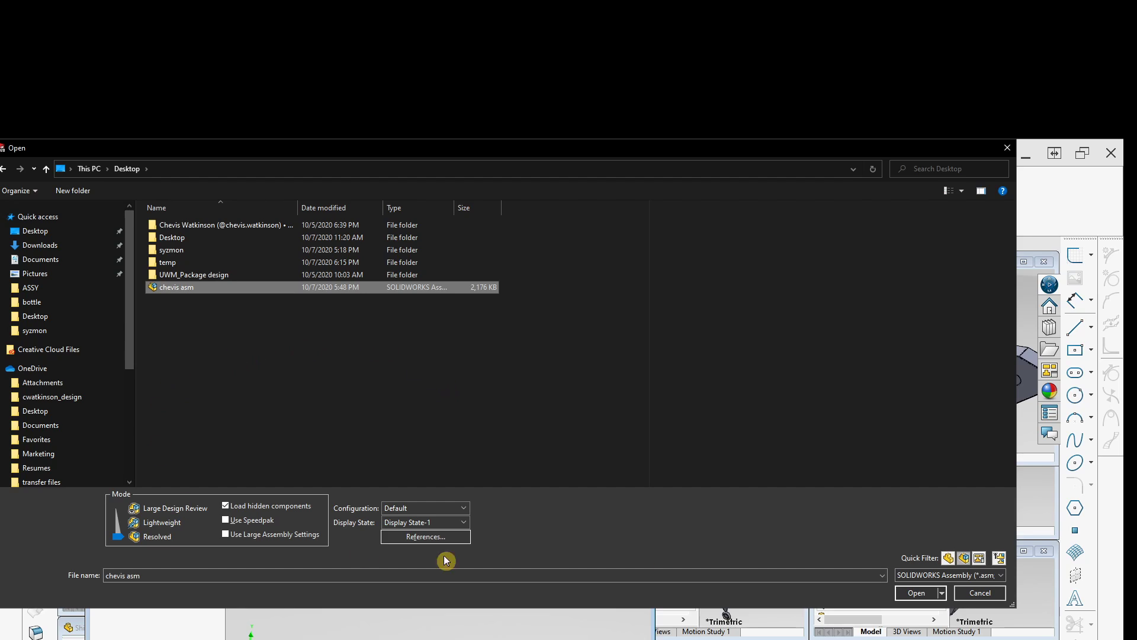
pyautogui.click(942, 592)
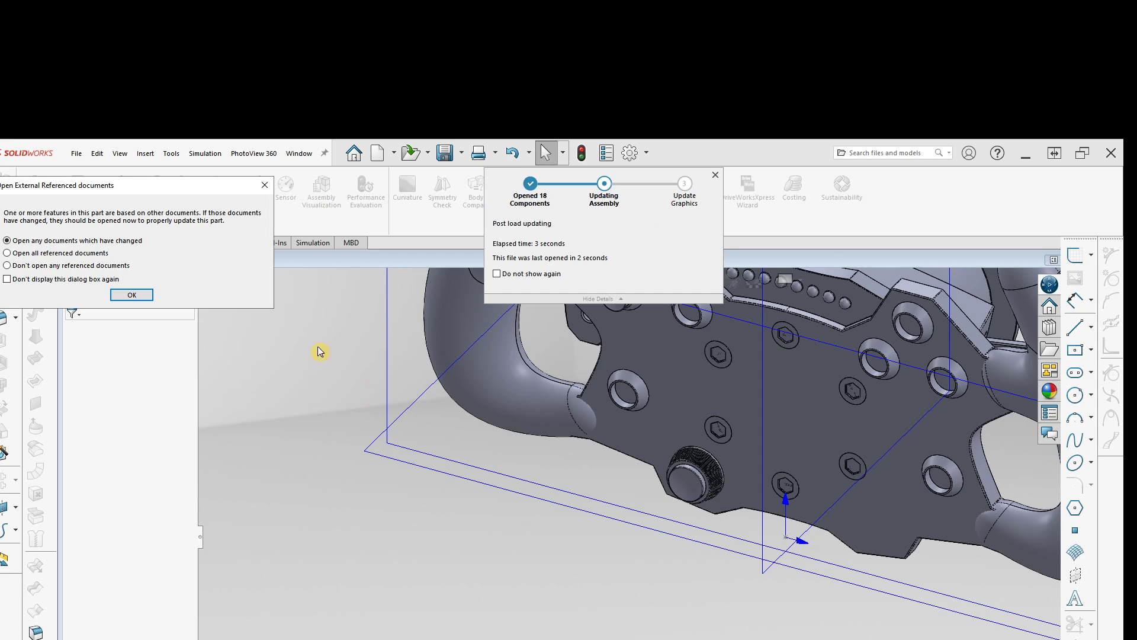
pyautogui.click(134, 294)
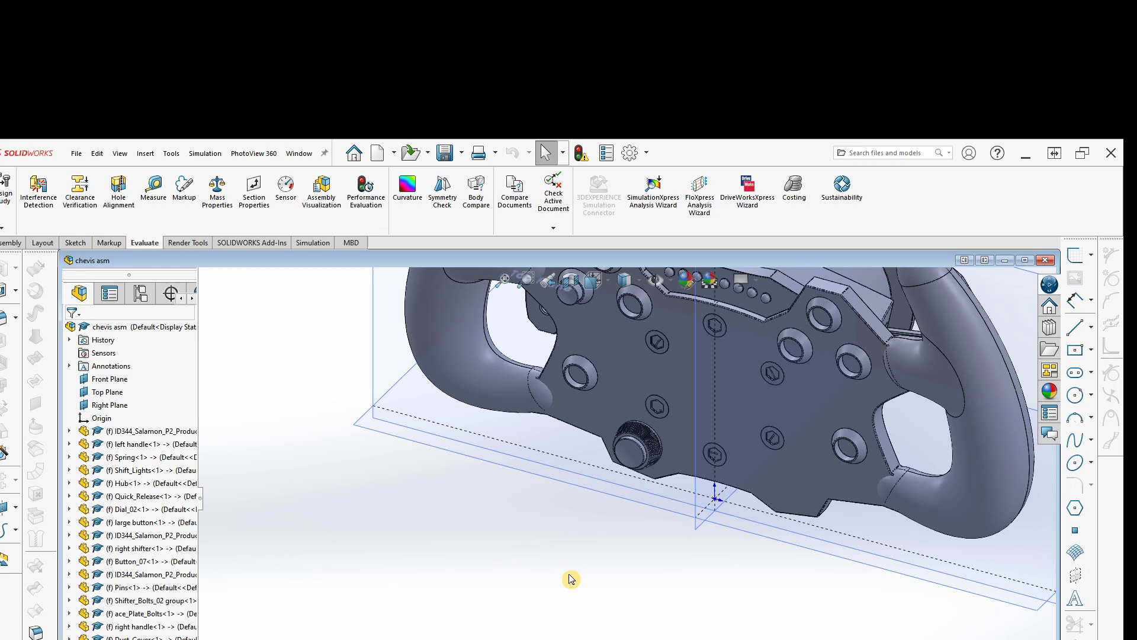
# Select all components of the steering wheel assembly and float them so none is fixed
pyautogui.moveTo(617, 549); pyautogui.dragTo(380, 639, button='middle')
pyautogui.scroll(-5, 498, 548)
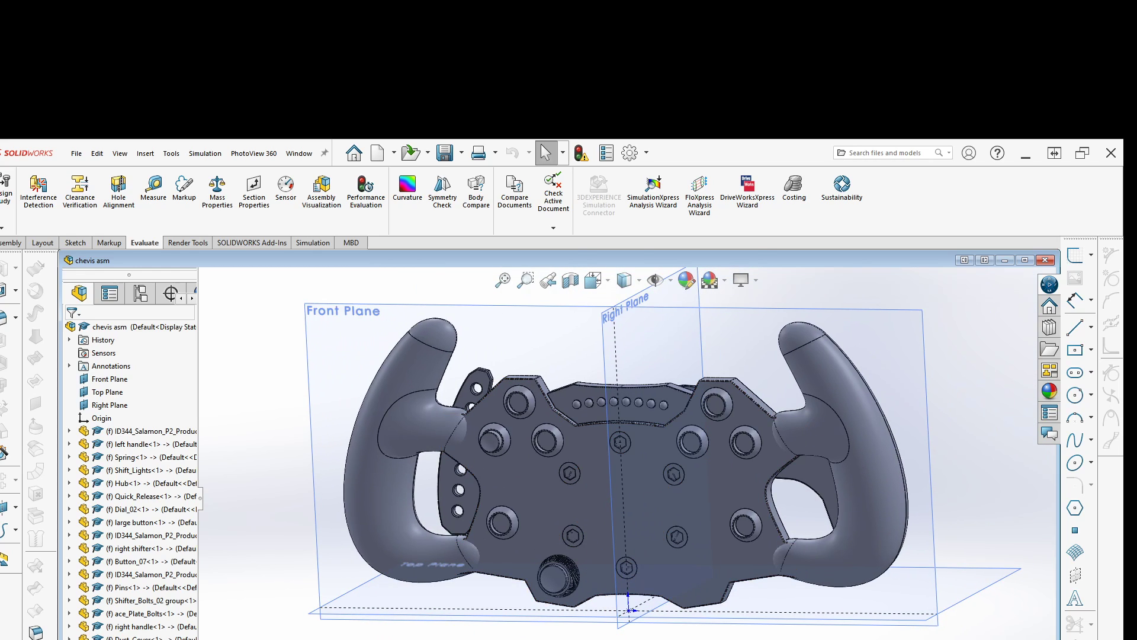
pyautogui.moveTo(604, 639)
pyautogui.mouseDown(button='middle')
pyautogui.moveTo(575, 639)
pyautogui.moveTo(622, 629)
pyautogui.mouseUp(button='middle')
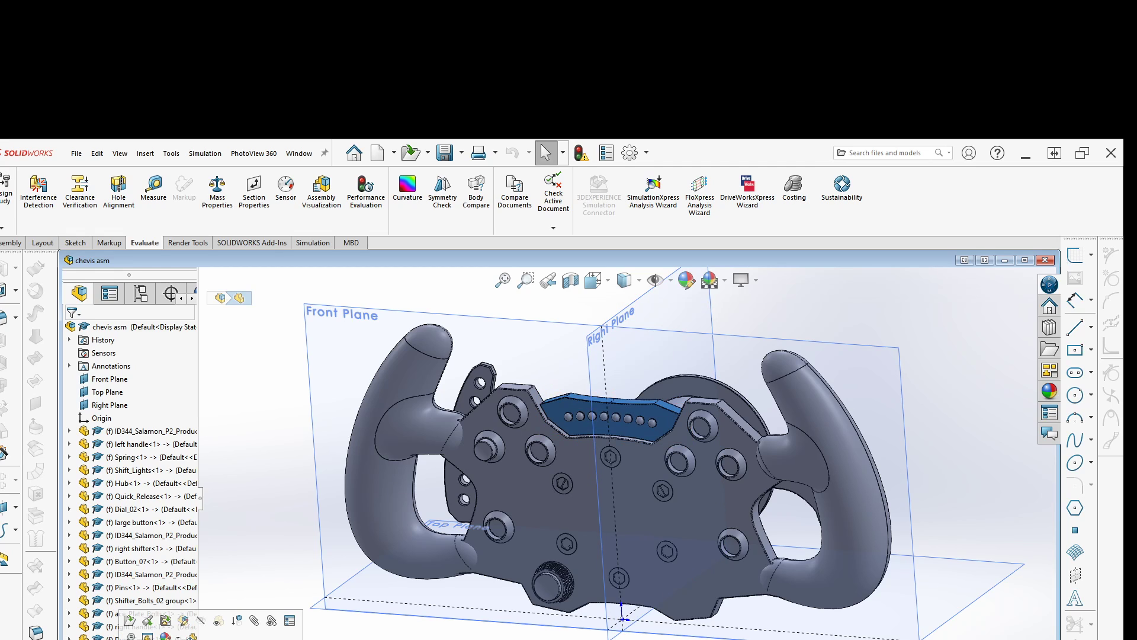
pyautogui.moveTo(474, 639); pyautogui.dragTo(403, 639, button='middle')
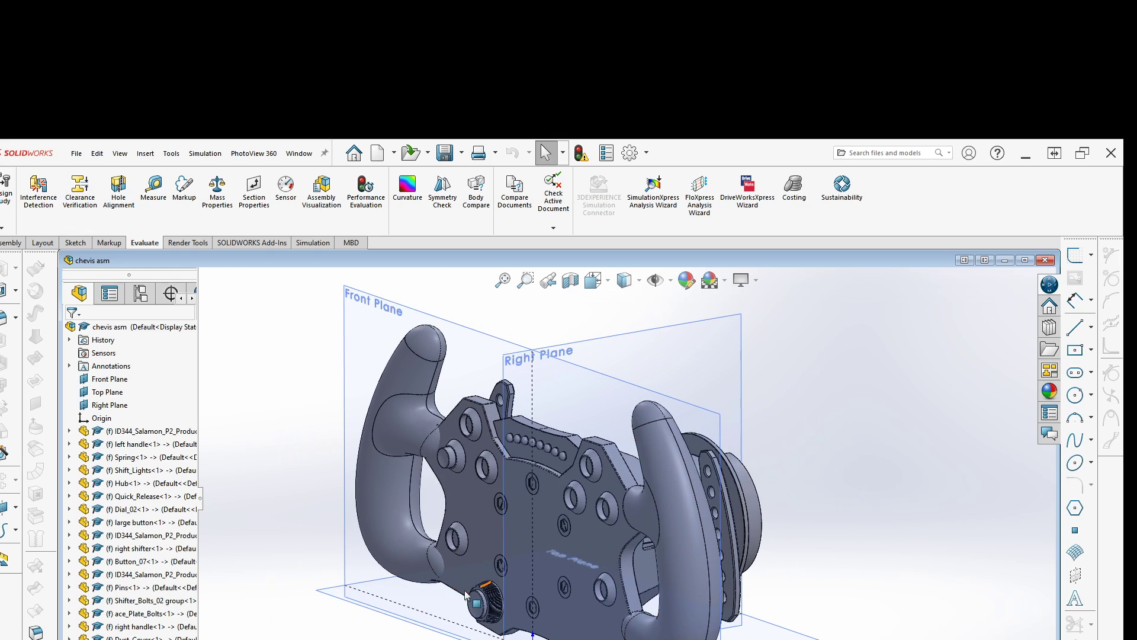
pyautogui.moveTo(382, 639); pyautogui.dragTo(414, 616, button='middle')
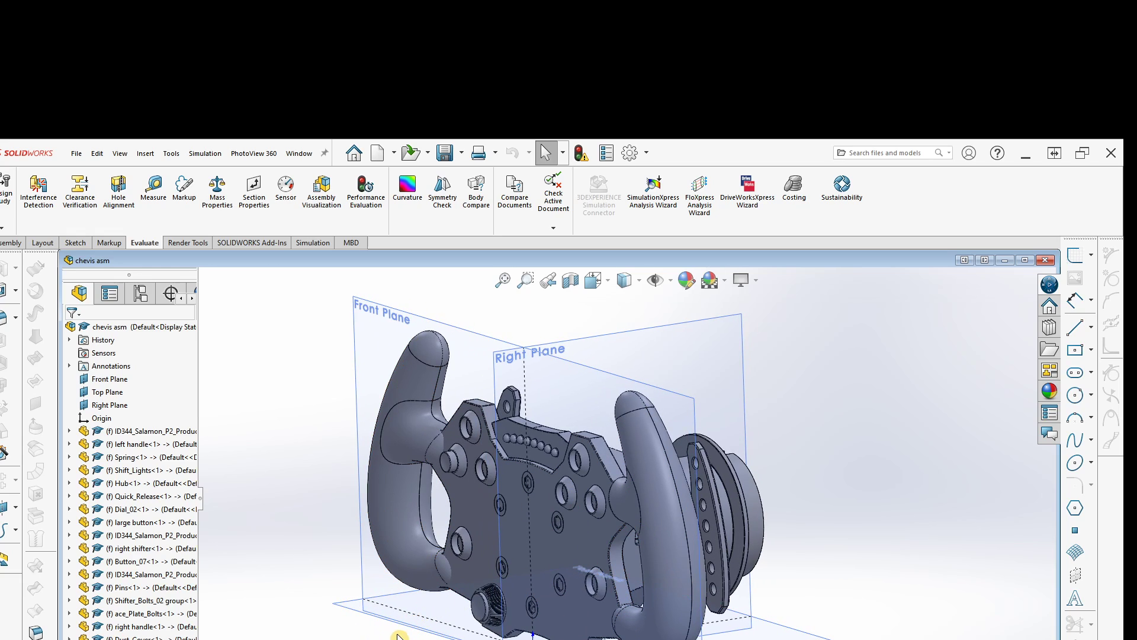
pyautogui.scroll(2, 397, 636)
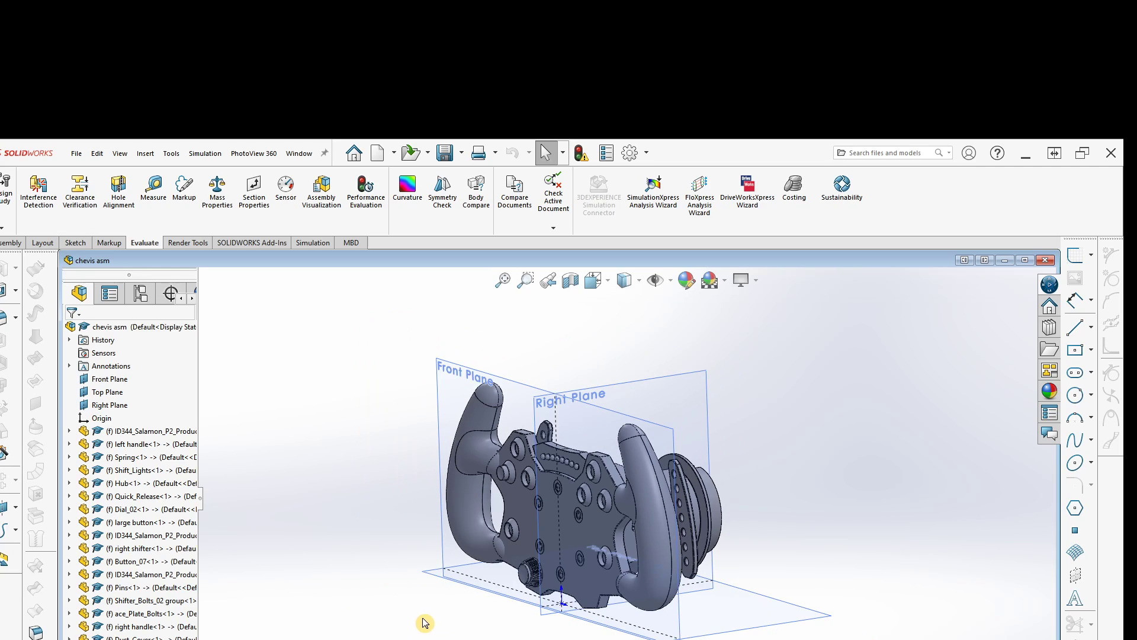
pyautogui.click(136, 639)
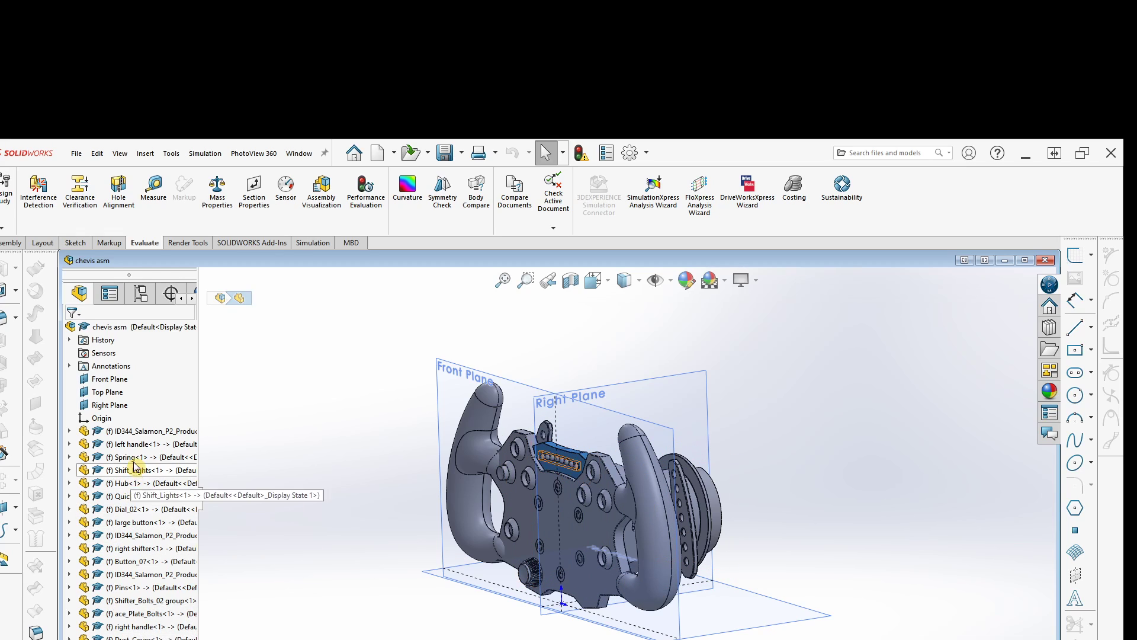
pyautogui.keyDown('shift'); pyautogui.click(138, 431); pyautogui.keyUp('shift')
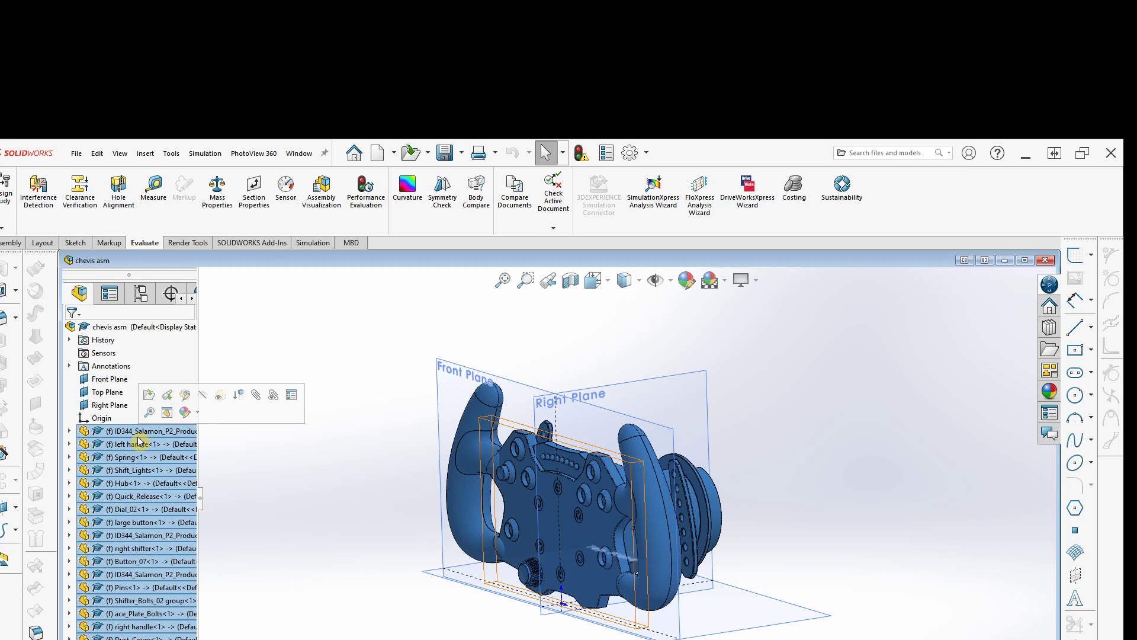
pyautogui.rightClick(136, 437)
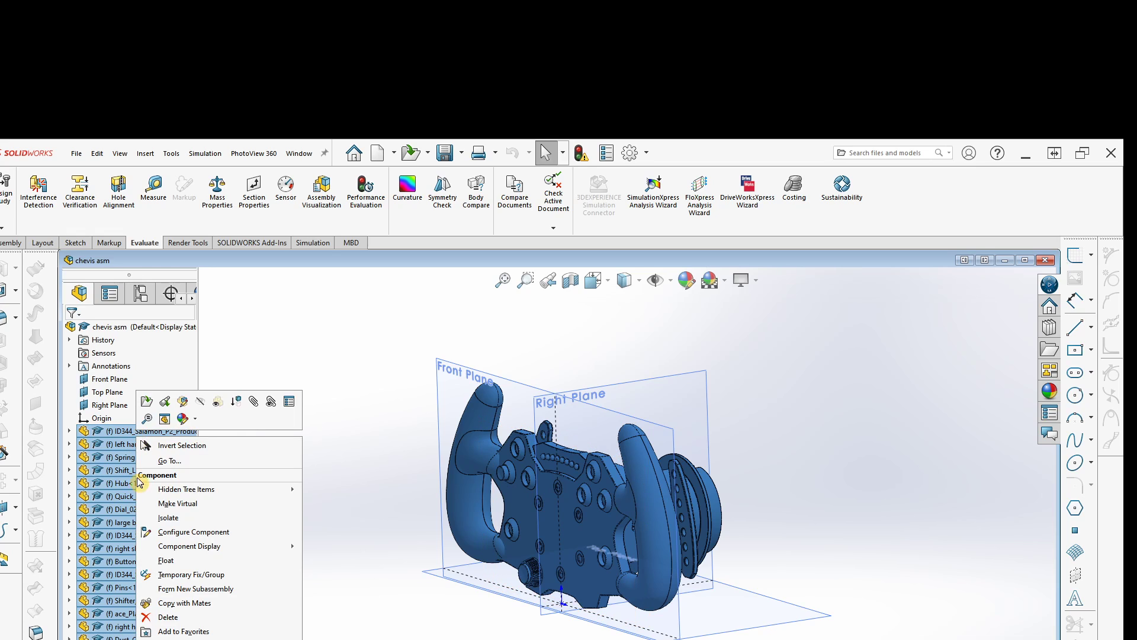
pyautogui.click(159, 558)
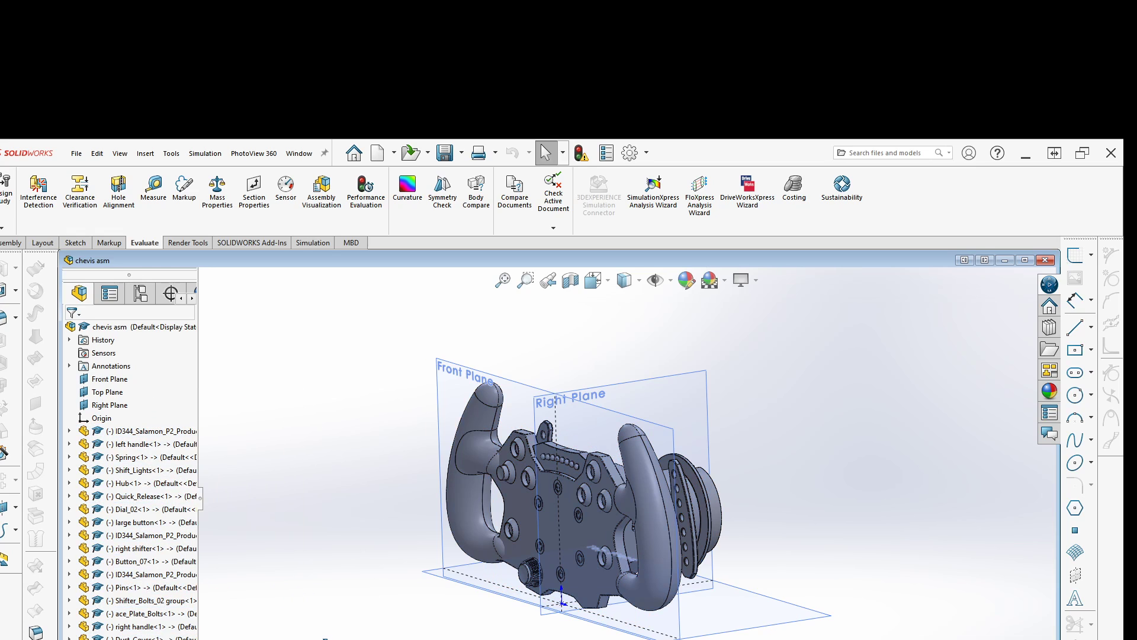
# Fix the Face_Plate component in place as the assembly's grounded part
pyautogui.moveTo(355, 639); pyautogui.dragTo(237, 639, button='middle')
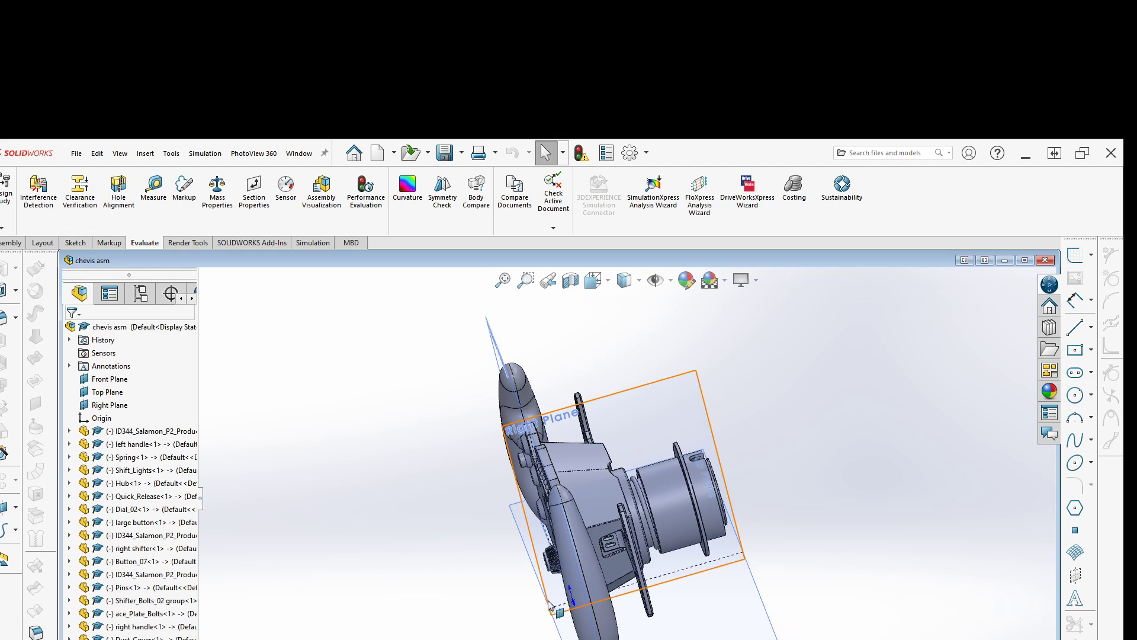
pyautogui.moveTo(450, 639); pyautogui.dragTo(465, 559, button='middle')
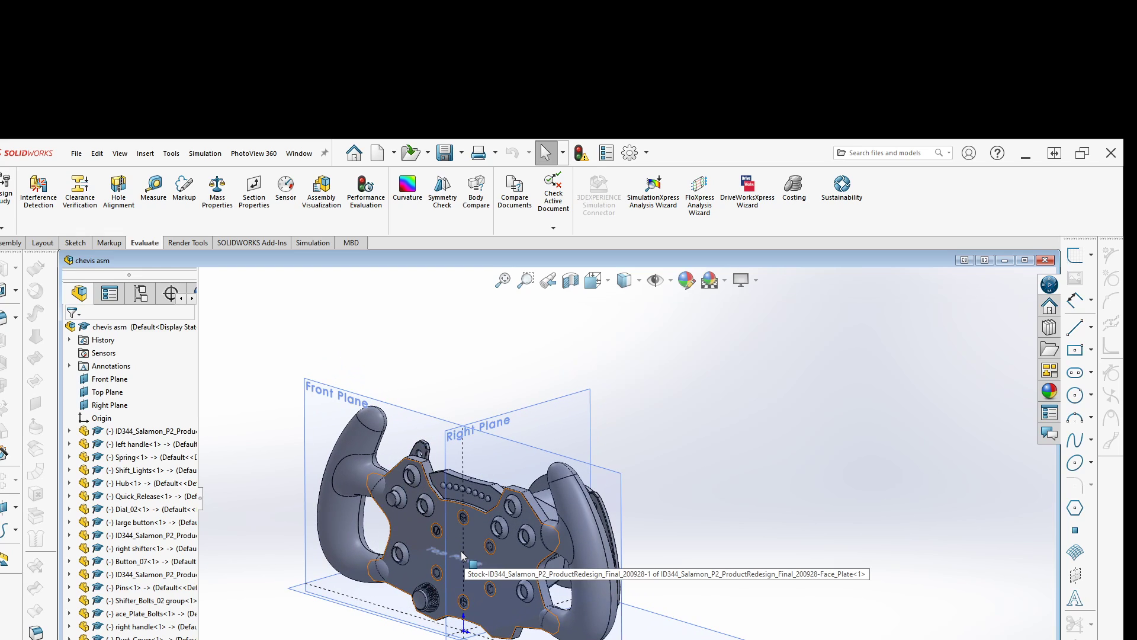
pyautogui.click(463, 555)
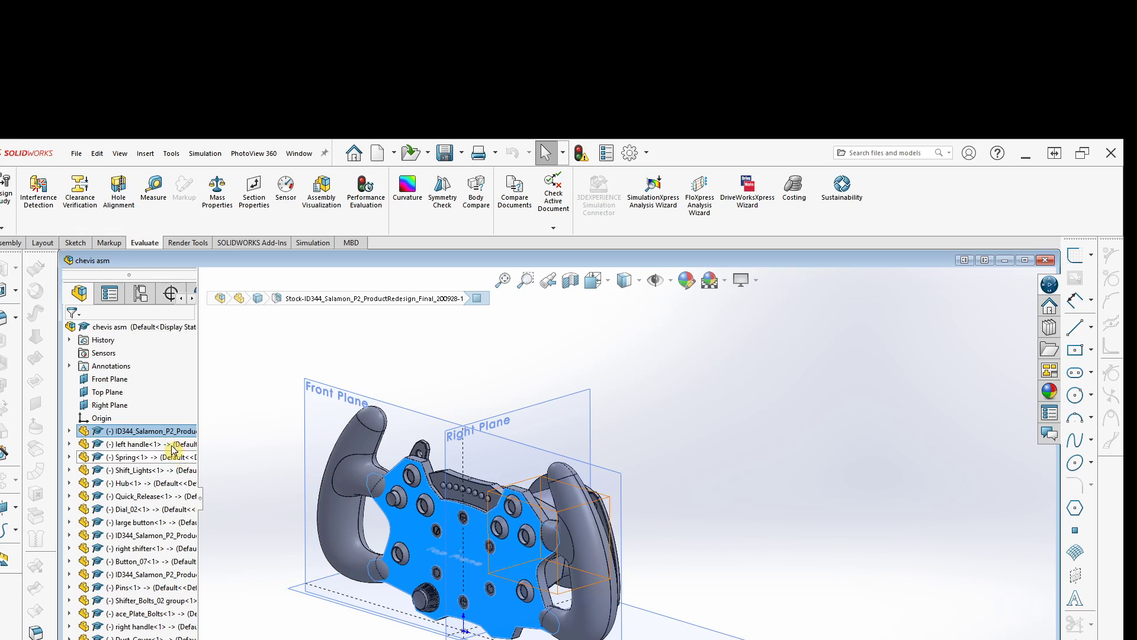
pyautogui.rightClick(150, 439)
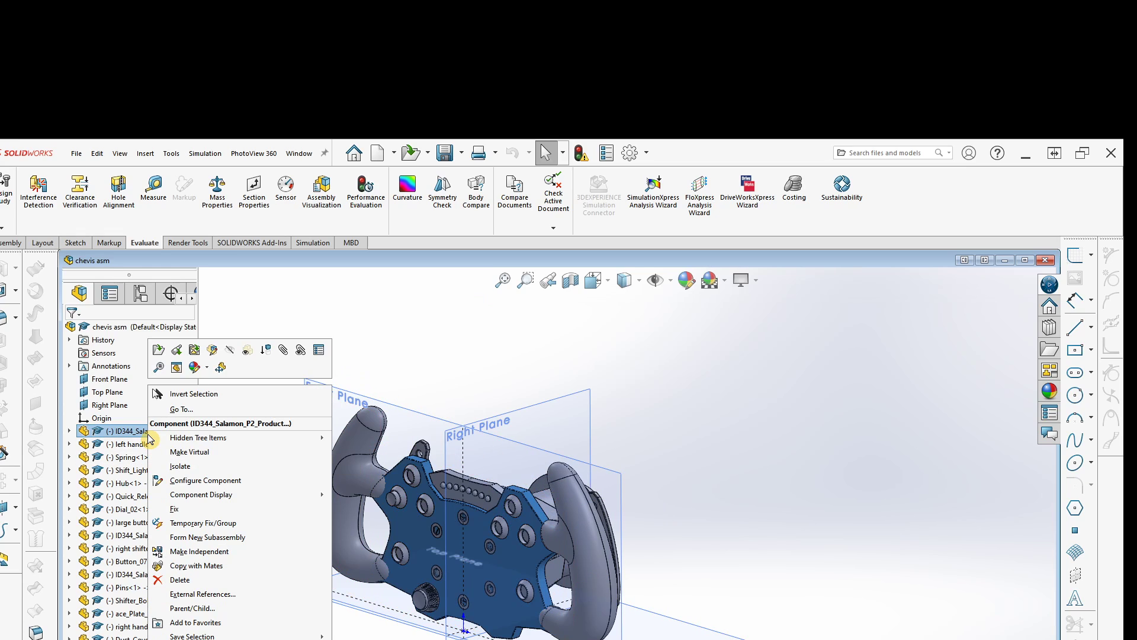
pyautogui.click(175, 509)
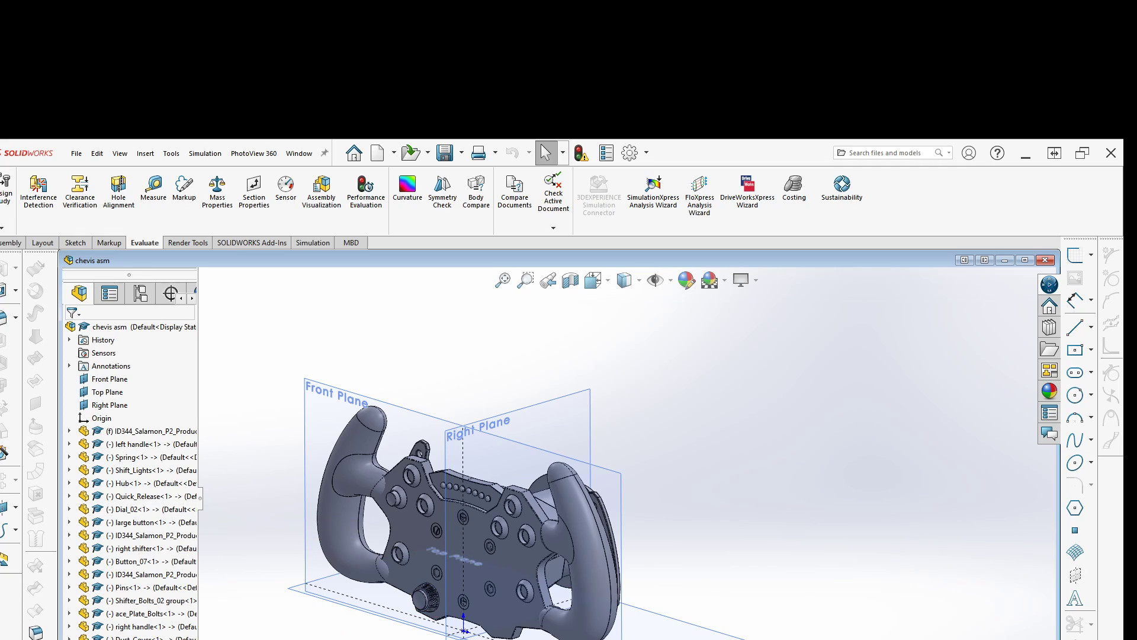
# Pull the Quick_Release component off the back of the steering wheel and leave it in free space
pyautogui.moveTo(450, 616); pyautogui.dragTo(335, 616, button='middle')
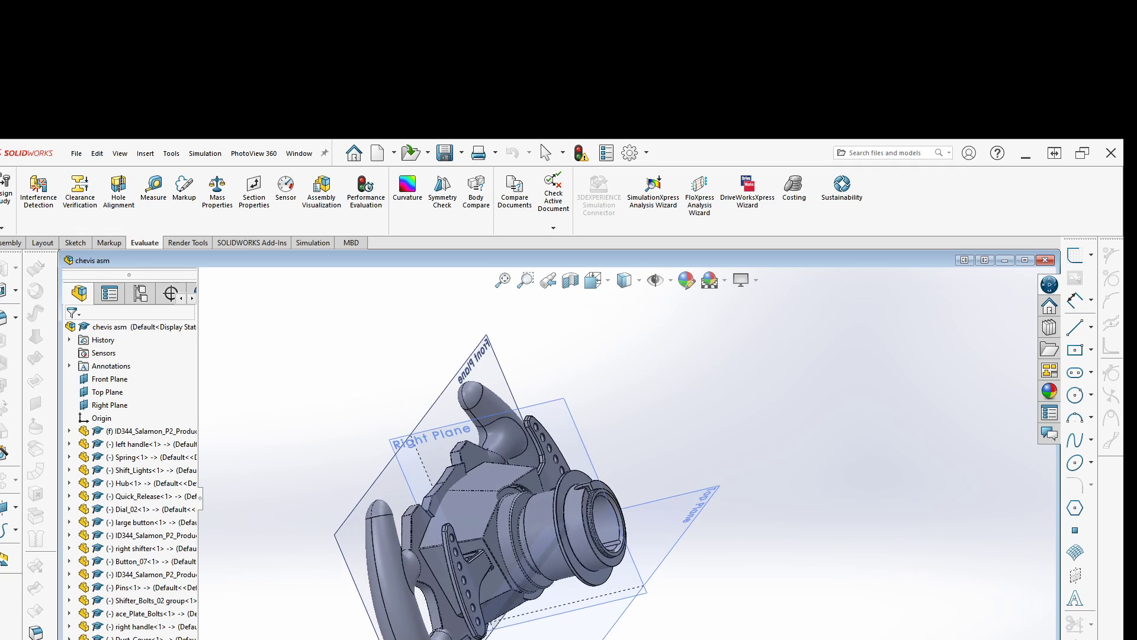
pyautogui.moveTo(509, 593); pyautogui.dragTo(578, 548, button='middle')
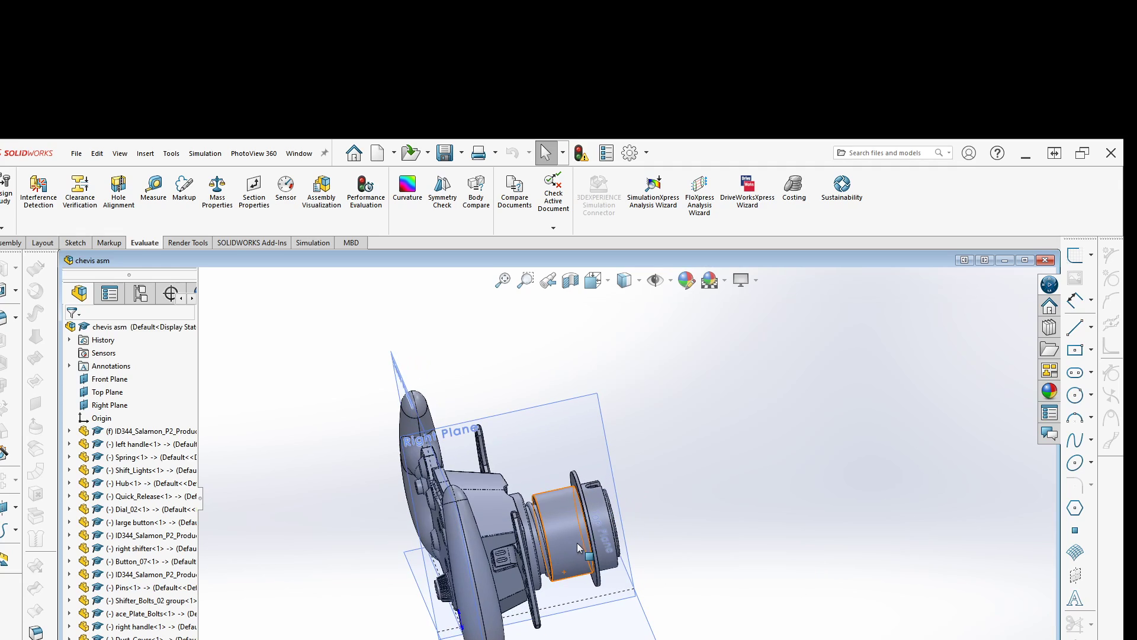
pyautogui.click(577, 542)
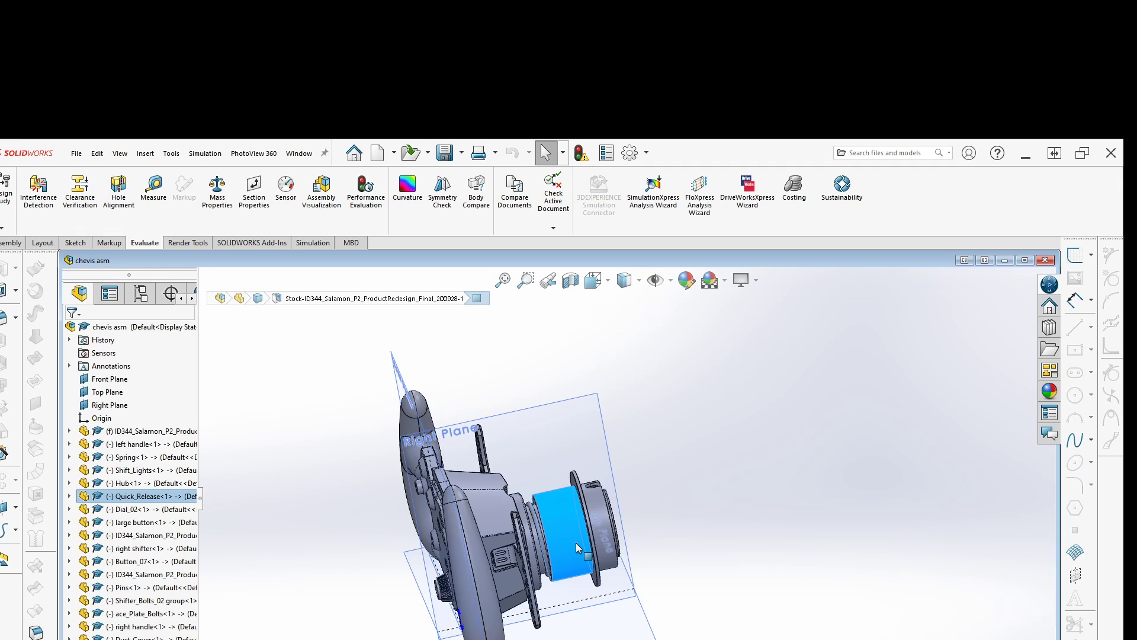
pyautogui.moveTo(575, 542); pyautogui.dragTo(869, 462)
pyautogui.moveTo(734, 504); pyautogui.dragTo(819, 570, button='middle')
pyautogui.moveTo(806, 386); pyautogui.dragTo(658, 328)
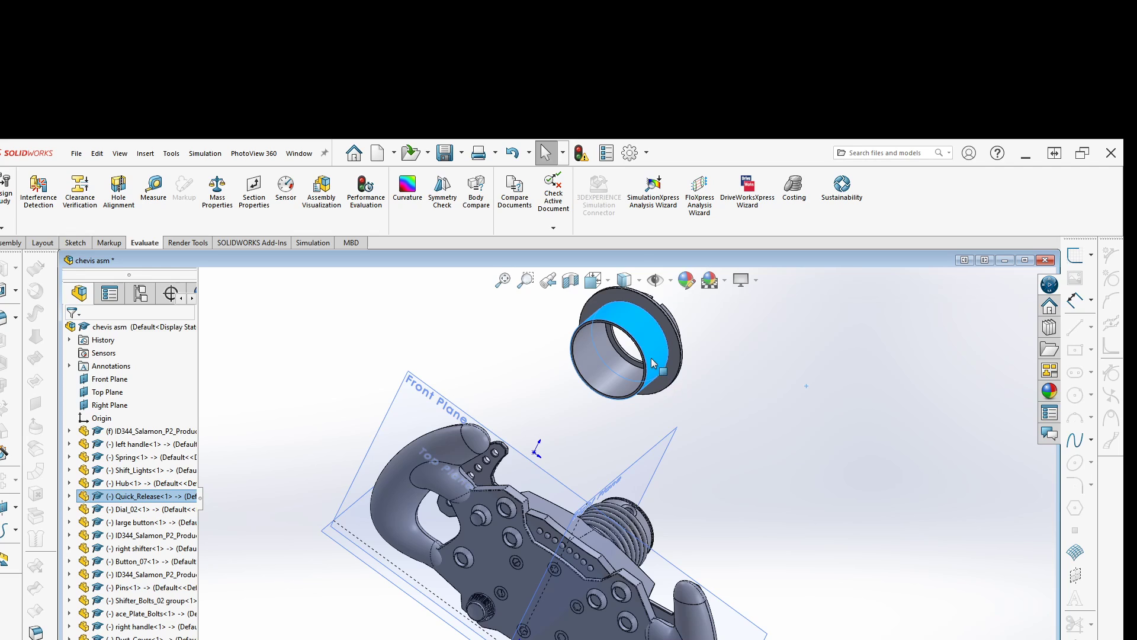
pyautogui.hotkey('ctrl', 'z')
pyautogui.moveTo(824, 484); pyautogui.dragTo(687, 459, button='middle')
pyautogui.press('Escape')
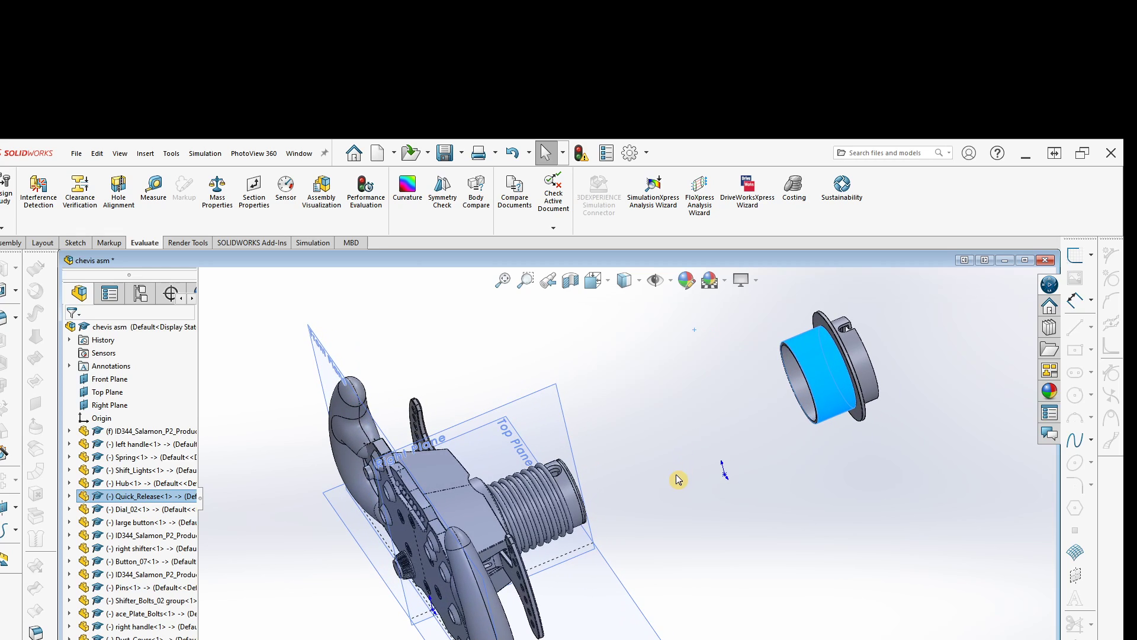
# Hide every component of the assembly except the fixed Face_Plate
pyautogui.click(141, 446)
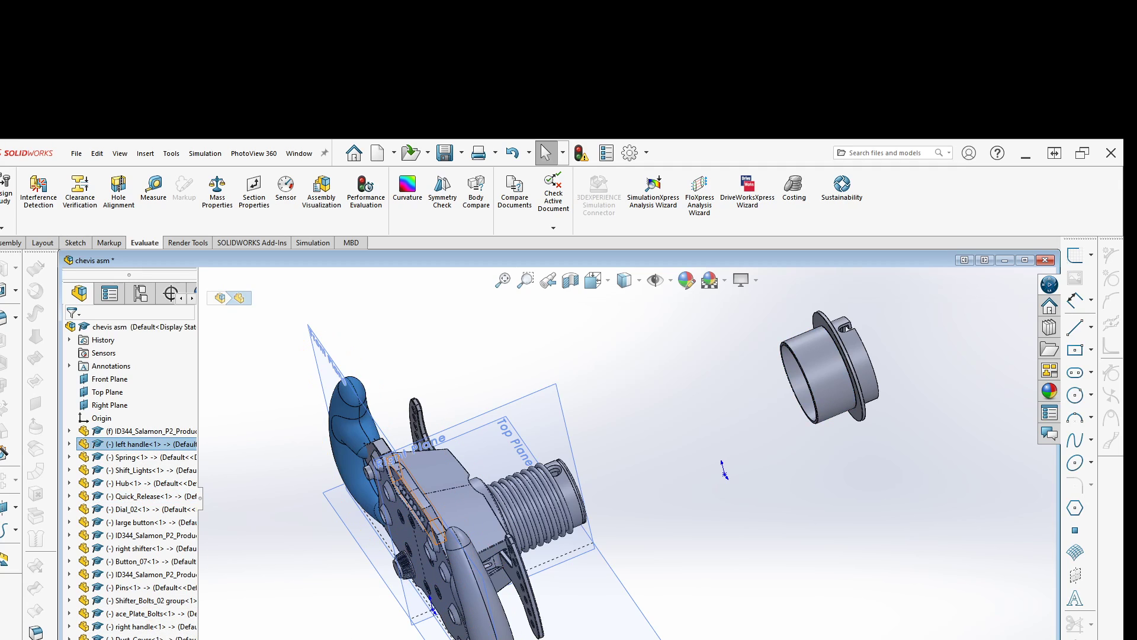
pyautogui.keyDown('shift'); pyautogui.click(159, 639); pyautogui.keyUp('shift')
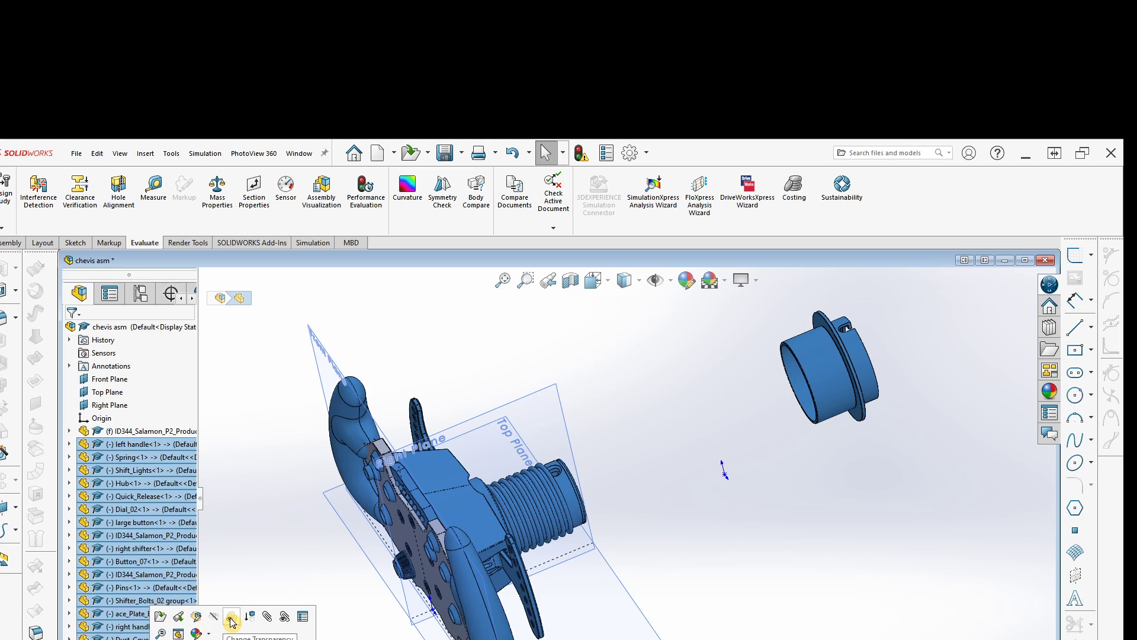
pyautogui.rightClick(171, 445)
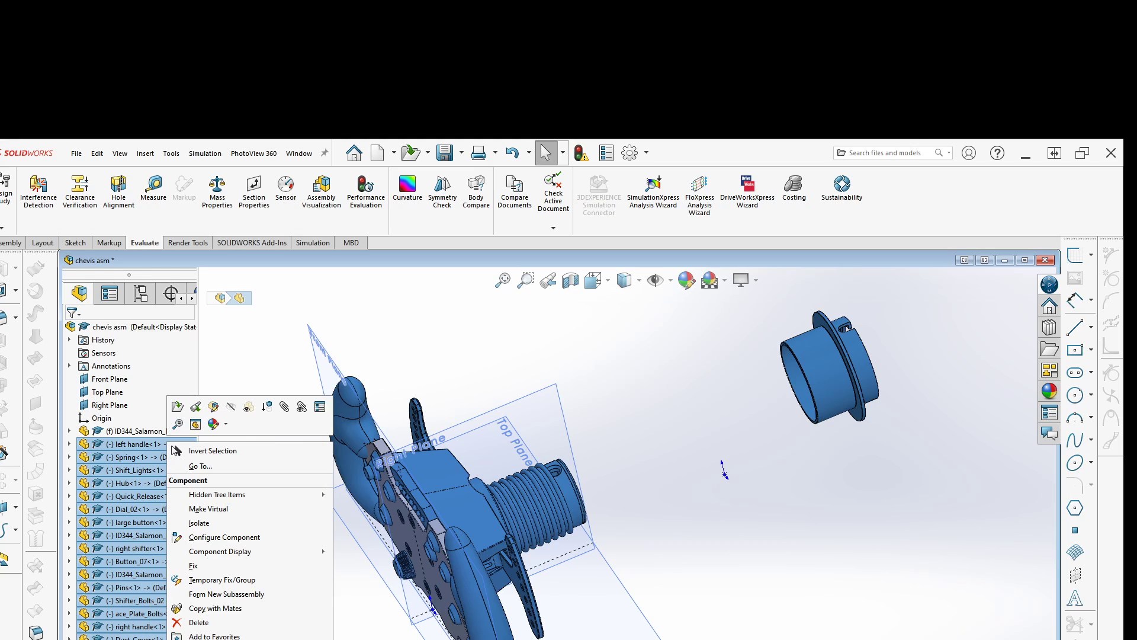
pyautogui.click(232, 410)
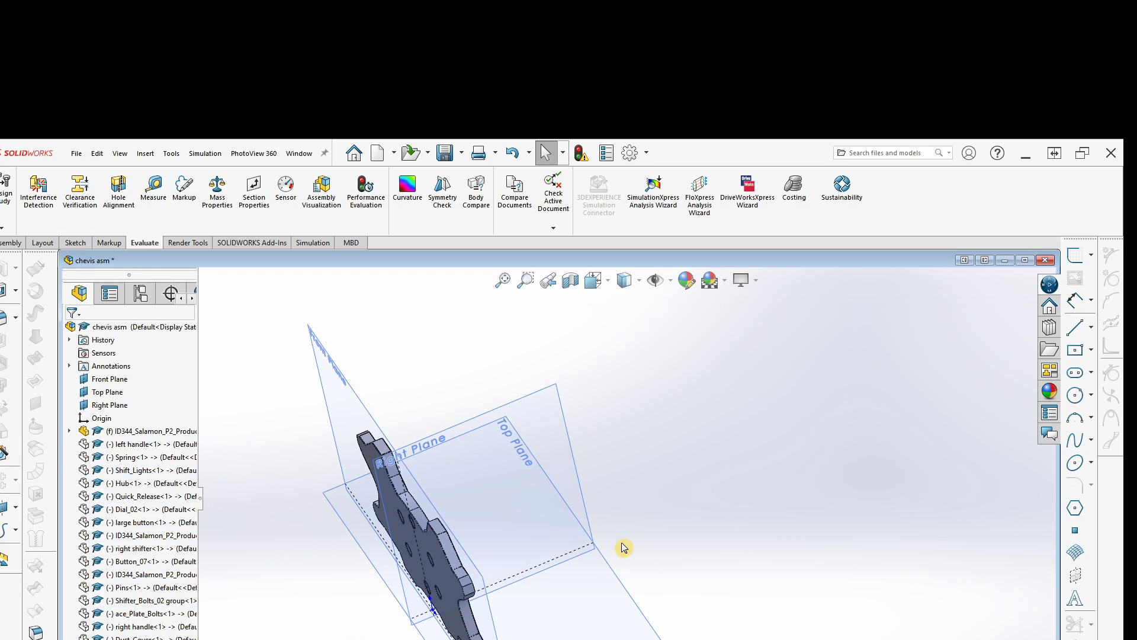
pyautogui.moveTo(202, 505); pyautogui.dragTo(261, 504)
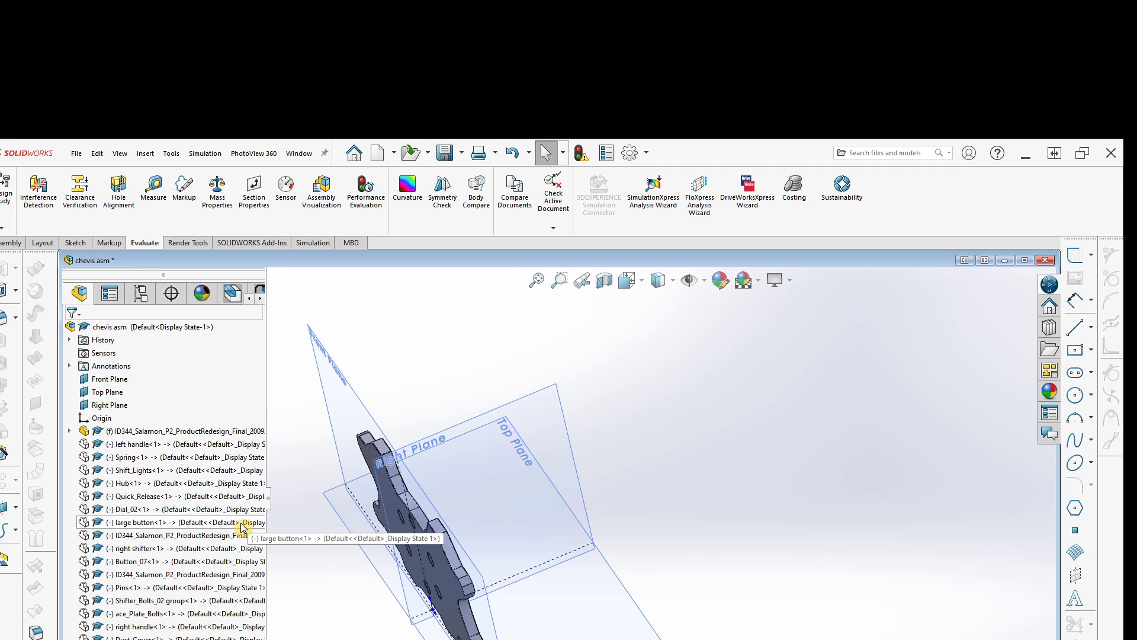
# Identify the Hub among the hidden components and make it visible next to the face plate
pyautogui.click(170, 549)
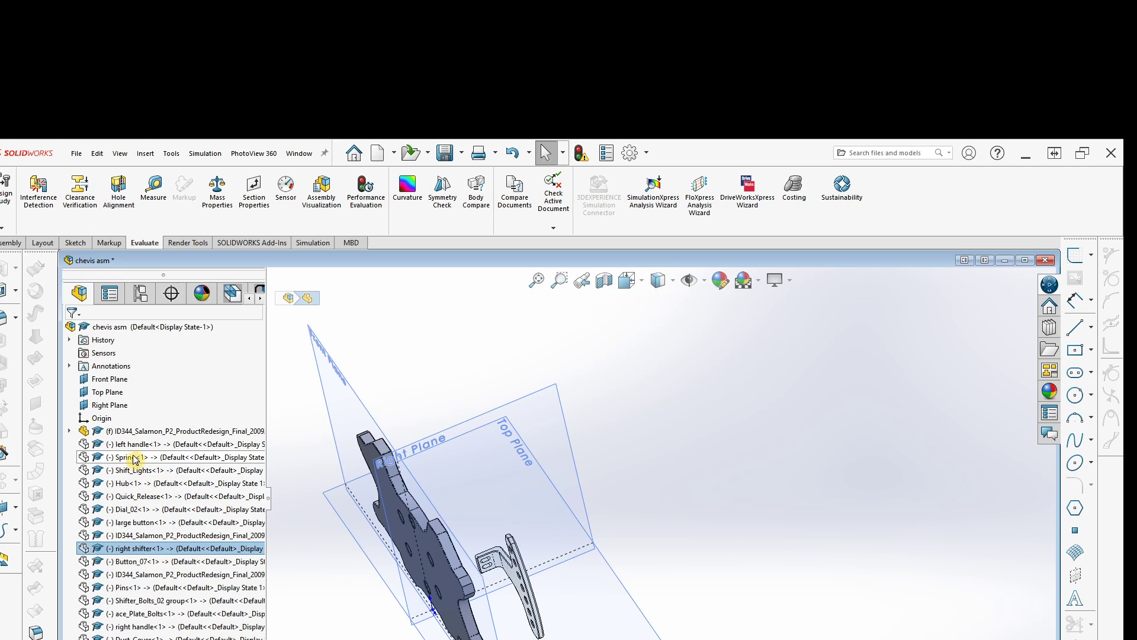
pyautogui.click(134, 445)
pyautogui.click(146, 458)
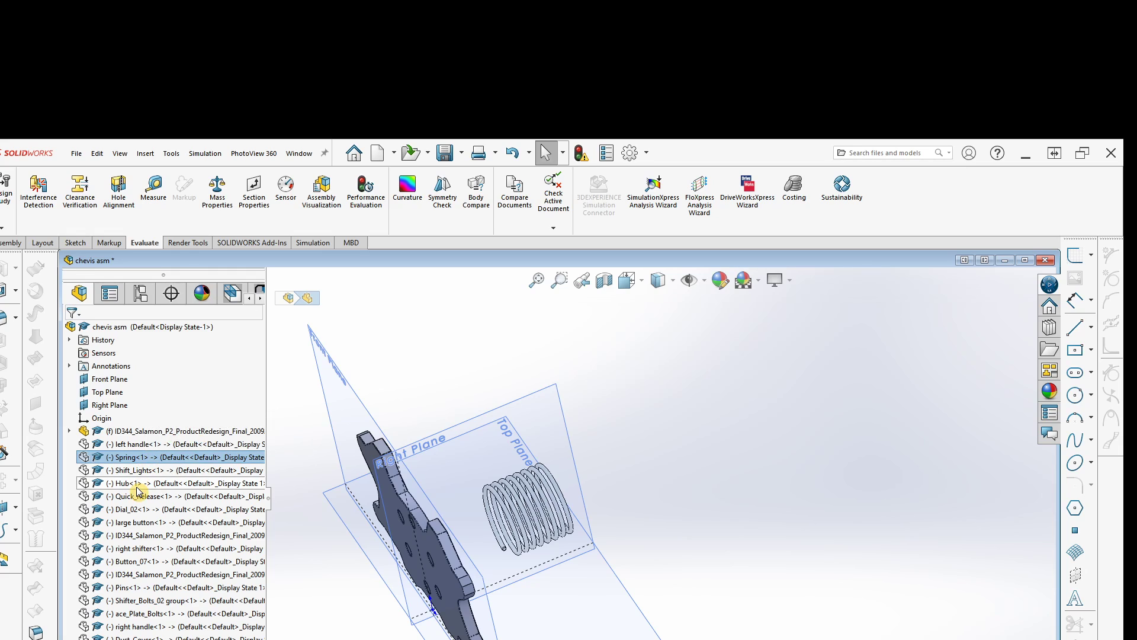
pyautogui.click(138, 484)
pyautogui.moveTo(583, 517); pyautogui.dragTo(536, 379, button='middle')
pyautogui.rightClick(198, 485)
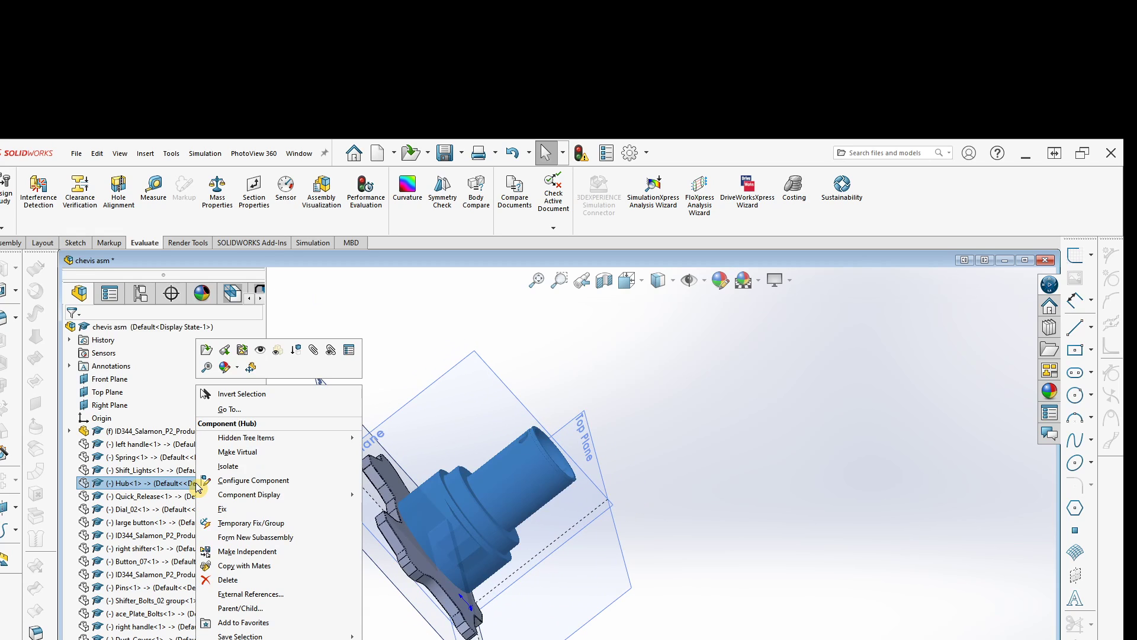
pyautogui.click(259, 353)
# Pull the Hub away from the back of the face plate into free space
pyautogui.moveTo(628, 592); pyautogui.dragTo(705, 567, button='middle')
pyautogui.moveTo(610, 478); pyautogui.dragTo(817, 406)
pyautogui.moveTo(818, 406); pyautogui.dragTo(690, 557, button='middle')
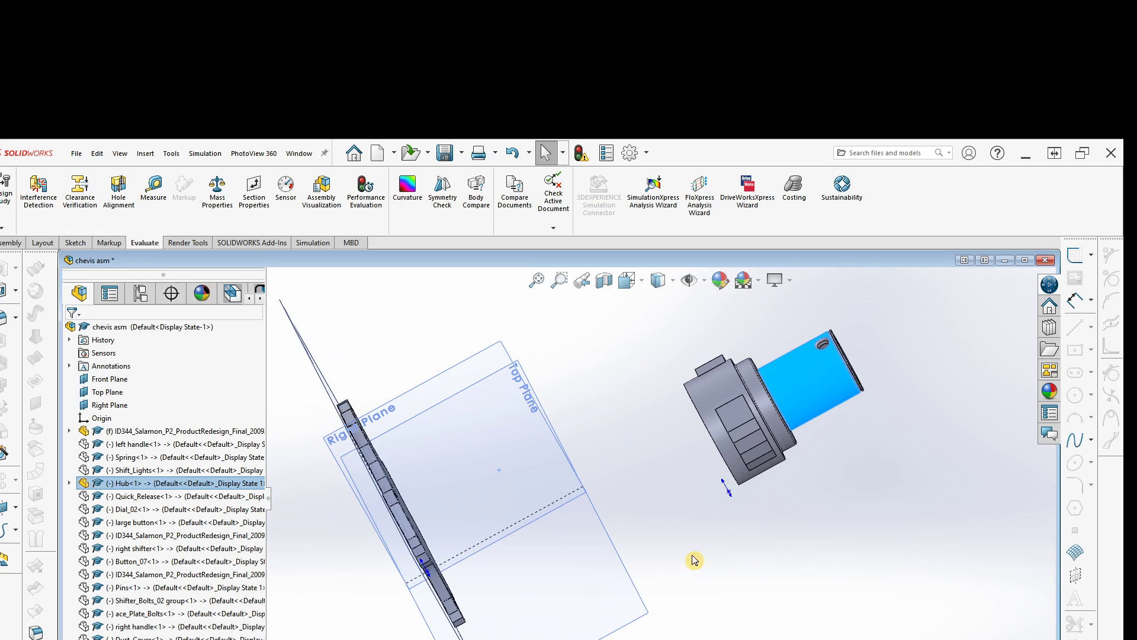
# Show the Hub's own Front, Top and Right planes in the assembly
pyautogui.click(70, 483)
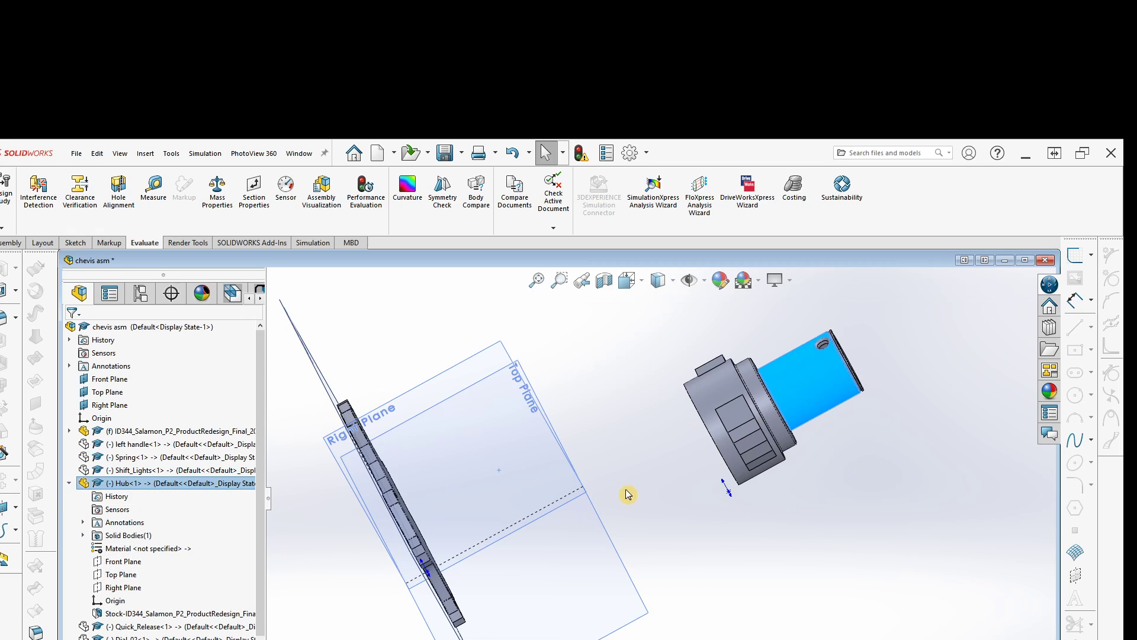
pyautogui.moveTo(627, 494); pyautogui.dragTo(606, 472, button='middle')
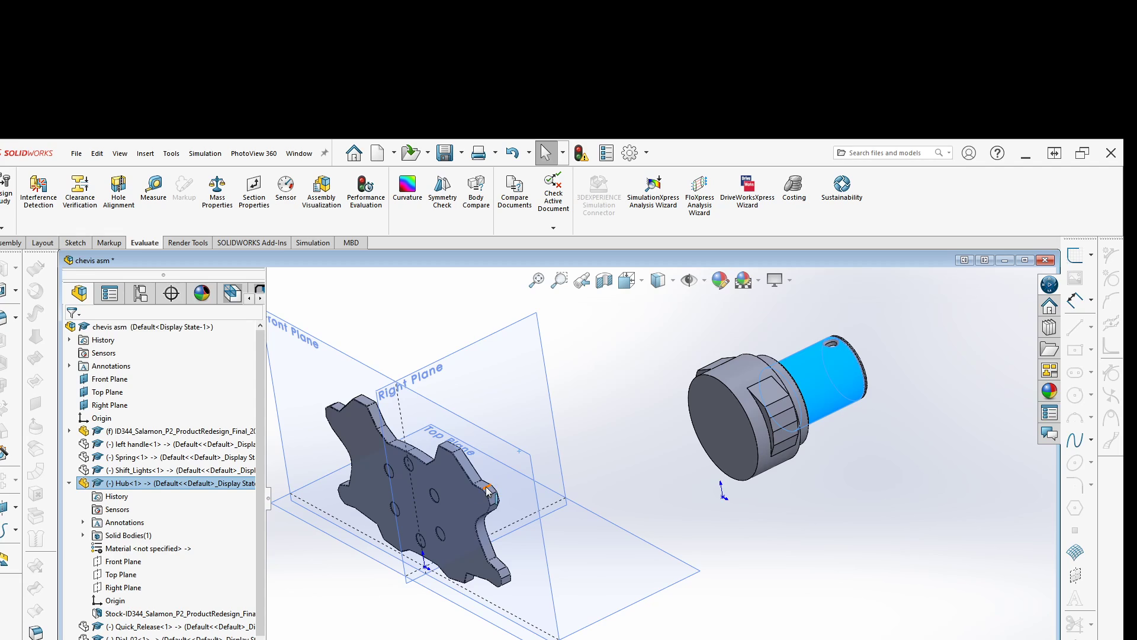
pyautogui.keyDown('ctrl'); pyautogui.moveTo(488, 488); pyautogui.dragTo(547, 515, button='middle'); pyautogui.keyUp('ctrl')
pyautogui.click(114, 561)
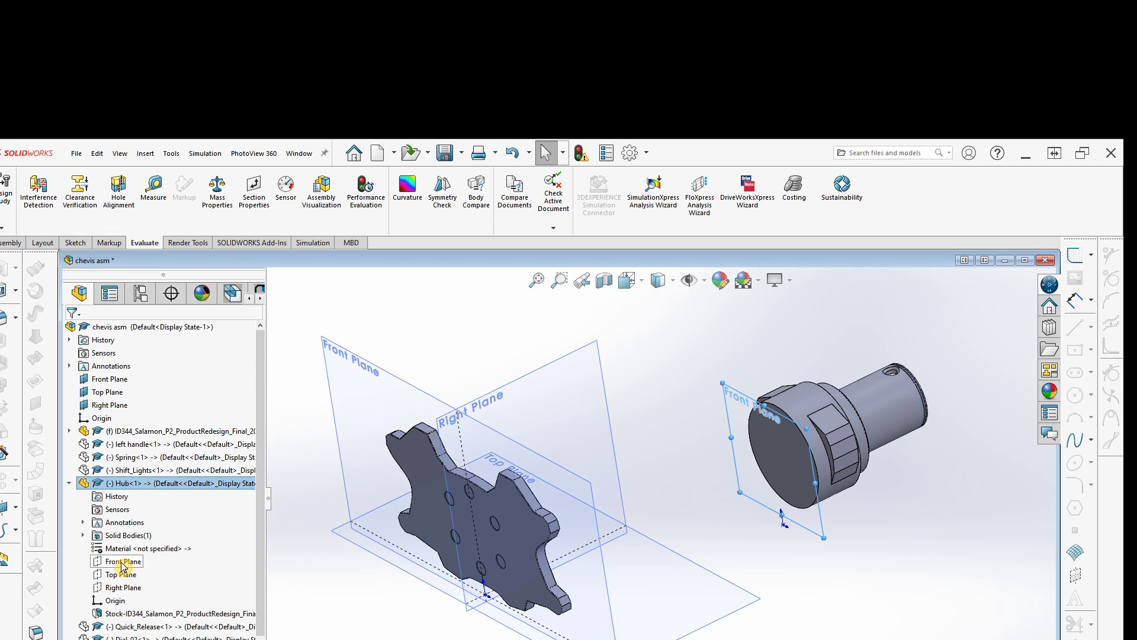
pyautogui.keyDown('shift'); pyautogui.click(126, 587); pyautogui.keyUp('shift')
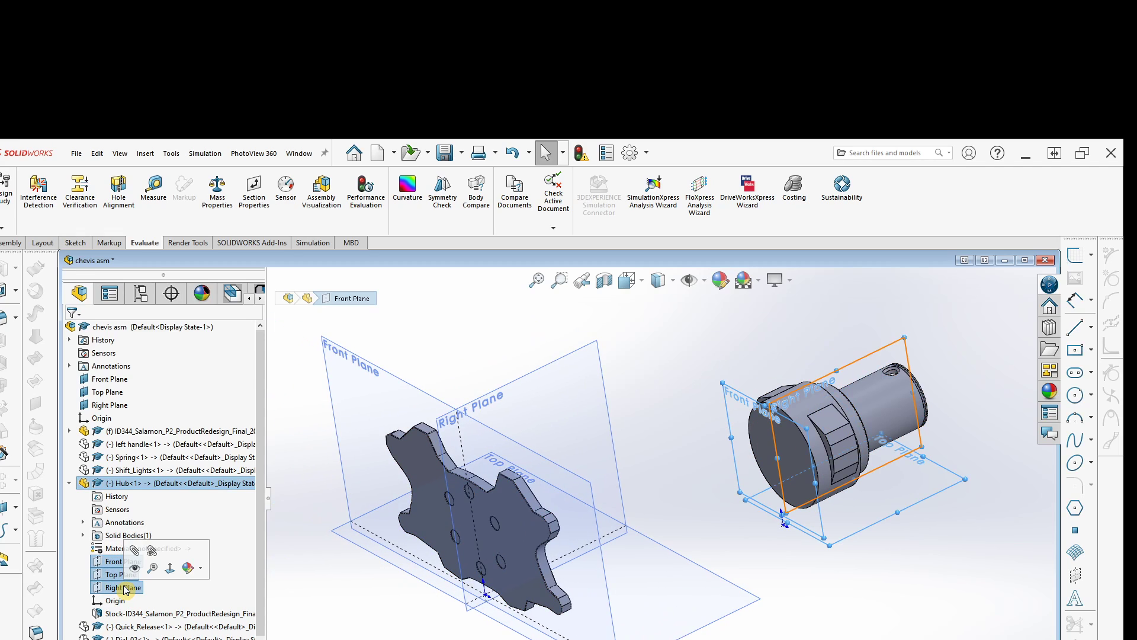
pyautogui.click(780, 540)
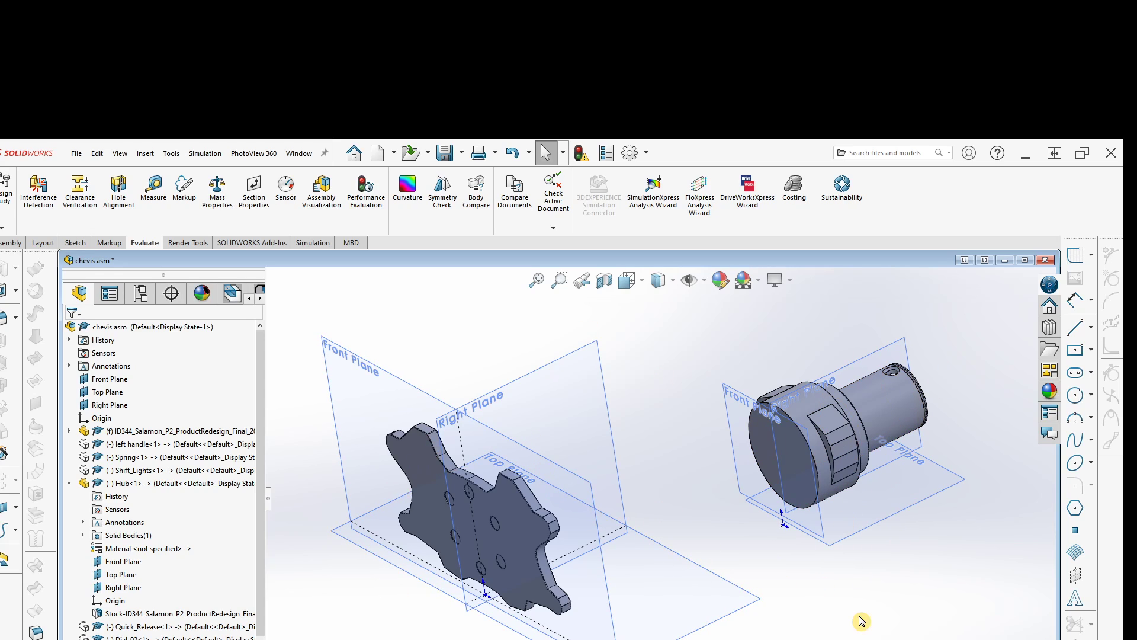
# Move the unconstrained Hub around in free space and leave it closer to the back of the face plate
pyautogui.moveTo(863, 612); pyautogui.dragTo(846, 365, button='middle')
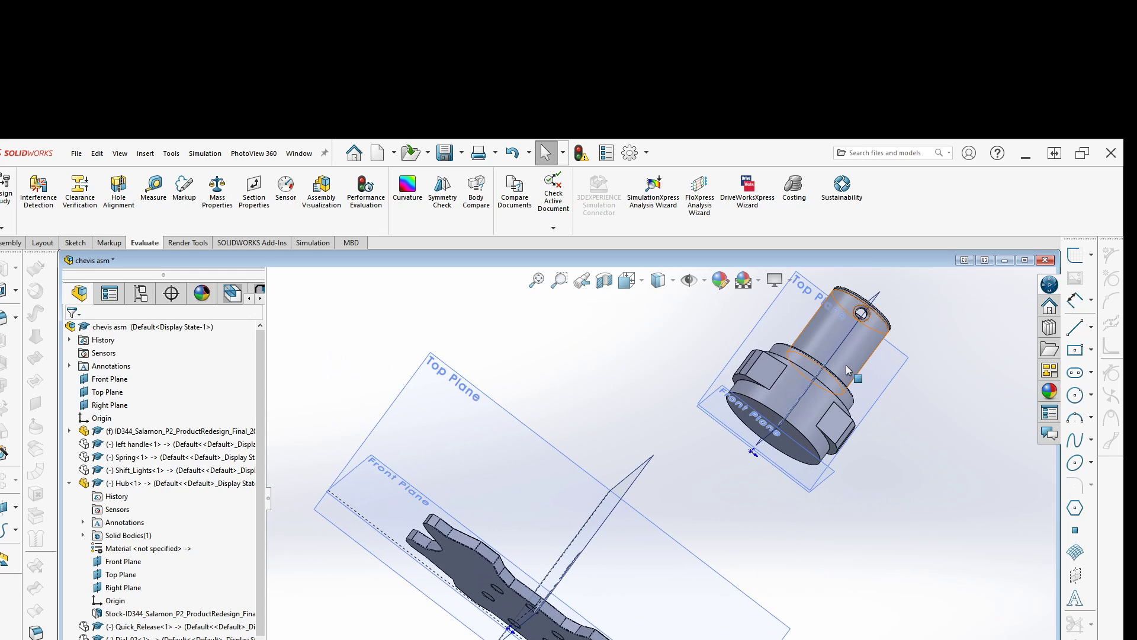
pyautogui.click(840, 354)
pyautogui.moveTo(840, 354); pyautogui.dragTo(862, 322)
pyautogui.moveTo(854, 545); pyautogui.dragTo(756, 555, button='middle')
pyautogui.click(756, 555)
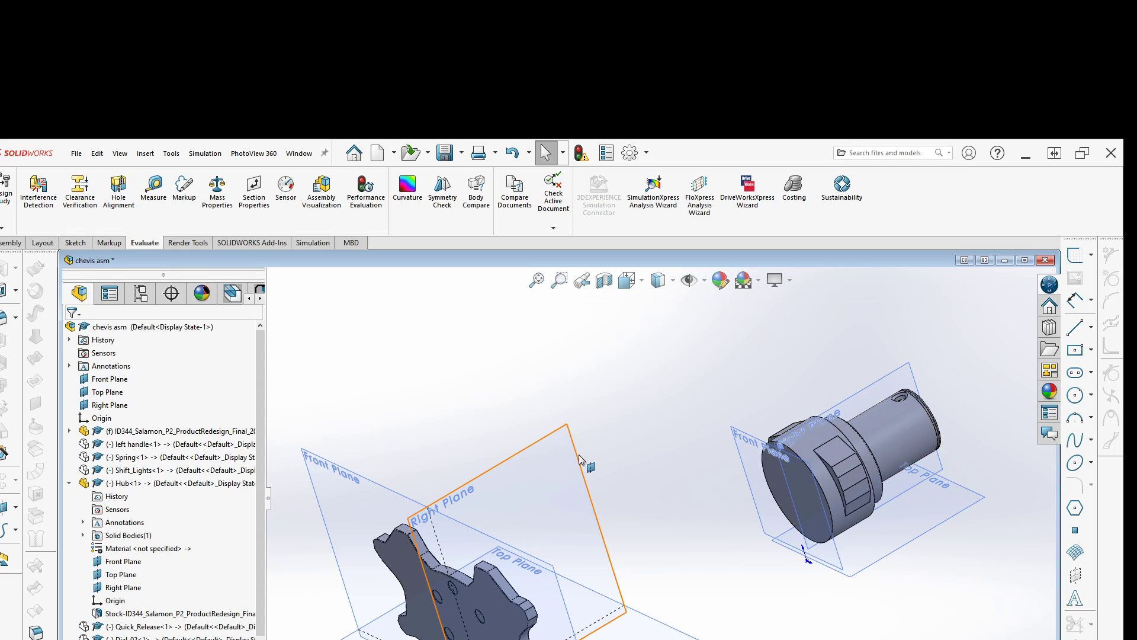
pyautogui.moveTo(595, 462); pyautogui.dragTo(733, 467, button='middle')
pyautogui.moveTo(765, 524); pyautogui.dragTo(800, 517, button='middle')
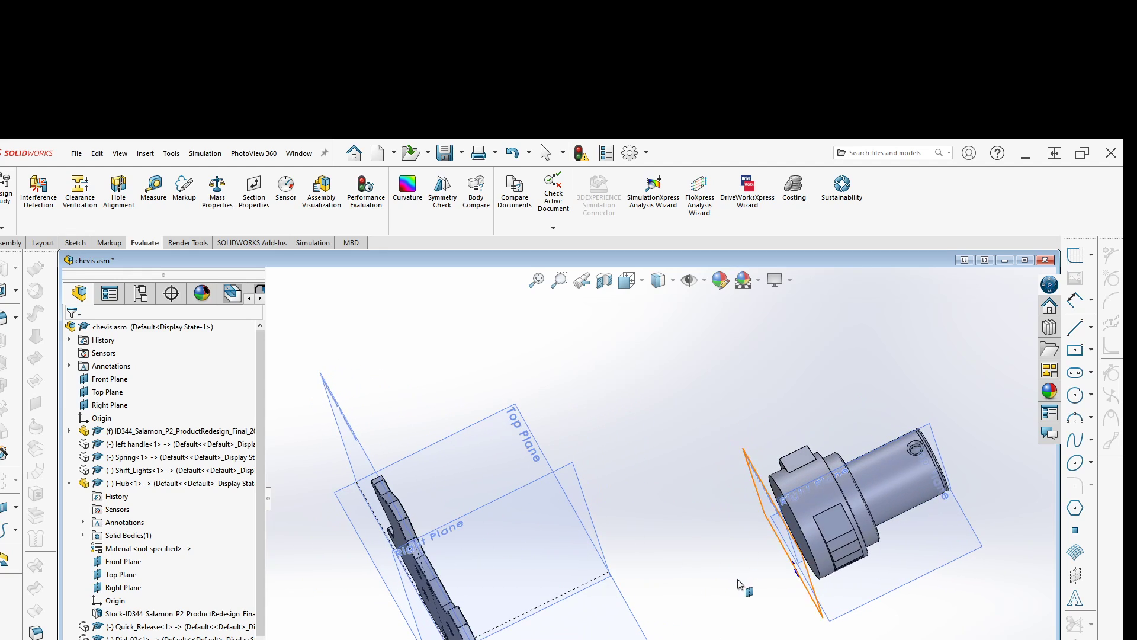
pyautogui.click(809, 515)
pyautogui.moveTo(808, 515); pyautogui.dragTo(687, 476)
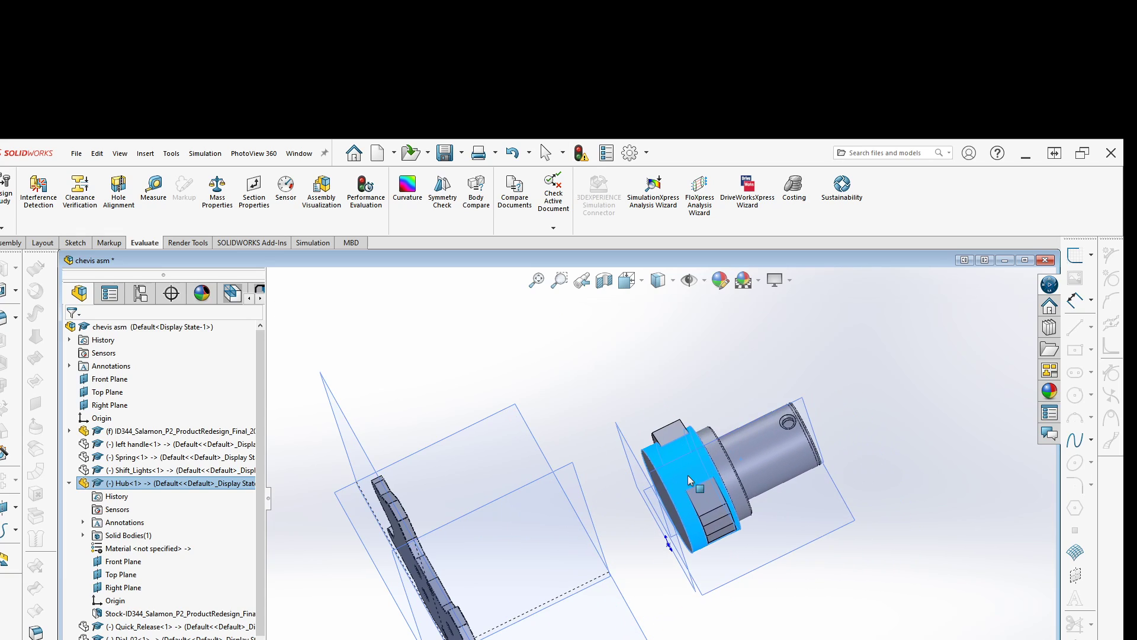
pyautogui.moveTo(525, 583); pyautogui.dragTo(746, 568, button='middle')
pyautogui.click(761, 605)
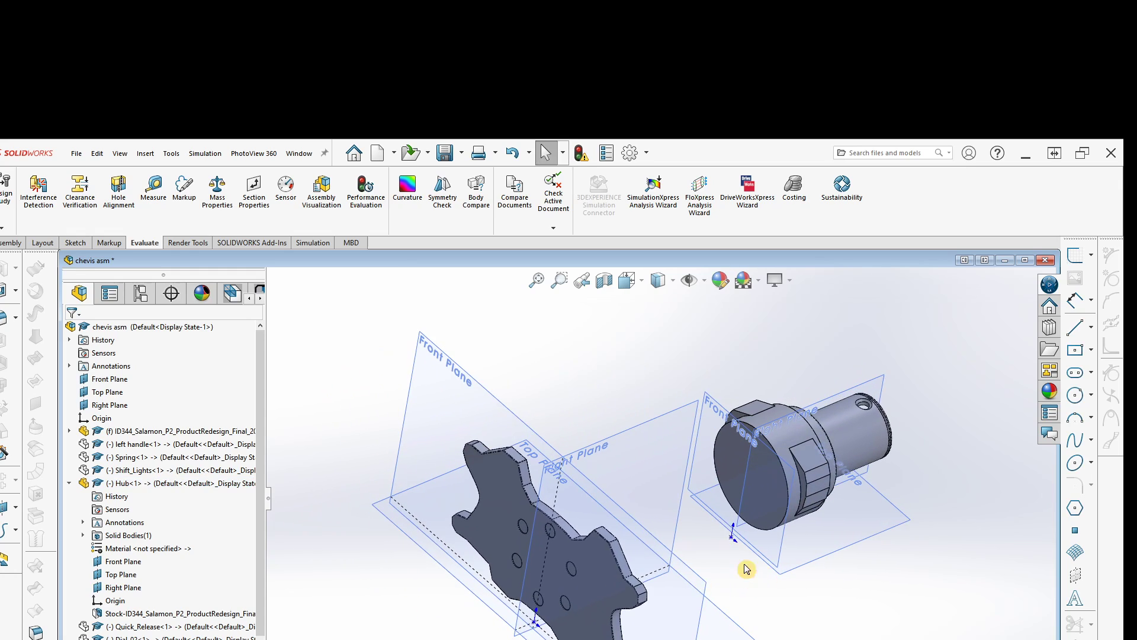
# Add a coincident mate between the Hub's Front Plane and the assembly's Front Plane
pyautogui.click(711, 406)
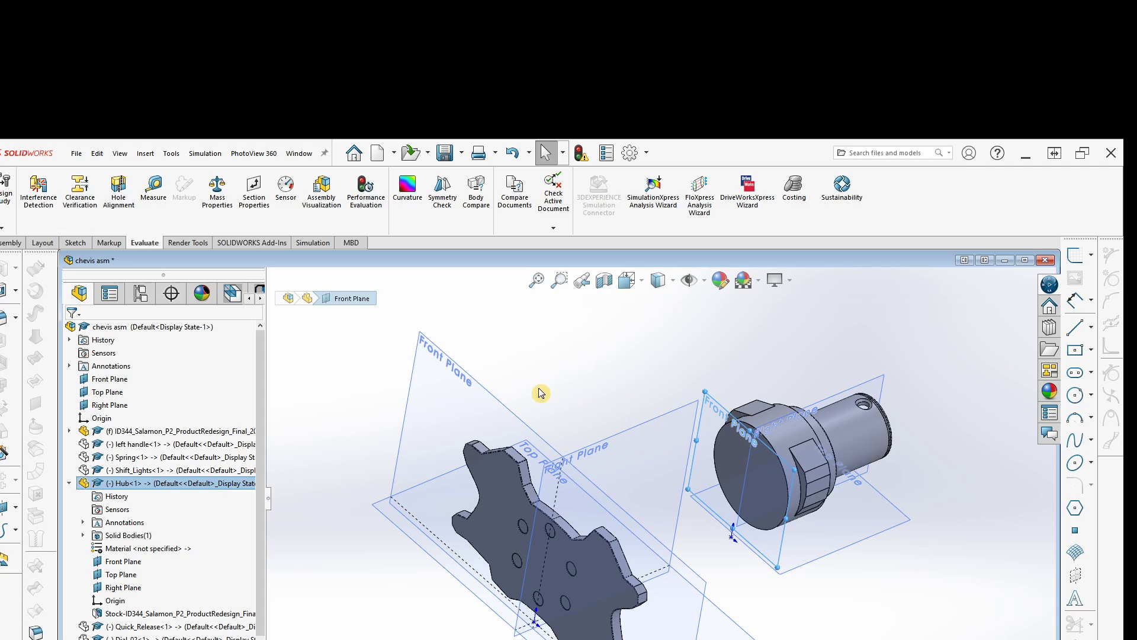
pyautogui.keyDown('ctrl'); pyautogui.click(514, 411); pyautogui.keyUp('ctrl')
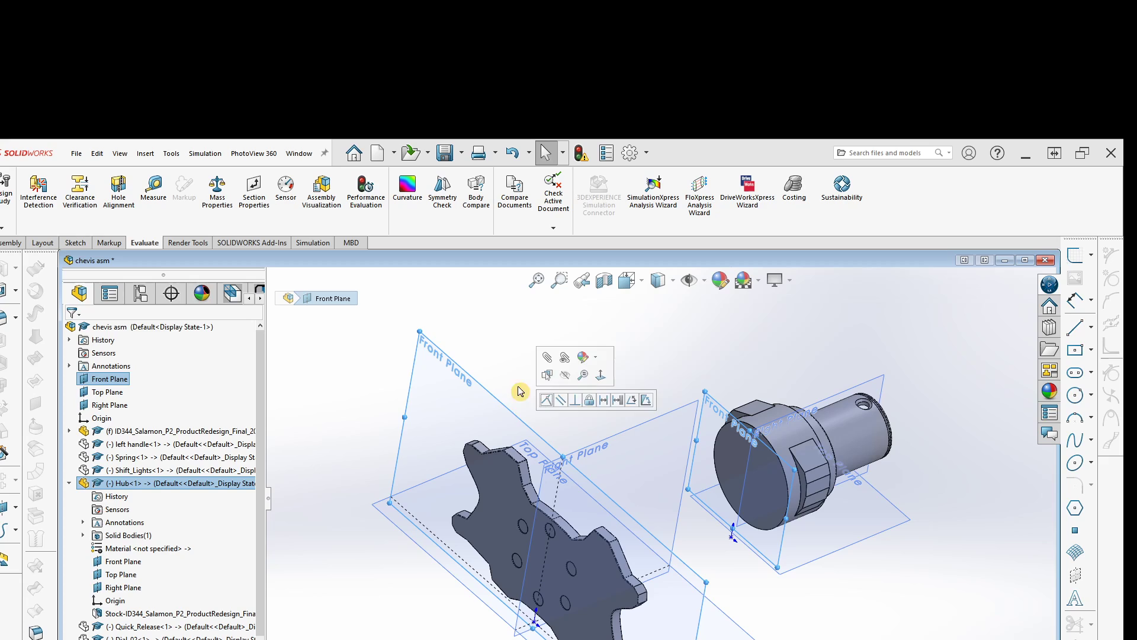
pyautogui.click(548, 358)
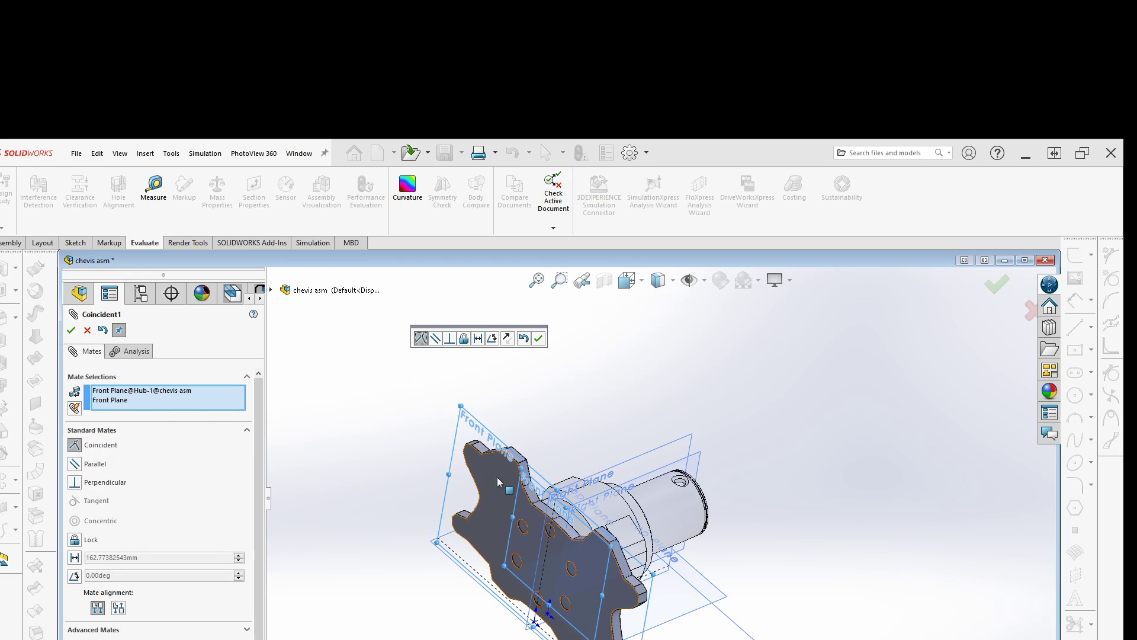
pyautogui.moveTo(552, 567); pyautogui.dragTo(471, 556, button='middle')
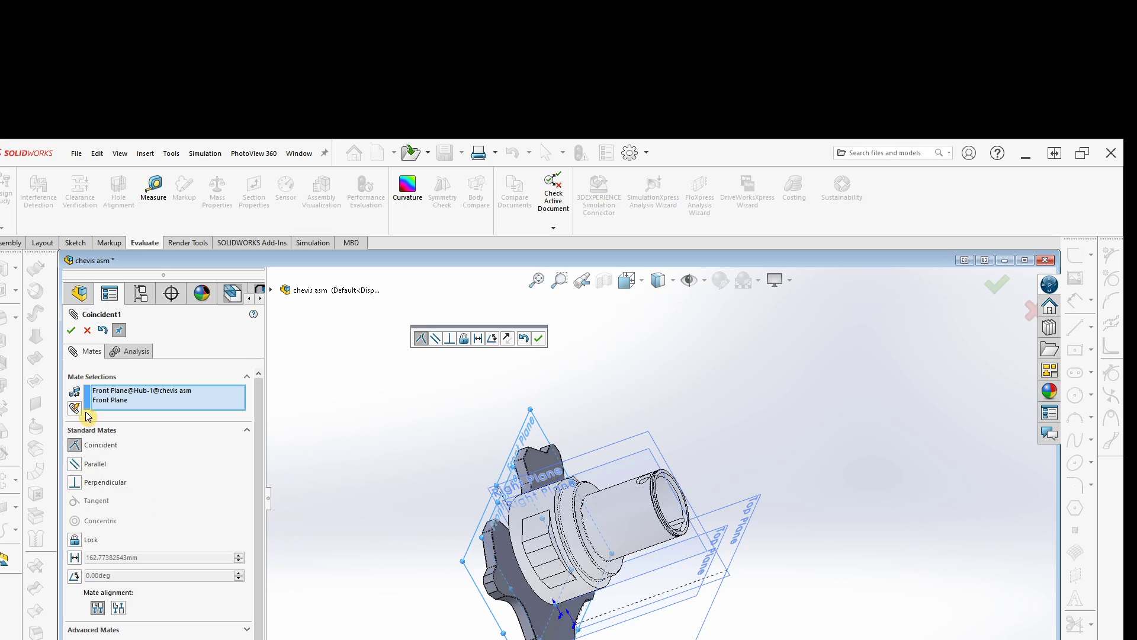
pyautogui.scroll(-6, 567, 533)
pyautogui.moveTo(474, 551); pyautogui.dragTo(514, 526, button='middle')
pyautogui.scroll(4, 335, 402)
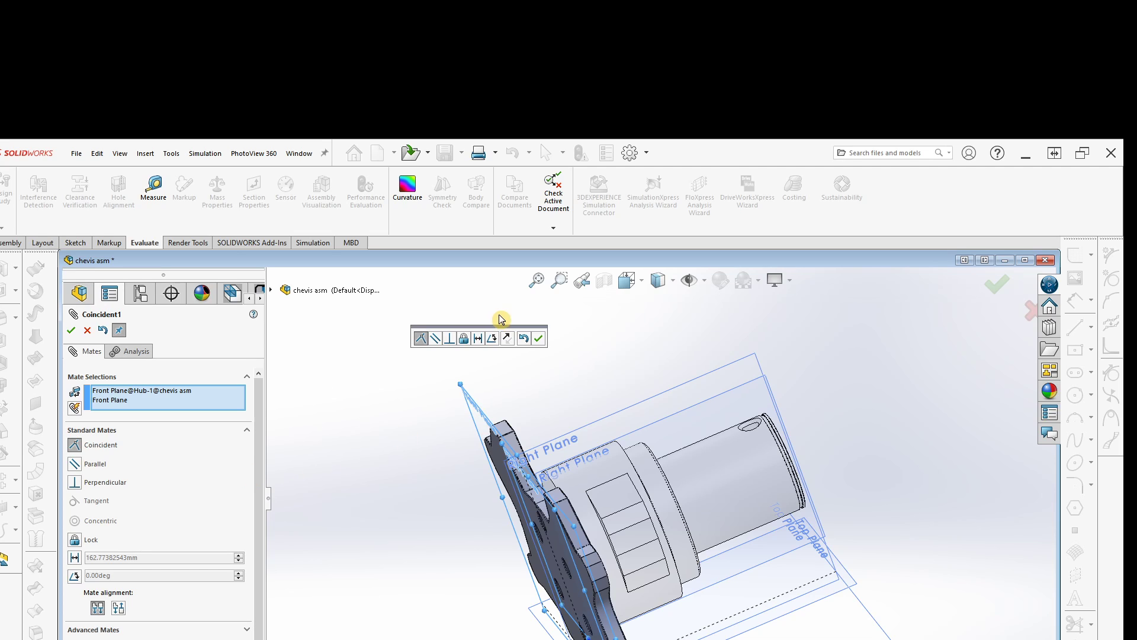
pyautogui.click(540, 339)
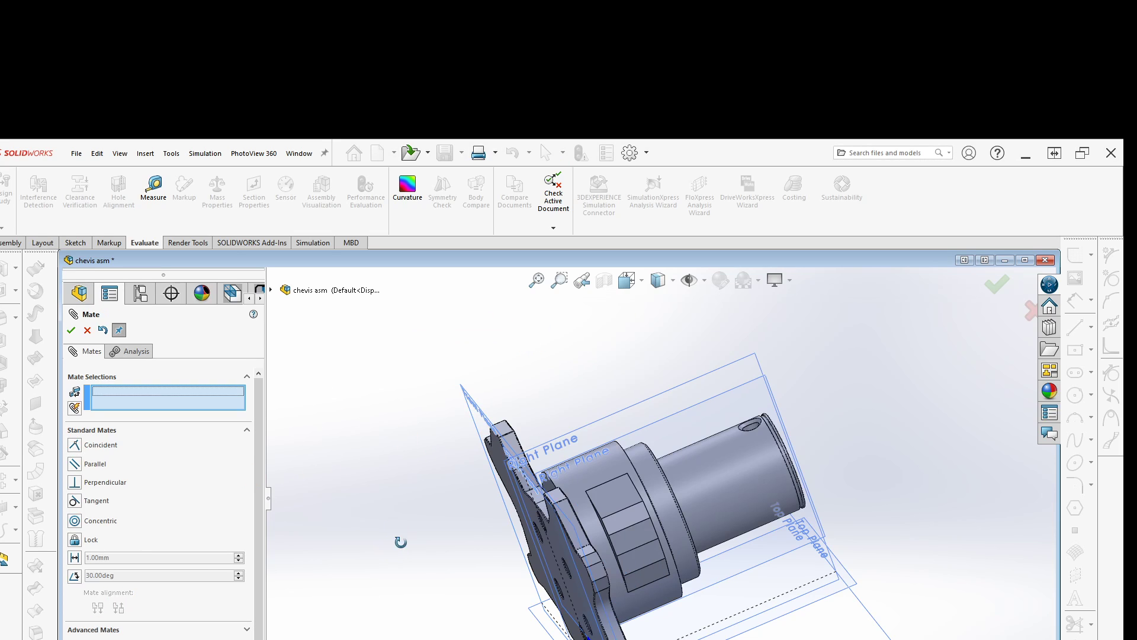
# In the top view, slide the Hub sideways along the mated plane until it roughly centers on the face plate
pyautogui.moveTo(400, 542); pyautogui.dragTo(446, 637, button='middle')
pyautogui.scroll(-5, 466, 638)
pyautogui.scroll(3, 613, 587)
pyautogui.moveTo(658, 551); pyautogui.dragTo(499, 639, button='middle')
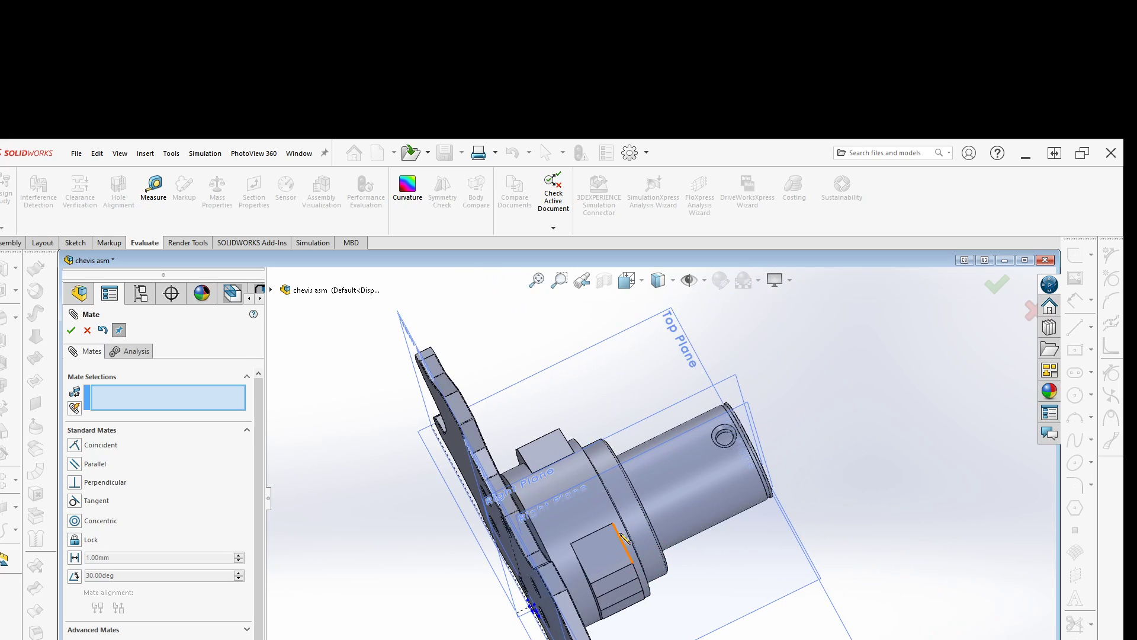
pyautogui.moveTo(623, 538); pyautogui.dragTo(580, 601, button='middle')
pyautogui.scroll(8, 630, 590)
pyautogui.moveTo(628, 573); pyautogui.dragTo(646, 591, button='middle')
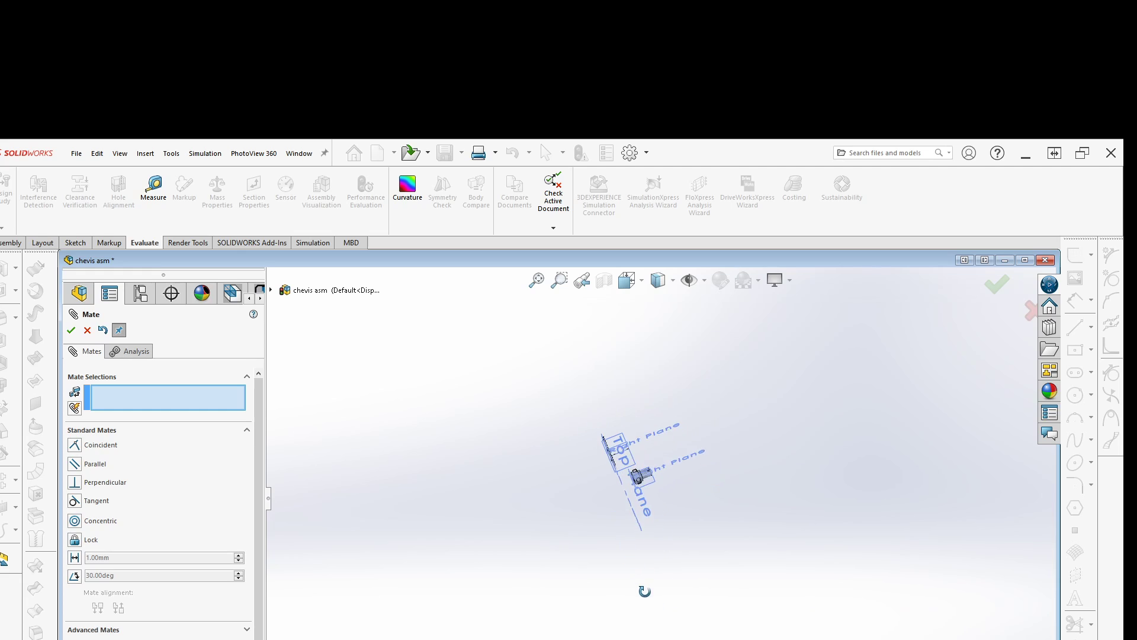
pyautogui.click(641, 280)
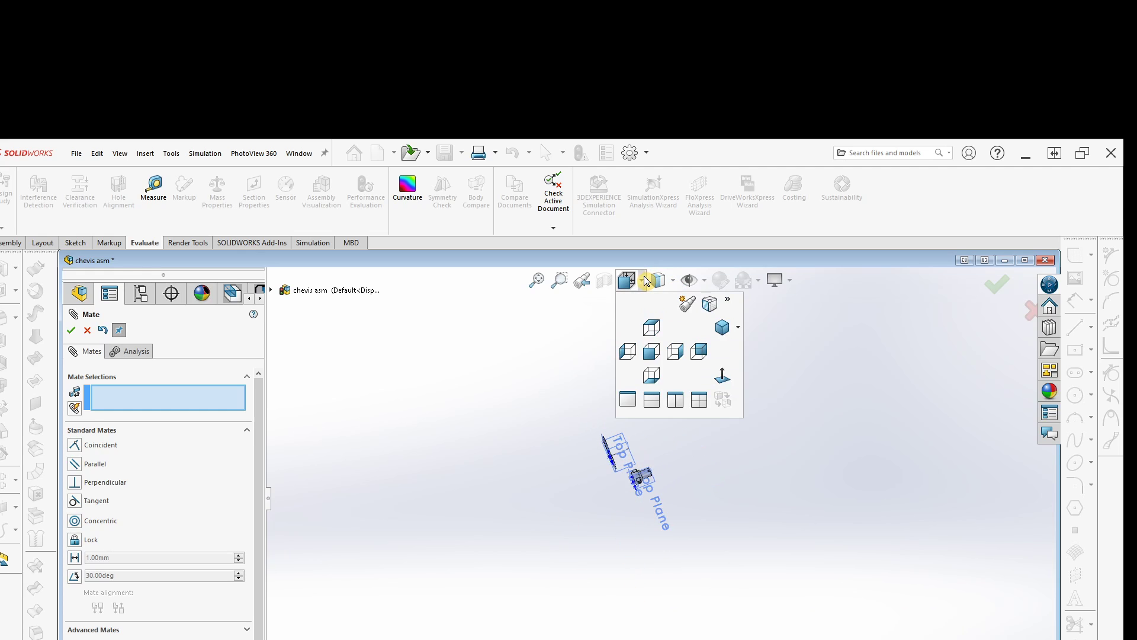
pyautogui.click(651, 345)
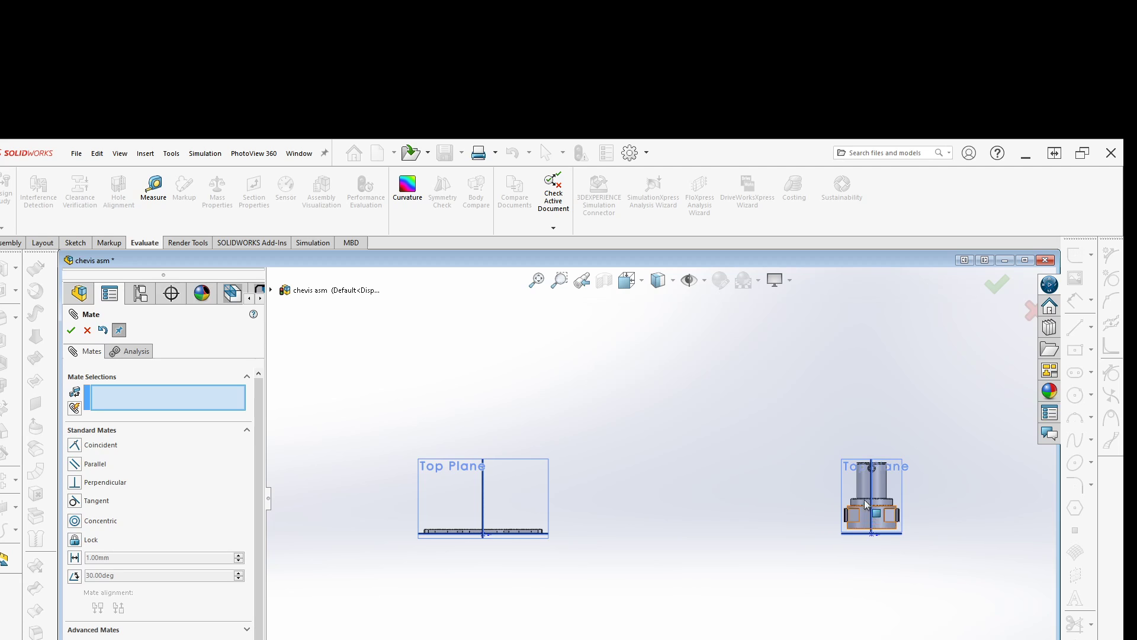
pyautogui.moveTo(868, 517); pyautogui.dragTo(477, 517)
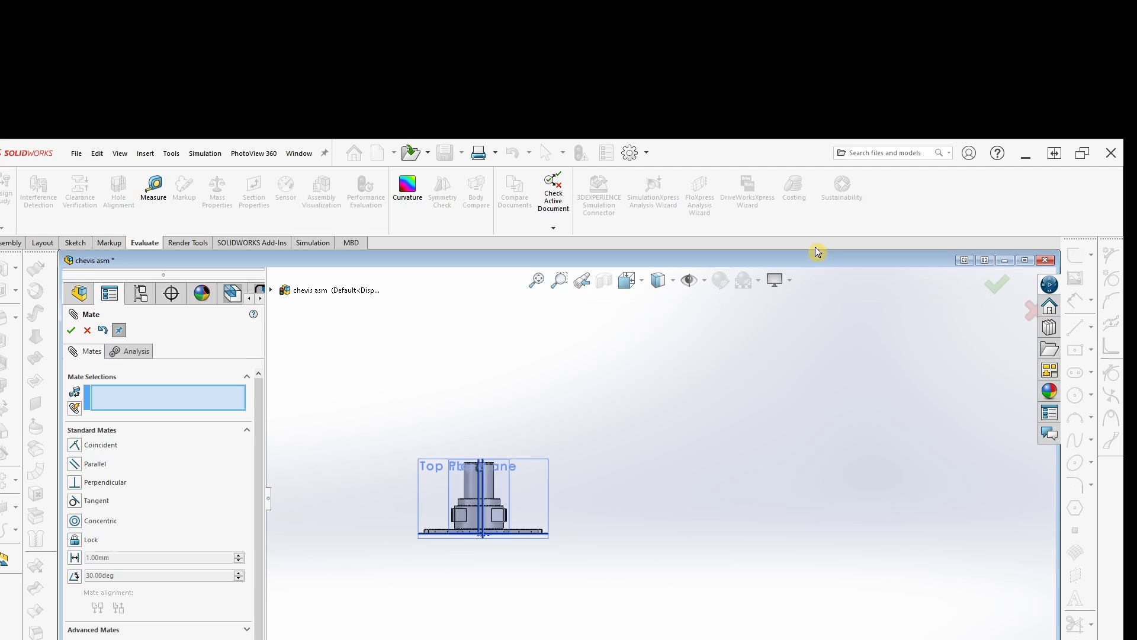
# In a side view, move the Hub vertically along the mated plane and leave it above the face plate
pyautogui.click(660, 277)
pyautogui.click(675, 352)
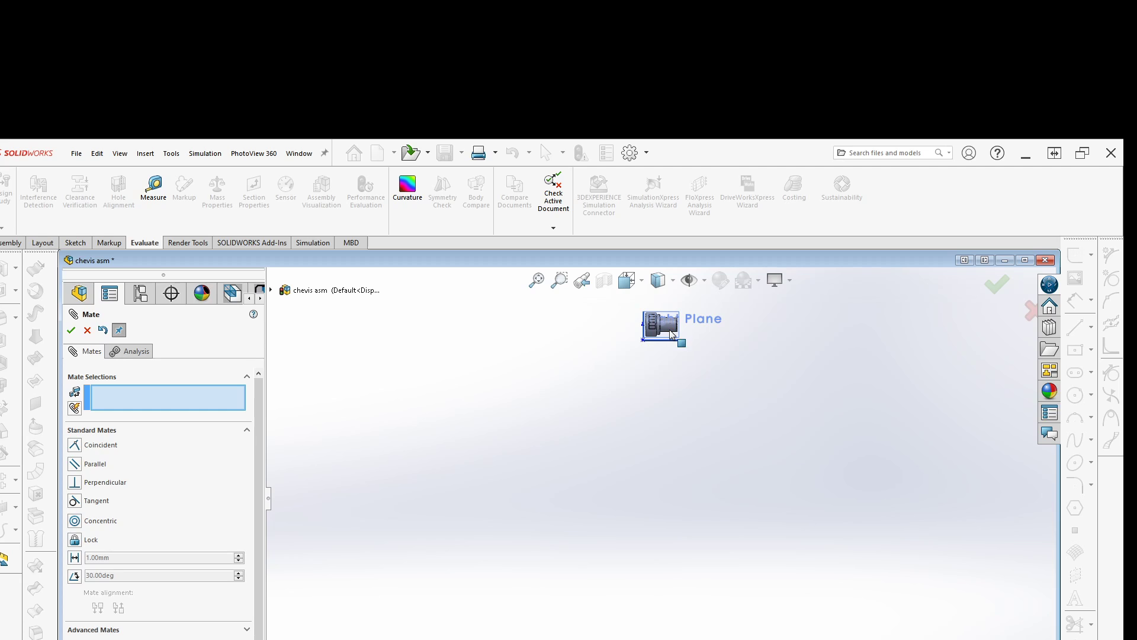
pyautogui.moveTo(671, 334); pyautogui.dragTo(825, 639)
pyautogui.moveTo(553, 546); pyautogui.dragTo(584, 425, button='middle')
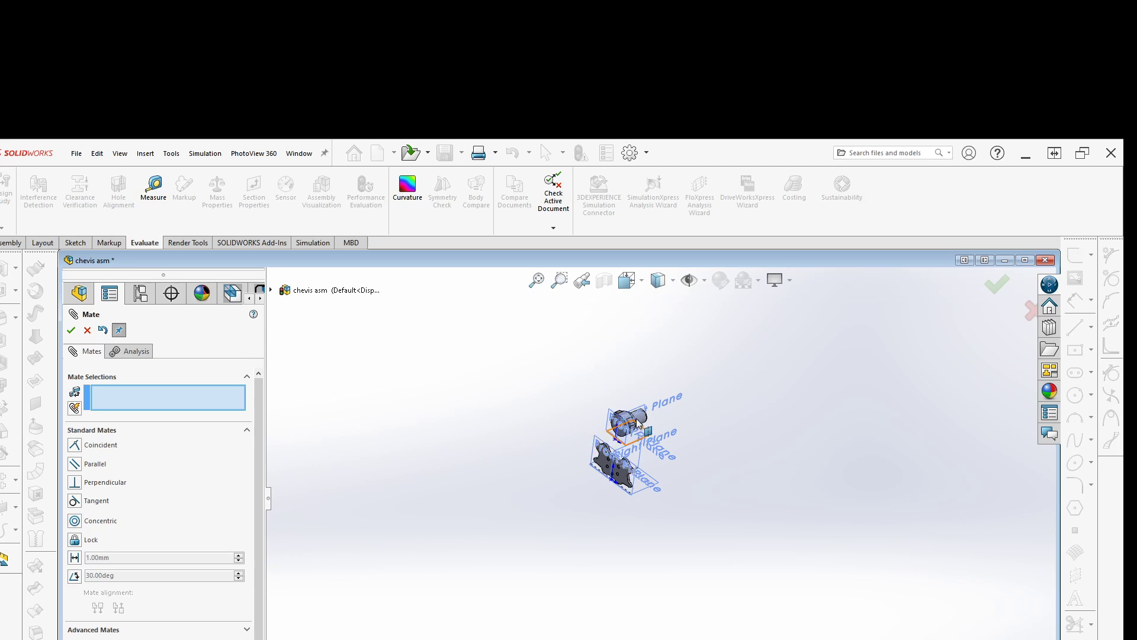
pyautogui.scroll(-5, 638, 422)
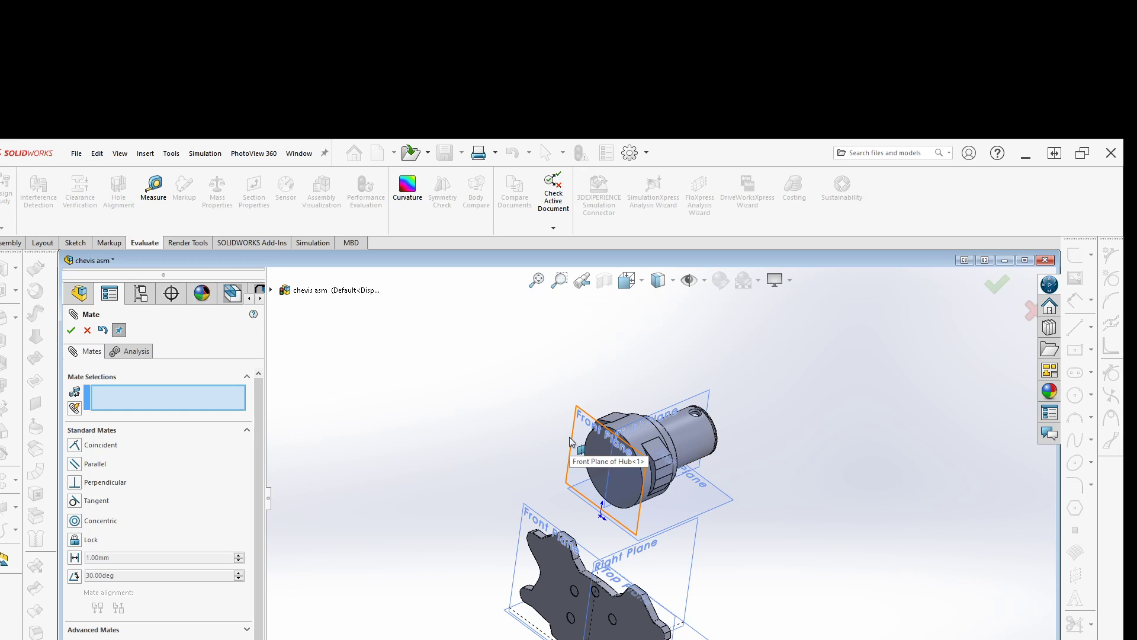
pyautogui.click(571, 457)
pyautogui.click(526, 509)
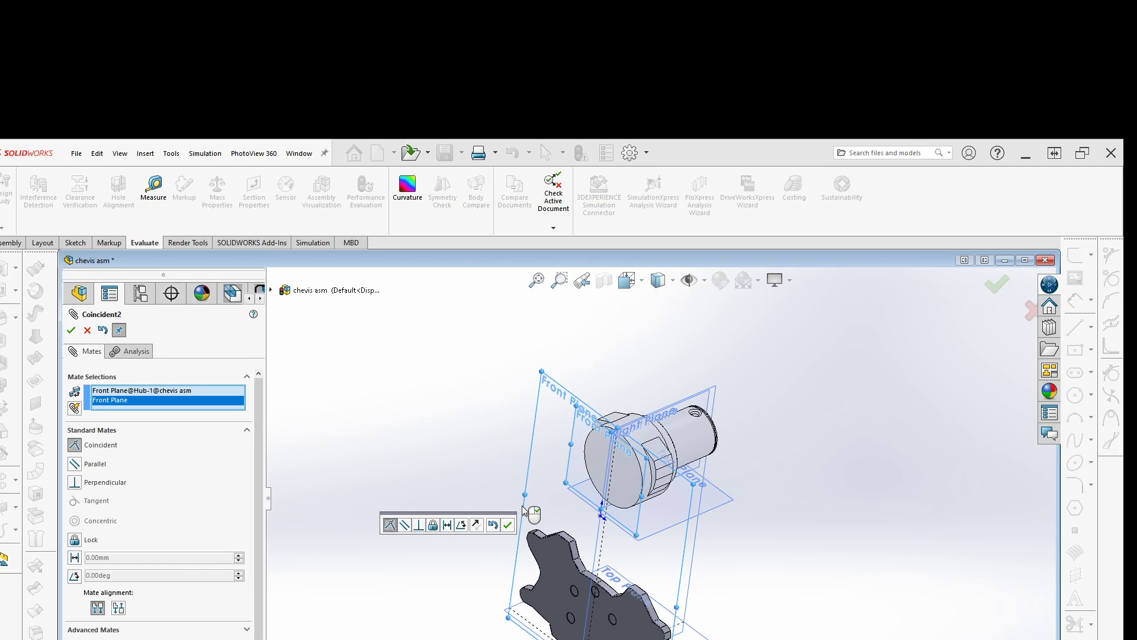
pyautogui.click(85, 331)
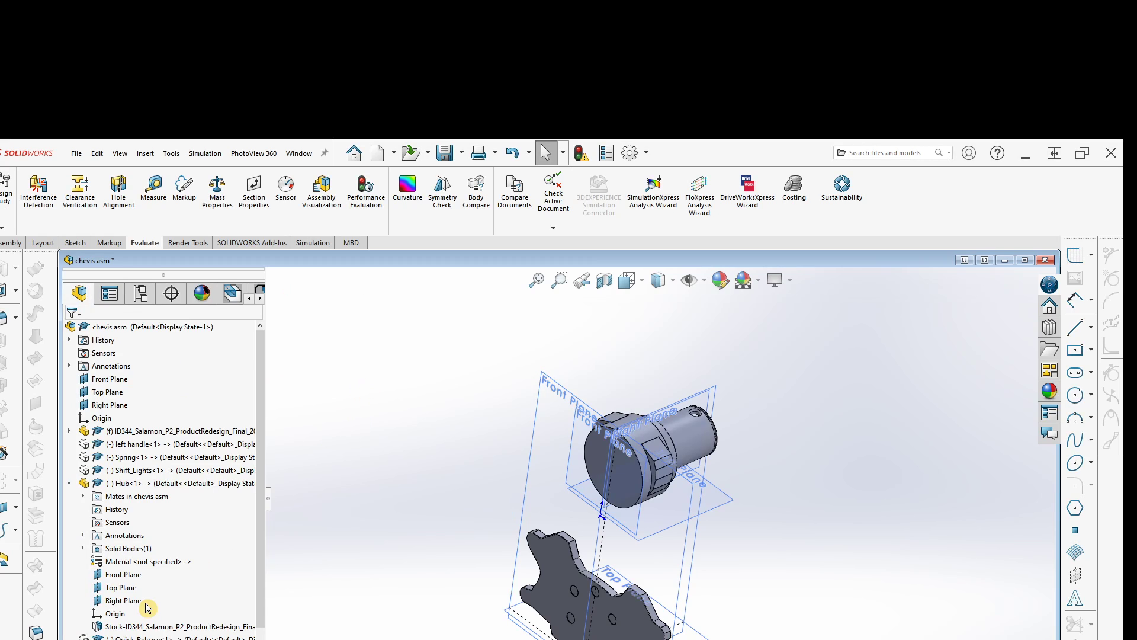
# Edit the Hub's coincident mate to the assembly's Front Plane and try it as a distance mate of 30 mm
pyautogui.scroll(-3, 145, 592)
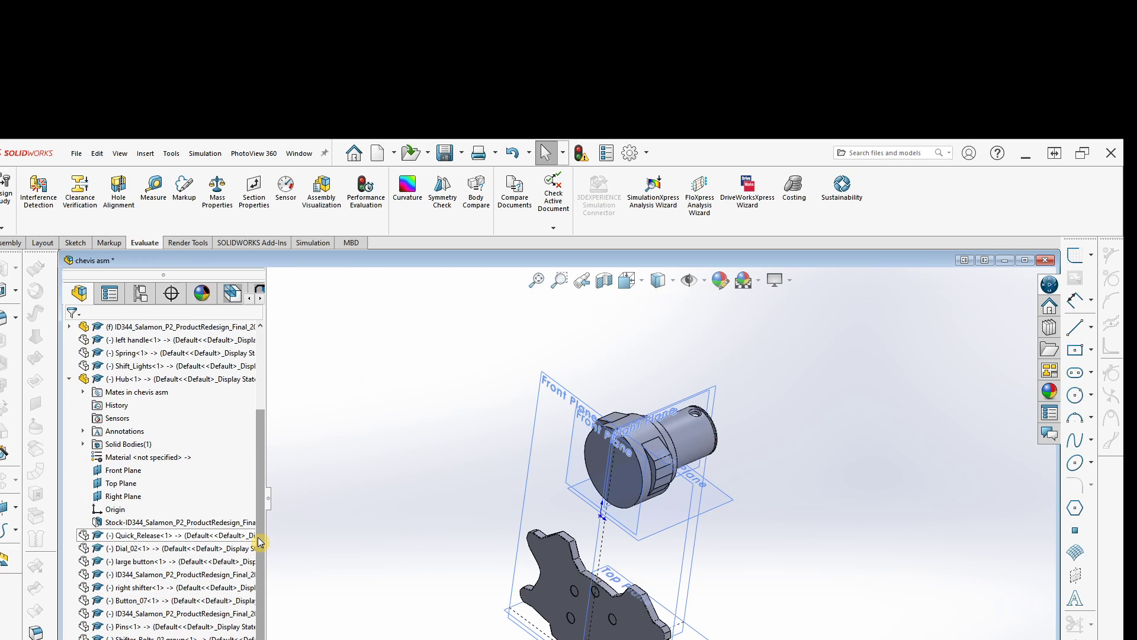
pyautogui.click(155, 339)
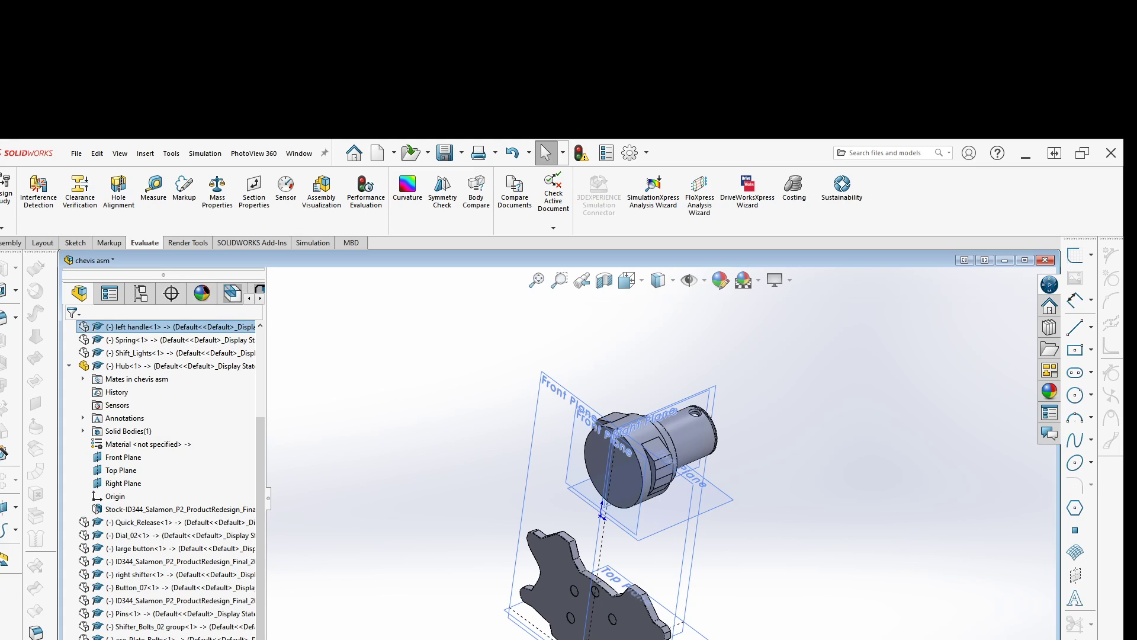
pyautogui.scroll(1, 166, 480)
pyautogui.click(69, 639)
pyautogui.click(125, 639)
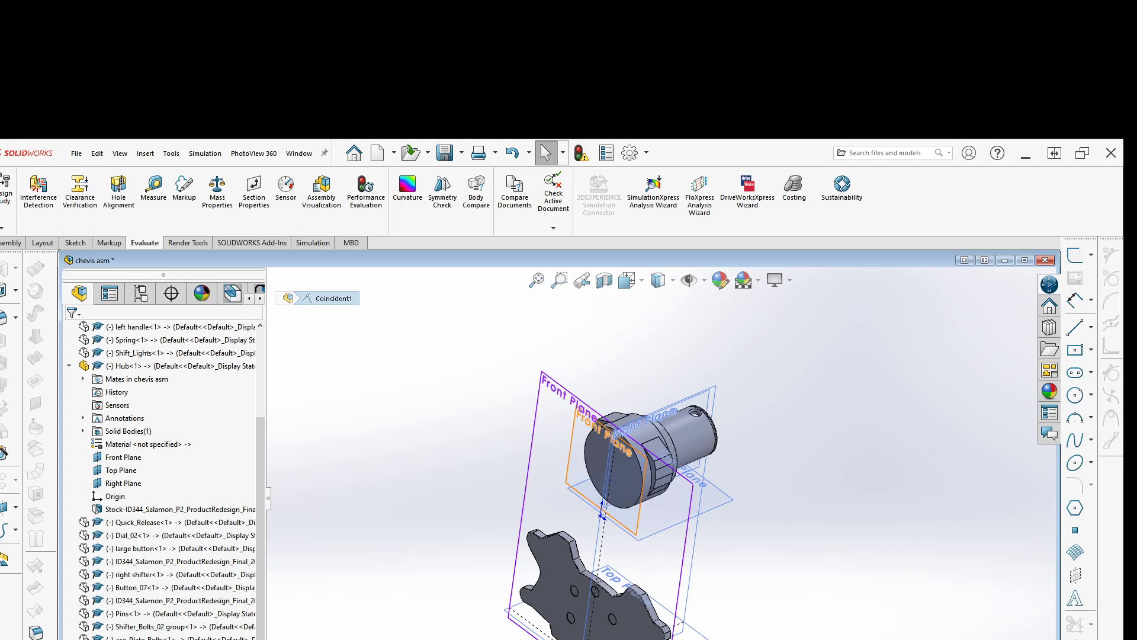
pyautogui.rightClick(105, 639)
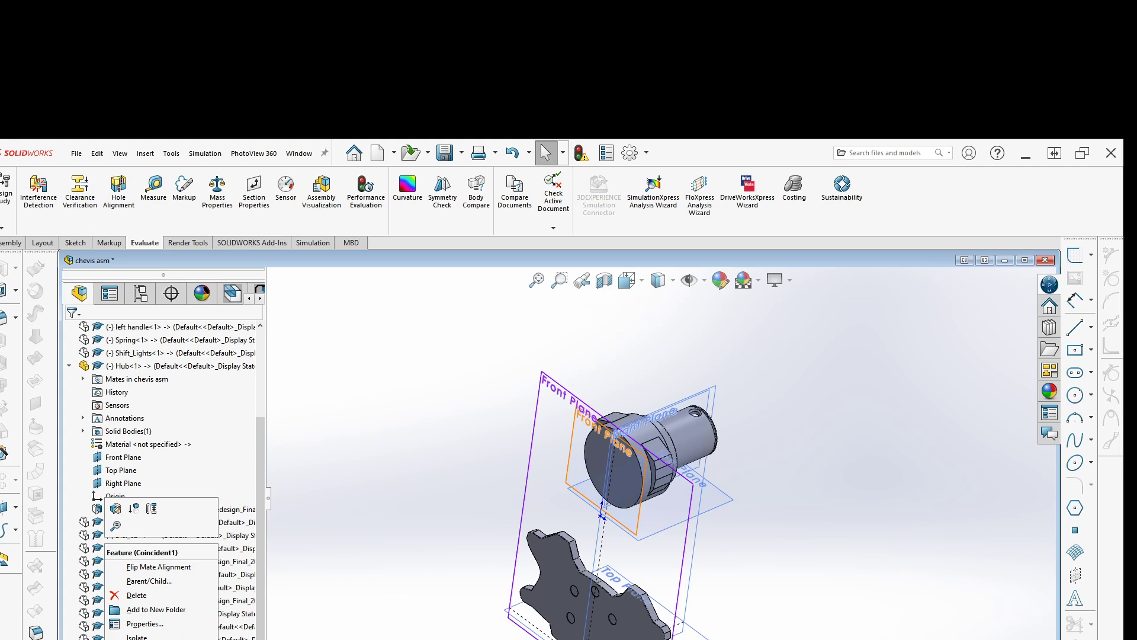
pyautogui.click(116, 509)
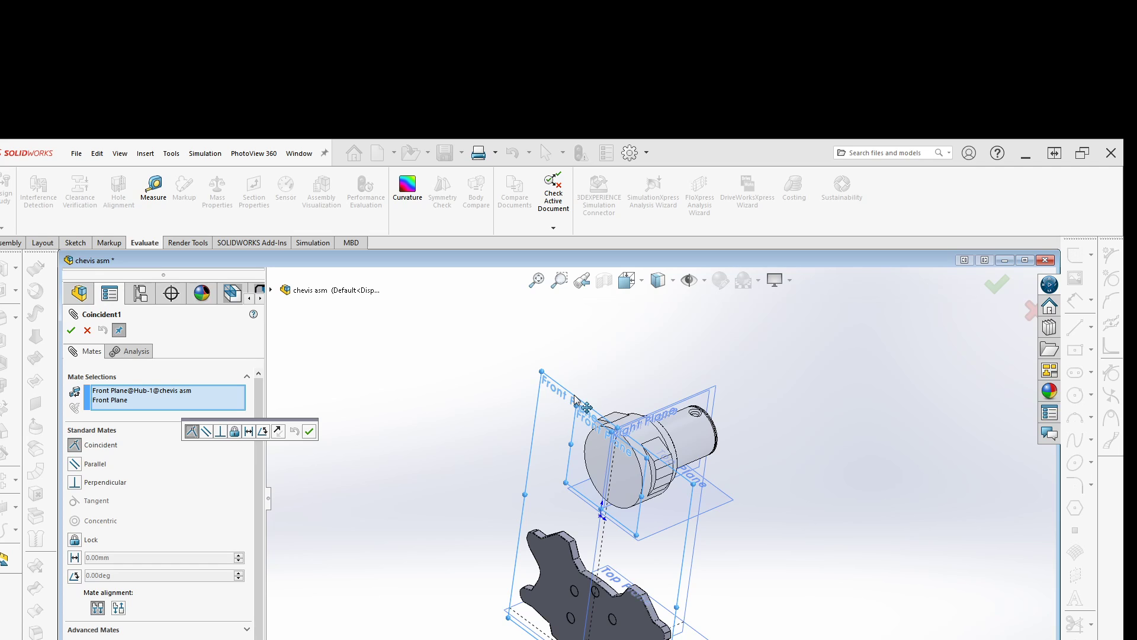
pyautogui.moveTo(536, 556); pyautogui.dragTo(572, 587, button='middle')
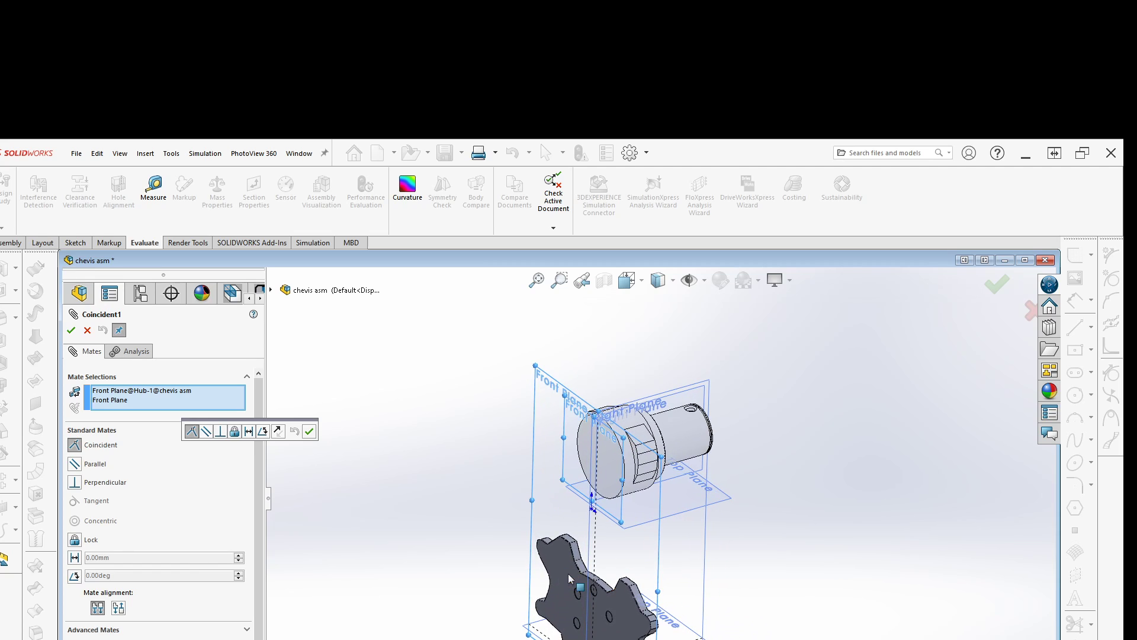
pyautogui.click(74, 557)
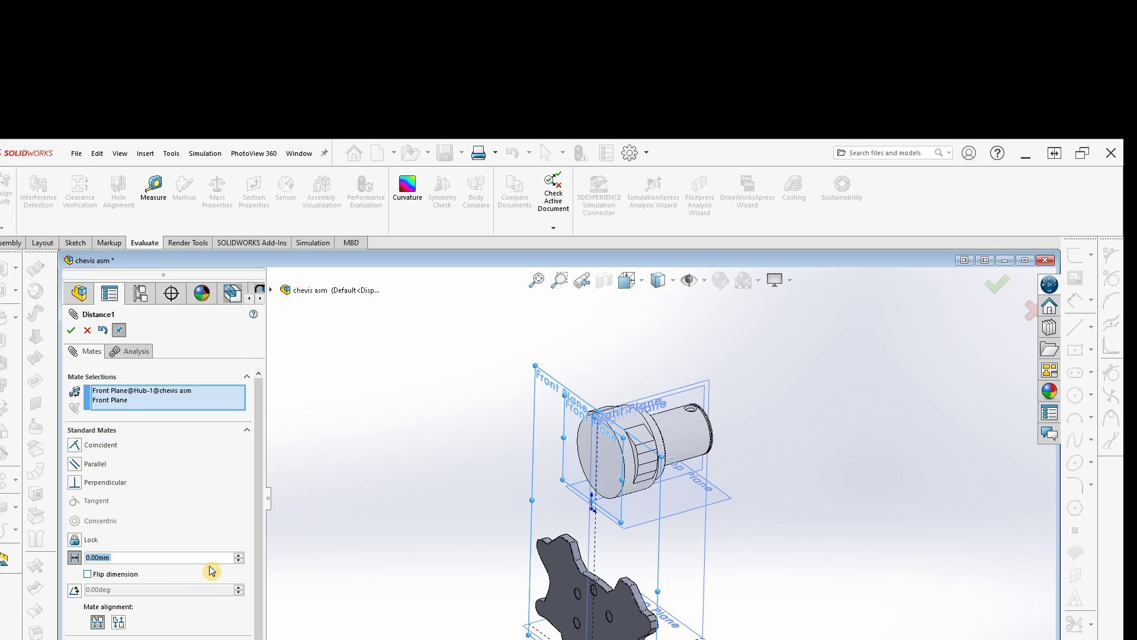
pyautogui.click(239, 555)
pyautogui.click(239, 555)
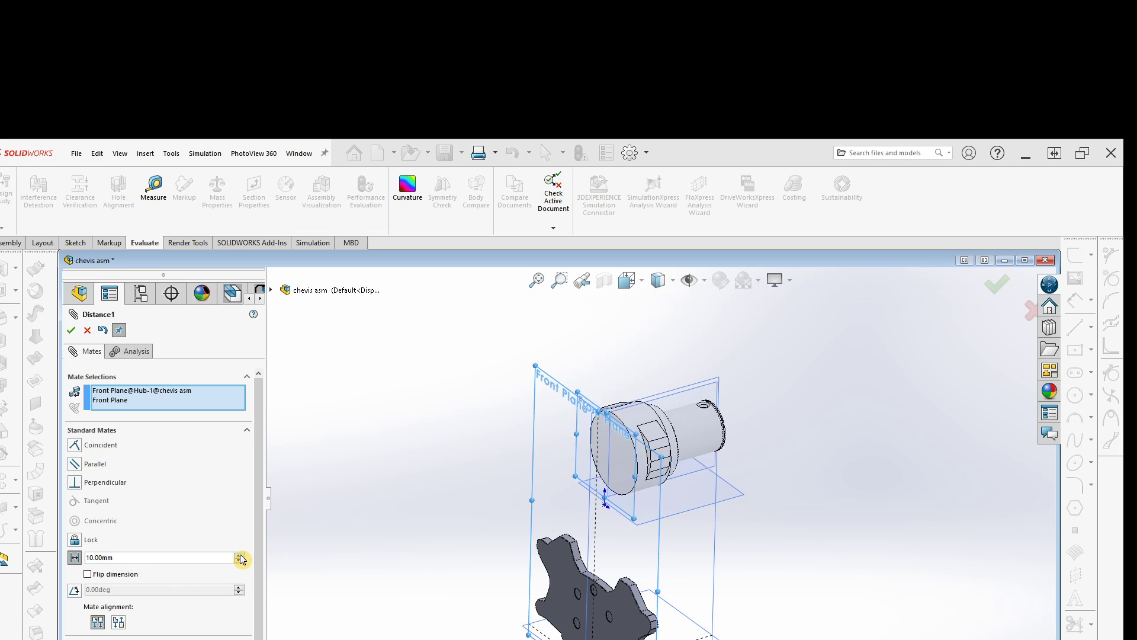
pyautogui.click(239, 555)
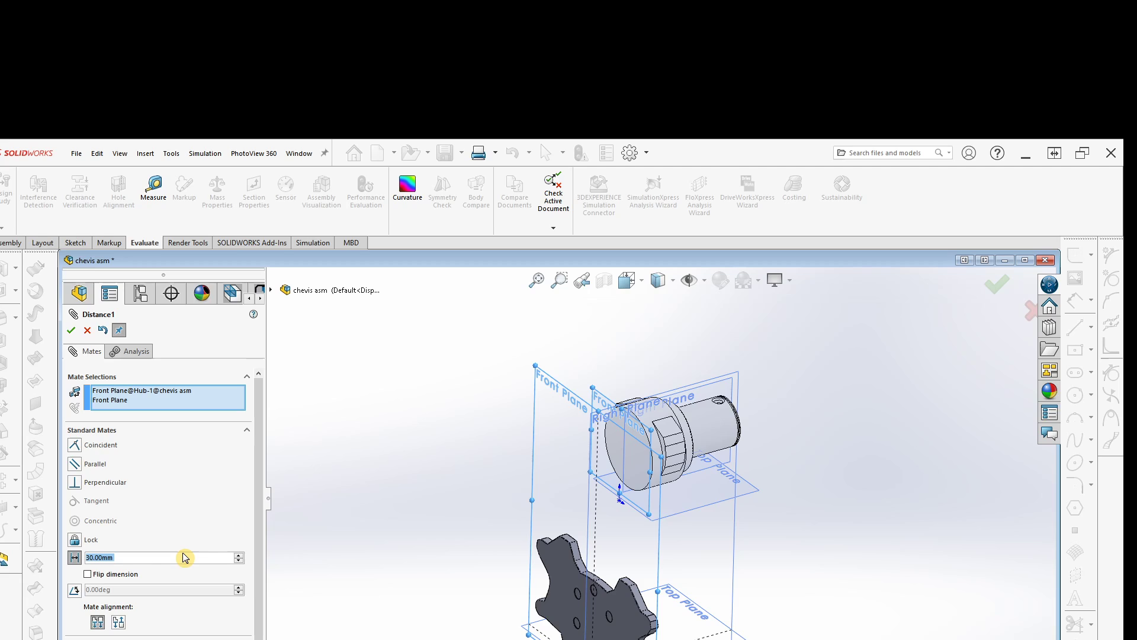
# Try the mate between the two Front Planes as an angle mate of 48 degrees
pyautogui.click(75, 590)
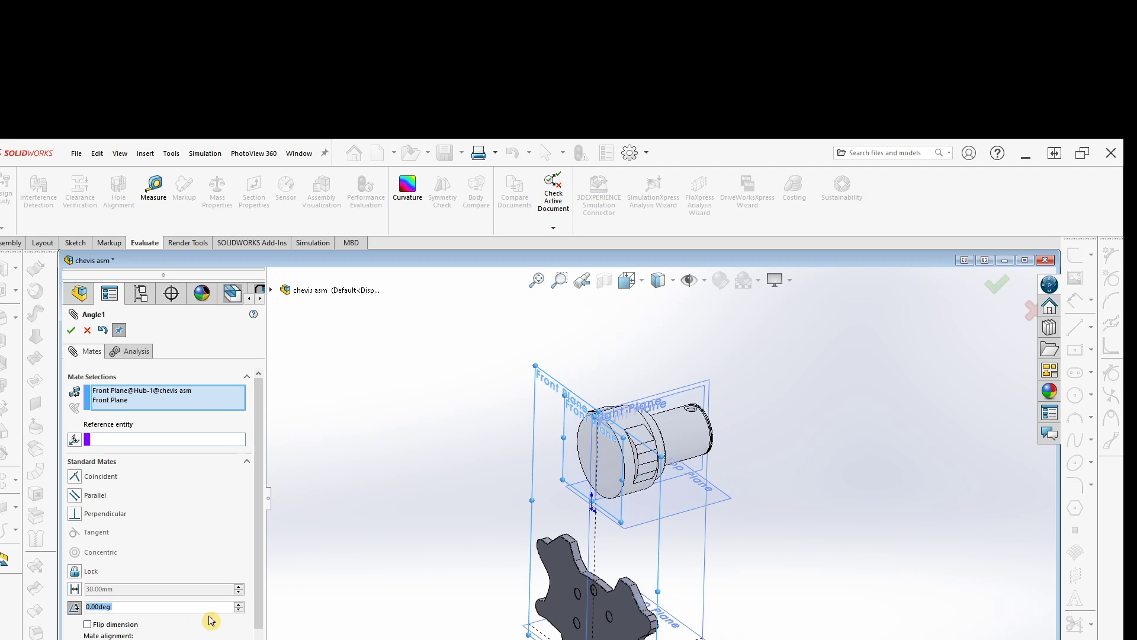
pyautogui.click(238, 605)
pyautogui.click(239, 604)
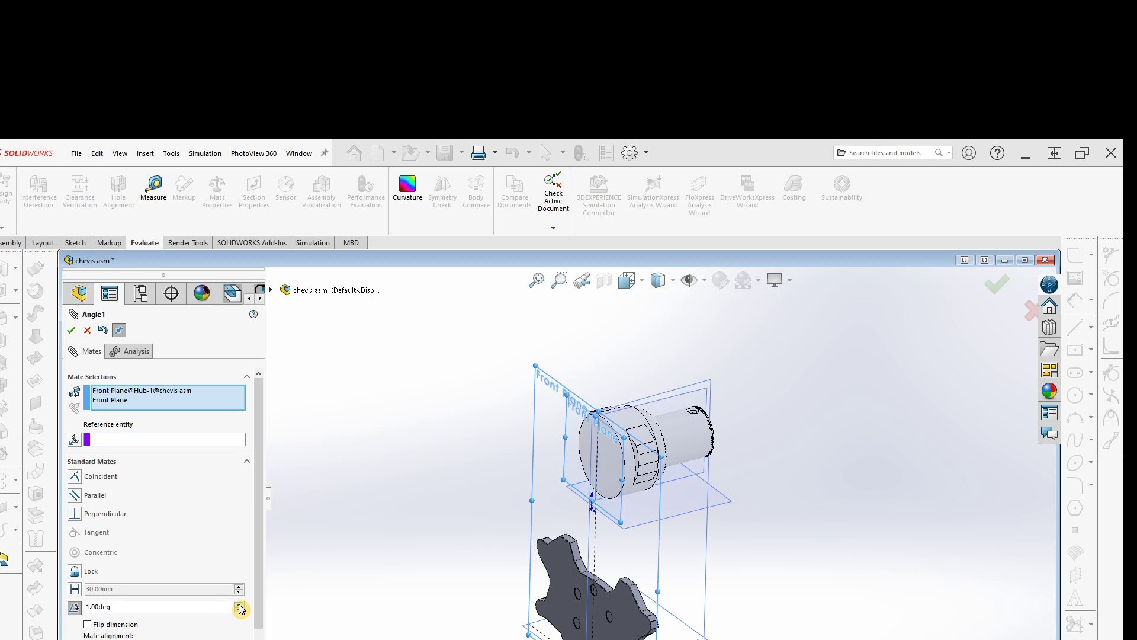
pyautogui.click(239, 605)
pyautogui.click(239, 604)
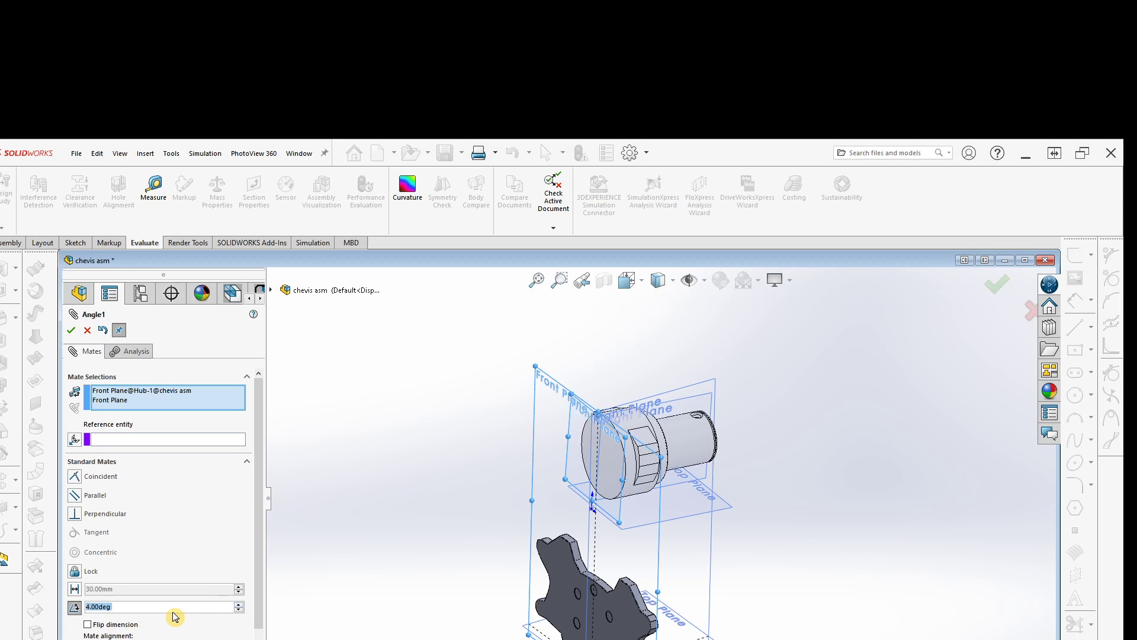
pyautogui.write('48')
pyautogui.press('Return')
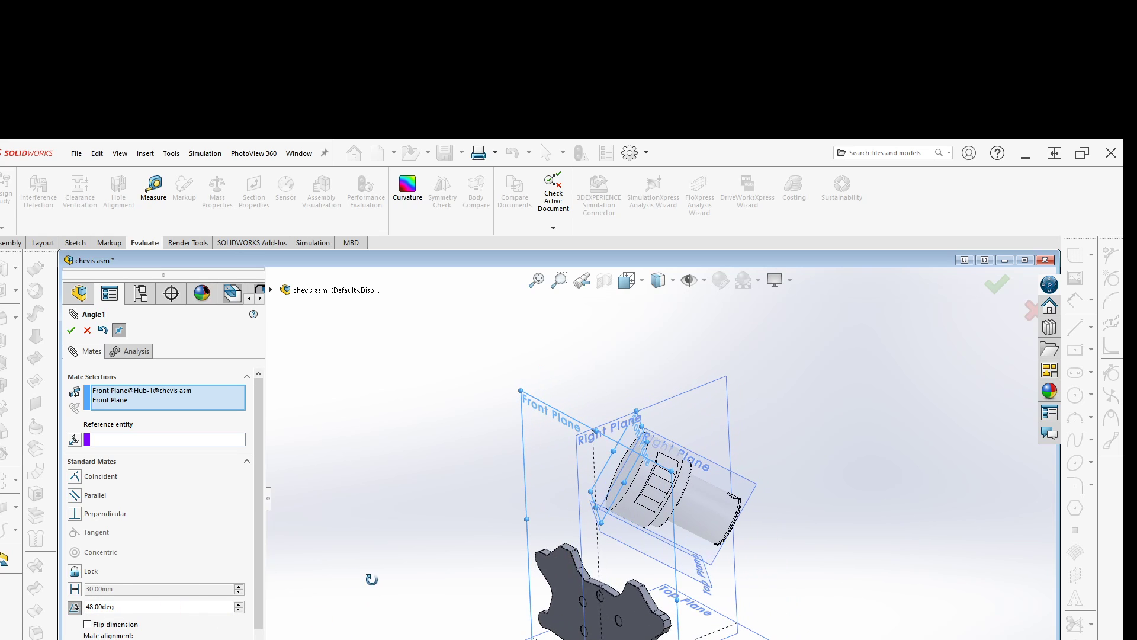
# Try the mate as parallel and move the Hub away from the face plate to test its freedom
pyautogui.click(75, 499)
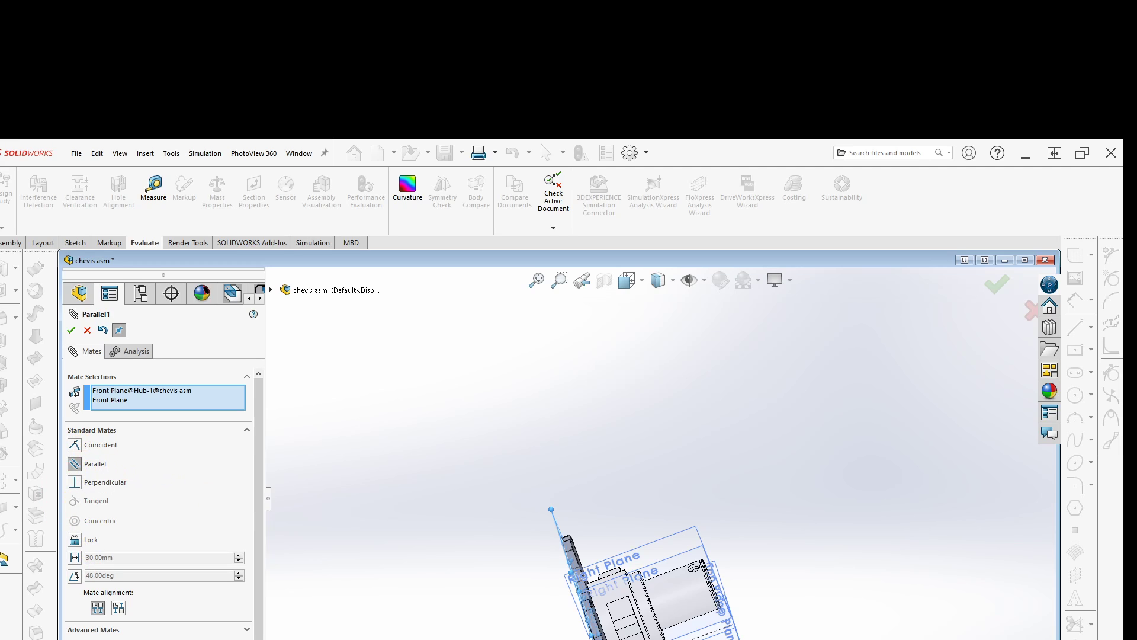
pyautogui.moveTo(686, 598); pyautogui.dragTo(807, 455)
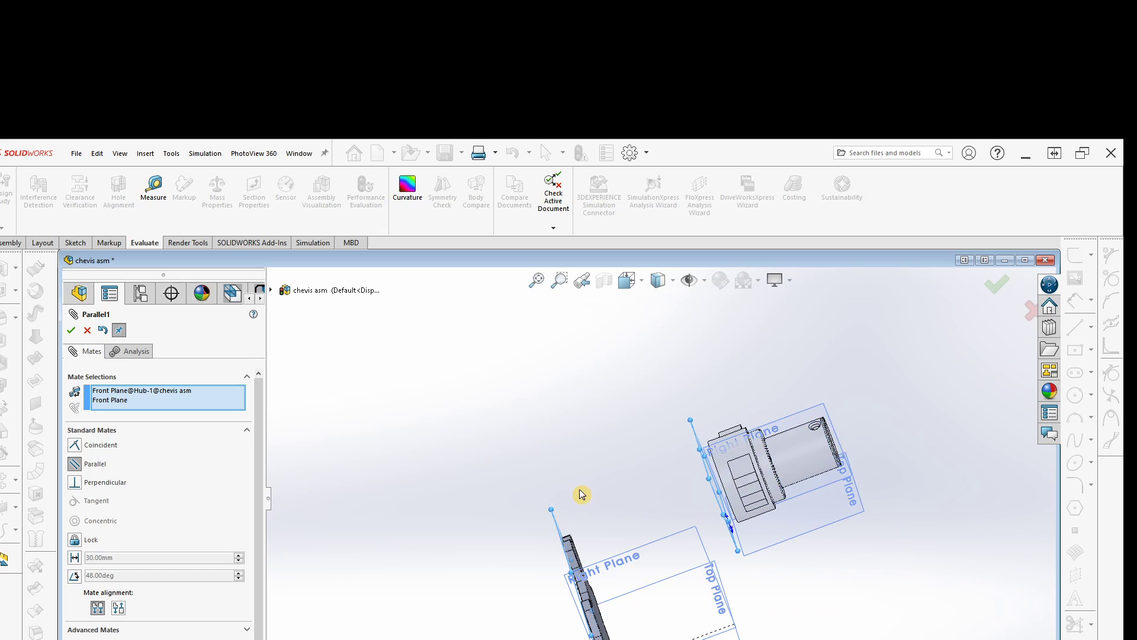
pyautogui.moveTo(580, 490); pyautogui.dragTo(597, 536, button='middle')
pyautogui.moveTo(733, 478); pyautogui.dragTo(771, 528)
pyautogui.moveTo(699, 598); pyautogui.dragTo(646, 435, button='middle')
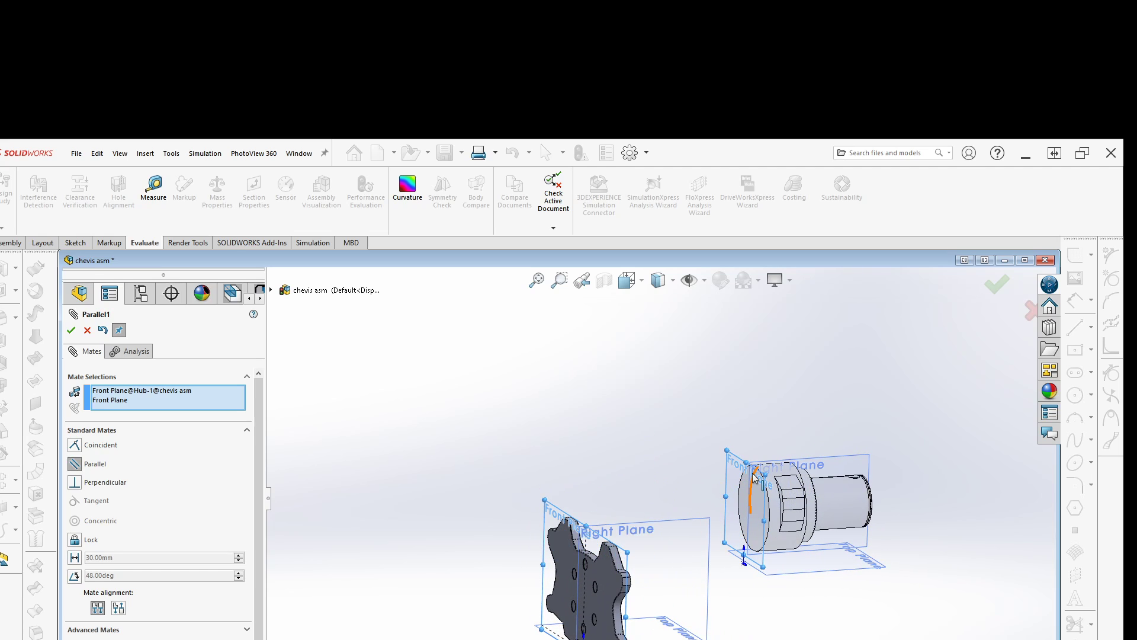
# Switch the mate back to coincident, look through the advanced and mechanical mate types, and cancel the mate edit
pyautogui.click(75, 445)
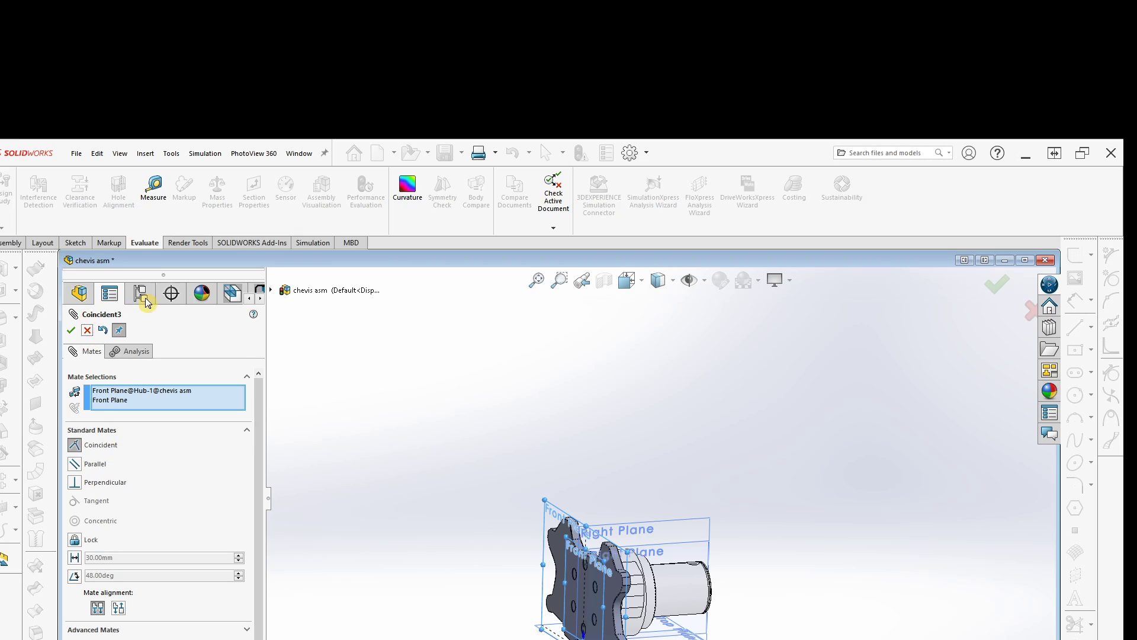
pyautogui.click(114, 631)
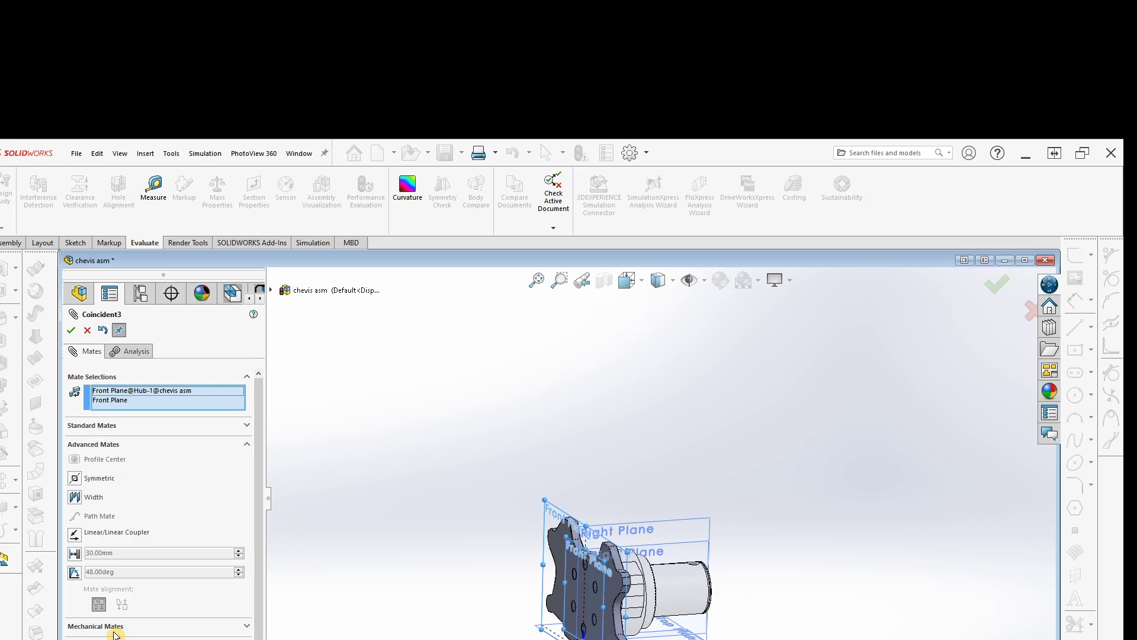
pyautogui.click(104, 631)
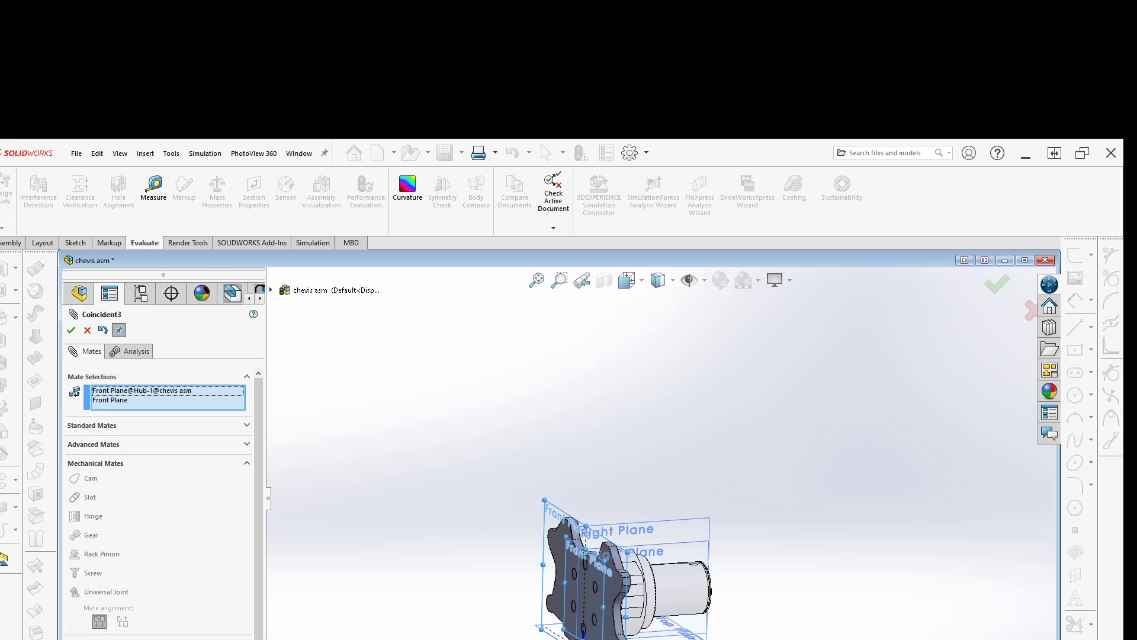
pyautogui.click(87, 330)
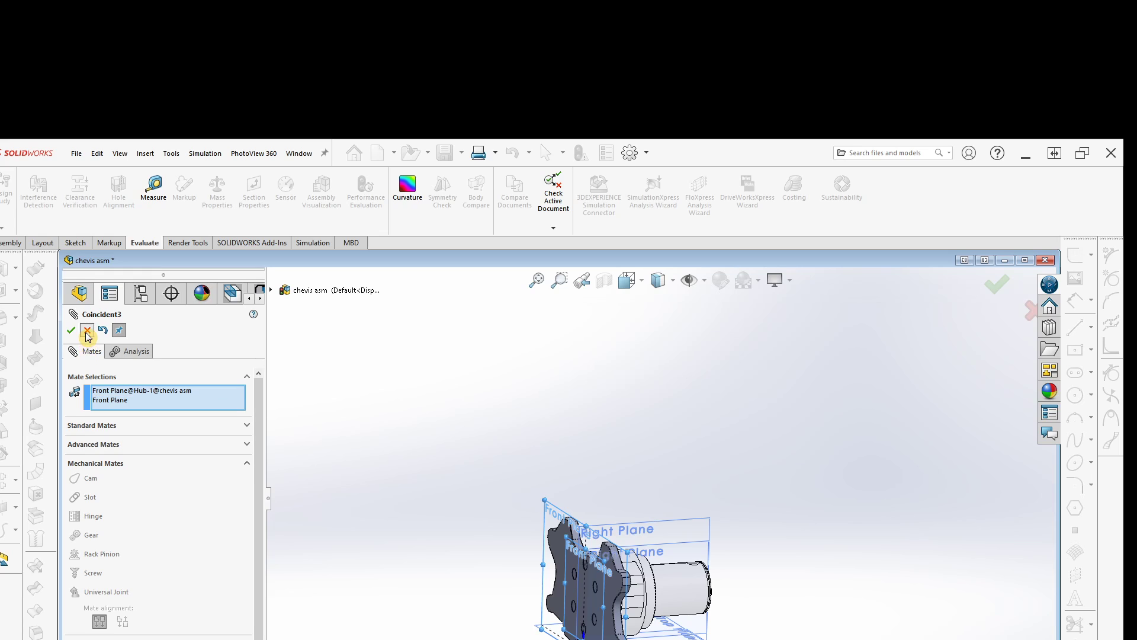
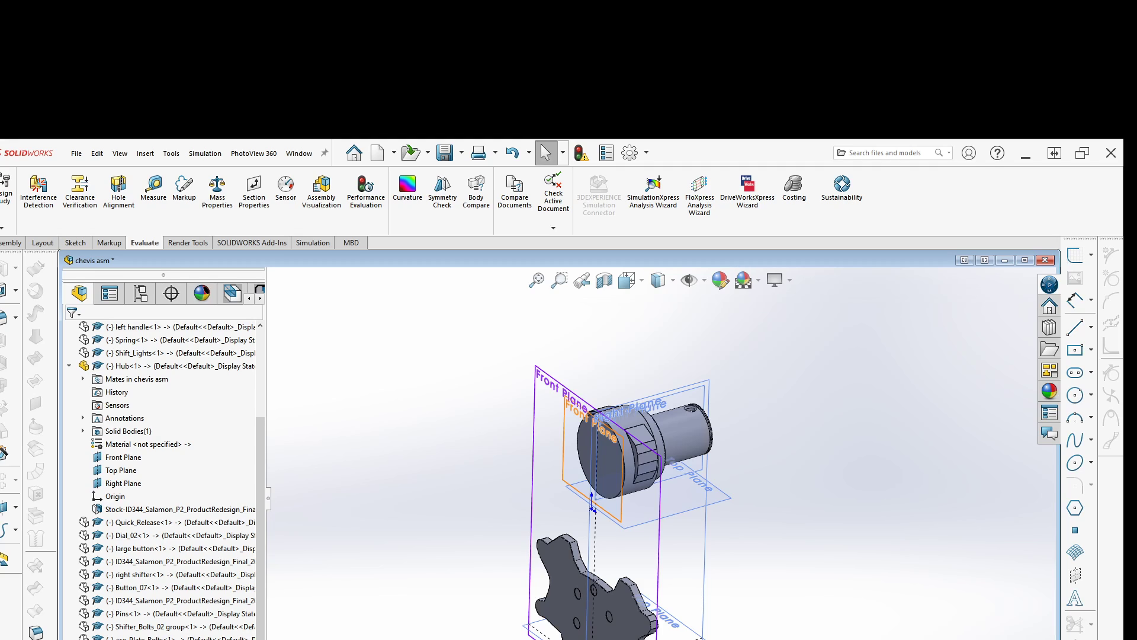
# Delete the coincident mate between the Hub's and the assembly's Front Planes and move the freed Hub away from the face plate
pyautogui.press('Escape')
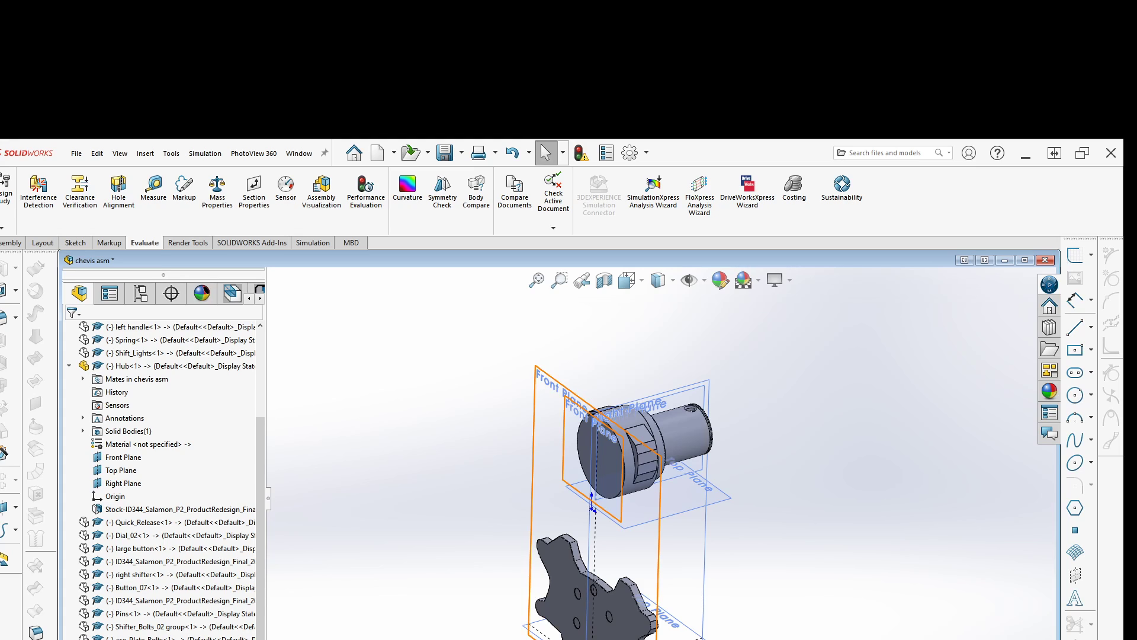
pyautogui.rightClick(179, 638)
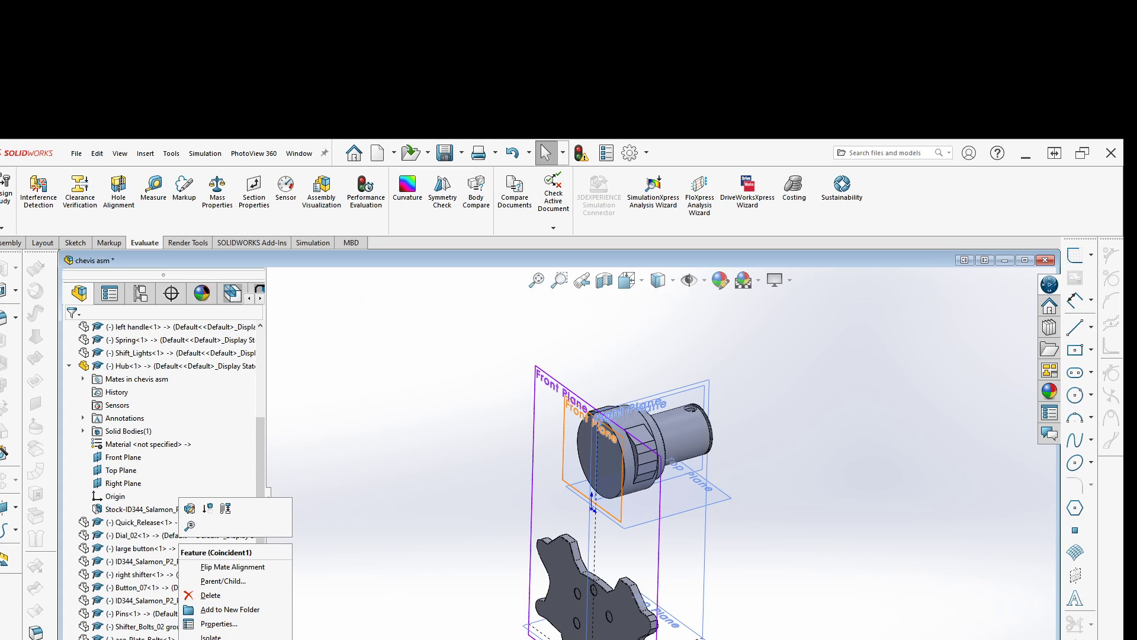
pyautogui.click(209, 594)
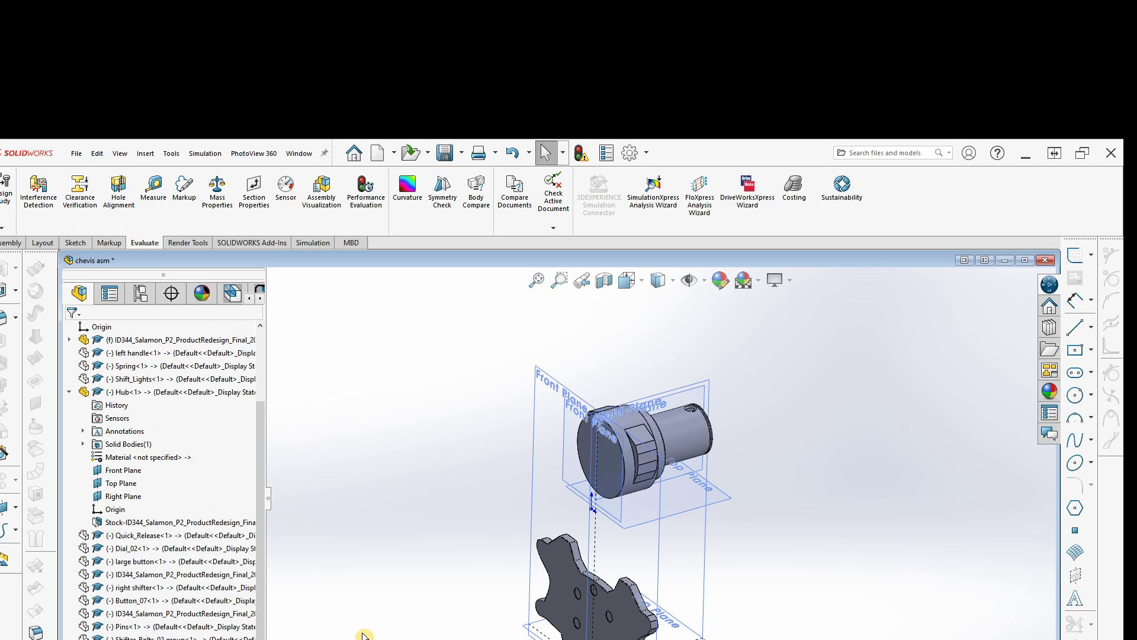
pyautogui.moveTo(666, 443); pyautogui.dragTo(811, 557)
# Add a coincident mate between the Hub's flat circular end face and the back face of the face plate
pyautogui.scroll(-3, 758, 548)
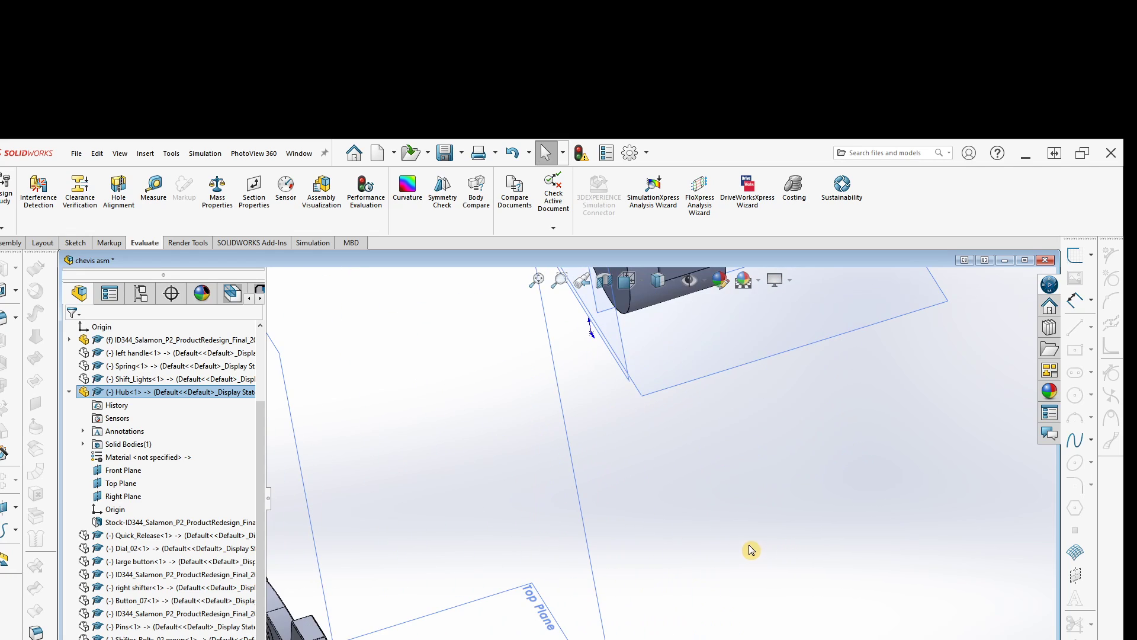
pyautogui.scroll(3, 747, 534)
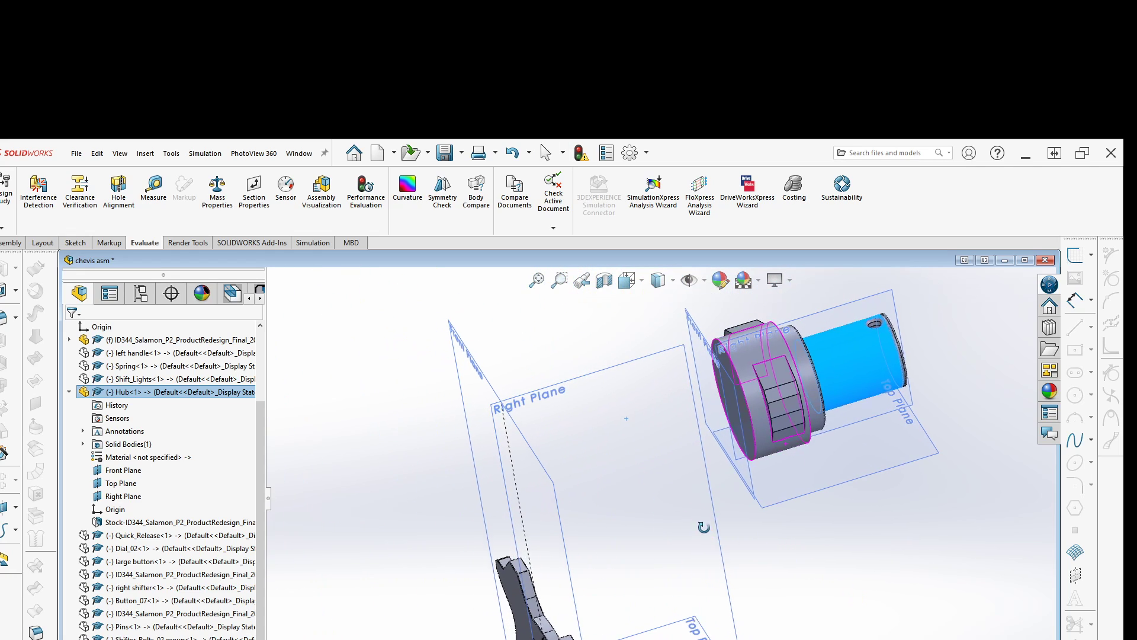
pyautogui.moveTo(703, 525); pyautogui.dragTo(721, 526, button='middle')
pyautogui.scroll(-5, 751, 353)
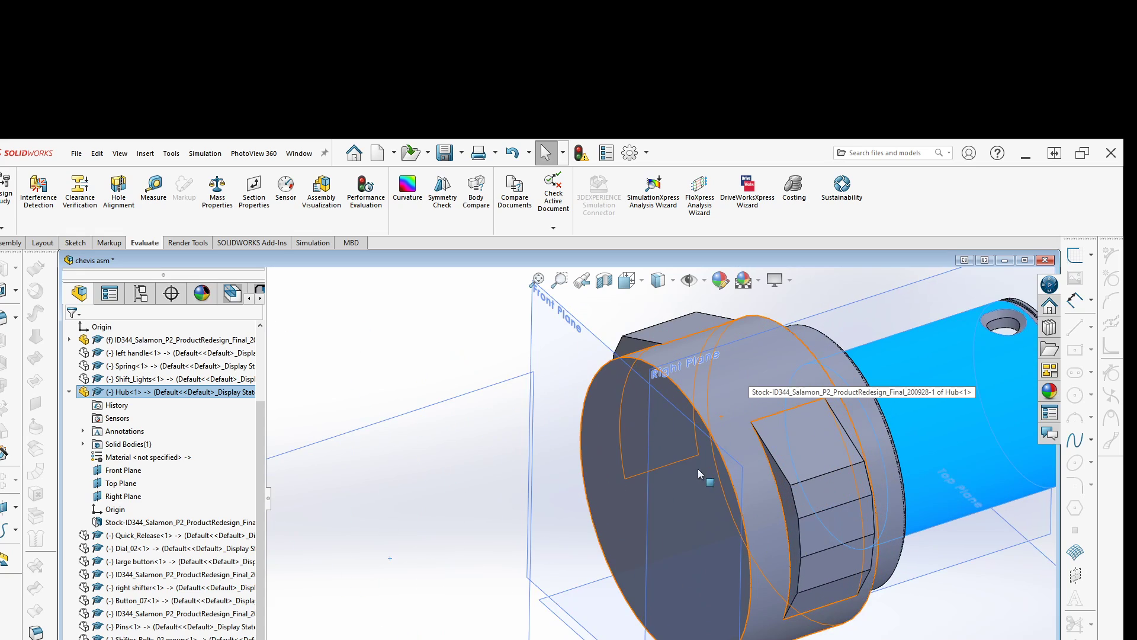
pyautogui.click(687, 529)
pyautogui.scroll(5, 670, 569)
pyautogui.moveTo(672, 575); pyautogui.dragTo(732, 573, button='middle')
pyautogui.scroll(-8, 733, 572)
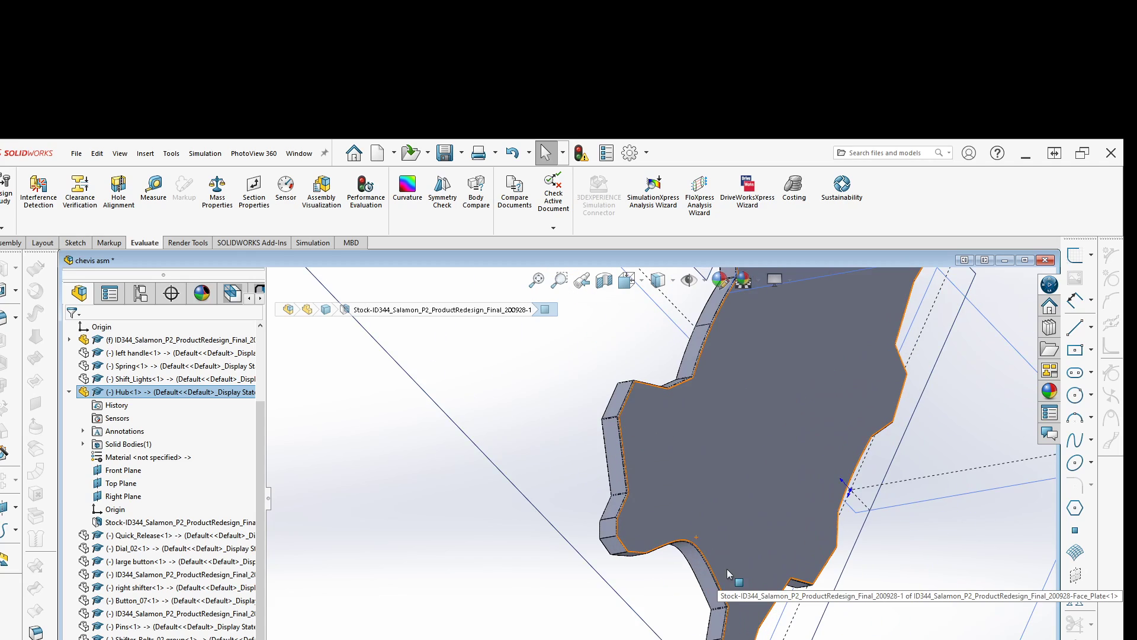
pyautogui.click(762, 481)
pyautogui.scroll(5, 751, 496)
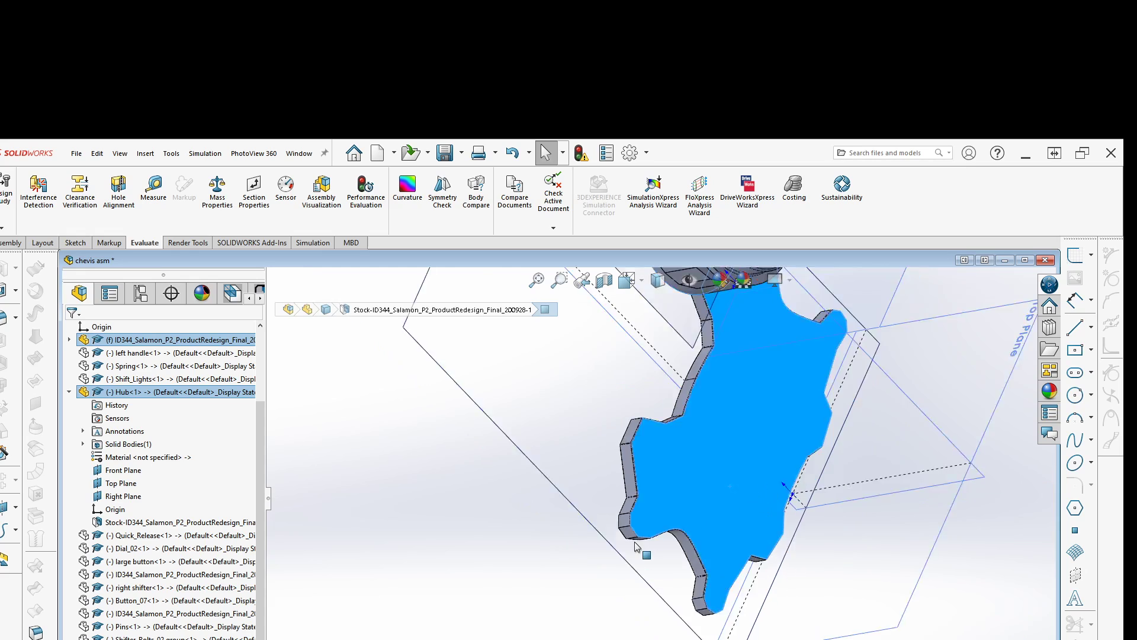
pyautogui.moveTo(751, 496); pyautogui.dragTo(723, 495, button='middle')
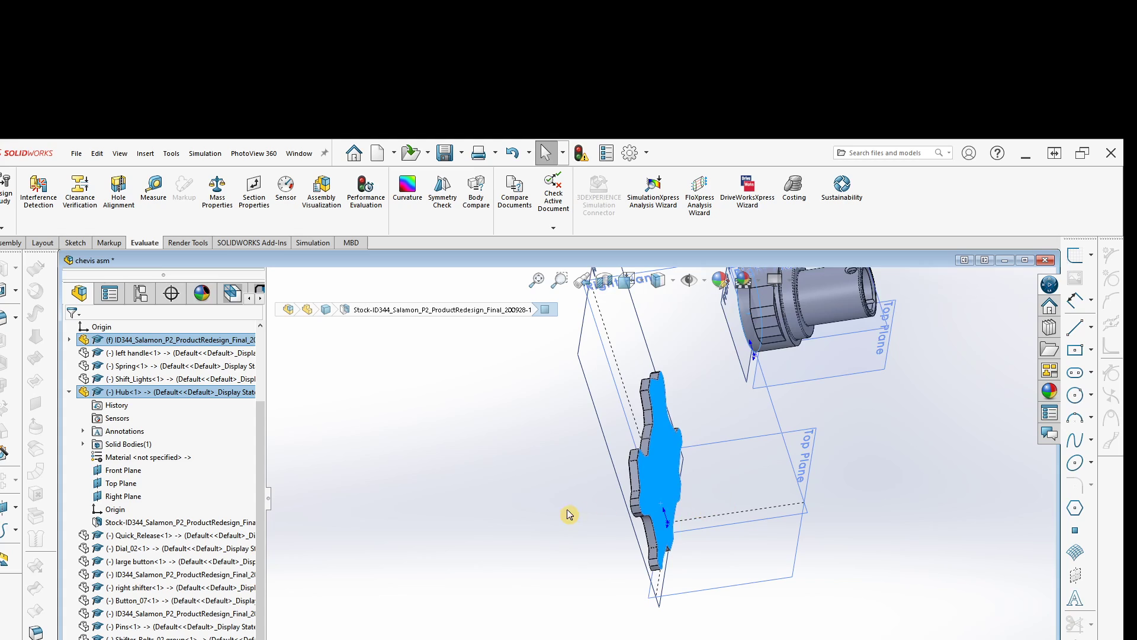
pyautogui.rightClick(546, 493)
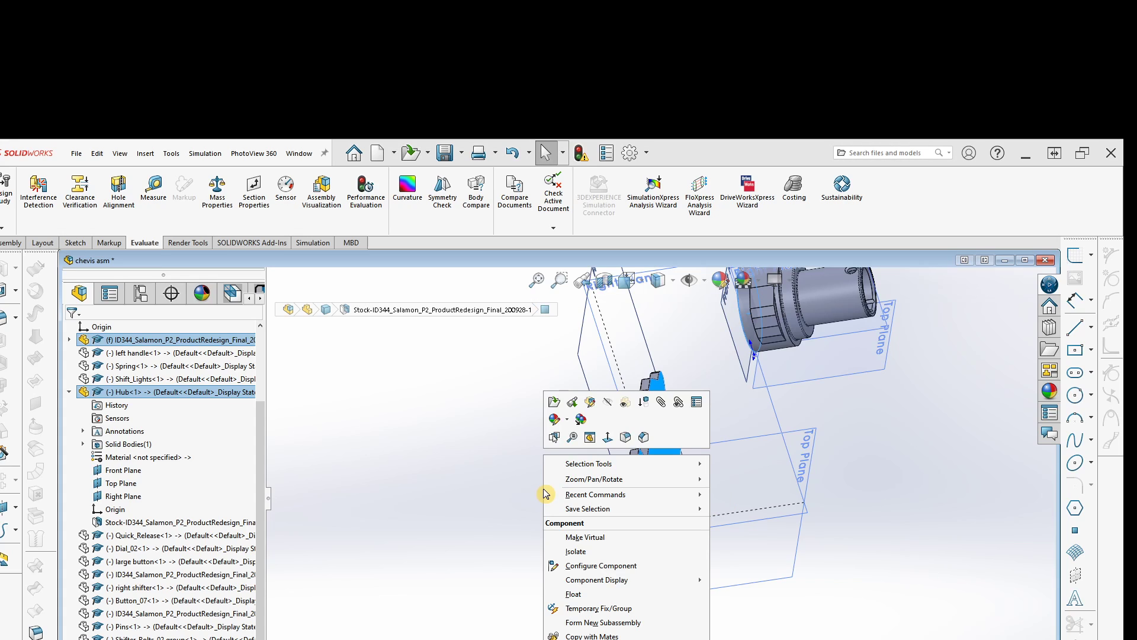
pyautogui.click(659, 404)
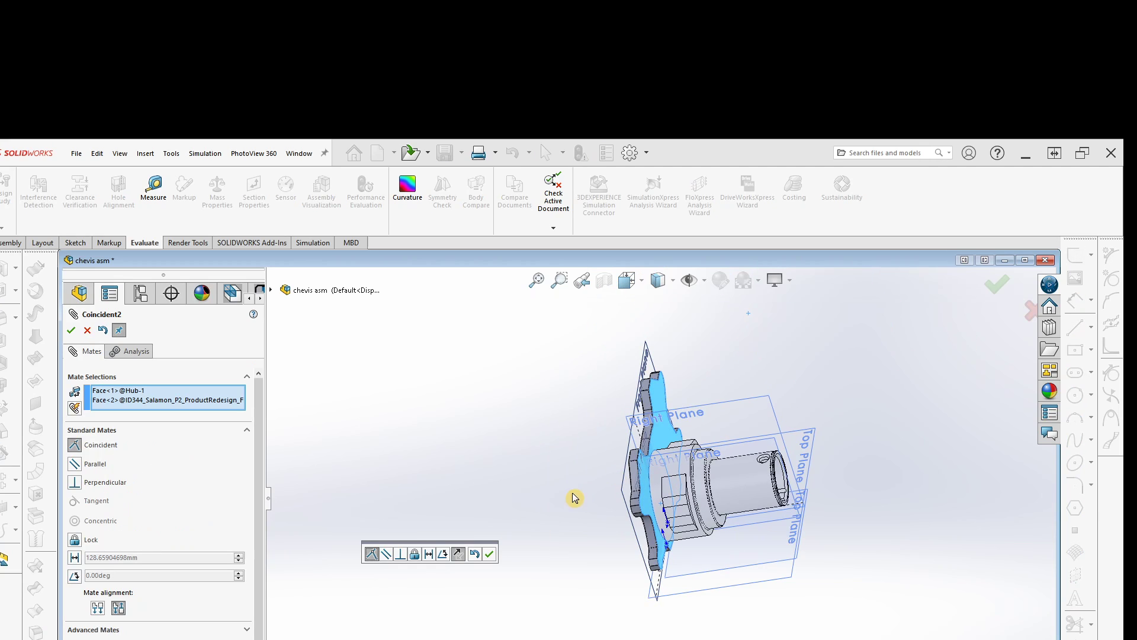
pyautogui.click(491, 558)
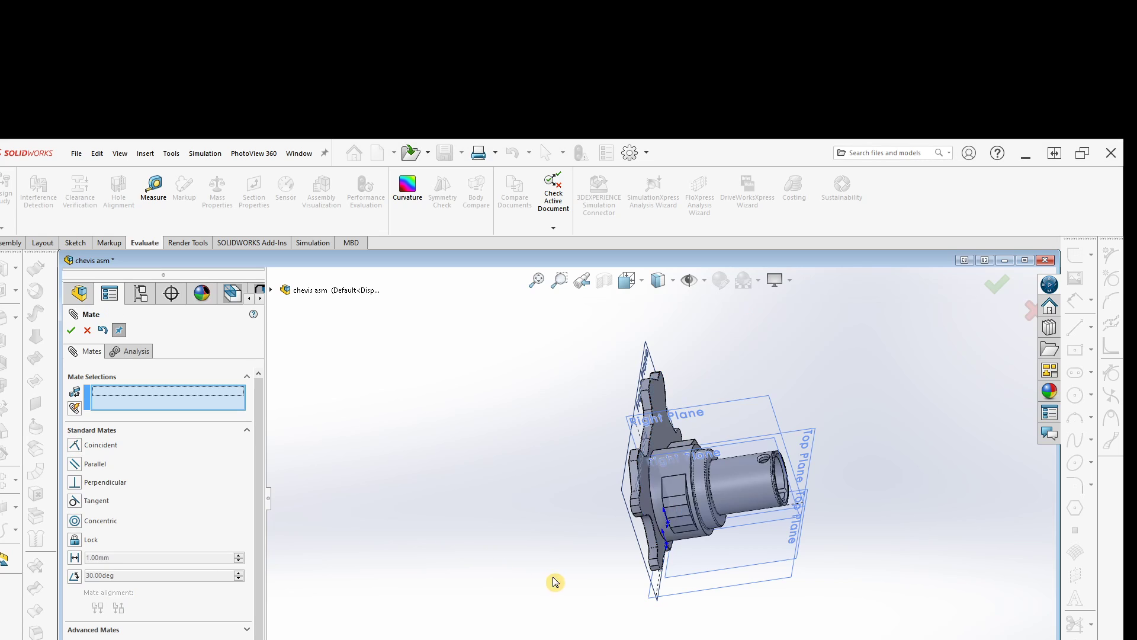
# Slide the Hub along the face plate's back face and inspect its position from several angles
pyautogui.moveTo(554, 581); pyautogui.dragTo(518, 602, button='middle')
pyautogui.scroll(-3, 693, 513)
pyautogui.moveTo(693, 514); pyautogui.dragTo(646, 450, button='middle')
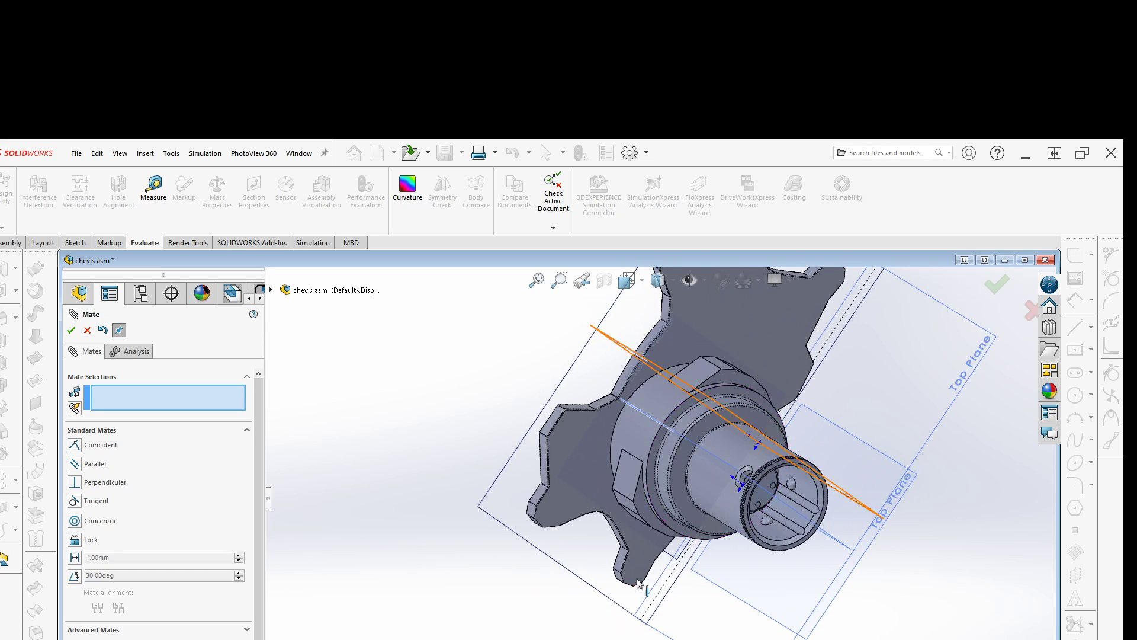
pyautogui.moveTo(639, 401); pyautogui.dragTo(717, 398)
pyautogui.scroll(4, 502, 449)
pyautogui.moveTo(515, 452); pyautogui.dragTo(602, 375, button='middle')
pyautogui.scroll(-3, 602, 411)
pyautogui.moveTo(566, 433); pyautogui.dragTo(587, 457, button='middle')
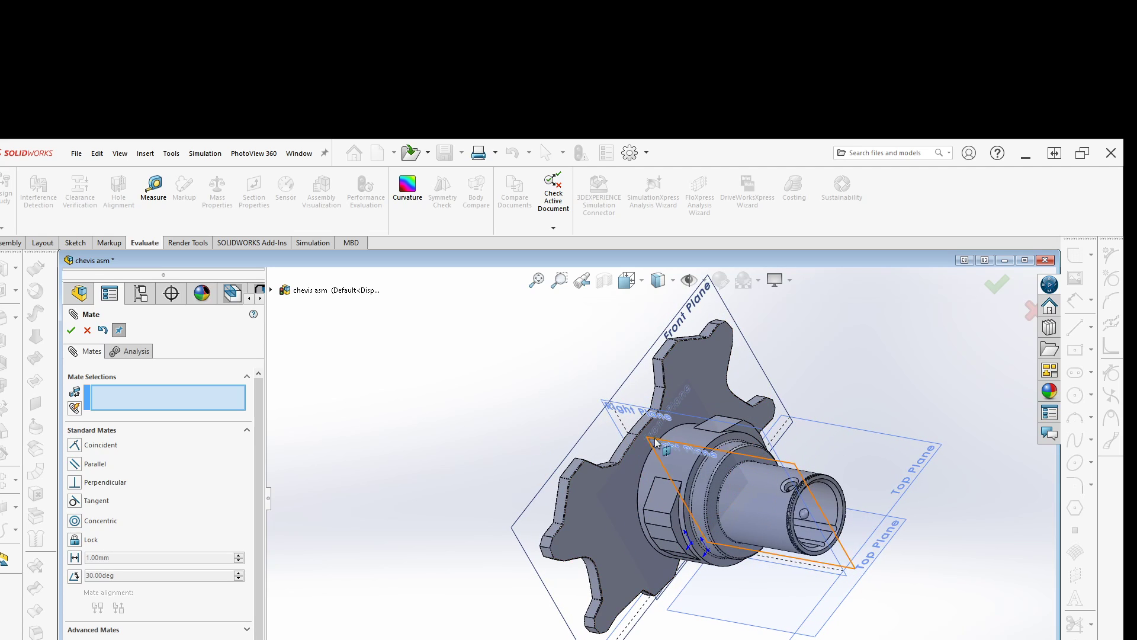
# Add a coincident mate between the Hub's Right Plane and the assembly's Right Plane, and move the Hub to test its remaining freedom
pyautogui.click(800, 472)
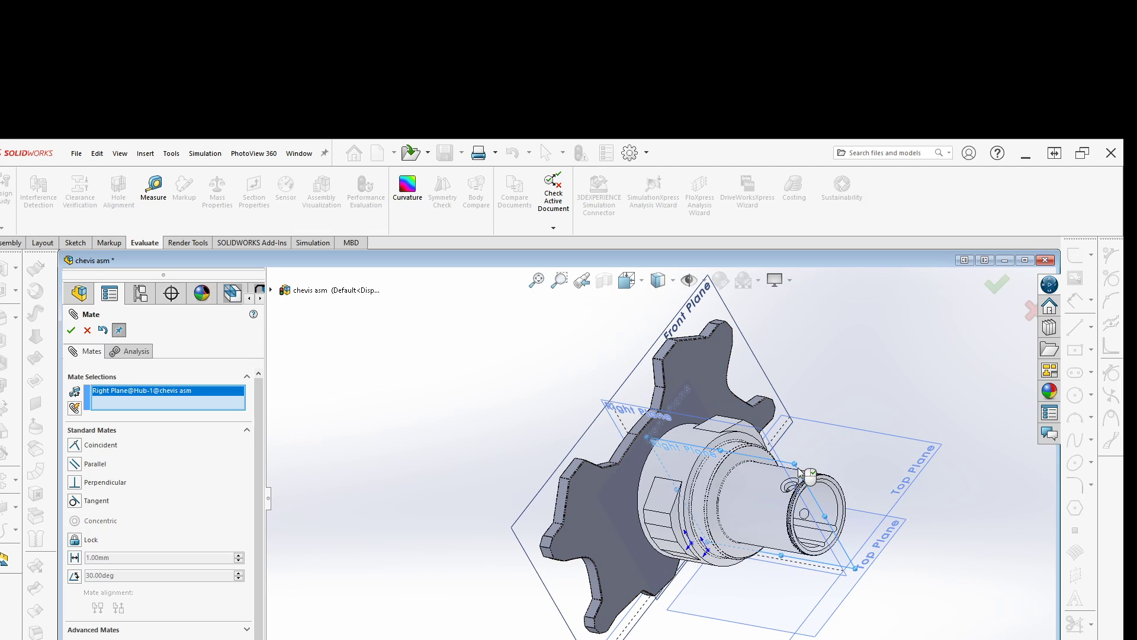
pyautogui.click(635, 410)
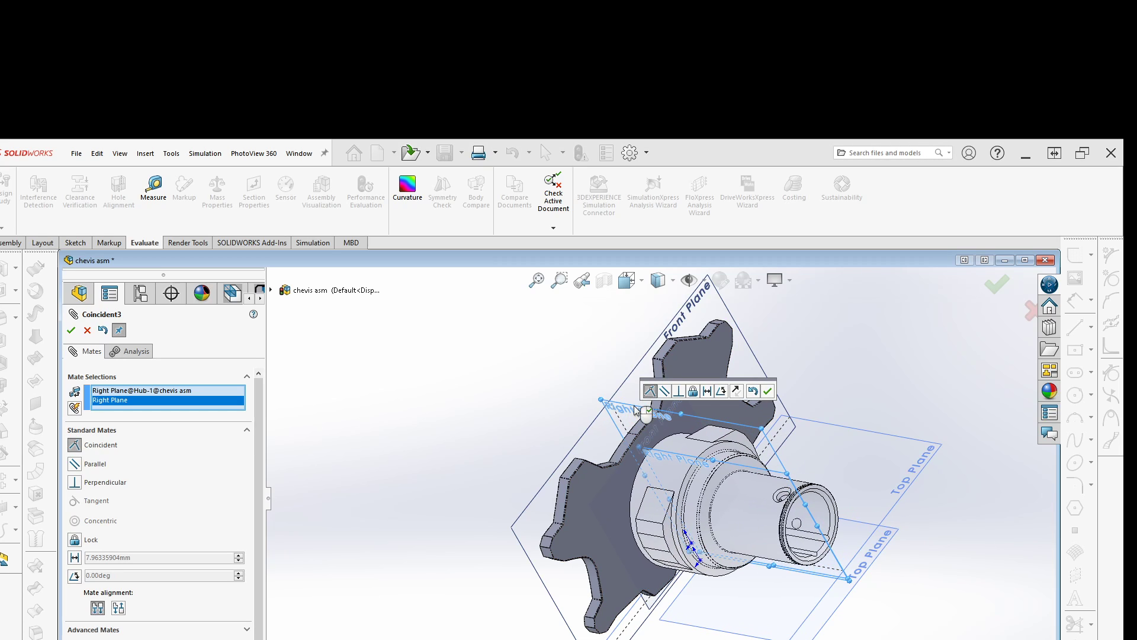
pyautogui.click(768, 390)
pyautogui.moveTo(561, 502); pyautogui.dragTo(531, 445, button='middle')
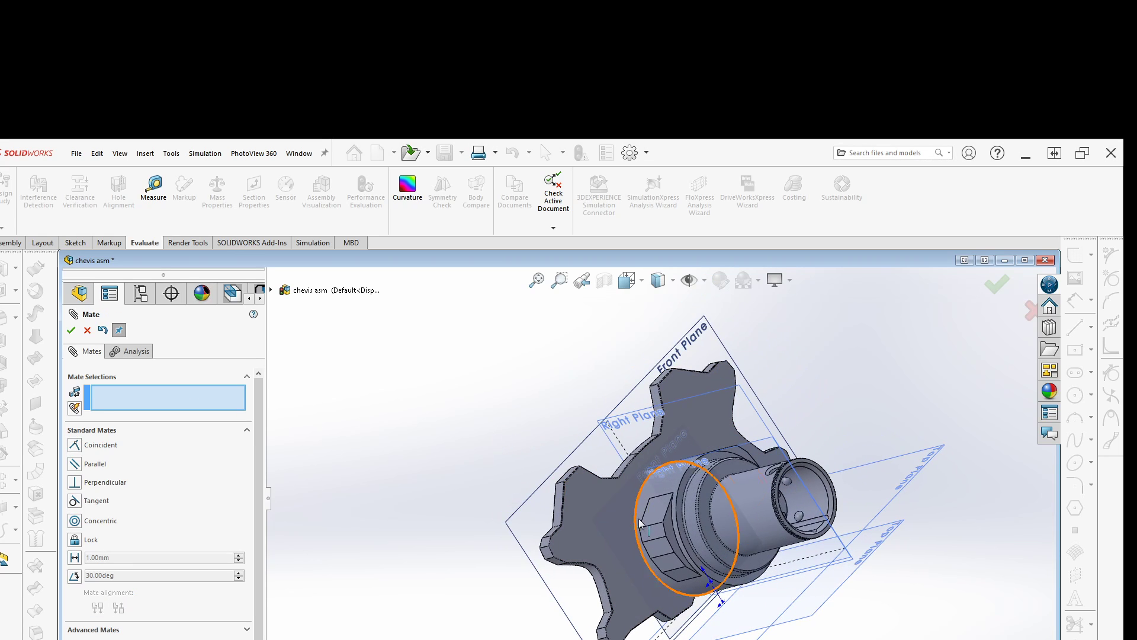
pyautogui.moveTo(705, 499); pyautogui.dragTo(682, 463)
pyautogui.moveTo(682, 463); pyautogui.dragTo(680, 421, button='middle')
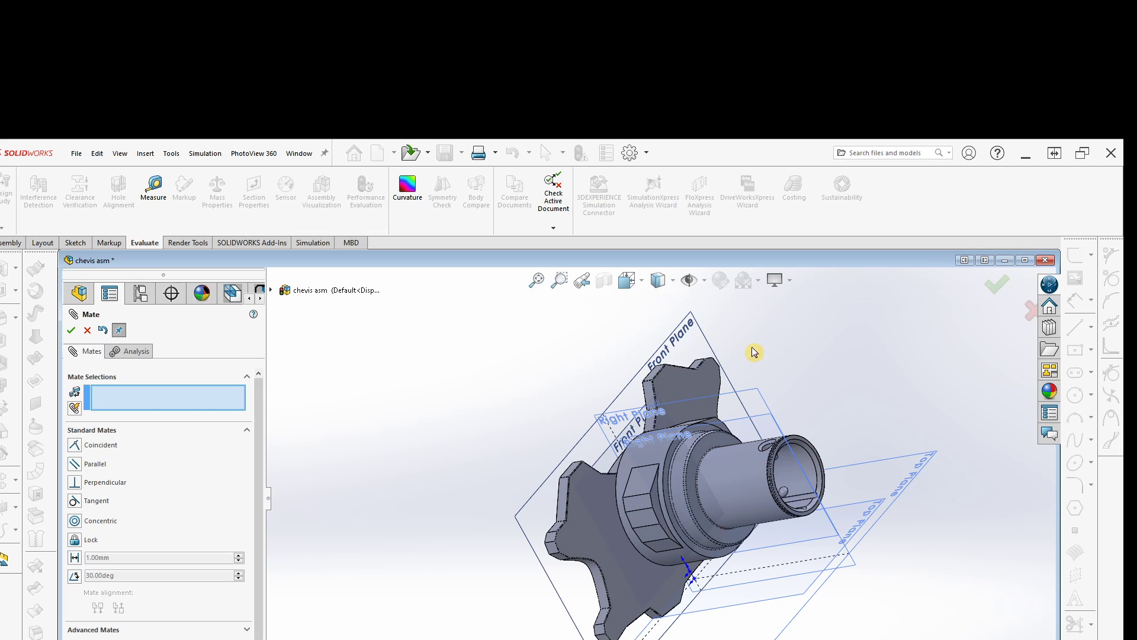
# Add a coincident mate between the Hub's Top Plane and the assembly's Top Plane, and finish the Mate command
pyautogui.moveTo(762, 589); pyautogui.dragTo(779, 609, button='middle')
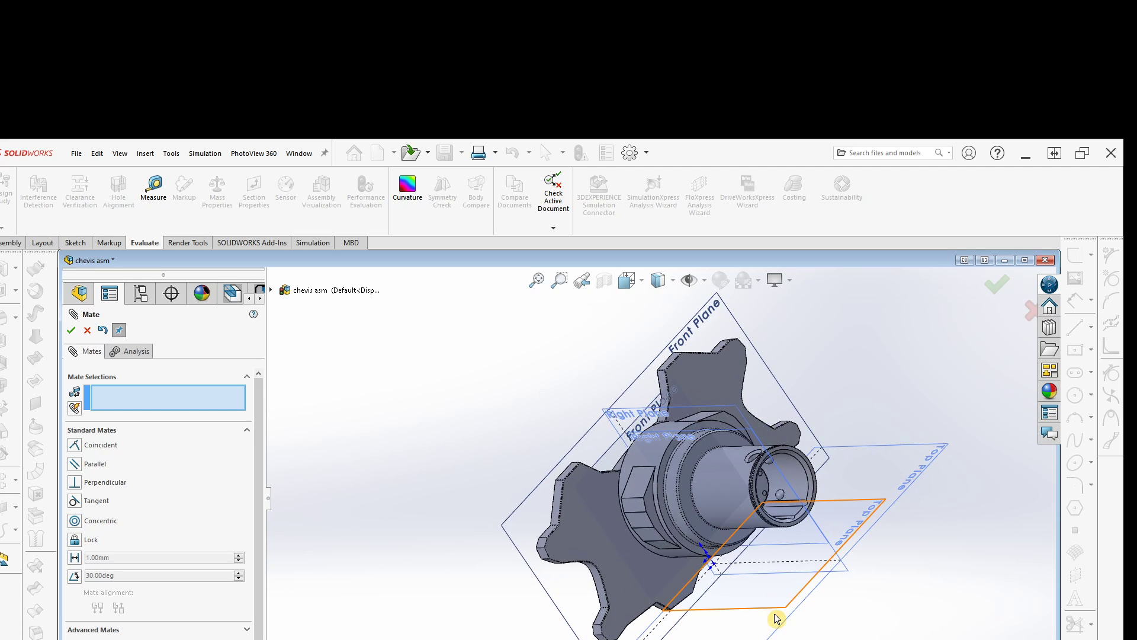
pyautogui.click(781, 613)
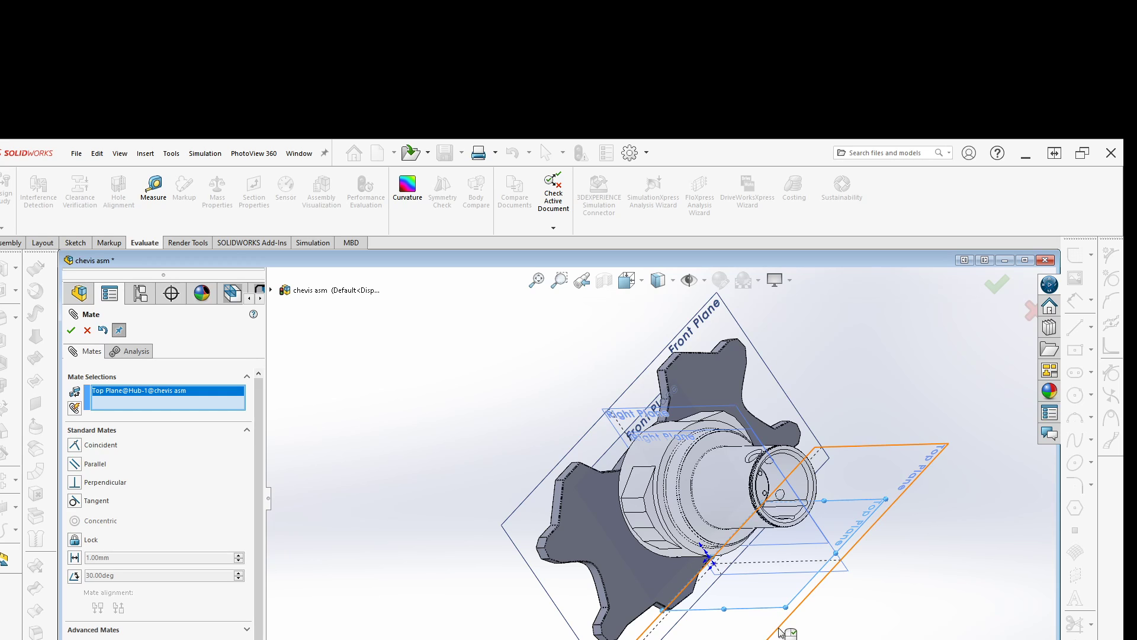
pyautogui.click(778, 626)
pyautogui.click(792, 633)
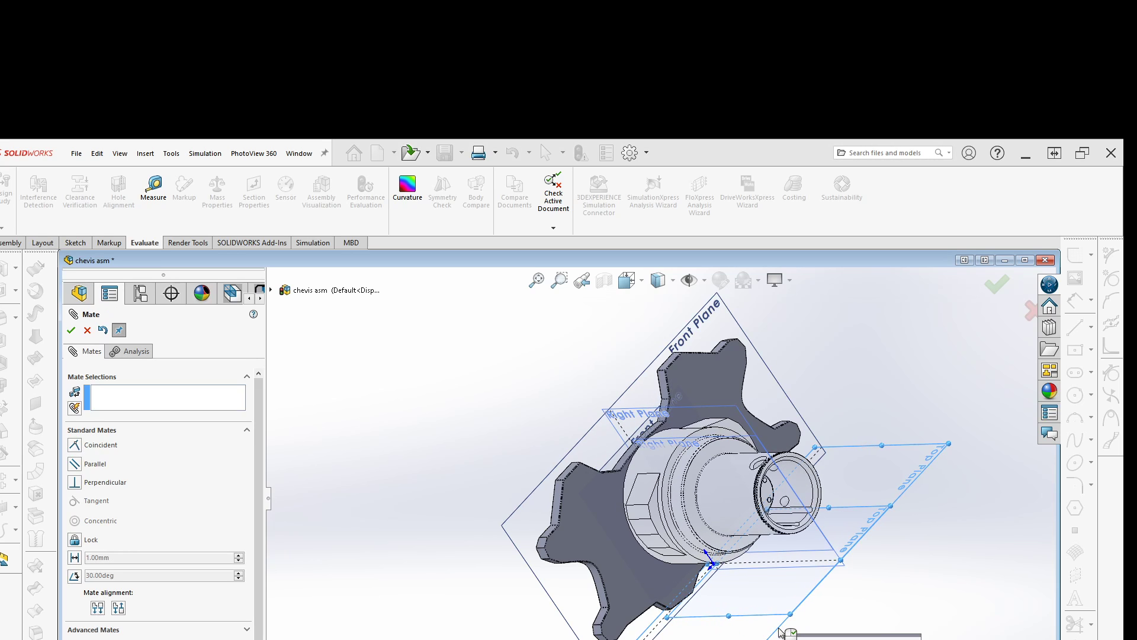
pyautogui.moveTo(729, 631); pyautogui.dragTo(720, 511, button='middle')
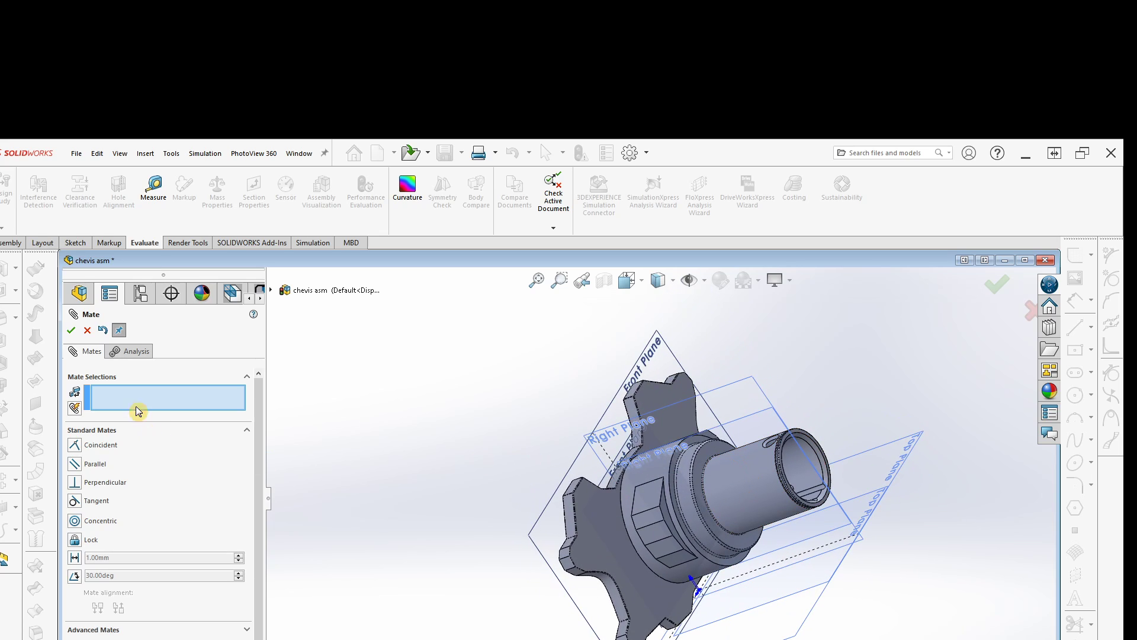
pyautogui.click(71, 330)
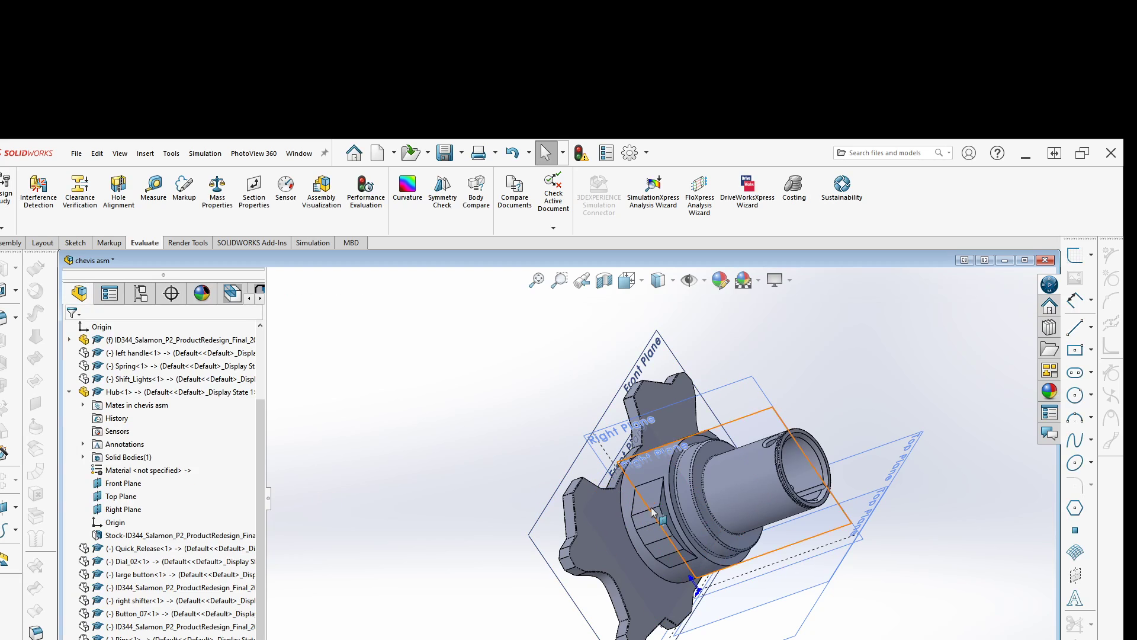
# Test whether the hub can still be moved and examine its collar and sleeve faces from several angles
pyautogui.click(701, 507)
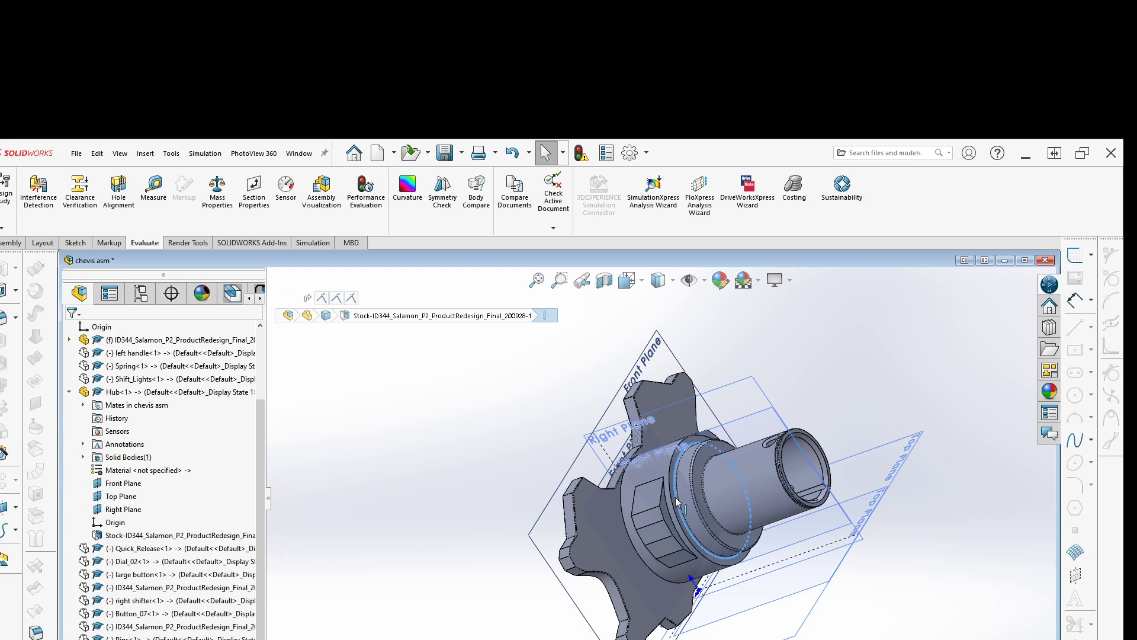
pyautogui.click(639, 494)
pyautogui.moveTo(645, 495); pyautogui.dragTo(652, 476)
pyautogui.moveTo(666, 514); pyautogui.dragTo(581, 624, button='middle')
pyautogui.moveTo(761, 461); pyautogui.dragTo(769, 501)
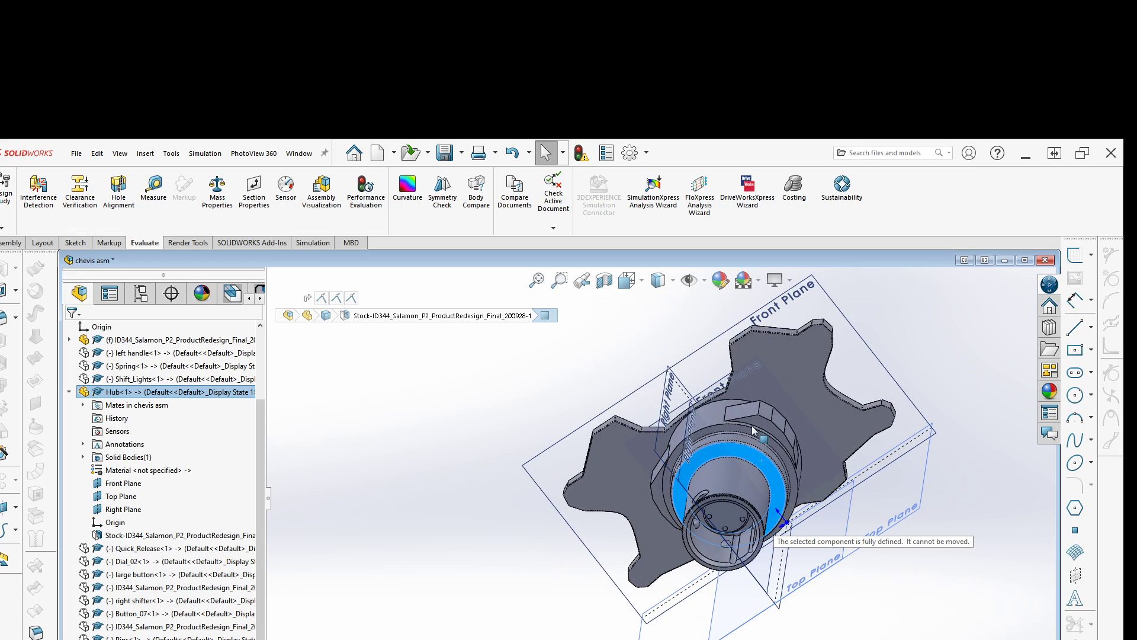
pyautogui.moveTo(481, 580); pyautogui.dragTo(514, 581, button='middle')
pyautogui.click(514, 580)
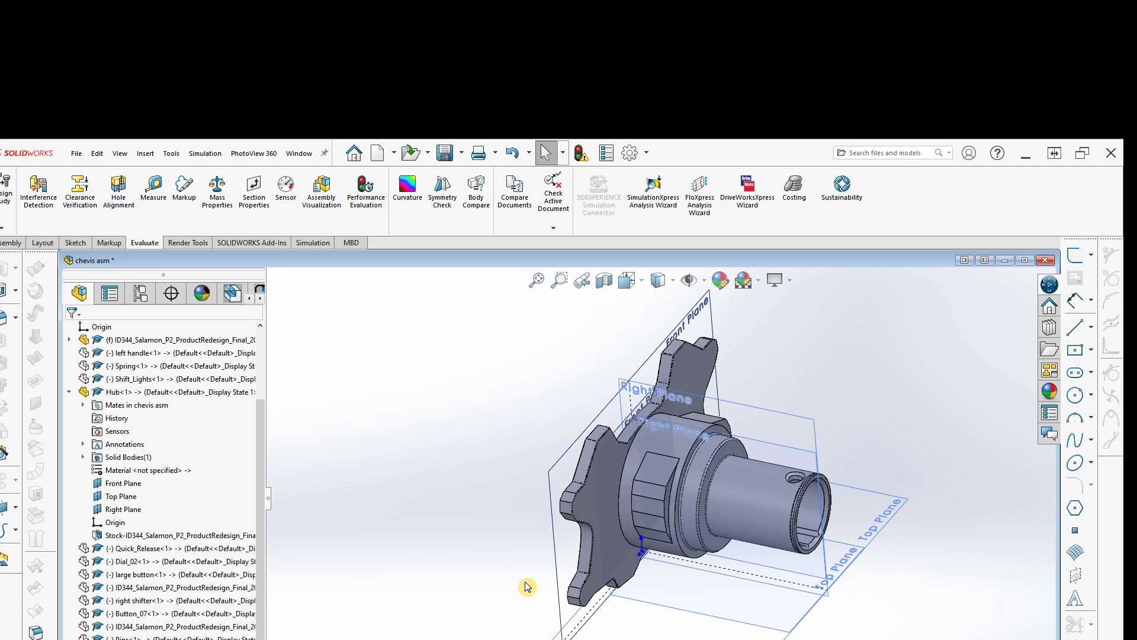
pyautogui.click(671, 465)
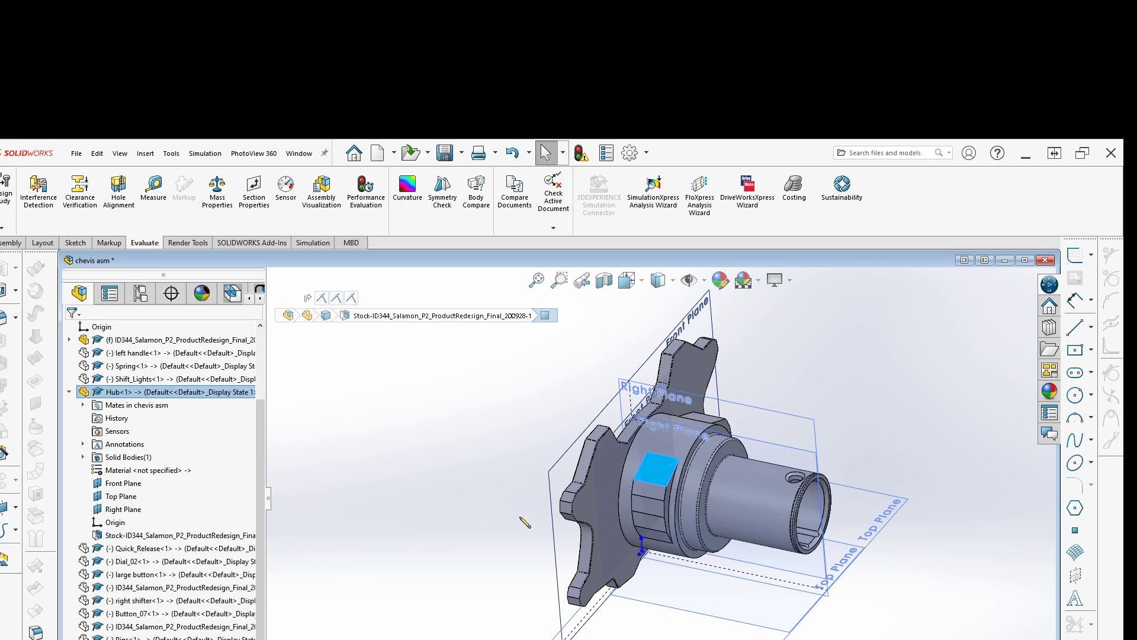
pyautogui.click(521, 520)
pyautogui.click(762, 505)
pyautogui.click(689, 477)
pyautogui.click(533, 504)
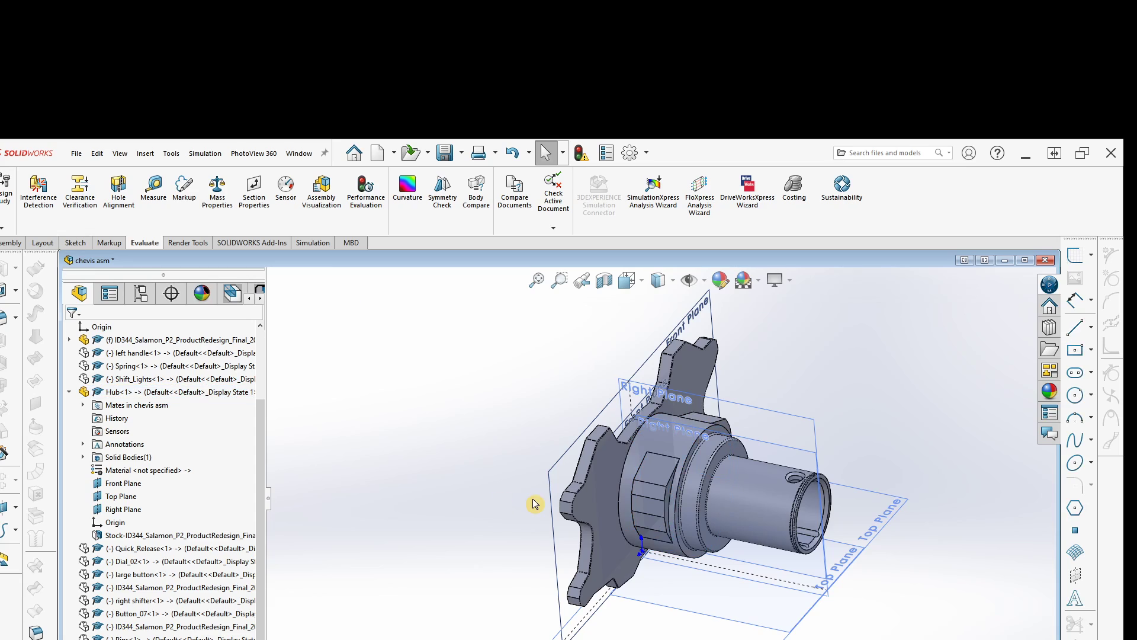
# Look through the assembly tree and check which planes the Coincident4 mate references
pyautogui.scroll(-1, 197, 638)
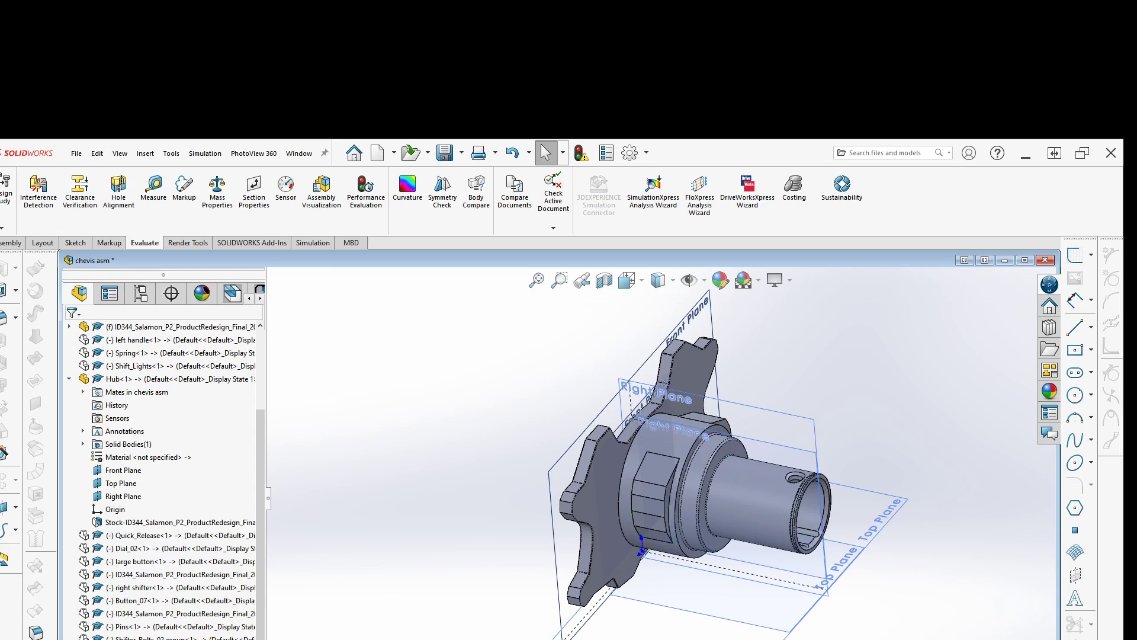
pyautogui.scroll(-3, 197, 638)
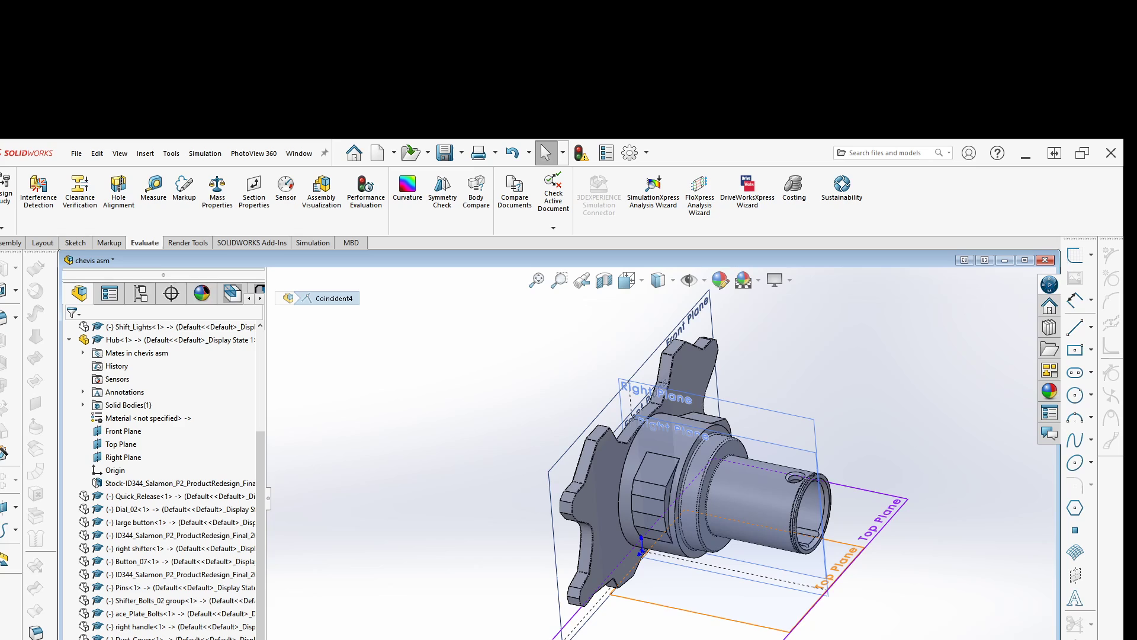
pyautogui.rightClick(109, 496)
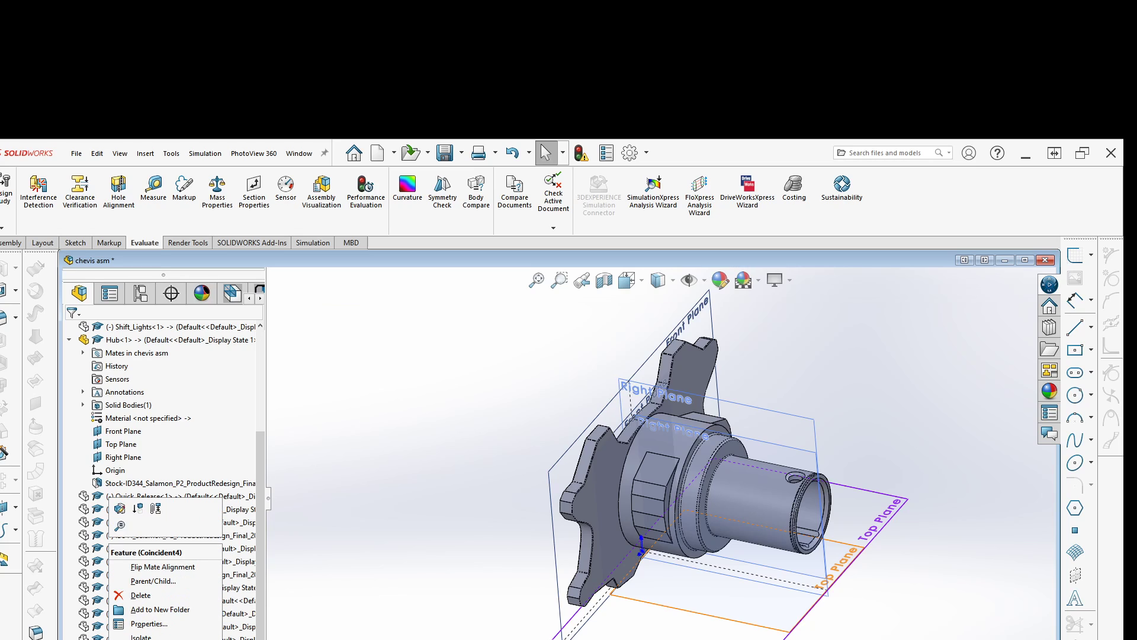
pyautogui.click(456, 601)
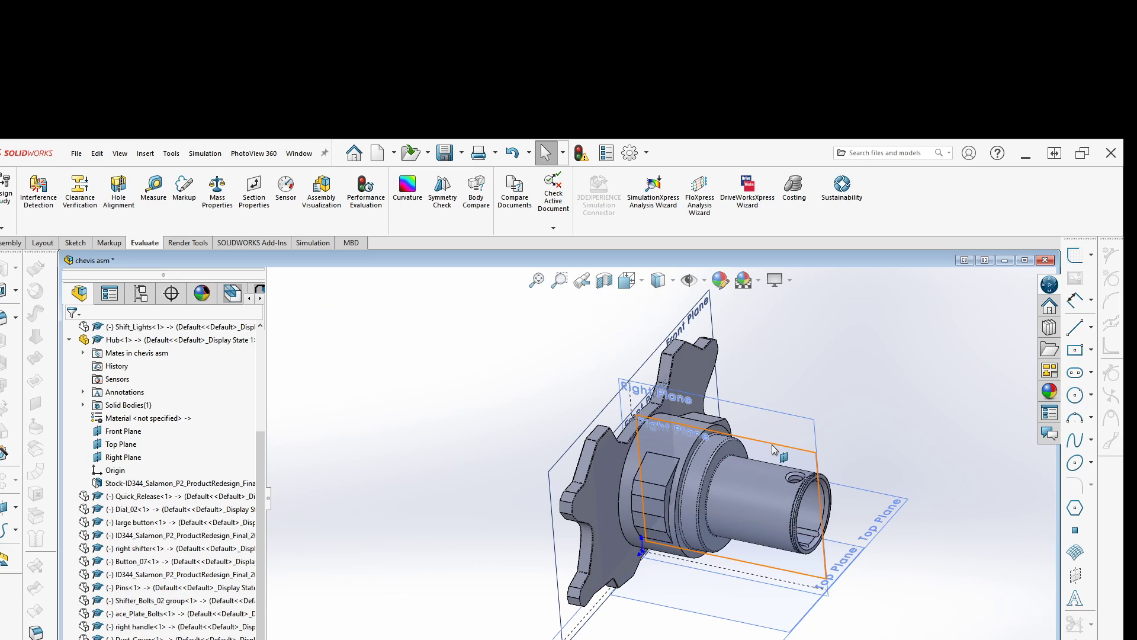
pyautogui.moveTo(368, 514); pyautogui.dragTo(368, 474, button='middle')
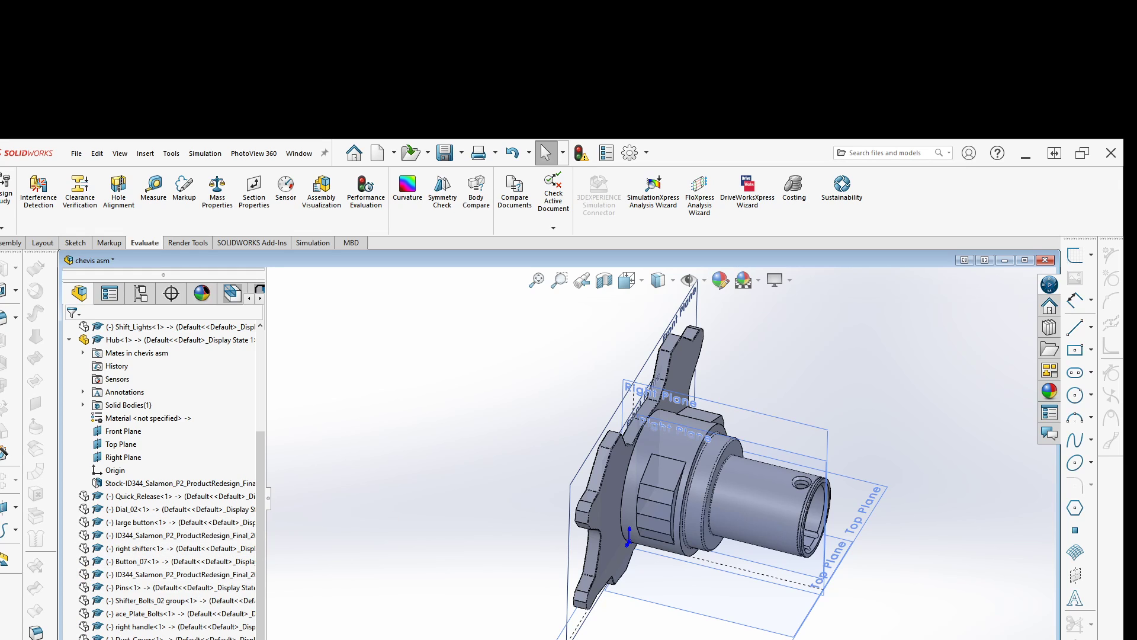
pyautogui.scroll(1, 165, 474)
pyautogui.moveTo(521, 513)
pyautogui.mouseDown(button='middle')
pyautogui.moveTo(495, 507)
pyautogui.moveTo(540, 537)
pyautogui.moveTo(569, 527)
pyautogui.moveTo(500, 510)
pyautogui.mouseUp(button='middle')
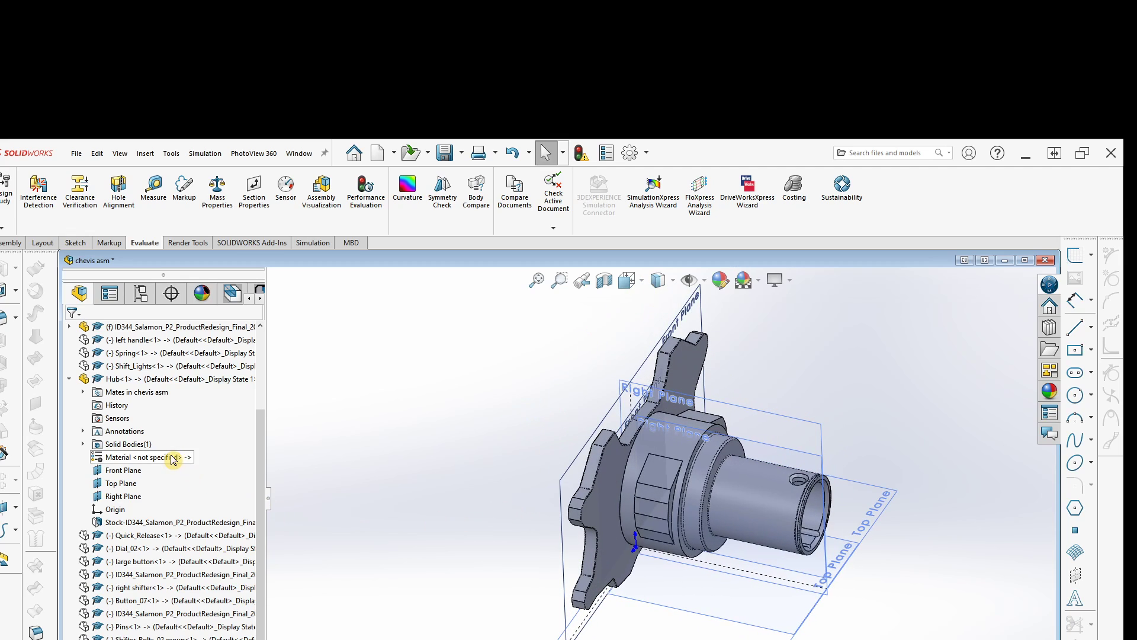
pyautogui.scroll(3, 418, 478)
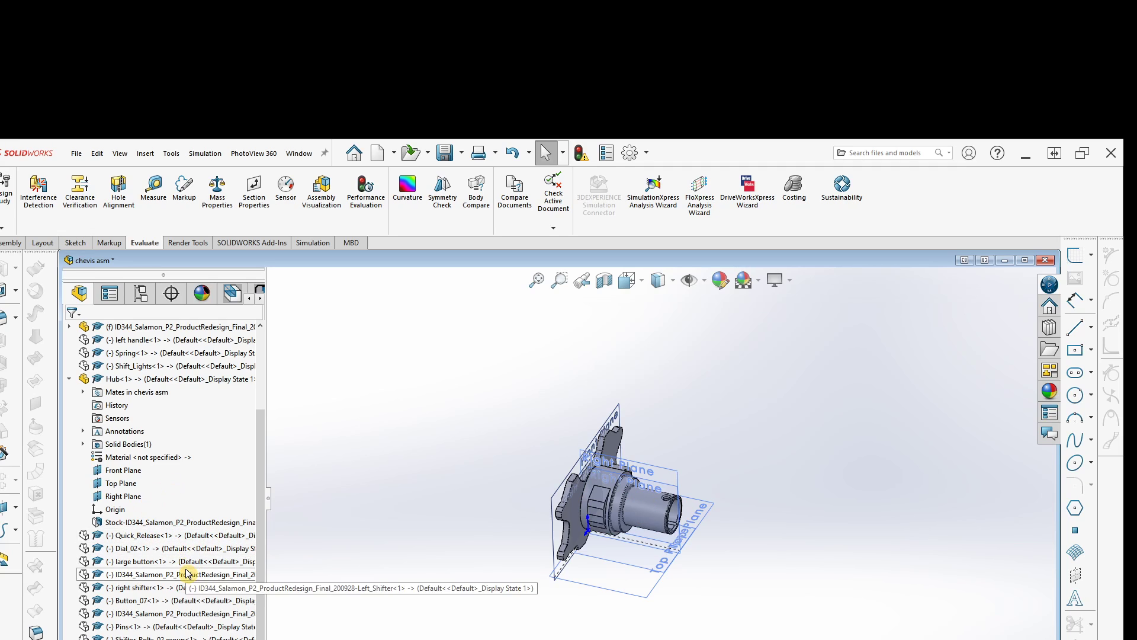
# Preview the hidden components one by one, including the quick release, dial, large button and left shifter, to find the next part
pyautogui.click(168, 628)
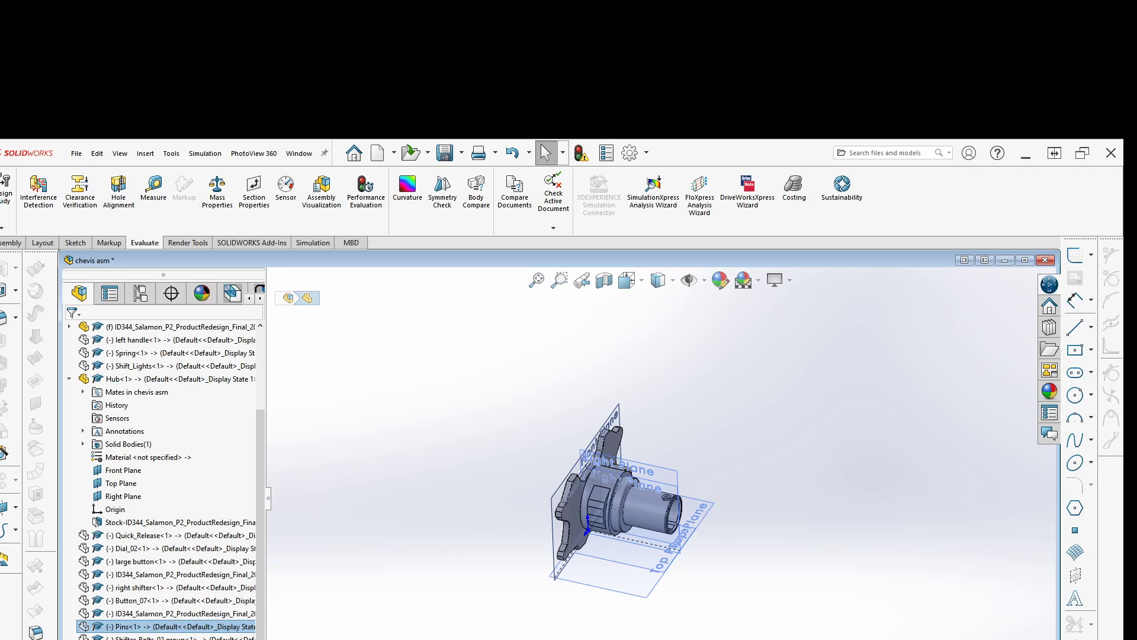
pyautogui.click(146, 639)
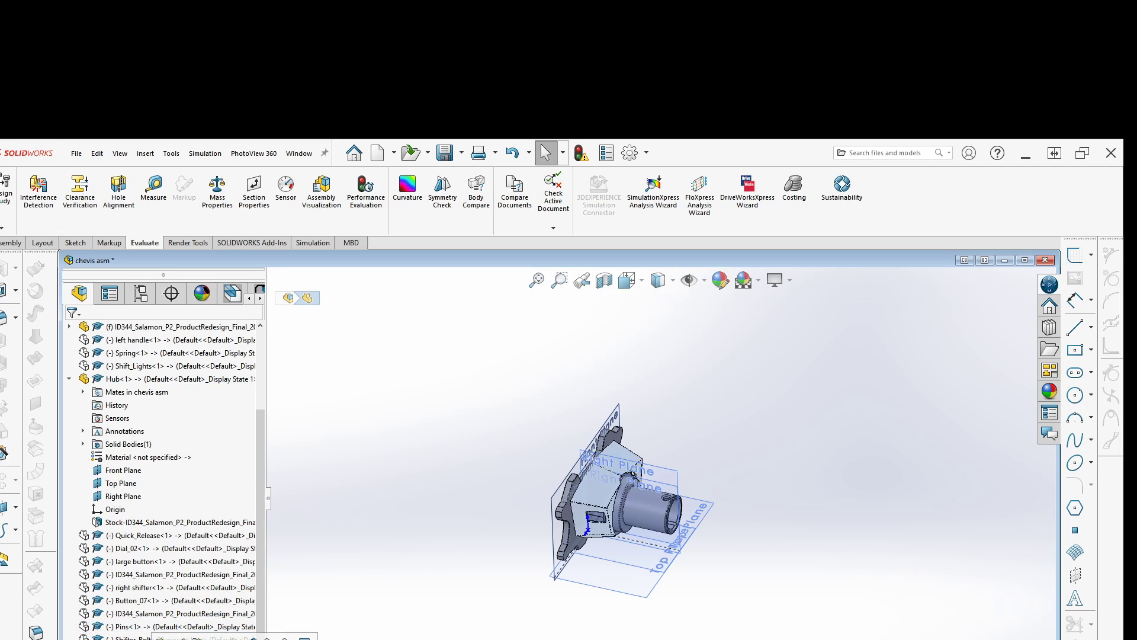
pyautogui.click(145, 639)
pyautogui.click(122, 639)
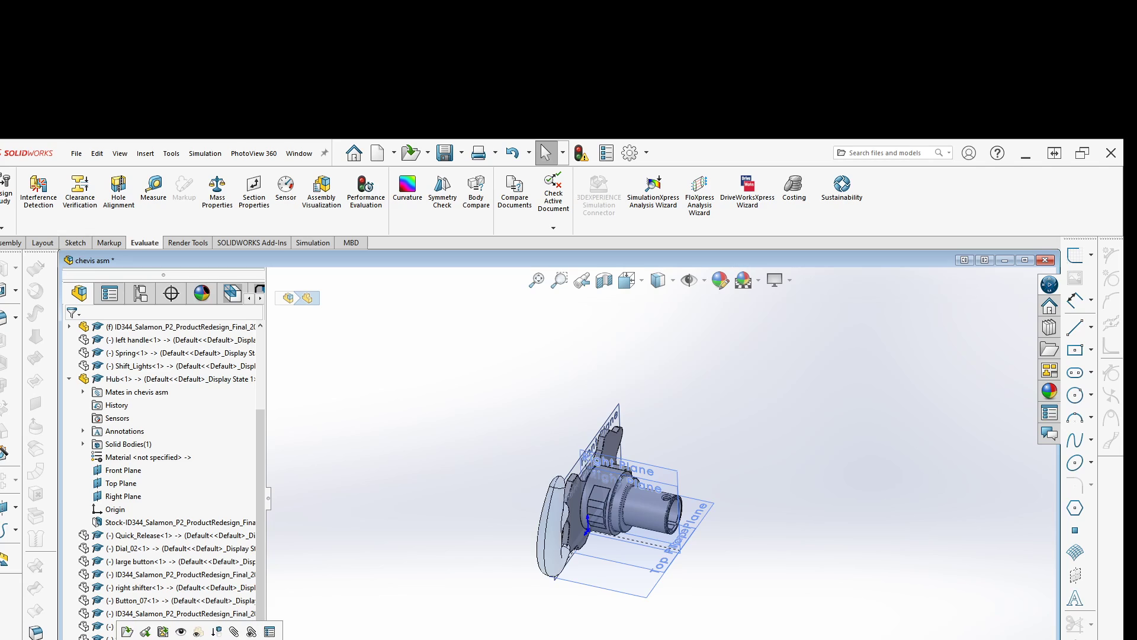
pyautogui.click(181, 537)
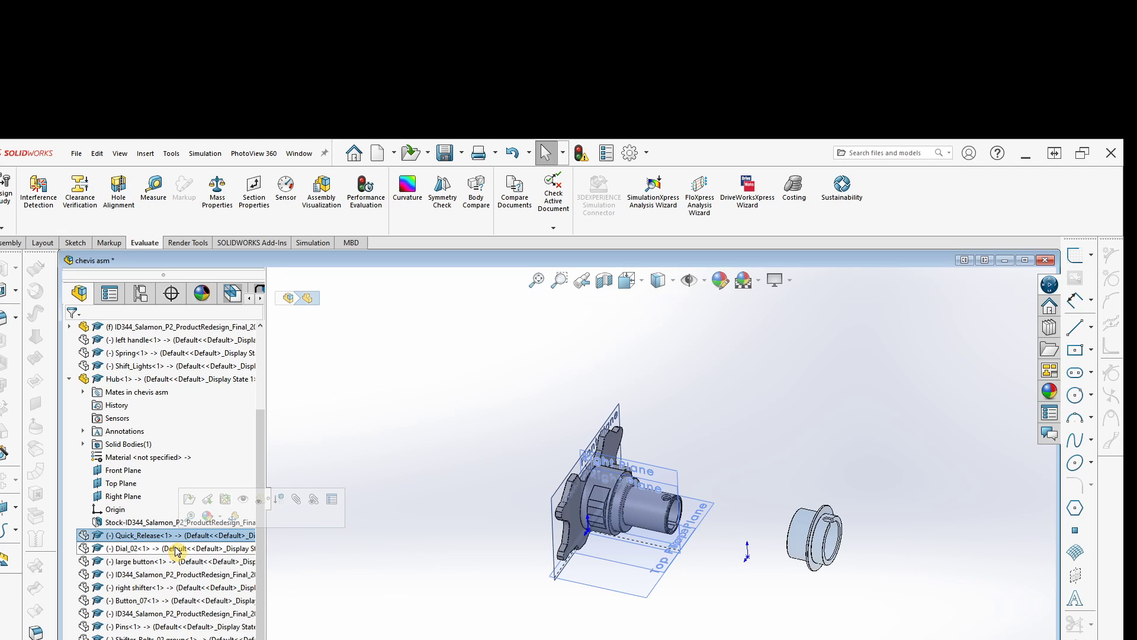
pyautogui.click(175, 548)
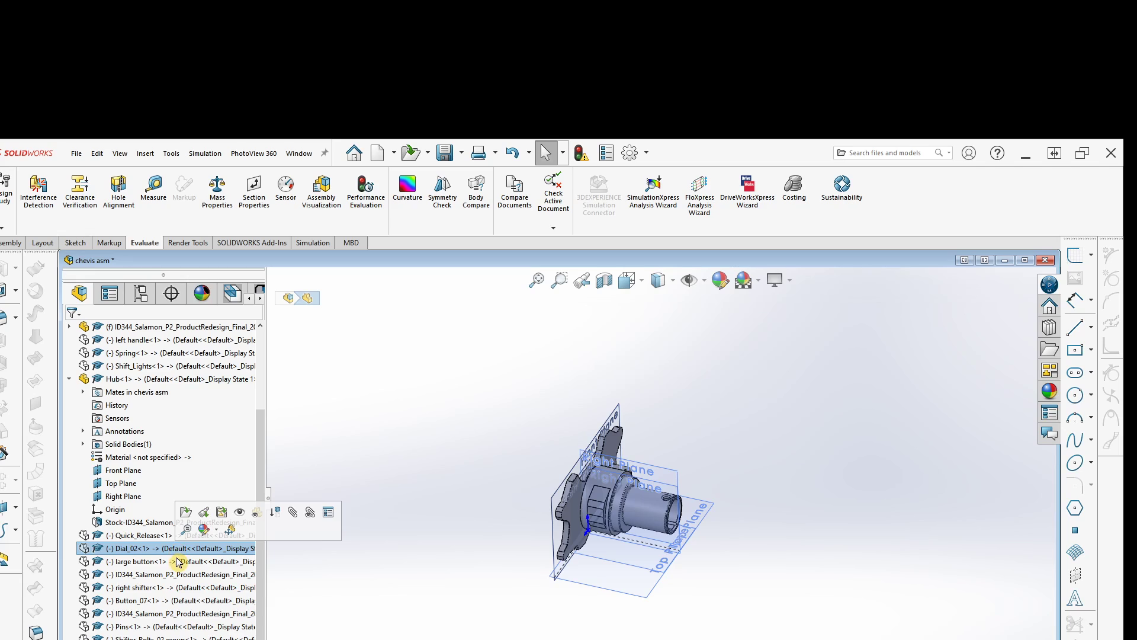
pyautogui.click(177, 562)
pyautogui.click(177, 574)
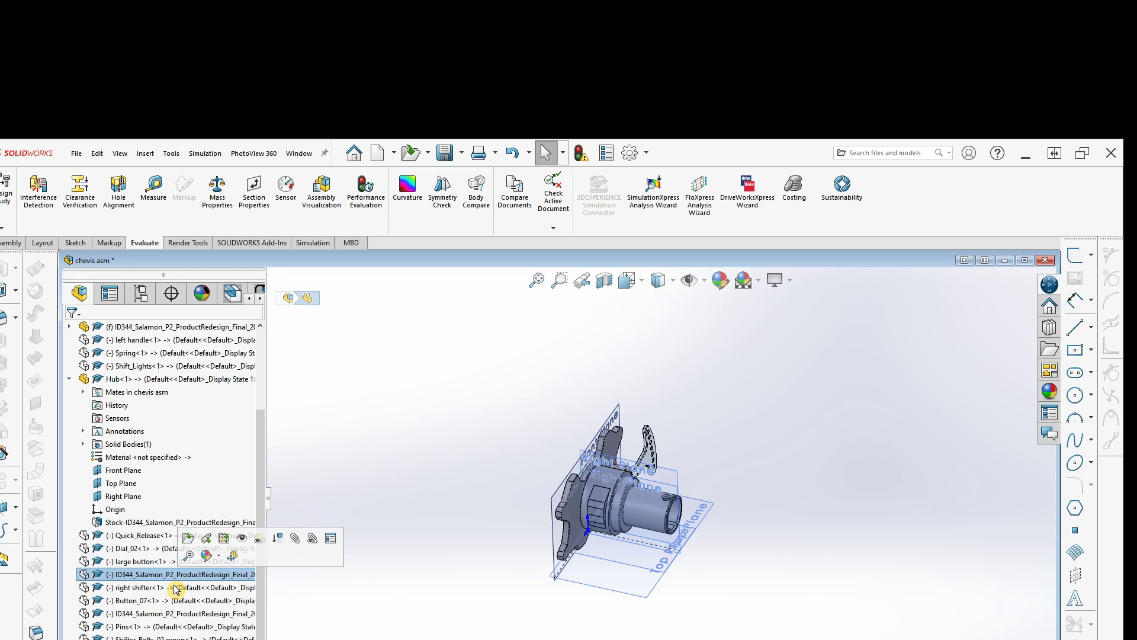
pyautogui.click(161, 615)
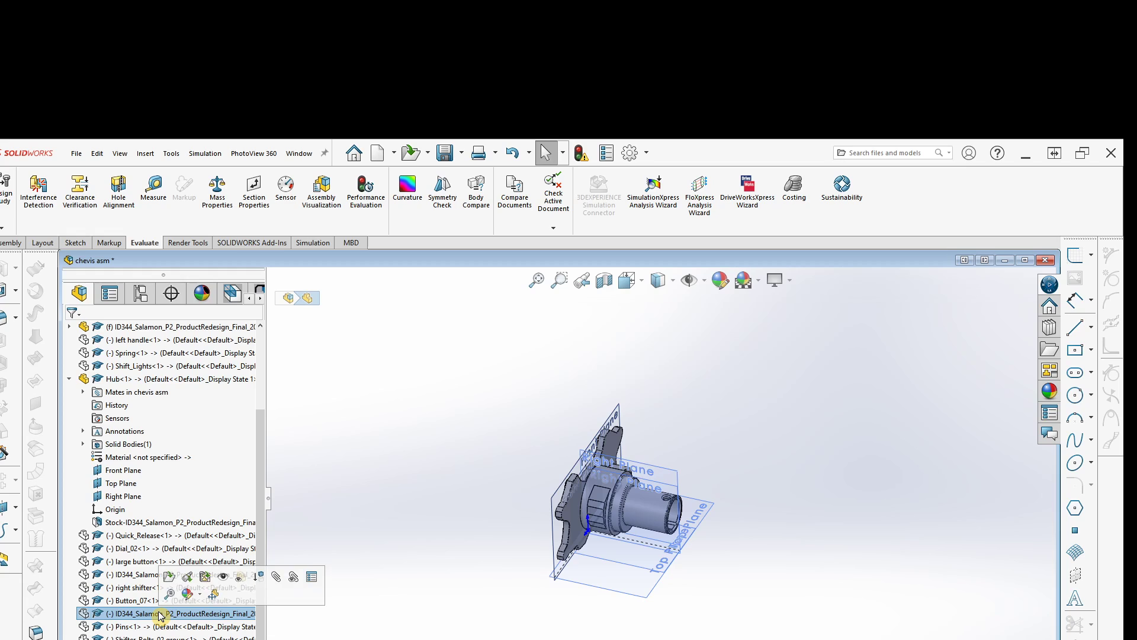
# Show the hidden Pins component and move it out of the hub sleeve into the empty space beside it
pyautogui.click(160, 628)
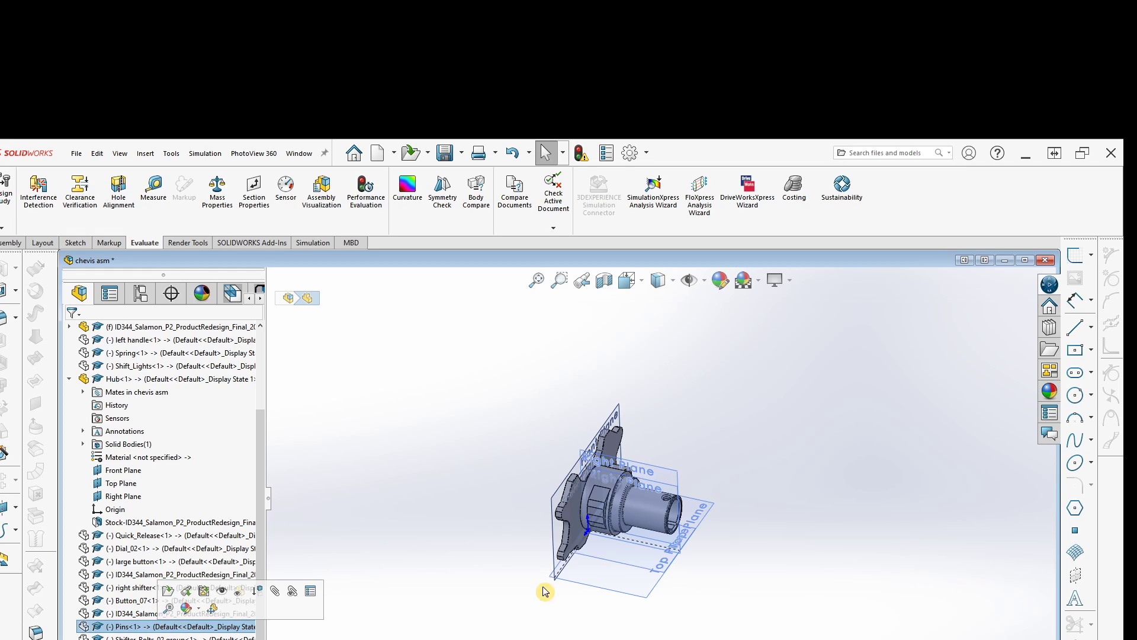
pyautogui.moveTo(714, 526); pyautogui.dragTo(681, 533, button='middle')
pyautogui.scroll(-5, 615, 531)
pyautogui.moveTo(553, 556); pyautogui.dragTo(565, 562, button='middle')
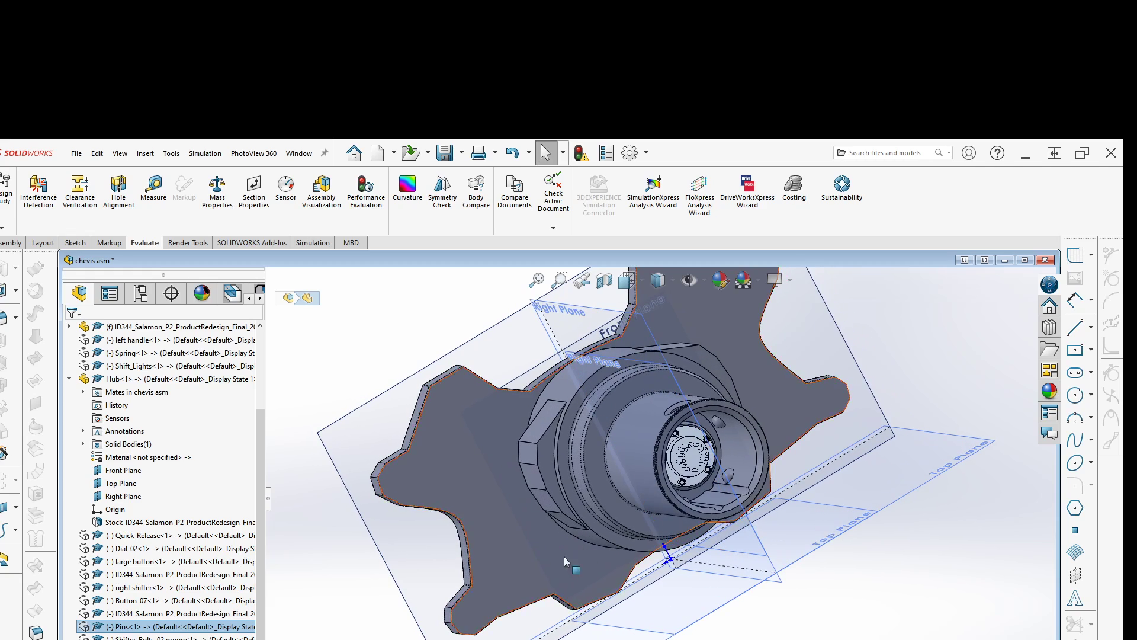
pyautogui.rightClick(205, 626)
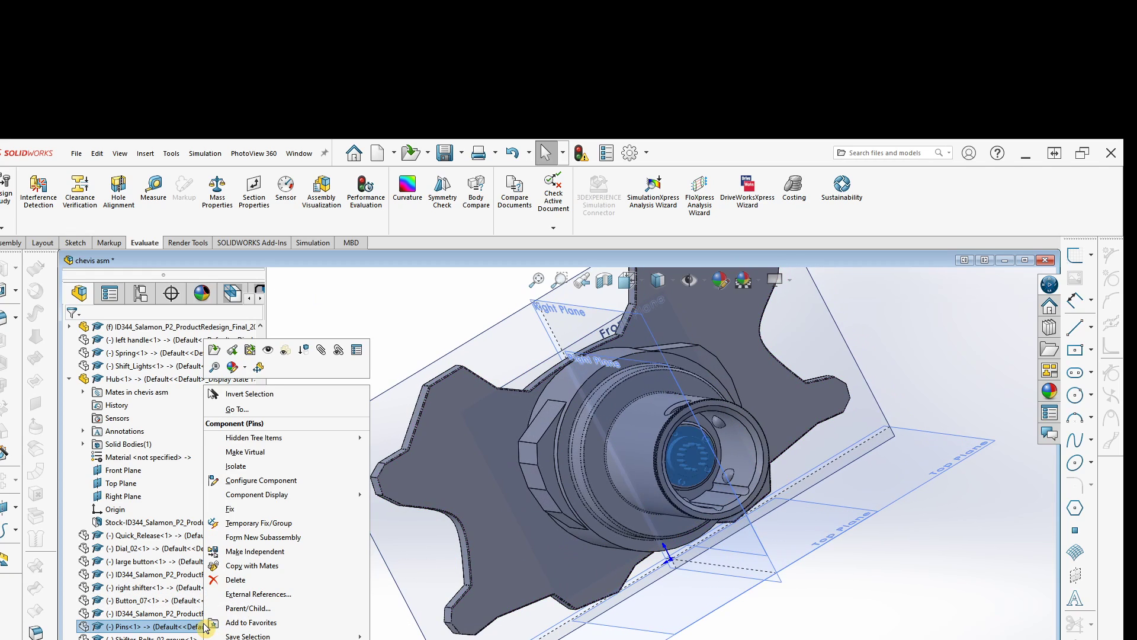
pyautogui.click(270, 350)
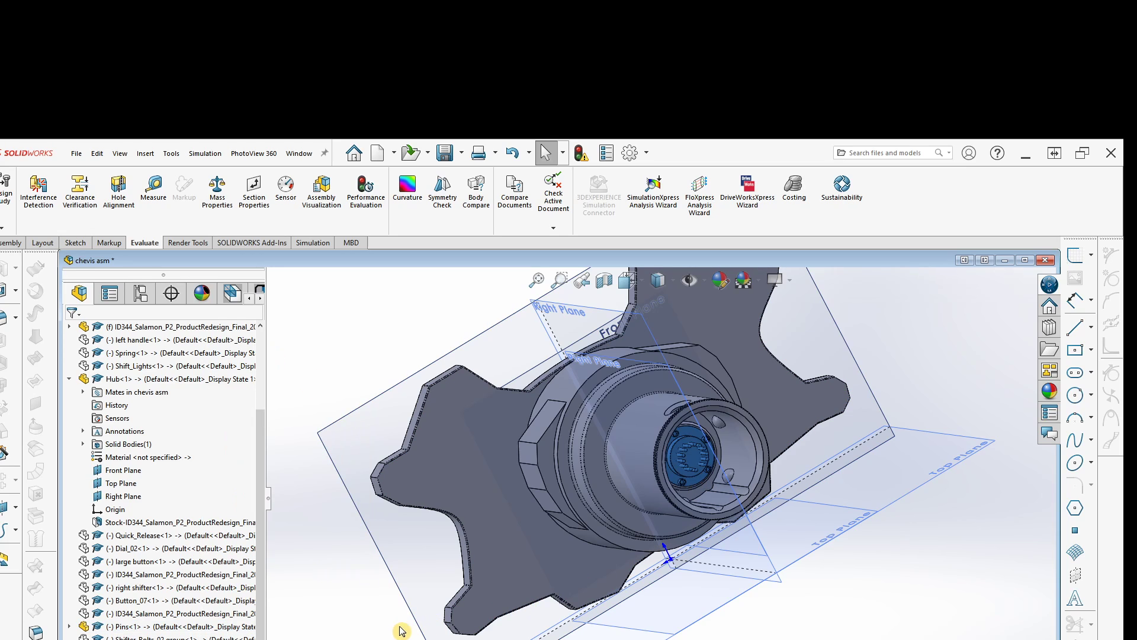
pyautogui.moveTo(685, 469); pyautogui.dragTo(922, 566)
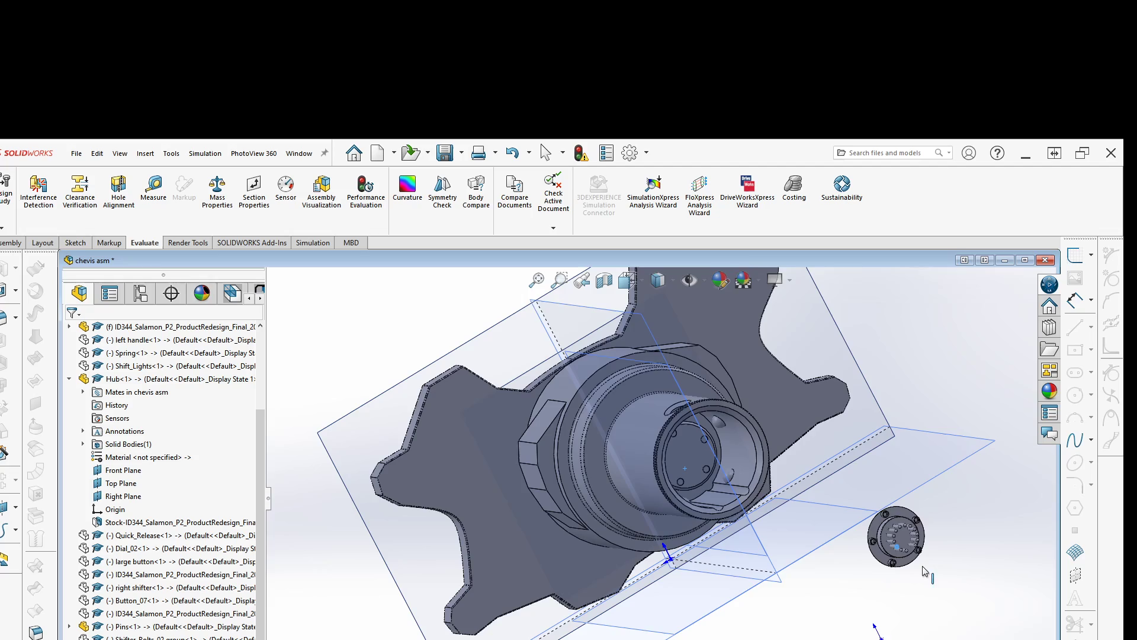
pyautogui.moveTo(800, 554)
pyautogui.mouseDown(button='middle')
pyautogui.moveTo(737, 551)
pyautogui.moveTo(723, 571)
pyautogui.moveTo(694, 551)
pyautogui.moveTo(815, 550)
pyautogui.mouseUp(button='middle')
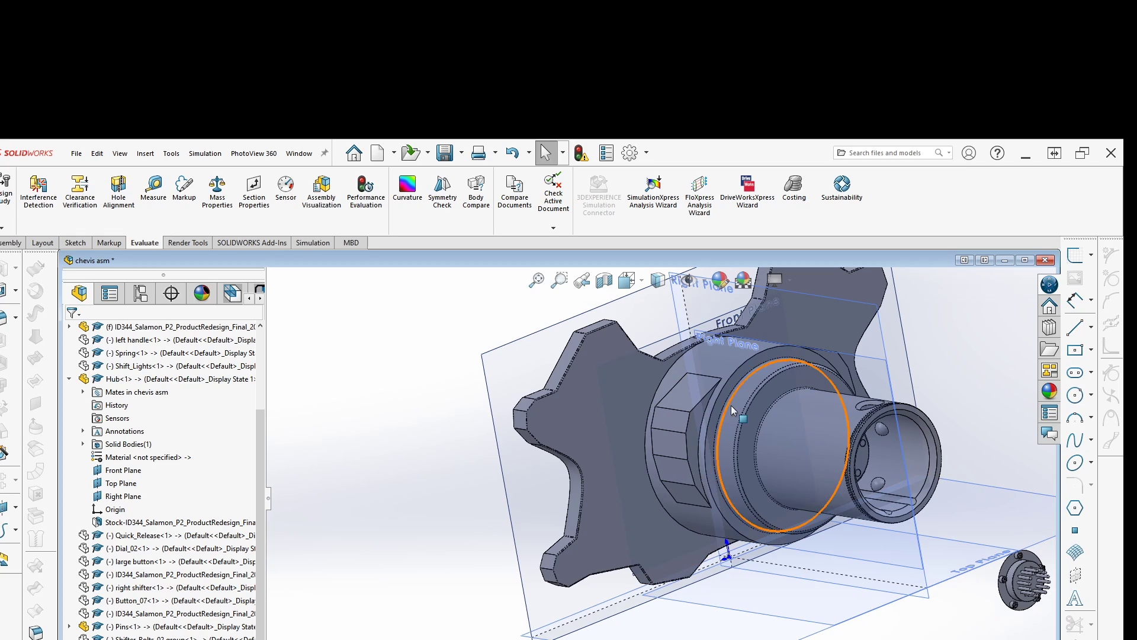
# Start a mate between the cylindrical face of the Pins component and the inner cylindrical face of the hub sleeve
pyautogui.moveTo(728, 533); pyautogui.dragTo(847, 533, button='middle')
pyautogui.scroll(-5, 847, 533)
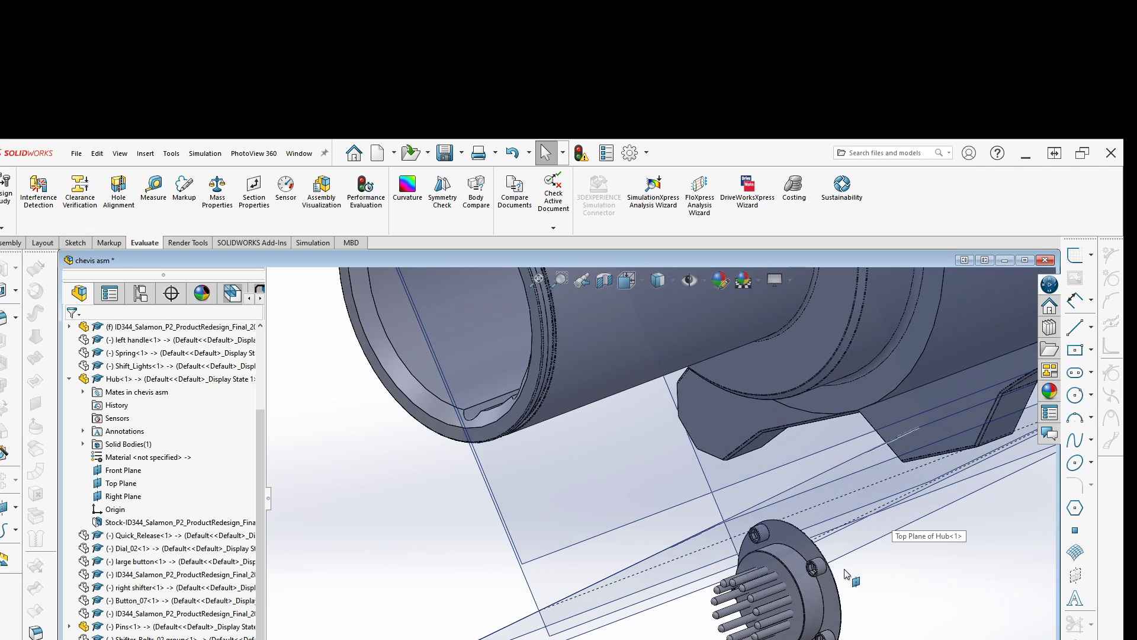
pyautogui.scroll(3, 696, 512)
pyautogui.moveTo(682, 513); pyautogui.dragTo(688, 561, button='middle')
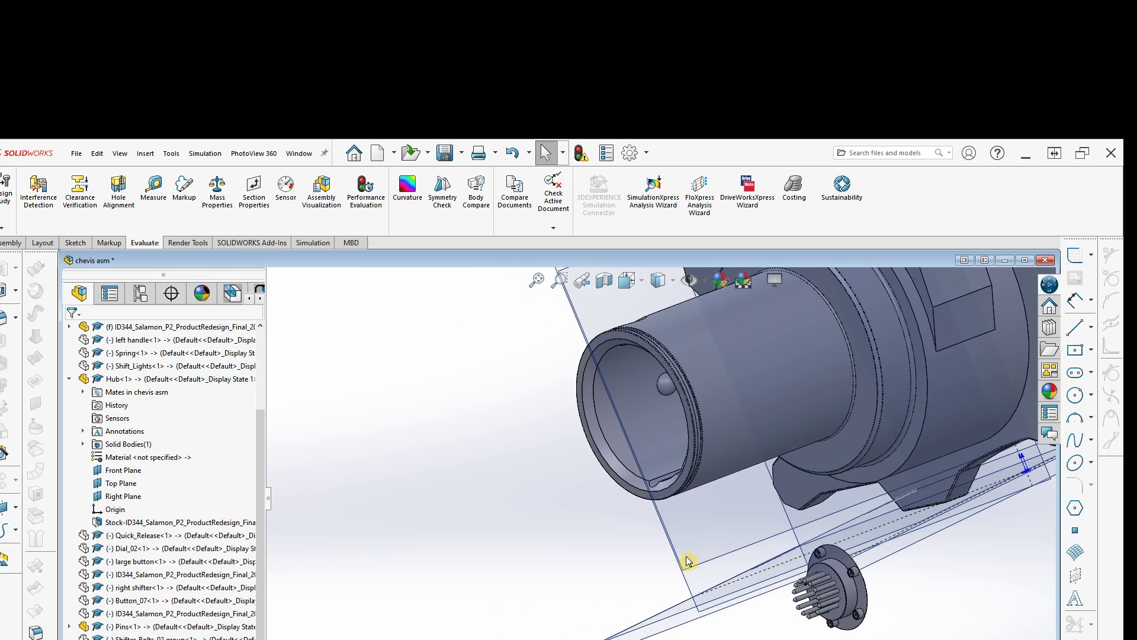
pyautogui.moveTo(629, 493); pyautogui.dragTo(679, 517, button='middle')
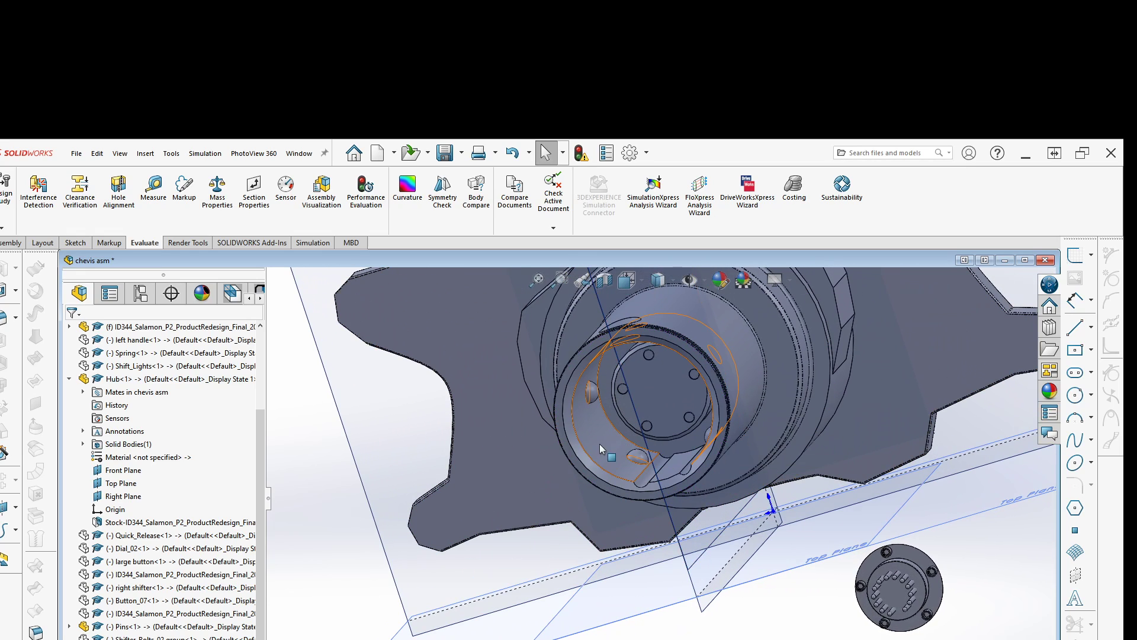
pyautogui.moveTo(589, 455); pyautogui.dragTo(485, 628, button='middle')
pyautogui.scroll(-3, 485, 628)
pyautogui.scroll(-3, 519, 627)
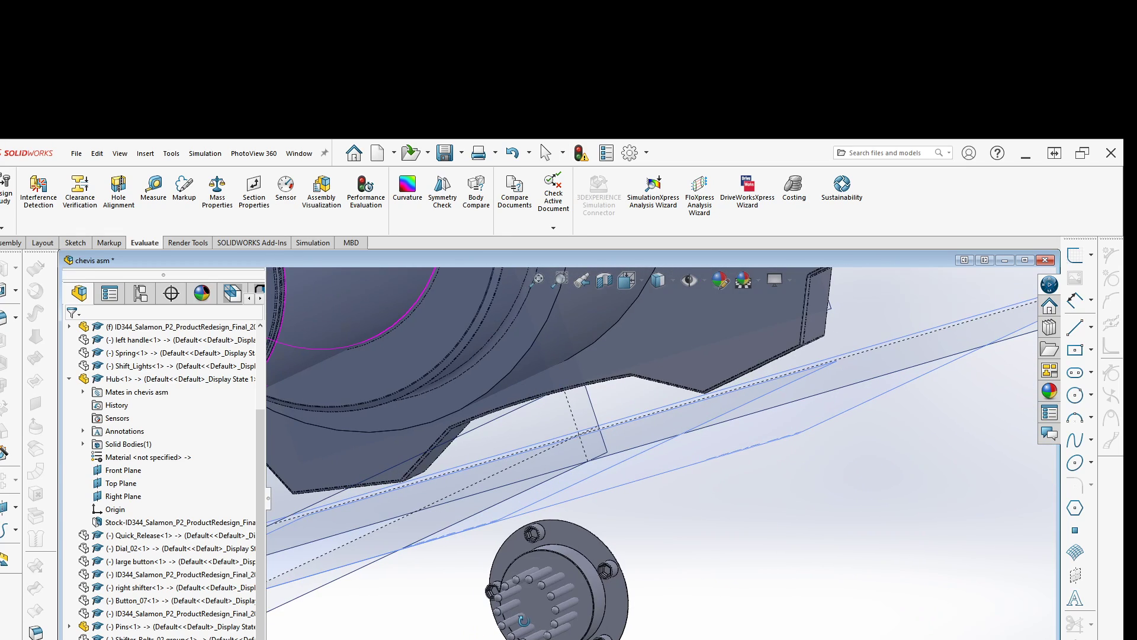
pyautogui.click(601, 592)
pyautogui.scroll(4, 609, 519)
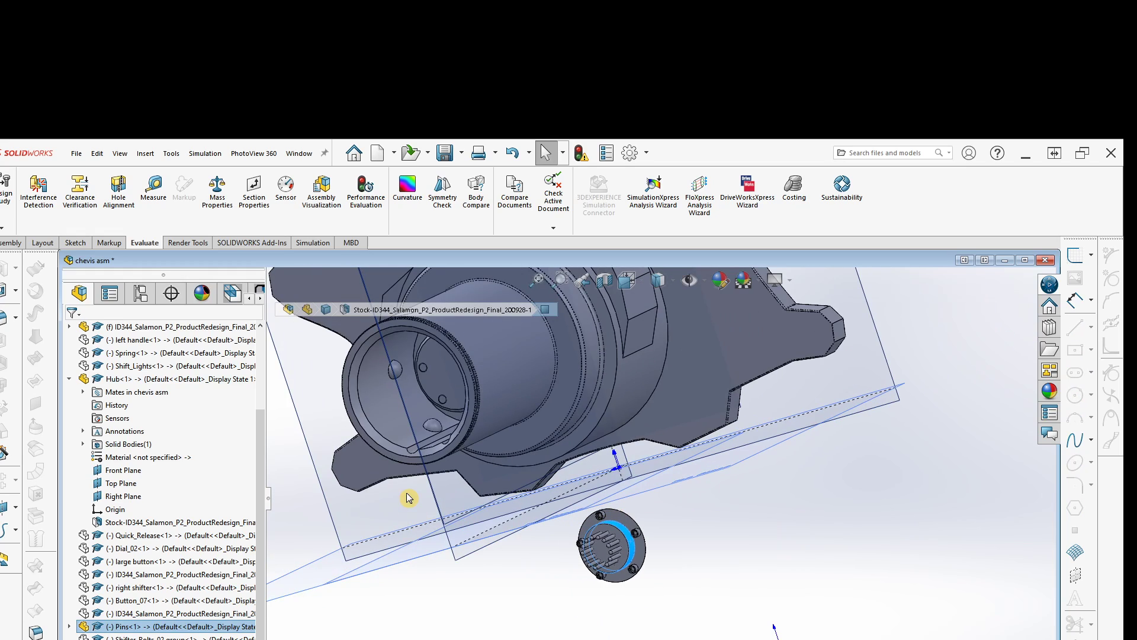
pyautogui.keyDown('ctrl'); pyautogui.moveTo(409, 495); pyautogui.dragTo(524, 596, button='middle'); pyautogui.keyUp('ctrl')
pyautogui.click(493, 515)
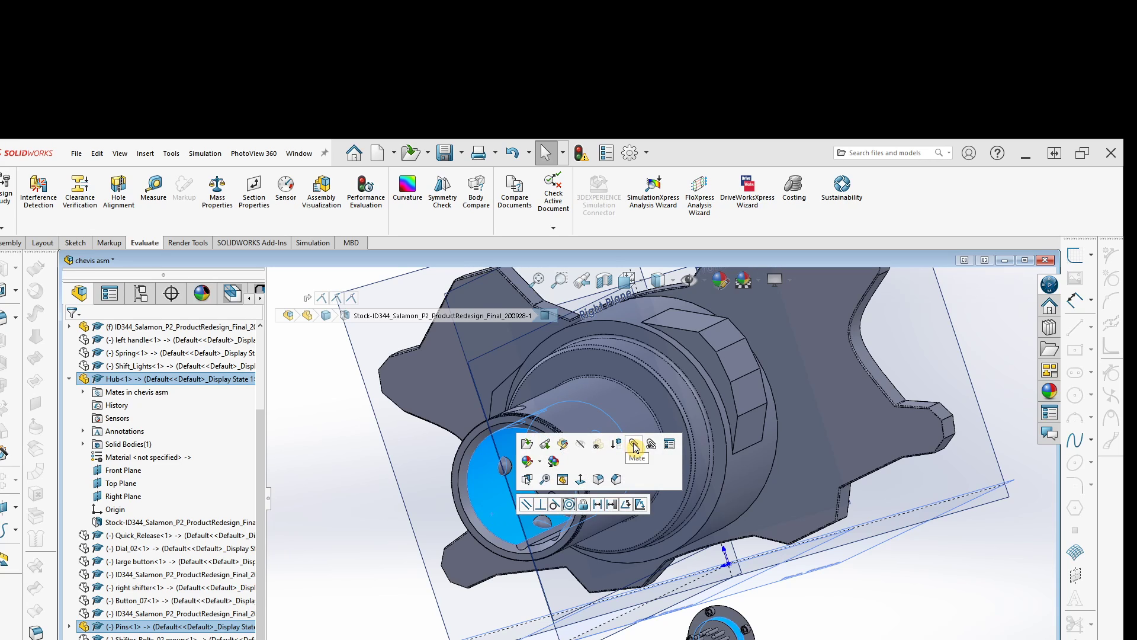
pyautogui.click(635, 444)
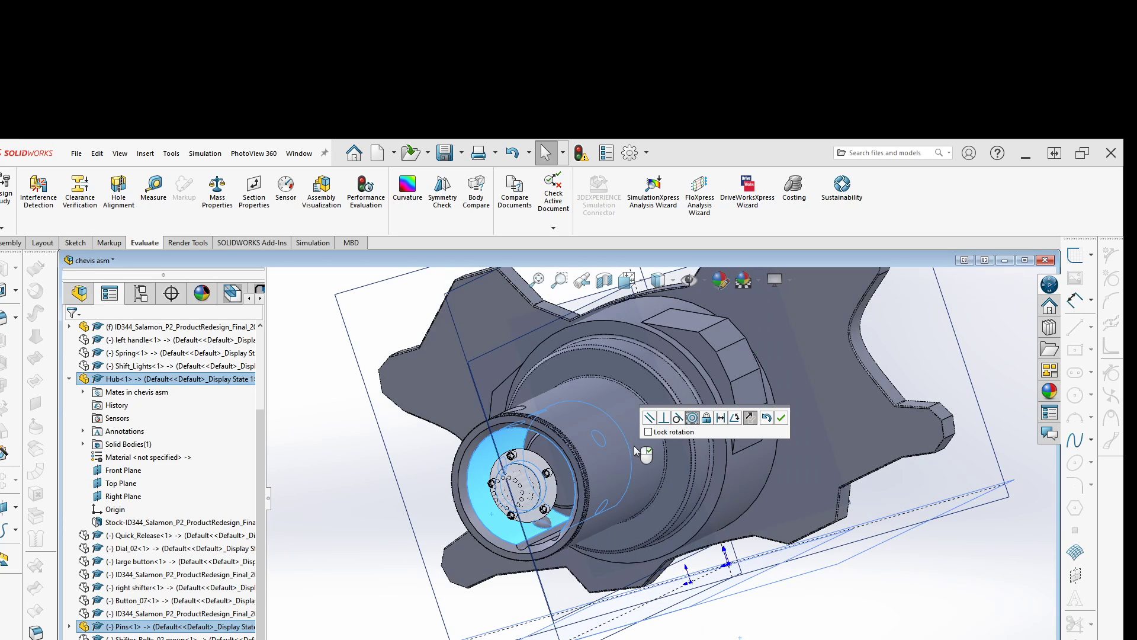
# Try a tangent relation between the Pins and hub sleeve faces, then mate them concentric instead
pyautogui.click(679, 418)
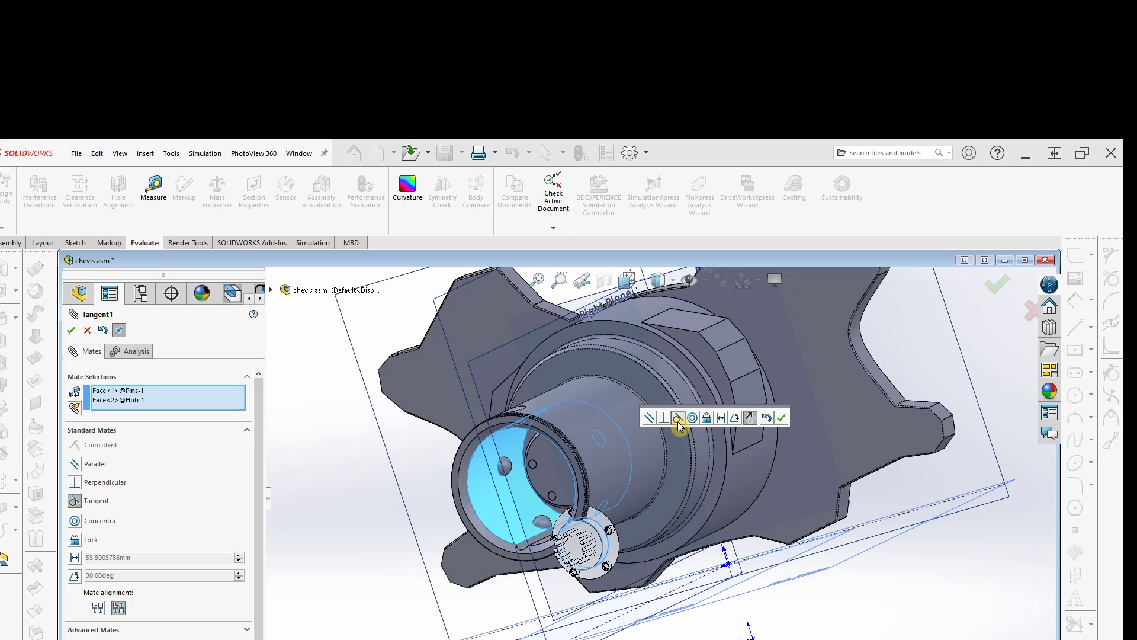
pyautogui.moveTo(677, 421); pyautogui.dragTo(548, 590, button='middle')
pyautogui.scroll(-5, 675, 526)
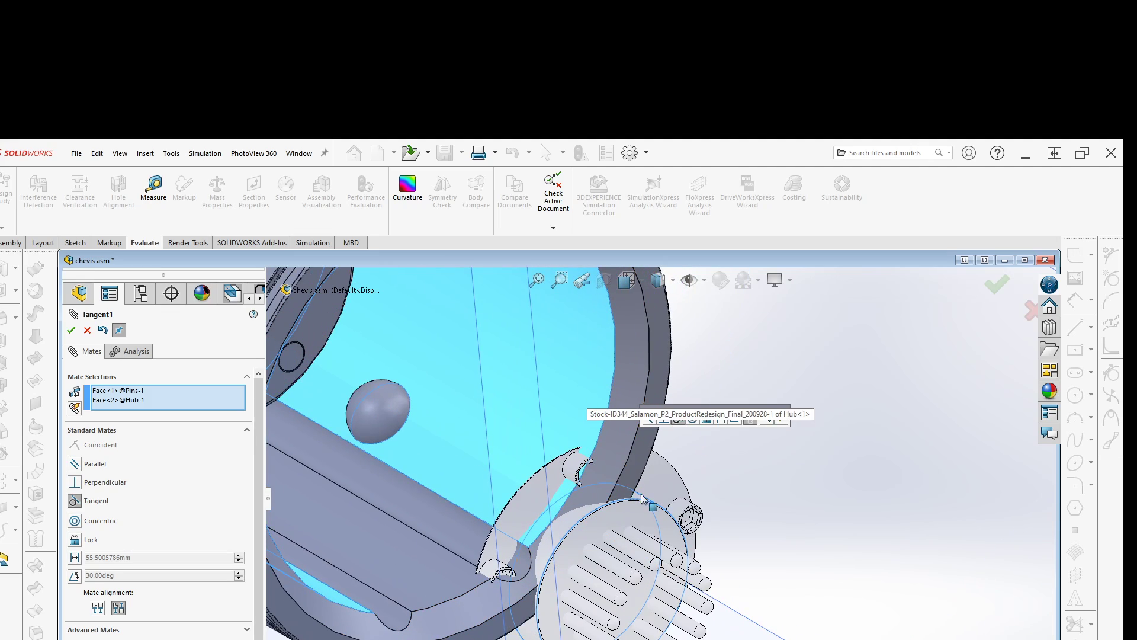
pyautogui.moveTo(642, 498); pyautogui.dragTo(622, 510, button='middle')
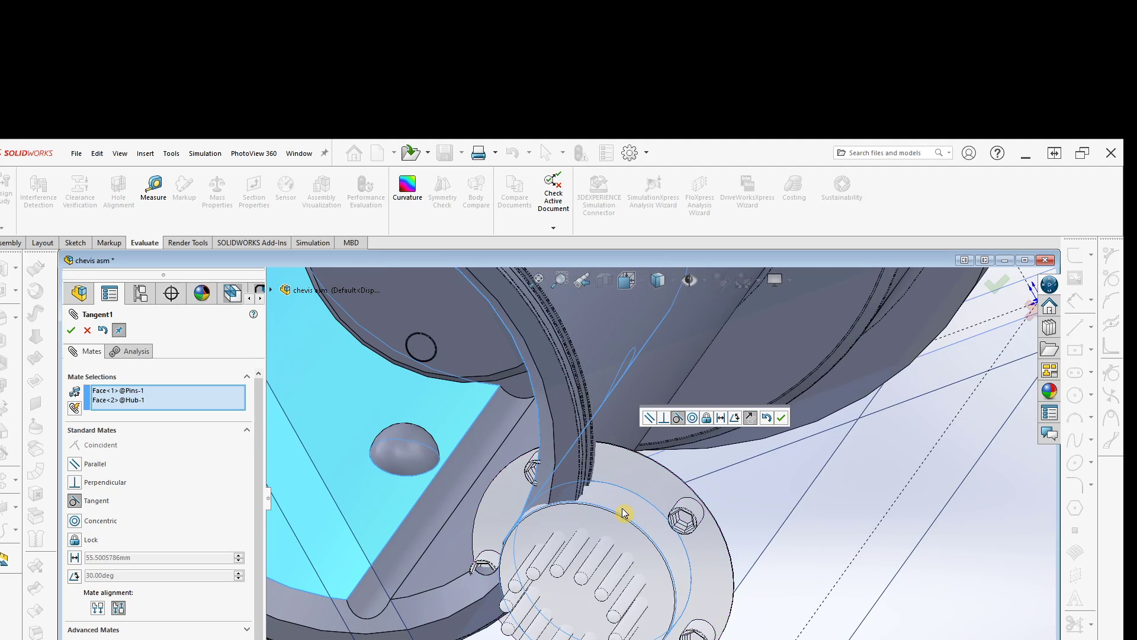
pyautogui.click(690, 419)
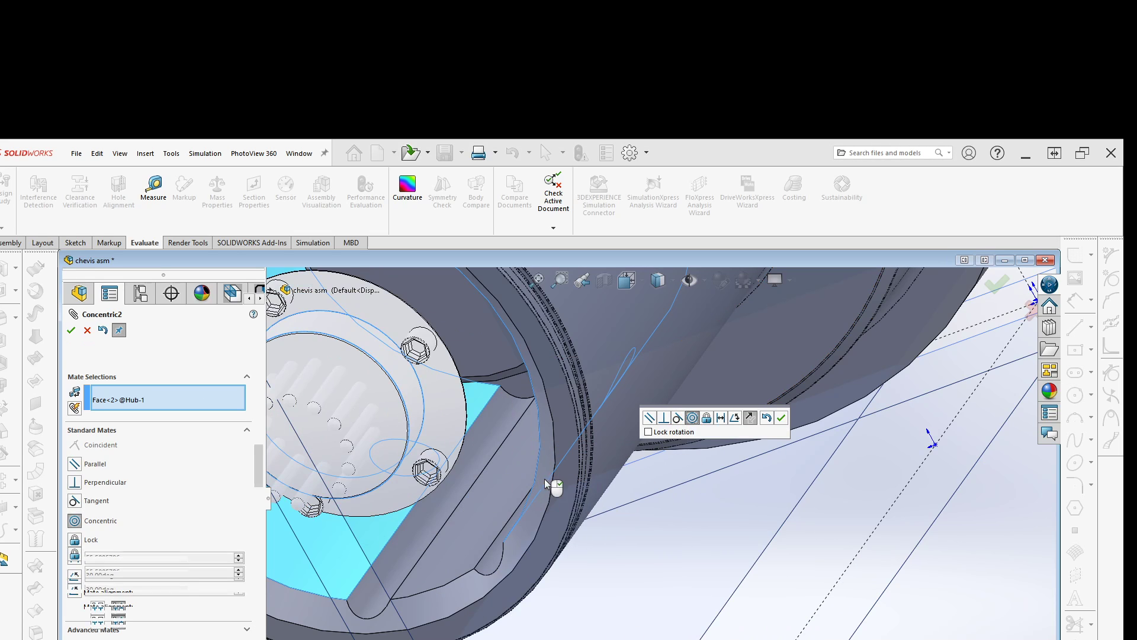
pyautogui.click(782, 421)
# Slide the Pins component out along the sleeve axis and mate its flat back face coincident with the hub's inner end face
pyautogui.moveTo(448, 527)
pyautogui.mouseDown(button='middle')
pyautogui.moveTo(444, 506)
pyautogui.moveTo(444, 536)
pyautogui.mouseUp(button='middle')
pyautogui.moveTo(503, 485); pyautogui.dragTo(361, 551)
pyautogui.moveTo(496, 536); pyautogui.dragTo(559, 497, button='middle')
pyautogui.moveTo(526, 533); pyautogui.dragTo(595, 515, button='middle')
pyautogui.scroll(-2, 626, 527)
pyautogui.moveTo(651, 484); pyautogui.dragTo(681, 536)
pyautogui.moveTo(629, 528); pyautogui.dragTo(788, 483, button='middle')
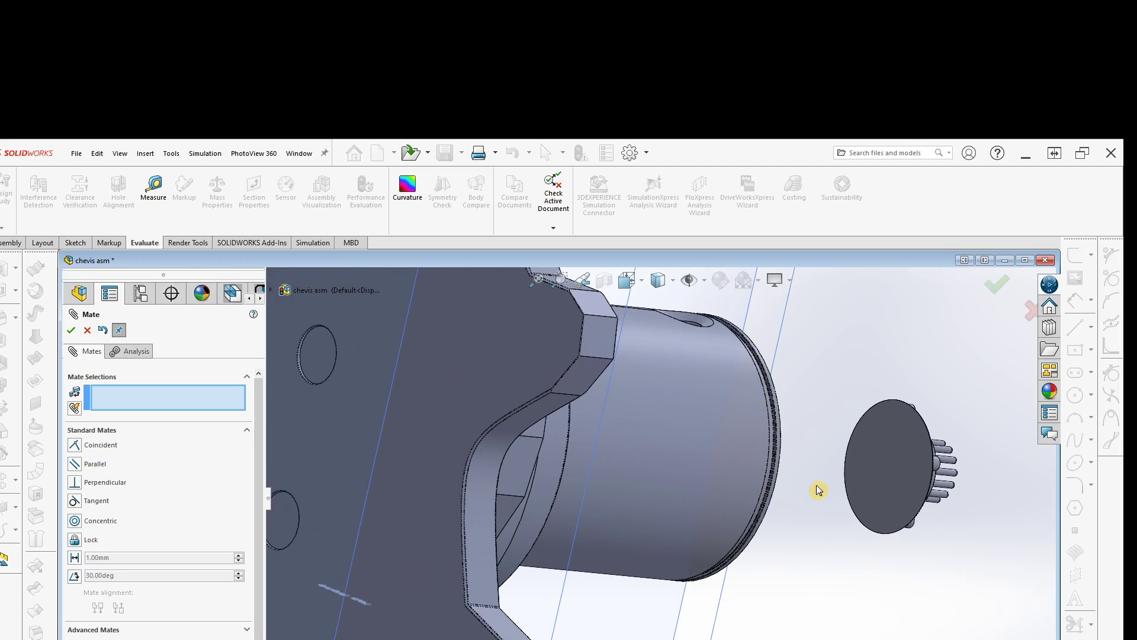
pyautogui.click(875, 478)
pyautogui.moveTo(817, 537); pyautogui.dragTo(670, 543, button='middle')
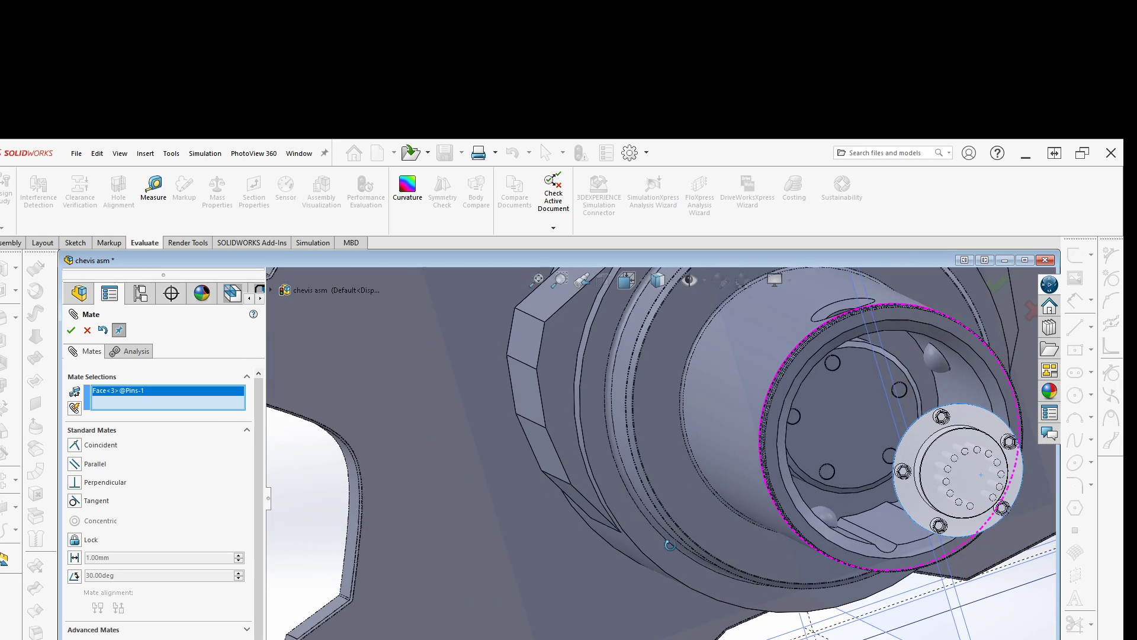
pyautogui.click(828, 437)
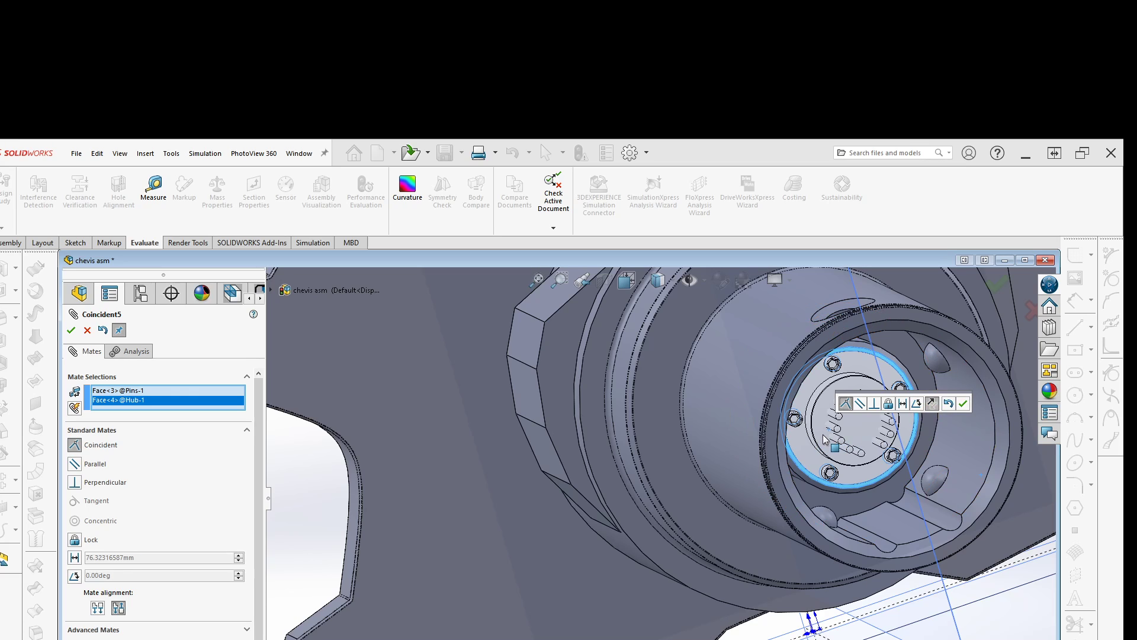
pyautogui.click(963, 405)
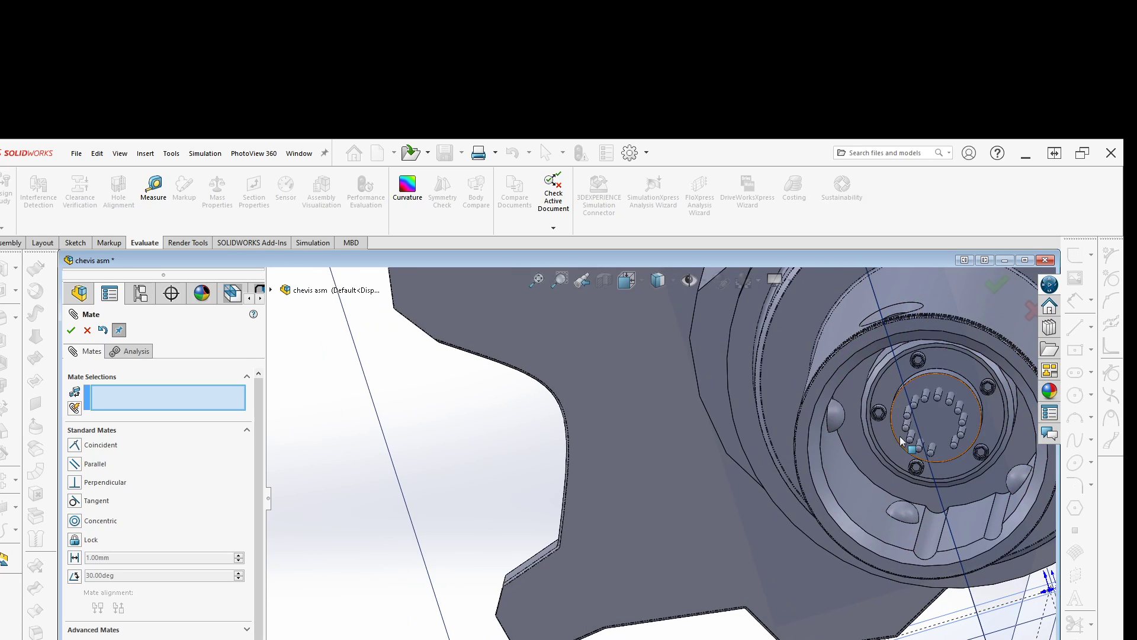
# Close the Mate tool, test the Pins component's remaining rotation in the sleeve, and inspect the hub from several sides
pyautogui.click(901, 441)
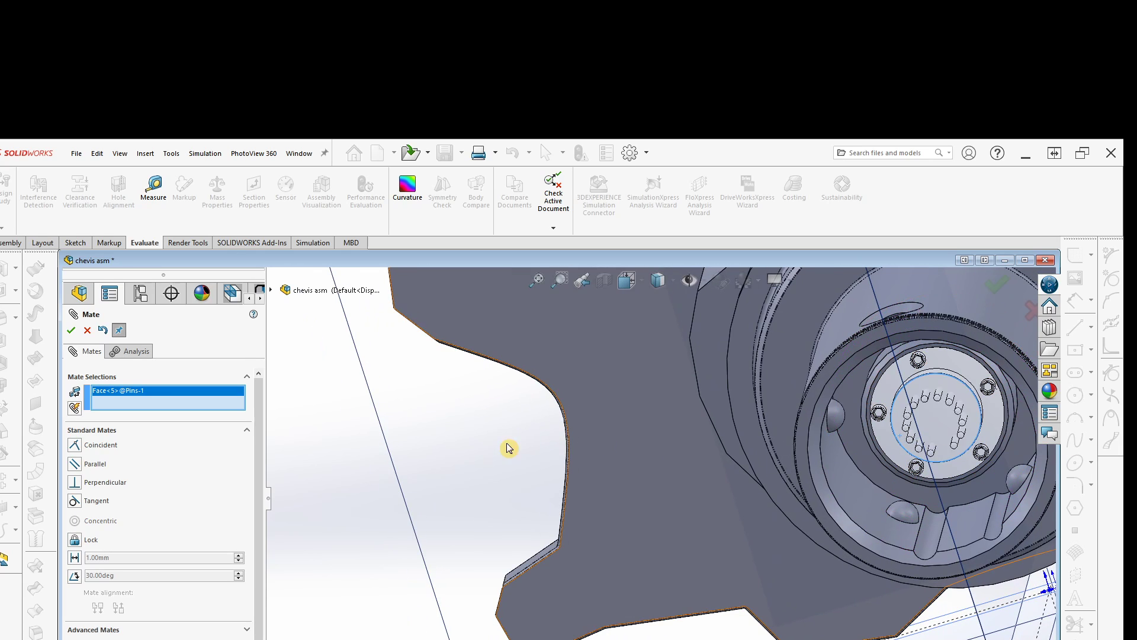
pyautogui.click(88, 330)
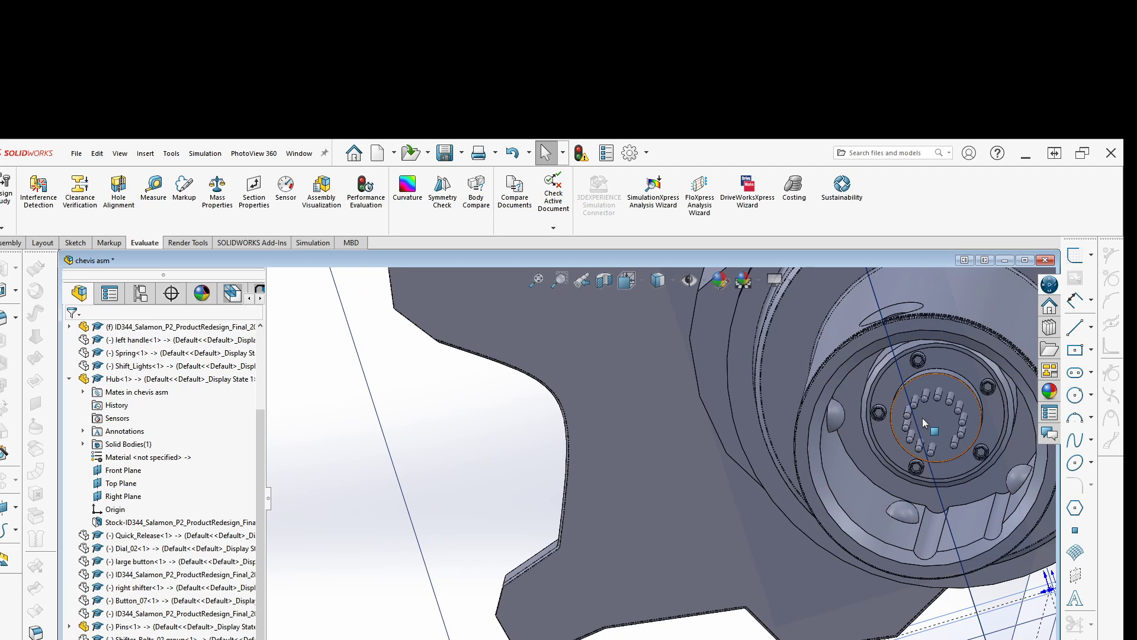
pyautogui.click(920, 402)
pyautogui.moveTo(920, 402); pyautogui.dragTo(955, 400)
pyautogui.scroll(4, 936, 414)
pyautogui.keyDown('ctrl'); pyautogui.moveTo(889, 545); pyautogui.dragTo(710, 583, button='middle'); pyautogui.keyUp('ctrl')
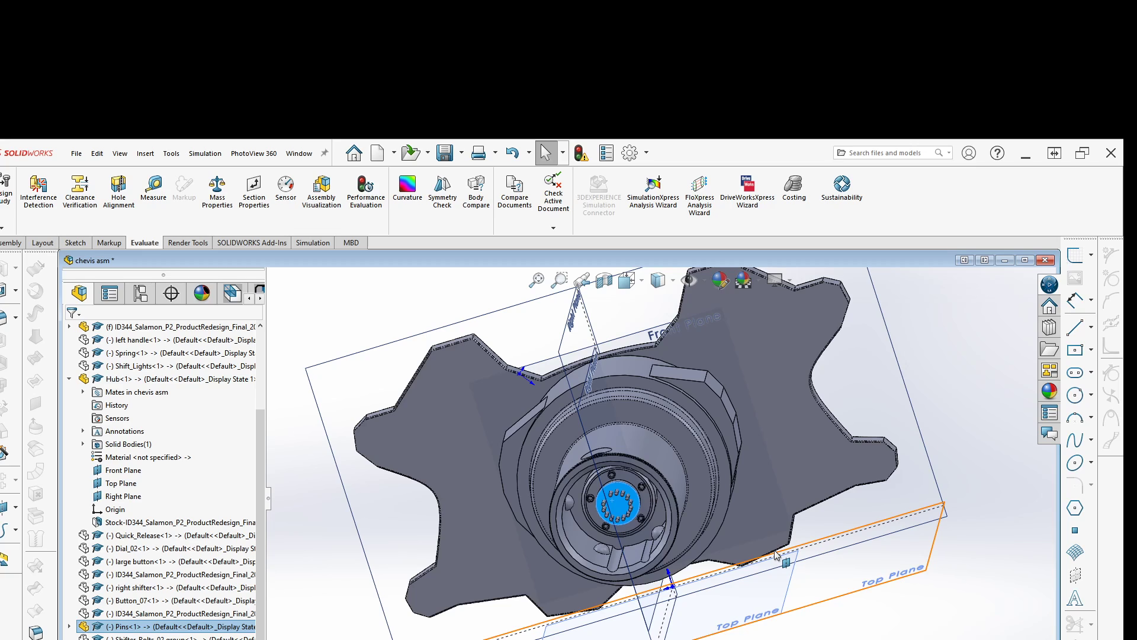
pyautogui.moveTo(837, 533); pyautogui.dragTo(770, 563, button='middle')
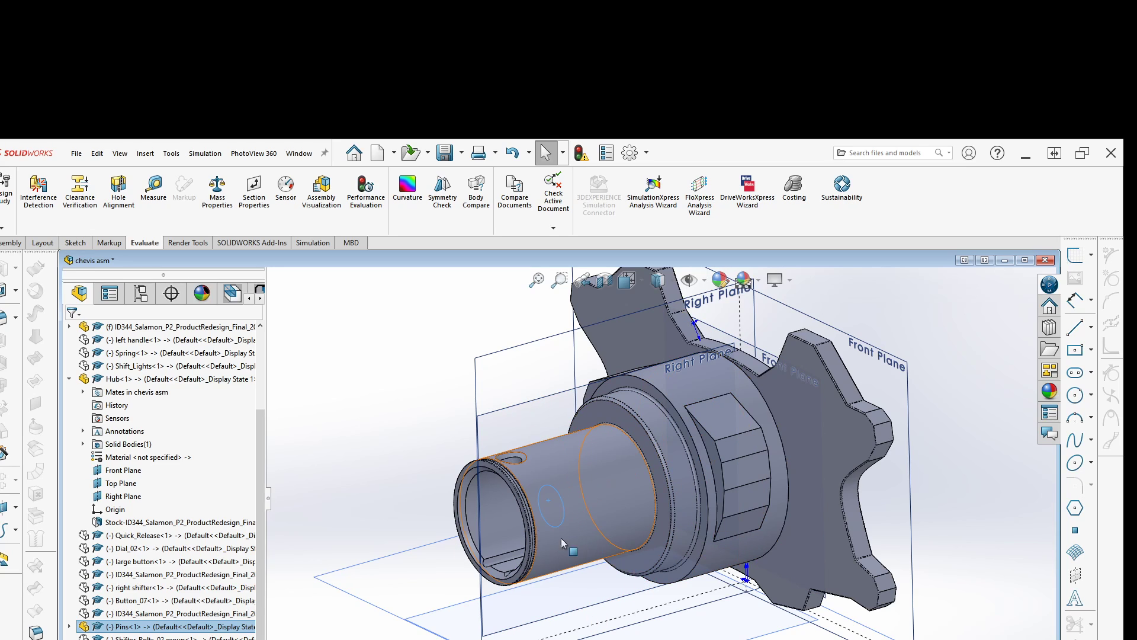
pyautogui.moveTo(397, 434); pyautogui.dragTo(452, 443, button='middle')
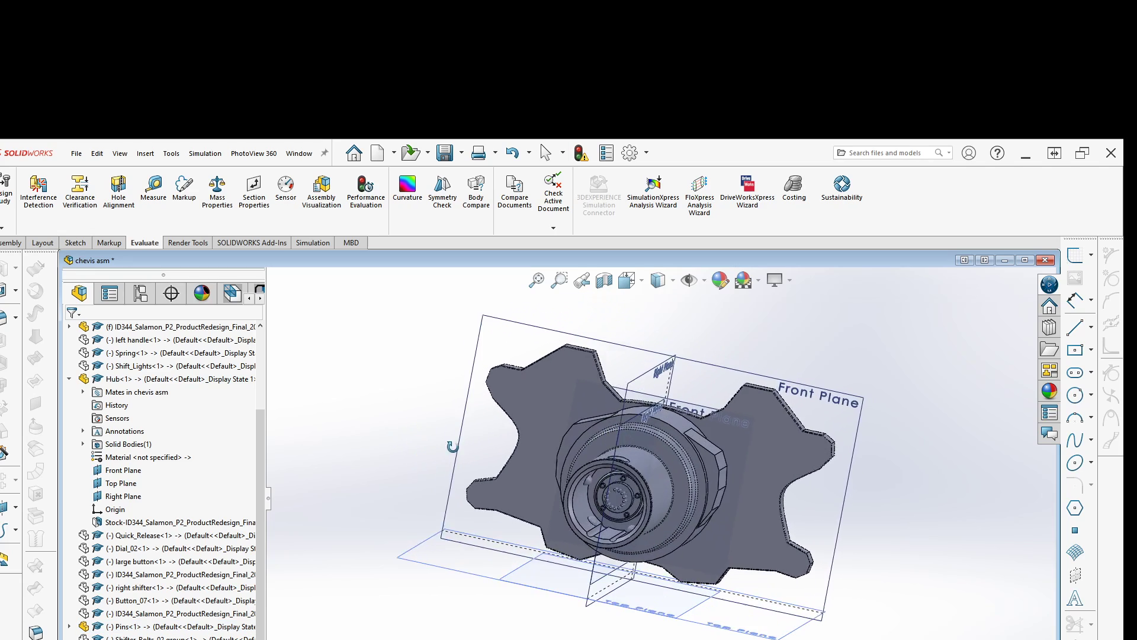
# Show the hidden Button_07 component and move it off the steering wheel plate into the empty space beside it
pyautogui.scroll(-2, 596, 520)
pyautogui.scroll(-2, 595, 520)
pyautogui.keyDown('ctrl'); pyautogui.moveTo(597, 521); pyautogui.dragTo(566, 508, button='middle'); pyautogui.keyUp('ctrl')
pyautogui.moveTo(662, 496); pyautogui.dragTo(492, 522, button='middle')
pyautogui.keyDown('ctrl'); pyautogui.moveTo(782, 510); pyautogui.dragTo(470, 529, button='middle'); pyautogui.keyUp('ctrl')
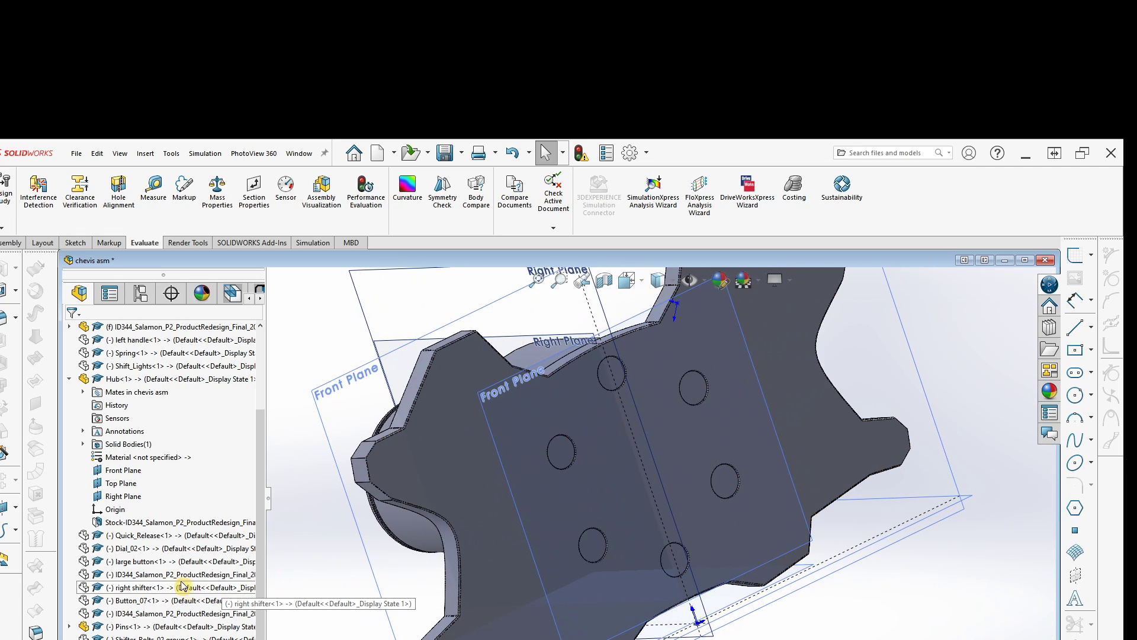
pyautogui.click(175, 603)
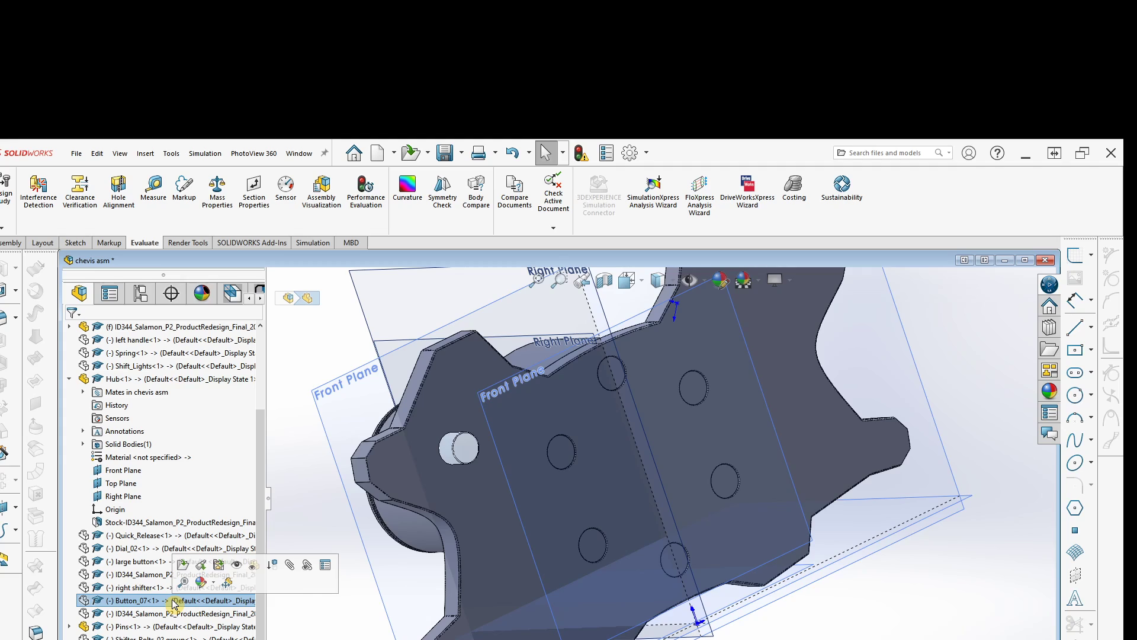
pyautogui.click(251, 567)
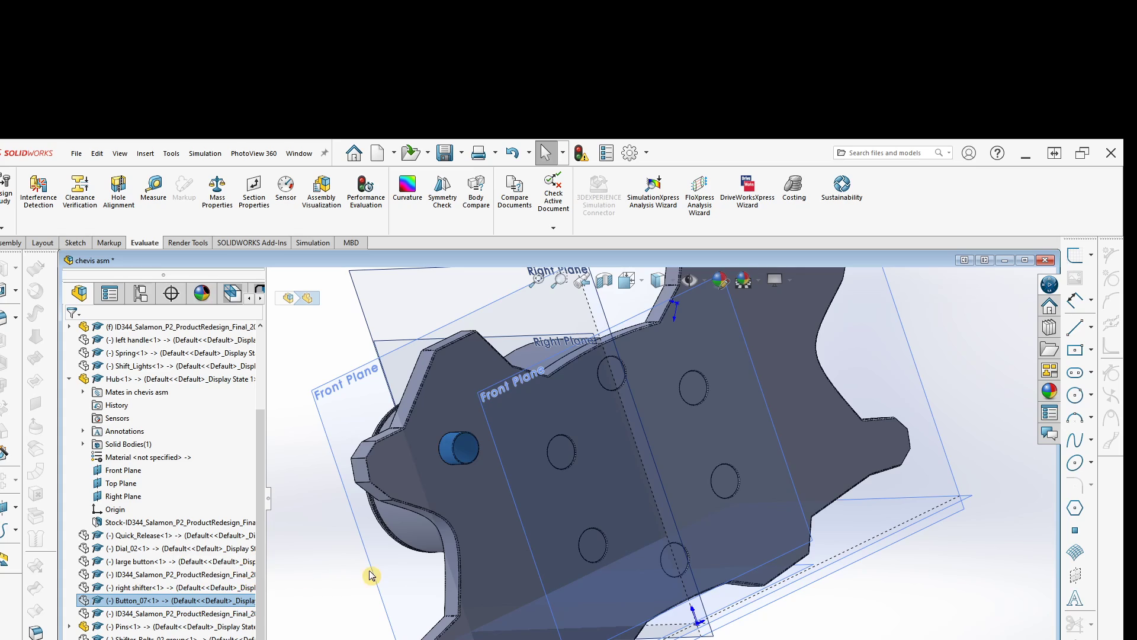
pyautogui.click(325, 591)
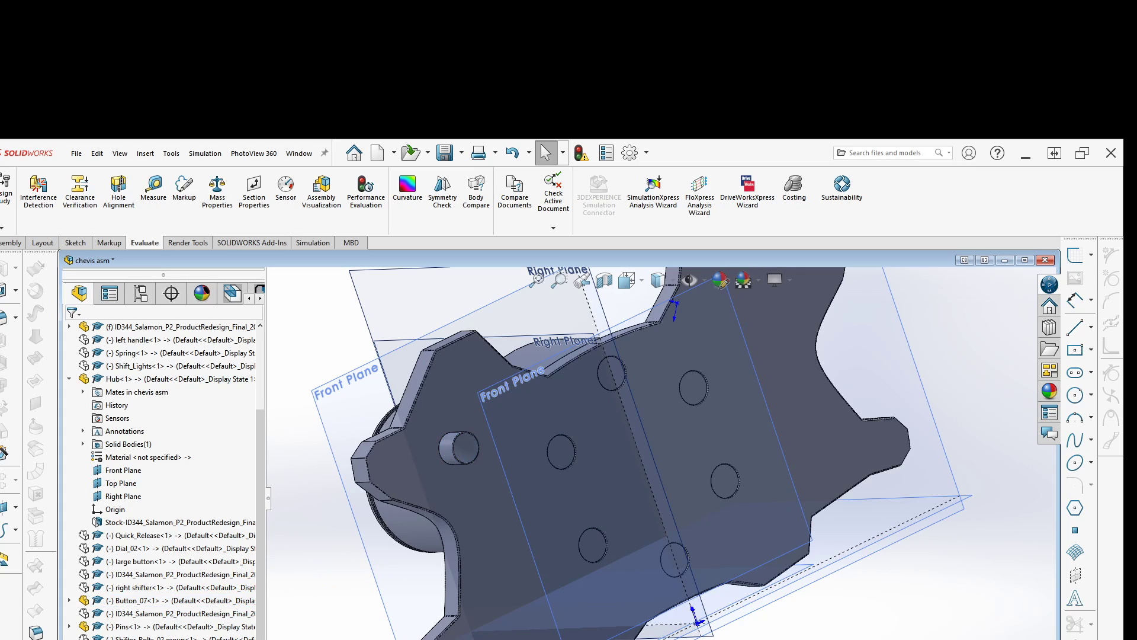
pyautogui.click(191, 601)
pyautogui.click(288, 520)
pyautogui.moveTo(456, 452); pyautogui.dragTo(368, 591)
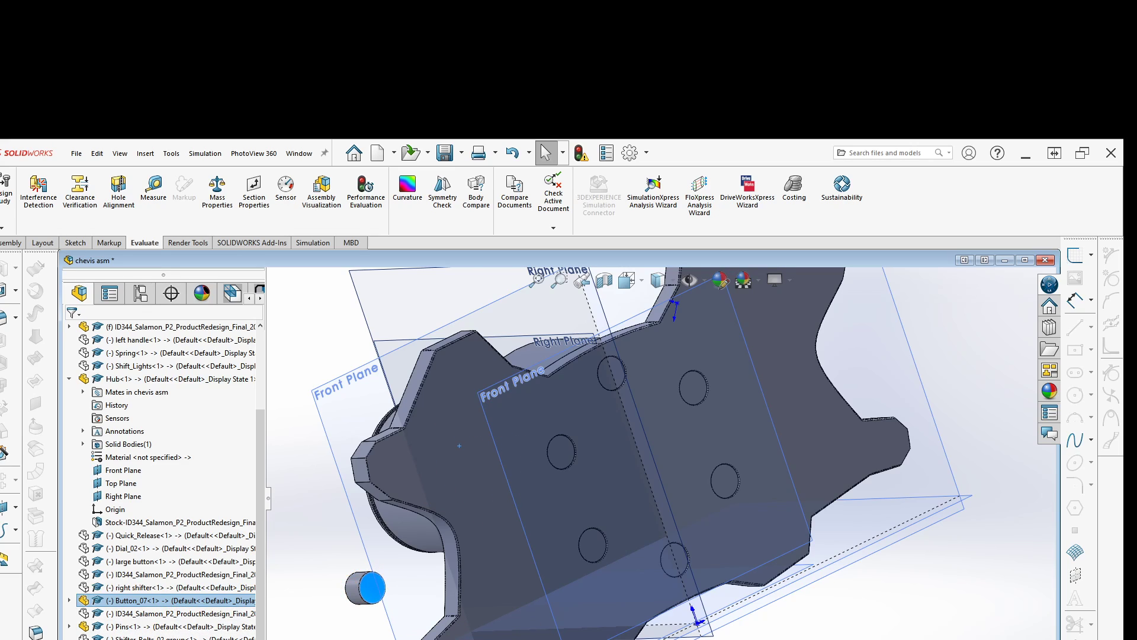
# Preview the hidden components, show the linked button-ring part below Button_07, and move it away from its original place on the plate
pyautogui.click(130, 638)
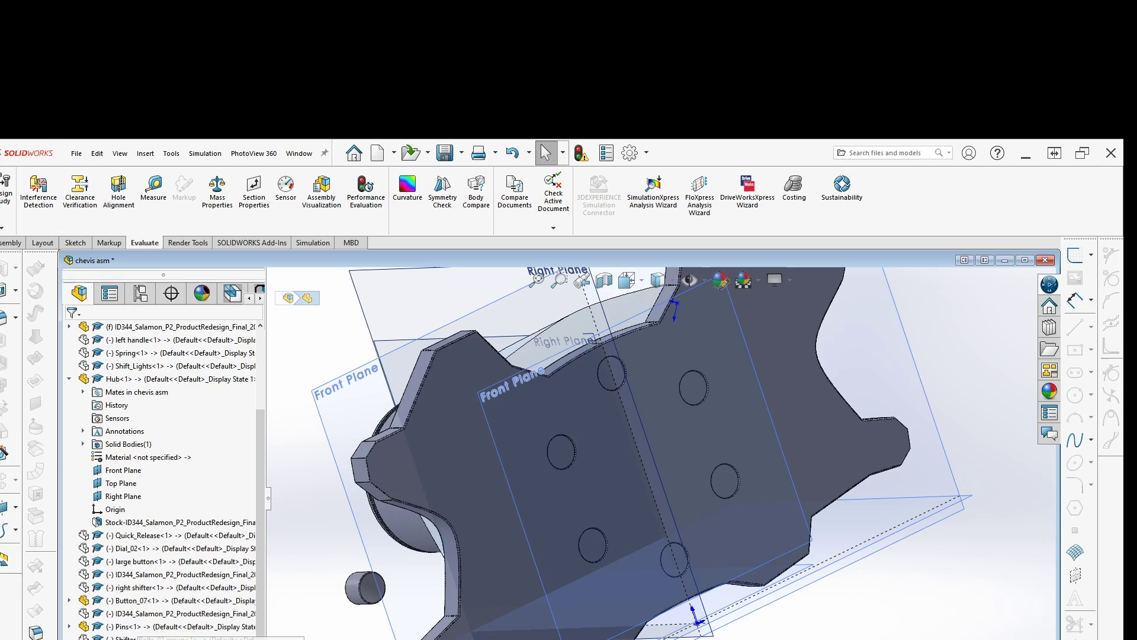
pyautogui.click(136, 561)
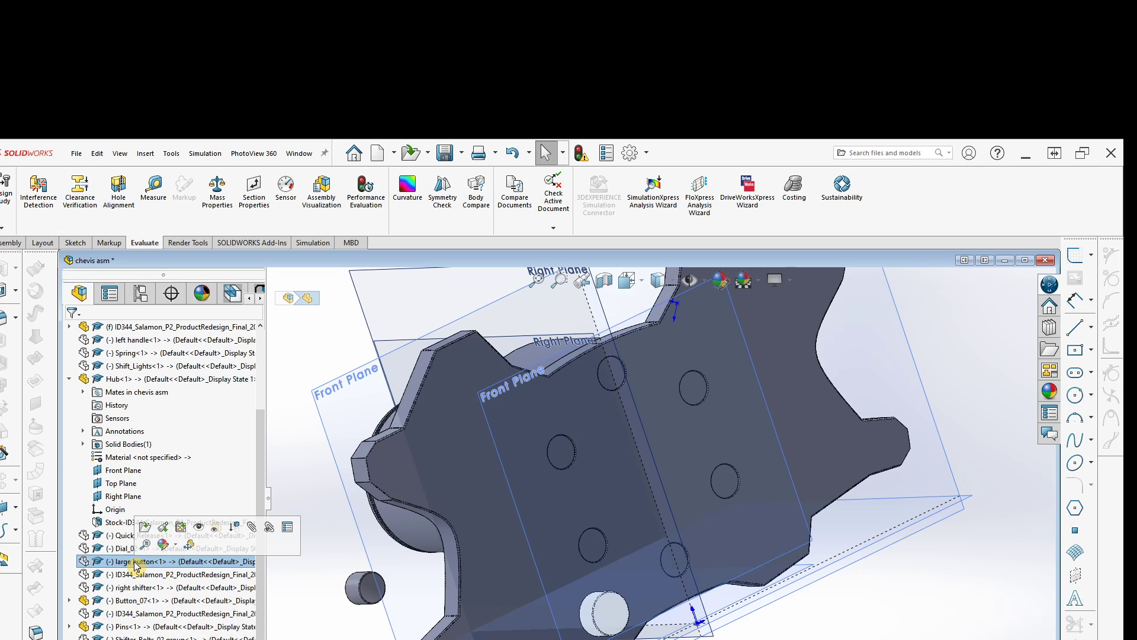
pyautogui.click(136, 576)
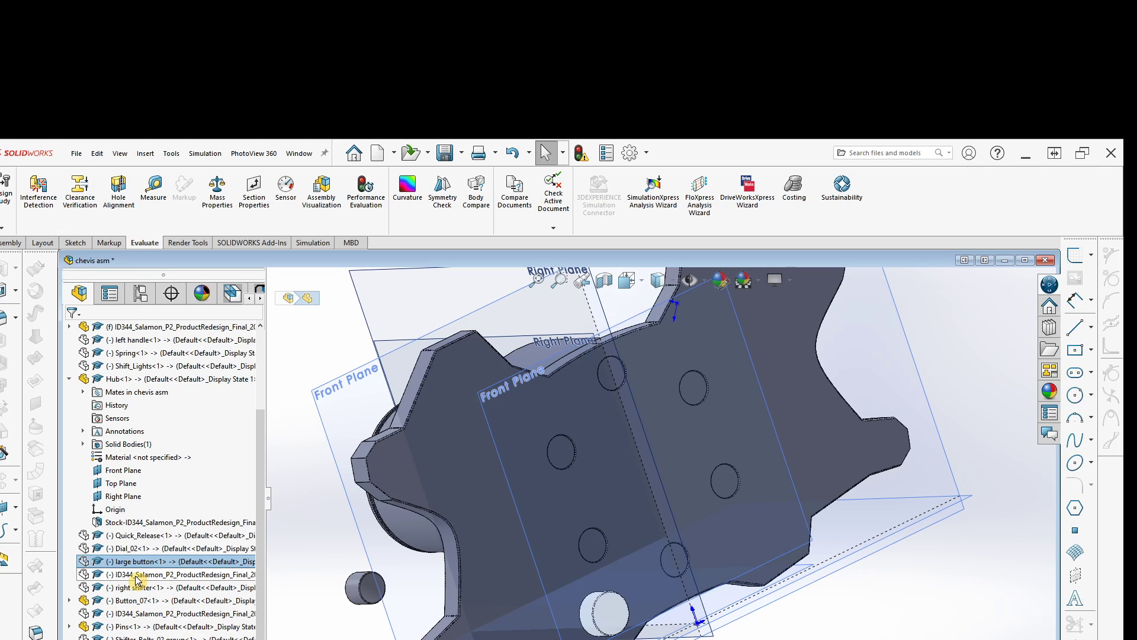
pyautogui.click(144, 614)
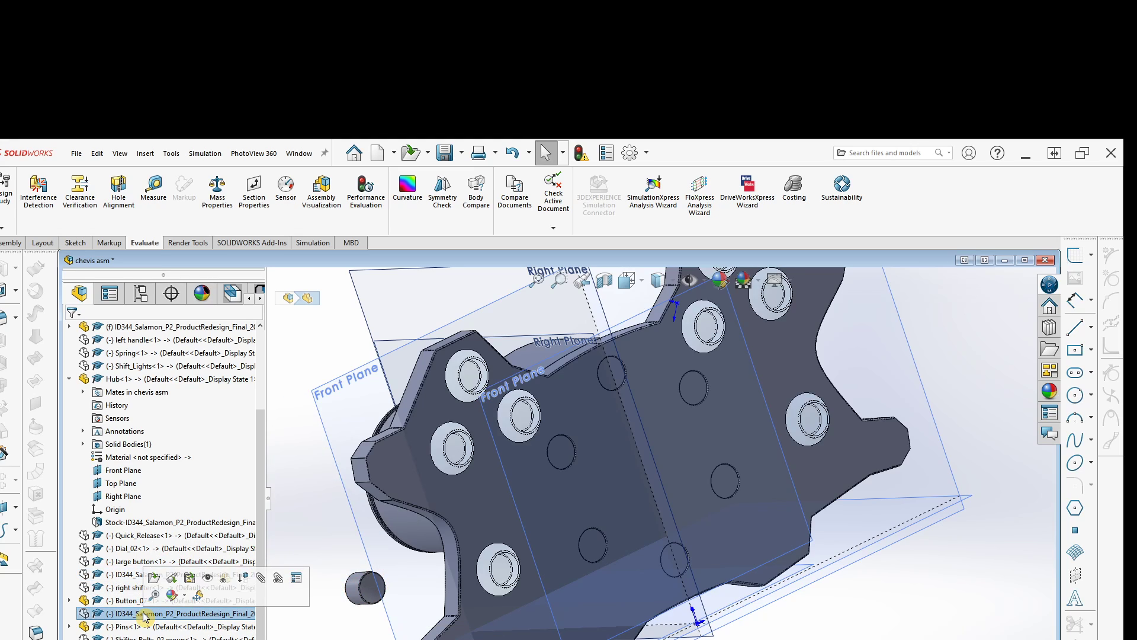
pyautogui.click(211, 581)
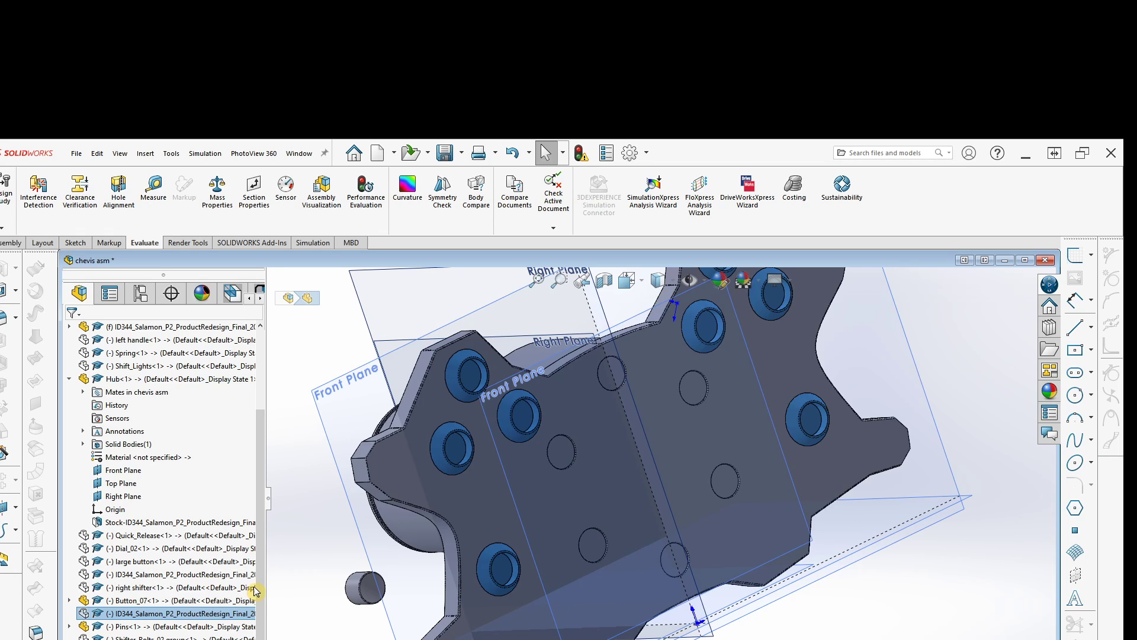
pyautogui.click(311, 568)
pyautogui.moveTo(353, 582); pyautogui.dragTo(337, 548, button='middle')
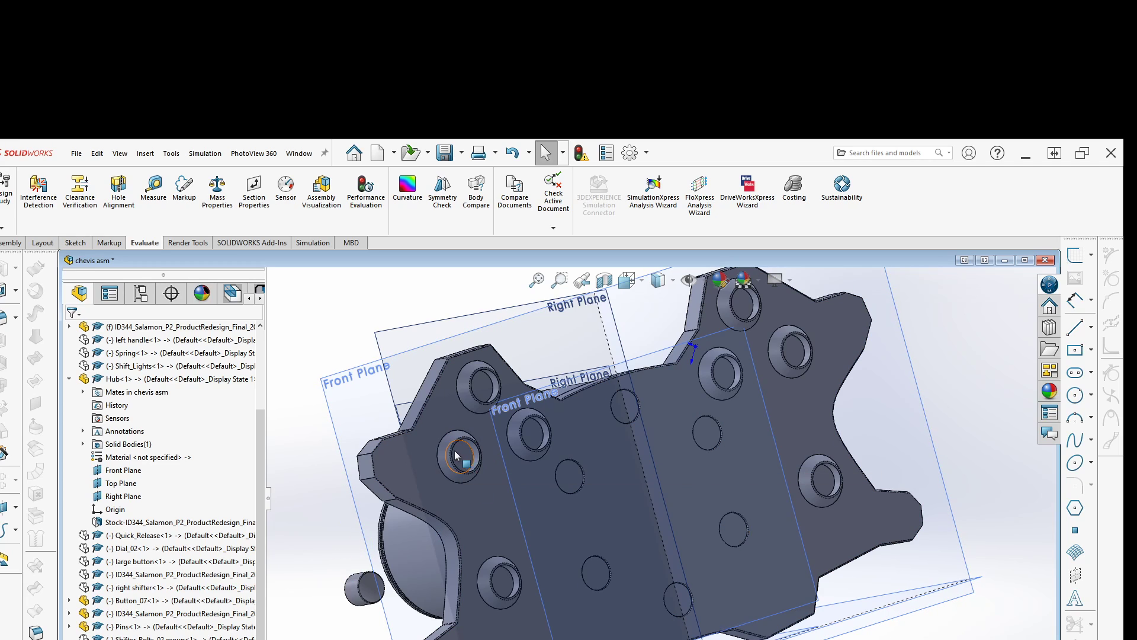
pyautogui.moveTo(448, 461); pyautogui.dragTo(588, 585)
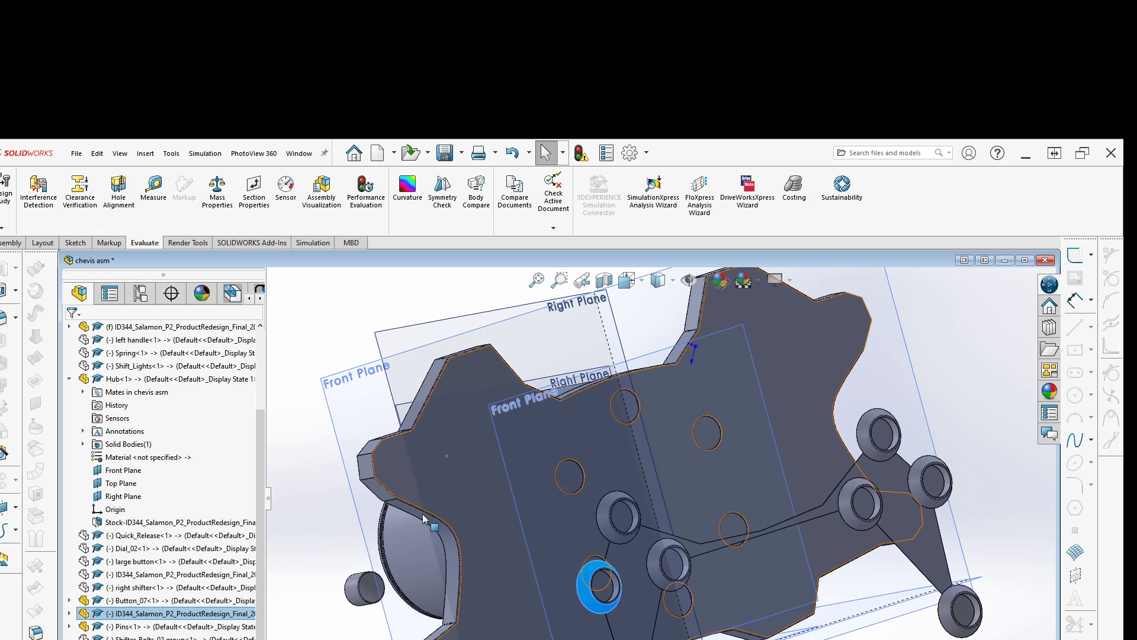
# Mate the back face of the button-ring part coincident with the front face of the steering wheel plate
pyautogui.moveTo(368, 591); pyautogui.dragTo(549, 545, button='middle')
pyautogui.moveTo(652, 528); pyautogui.dragTo(627, 510, button='middle')
pyautogui.click(658, 494)
pyautogui.click(550, 453)
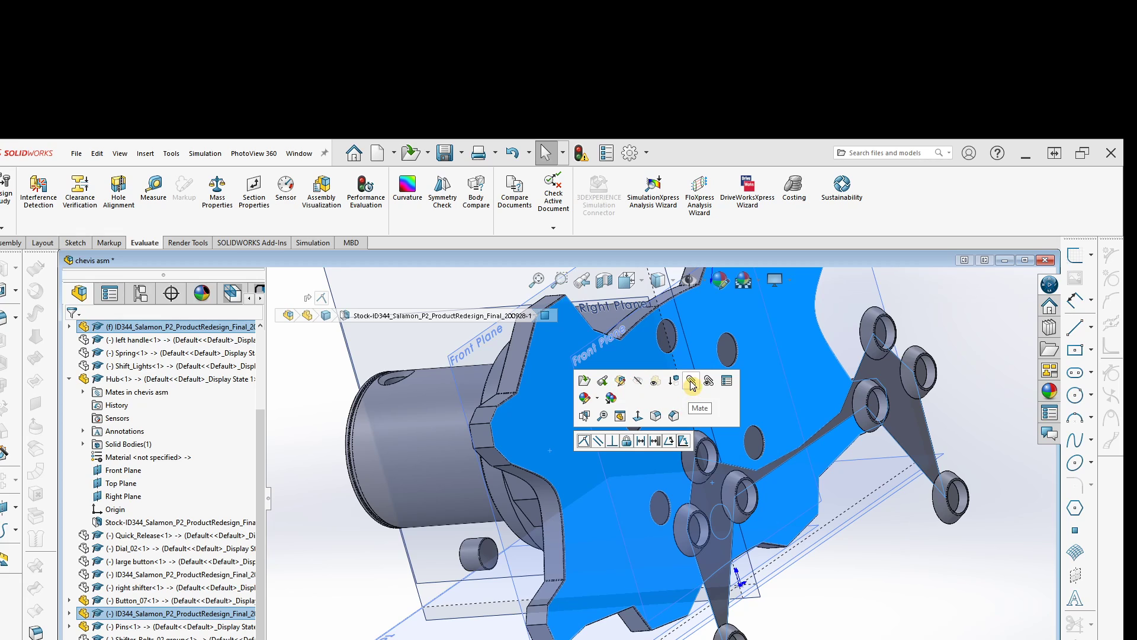
pyautogui.click(691, 382)
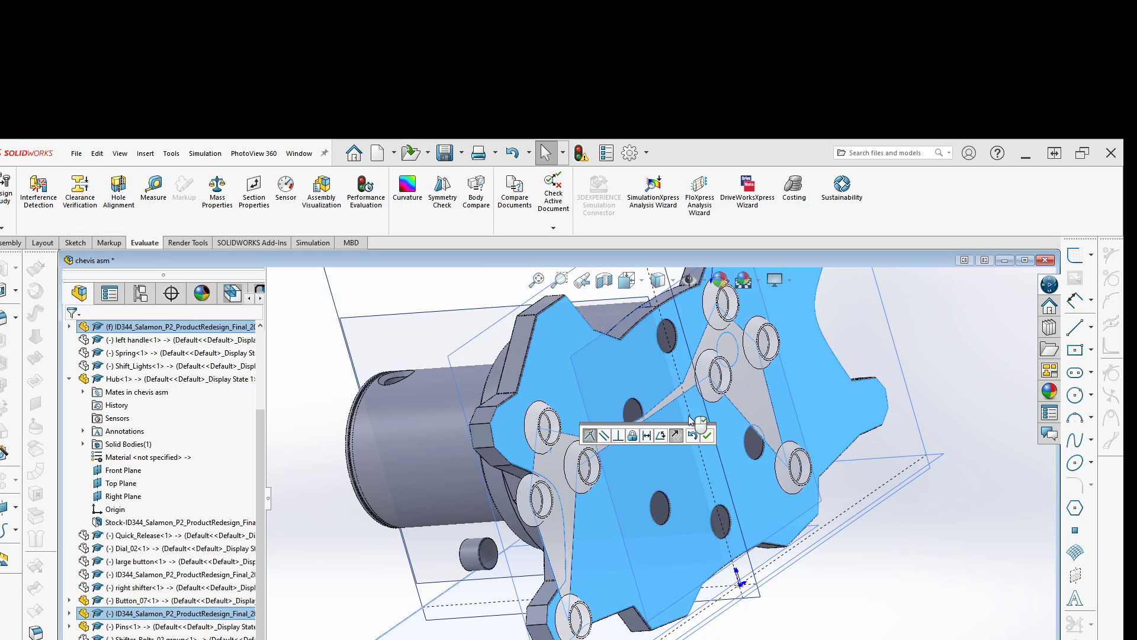
pyautogui.moveTo(664, 468); pyautogui.dragTo(626, 549, button='middle')
pyautogui.scroll(3, 691, 527)
pyautogui.moveTo(691, 527); pyautogui.dragTo(659, 521, button='middle')
# Slide the button-ring part within the plate's plane to the empty area beyond the wheel and finish the Mate command
pyautogui.moveTo(635, 490); pyautogui.dragTo(681, 465)
pyautogui.moveTo(863, 462); pyautogui.dragTo(835, 507, button='middle')
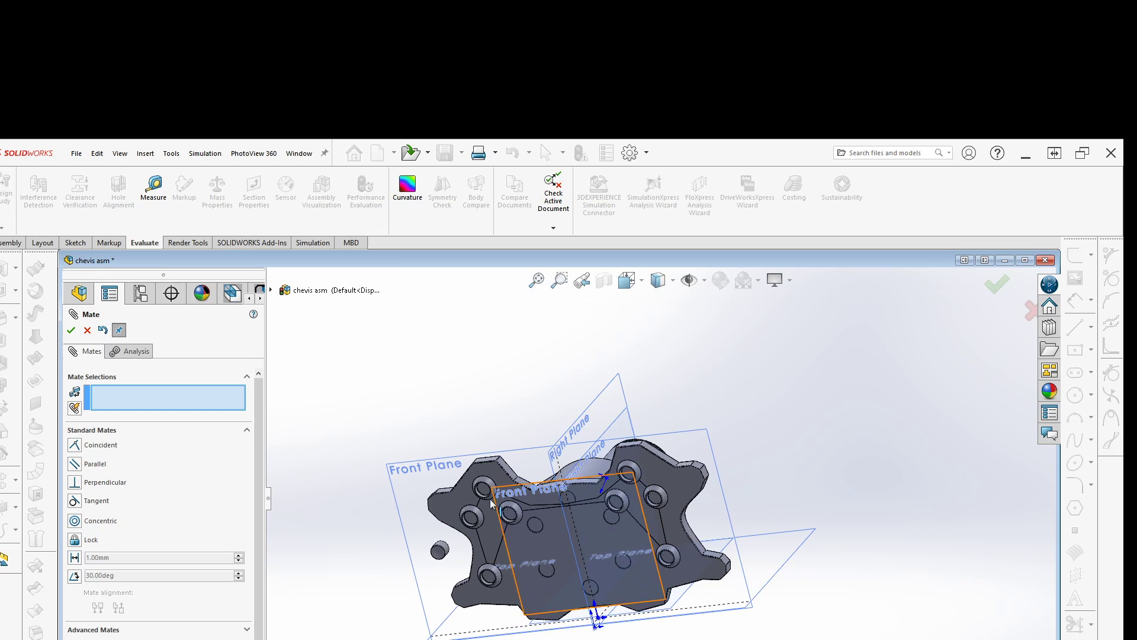
pyautogui.moveTo(487, 492); pyautogui.dragTo(721, 330)
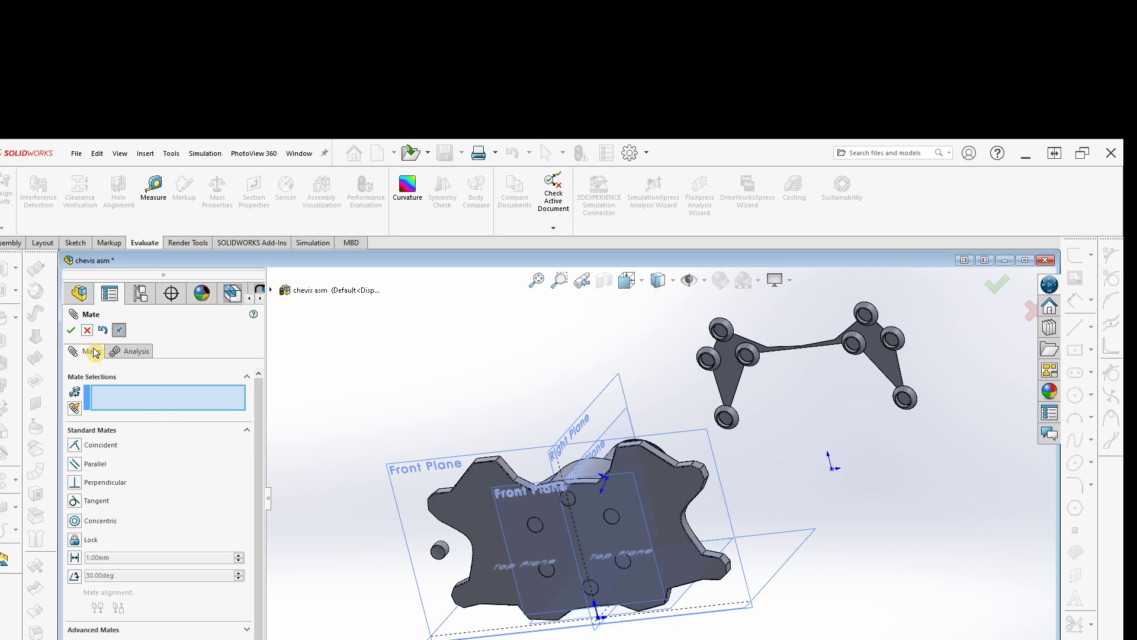
pyautogui.click(71, 332)
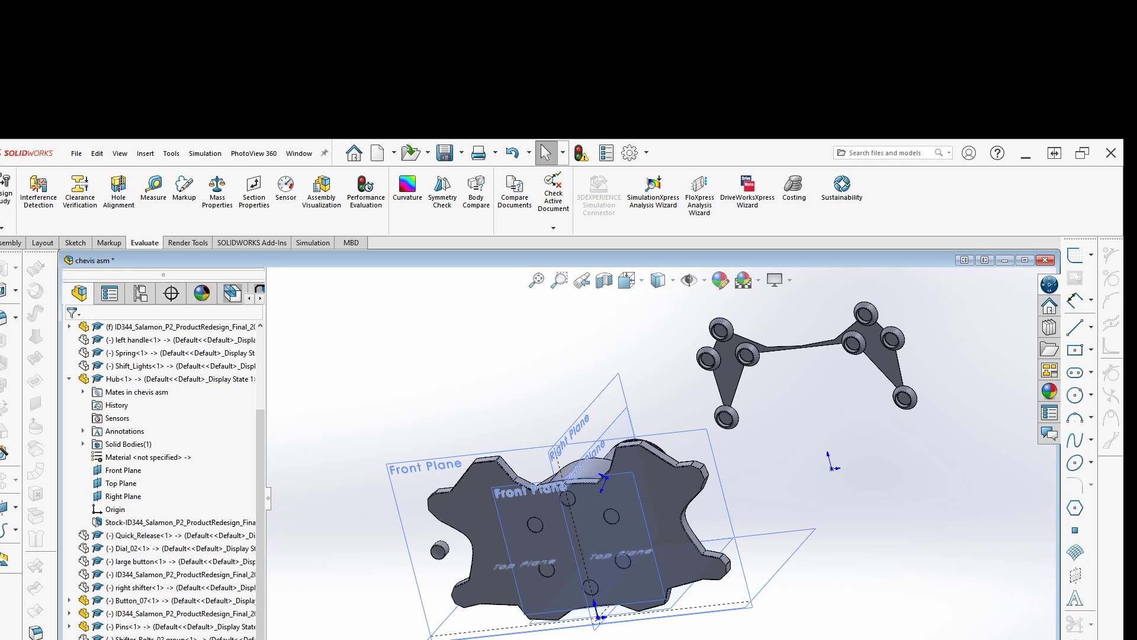
# Expand the button-ring part in the assembly tree and show its Front, Top and Right planes
pyautogui.click(730, 359)
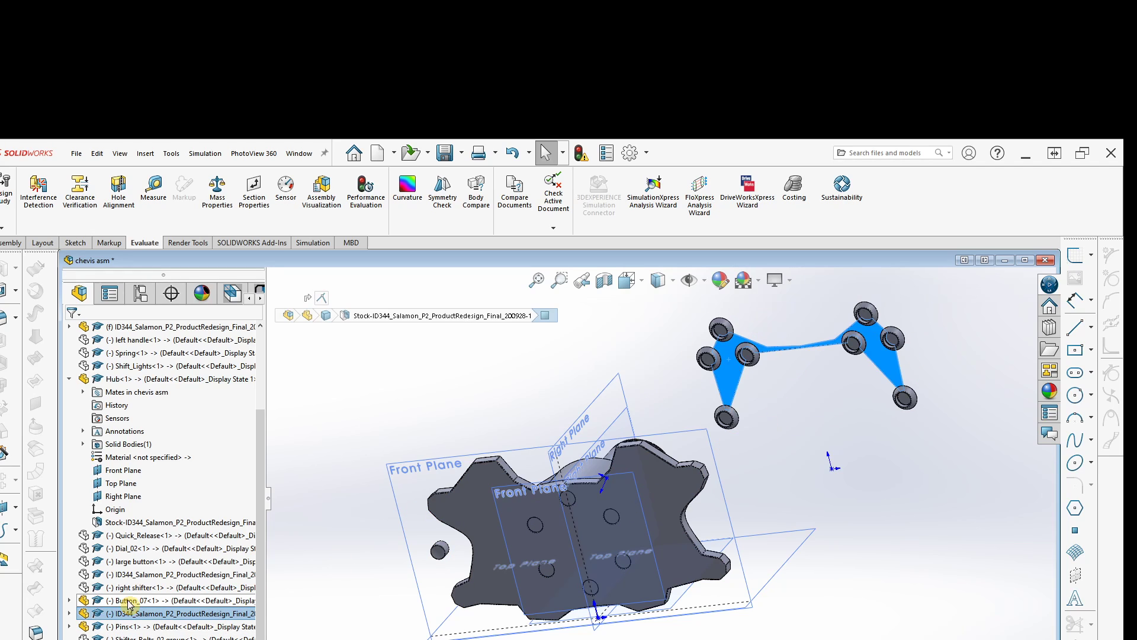
pyautogui.click(70, 613)
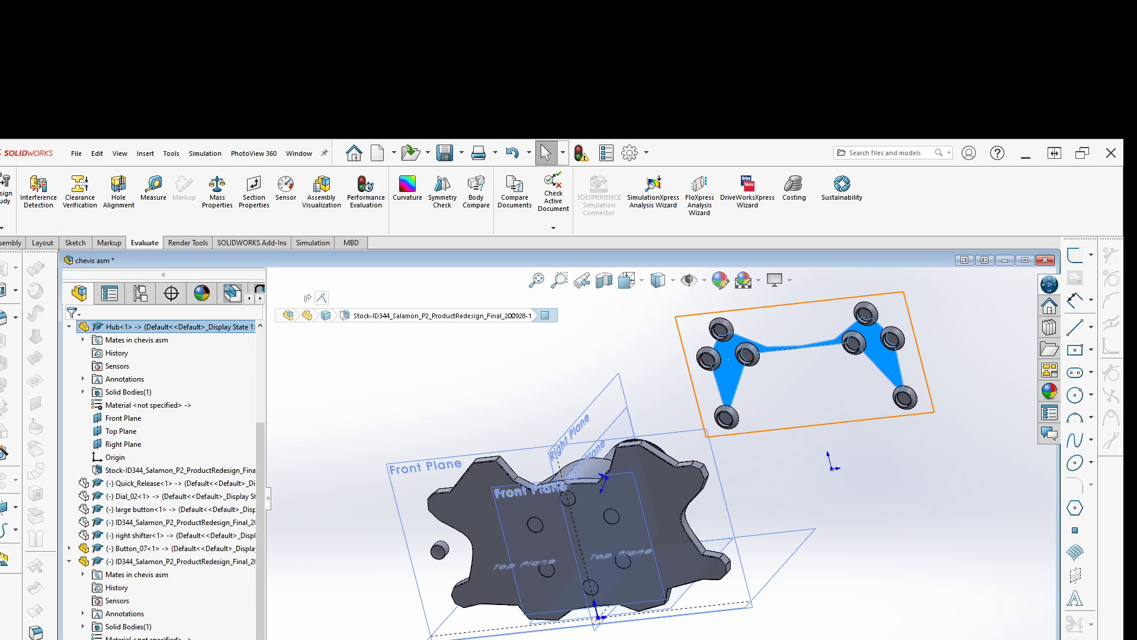
pyautogui.click(122, 639)
pyautogui.keyDown('shift'); pyautogui.click(122, 639); pyautogui.keyUp('shift')
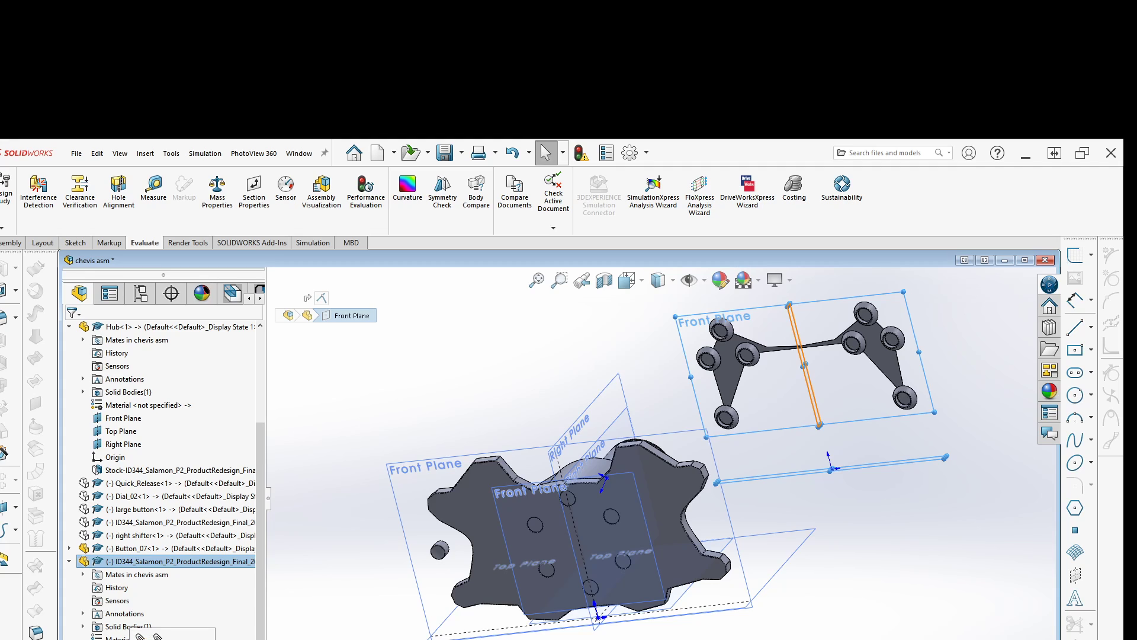
pyautogui.click(148, 639)
pyautogui.click(279, 609)
pyautogui.moveTo(687, 557); pyautogui.dragTo(723, 595, button='middle')
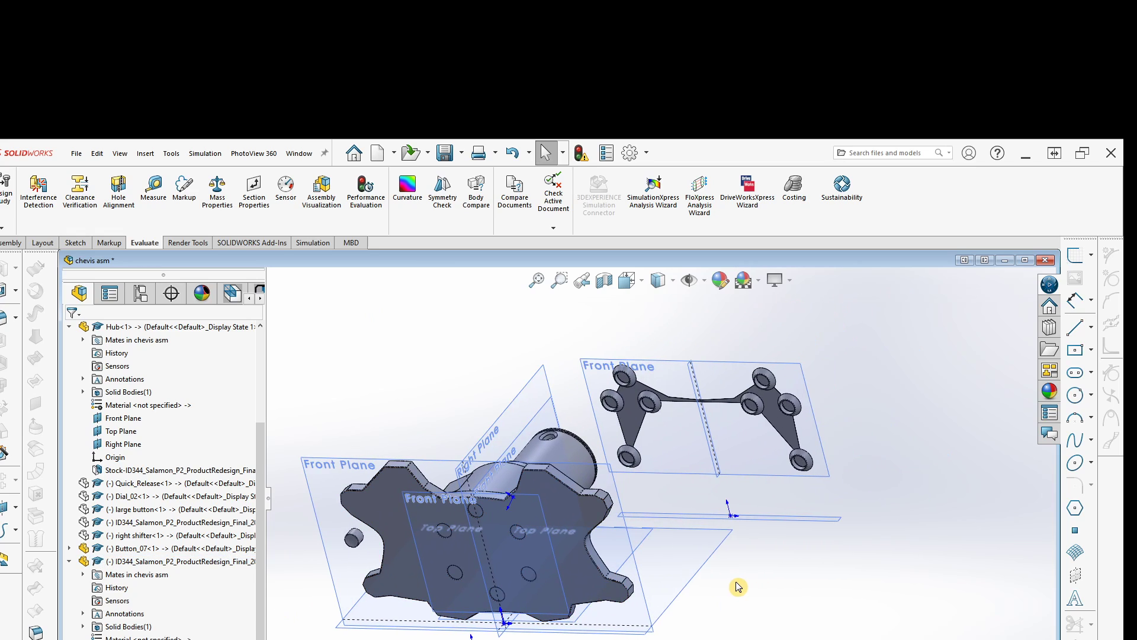
pyautogui.scroll(-3, 765, 546)
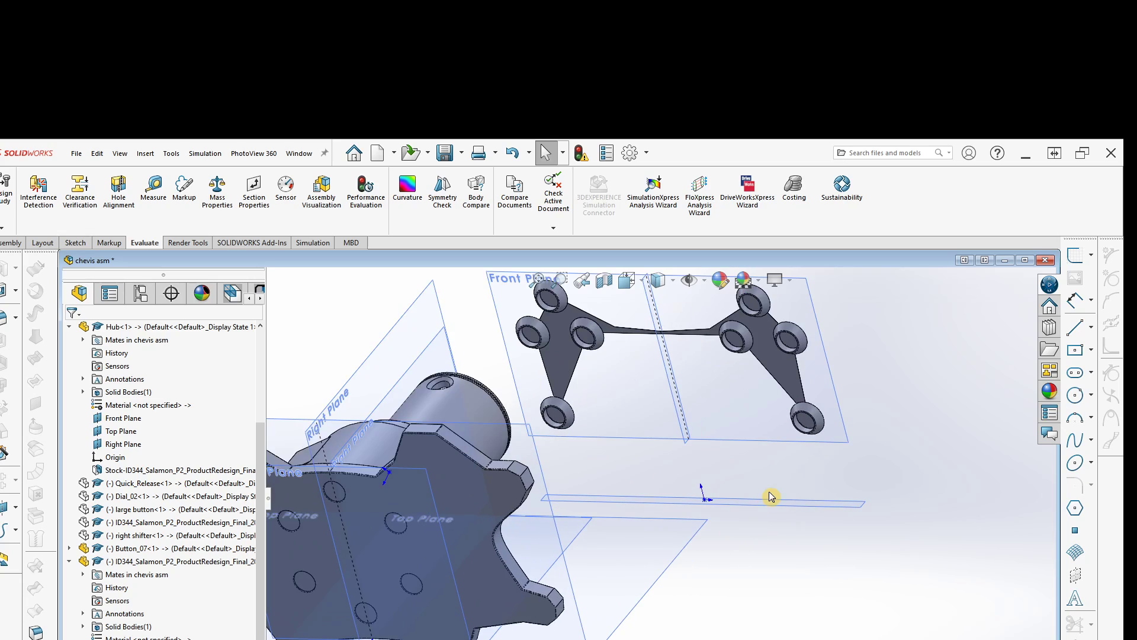
# Mate the button-ring part's Top Plane coincident with the assembly's Top Plane and finish the Mate command
pyautogui.click(643, 600)
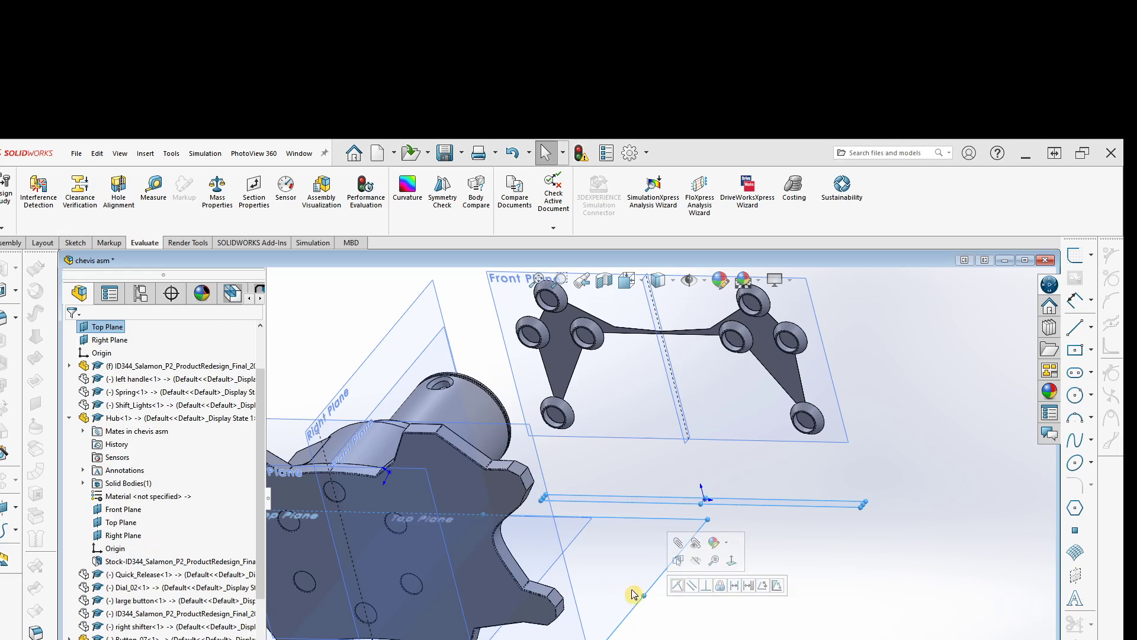
pyautogui.rightClick(627, 581)
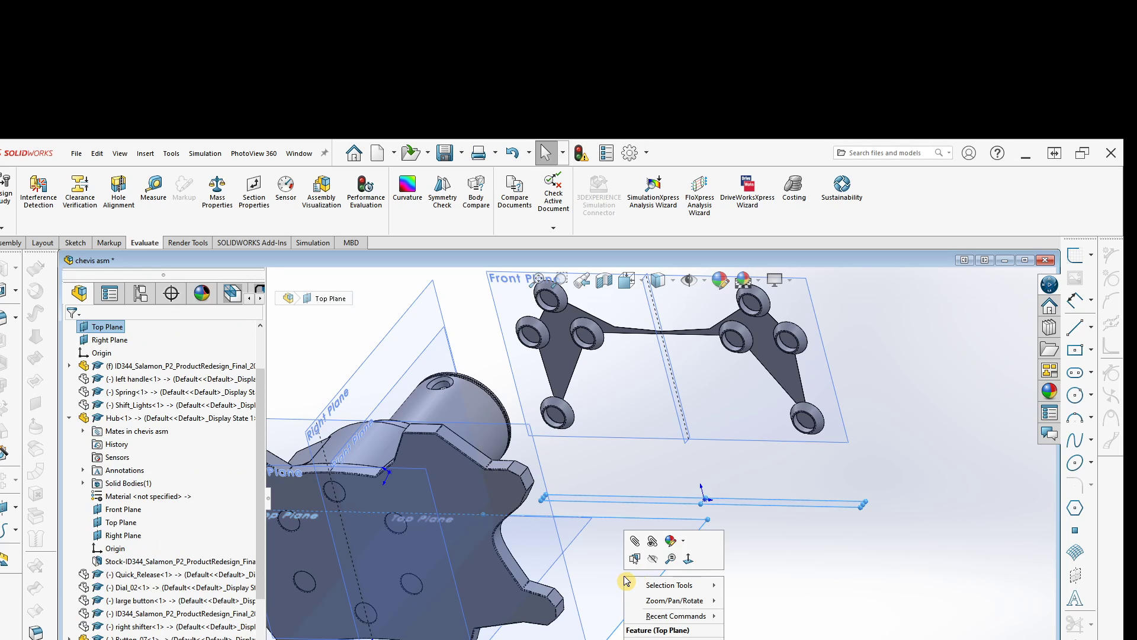
pyautogui.click(635, 543)
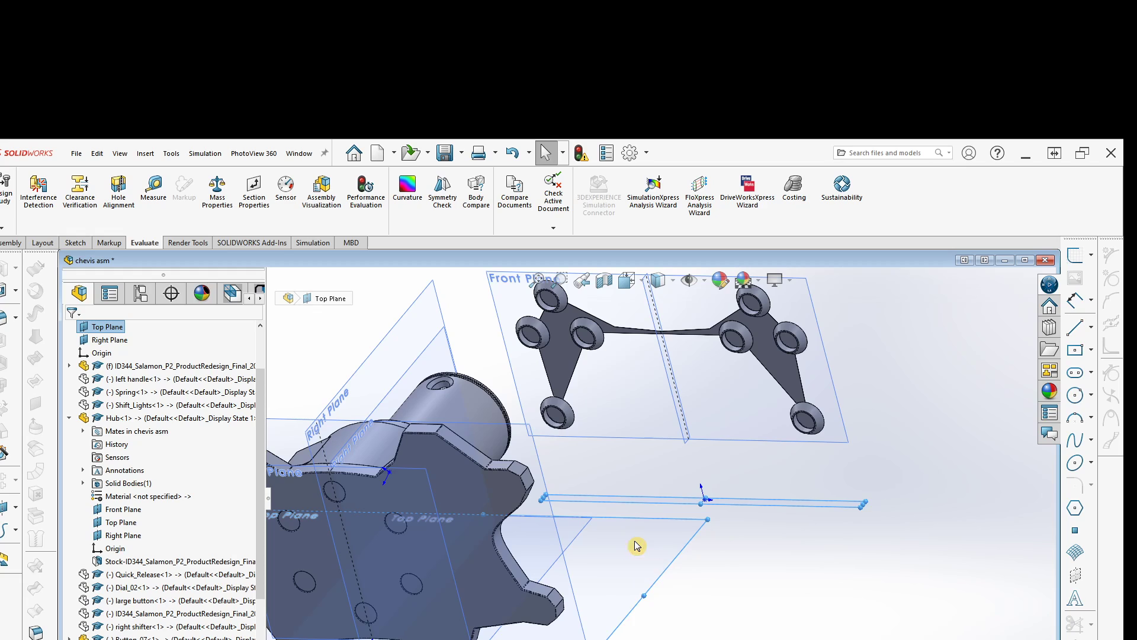
pyautogui.click(681, 595)
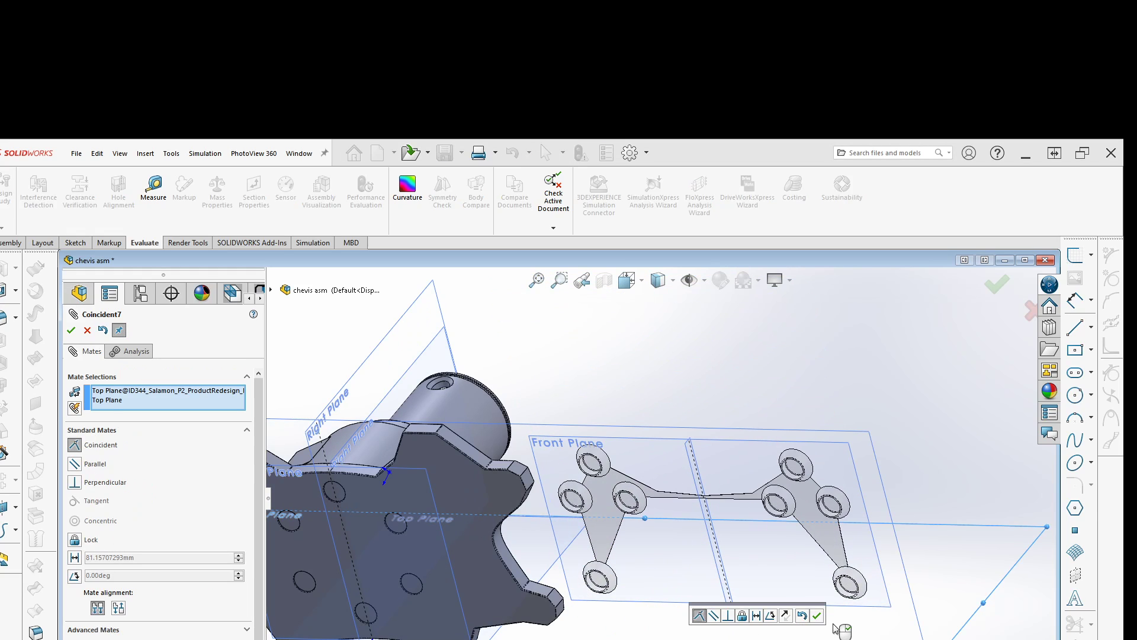
pyautogui.click(817, 616)
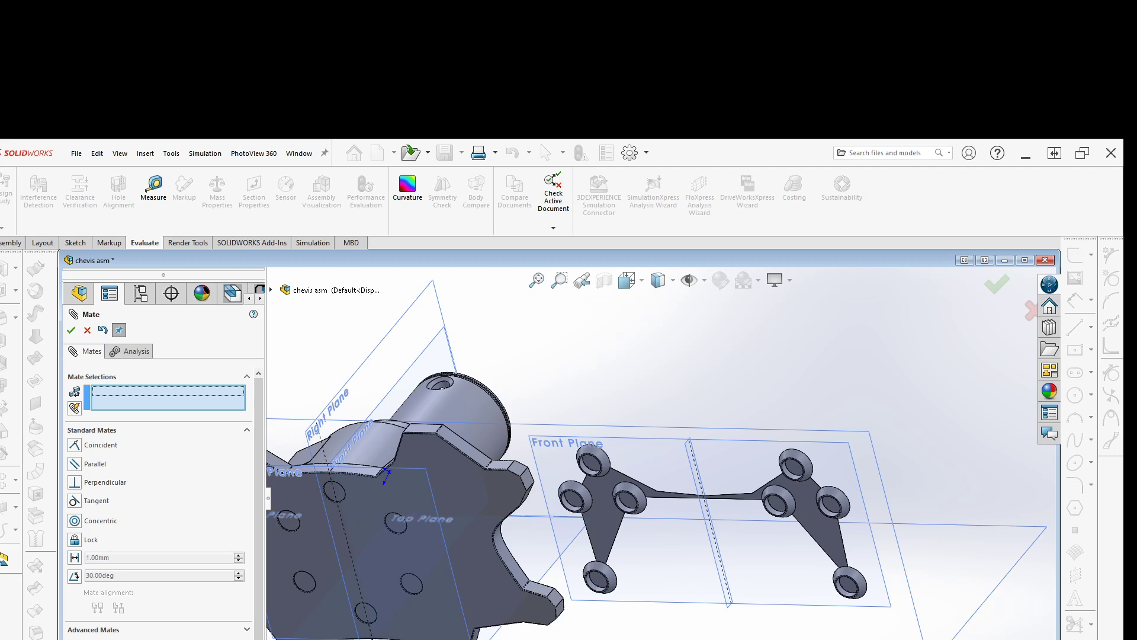
pyautogui.moveTo(829, 474); pyautogui.dragTo(868, 456, button='middle')
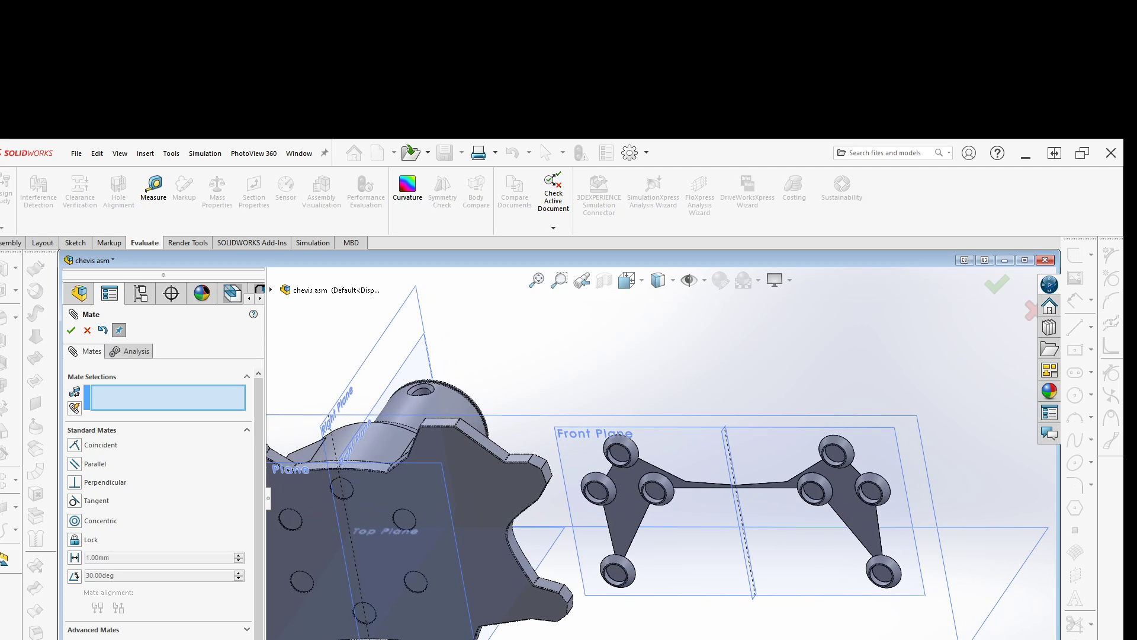
pyautogui.rightClick(646, 344)
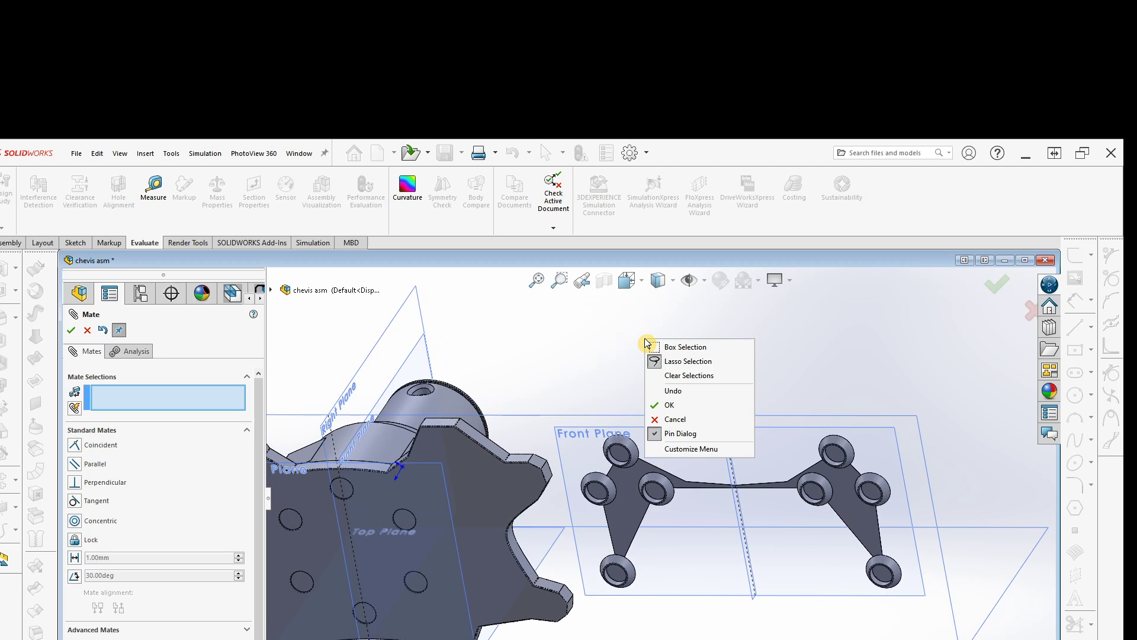
pyautogui.click(71, 333)
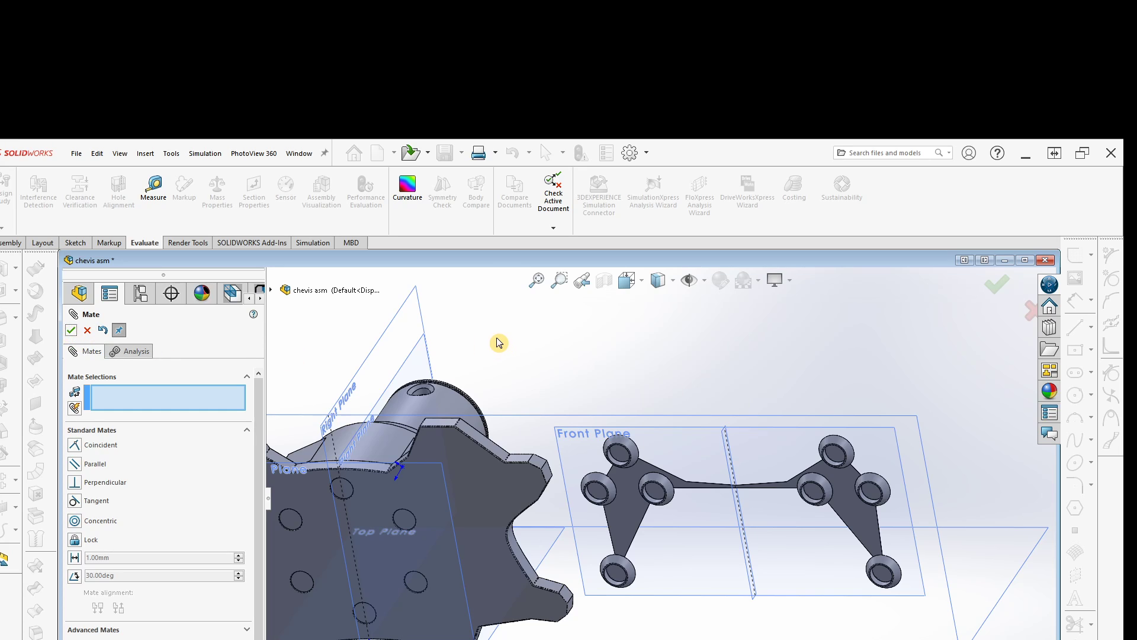
pyautogui.click(71, 332)
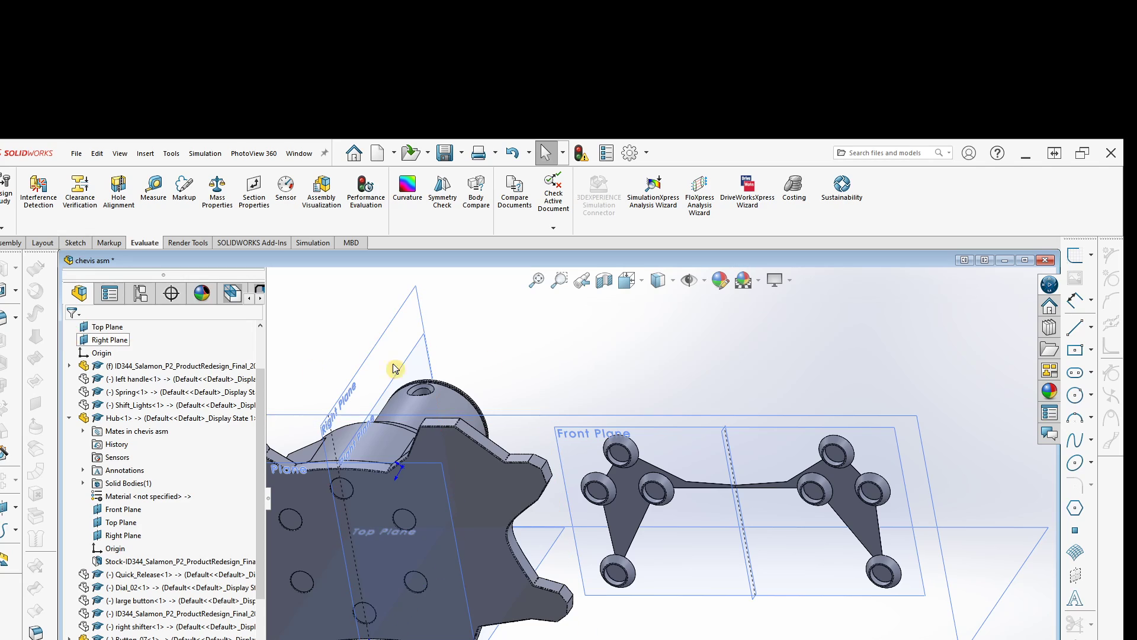
# Mate the button-ring part's Right Plane coincident with the assembly's Right Plane so it is centred on the plate
pyautogui.rightClick(524, 352)
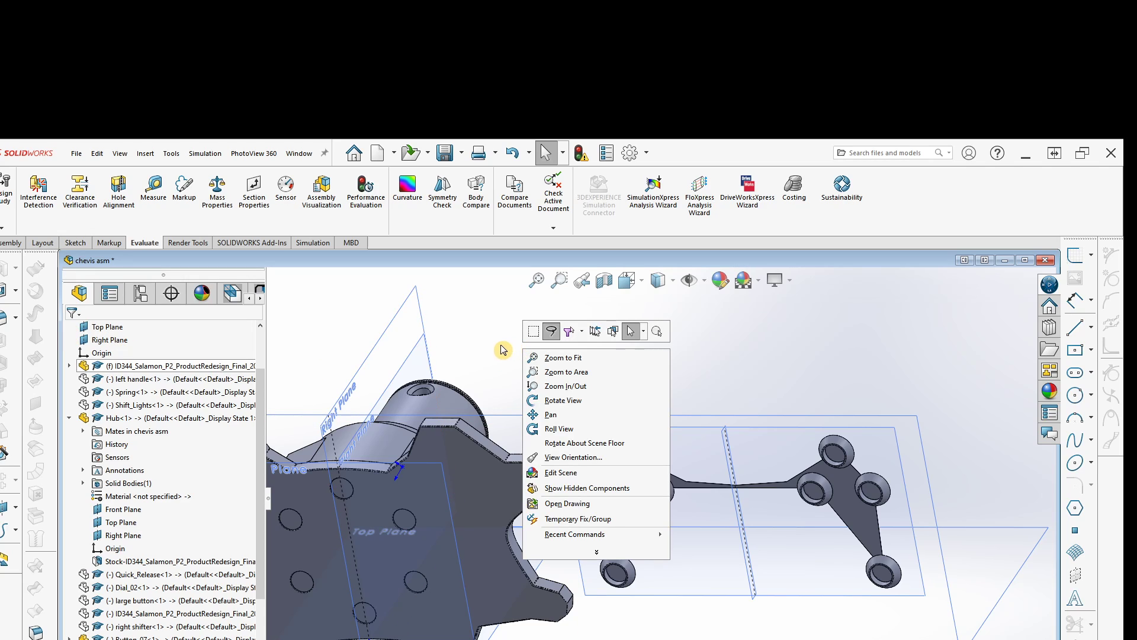
pyautogui.click(502, 349)
pyautogui.click(735, 465)
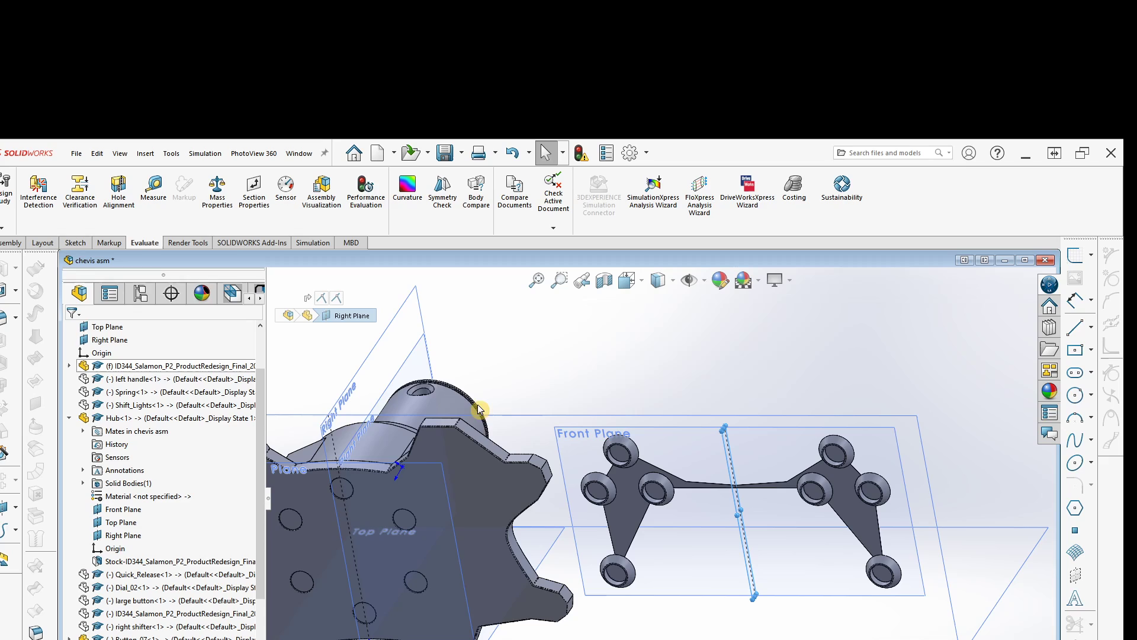
pyautogui.keyDown('ctrl'); pyautogui.click(363, 375); pyautogui.keyUp('ctrl')
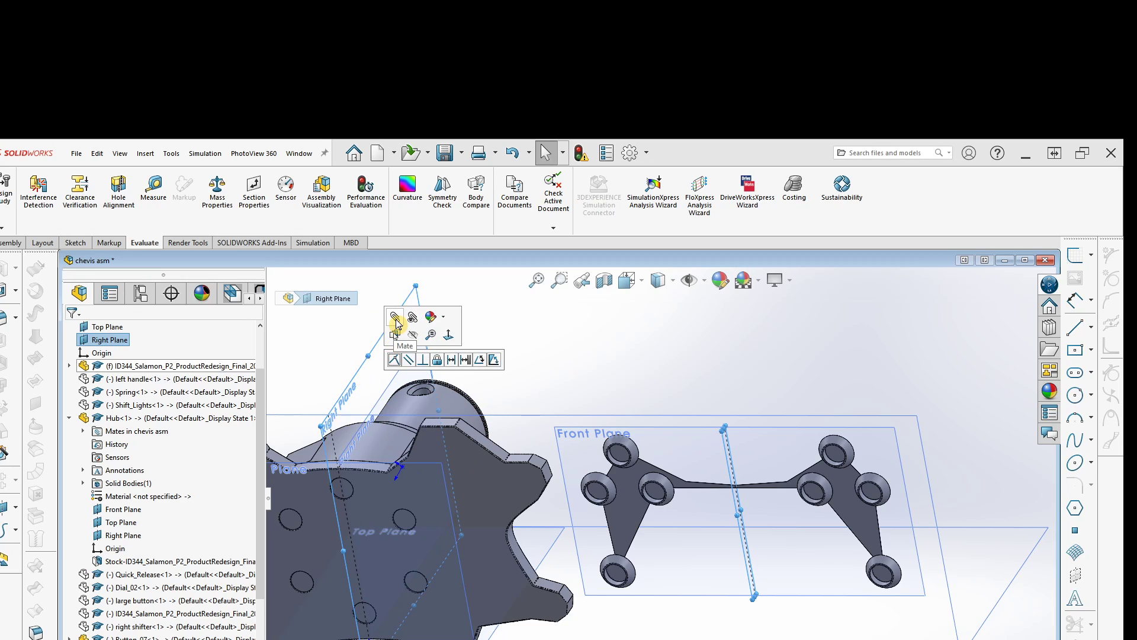
pyautogui.click(395, 322)
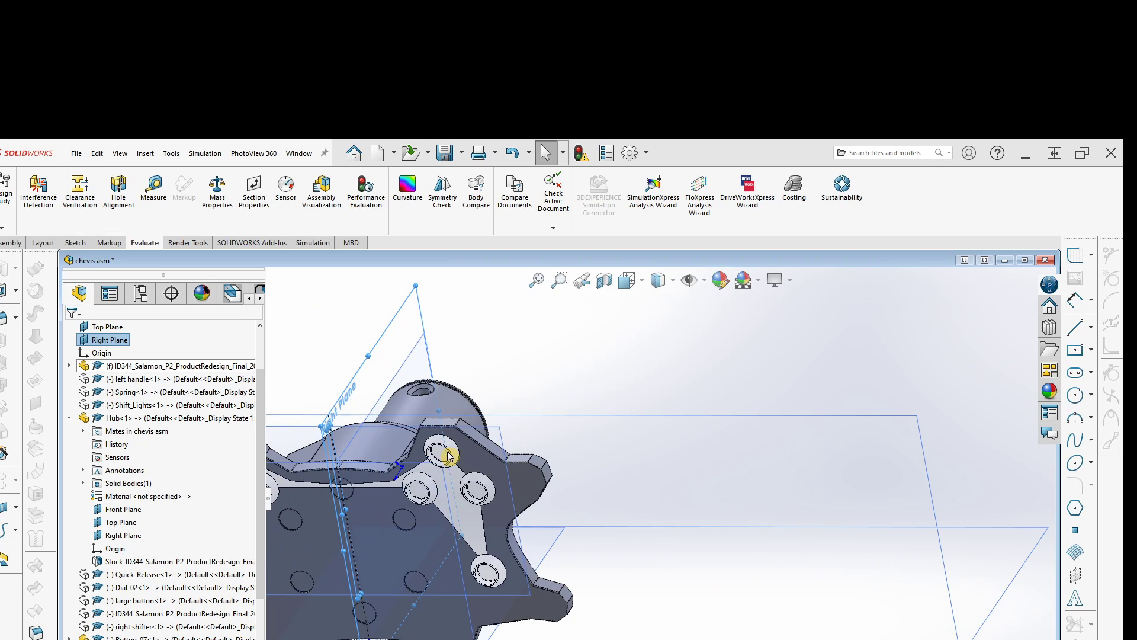
pyautogui.click(433, 437)
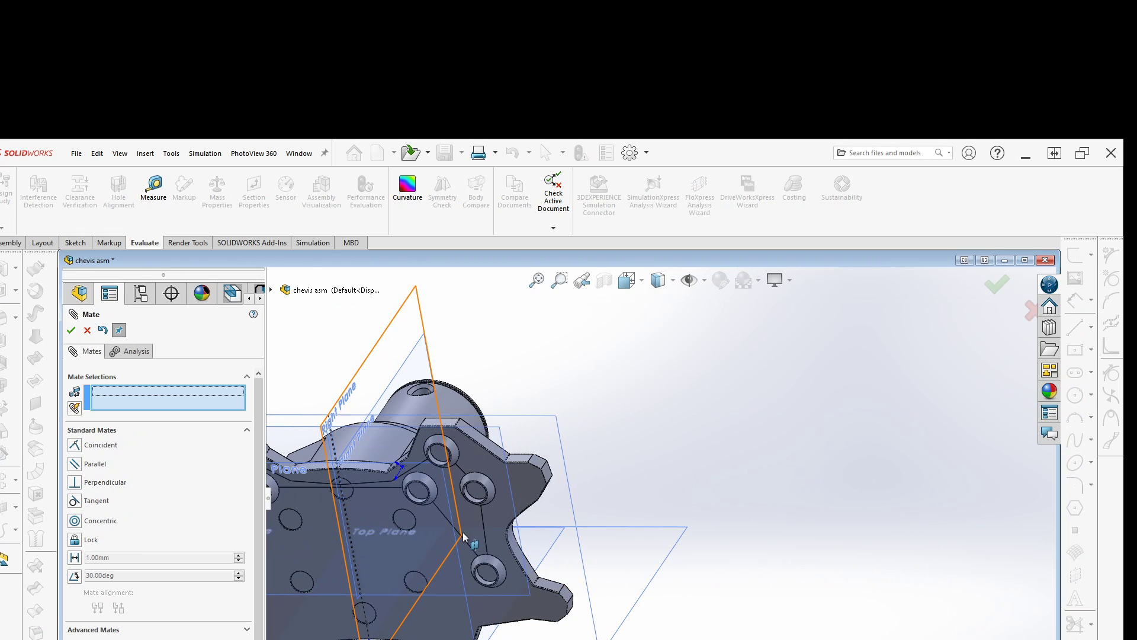
# Mate the cylindrical face of Button_07 concentric with the inner face of the outer ring on the wheel's left side and close the Mate command
pyautogui.moveTo(581, 560); pyautogui.dragTo(337, 472, button='middle')
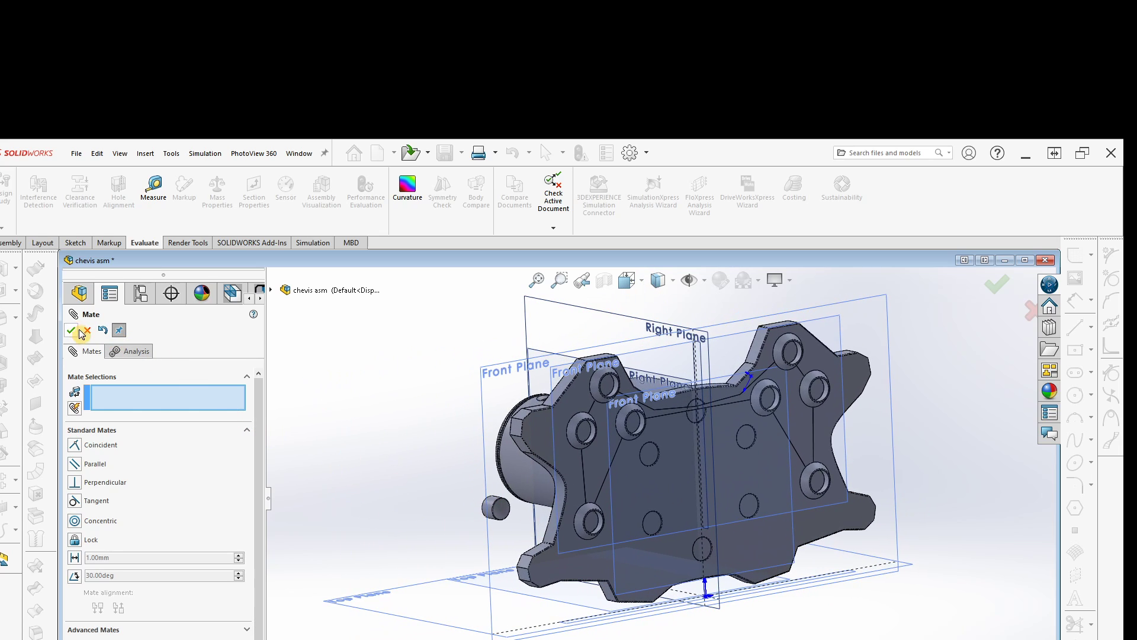
pyautogui.scroll(-5, 451, 509)
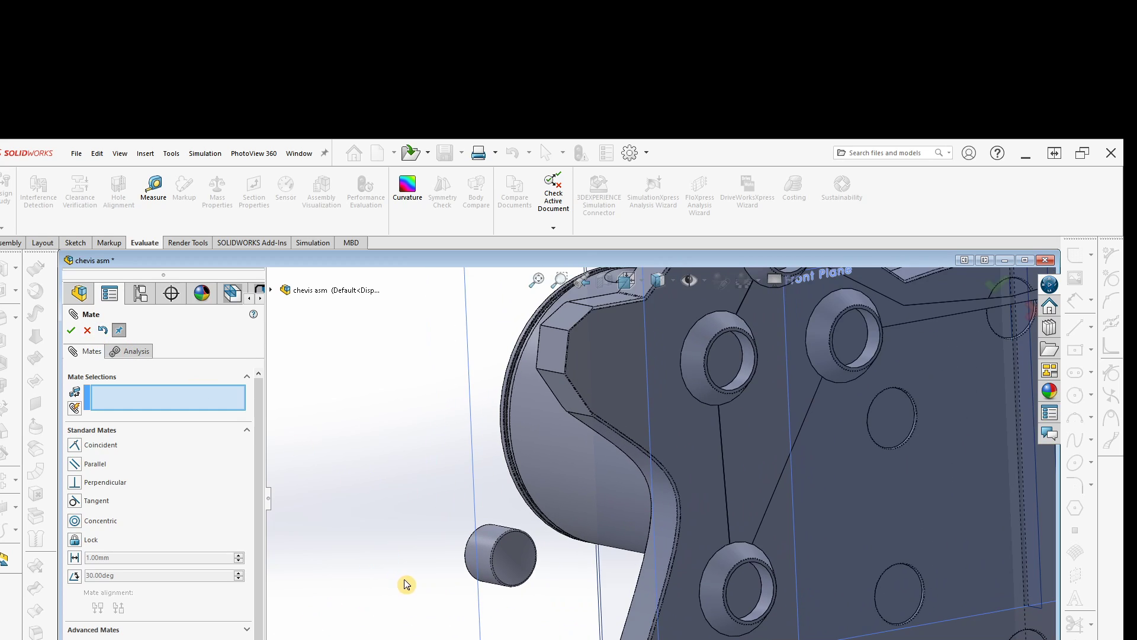
pyautogui.click(486, 544)
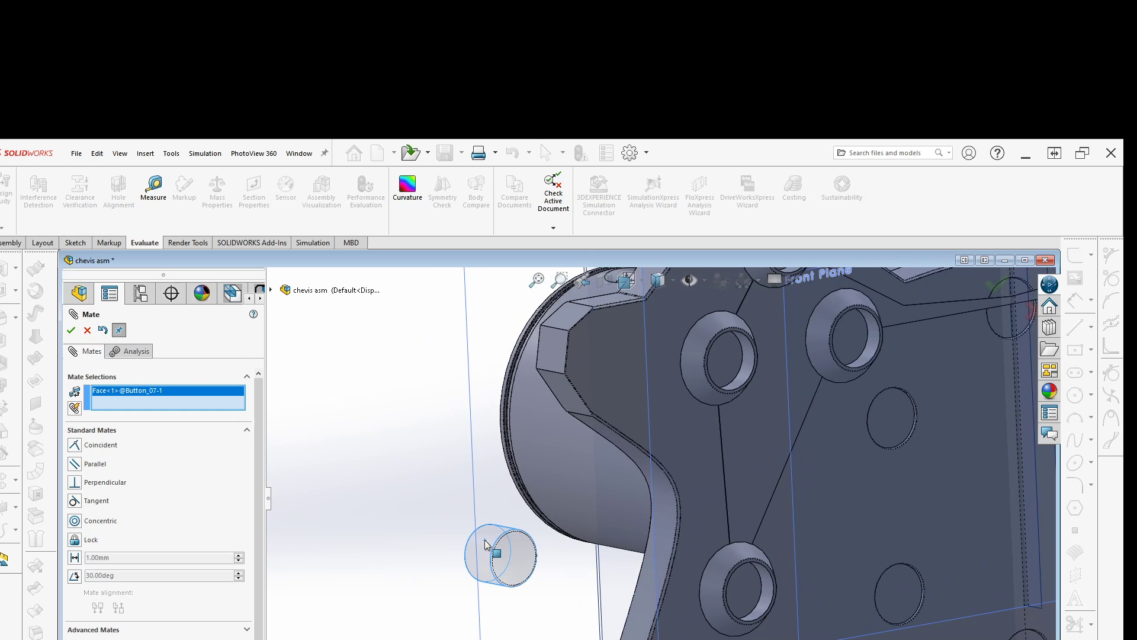
pyautogui.click(750, 362)
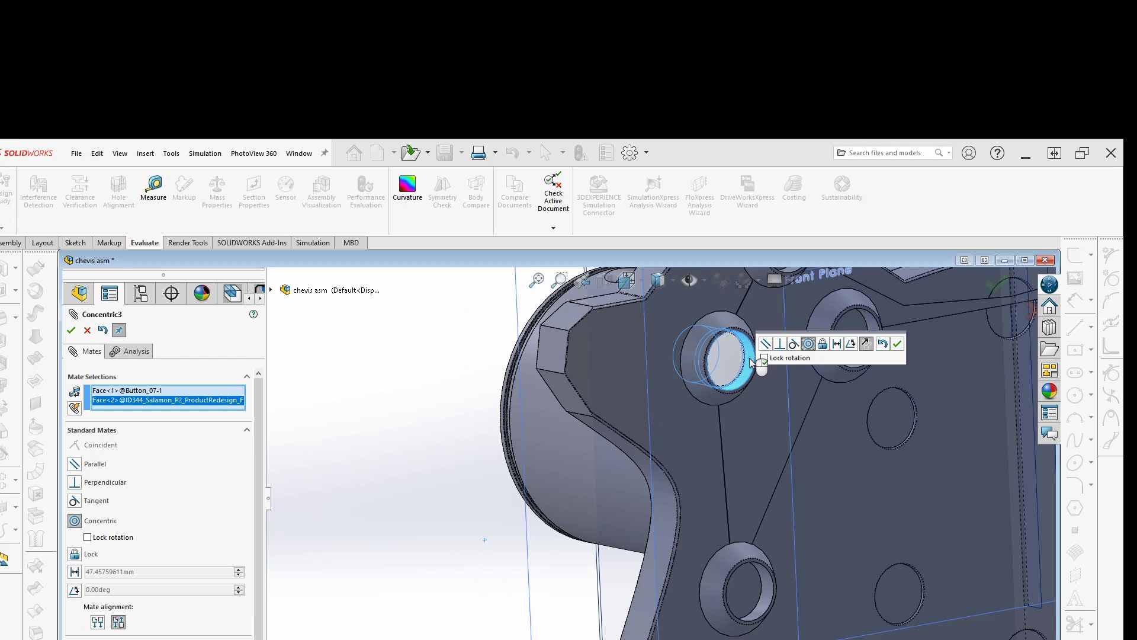
pyautogui.click(898, 347)
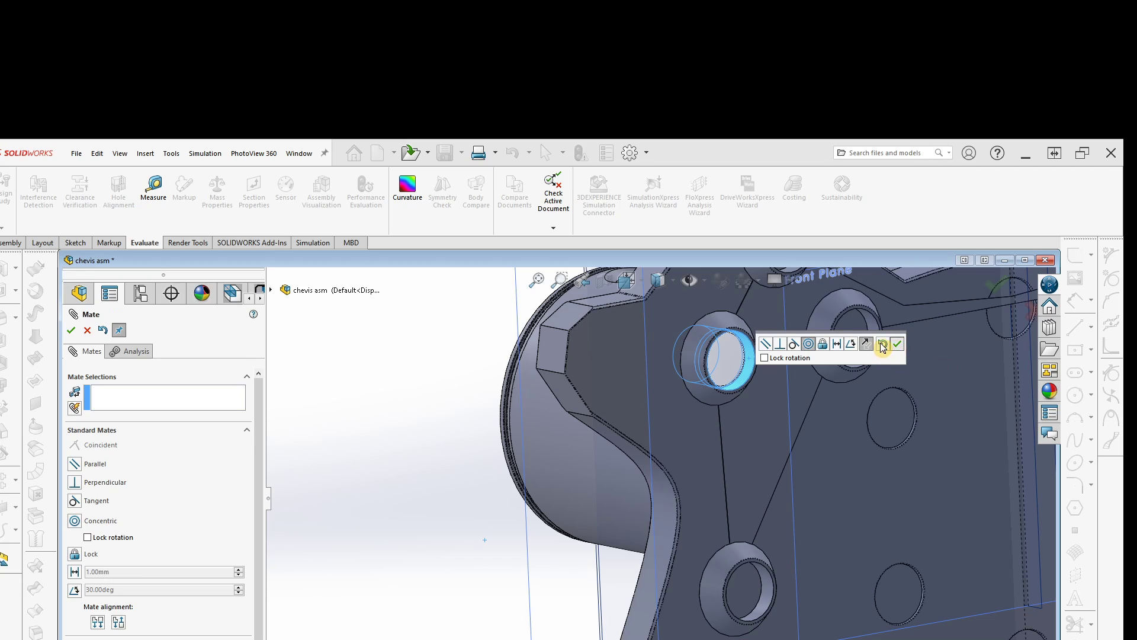
pyautogui.click(730, 360)
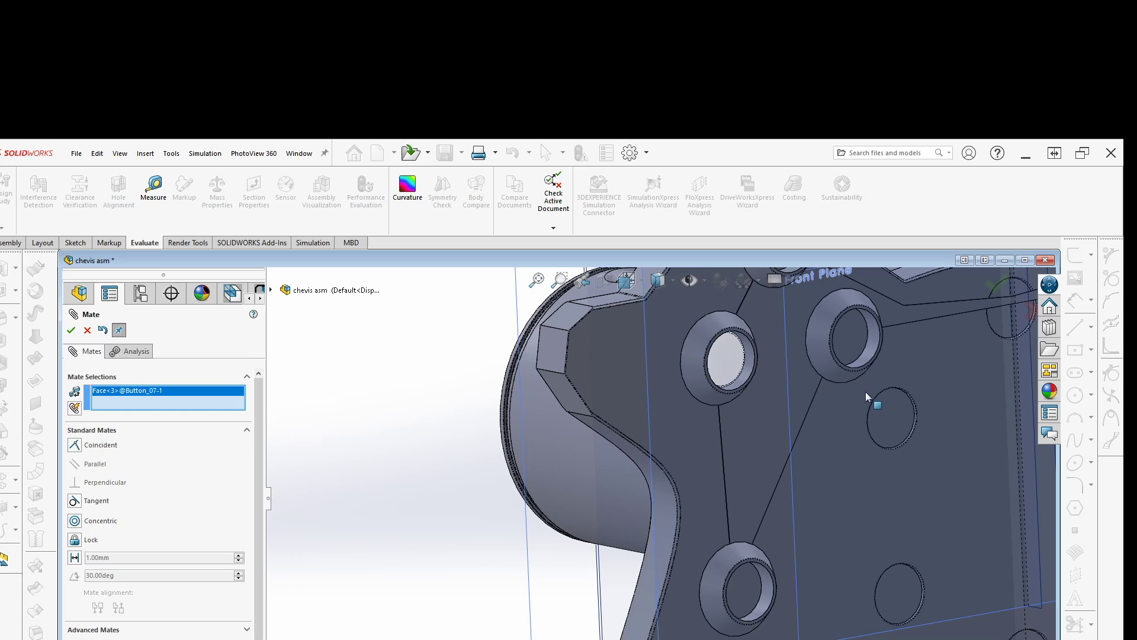
pyautogui.click(87, 330)
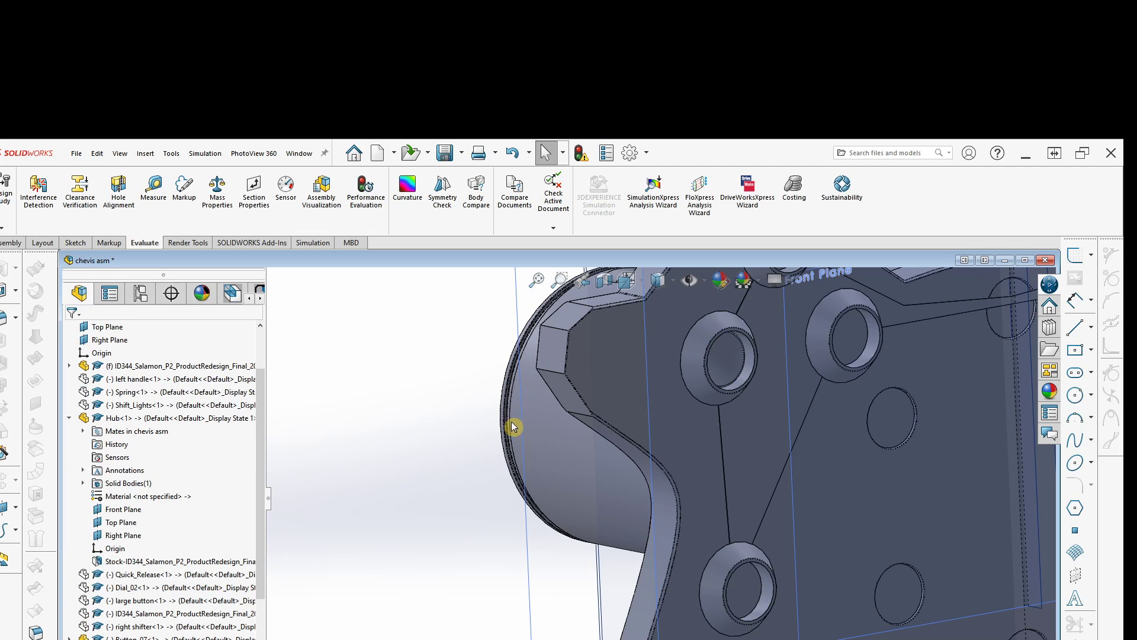
# Pull Button_07 out of its ring and mate its back face coincident with the flat face inside the ring's hole
pyautogui.moveTo(763, 386); pyautogui.dragTo(725, 370, button='middle')
pyautogui.moveTo(718, 351); pyautogui.dragTo(853, 428)
pyautogui.click(569, 470)
pyautogui.moveTo(570, 473); pyautogui.dragTo(698, 497, button='middle')
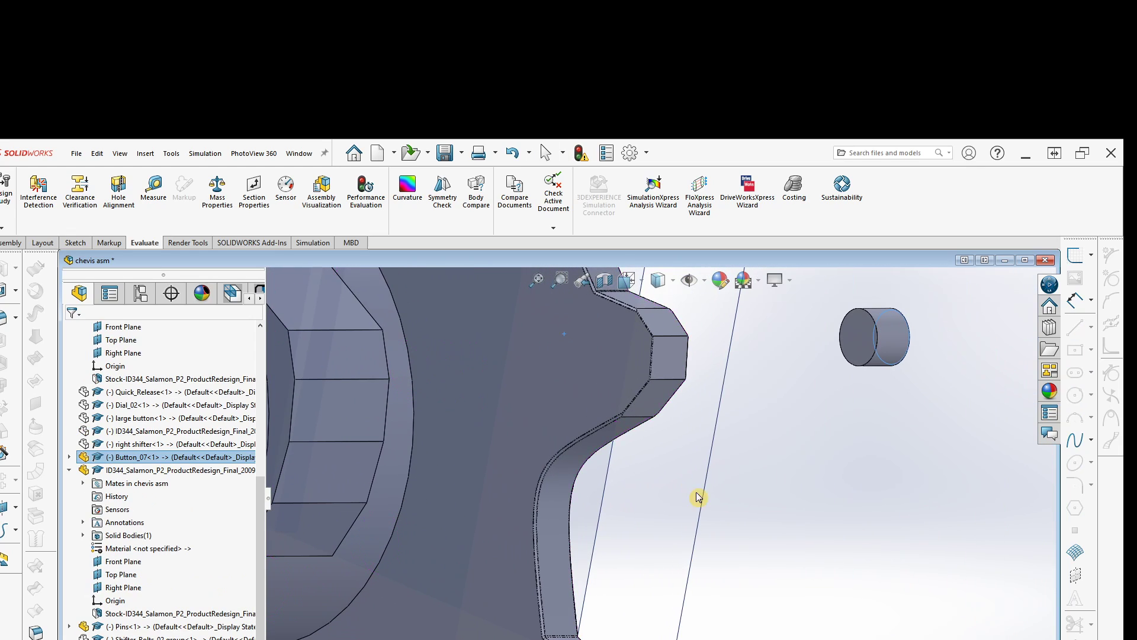
pyautogui.click(851, 339)
pyautogui.moveTo(840, 398); pyautogui.dragTo(741, 418, button='middle')
pyautogui.moveTo(541, 435); pyautogui.dragTo(956, 459, button='middle')
pyautogui.click(493, 425)
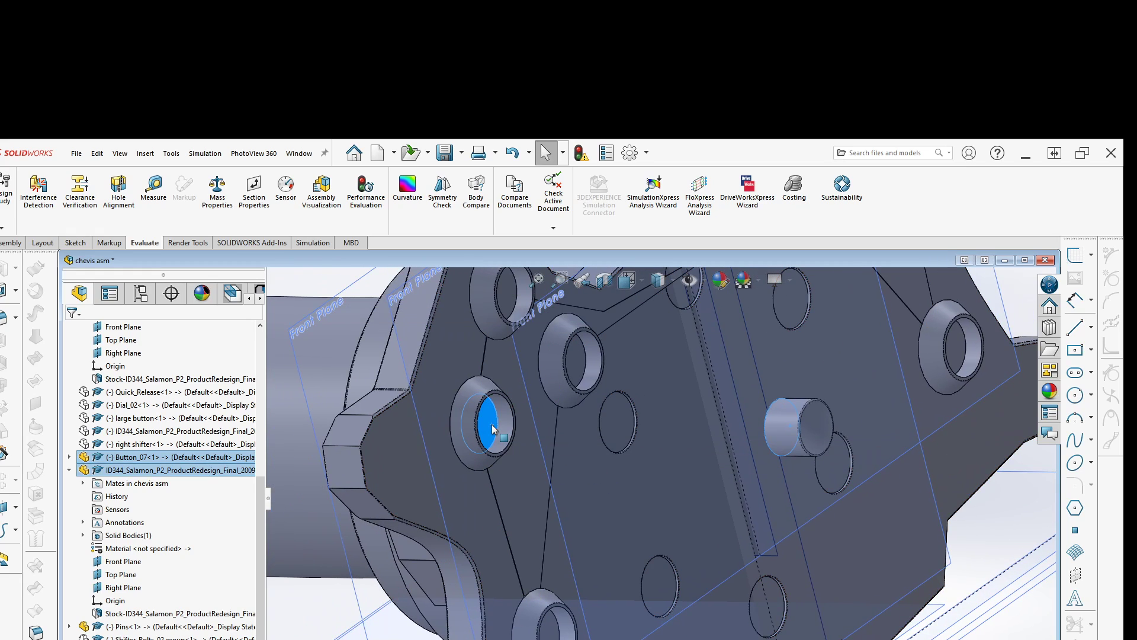
pyautogui.click(634, 353)
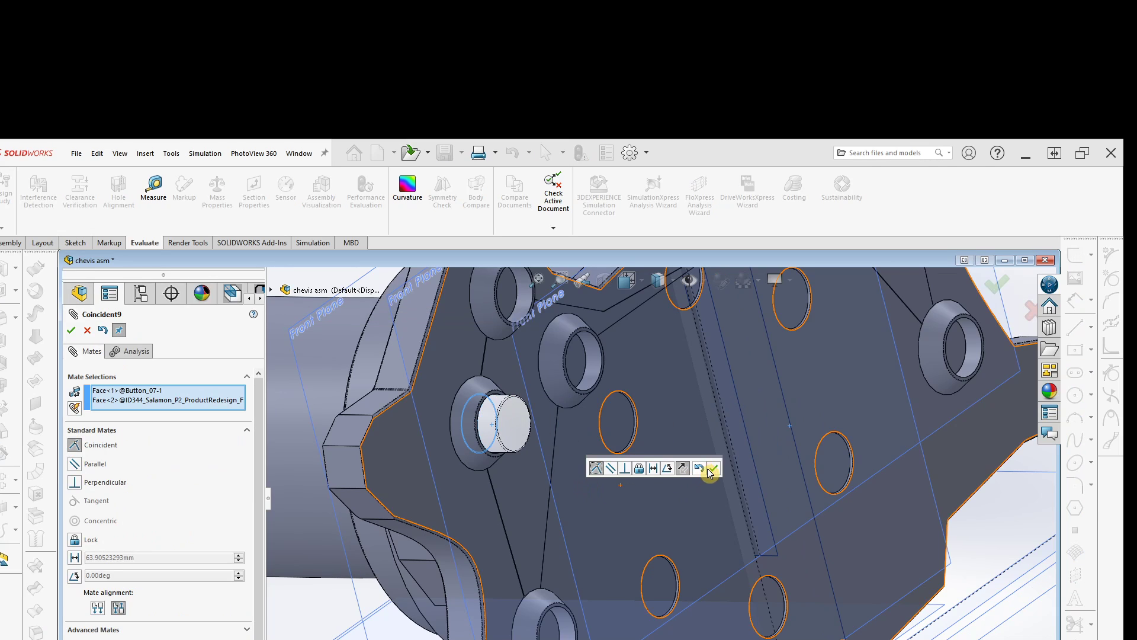
pyautogui.click(715, 471)
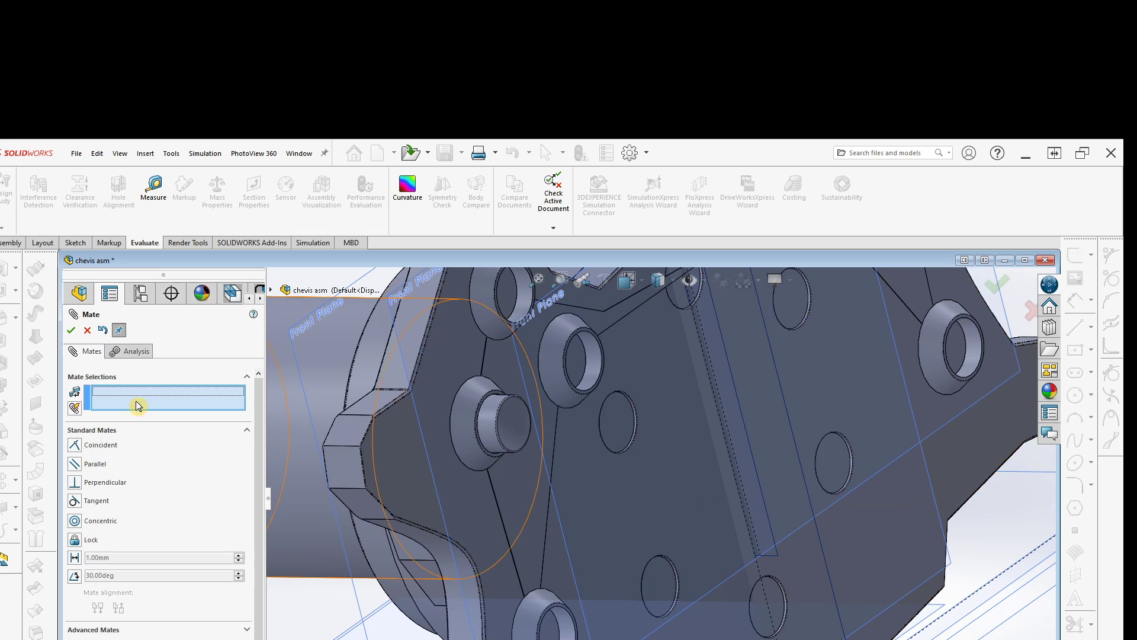
pyautogui.click(72, 329)
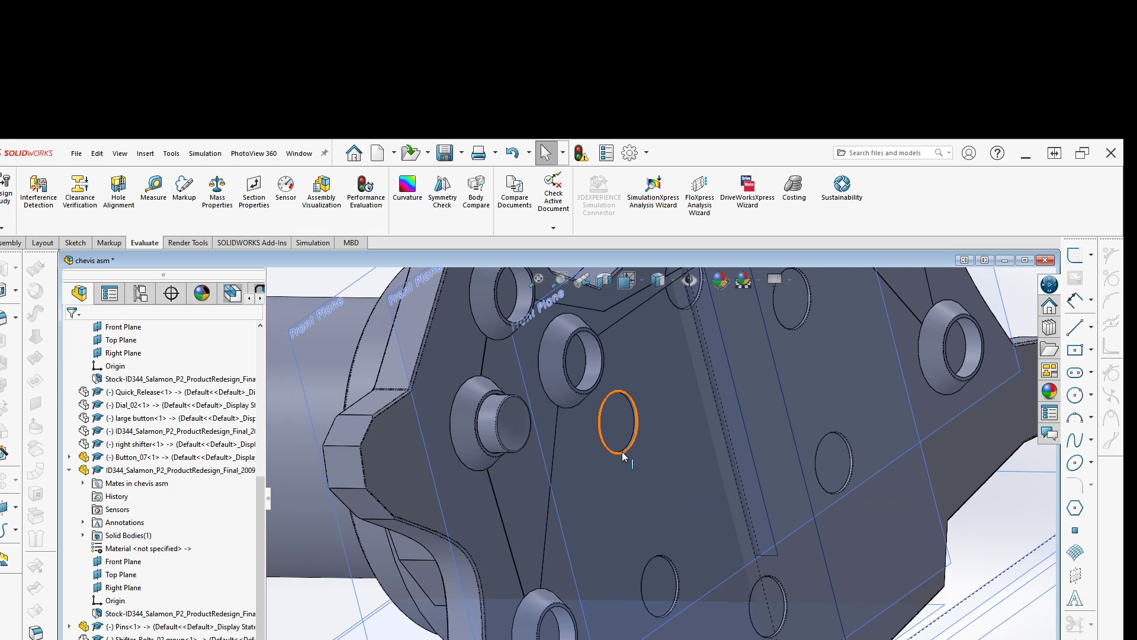
# Collapse the button-ring part and the Hub in the assembly tree
pyautogui.scroll(4, 624, 455)
pyautogui.moveTo(617, 478); pyautogui.dragTo(652, 437, button='middle')
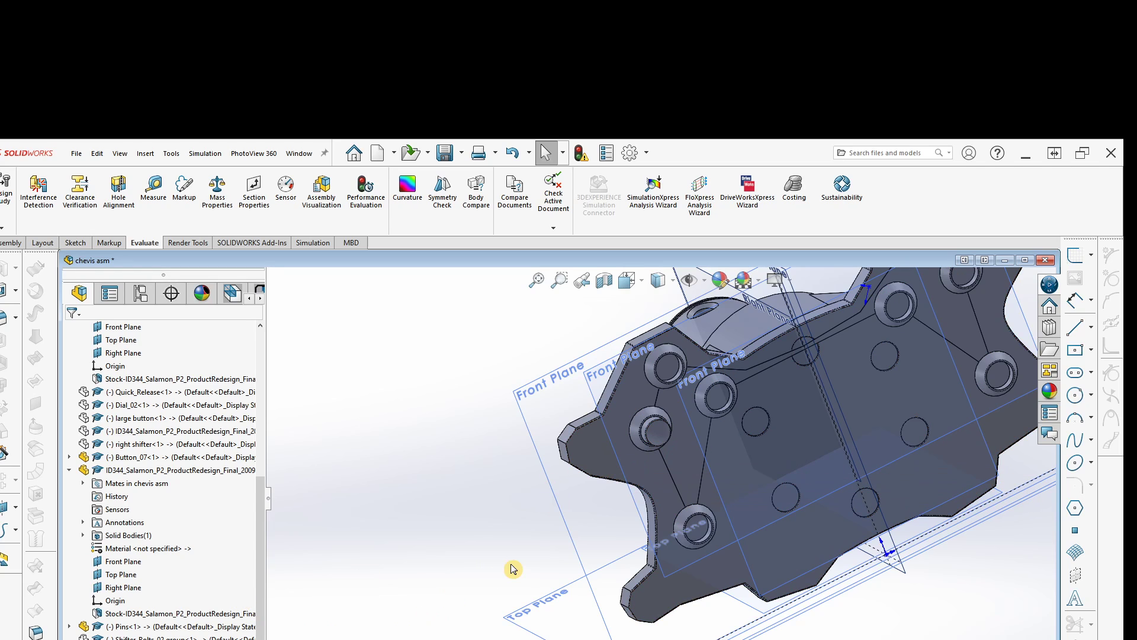
pyautogui.click(69, 470)
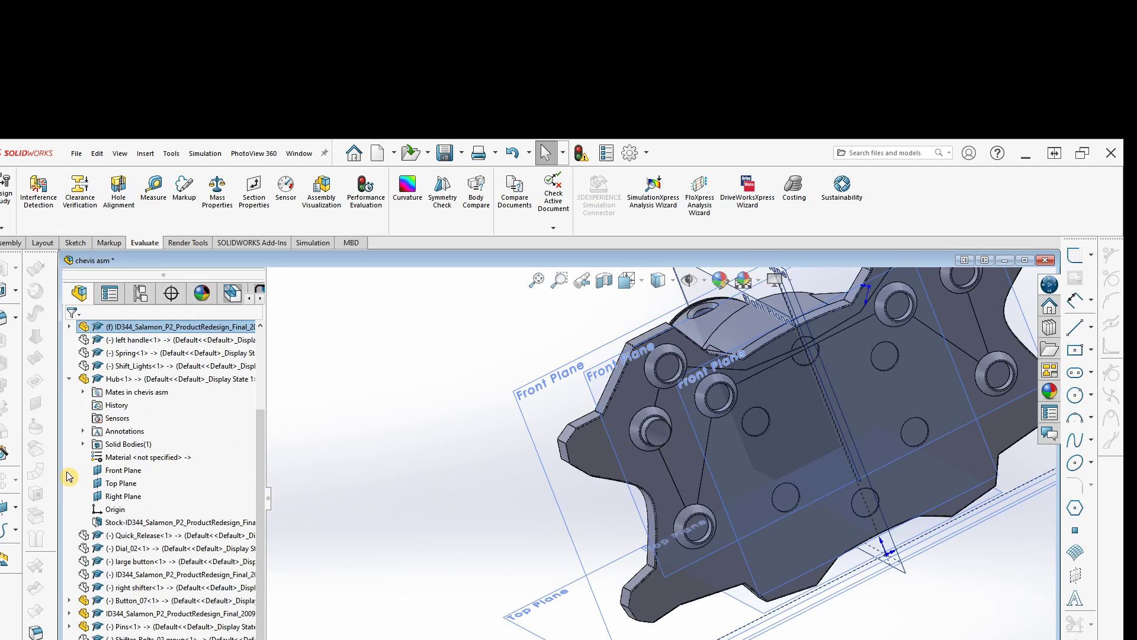
pyautogui.click(68, 380)
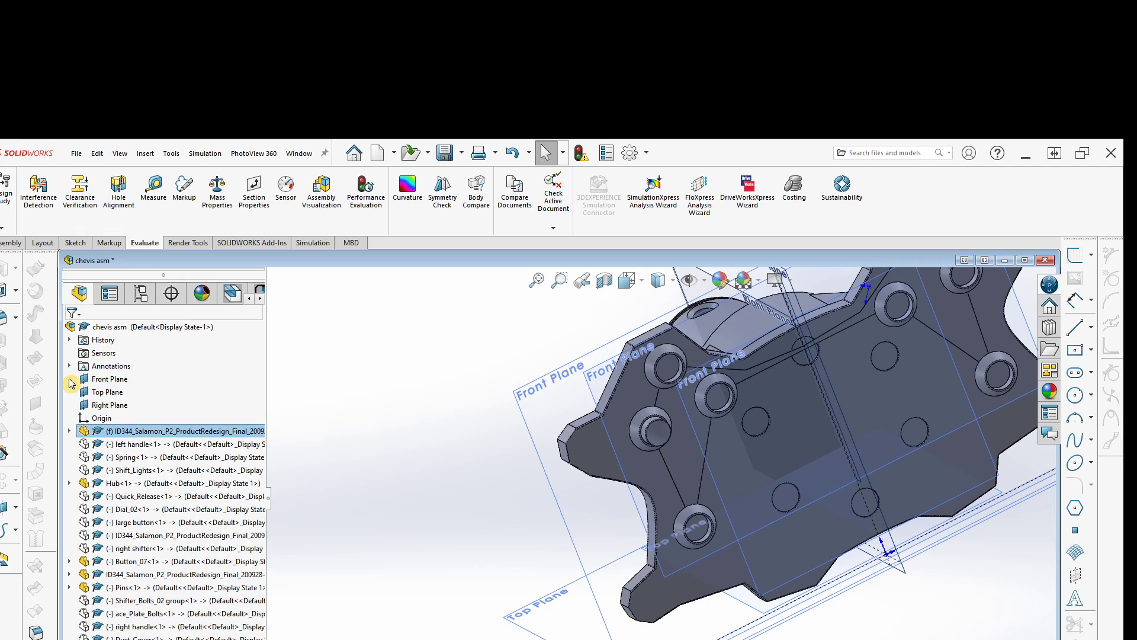
pyautogui.click(658, 440)
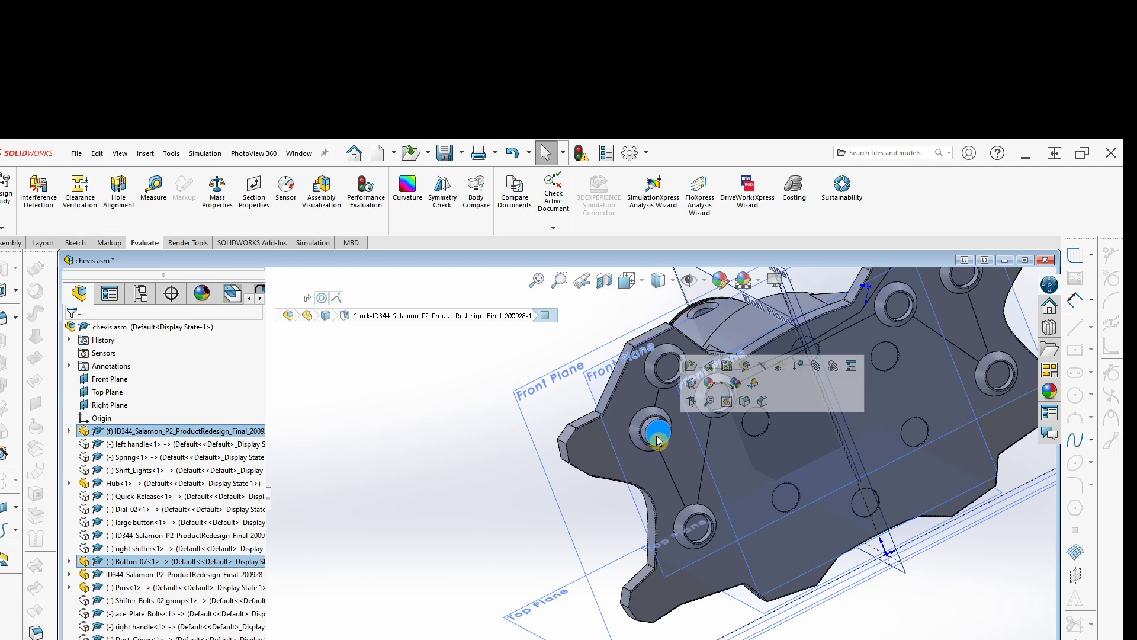
pyautogui.click(126, 567)
pyautogui.rightClick(126, 567)
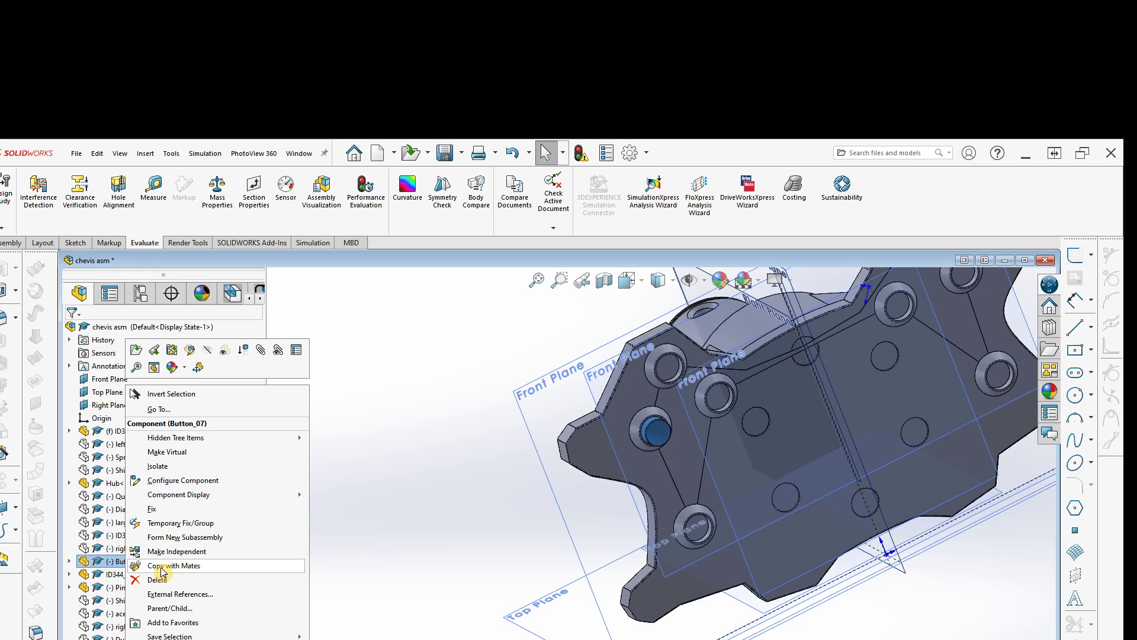
pyautogui.click(99, 567)
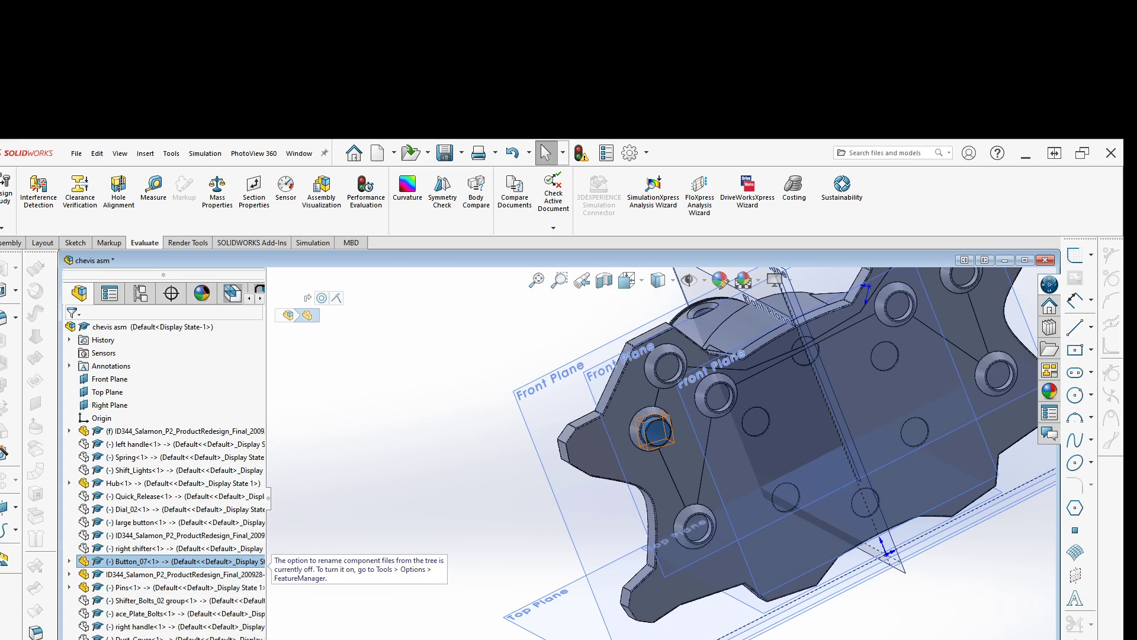
pyautogui.click(115, 639)
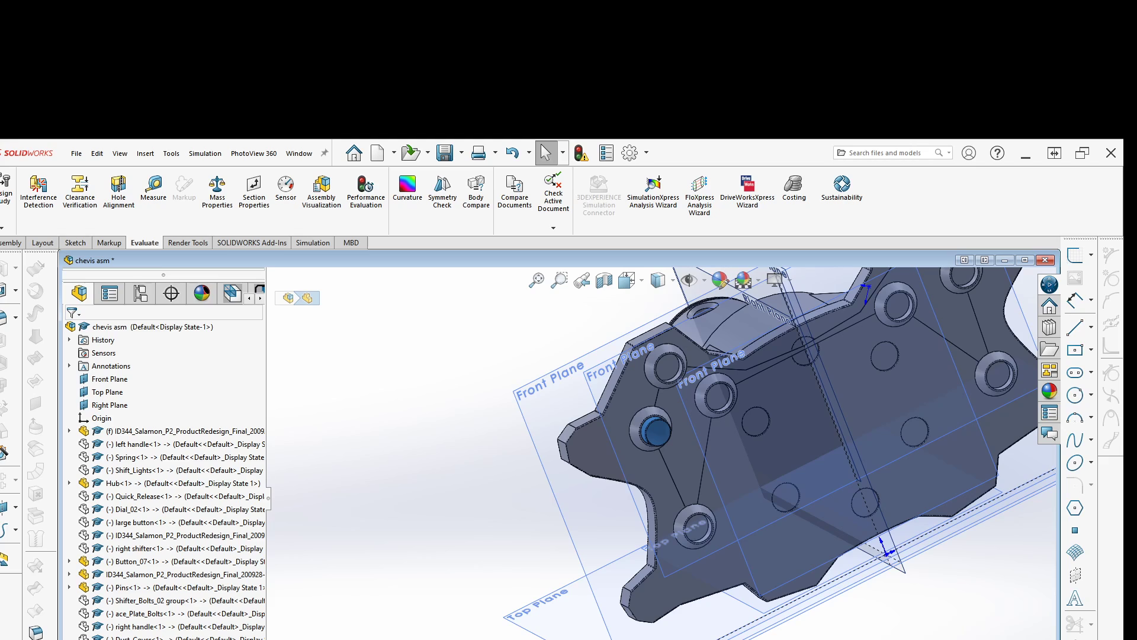
pyautogui.click(330, 593)
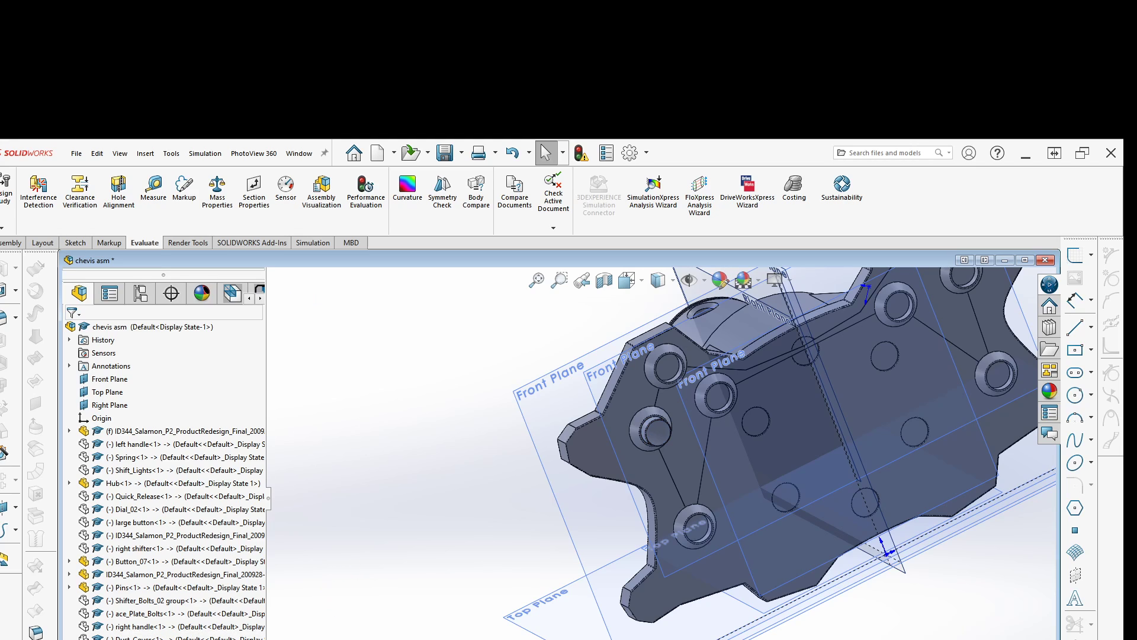
# Place a copy of Button_07 in front of the plate, beside the empty lower ring
pyautogui.moveTo(655, 429); pyautogui.dragTo(789, 542)
pyautogui.moveTo(718, 635); pyautogui.dragTo(741, 609, button='middle')
pyautogui.scroll(-3, 751, 553)
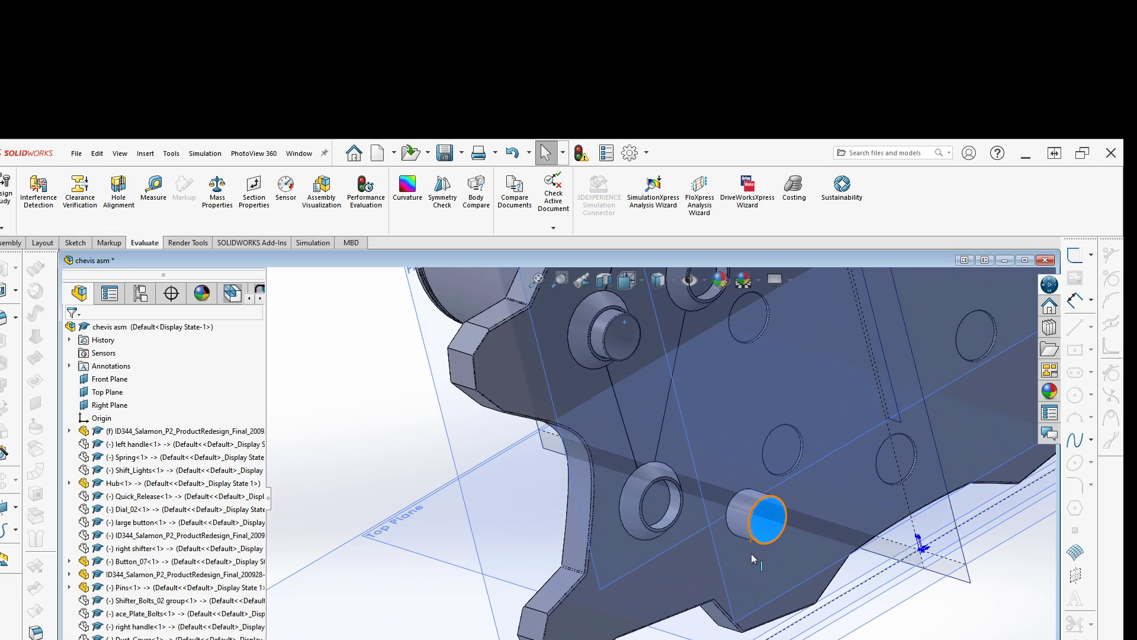
# Mate the cylindrical face of the copied Button_07 concentric with the inner face of the lower ring
pyautogui.click(741, 516)
pyautogui.click(737, 517)
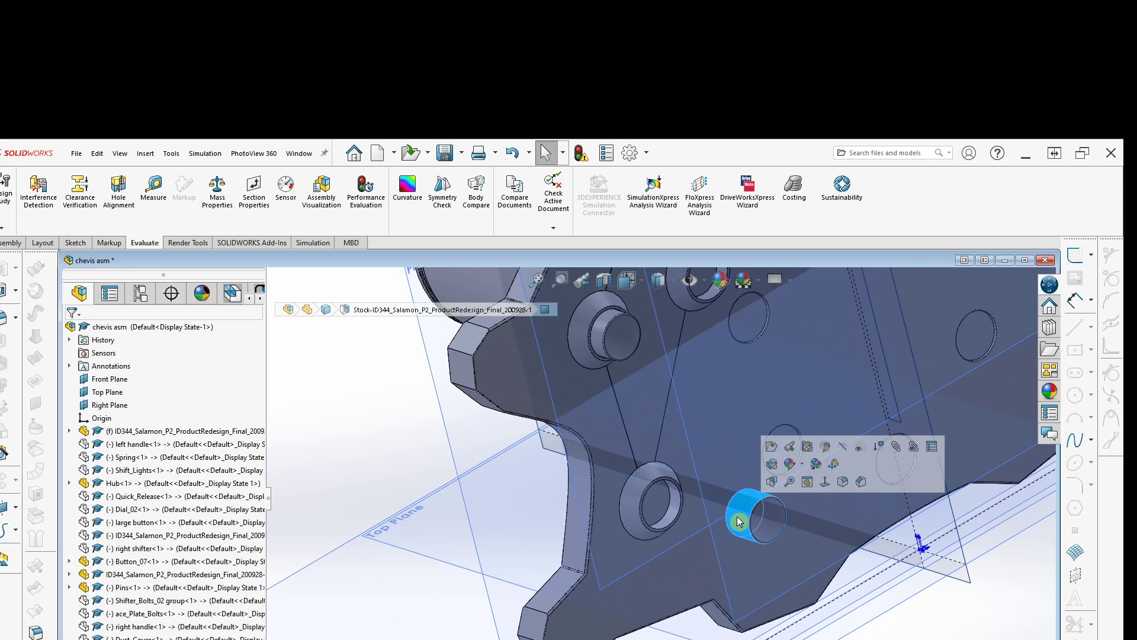
pyautogui.keyDown('ctrl'); pyautogui.click(670, 517); pyautogui.keyUp('ctrl')
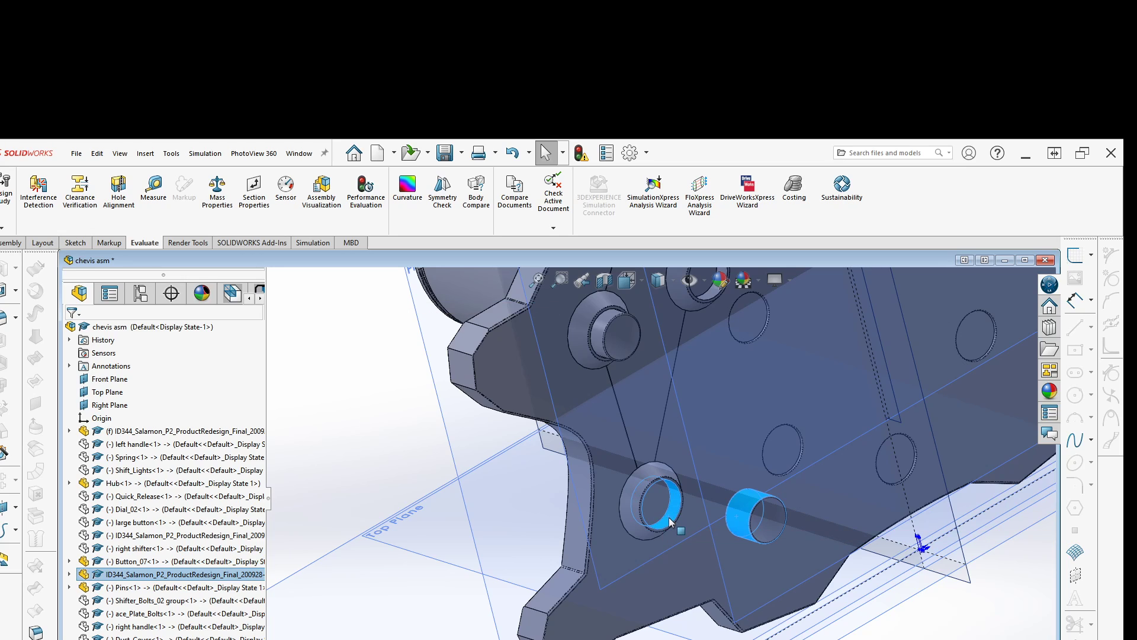
pyautogui.click(746, 507)
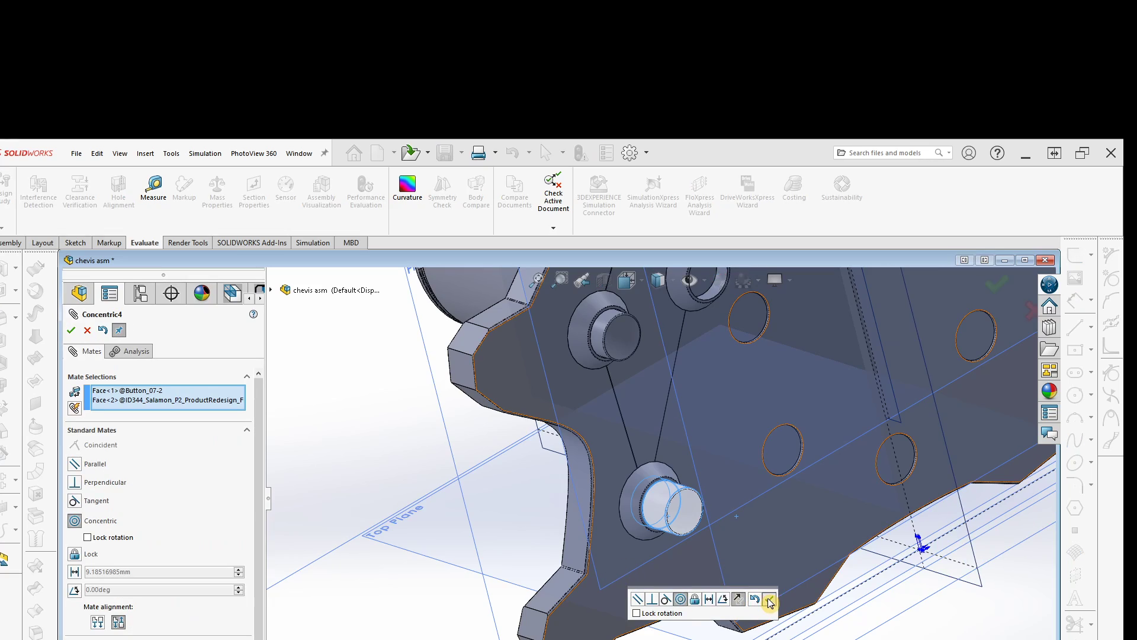
pyautogui.click(770, 602)
pyautogui.moveTo(741, 569); pyautogui.dragTo(546, 616, button='middle')
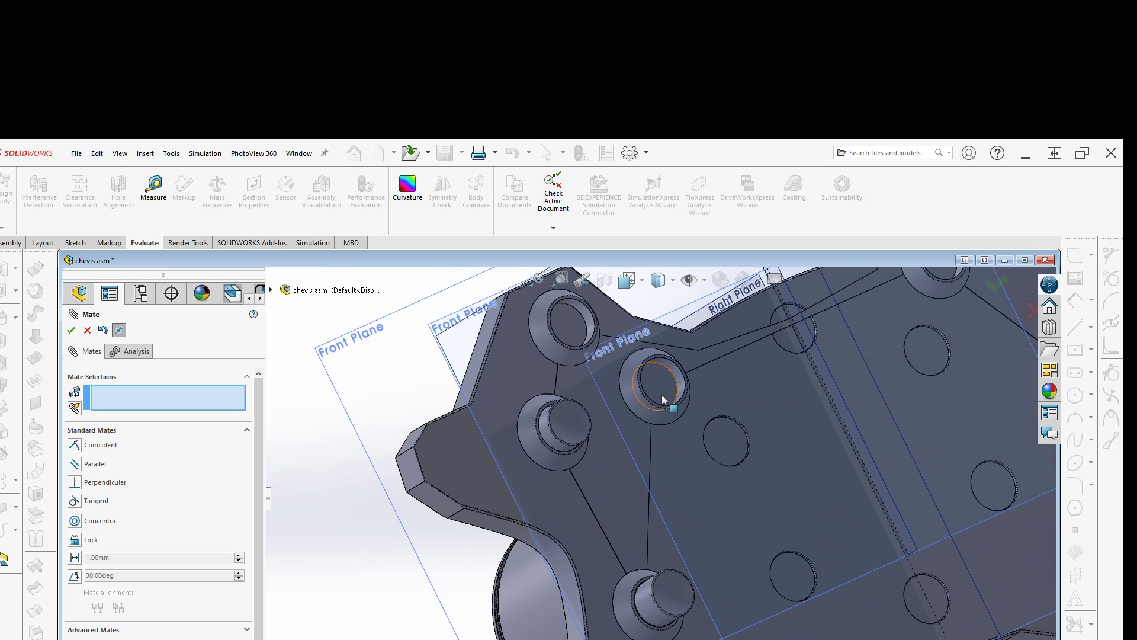
pyautogui.moveTo(595, 603); pyautogui.dragTo(626, 562, button='middle')
pyautogui.scroll(-4, 572, 452)
pyautogui.click(494, 485)
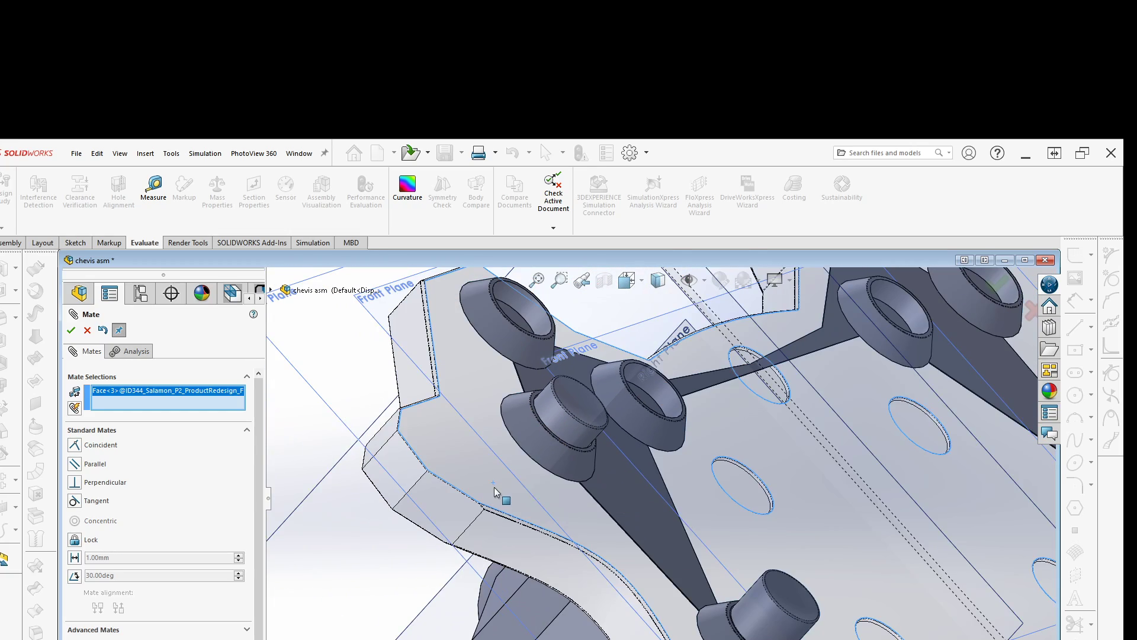
pyautogui.click(606, 489)
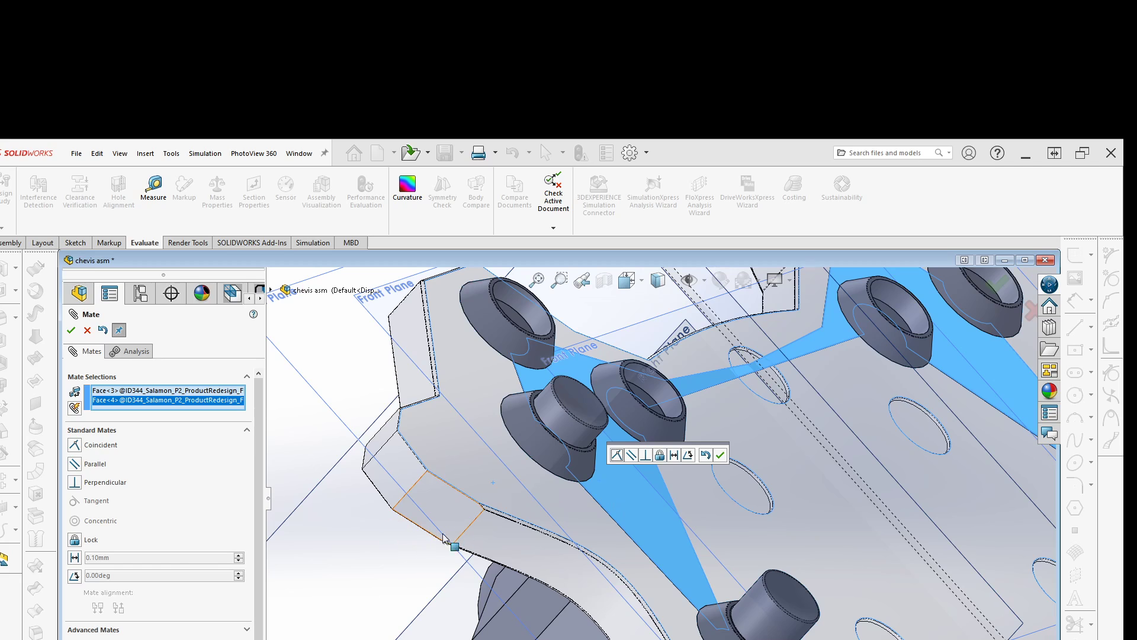
pyautogui.press('Escape')
# Hide the Button_Covers part and the Face_Plate so the backs of both buttons are exposed
pyautogui.click(621, 498)
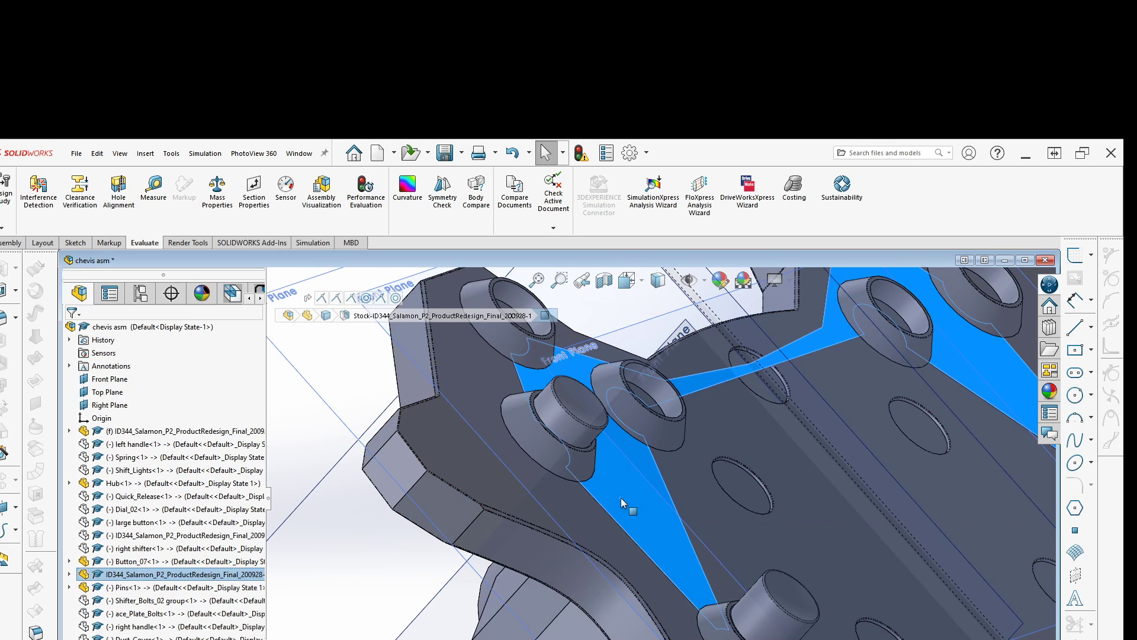
pyautogui.click(547, 453)
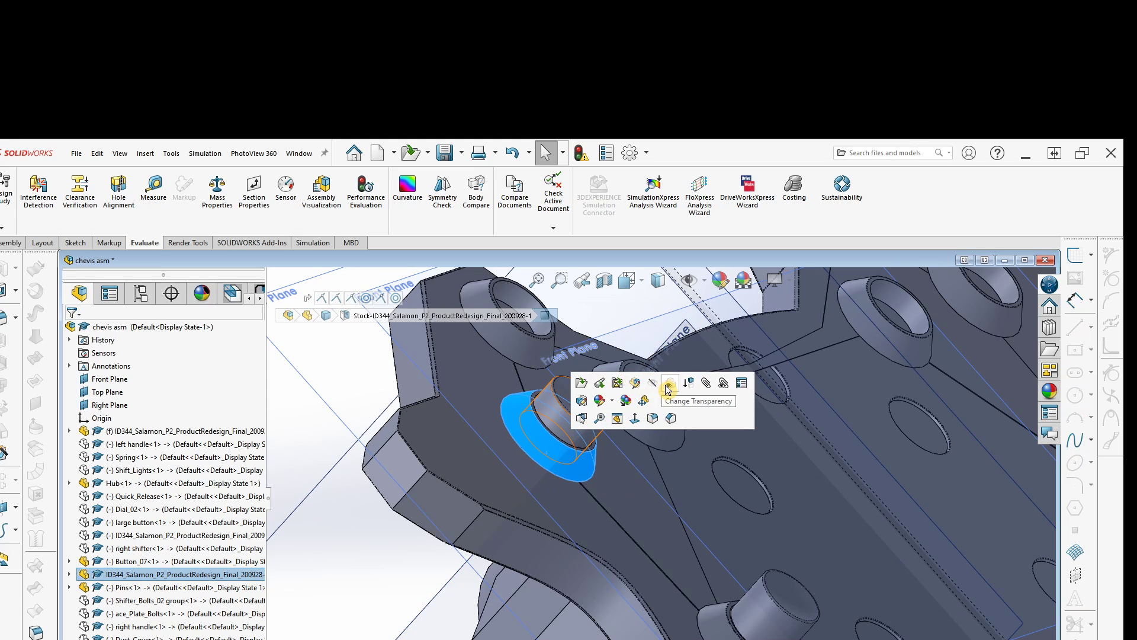
pyautogui.click(665, 385)
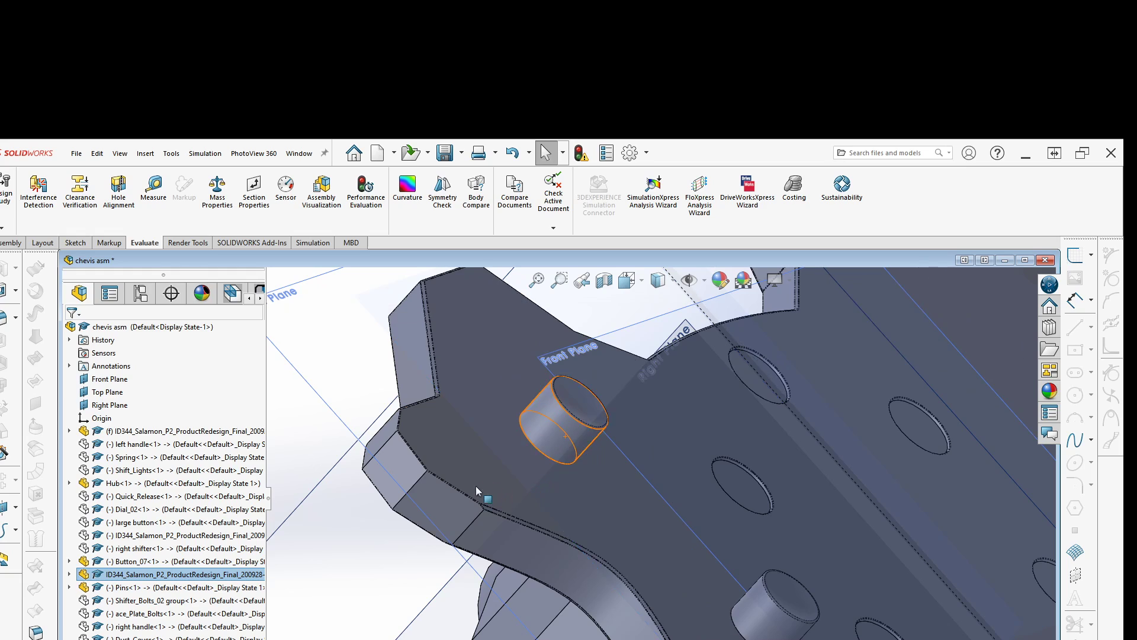
pyautogui.moveTo(489, 481)
pyautogui.mouseDown(button='middle')
pyautogui.moveTo(505, 466)
pyautogui.moveTo(491, 476)
pyautogui.mouseUp(button='middle')
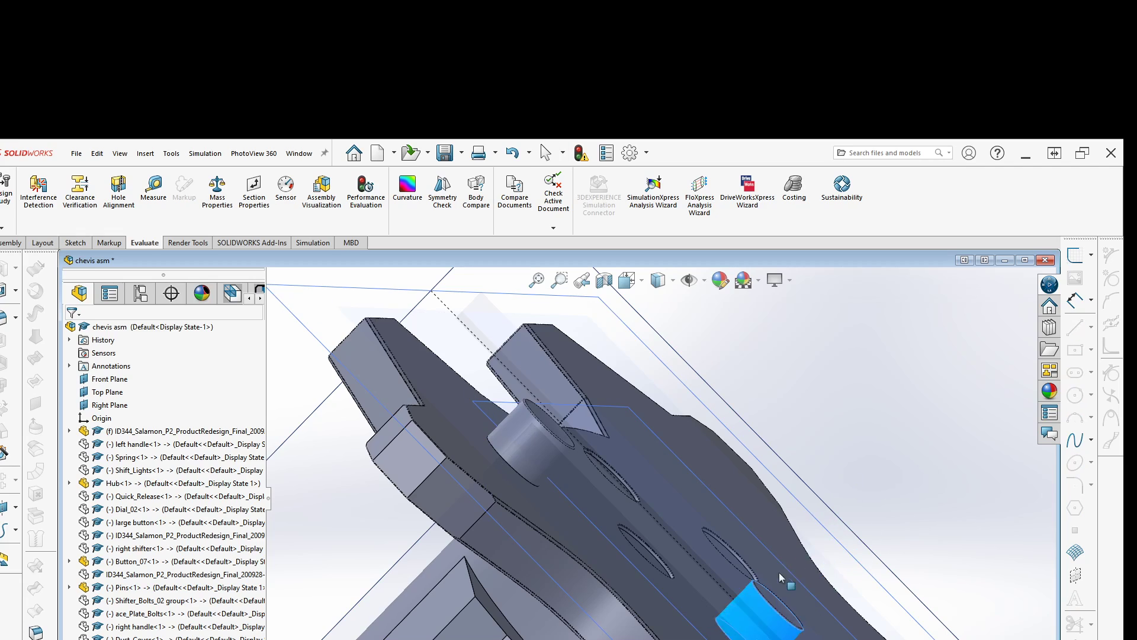
pyautogui.click(424, 463)
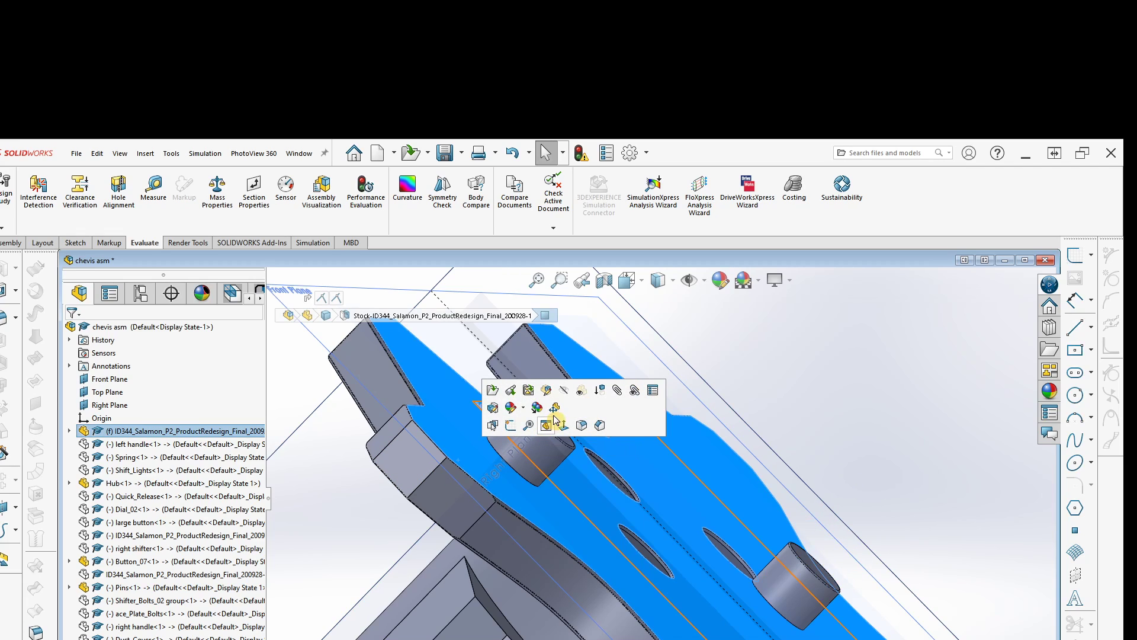
pyautogui.click(580, 397)
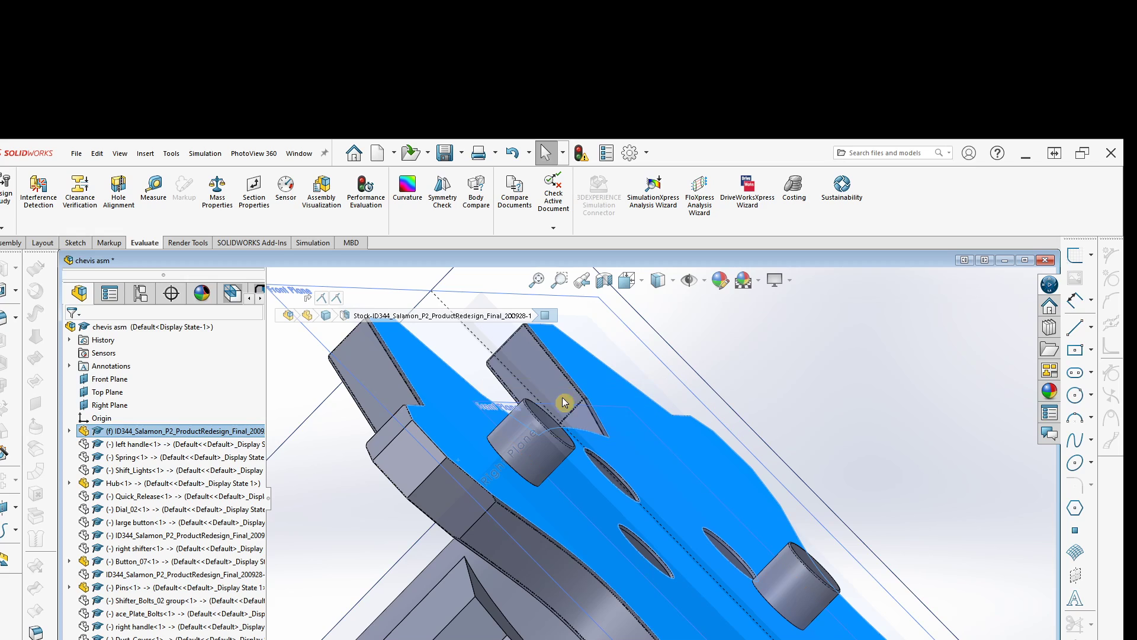
# Mate the back faces of the two Button_07 instances coincident and close the Mate command
pyautogui.moveTo(486, 558); pyautogui.dragTo(947, 596, button='middle')
pyautogui.click(940, 599)
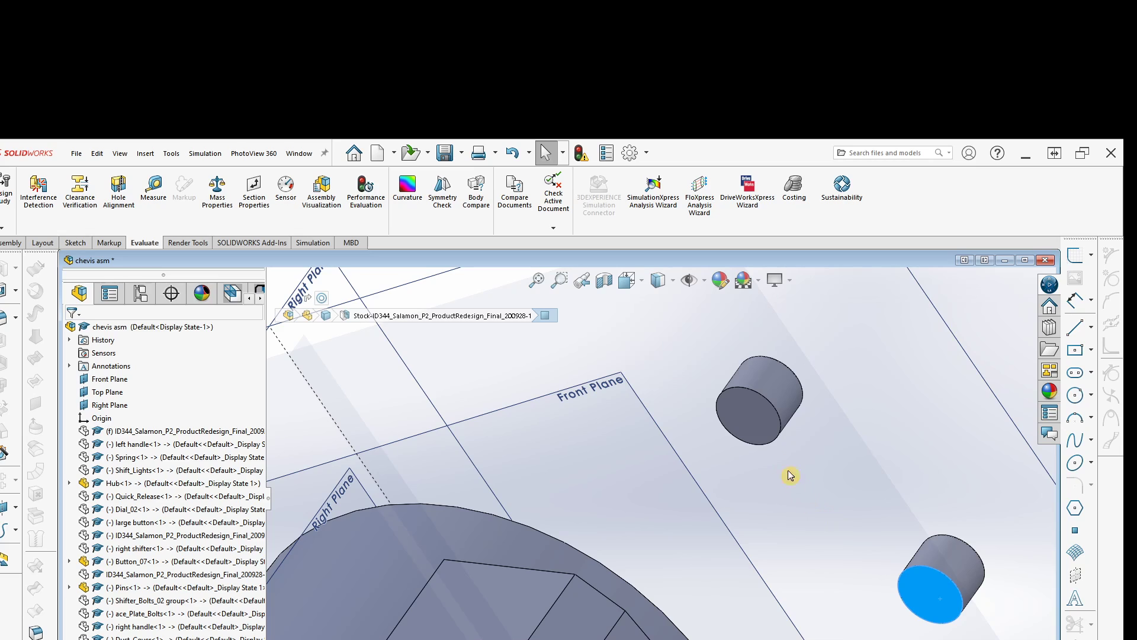
pyautogui.keyDown('ctrl'); pyautogui.click(762, 420); pyautogui.keyUp('ctrl')
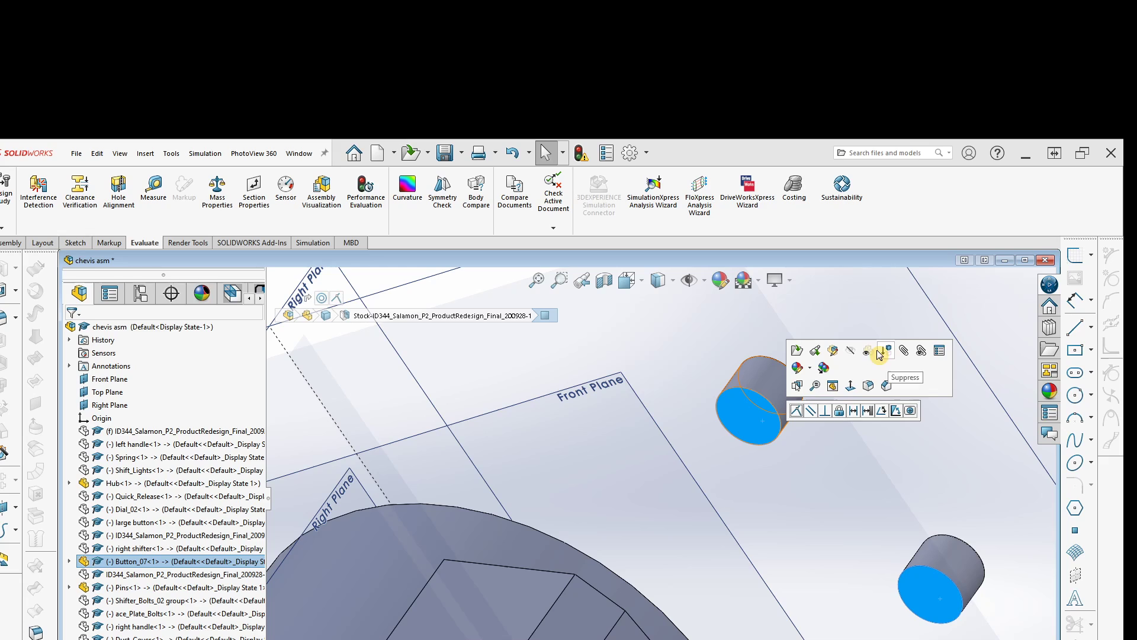
pyautogui.click(905, 352)
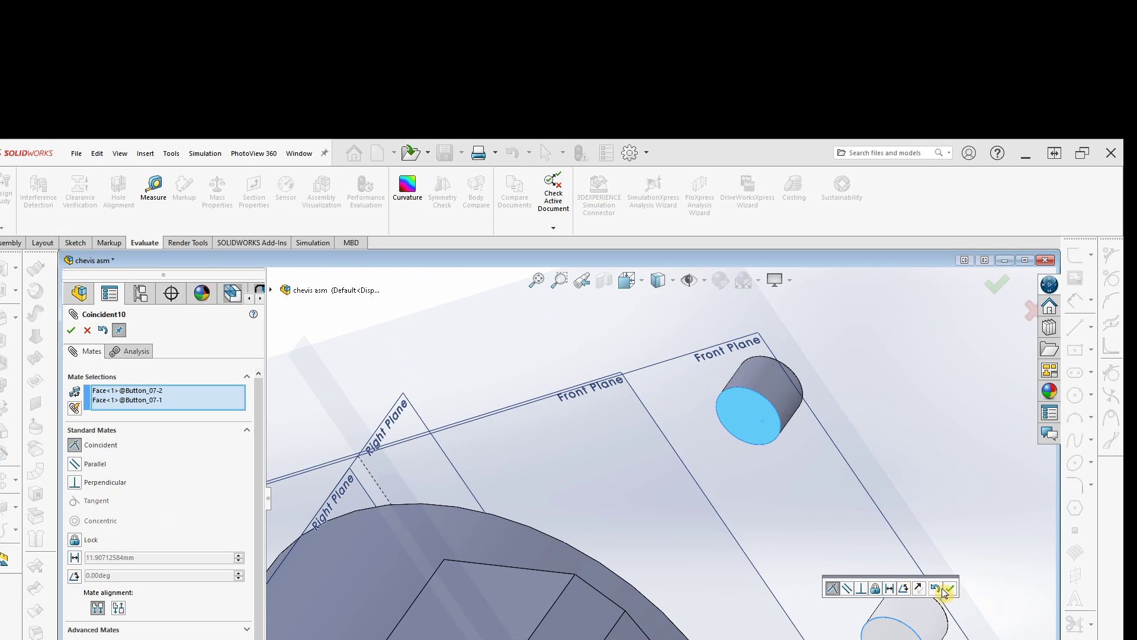
pyautogui.click(936, 588)
pyautogui.moveTo(883, 432); pyautogui.dragTo(628, 549, button='middle')
pyautogui.scroll(3, 521, 527)
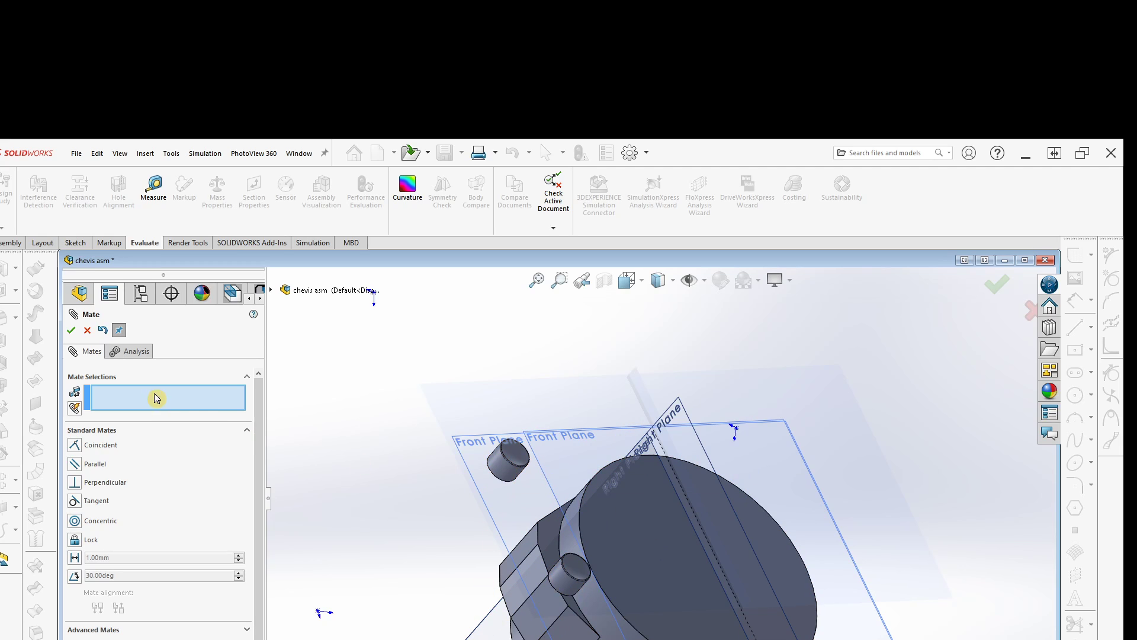
pyautogui.click(124, 352)
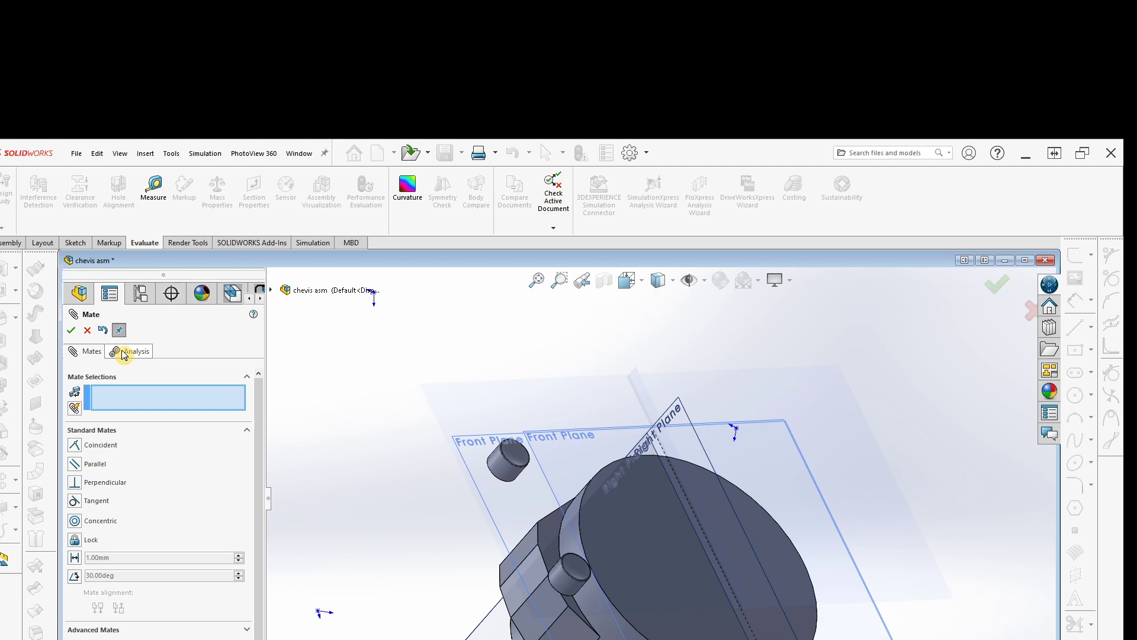
pyautogui.click(71, 330)
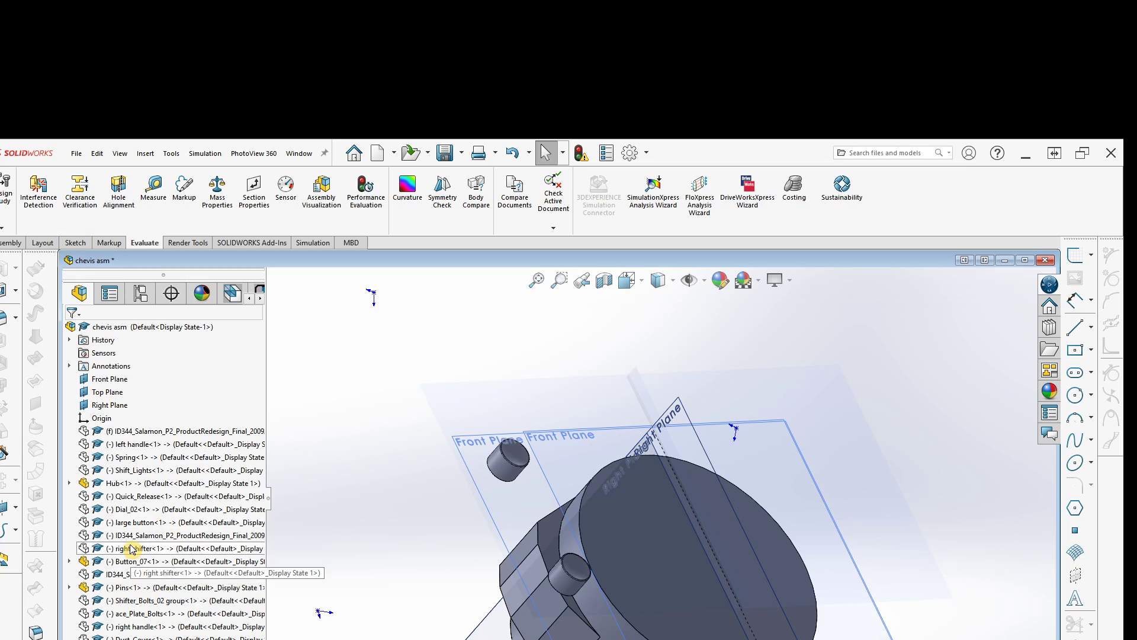
# Show the hidden large button and ace_Plate_Bolts components
pyautogui.click(127, 524)
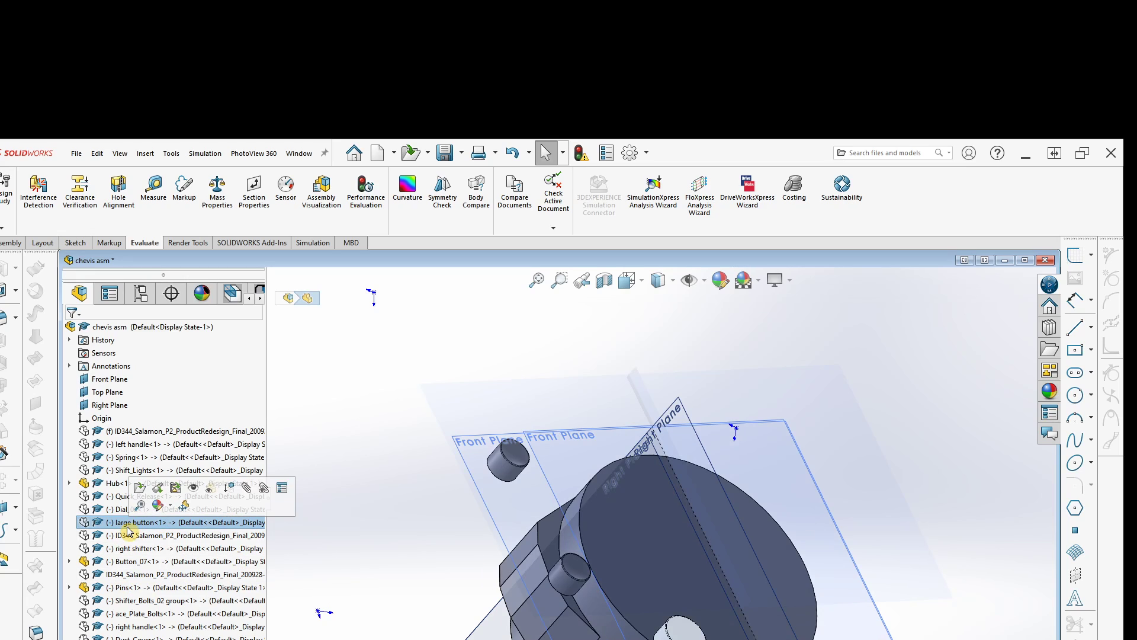
pyautogui.click(195, 492)
pyautogui.click(413, 457)
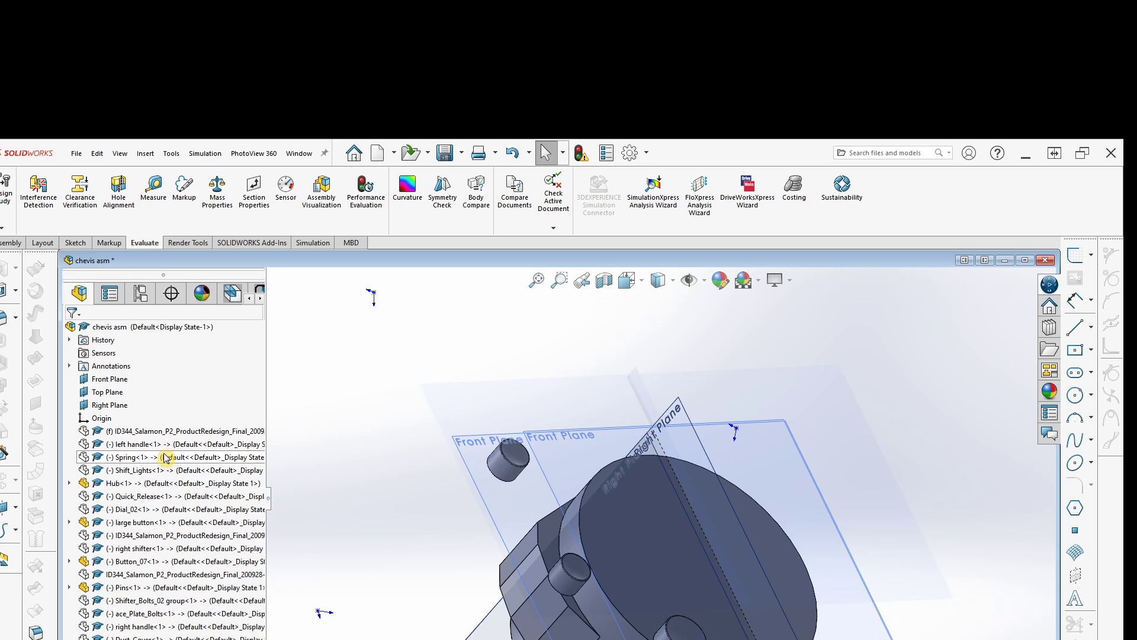
pyautogui.click(138, 638)
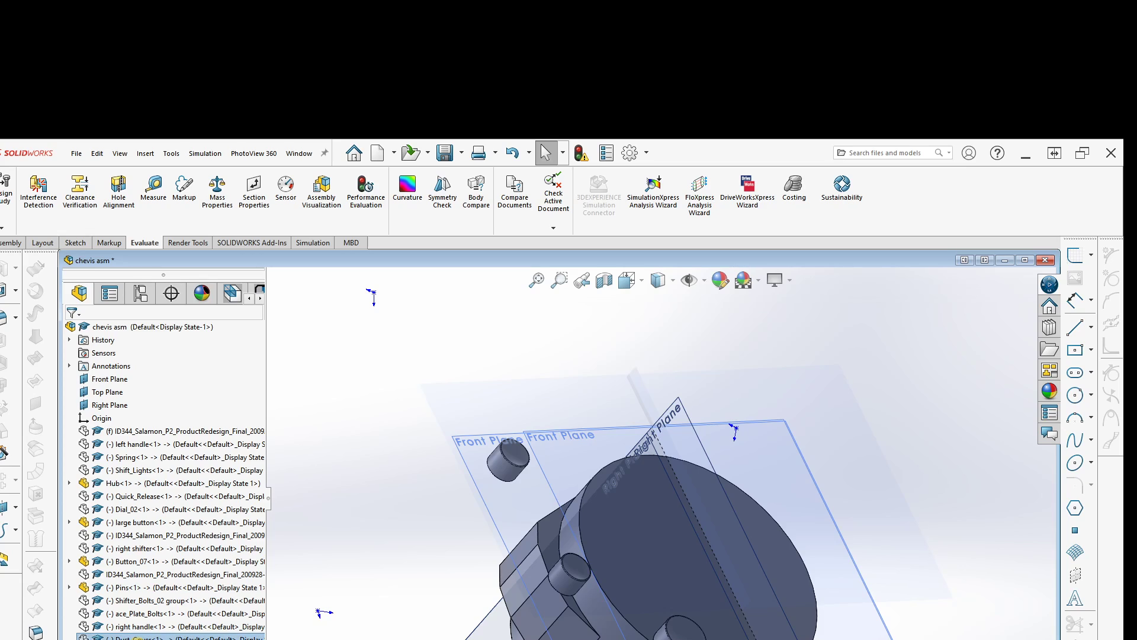
pyautogui.click(362, 569)
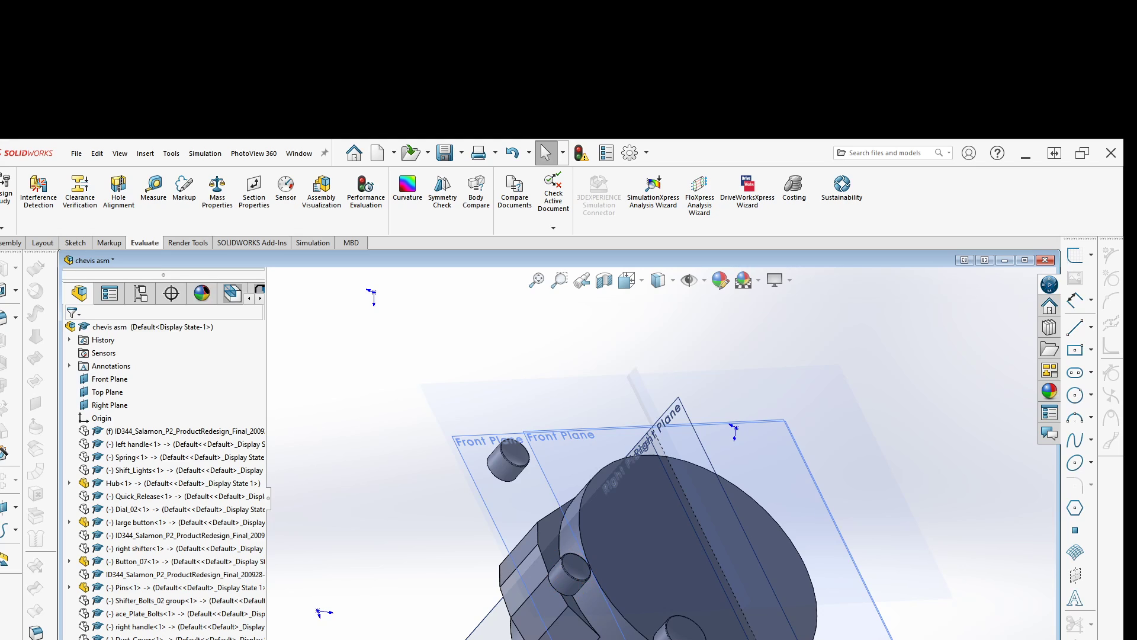
pyautogui.click(137, 613)
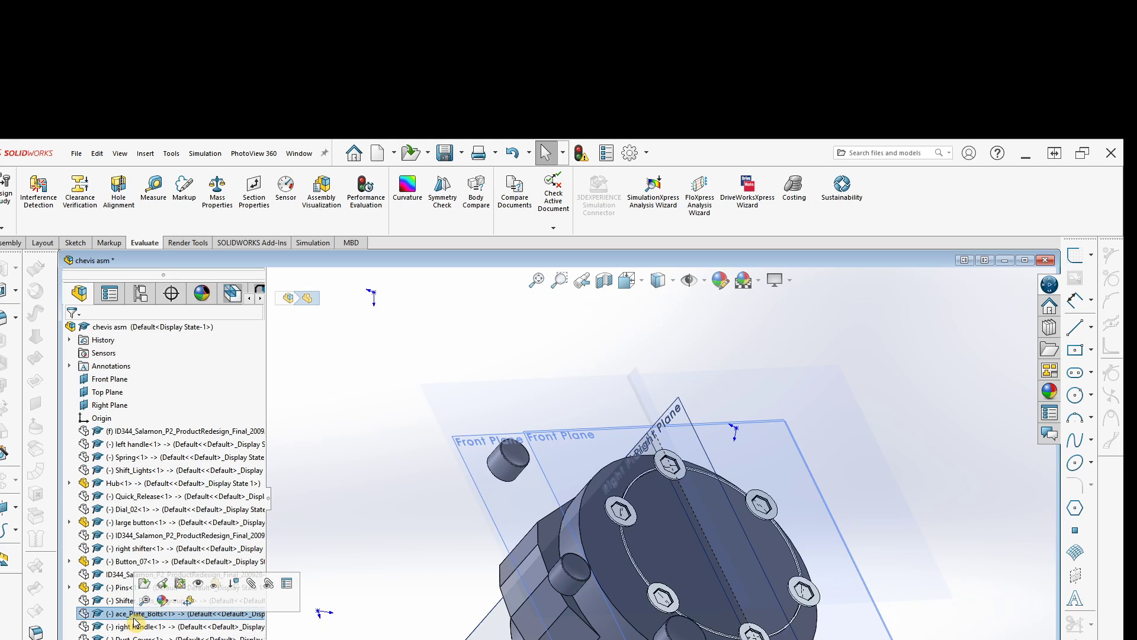
pyautogui.click(200, 586)
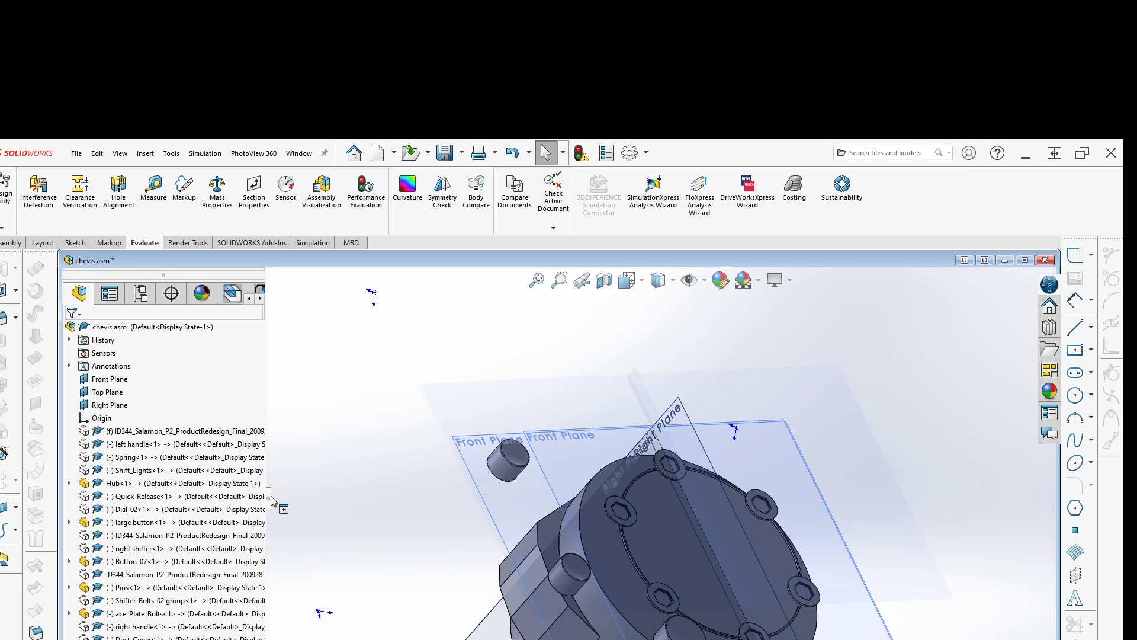
# Widen the assembly tree to read the full component names and show the Face_Plate again
pyautogui.moveTo(272, 500); pyautogui.dragTo(400, 509)
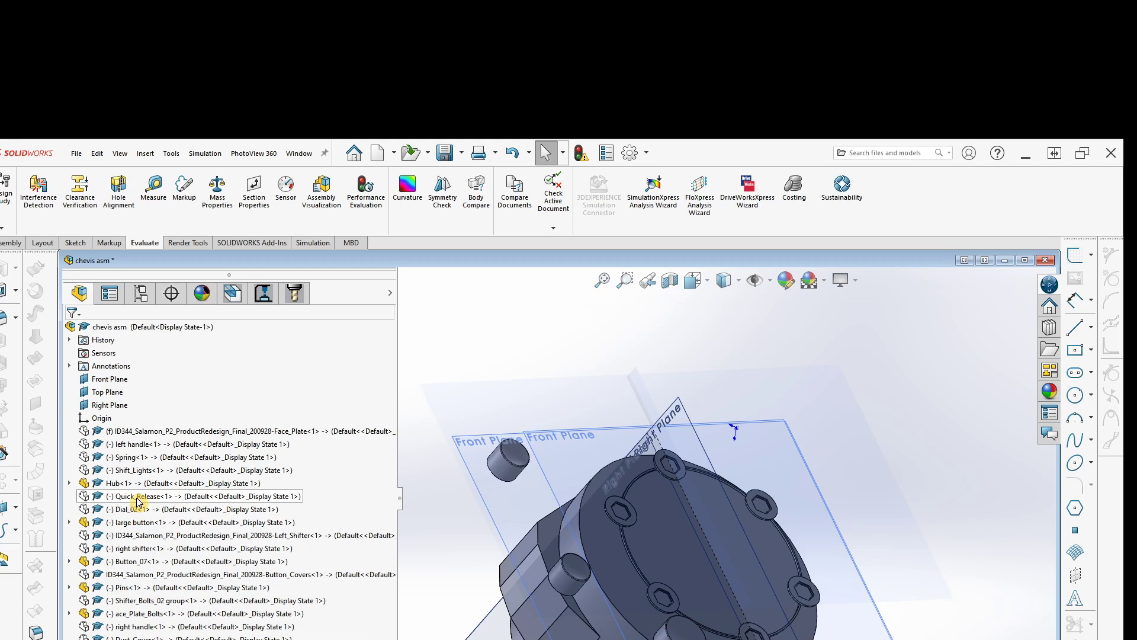
pyautogui.click(153, 431)
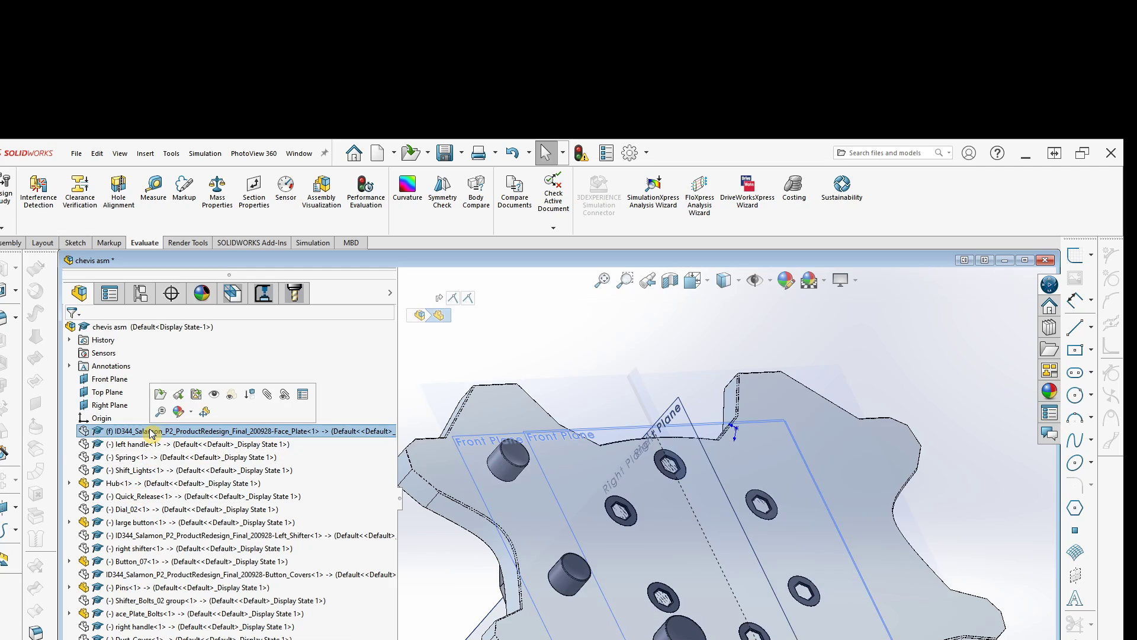
pyautogui.click(213, 396)
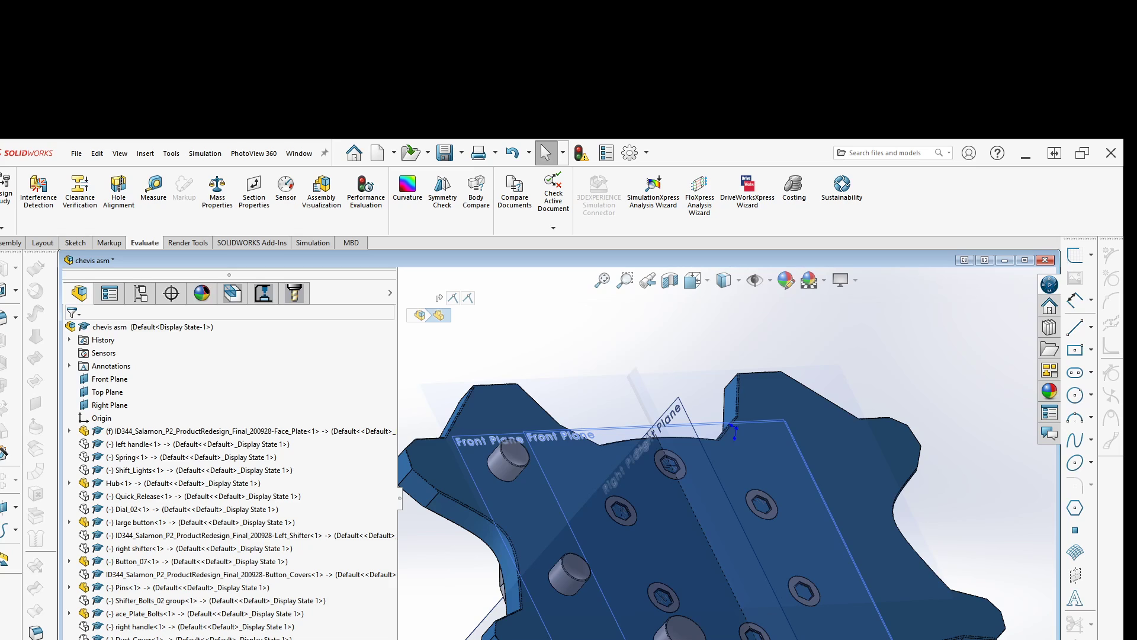
# Find the hidden Button_Covers part in the assembly tree and show it again
pyautogui.click(113, 639)
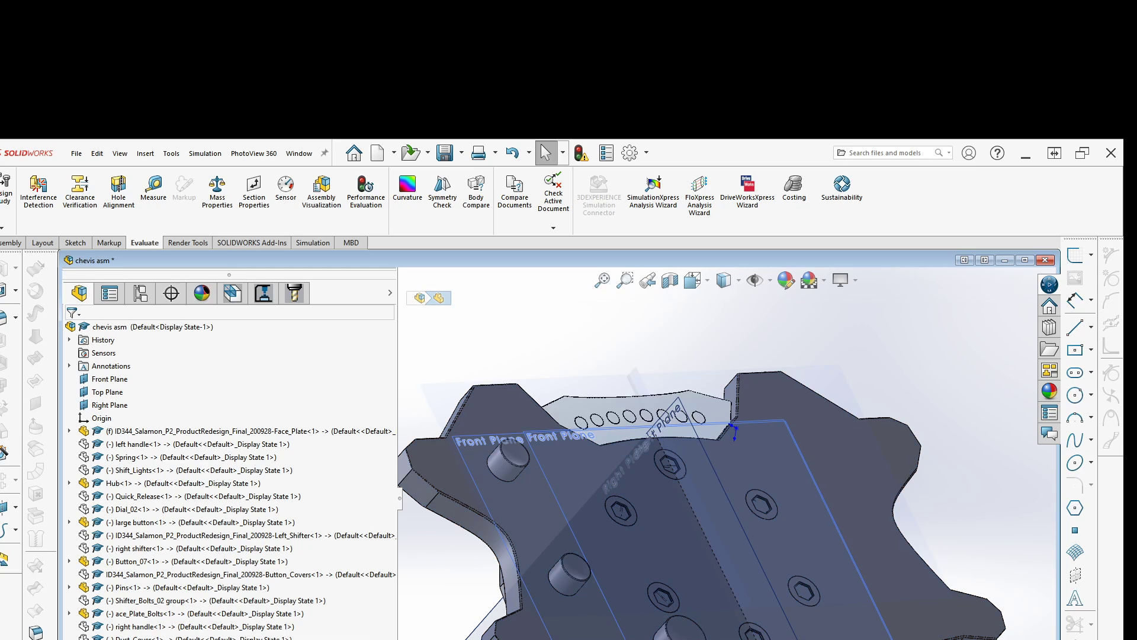
pyautogui.click(127, 615)
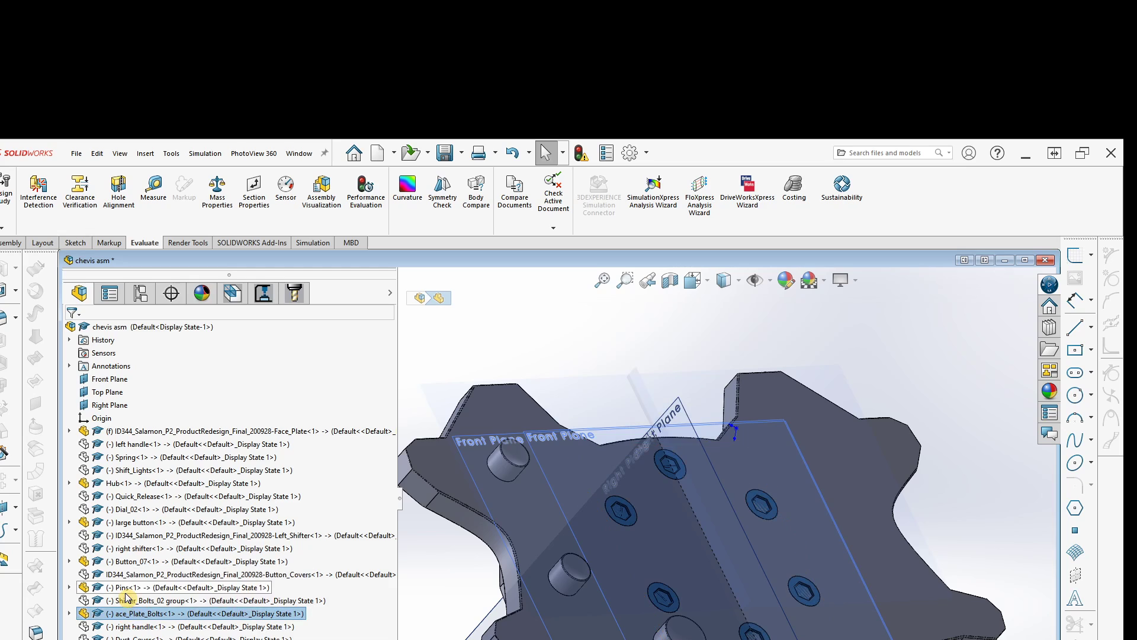
pyautogui.click(125, 591)
pyautogui.click(114, 575)
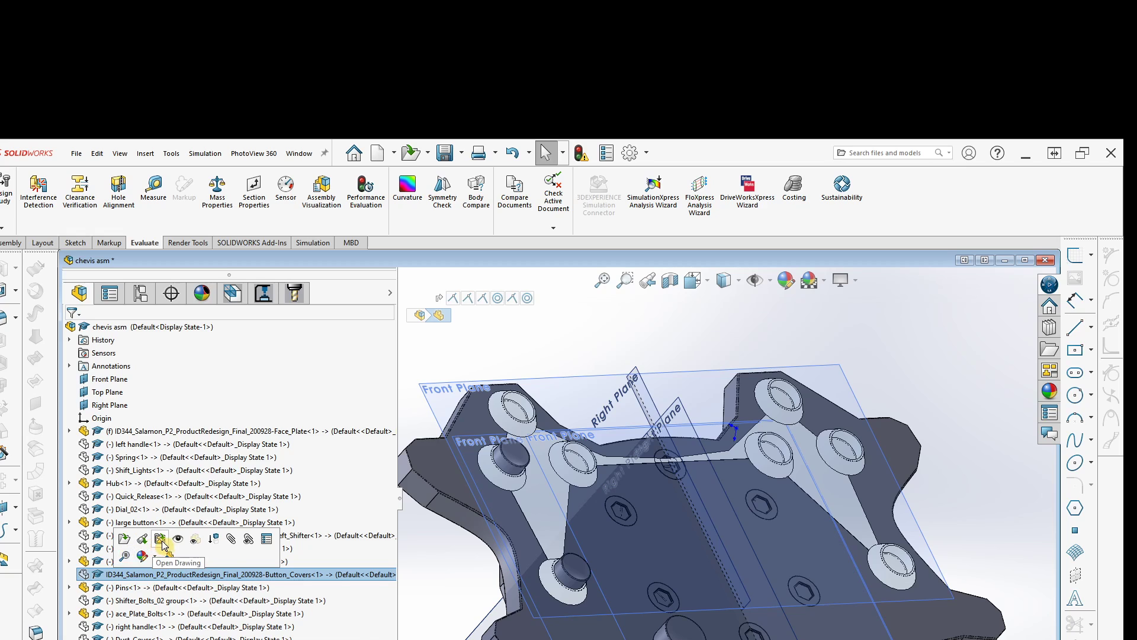
pyautogui.click(521, 359)
pyautogui.moveTo(561, 538); pyautogui.dragTo(526, 519, button='middle')
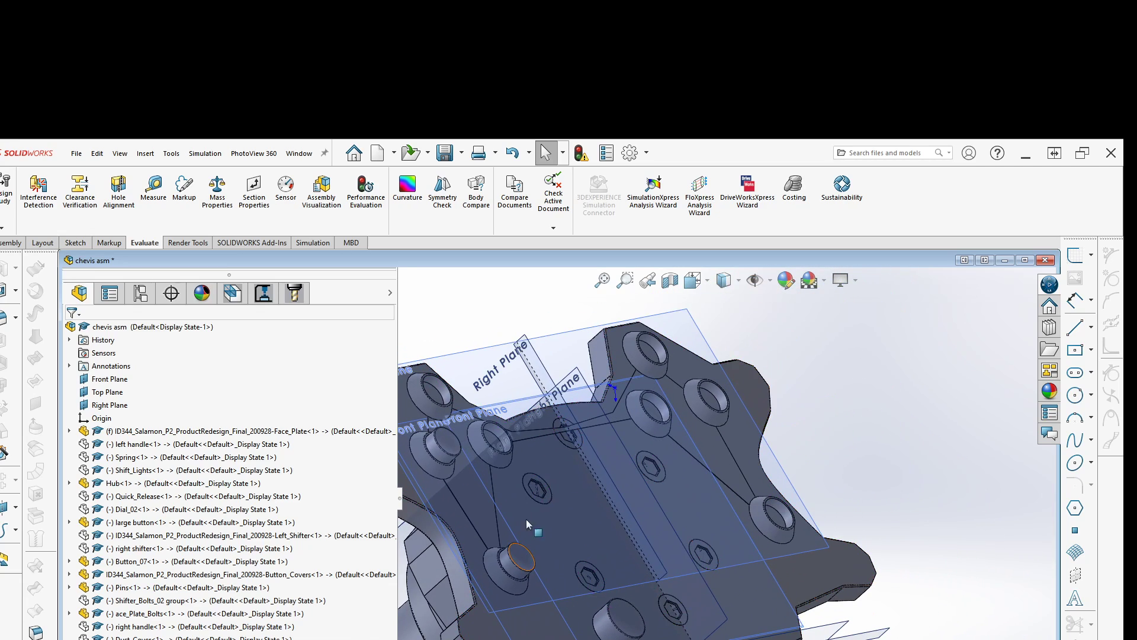
pyautogui.keyDown('ctrl'); pyautogui.moveTo(649, 486); pyautogui.dragTo(686, 542, button='middle'); pyautogui.keyUp('ctrl')
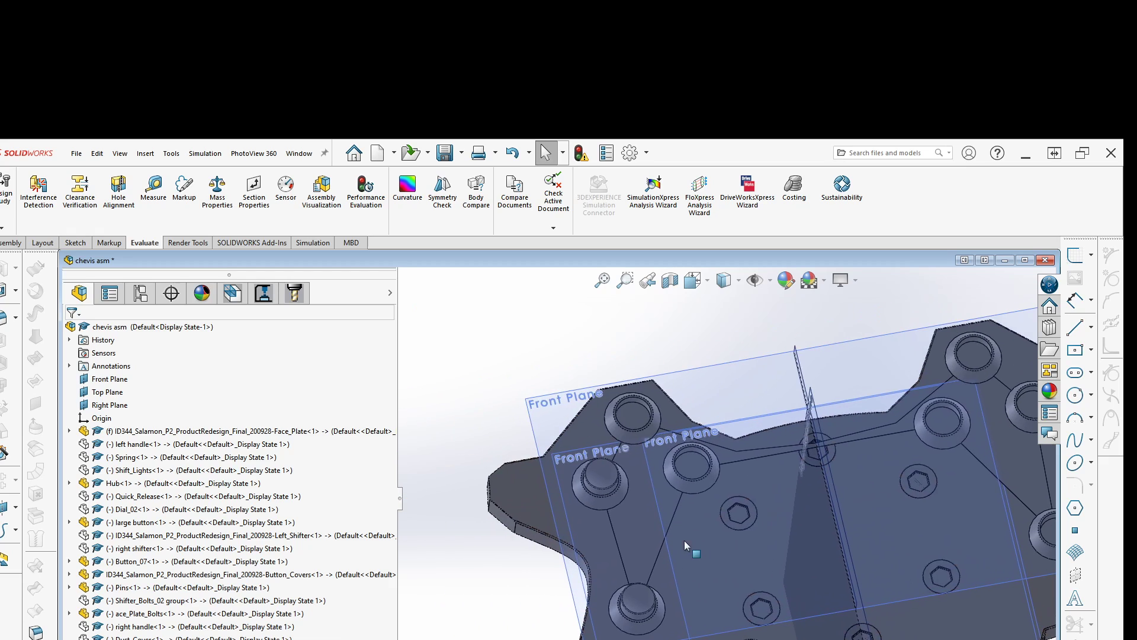
pyautogui.click(594, 474)
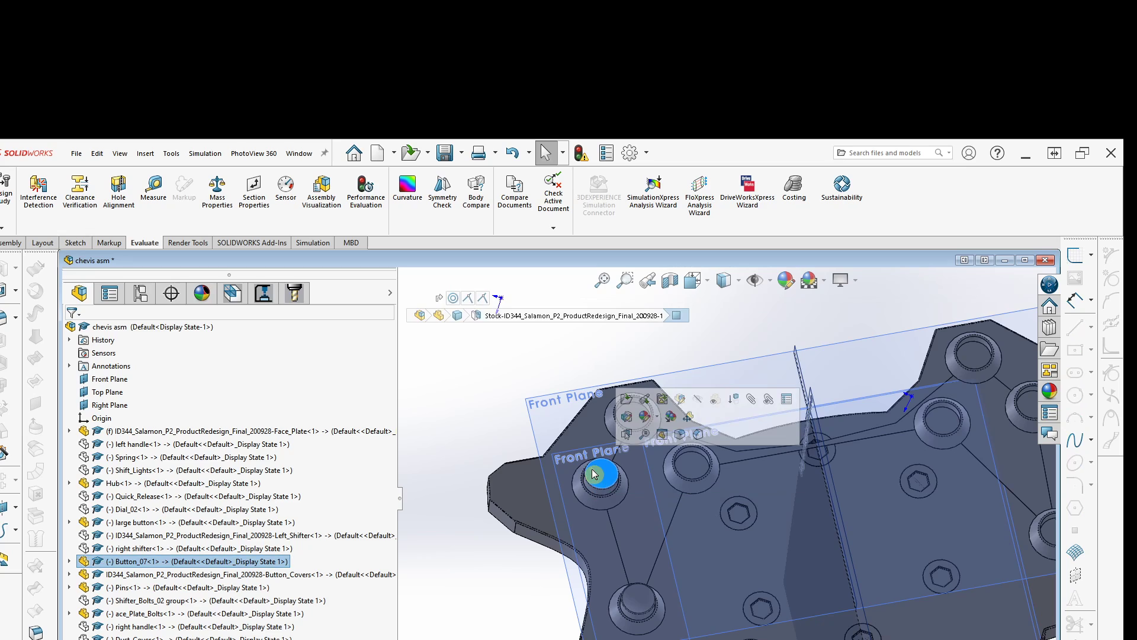
pyautogui.click(230, 563)
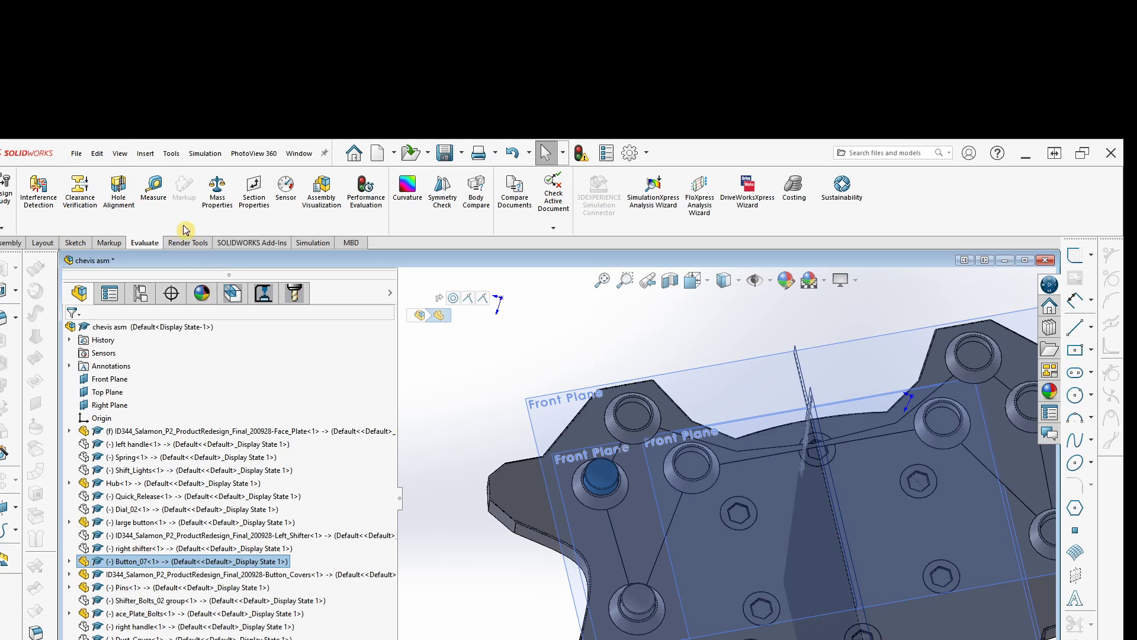
pyautogui.click(2, 246)
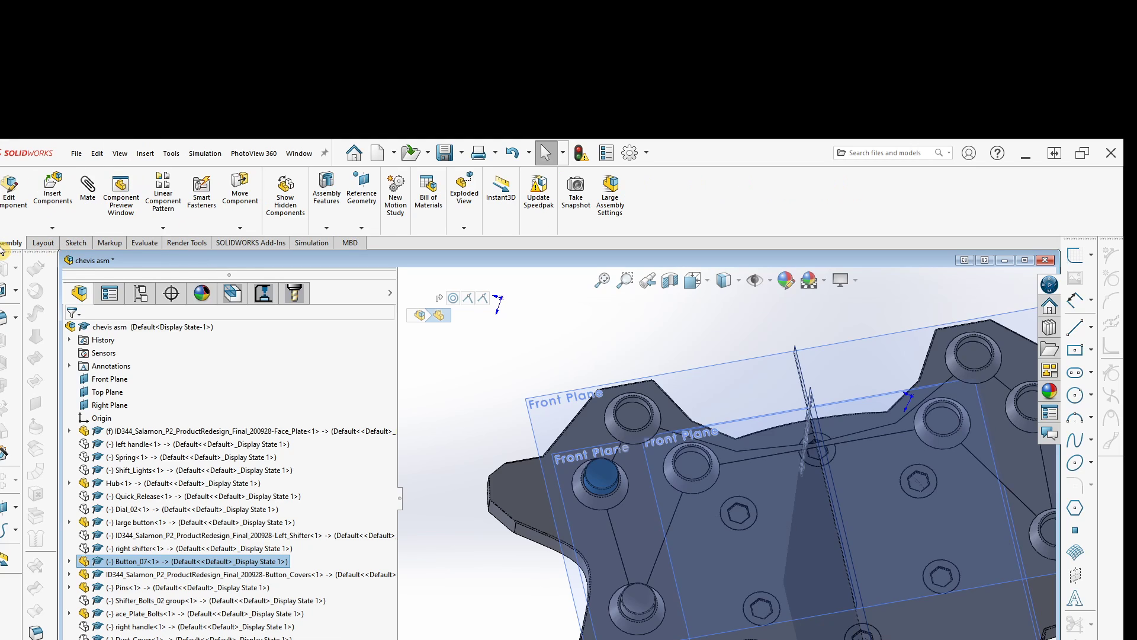
pyautogui.click(164, 229)
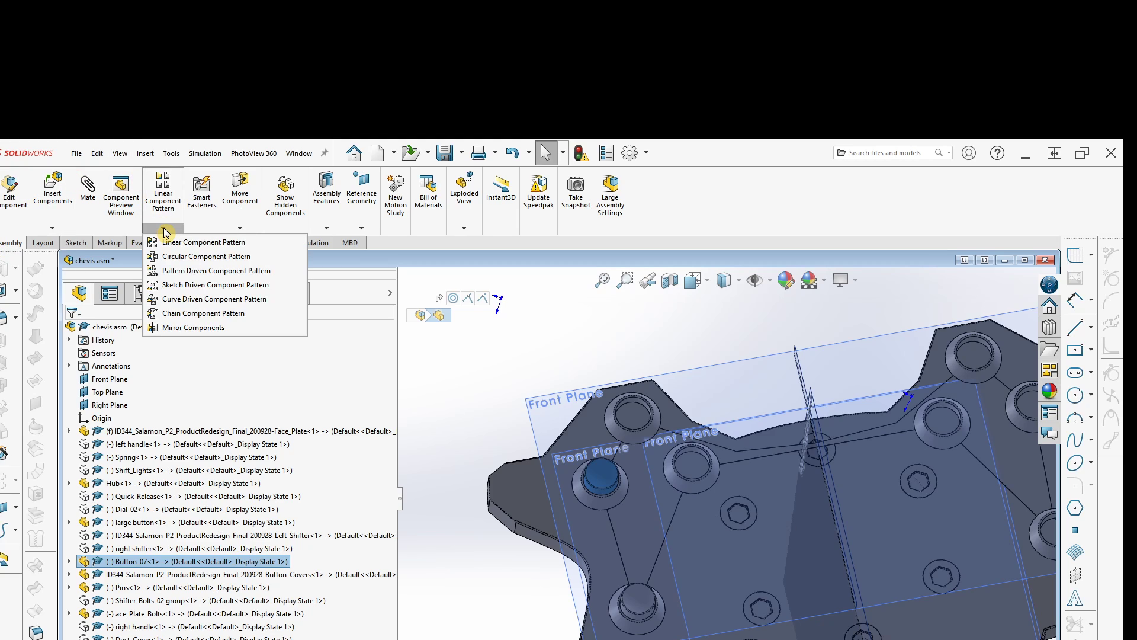
pyautogui.click(427, 403)
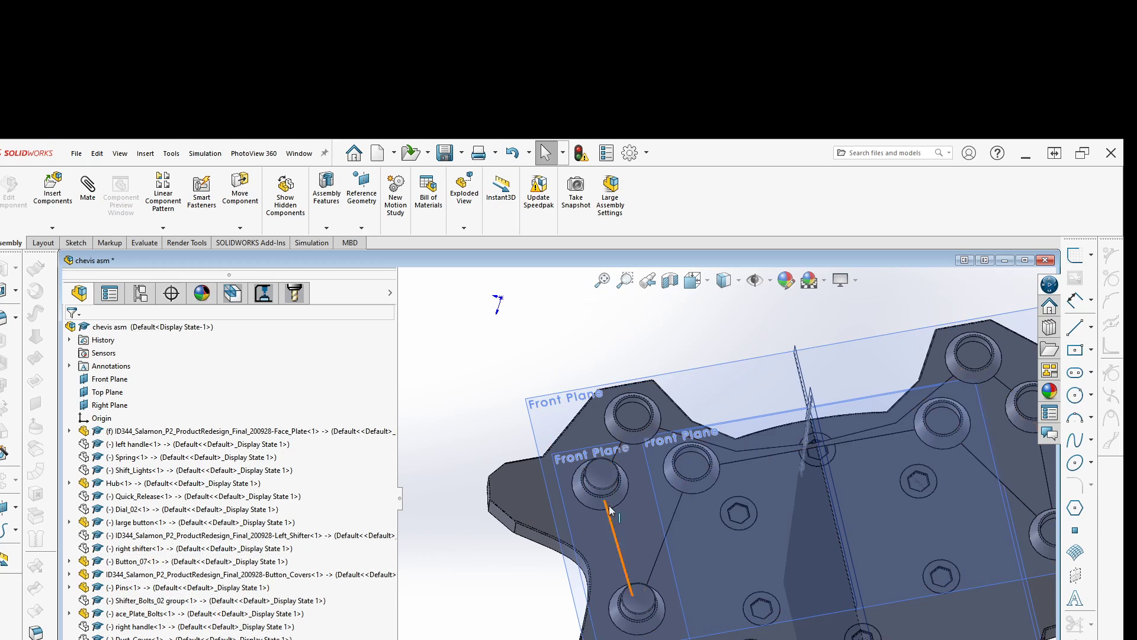
# Form a new subassembly from the lower Button_07 instance on the face plate
pyautogui.click(604, 481)
pyautogui.keyDown('ctrl'); pyautogui.click(637, 606); pyautogui.keyUp('ctrl')
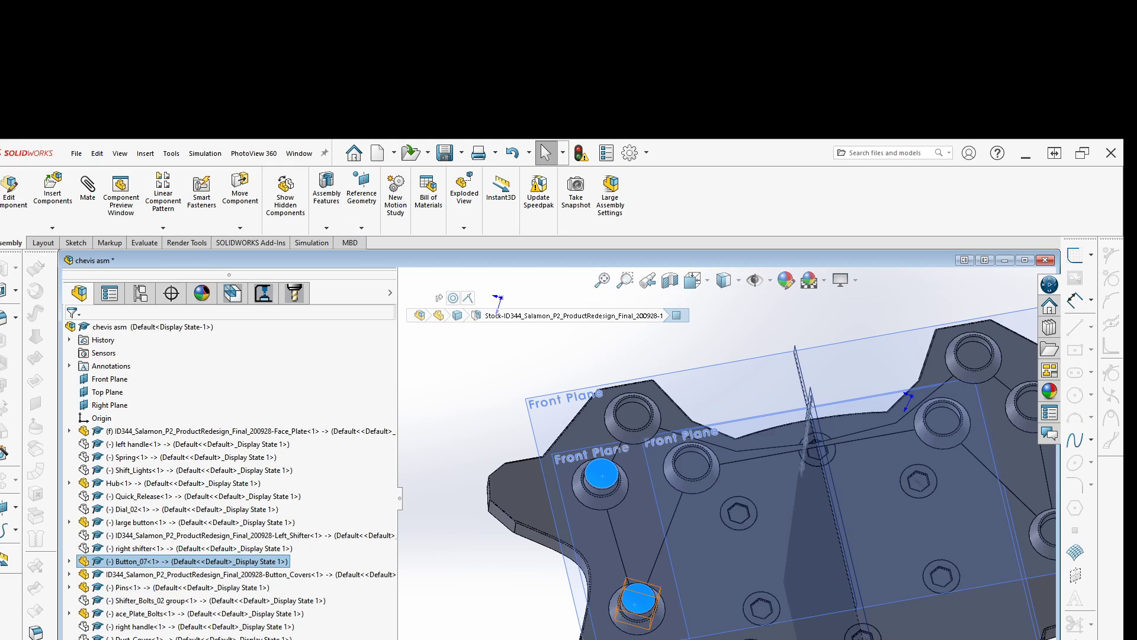
pyautogui.rightClick(181, 561)
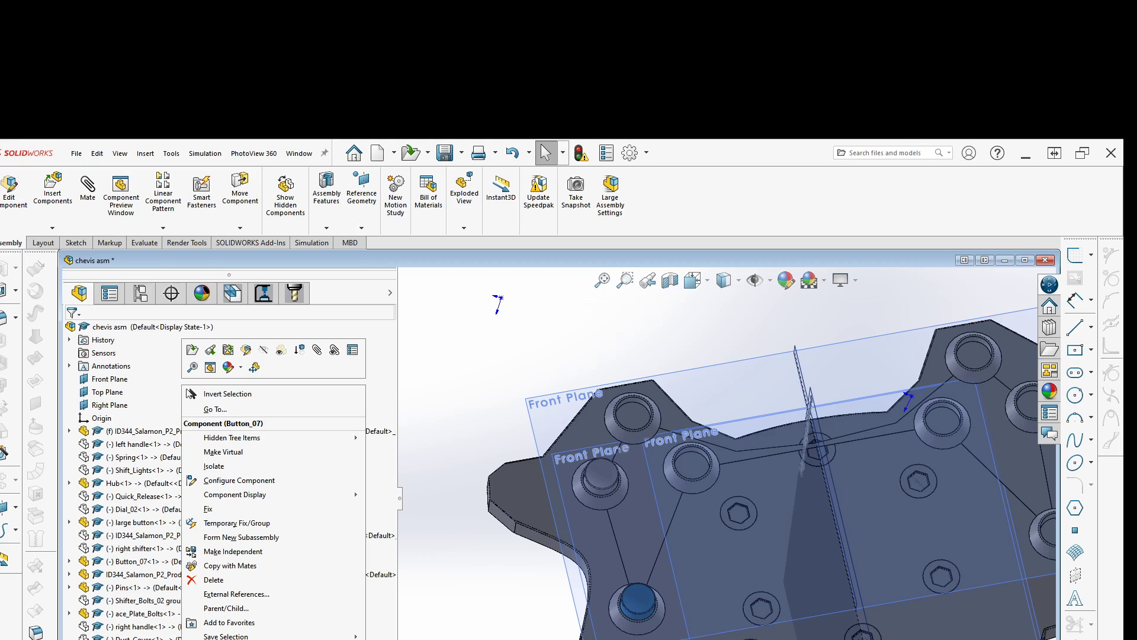
pyautogui.click(217, 538)
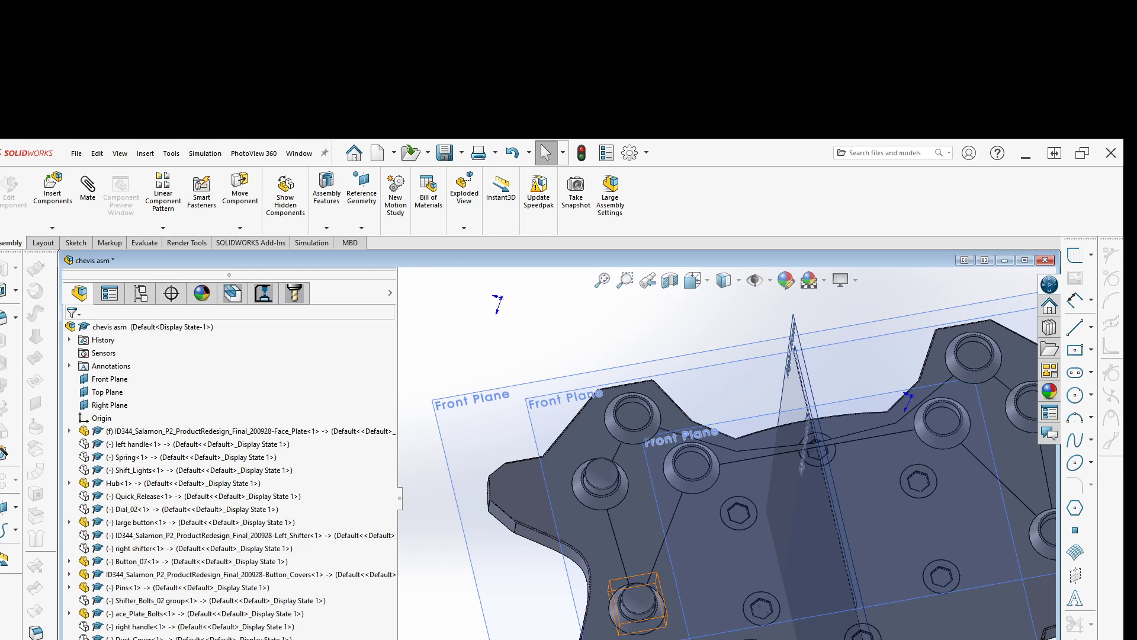
# Move the remaining Button_07<1> into the new button subassembly and select that subassembly to check its contents
pyautogui.click(216, 563)
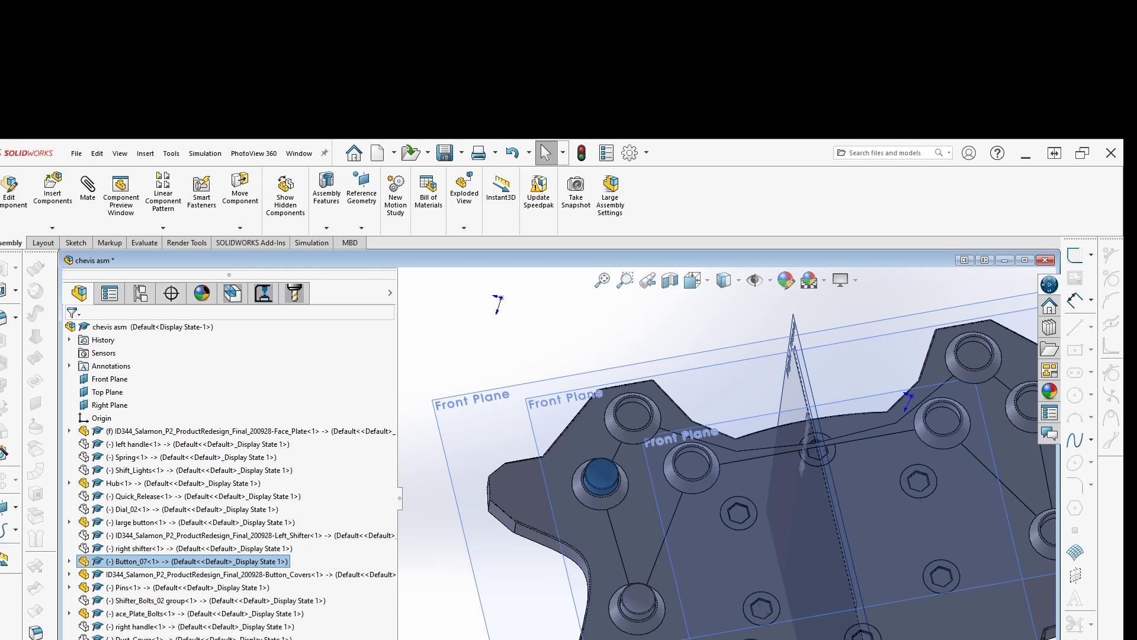
pyautogui.press('Delete')
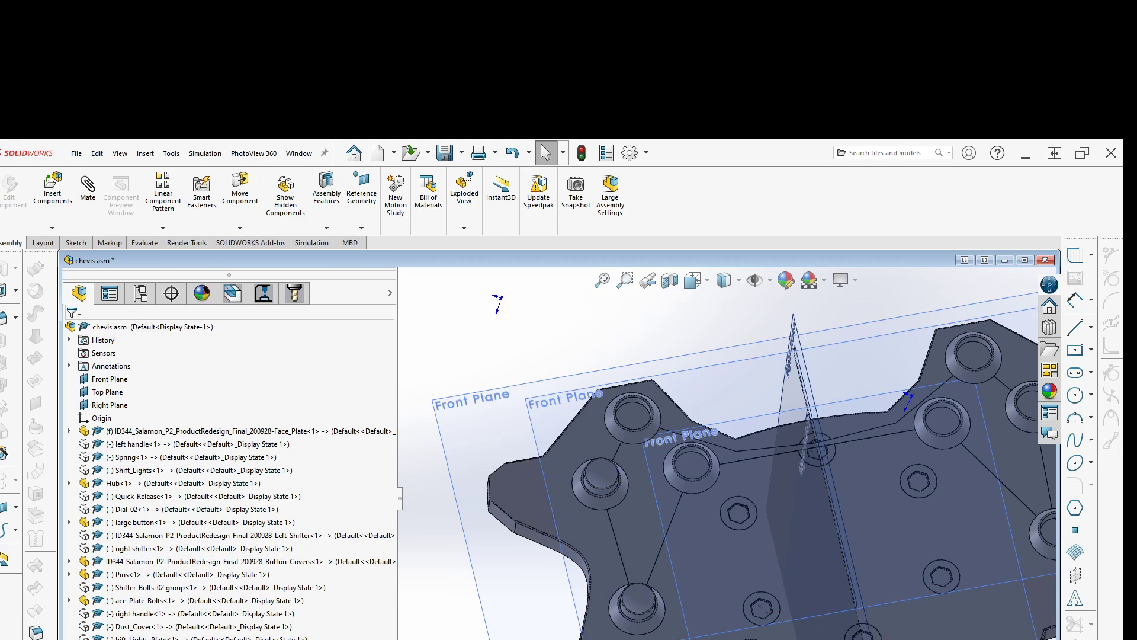
pyautogui.click(141, 639)
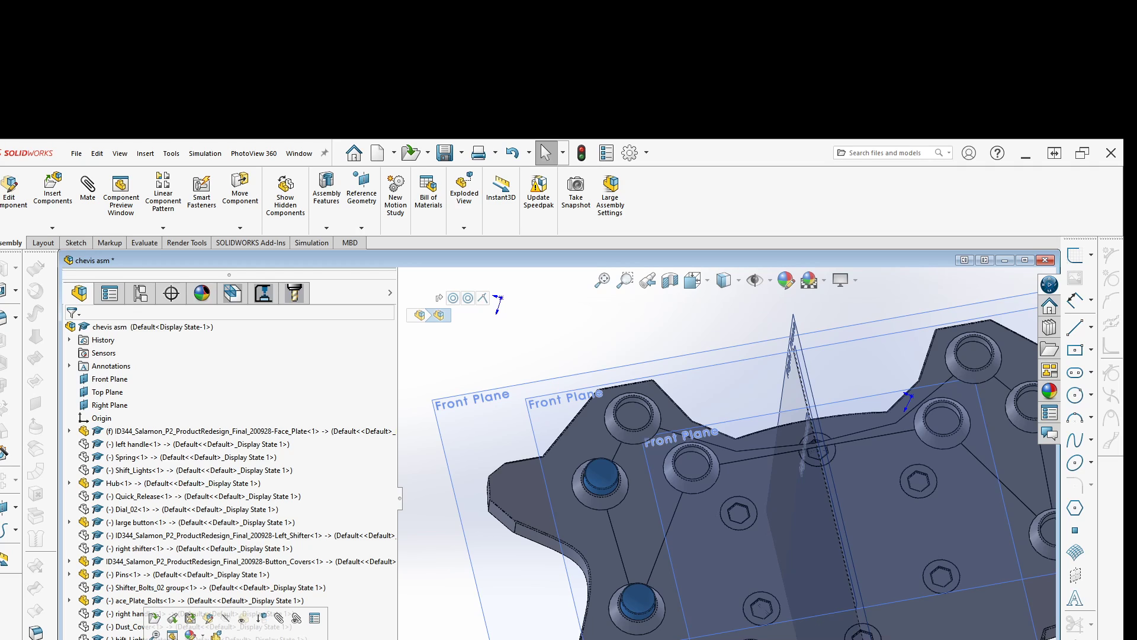
# Examine the Hub and the back of the assembly from several angles, then return to the front of the face plate
pyautogui.scroll(4, 451, 584)
pyautogui.moveTo(506, 619); pyautogui.dragTo(570, 509, button='middle')
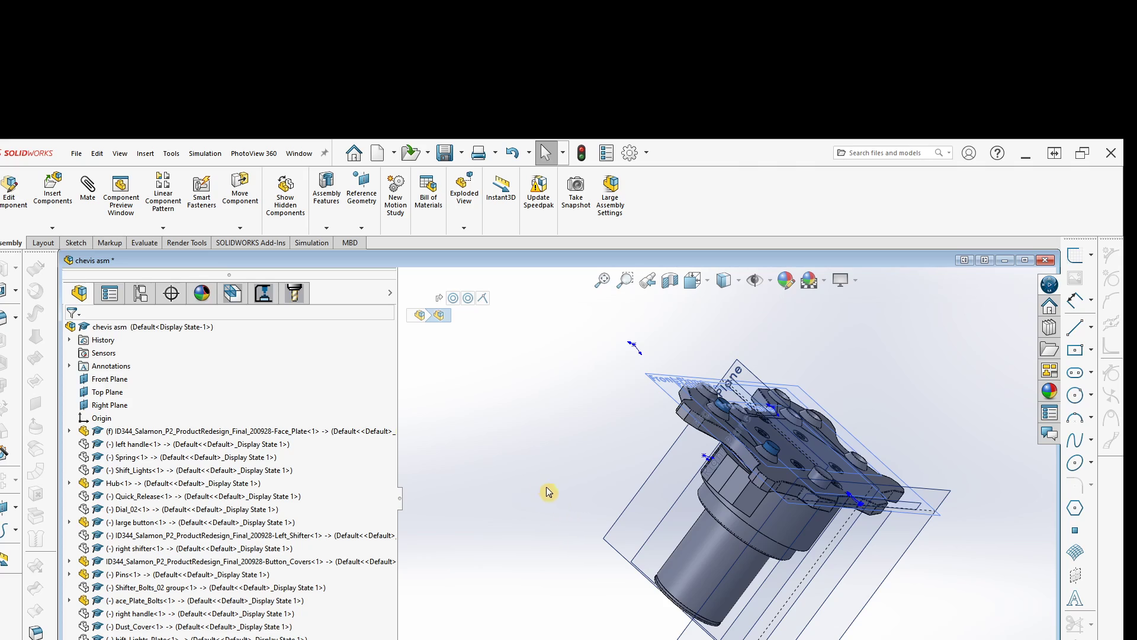
pyautogui.moveTo(546, 490); pyautogui.dragTo(675, 412, button='middle')
pyautogui.moveTo(676, 490); pyautogui.dragTo(644, 511, button='middle')
pyautogui.scroll(-4, 734, 460)
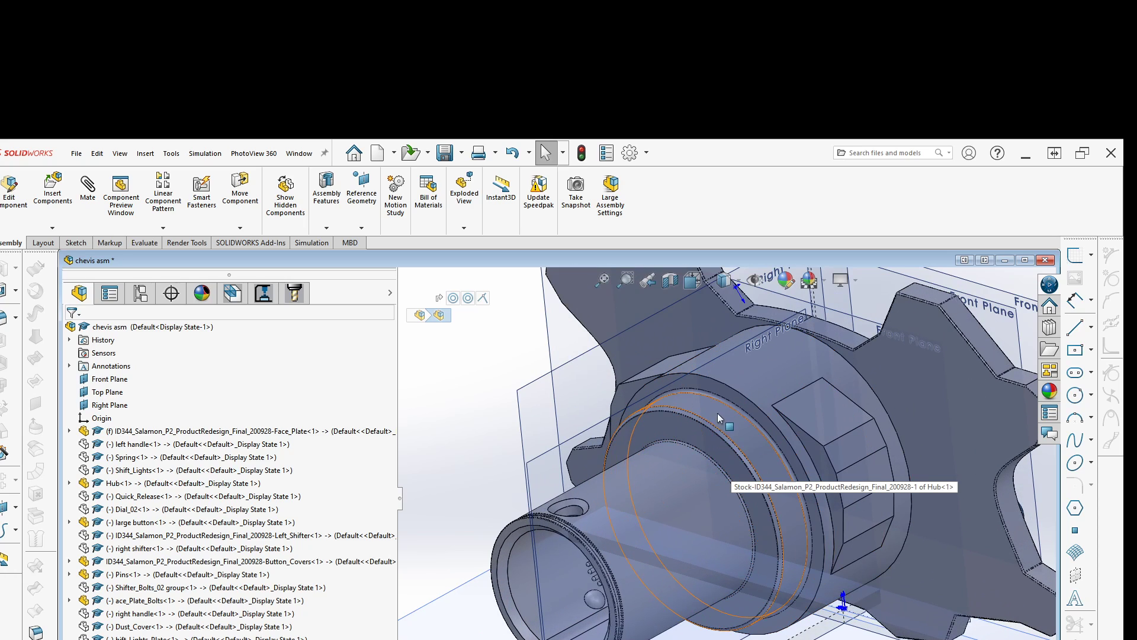
pyautogui.click(603, 485)
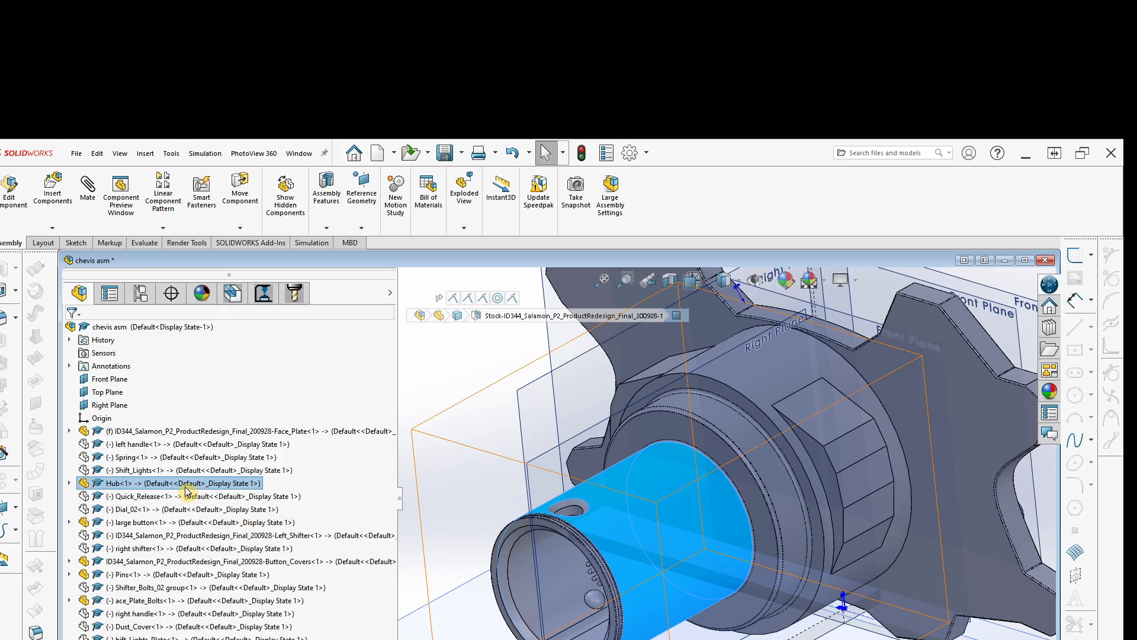
pyautogui.moveTo(771, 474); pyautogui.dragTo(802, 401, button='middle')
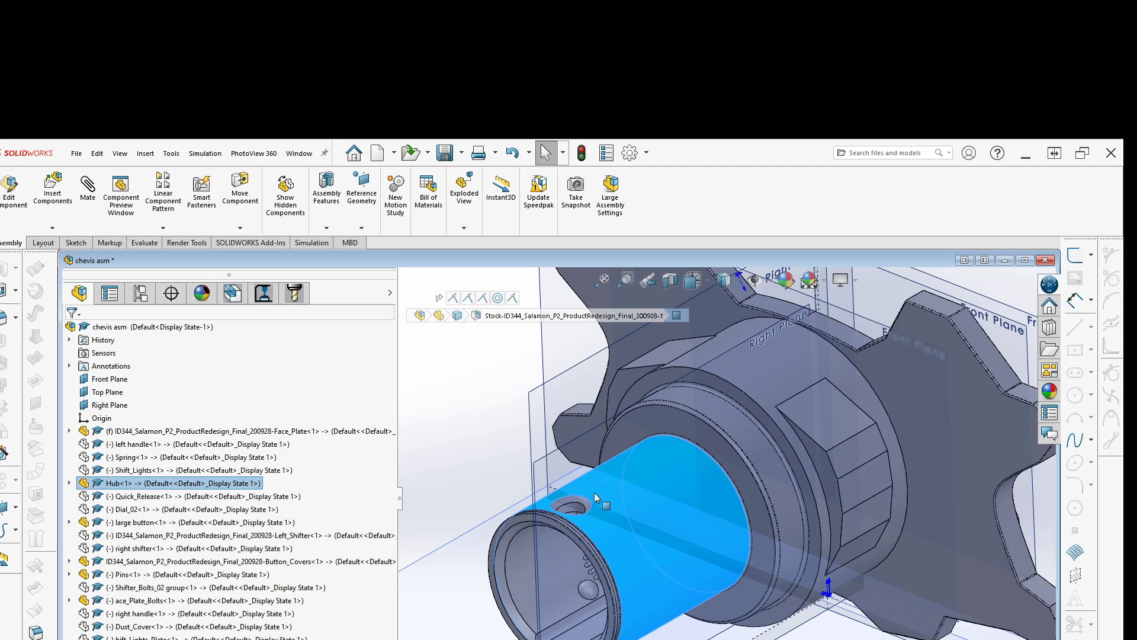
pyautogui.click(457, 439)
pyautogui.press('f')
pyautogui.moveTo(574, 499); pyautogui.dragTo(458, 529, button='middle')
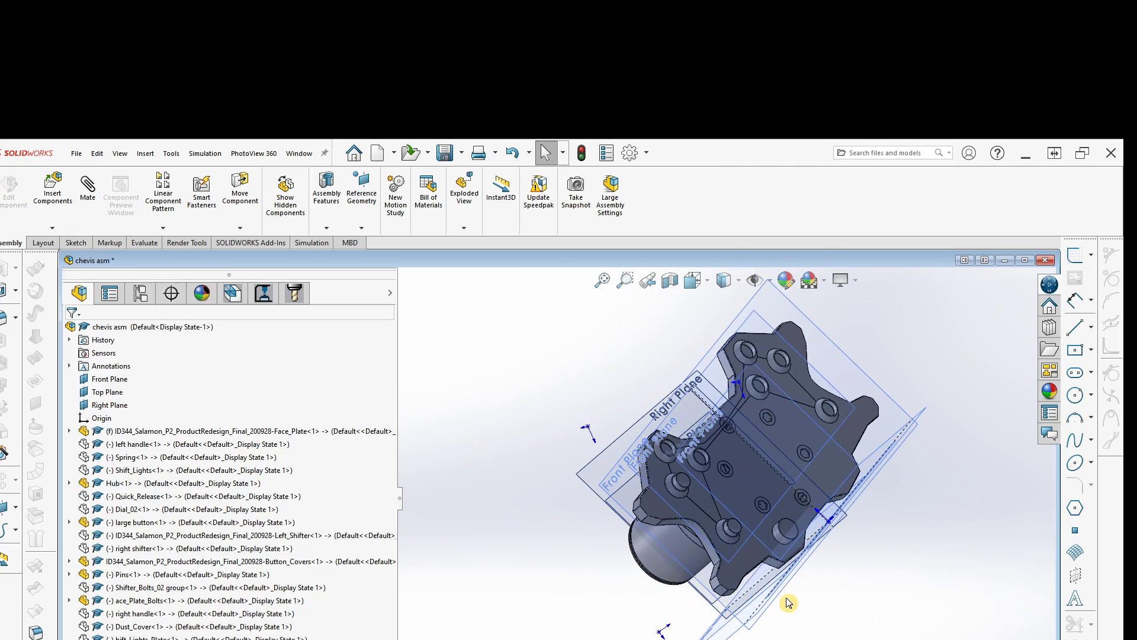
# Mirror the button subassembly about the Right Plane with Mirror Components
pyautogui.scroll(-4, 701, 510)
pyautogui.moveTo(711, 528); pyautogui.dragTo(605, 588, button='middle')
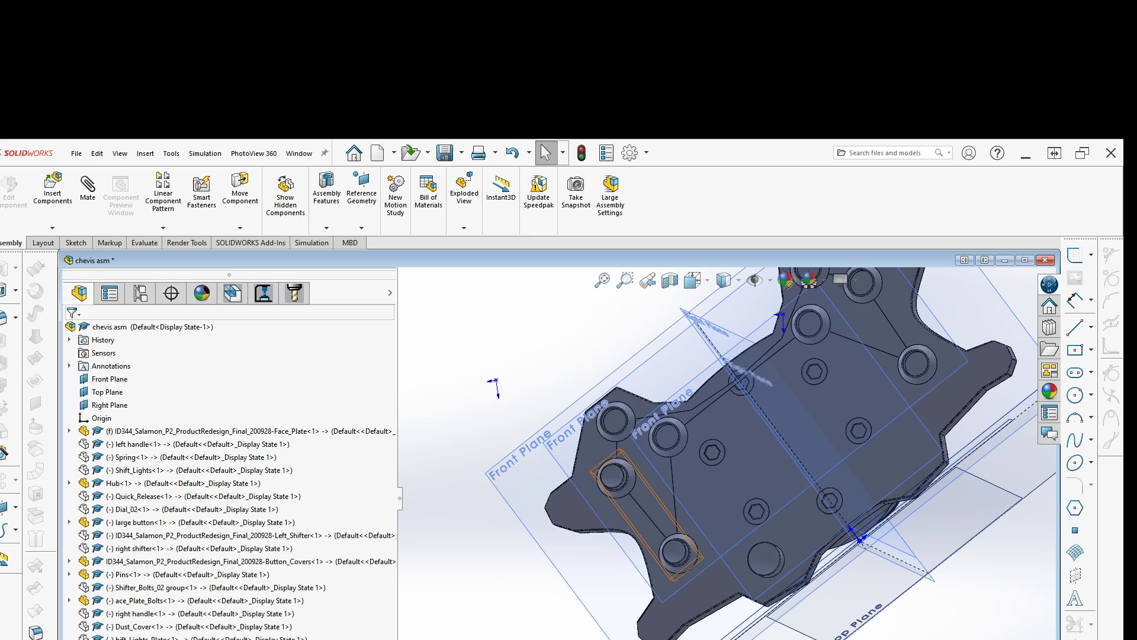
pyautogui.click(141, 639)
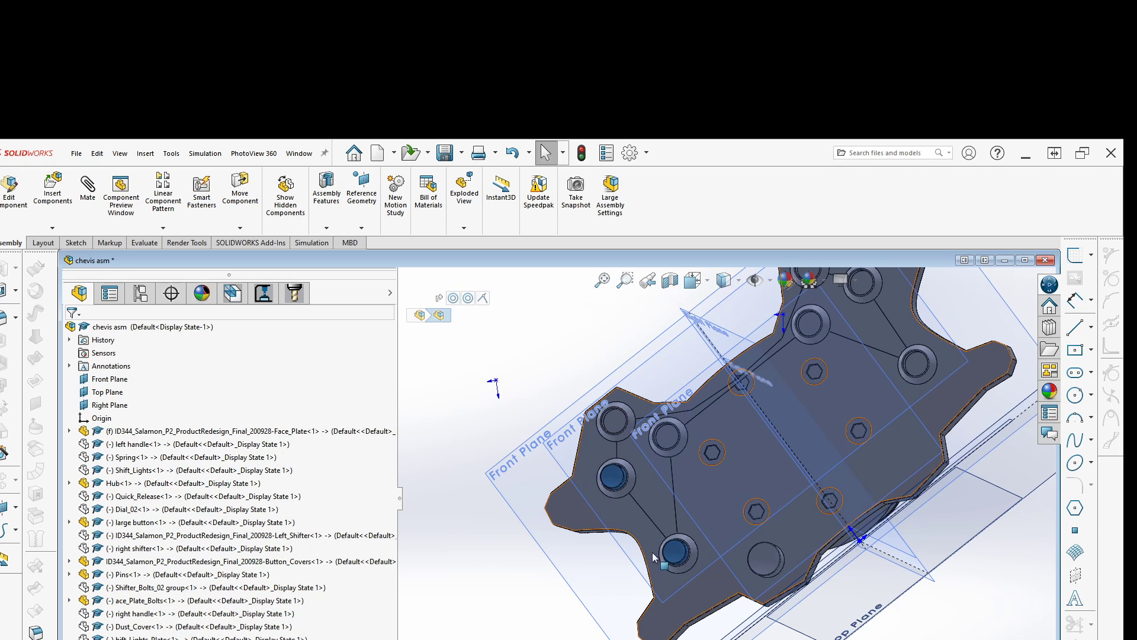
pyautogui.moveTo(689, 403); pyautogui.dragTo(668, 485, button='middle')
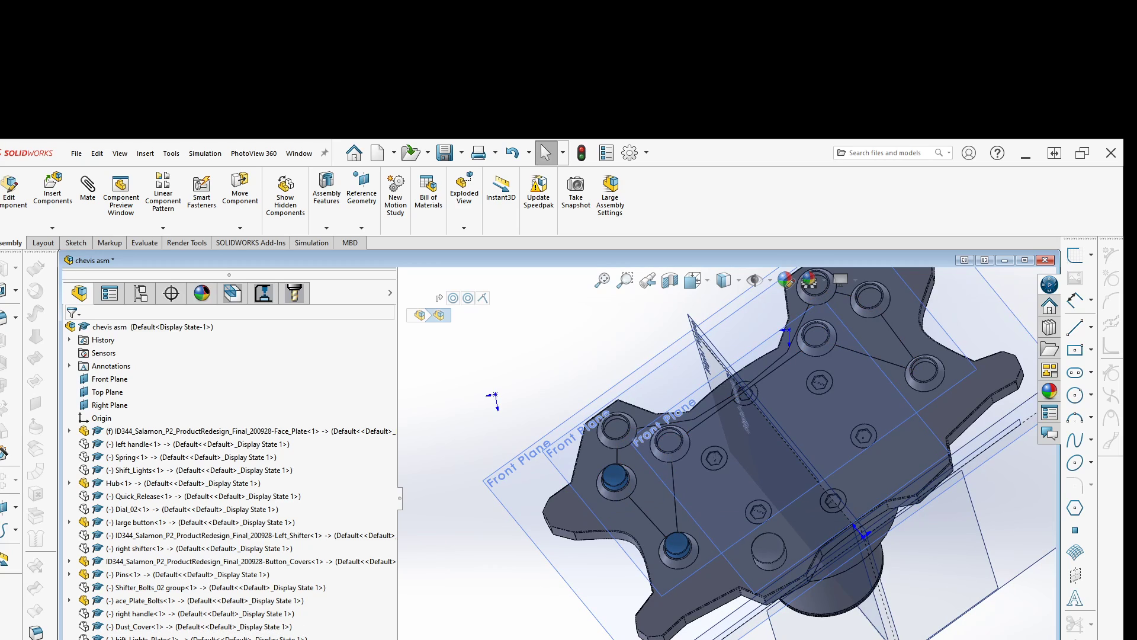
pyautogui.click(163, 229)
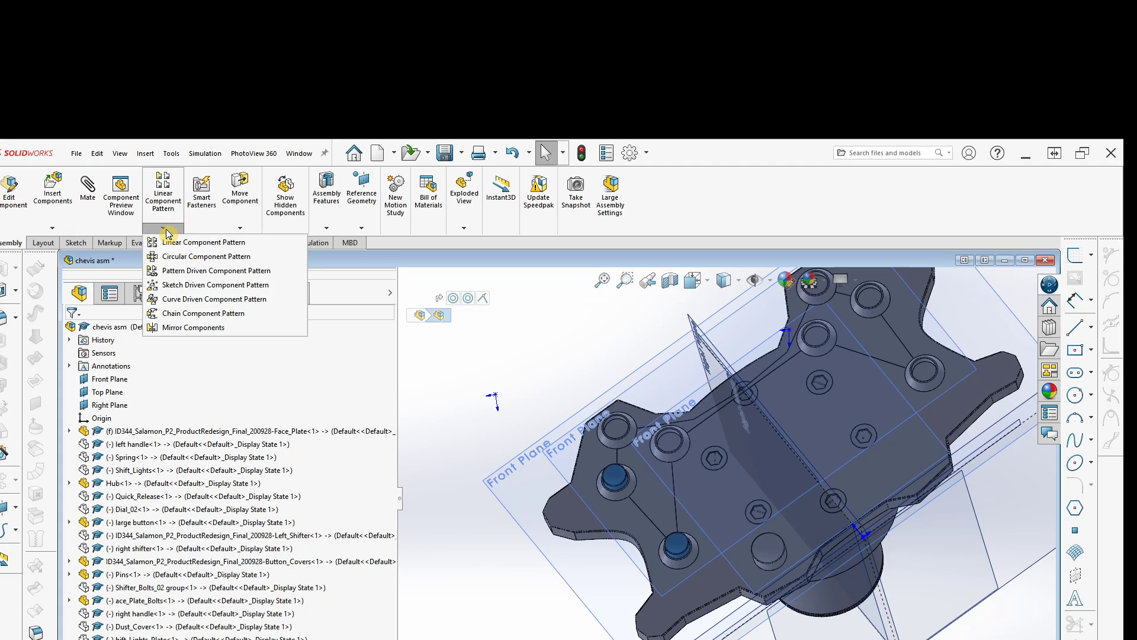
pyautogui.click(181, 327)
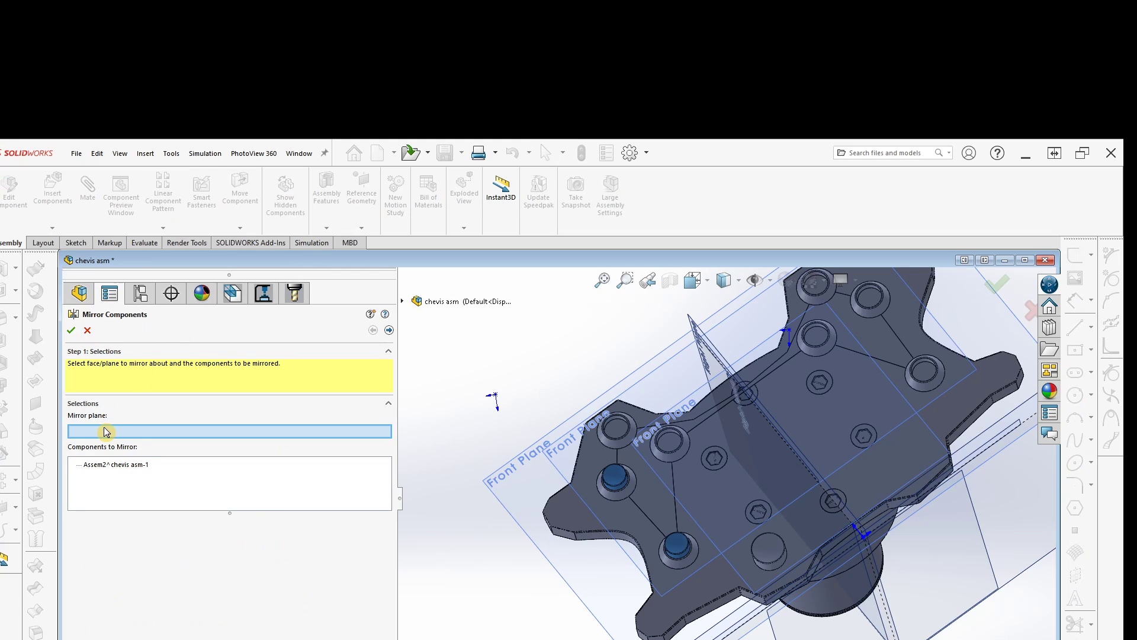
pyautogui.click(695, 324)
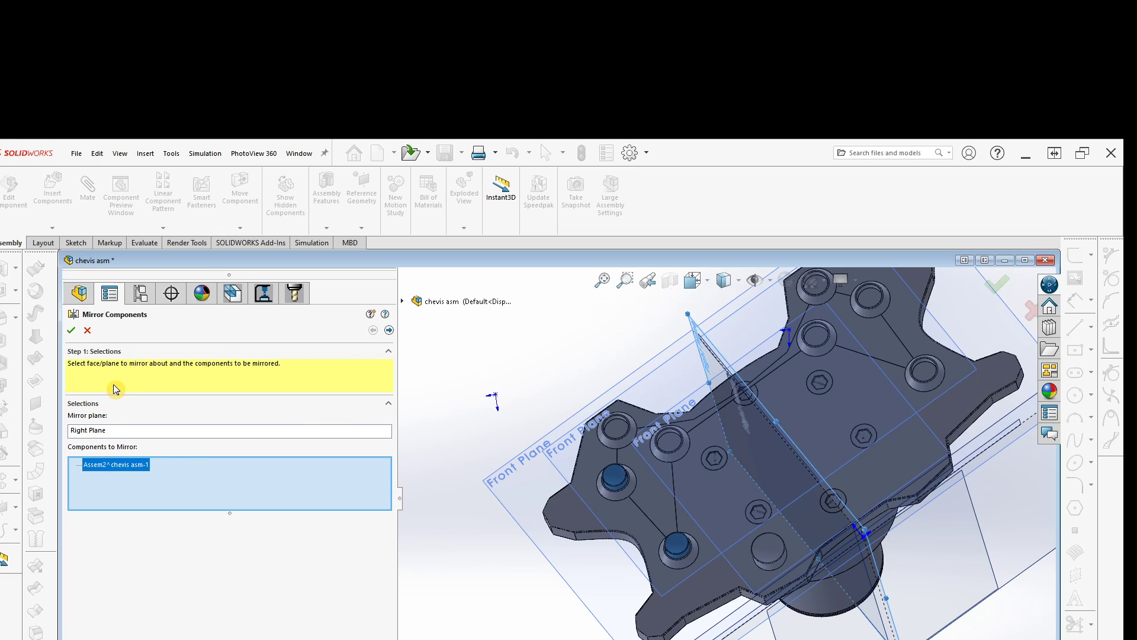
pyautogui.click(72, 332)
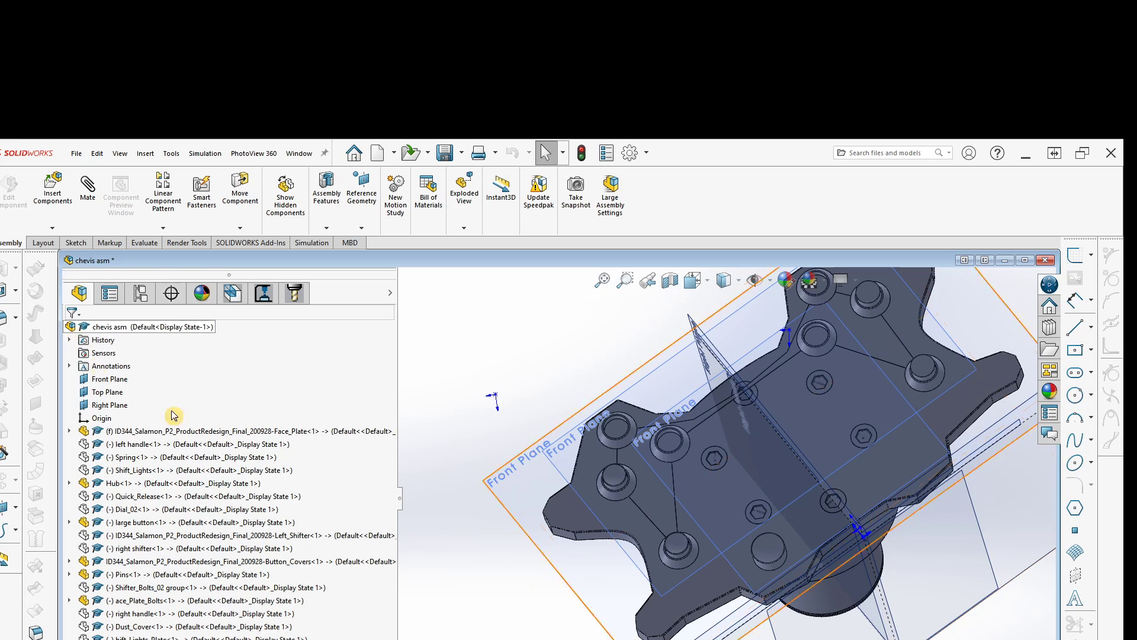
# Check which rings the mirrored buttons occupy by highlighting the component mirror feature on the face plate
pyautogui.moveTo(821, 348); pyautogui.dragTo(809, 408, button='middle')
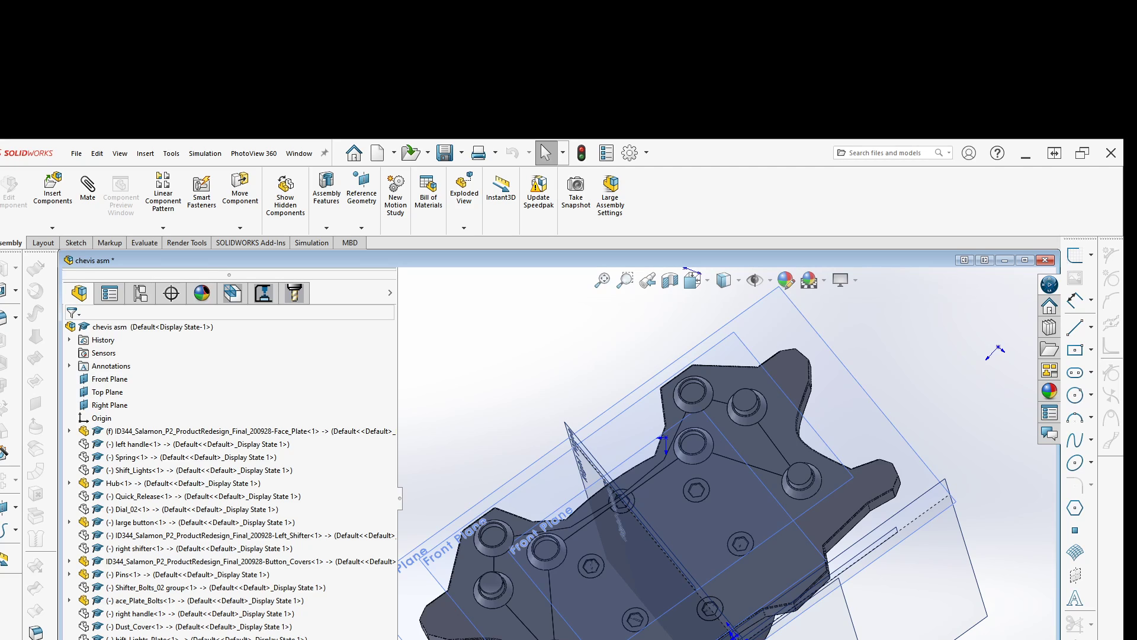
pyautogui.click(105, 638)
pyautogui.click(113, 638)
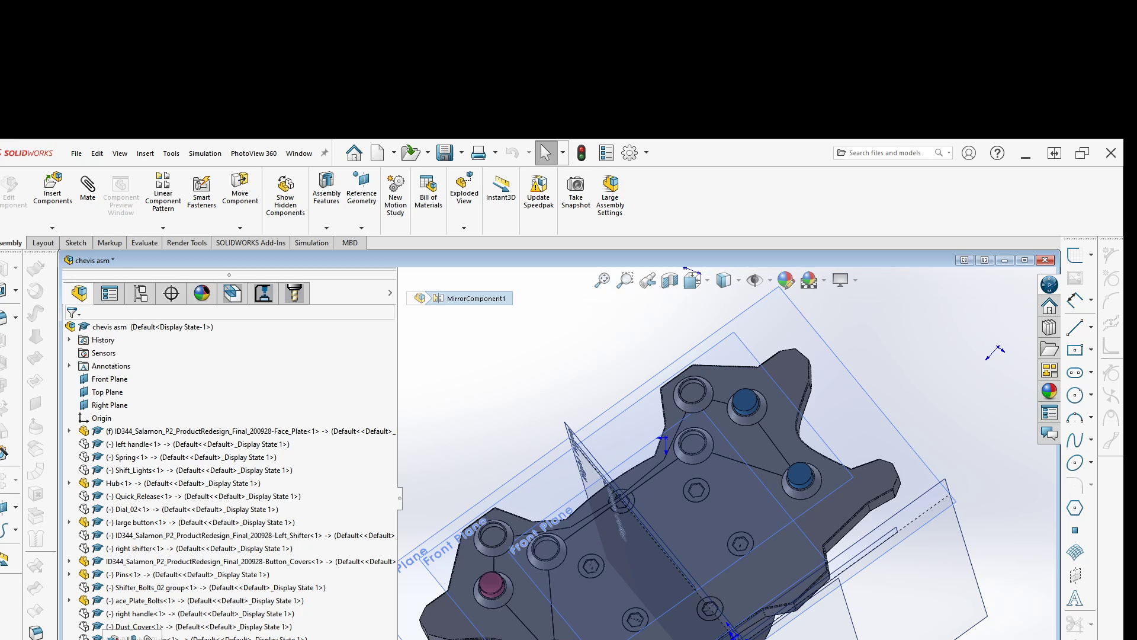
pyautogui.click(545, 371)
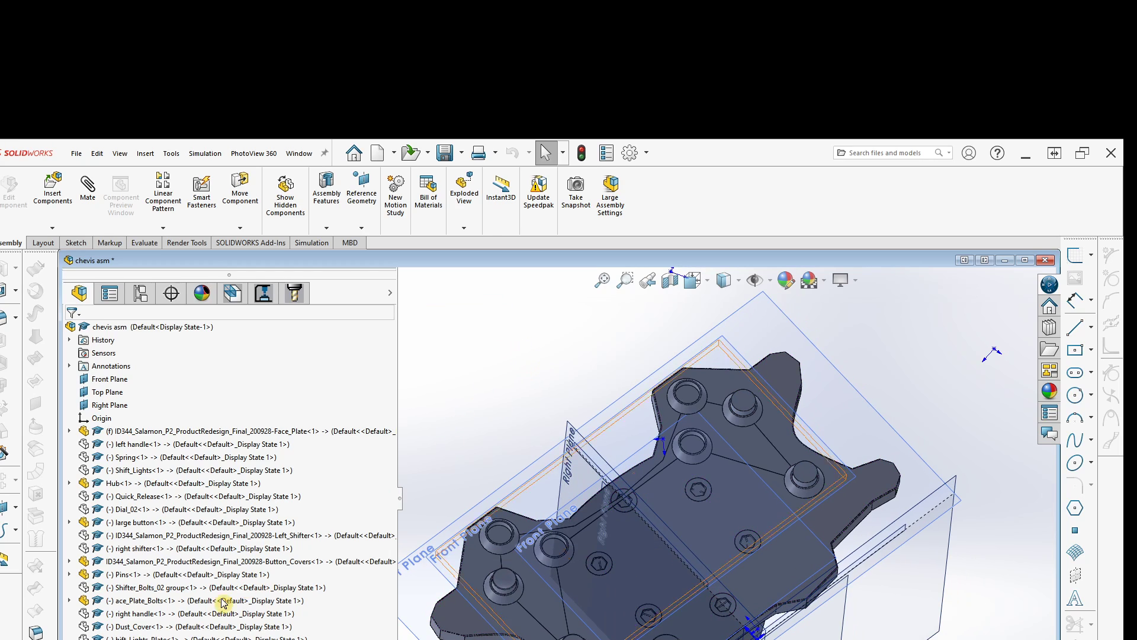
pyautogui.click(113, 638)
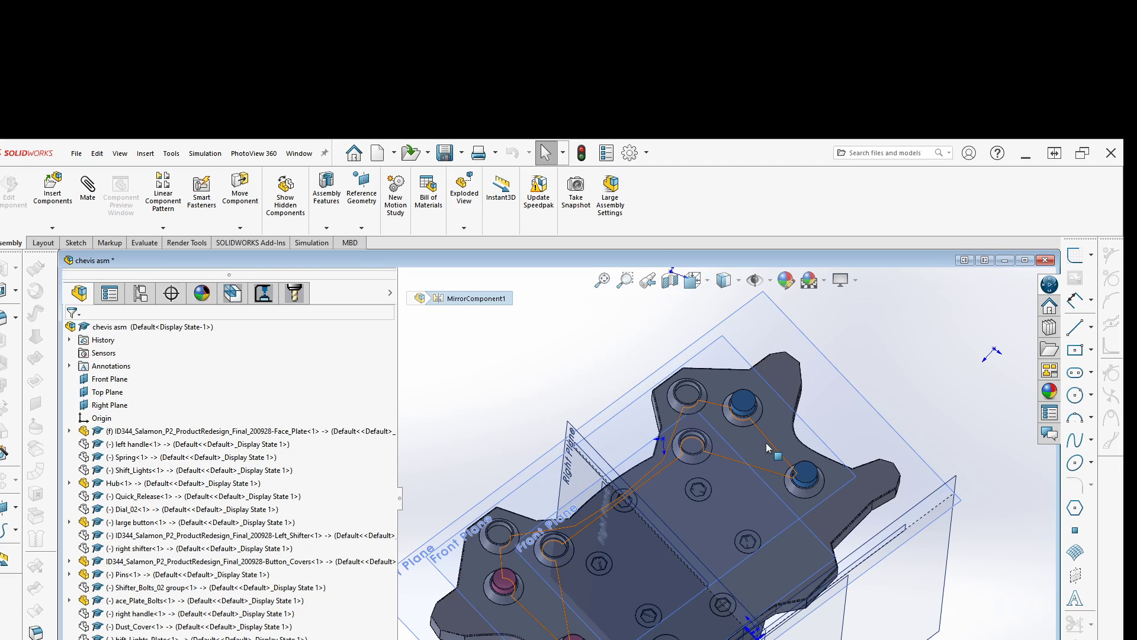
pyautogui.keyDown('ctrl'); pyautogui.moveTo(703, 434); pyautogui.dragTo(772, 402, button='middle'); pyautogui.keyUp('ctrl')
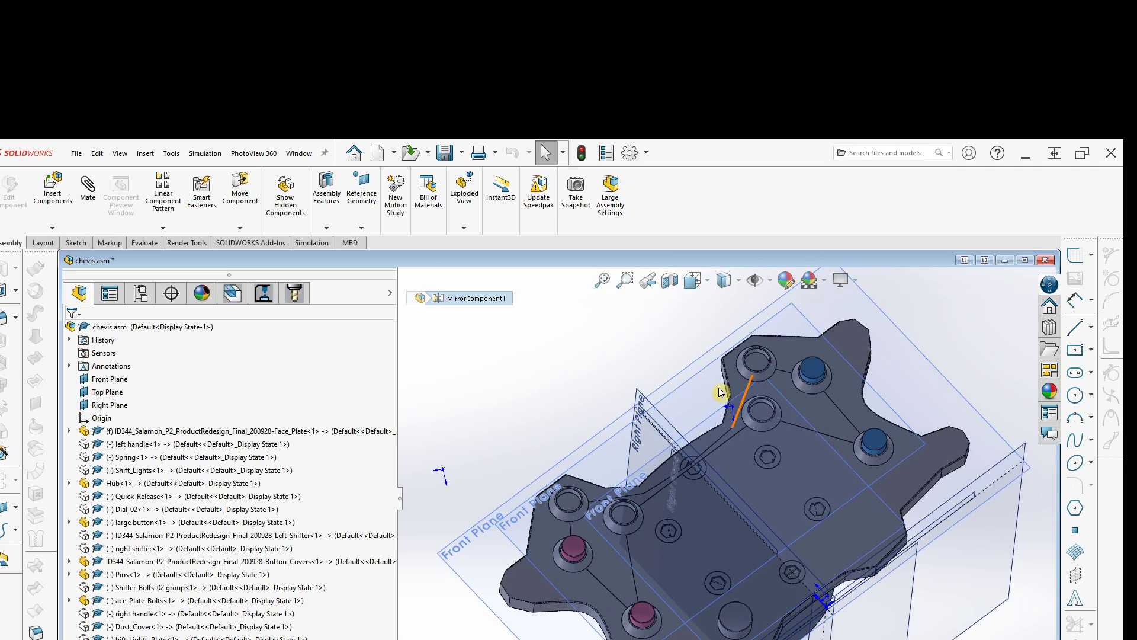
# Show the hidden left handle, Spring and Shift_Lights components
pyautogui.click(212, 444)
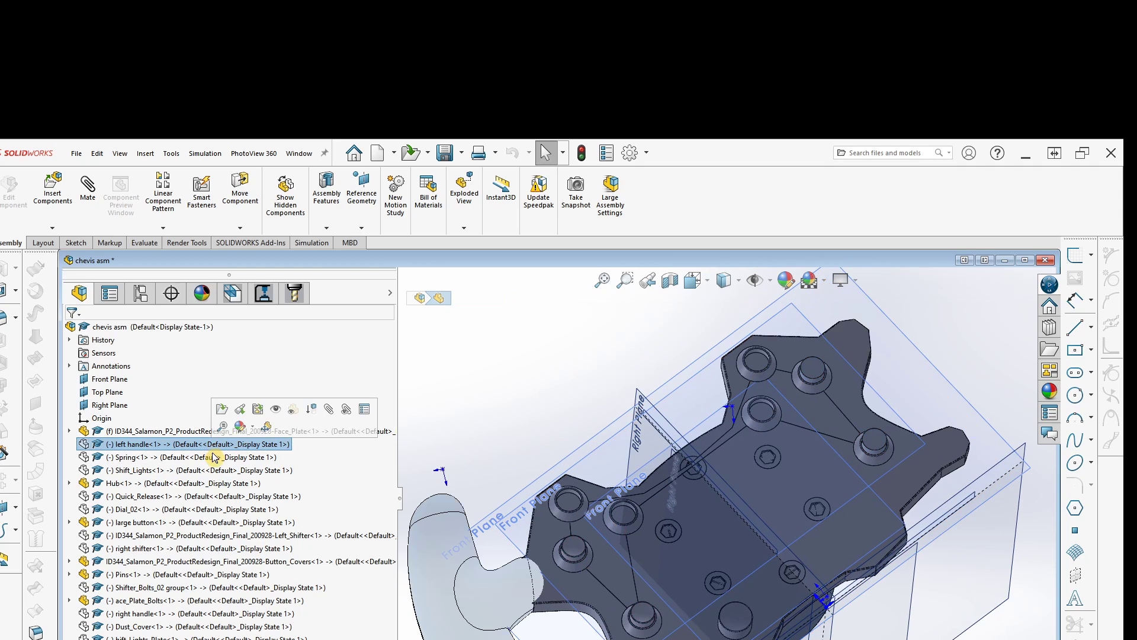
pyautogui.click(217, 458)
pyautogui.keyDown('ctrl'); pyautogui.click(214, 445); pyautogui.keyUp('ctrl')
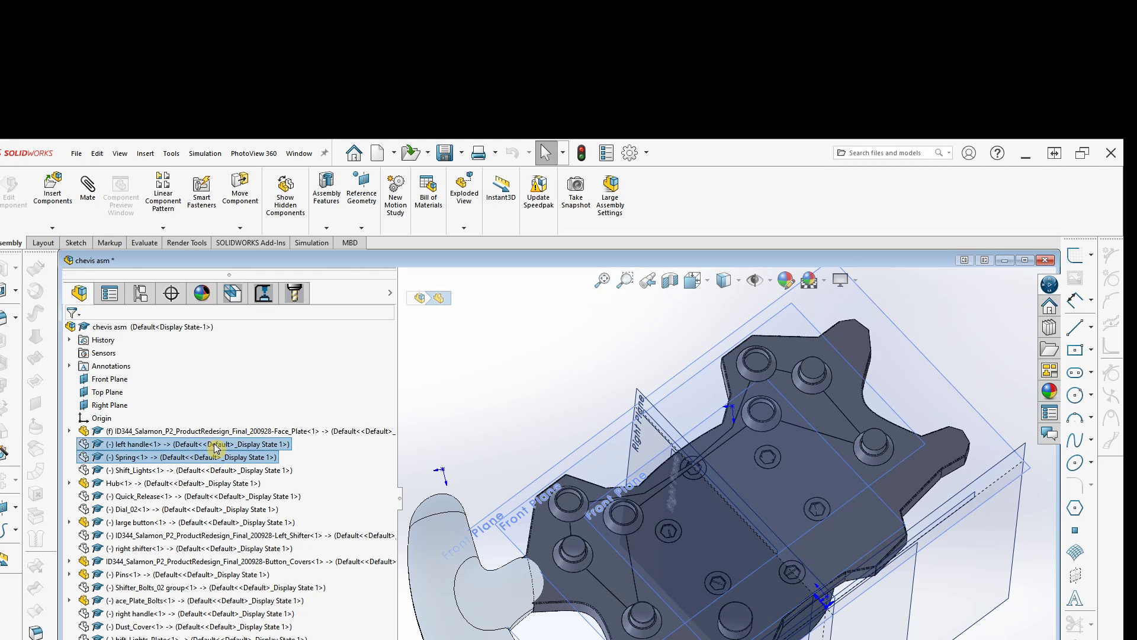
pyautogui.keyDown('ctrl'); pyautogui.click(219, 471); pyautogui.keyUp('ctrl')
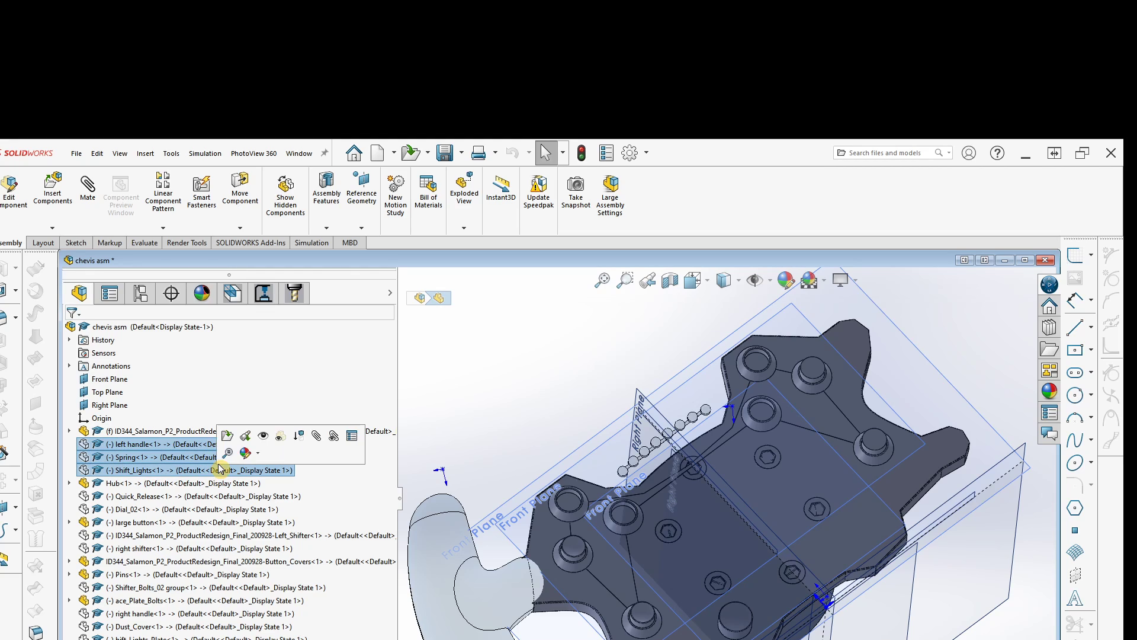
pyautogui.rightClick(262, 439)
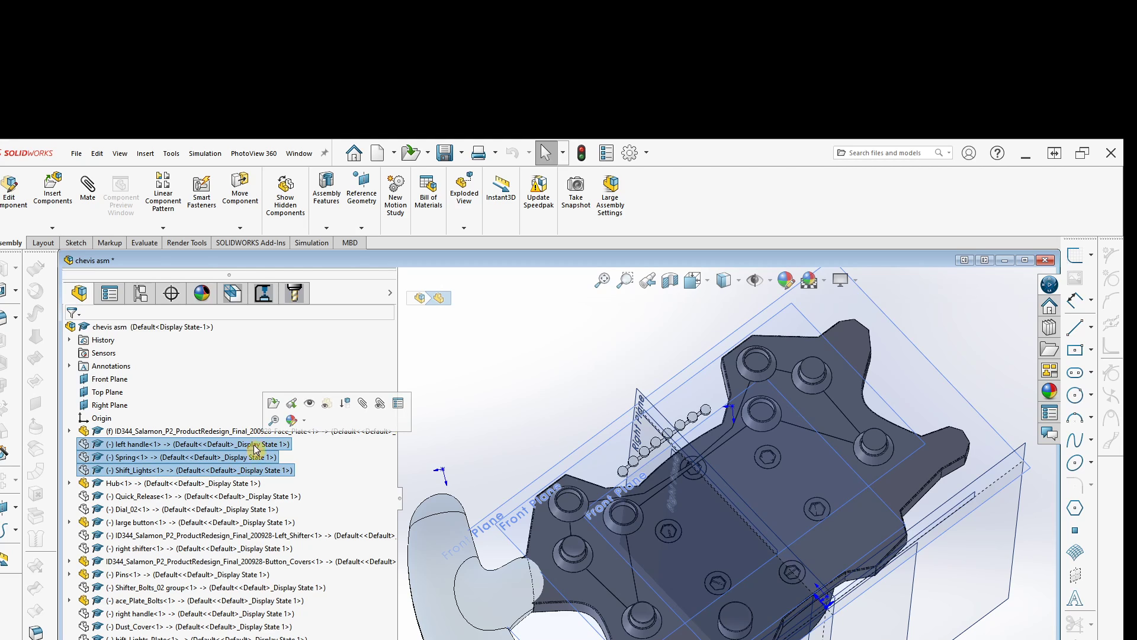
pyautogui.click(295, 415)
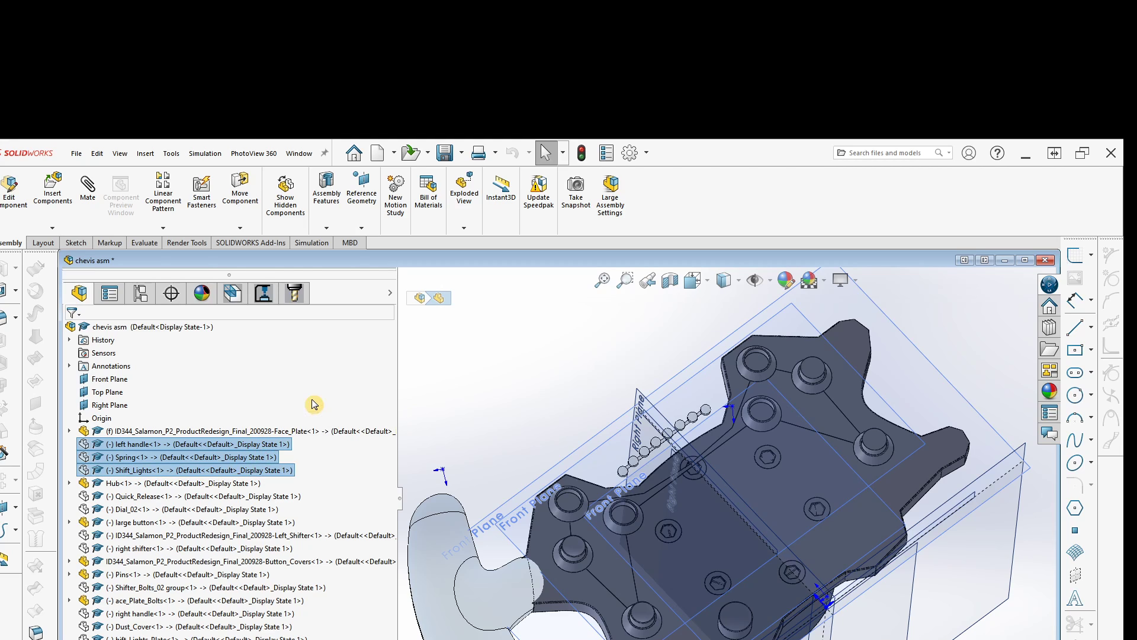
# Show the hidden Quick_Release and Dial_02 components
pyautogui.click(170, 497)
pyautogui.keyDown('ctrl'); pyautogui.click(170, 510); pyautogui.keyUp('ctrl')
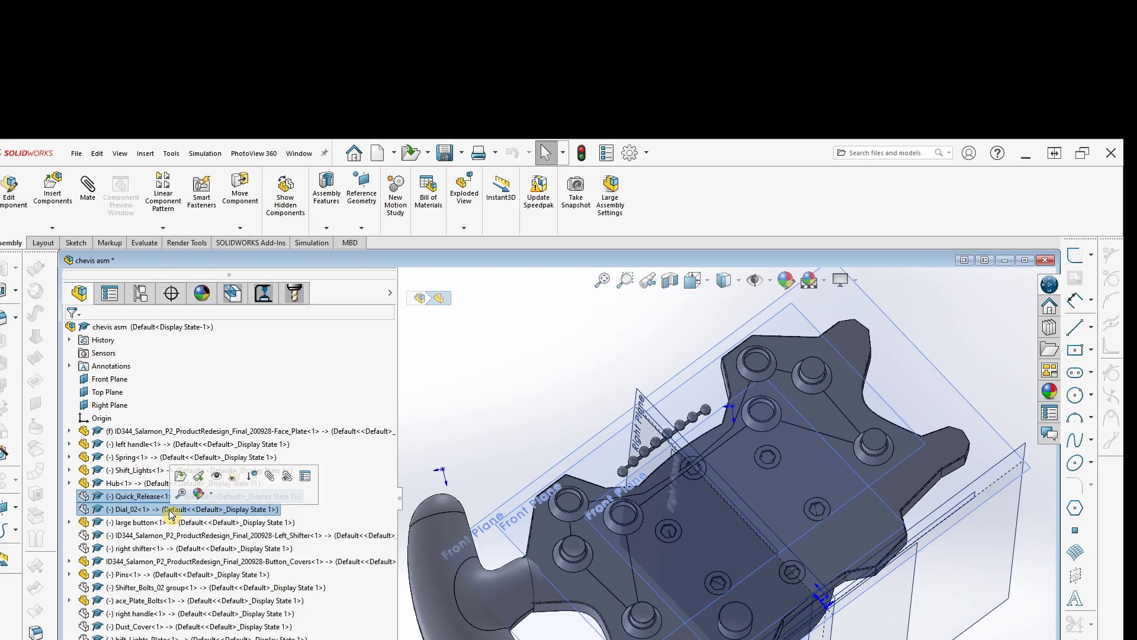
pyautogui.click(220, 478)
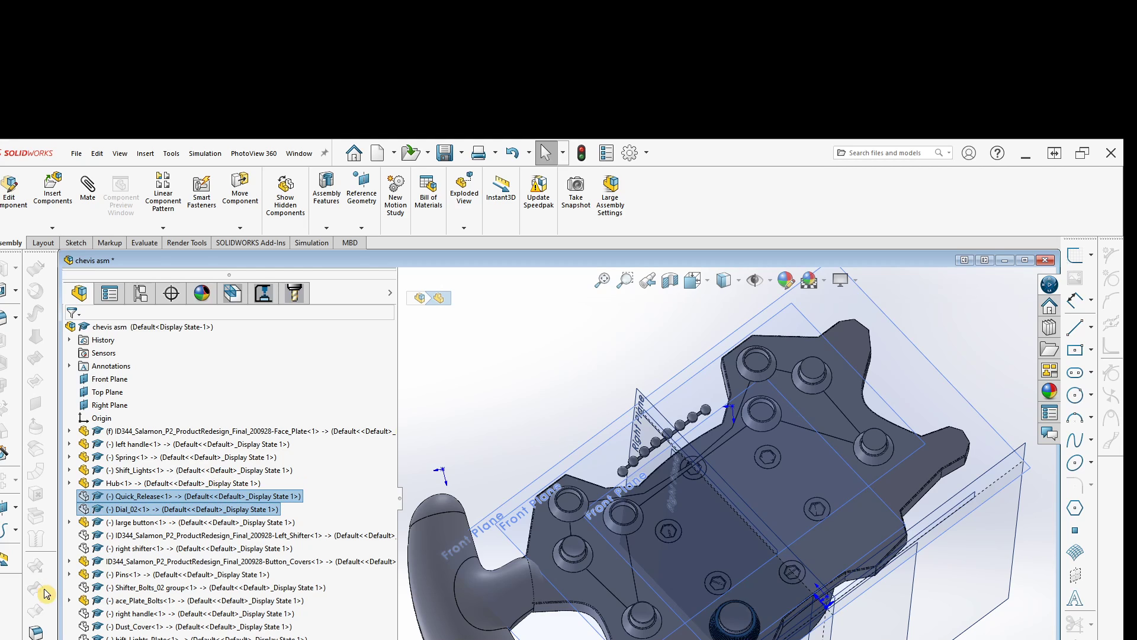
# Show the hidden Left_Shifter and right shifter components
pyautogui.click(131, 538)
pyautogui.keyDown('ctrl'); pyautogui.click(145, 547); pyautogui.keyUp('ctrl')
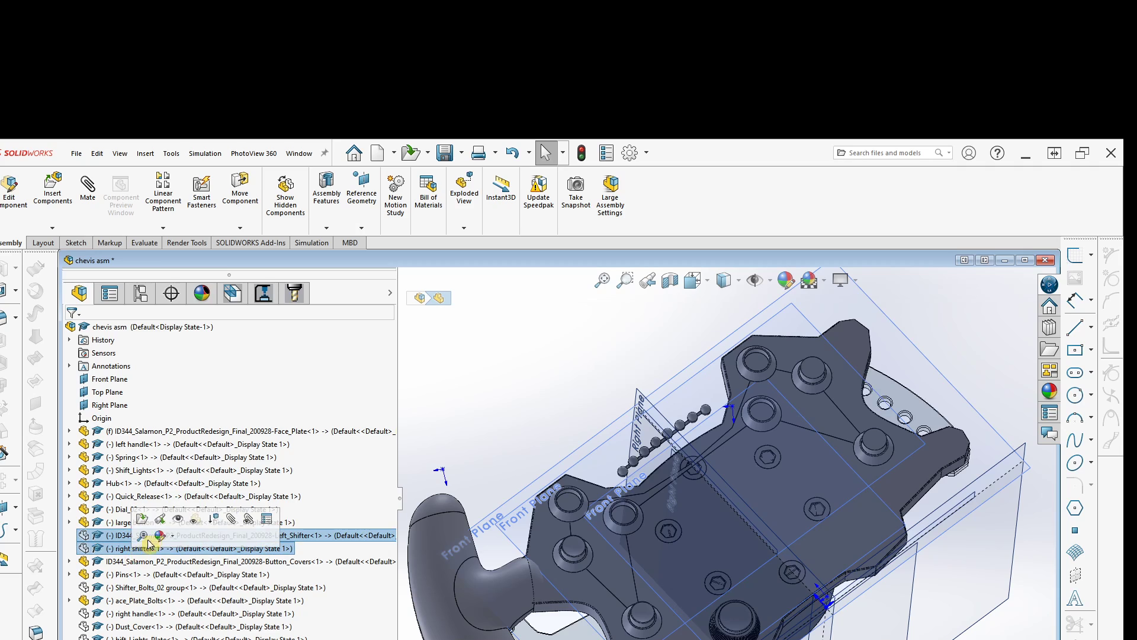
pyautogui.click(179, 522)
# Show the hidden Shifter_Bolts_02 group, right handle, Dust_Cover and shift lights plate components
pyautogui.click(124, 587)
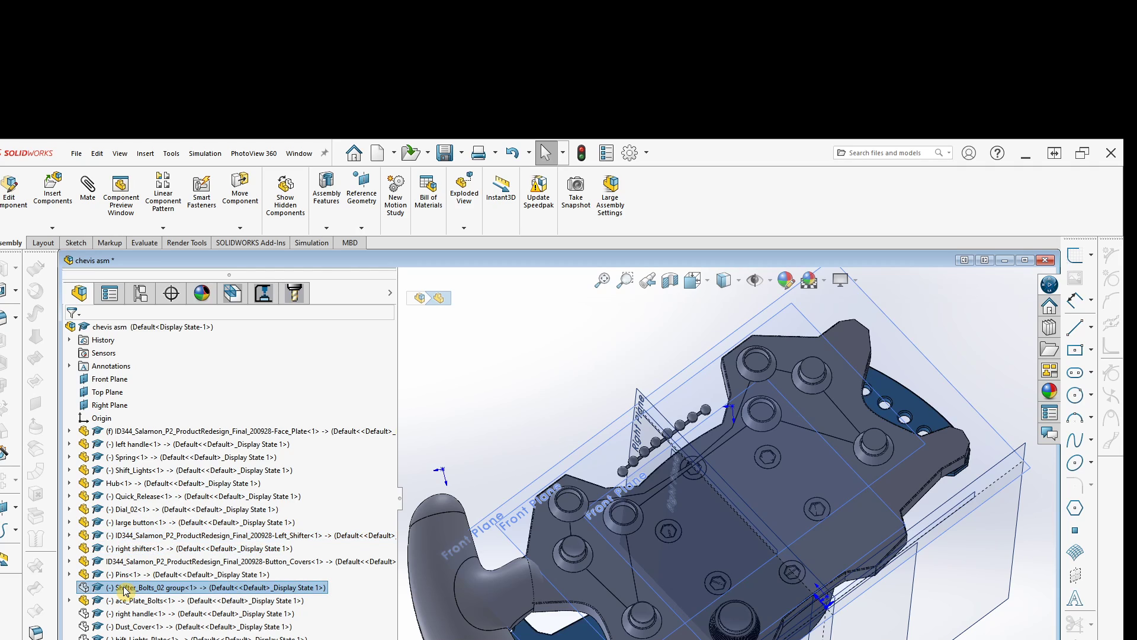
pyautogui.keyDown('ctrl'); pyautogui.click(127, 615); pyautogui.keyUp('ctrl')
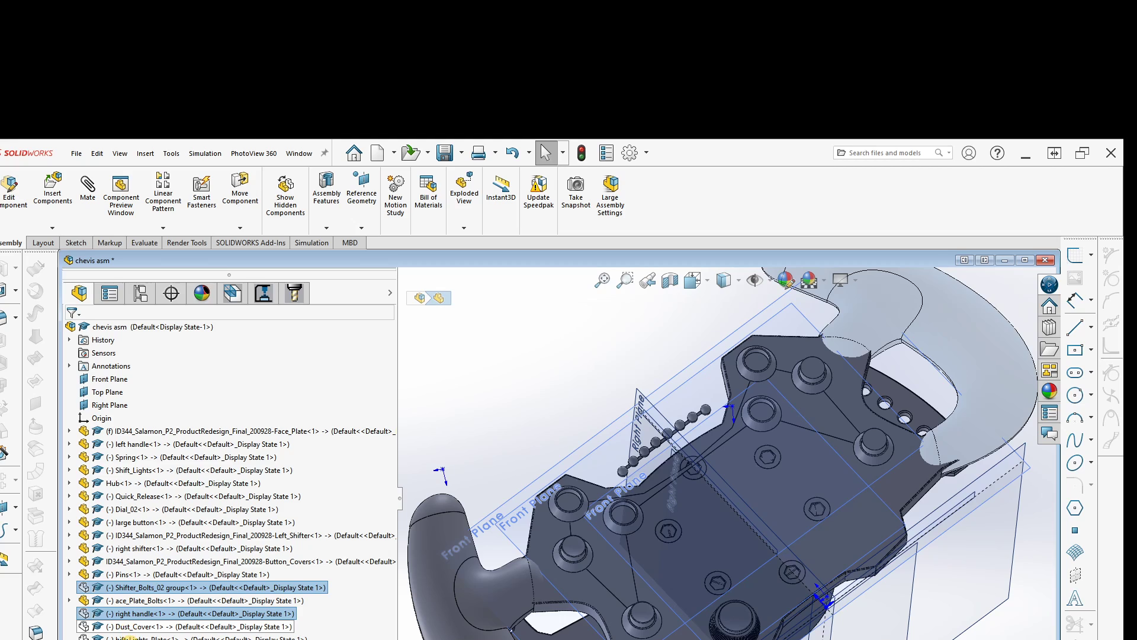
pyautogui.keyDown('shift'); pyautogui.click(129, 638); pyautogui.keyUp('shift')
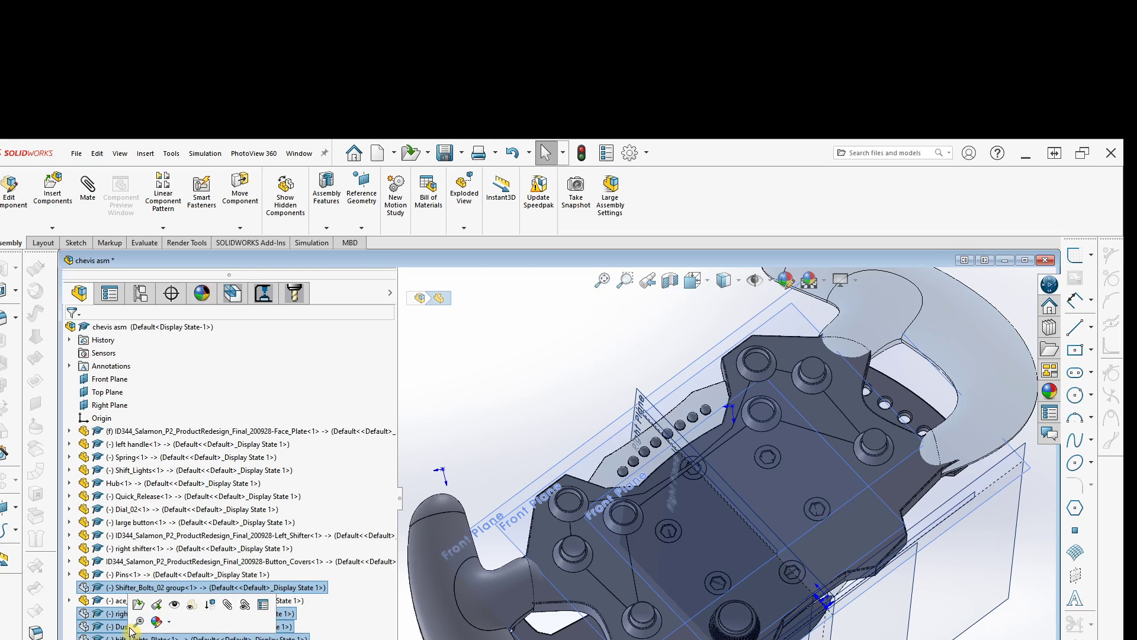
pyautogui.click(496, 397)
# Move the loose Quick_Release component closer to the hub's ribbed cylinder
pyautogui.moveTo(546, 451); pyautogui.dragTo(652, 464, button='middle')
pyautogui.scroll(5, 559, 455)
pyautogui.click(537, 520)
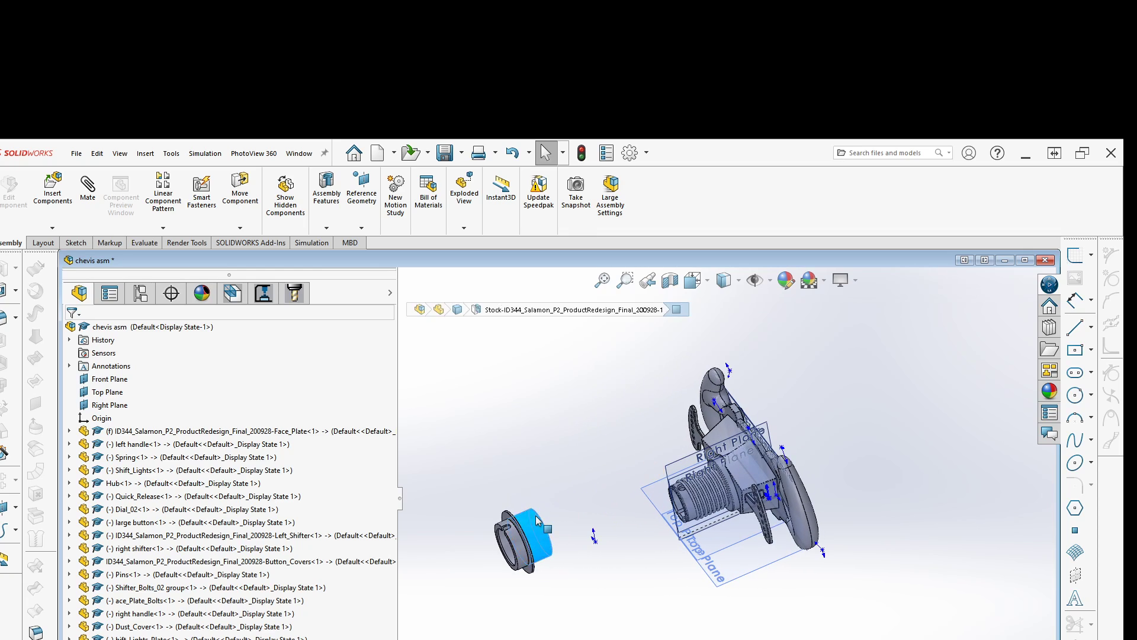
pyautogui.moveTo(538, 520); pyautogui.dragTo(595, 478)
pyautogui.moveTo(526, 560); pyautogui.dragTo(538, 602, button='middle')
pyautogui.scroll(-6, 589, 578)
pyautogui.click(600, 600)
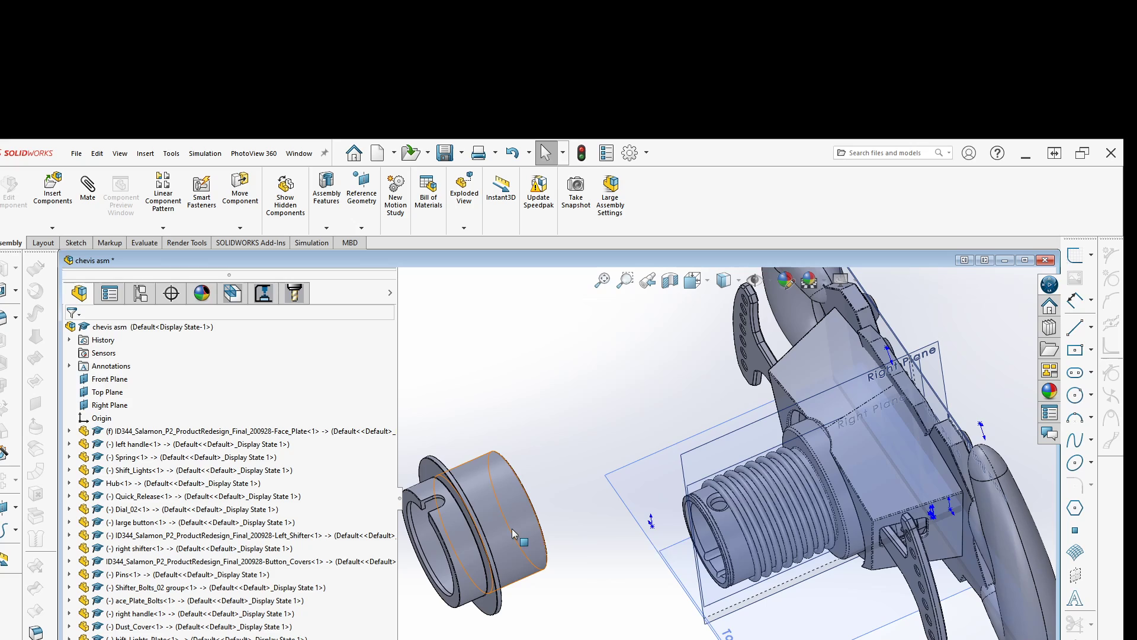
pyautogui.moveTo(566, 541); pyautogui.dragTo(737, 489, button='middle')
pyautogui.scroll(-4, 736, 489)
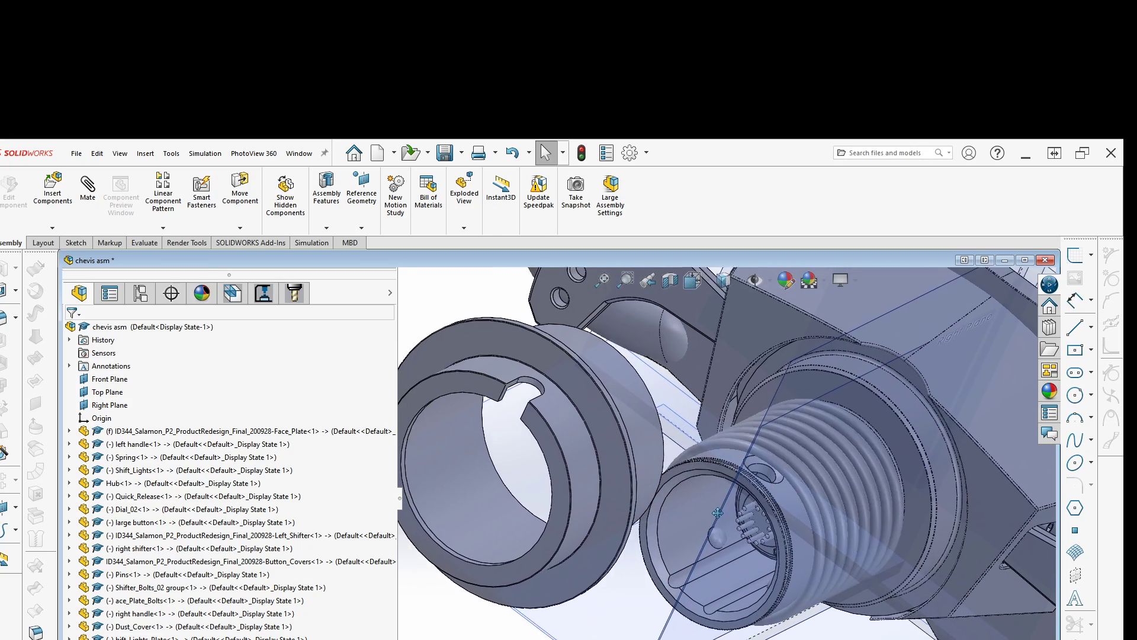
pyautogui.click(640, 439)
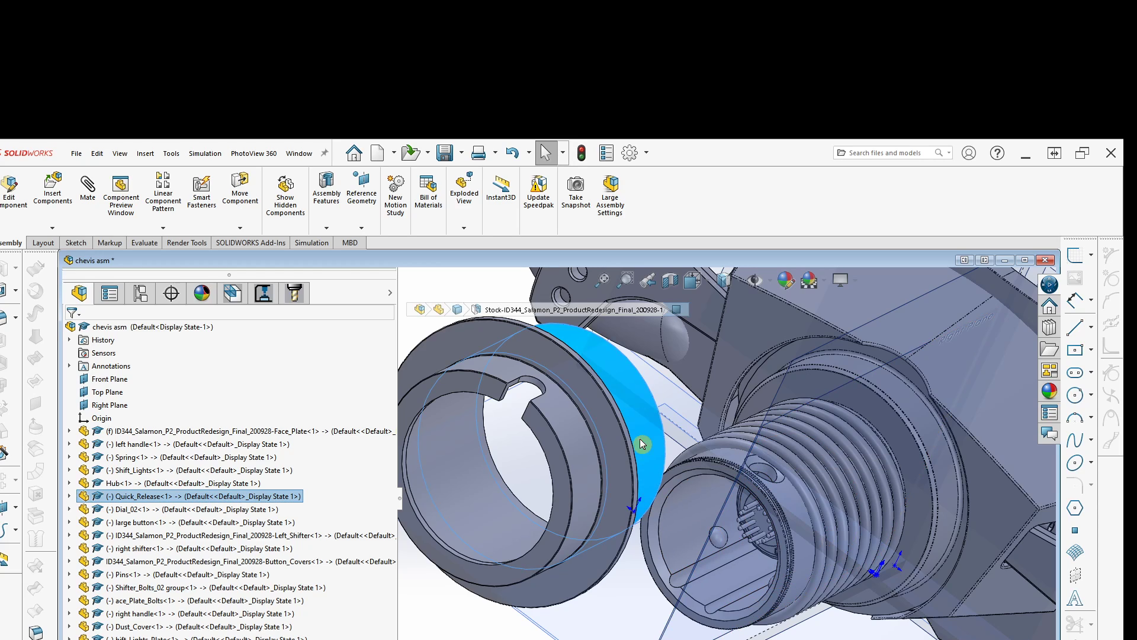
pyautogui.click(487, 511)
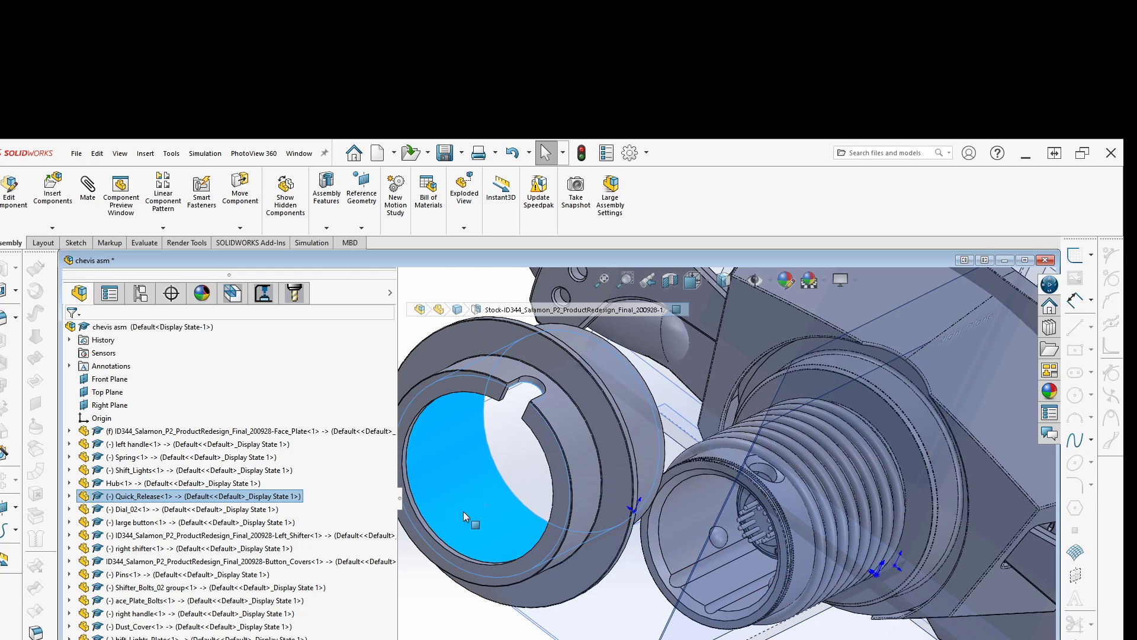
pyautogui.scroll(3, 717, 545)
pyautogui.click(720, 536)
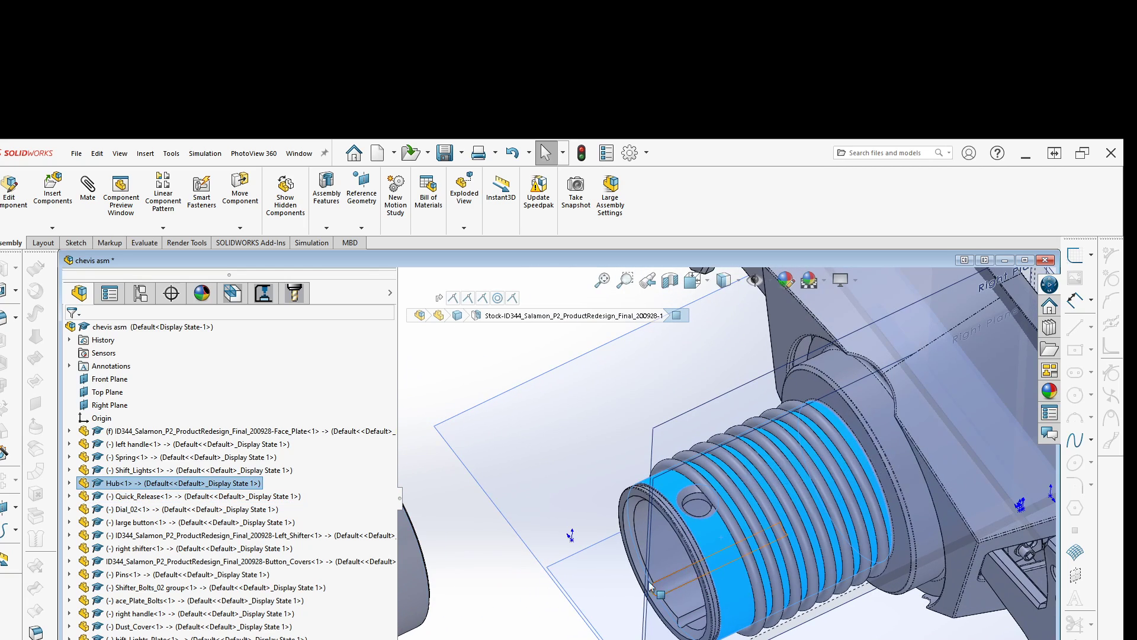
pyautogui.scroll(2, 637, 571)
pyautogui.click(560, 559)
pyautogui.click(513, 512)
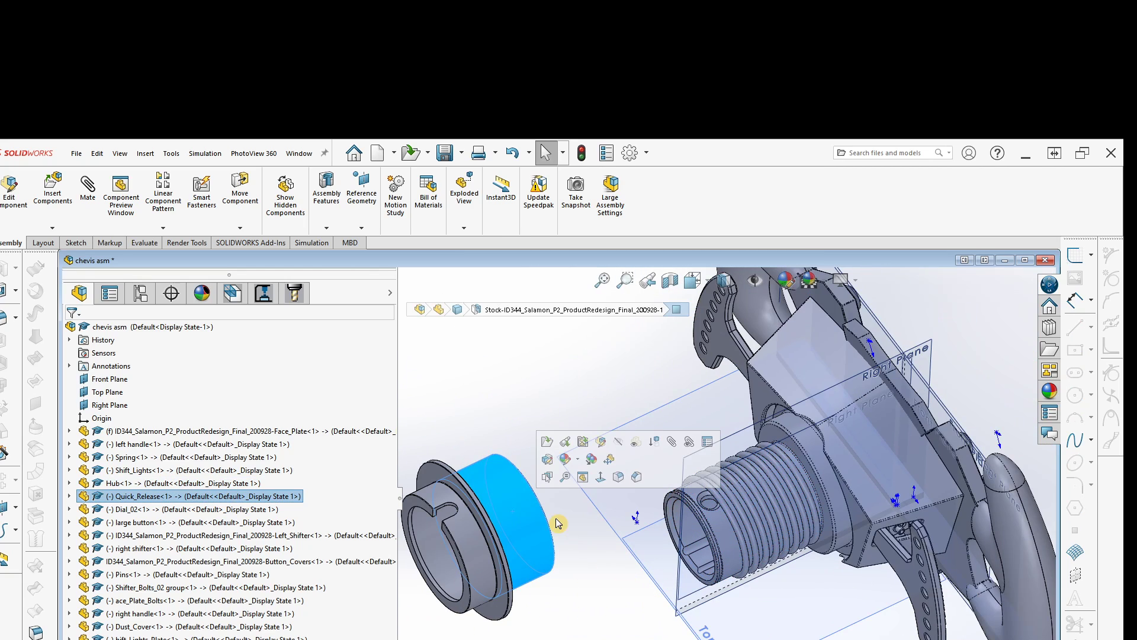
pyautogui.keyDown('ctrl'); pyautogui.click(720, 519); pyautogui.keyUp('ctrl')
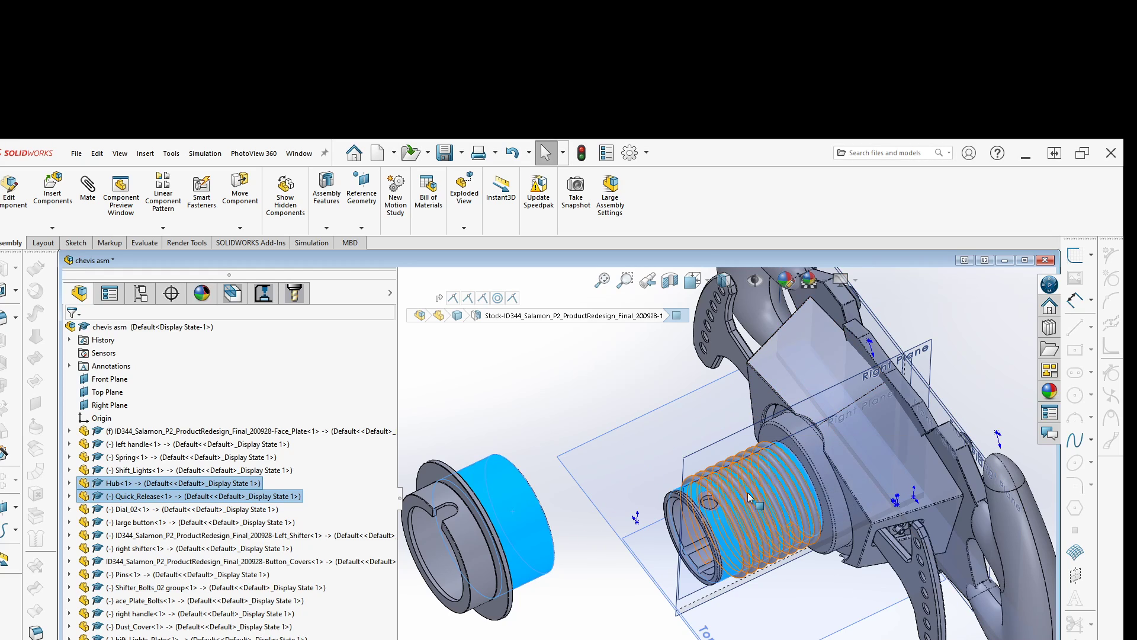
pyautogui.click(556, 596)
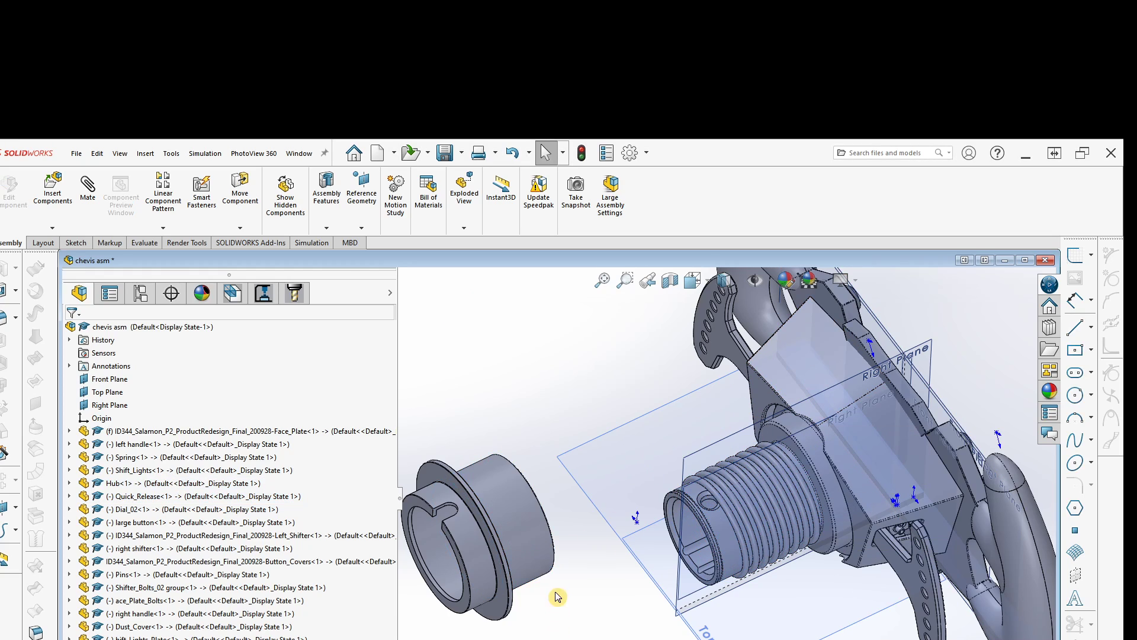
# Mate the Quick_Release's outer cylindrical face concentric with the hub's cylindrical face
pyautogui.click(524, 539)
pyautogui.keyDown('ctrl'); pyautogui.click(728, 538); pyautogui.keyUp('ctrl')
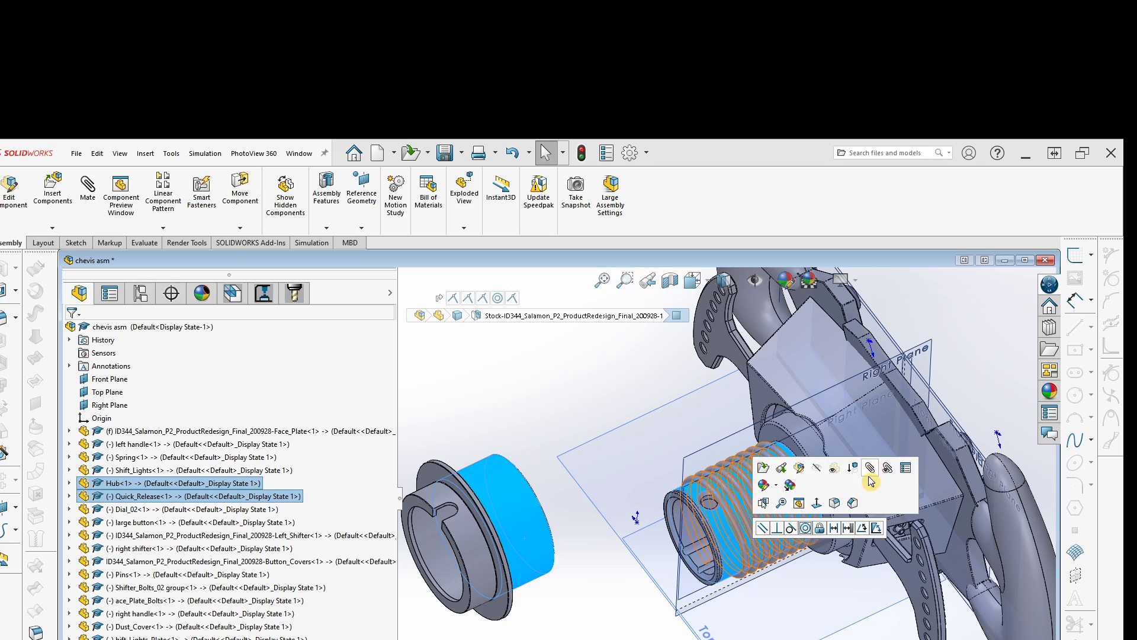
pyautogui.click(807, 529)
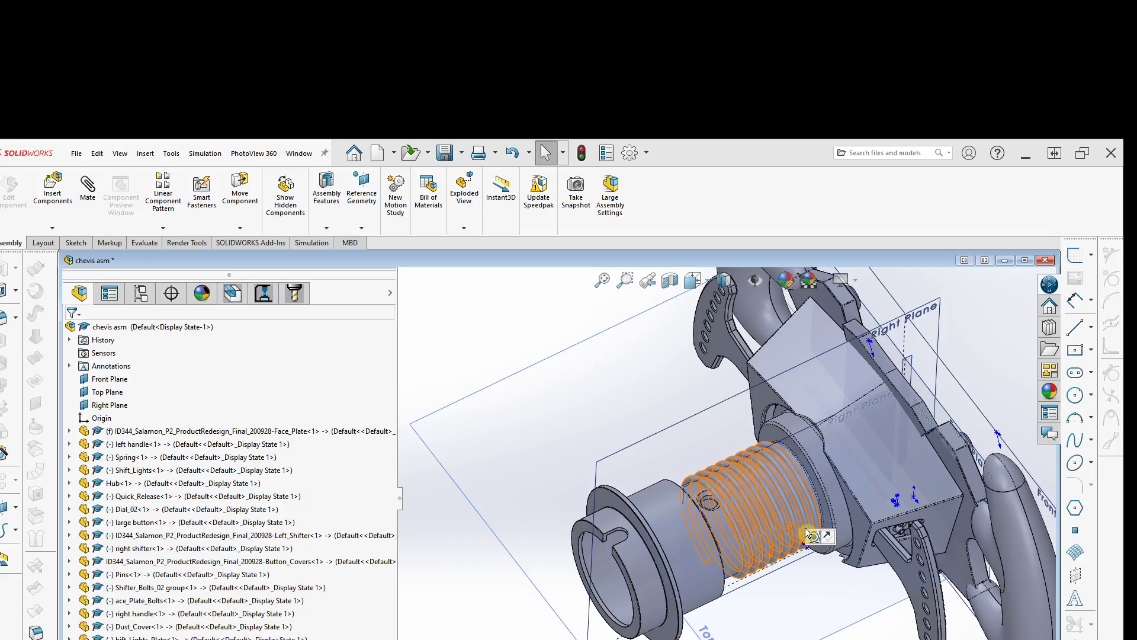
# Slide the Quick_Release along the hub axis and mate its inner end coincident with the hub's flat flange face
pyautogui.moveTo(583, 595); pyautogui.dragTo(646, 483, button='middle')
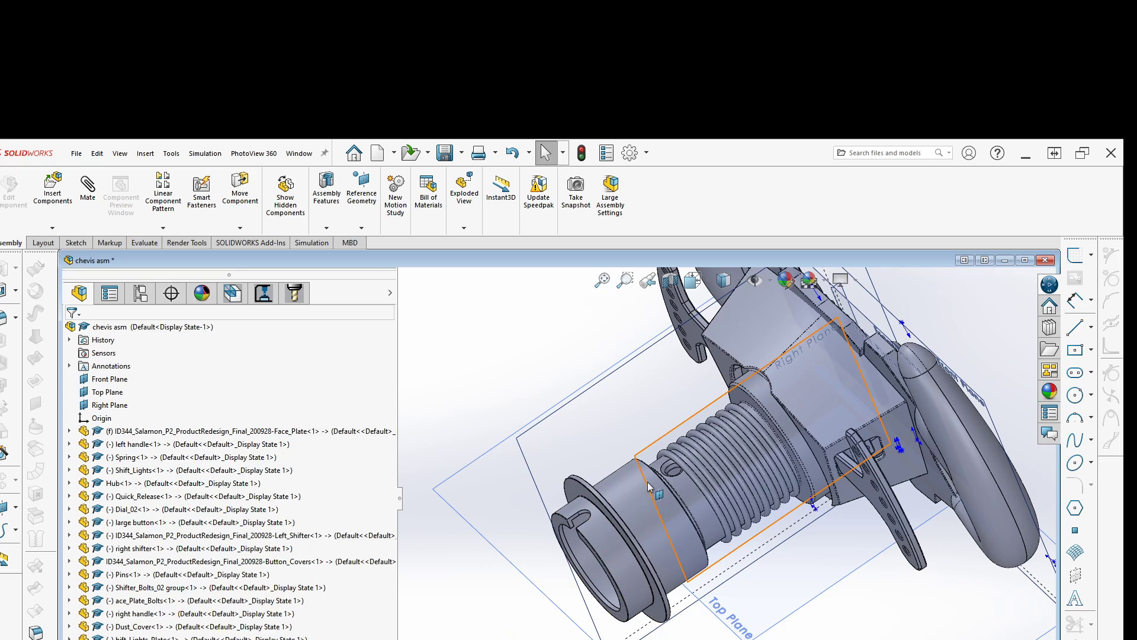
pyautogui.moveTo(637, 498); pyautogui.dragTo(732, 480)
pyautogui.moveTo(732, 480); pyautogui.dragTo(735, 406, button='middle')
pyautogui.scroll(-5, 735, 406)
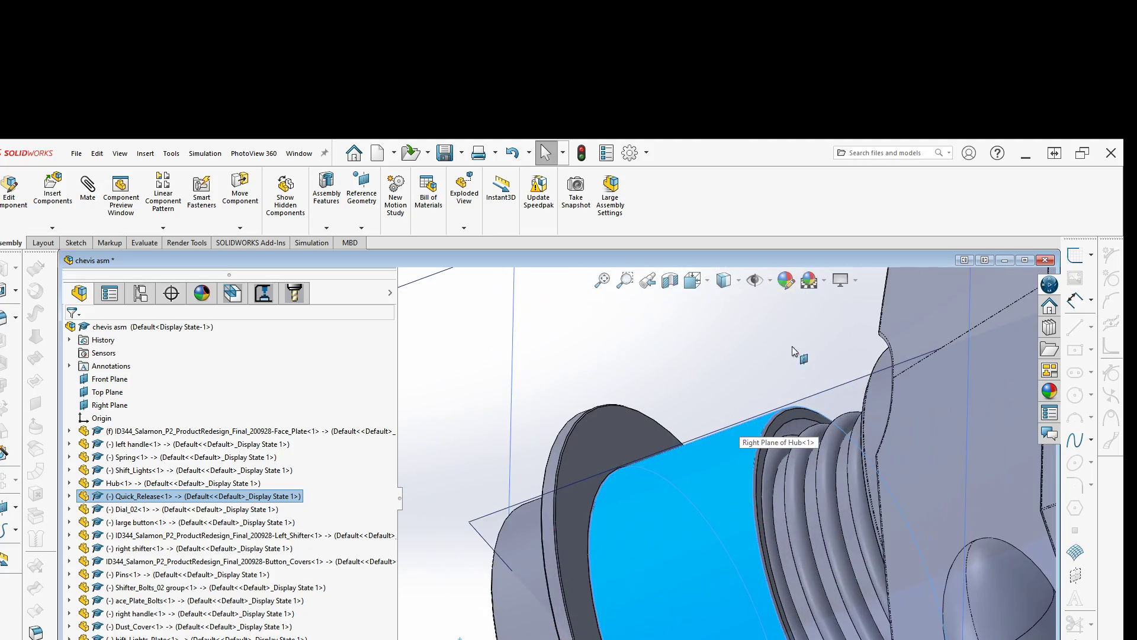
pyautogui.click(791, 346)
pyautogui.click(770, 436)
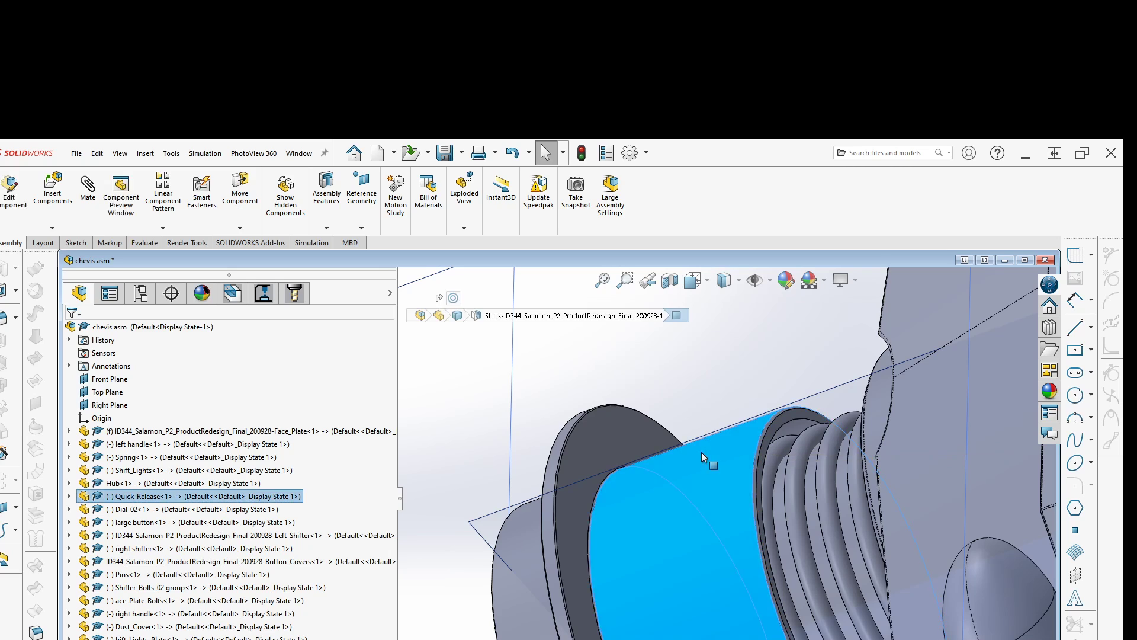
pyautogui.moveTo(702, 453); pyautogui.dragTo(803, 468, button='middle')
pyautogui.click(712, 452)
pyautogui.keyDown('ctrl'); pyautogui.click(808, 429); pyautogui.keyUp('ctrl')
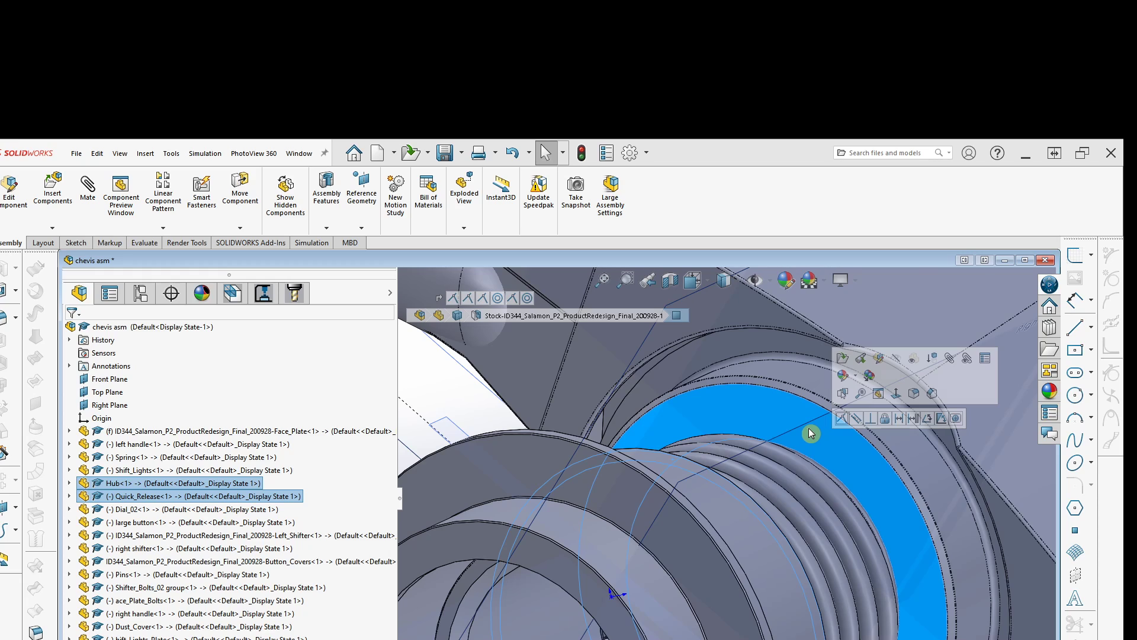
pyautogui.click(843, 419)
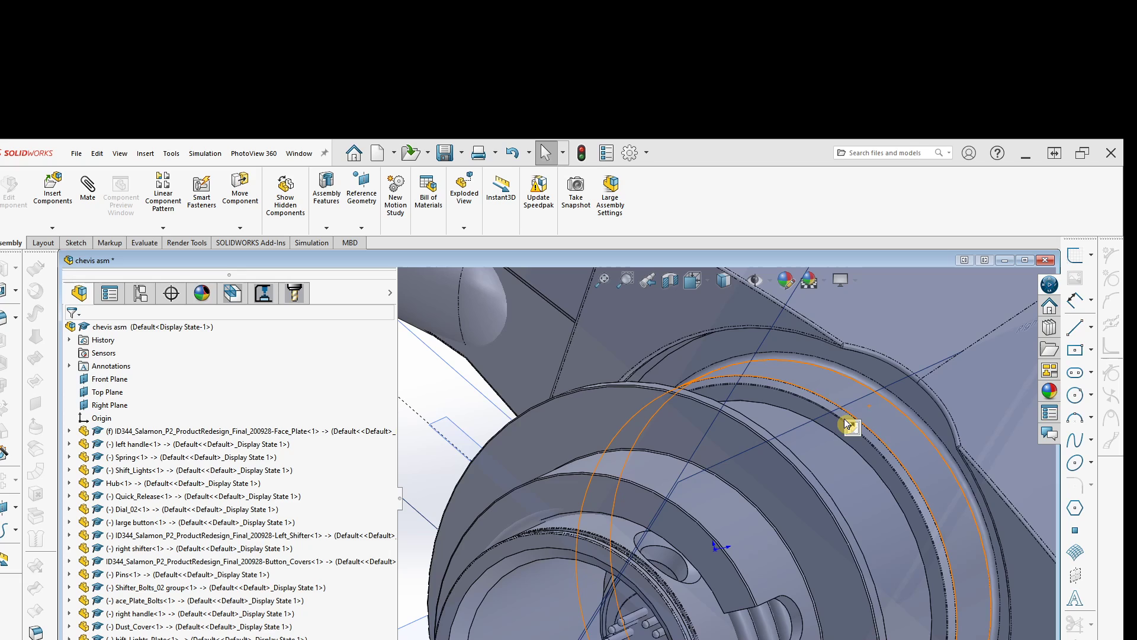
pyautogui.scroll(5, 535, 455)
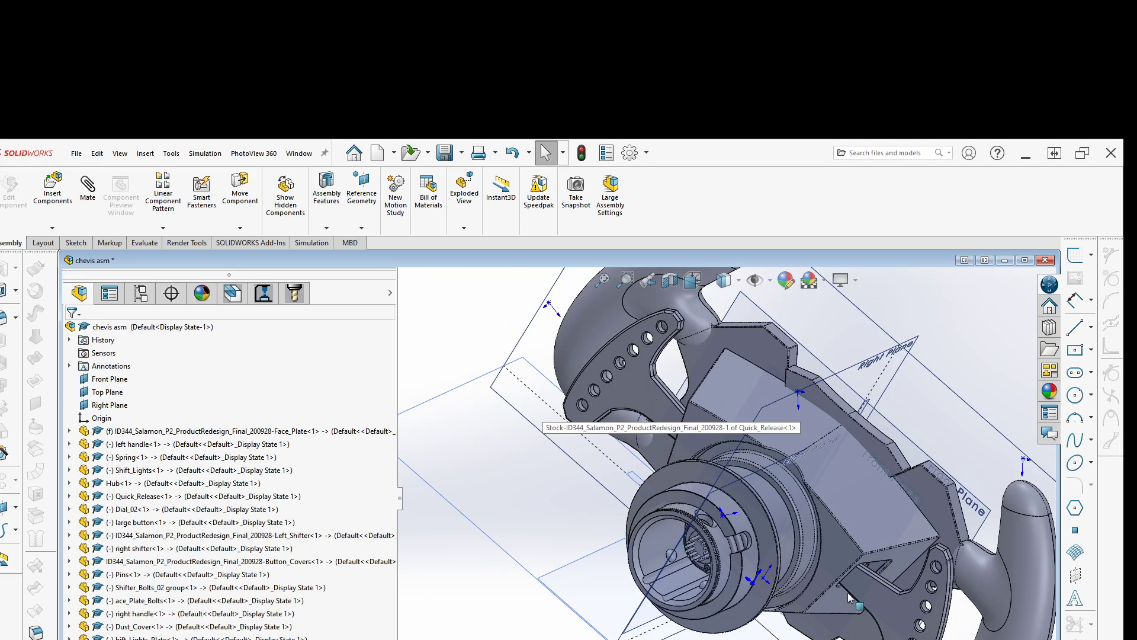
# Rotate the Quick_Release about the hub axis to test its remaining freedom of movement
pyautogui.click(767, 507)
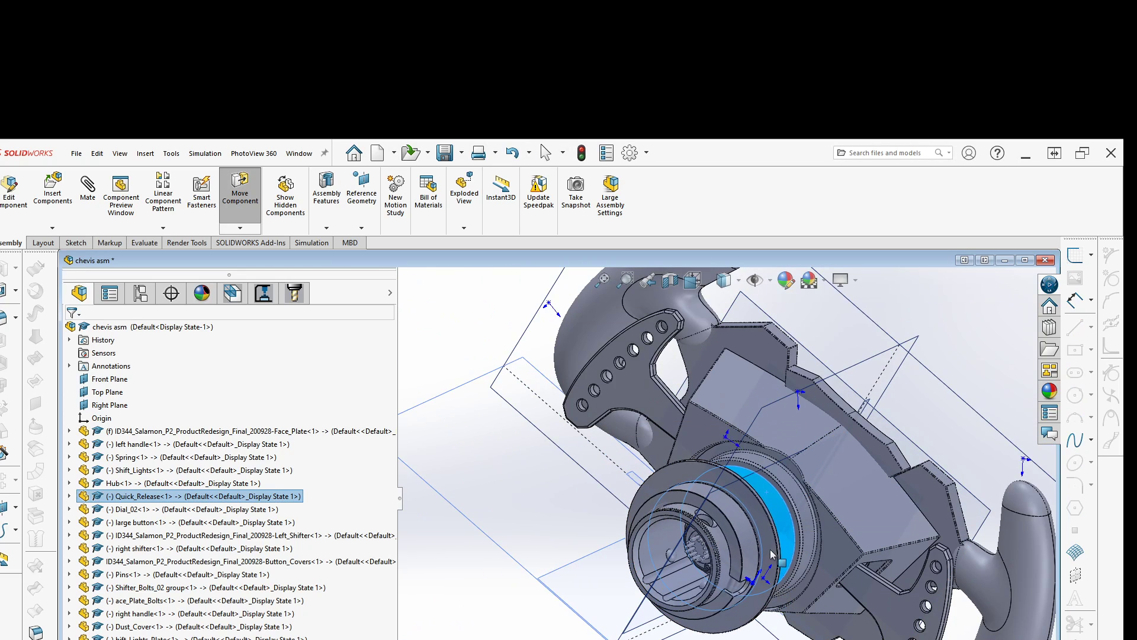
pyautogui.moveTo(771, 555); pyautogui.dragTo(739, 518)
pyautogui.keyDown('ctrl'); pyautogui.moveTo(715, 510); pyautogui.dragTo(714, 540, button='middle'); pyautogui.keyUp('ctrl')
pyautogui.press('Escape')
# Show the Front, Top and Right Planes of the Quick_Release component
pyautogui.click(668, 513)
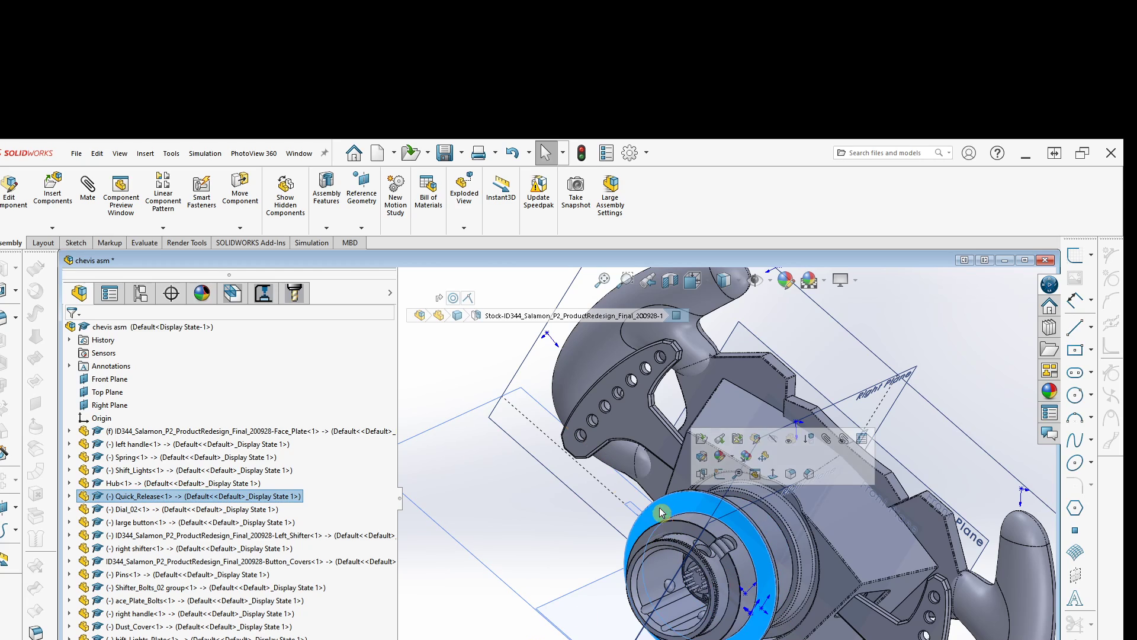
pyautogui.click(69, 497)
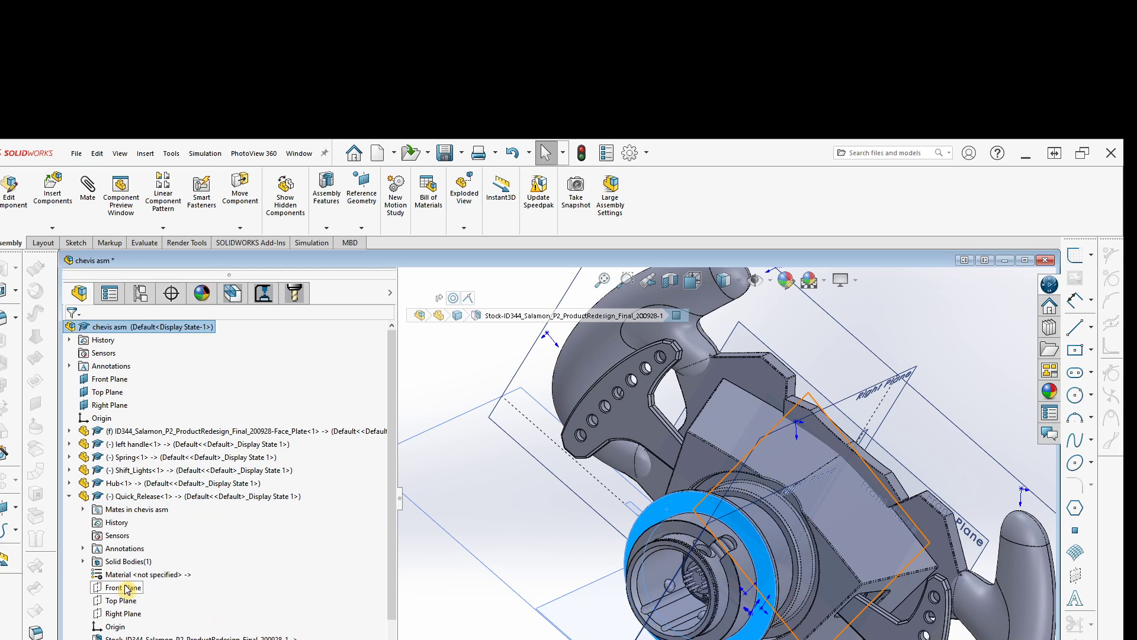
pyautogui.click(123, 588)
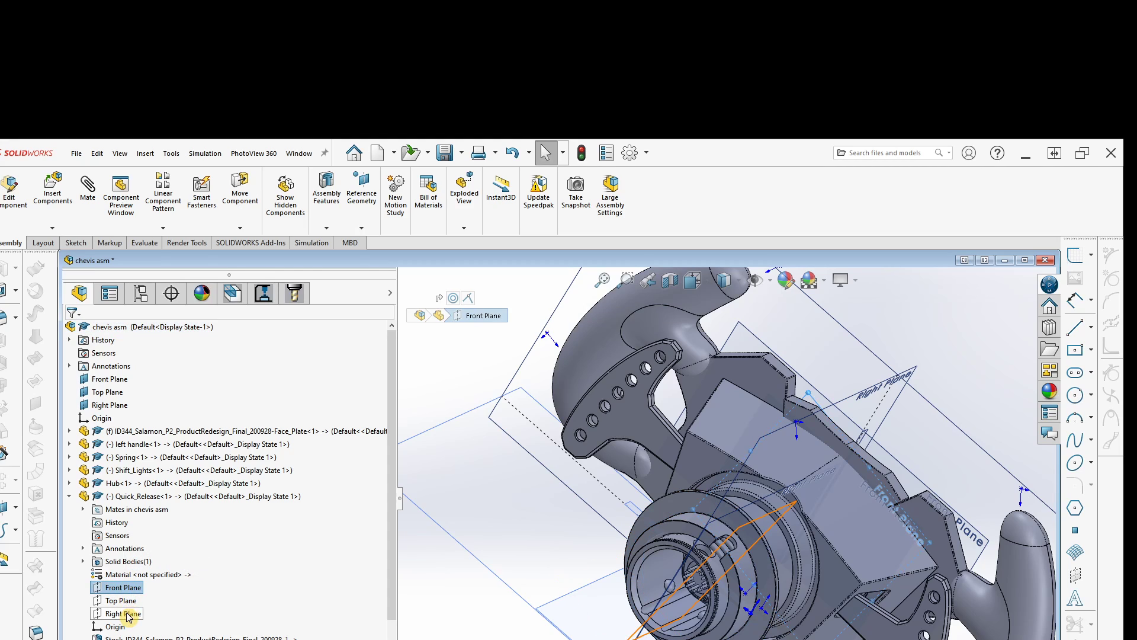
pyautogui.keyDown('ctrl'); pyautogui.click(128, 613); pyautogui.keyUp('ctrl')
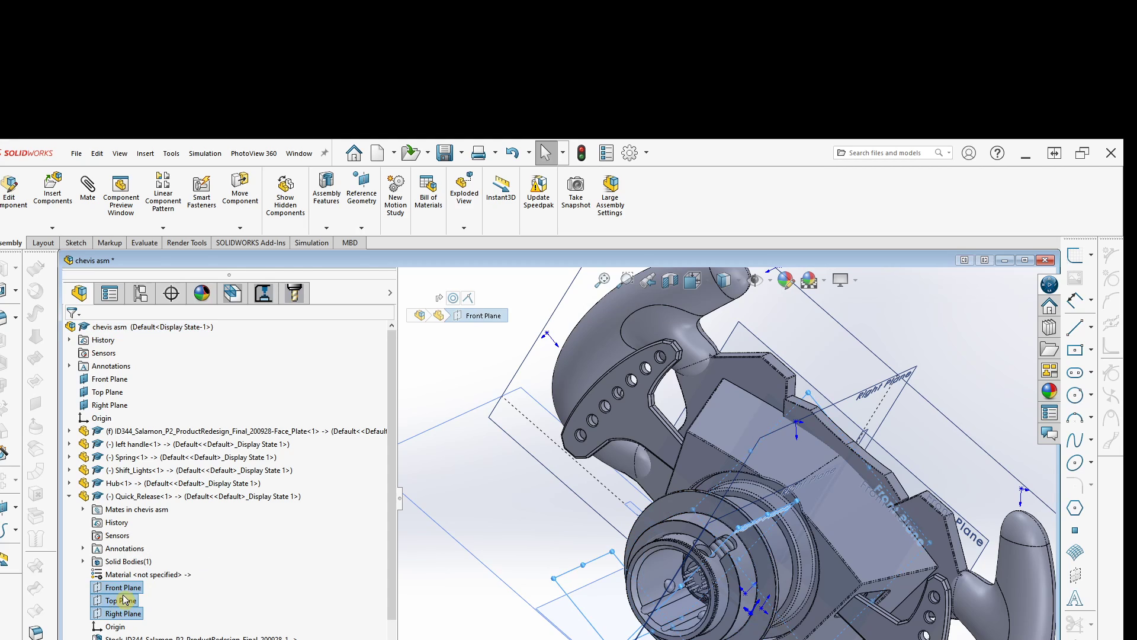
pyautogui.keyDown('ctrl'); pyautogui.click(124, 600); pyautogui.keyUp('ctrl')
pyautogui.click(460, 617)
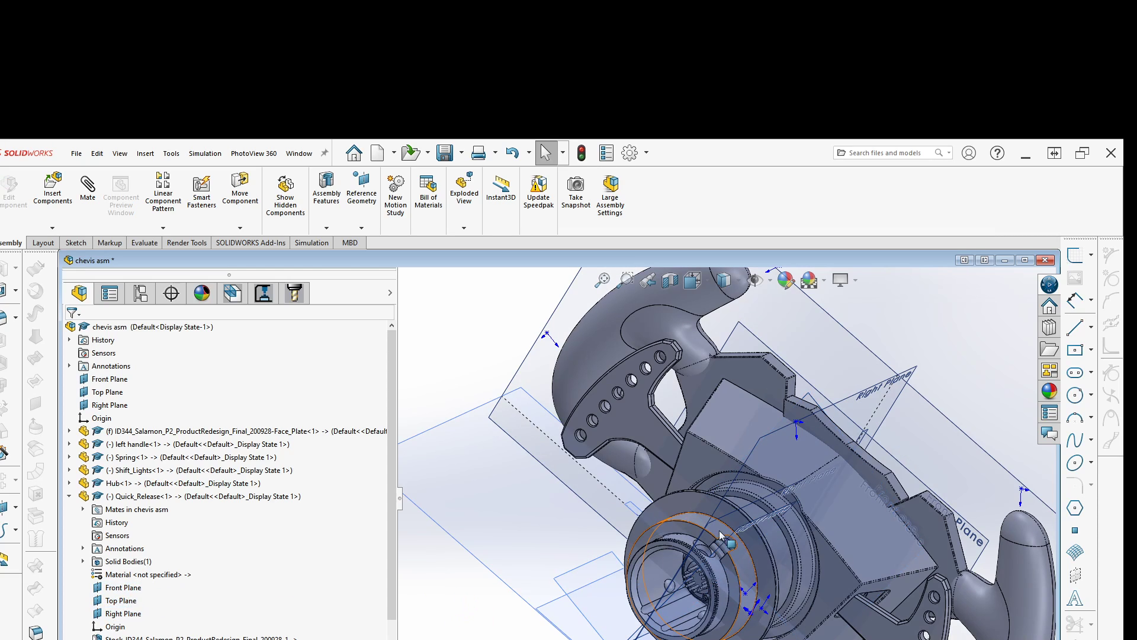
# Turn the Quick_Release and mate its Right Plane coincident with the assembly's Right Plane
pyautogui.moveTo(686, 503); pyautogui.dragTo(598, 546)
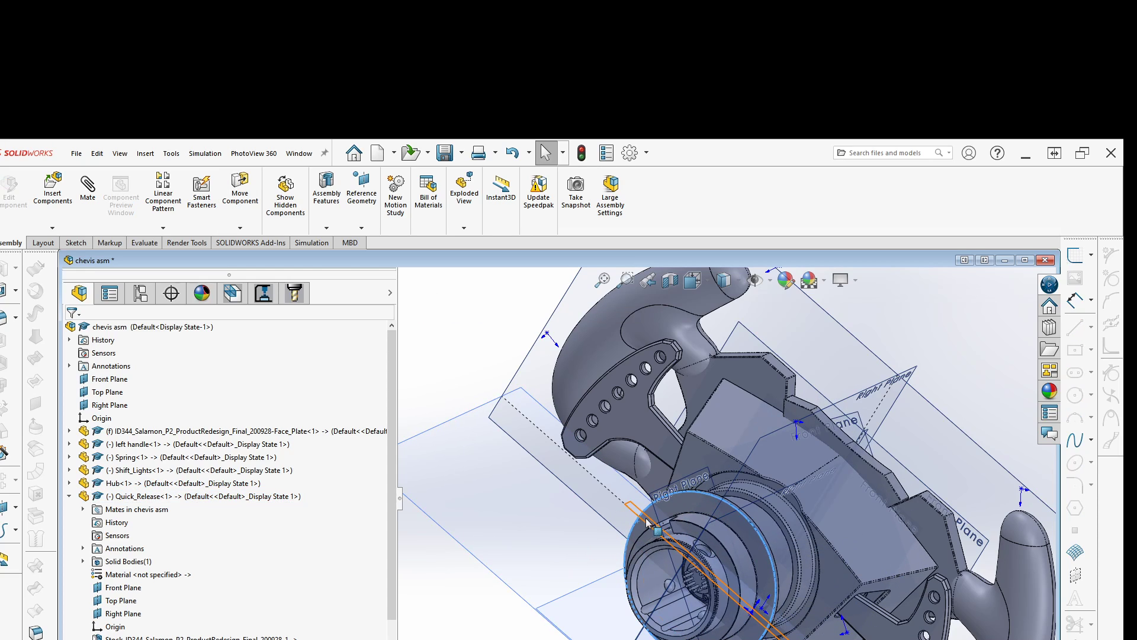
pyautogui.moveTo(695, 531)
pyautogui.mouseDown(button='middle')
pyautogui.moveTo(678, 515)
pyautogui.moveTo(693, 513)
pyautogui.mouseUp(button='middle')
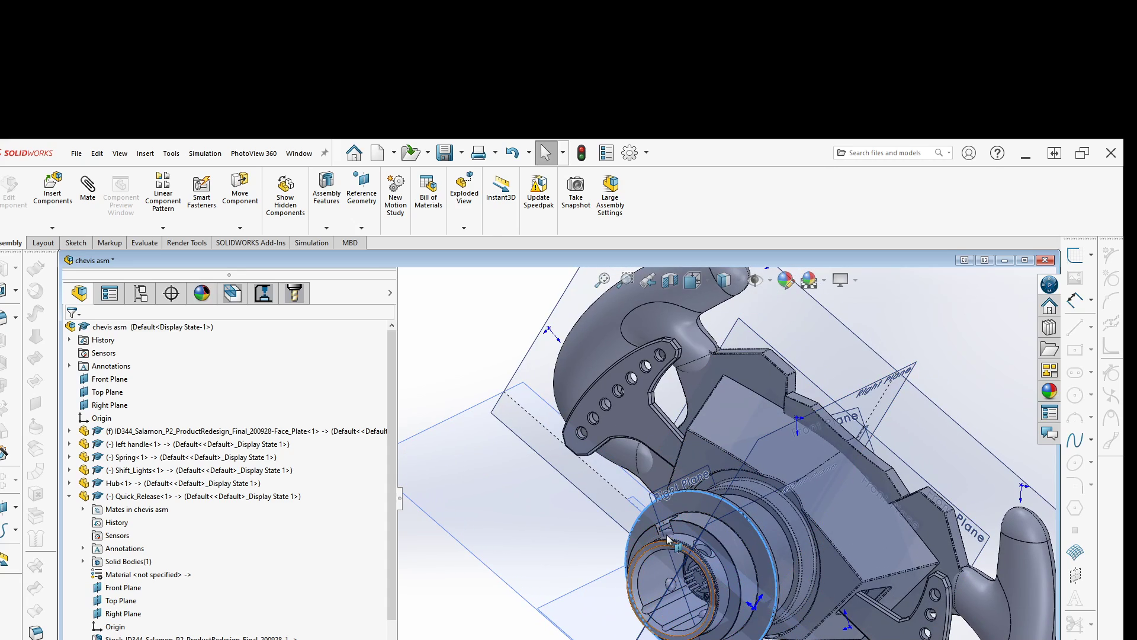
pyautogui.click(668, 489)
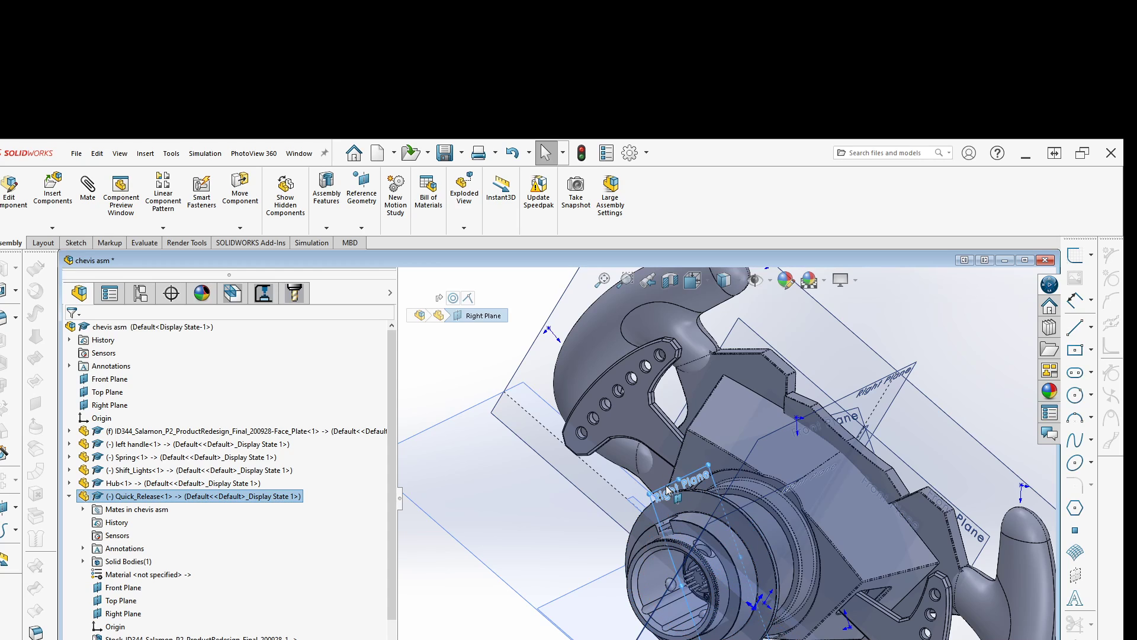
pyautogui.keyDown('ctrl'); pyautogui.click(871, 388); pyautogui.keyUp('ctrl')
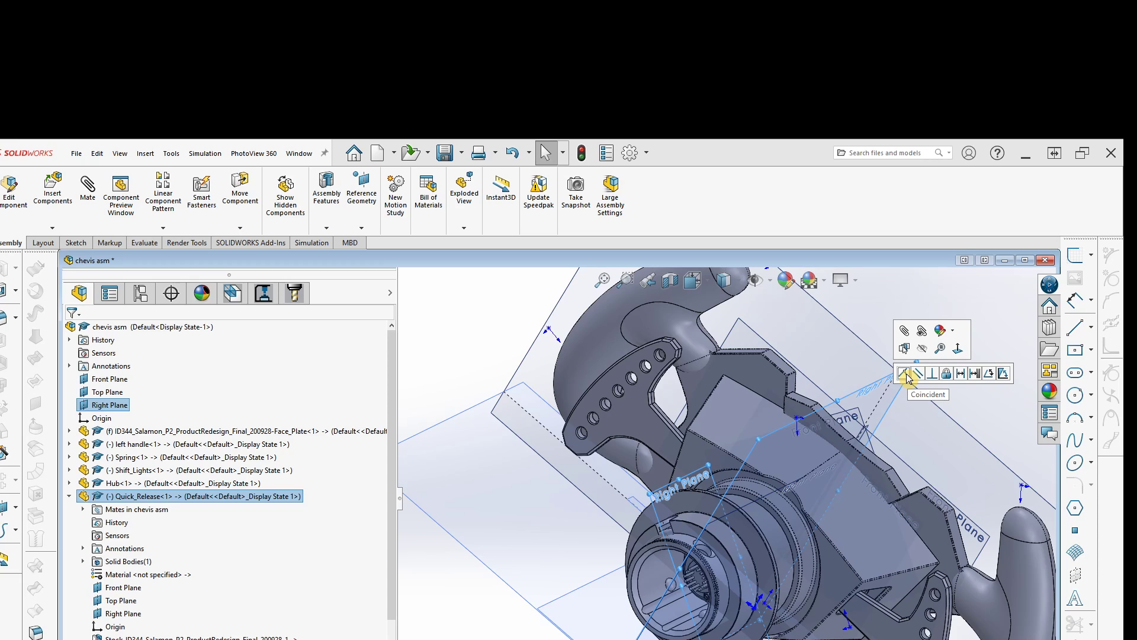
pyautogui.click(905, 374)
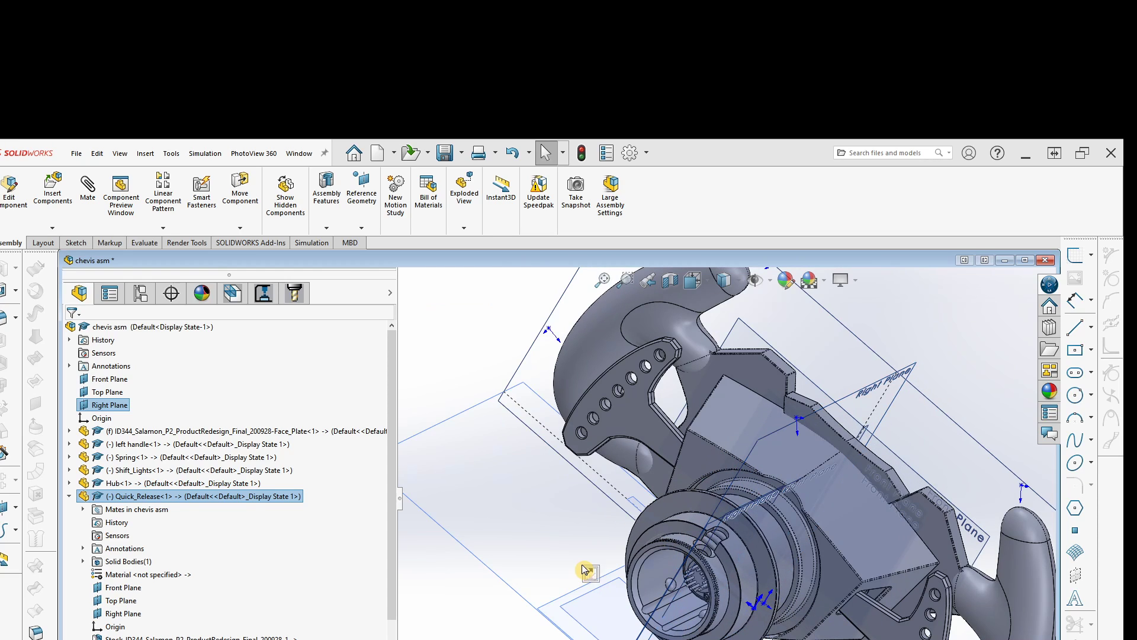
# Check whether the Quick_Release can still be moved and inspect its fit on the hub from the side
pyautogui.moveTo(640, 527)
pyautogui.mouseDown()
pyautogui.moveTo(595, 526)
pyautogui.moveTo(717, 480)
pyautogui.moveTo(648, 530)
pyautogui.moveTo(629, 521)
pyautogui.mouseUp()
pyautogui.press('Escape')
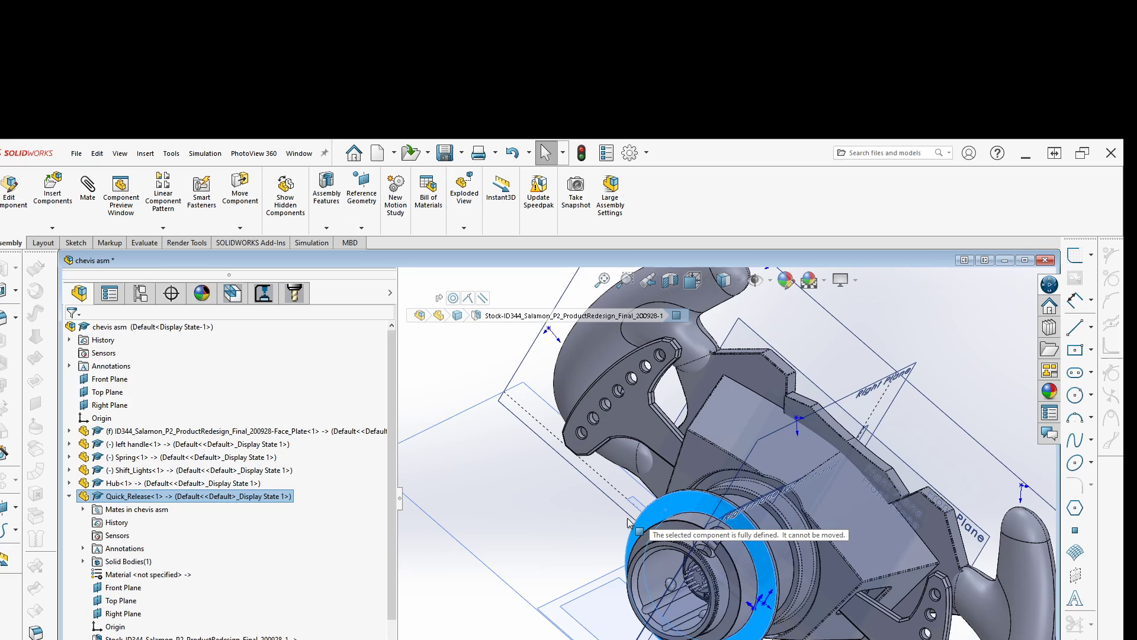
pyautogui.moveTo(628, 518); pyautogui.dragTo(629, 524)
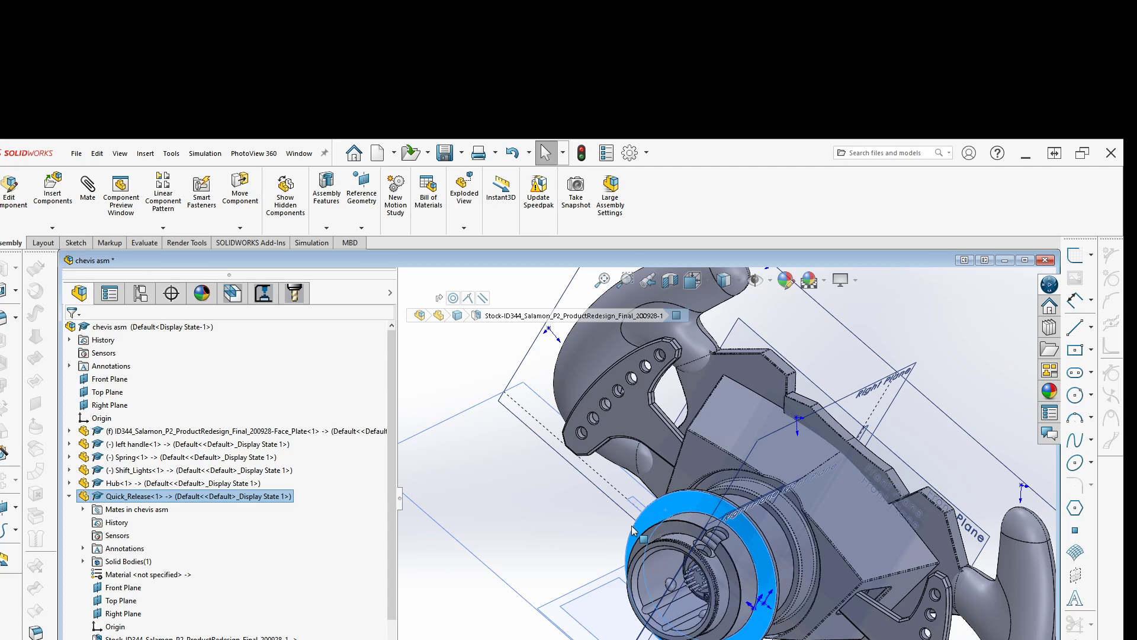
pyautogui.moveTo(634, 529); pyautogui.dragTo(533, 596, button='middle')
pyautogui.click(520, 602)
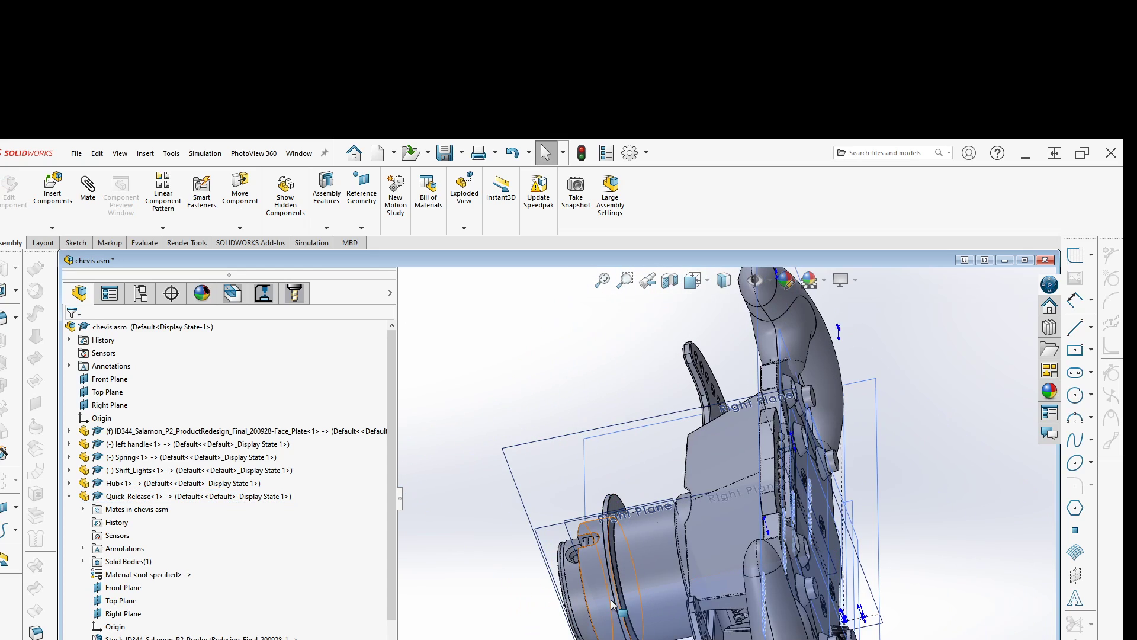
# Check the Quick_Release on the hub within the whole wheel and collapse its entry in the component tree
pyautogui.keyDown('ctrl'); pyautogui.moveTo(613, 604); pyautogui.dragTo(550, 574, button='middle'); pyautogui.keyUp('ctrl')
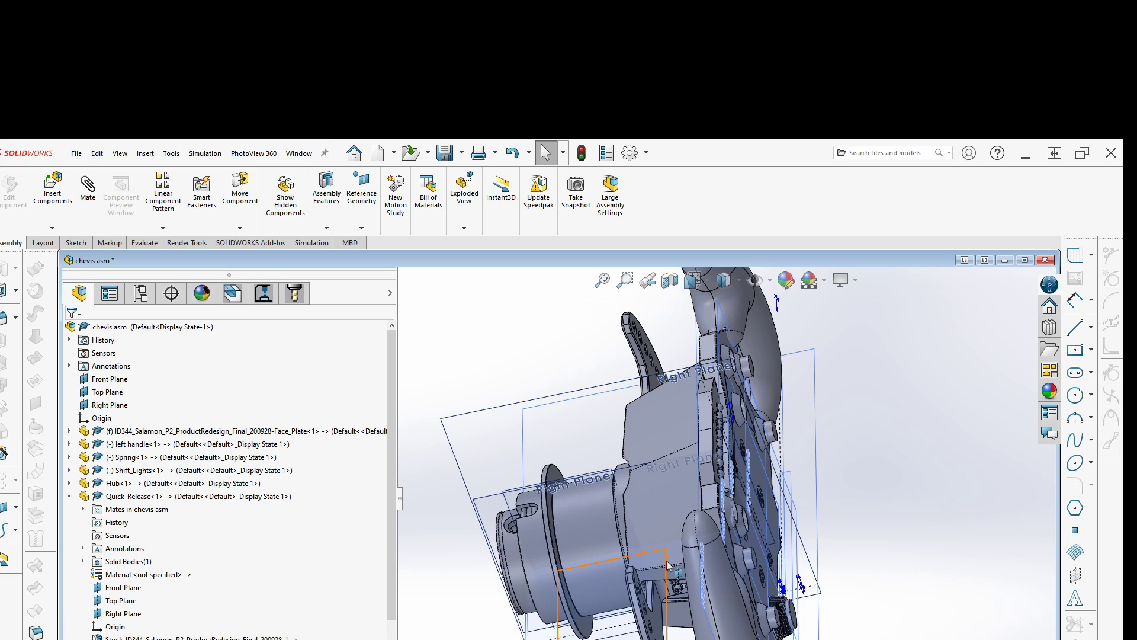
pyautogui.moveTo(667, 564)
pyautogui.mouseDown(button='middle')
pyautogui.moveTo(883, 558)
pyautogui.moveTo(682, 578)
pyautogui.mouseUp(button='middle')
pyautogui.scroll(3, 457, 452)
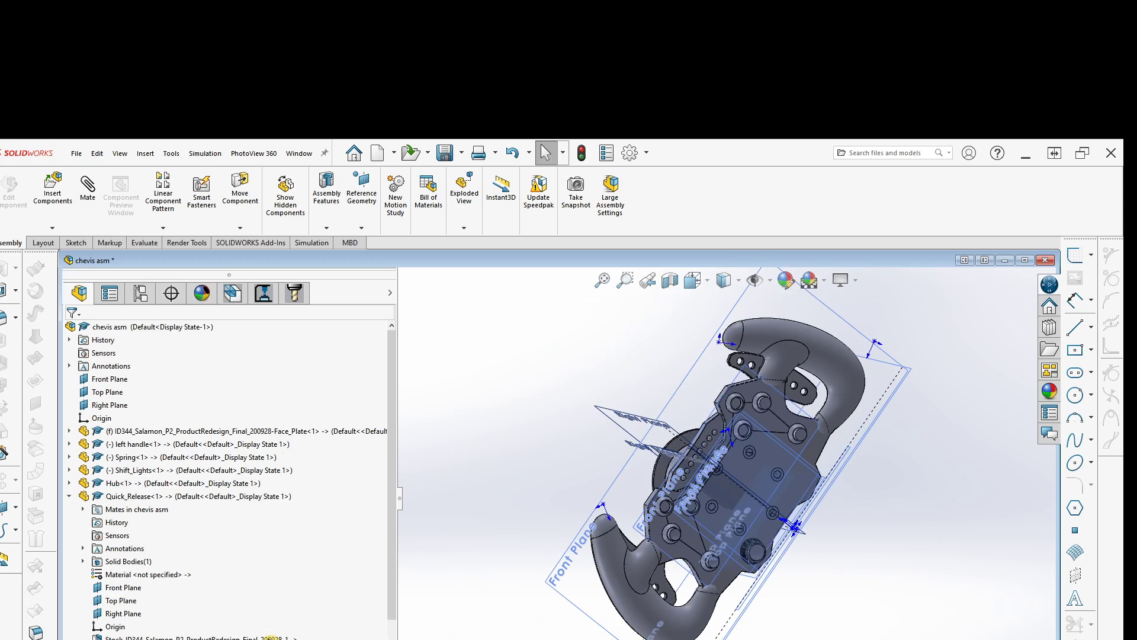
pyautogui.click(69, 497)
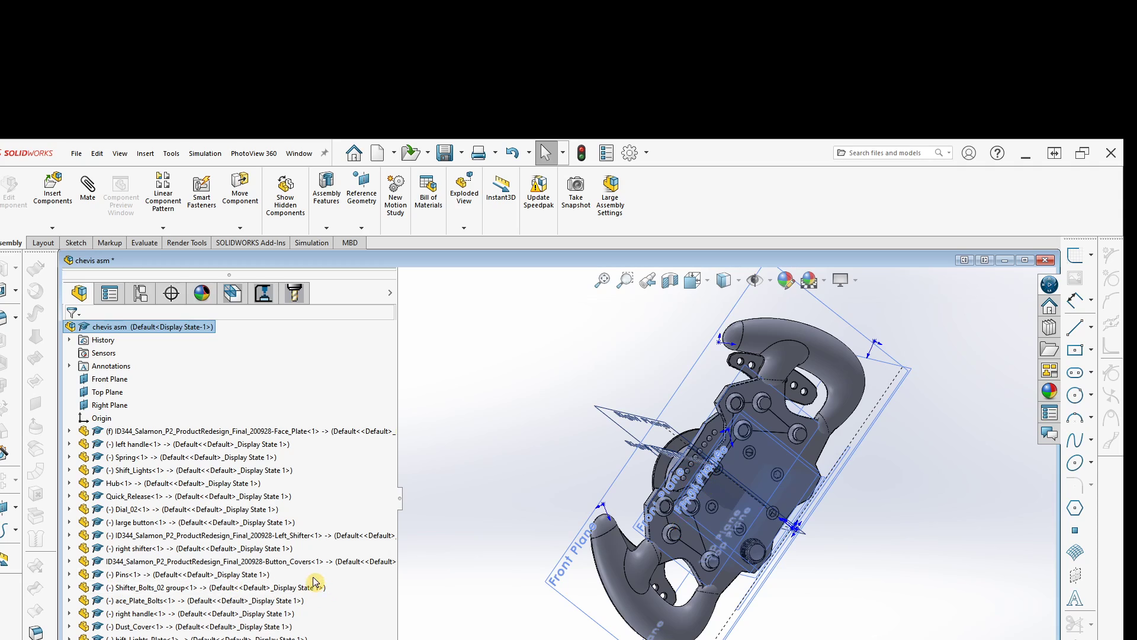
# Save the assembly on the Desktop as chevis asm revA, saving all modified components and keeping virtual components inside the assembly
pyautogui.click(77, 155)
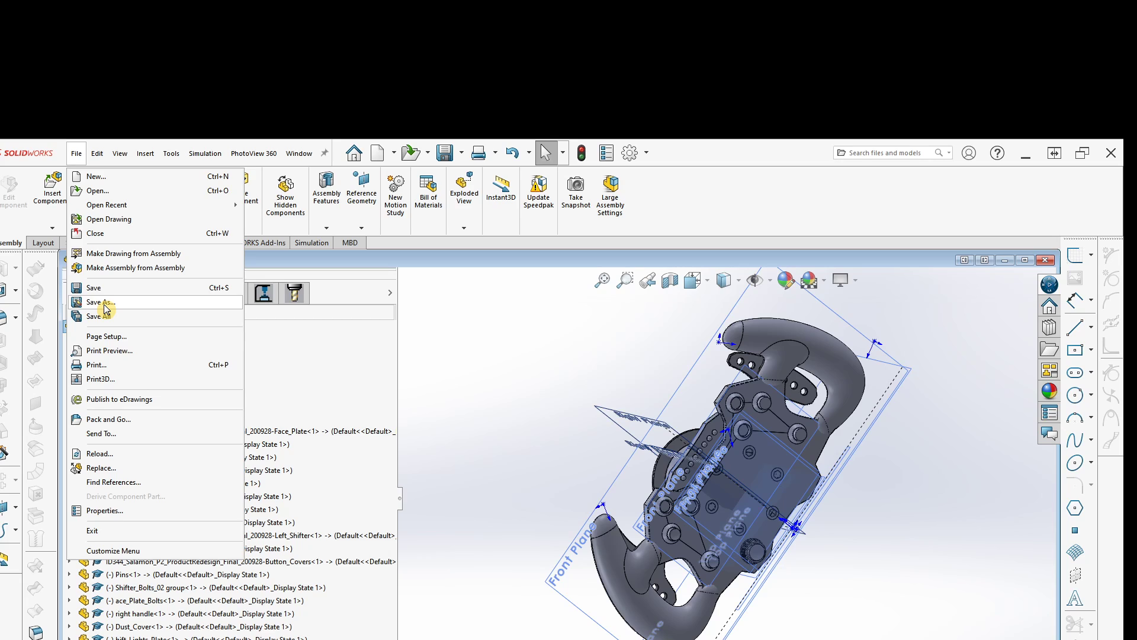
pyautogui.click(106, 302)
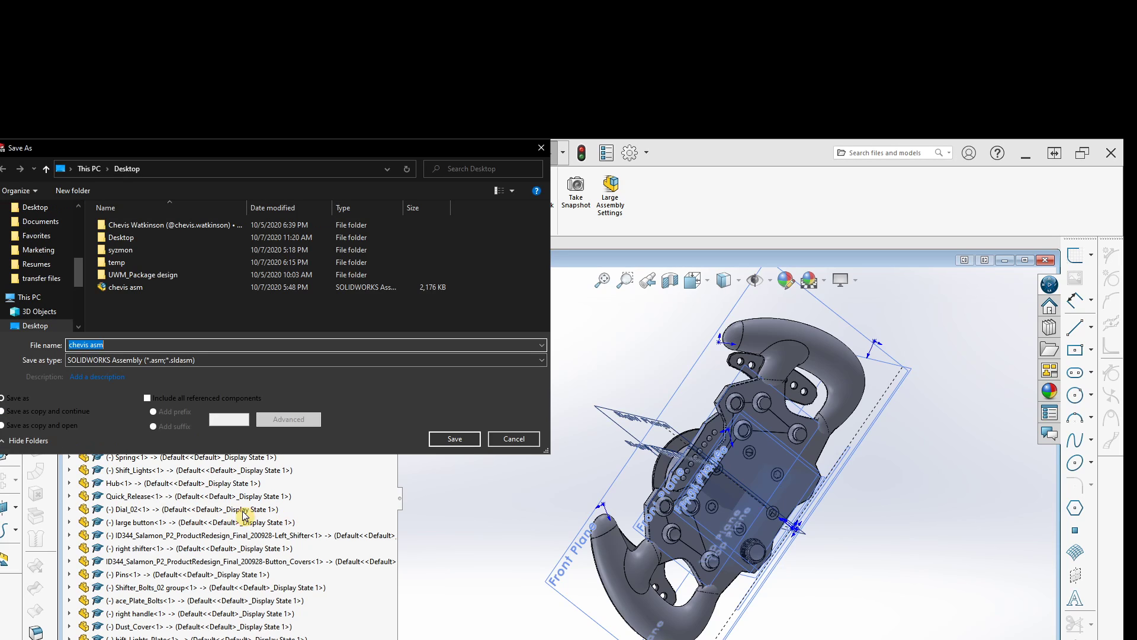
pyautogui.click(143, 340)
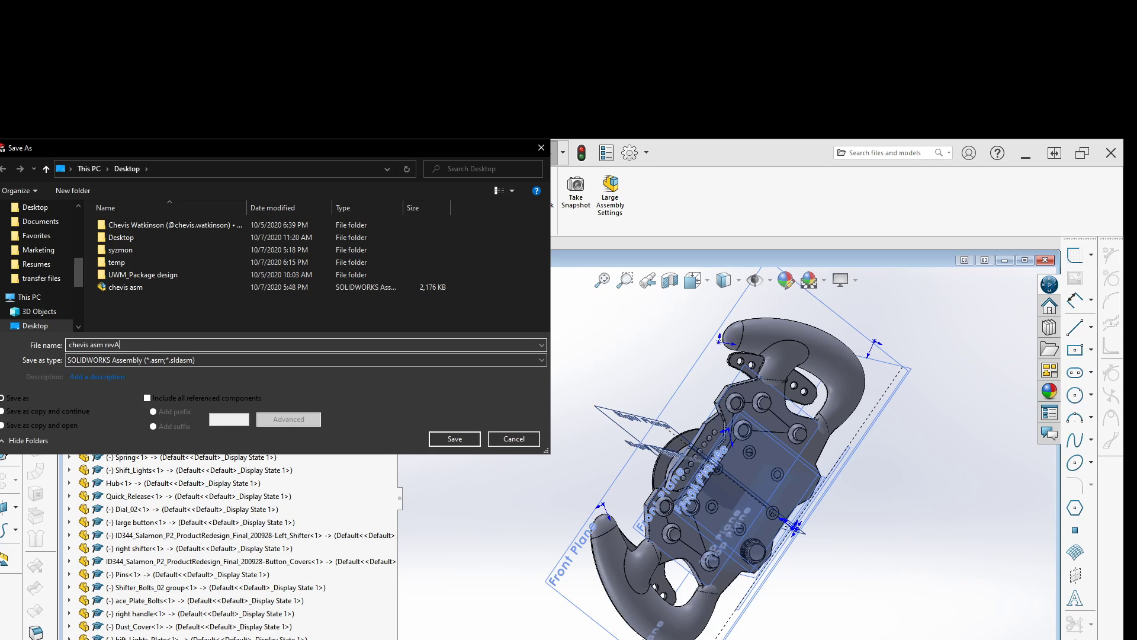
pyautogui.click(455, 438)
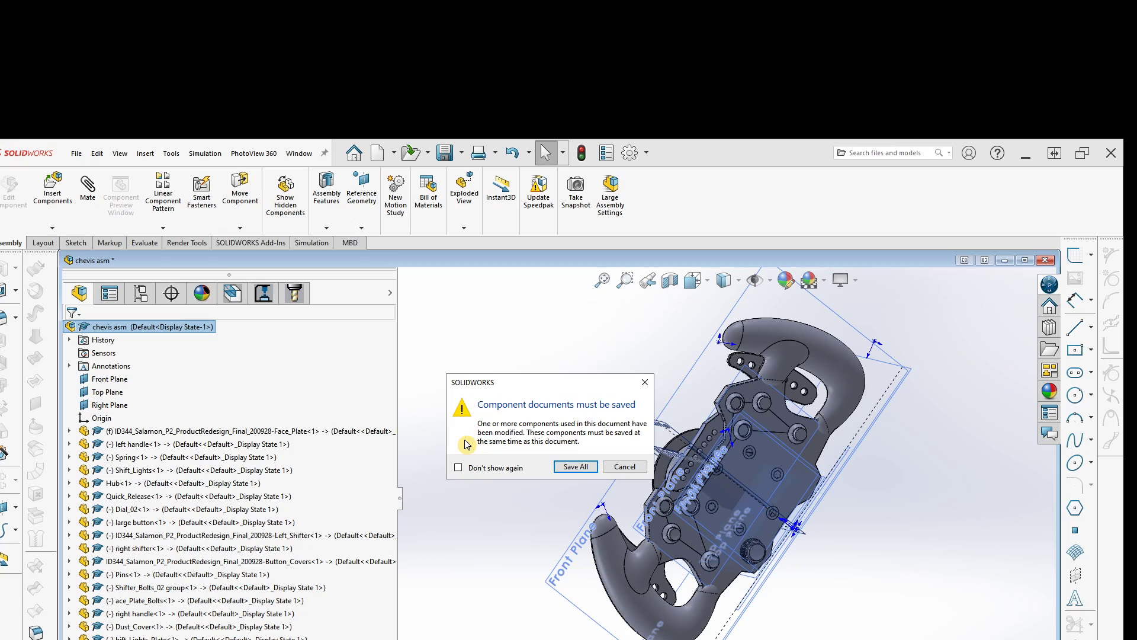
pyautogui.click(578, 467)
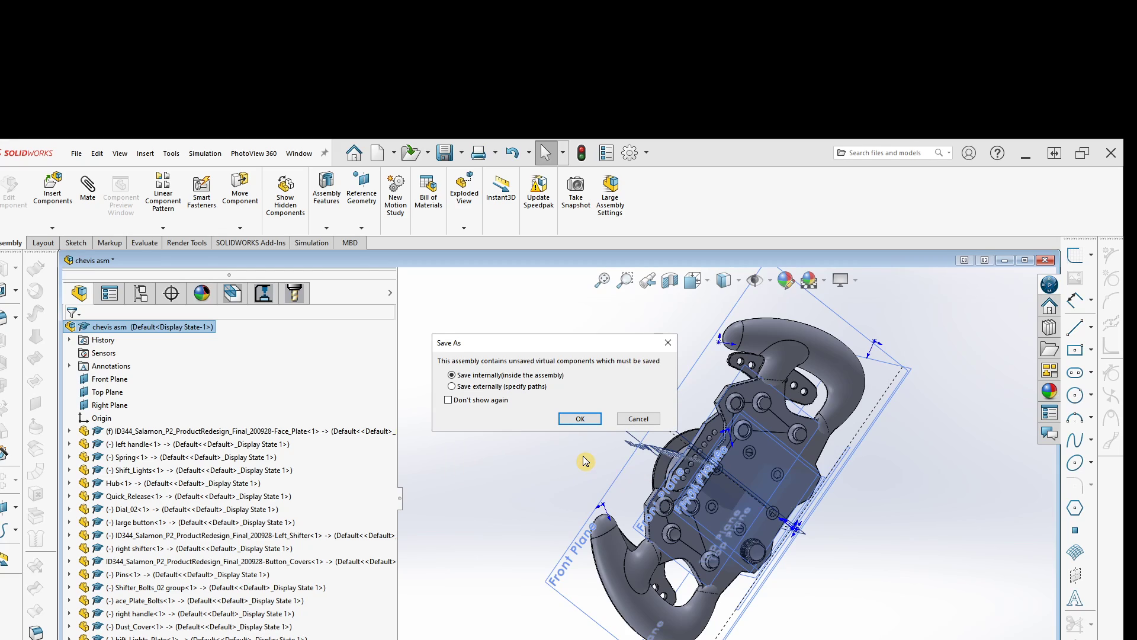
pyautogui.click(580, 417)
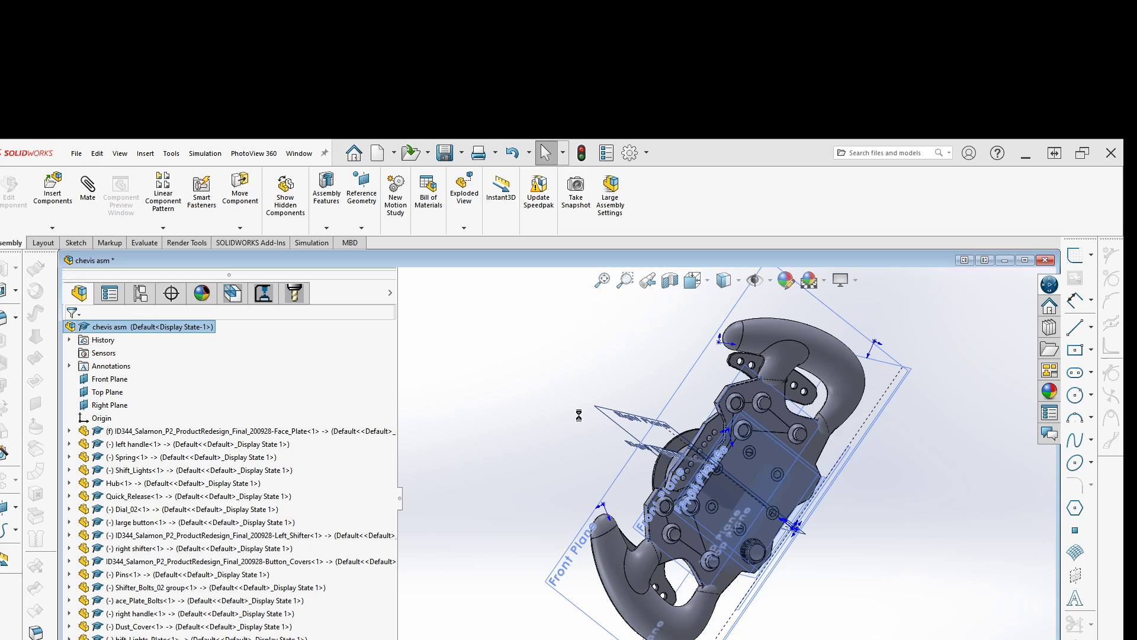
# Inspect the saved steering wheel assembly from the front and the side, including the hub and Quick_Release
pyautogui.moveTo(576, 427); pyautogui.dragTo(549, 418, button='middle')
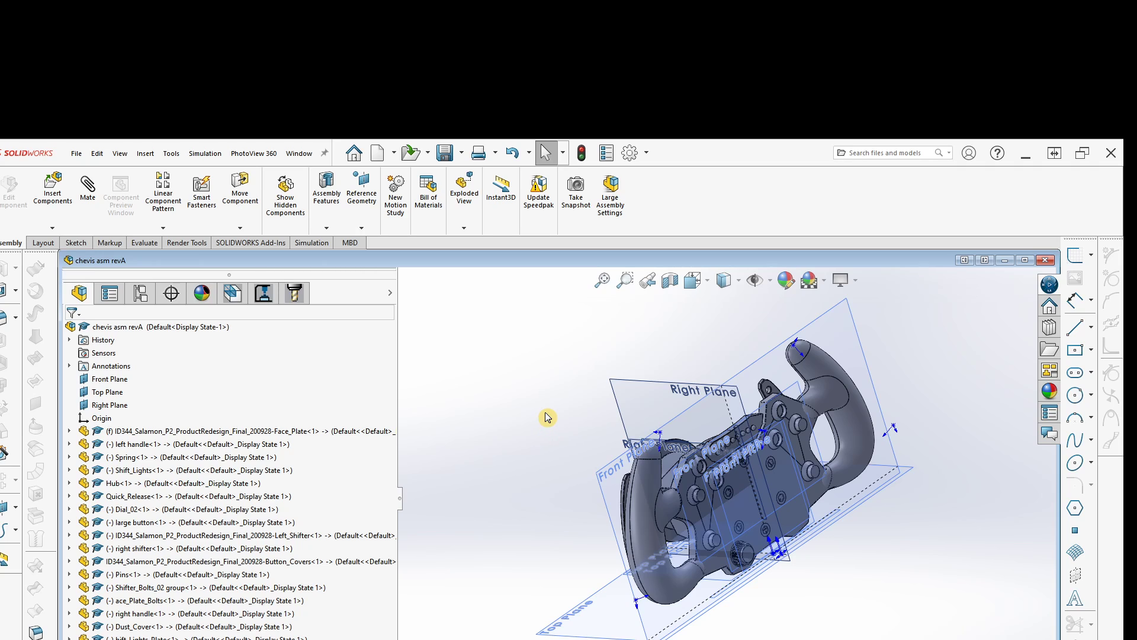
pyautogui.keyDown('ctrl'); pyautogui.moveTo(506, 415); pyautogui.dragTo(363, 421, button='middle'); pyautogui.keyUp('ctrl')
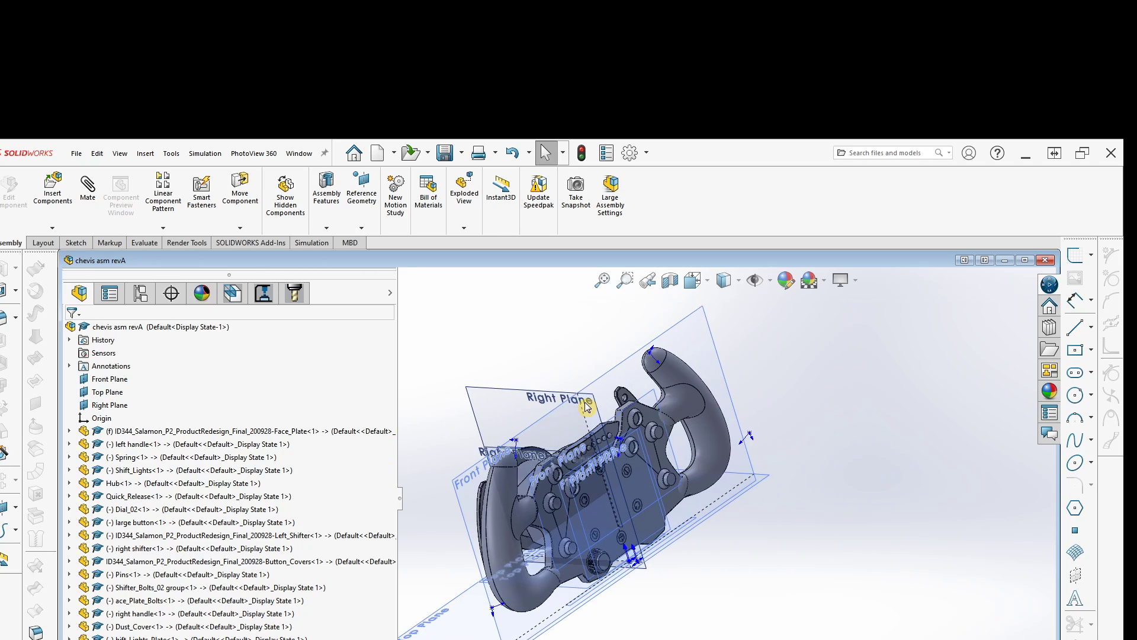
pyautogui.moveTo(586, 407); pyautogui.dragTo(674, 386, button='middle')
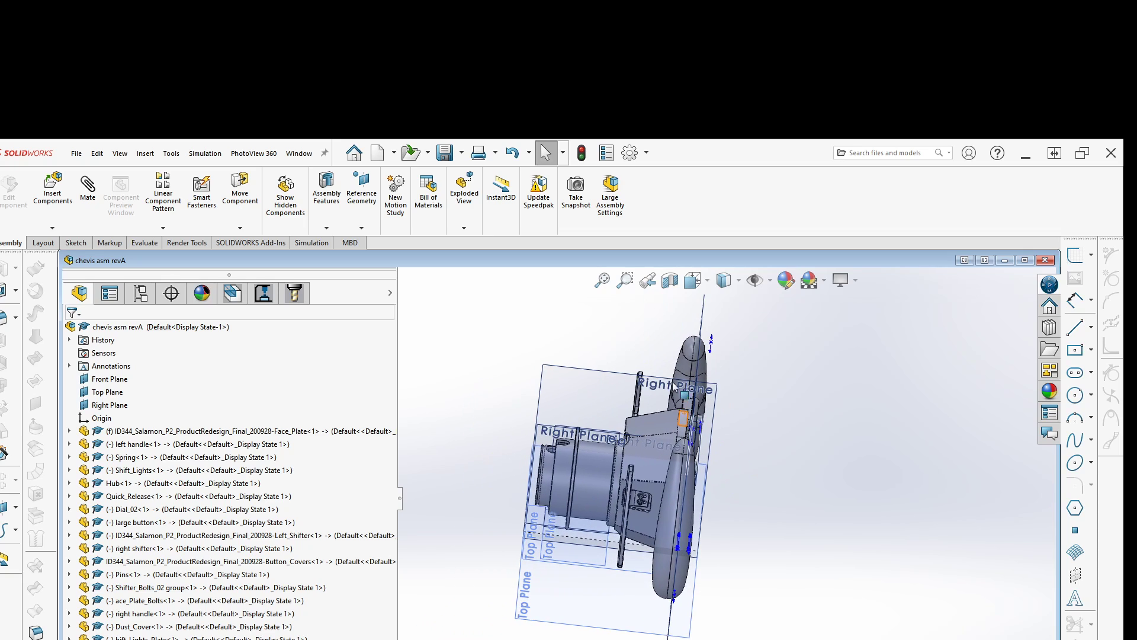
pyautogui.moveTo(644, 610)
pyautogui.mouseDown(button='middle')
pyautogui.moveTo(605, 630)
pyautogui.moveTo(667, 578)
pyautogui.moveTo(594, 616)
pyautogui.moveTo(630, 615)
pyautogui.mouseUp(button='middle')
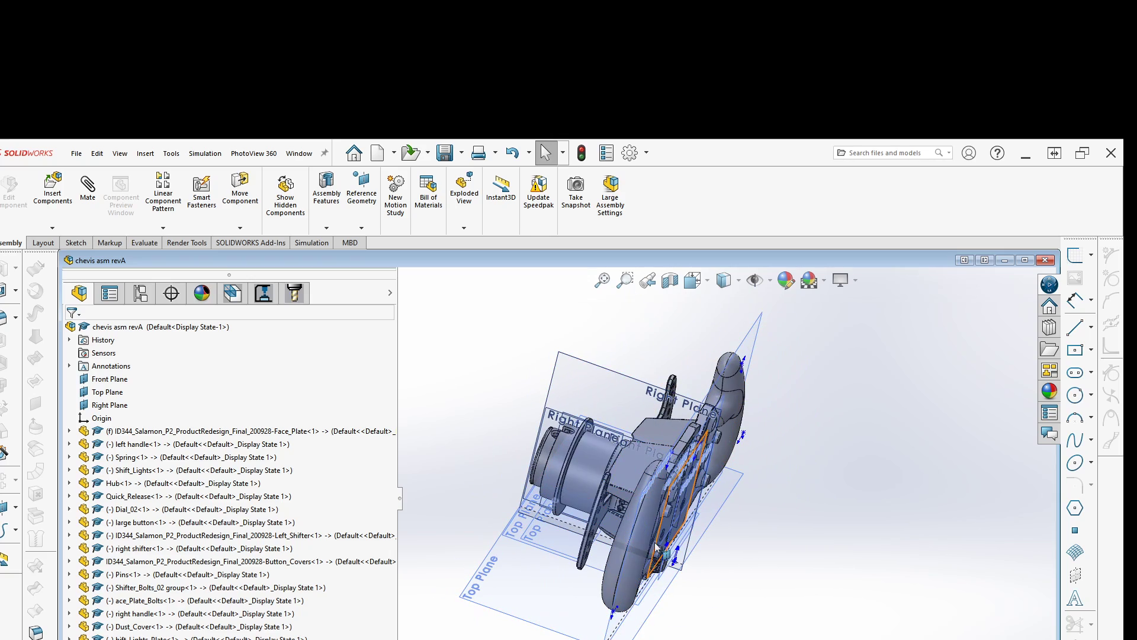
pyautogui.moveTo(655, 542); pyautogui.dragTo(670, 626, button='middle')
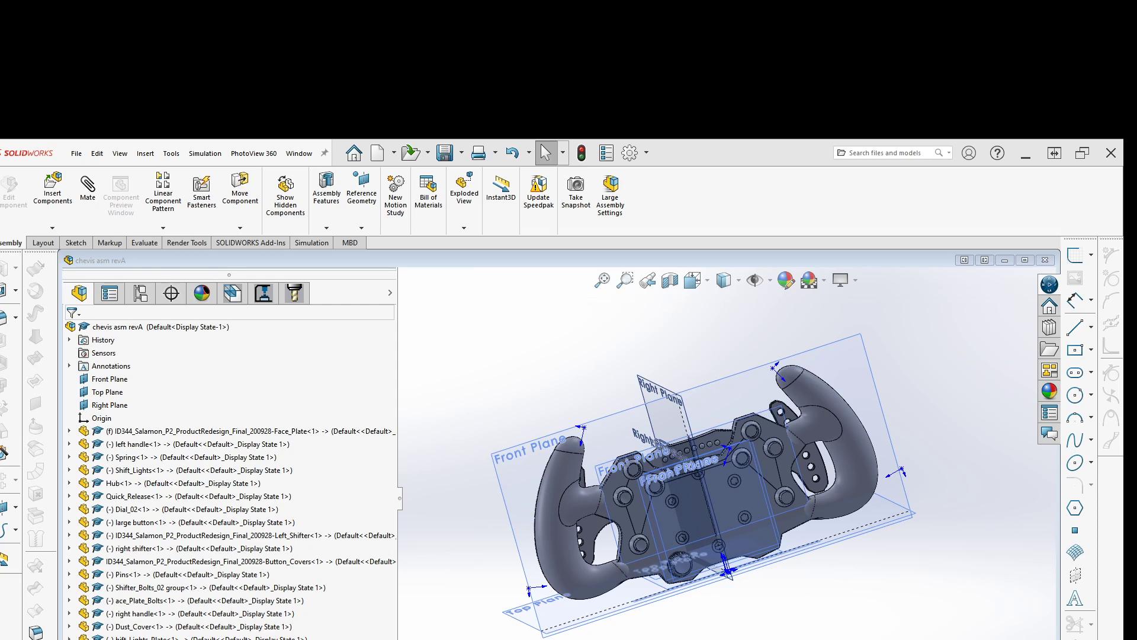
# Switch to KeyShot and view the steering wheel handle in the handle draft scene
pyautogui.moveTo(560, 639); pyautogui.dragTo(622, 142)
pyautogui.click(613, 393)
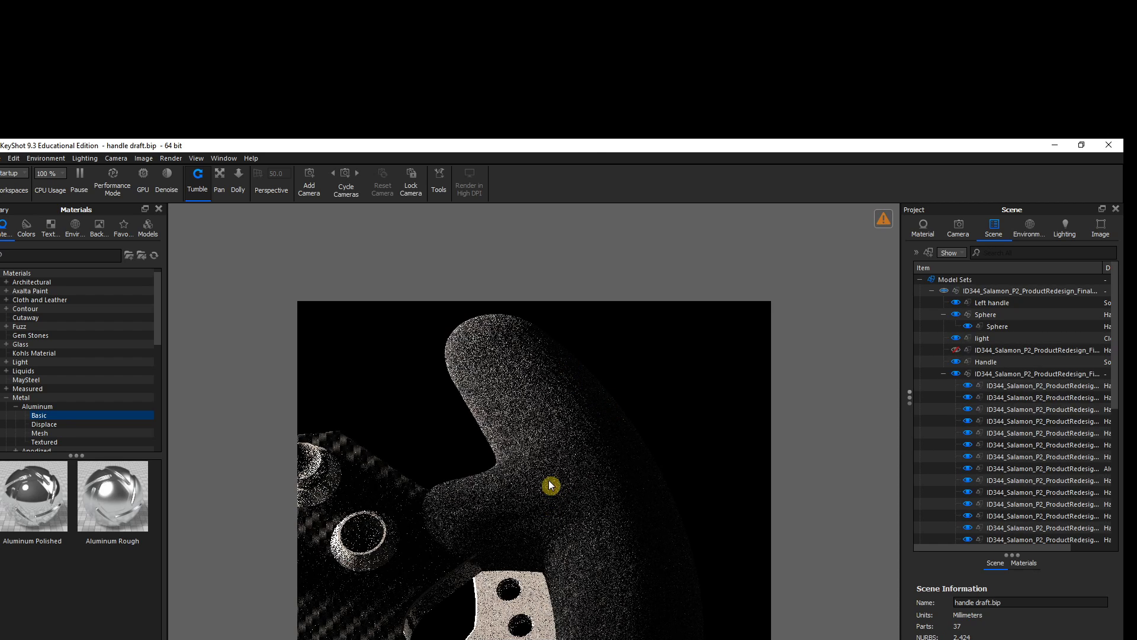
pyautogui.moveTo(549, 482); pyautogui.dragTo(620, 493)
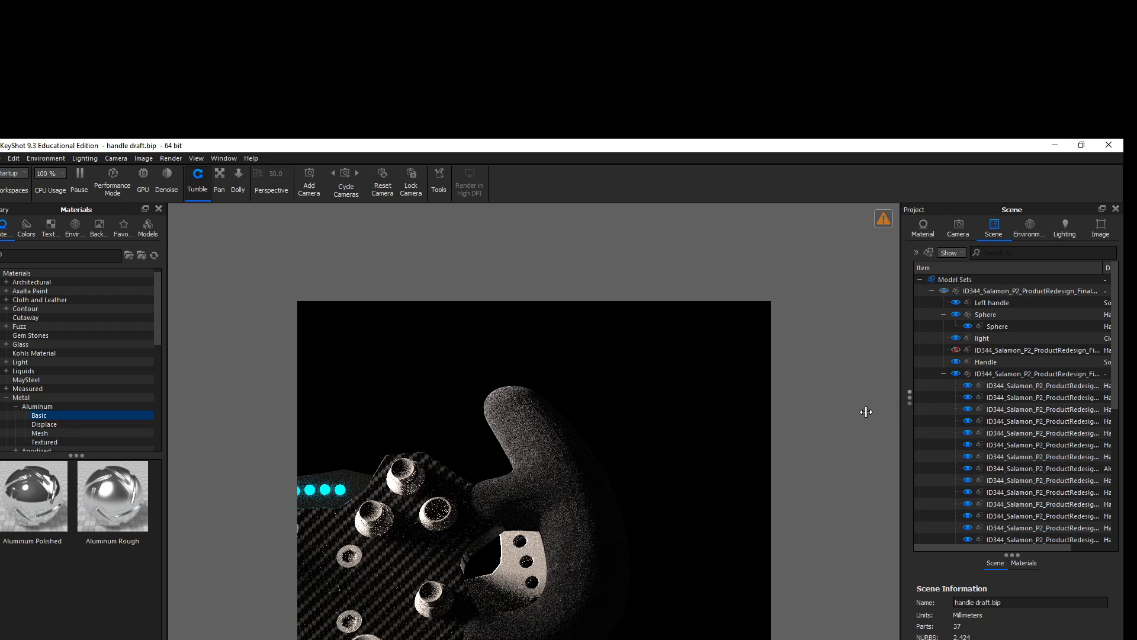
# Examine the part names and assigned materials in the handle draft scene tree
pyautogui.scroll(-3, 1092, 475)
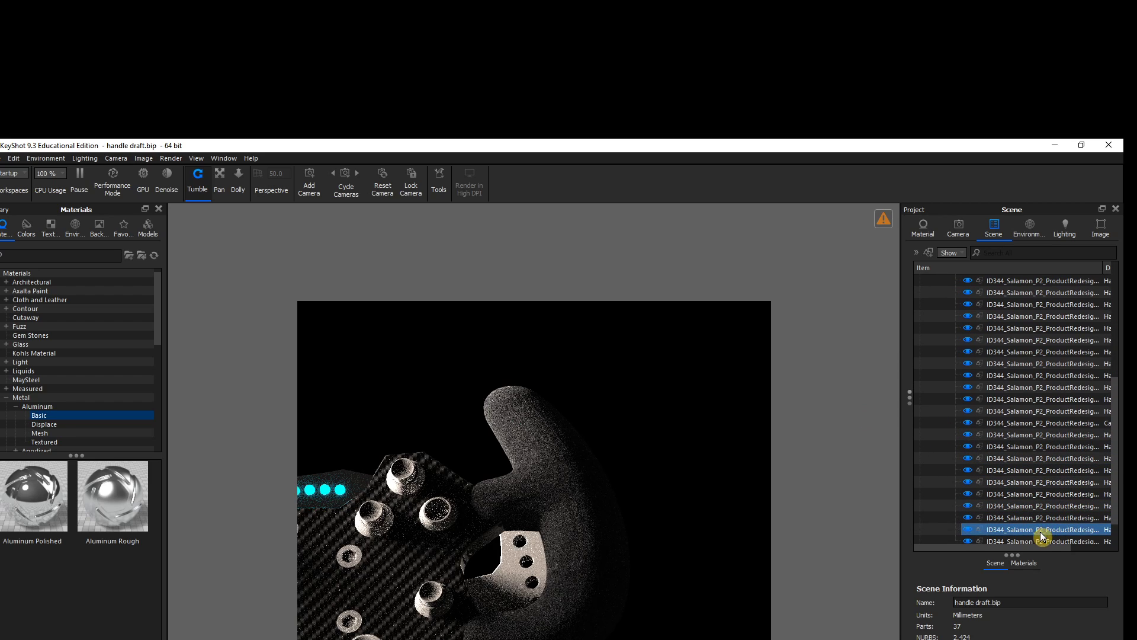
pyautogui.moveTo(1044, 545); pyautogui.dragTo(1108, 545)
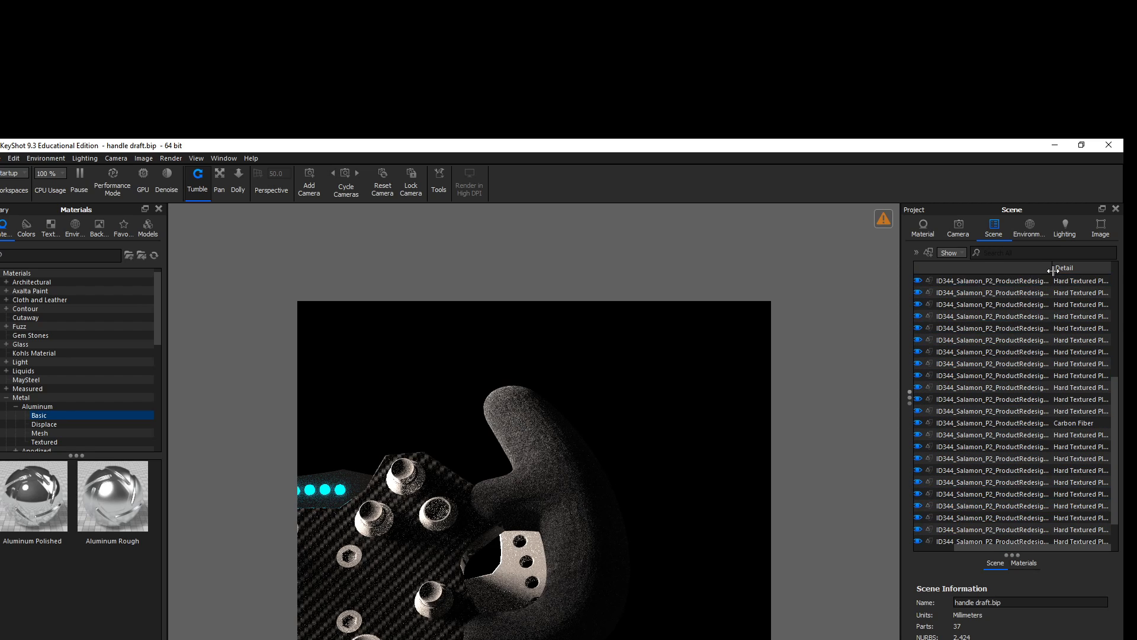
pyautogui.moveTo(1054, 272); pyautogui.dragTo(1123, 280)
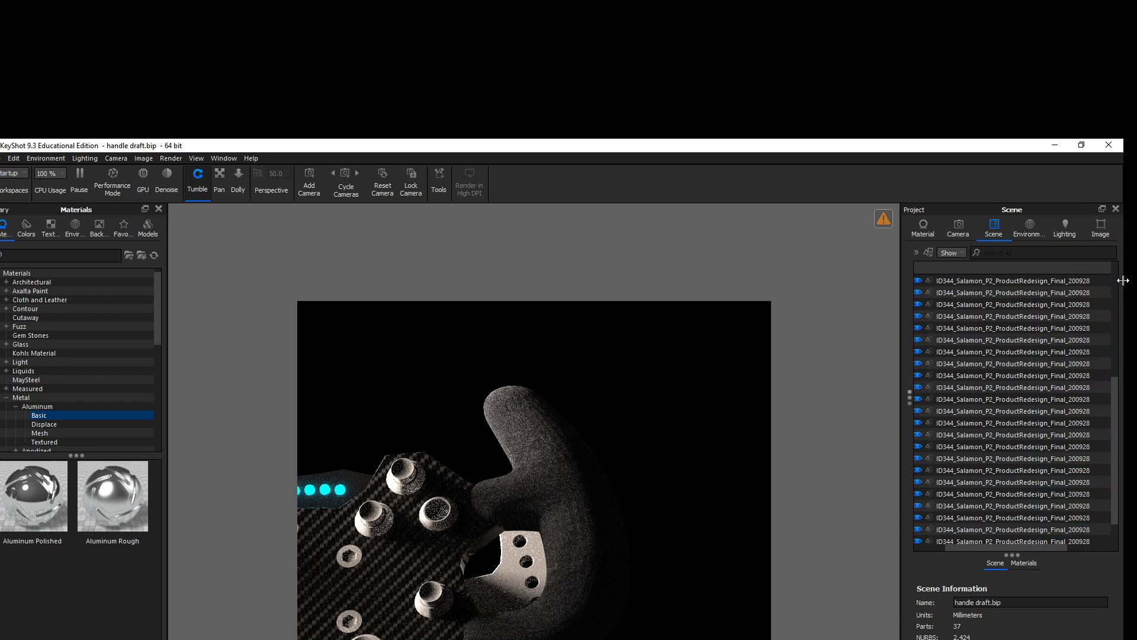
pyautogui.moveTo(1124, 280); pyautogui.dragTo(1103, 291)
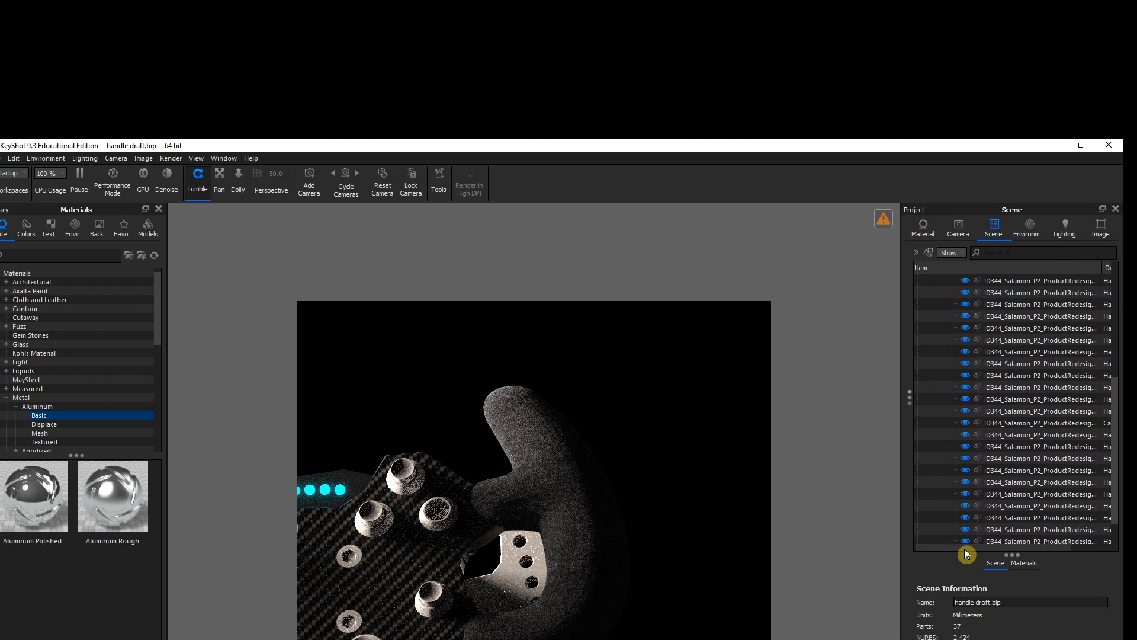
pyautogui.moveTo(966, 548); pyautogui.dragTo(917, 556)
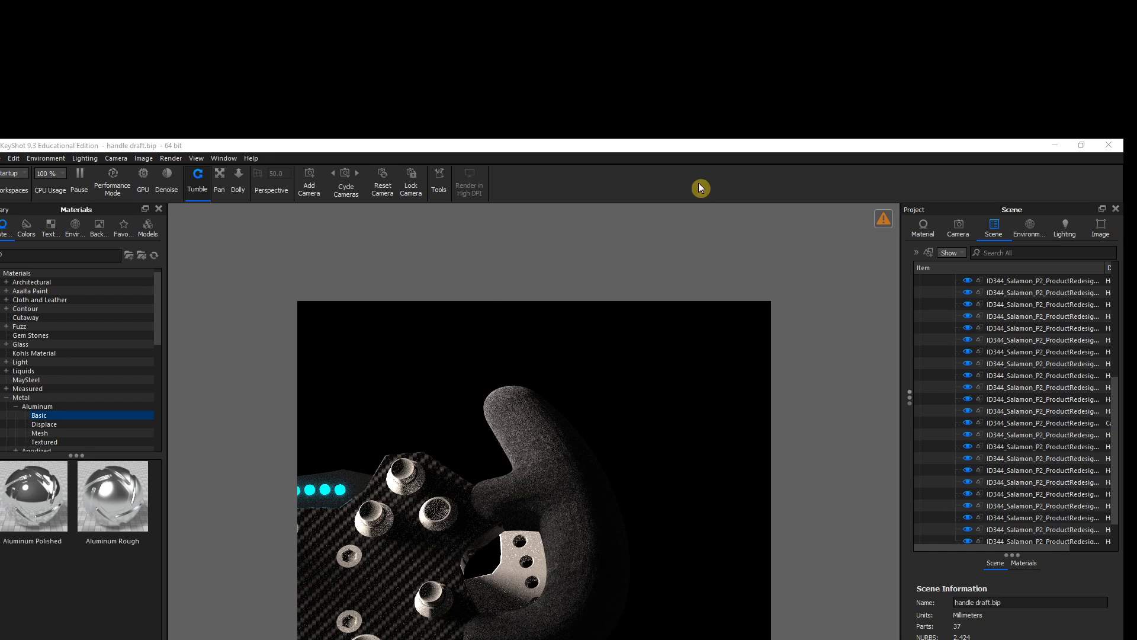
# Review the scene's environment and lighting settings and return to the SOLIDWORKS assembly
pyautogui.click(703, 147)
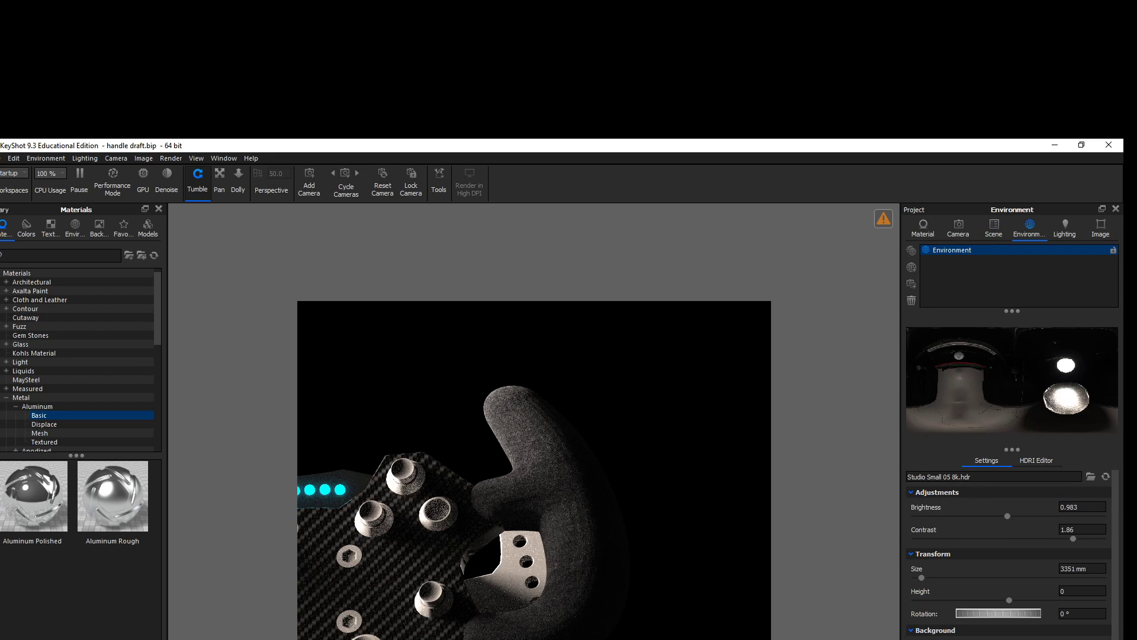
pyautogui.click(1065, 228)
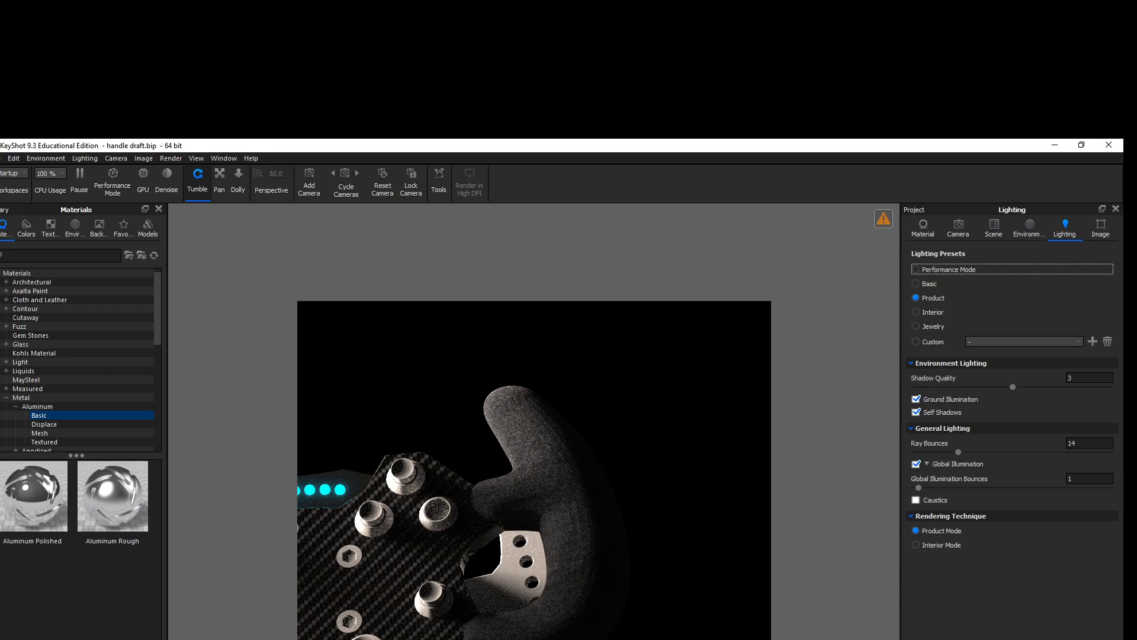
pyautogui.click(1055, 144)
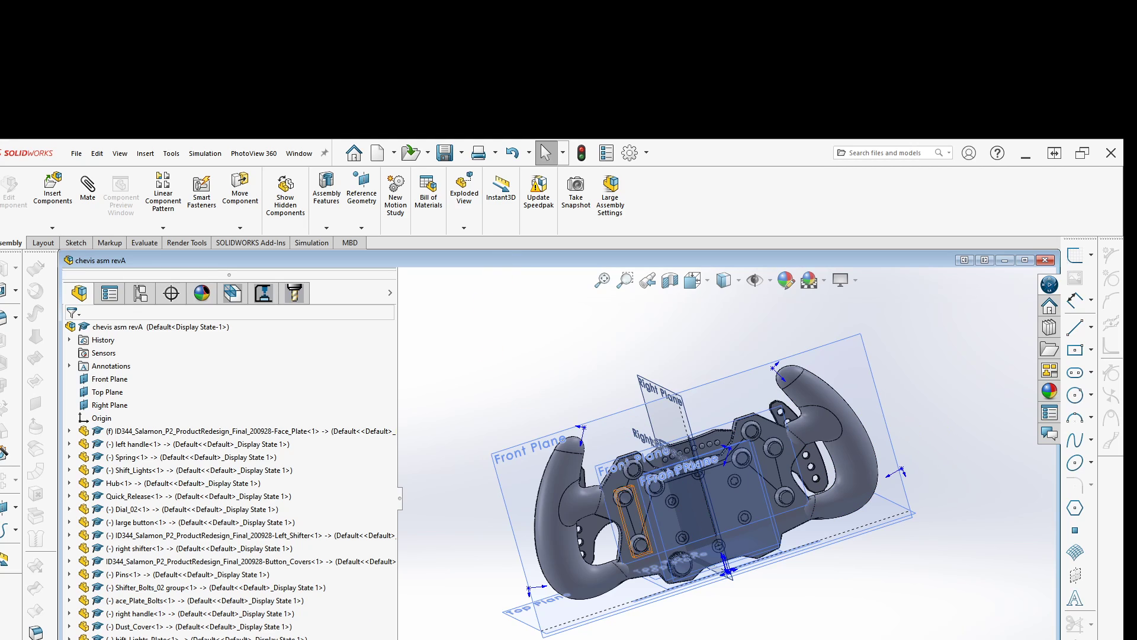
# Check the render tools and verify that the KeyShot 9 Plugin is enabled among the SOLIDWORKS add-ins
pyautogui.click(204, 245)
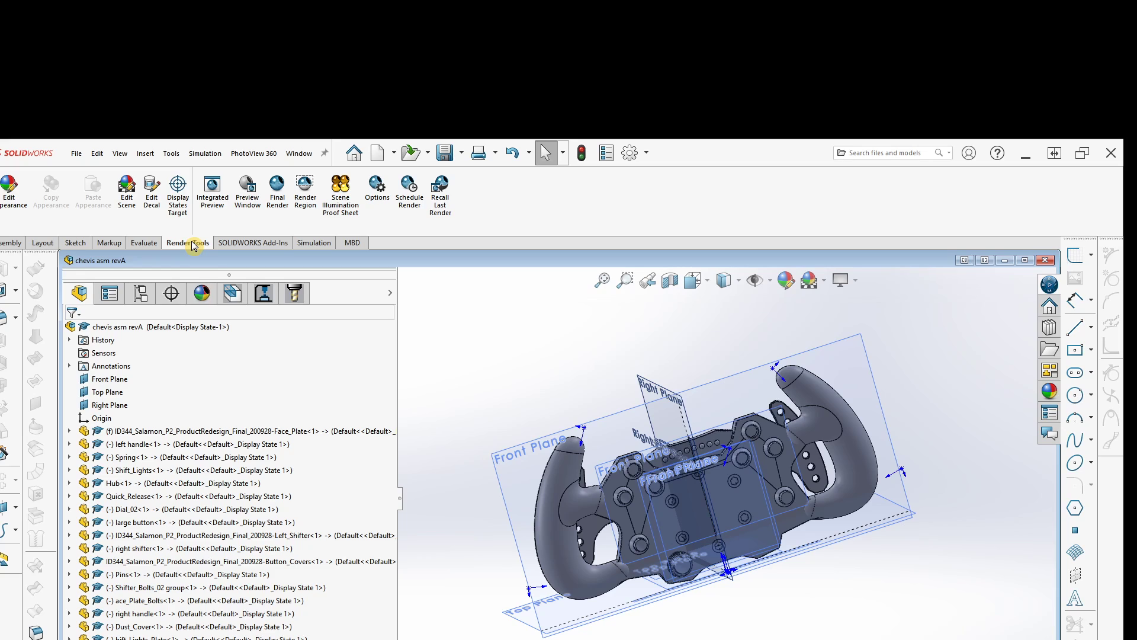
pyautogui.click(648, 153)
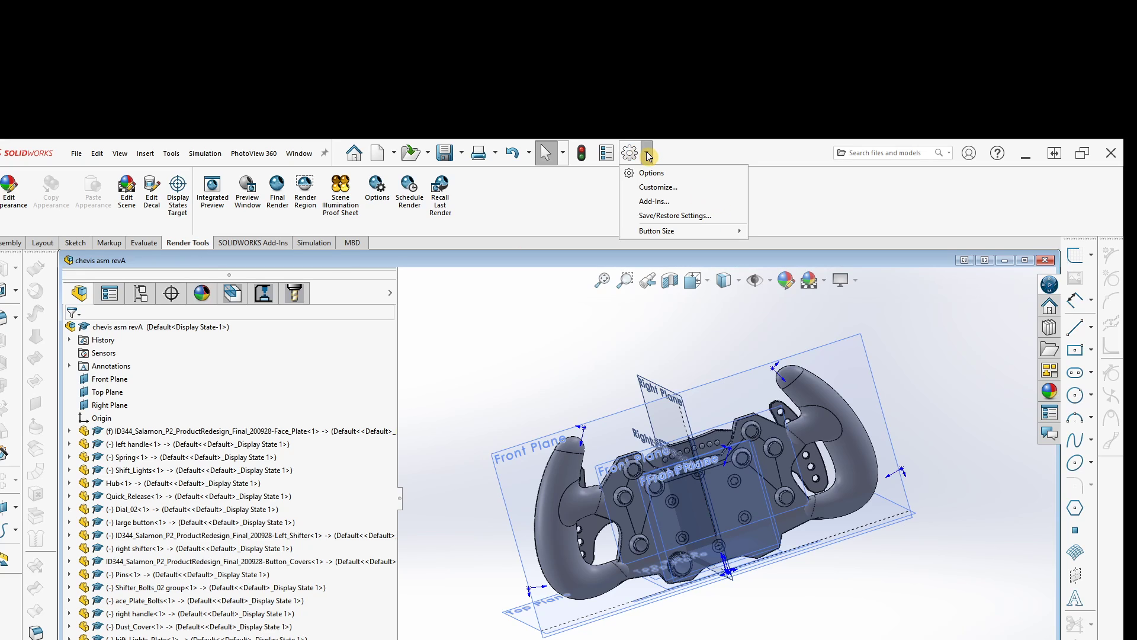
pyautogui.click(655, 201)
pyautogui.scroll(-4, 379, 446)
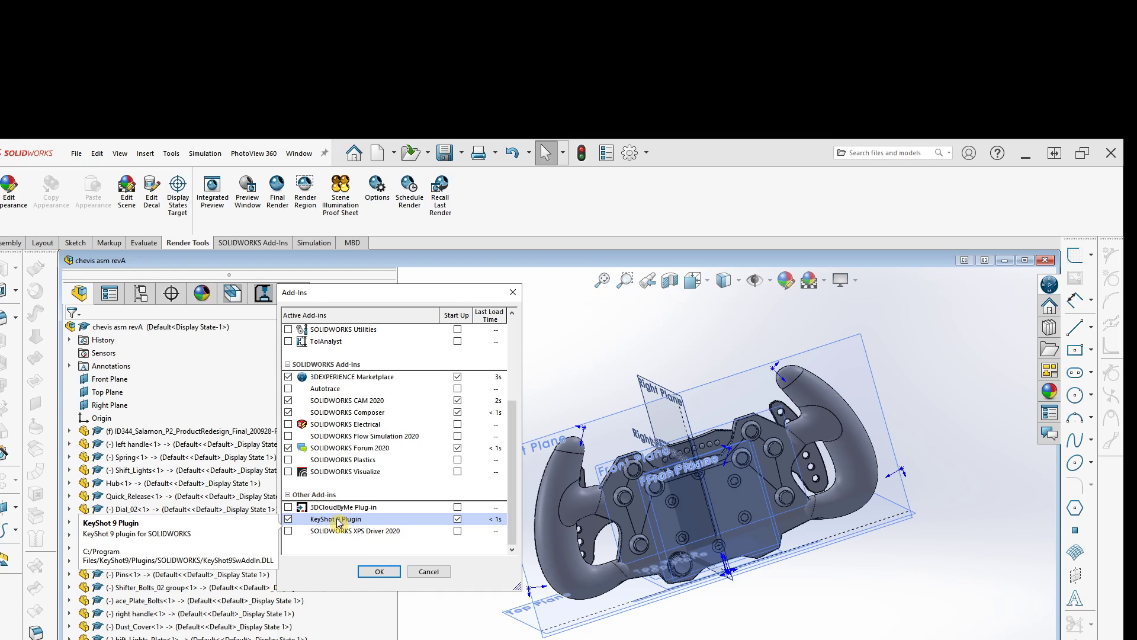
pyautogui.click(376, 572)
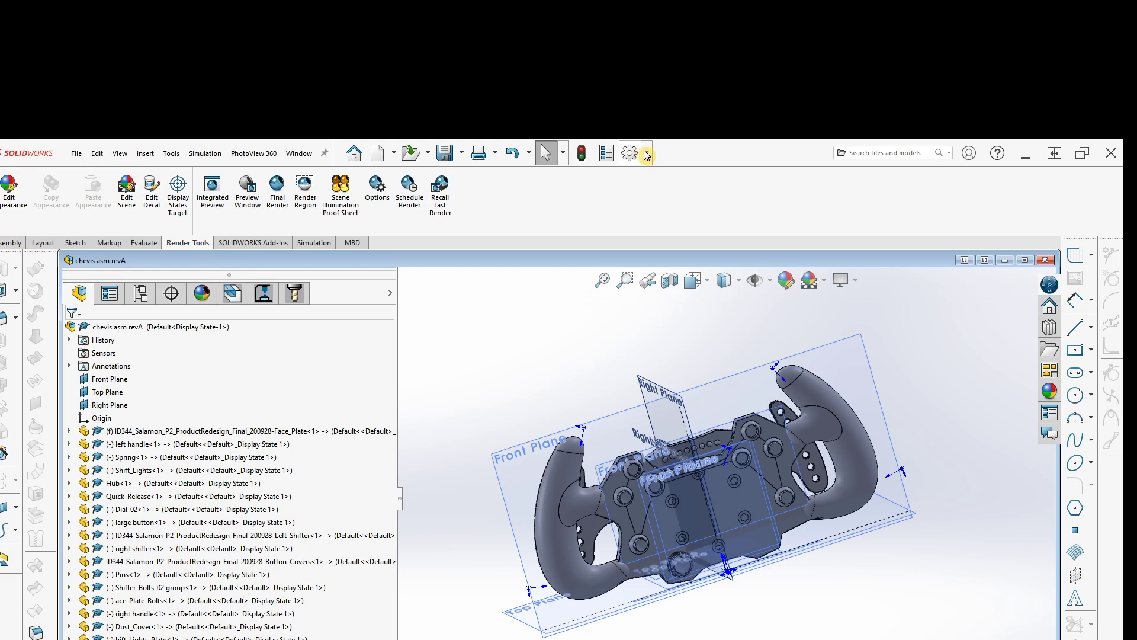
# Switch to KeyShot, close the handle draft scene, and dismiss the welcome window of a fresh untitled session
pyautogui.click(265, 154)
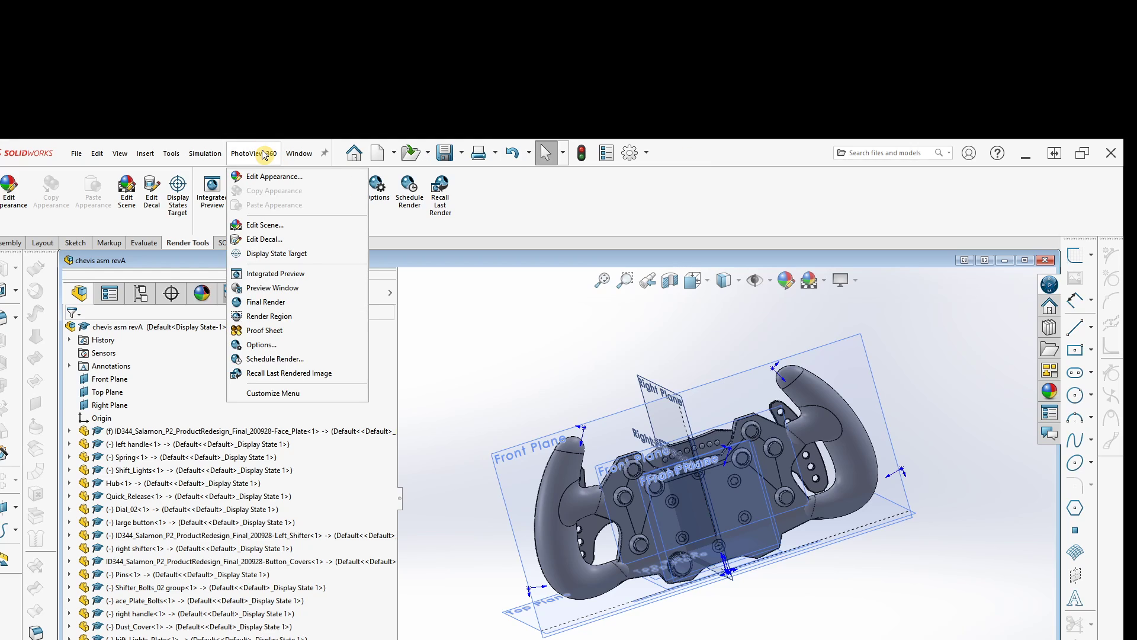
pyautogui.click(709, 239)
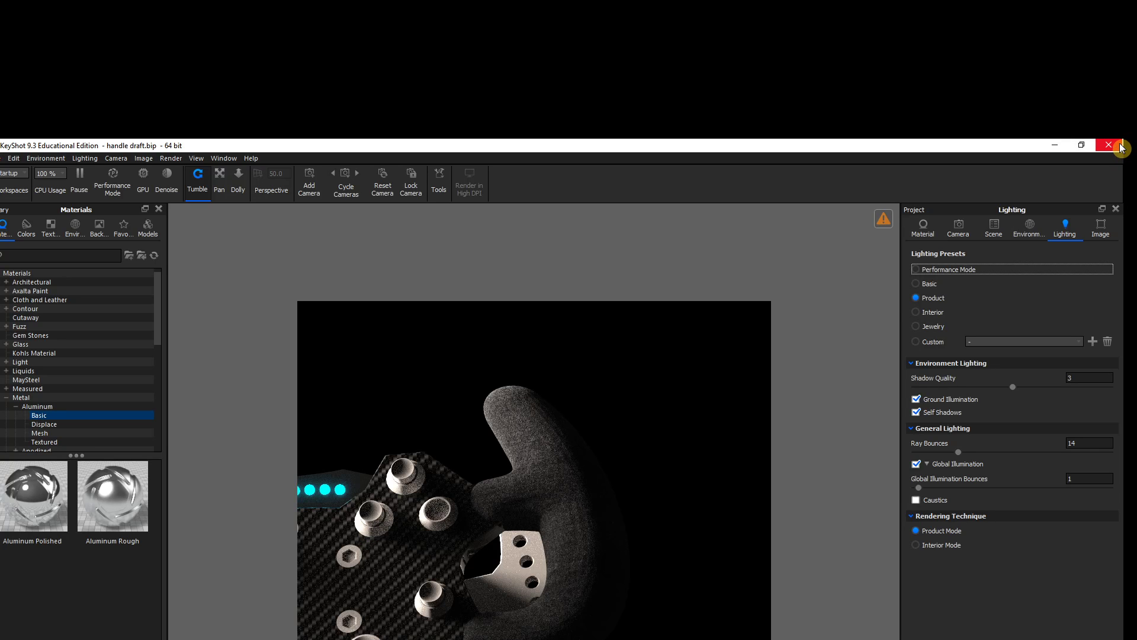
pyautogui.click(1121, 148)
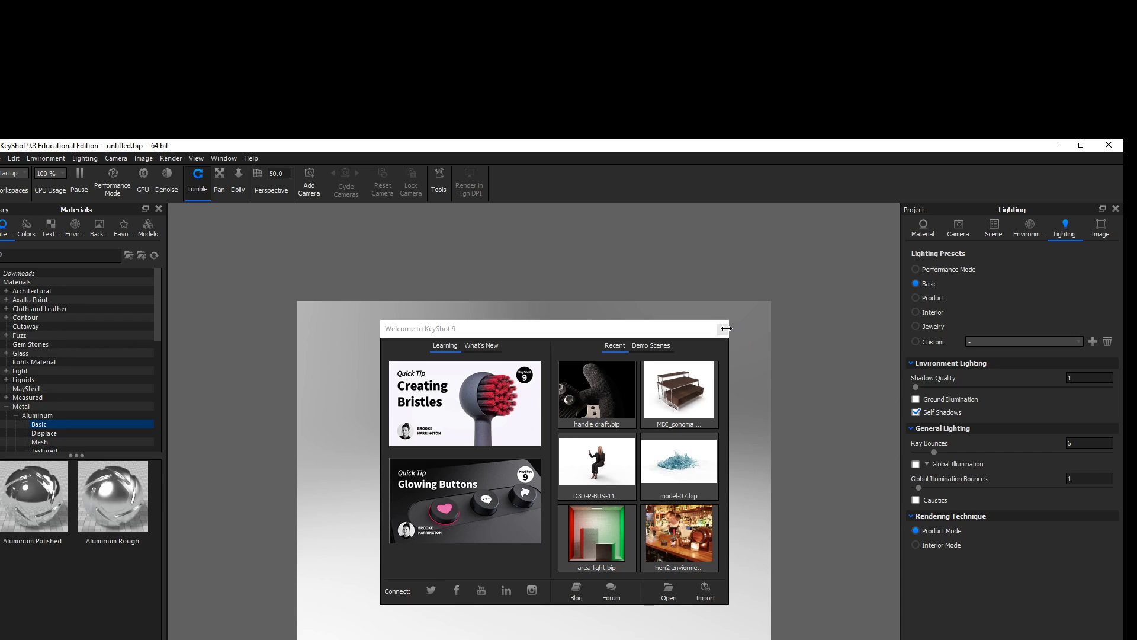
pyautogui.click(723, 329)
# Import the chevis asm revA assembly from the Desktop into the empty scene with geometry centered, snapped to ground and Y up
pyautogui.click(1, 158)
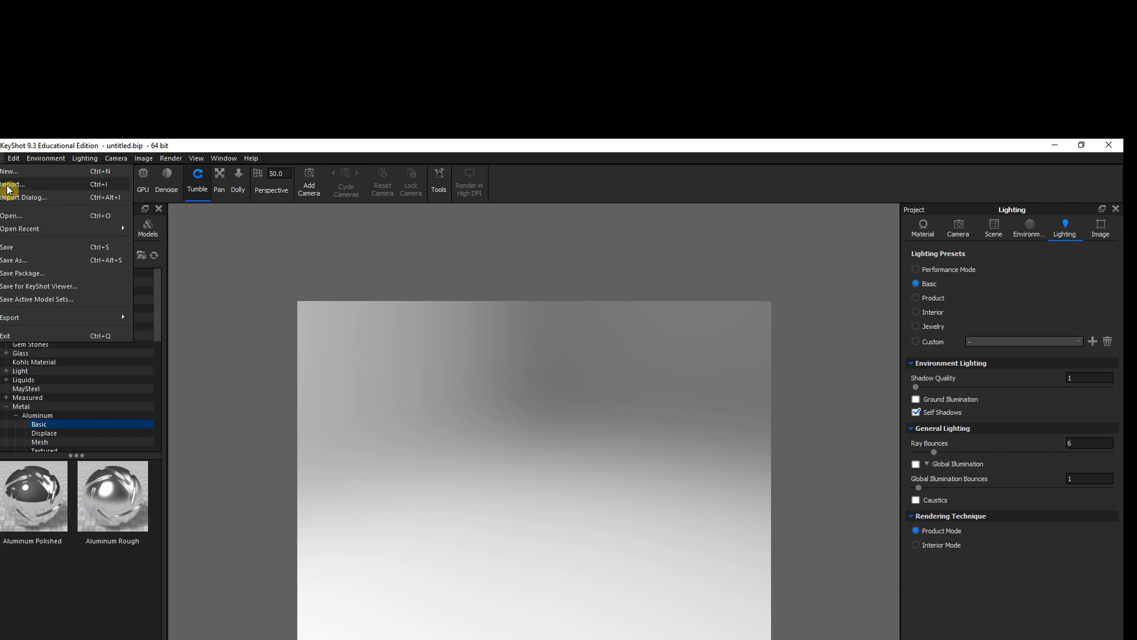
pyautogui.click(11, 216)
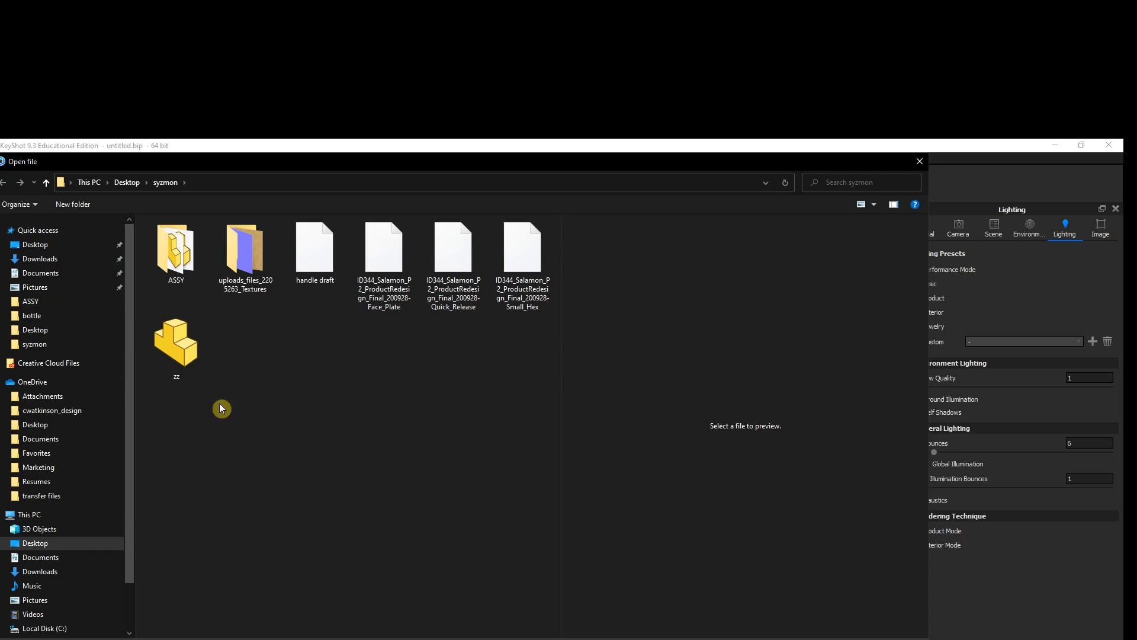
pyautogui.click(121, 183)
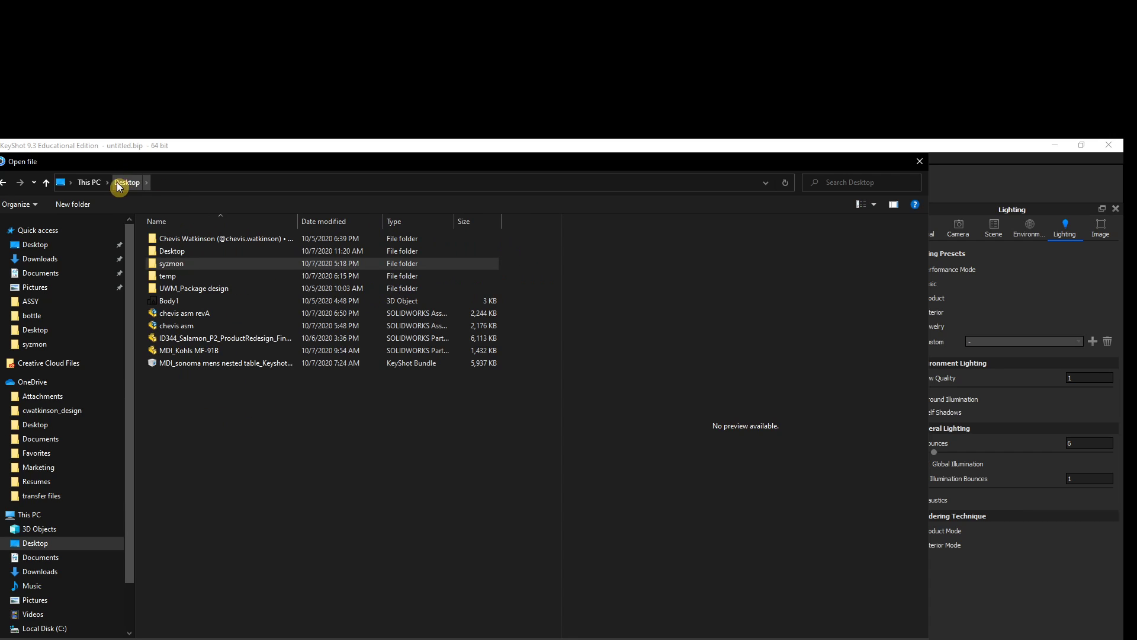
pyautogui.click(181, 314)
pyautogui.press('Return')
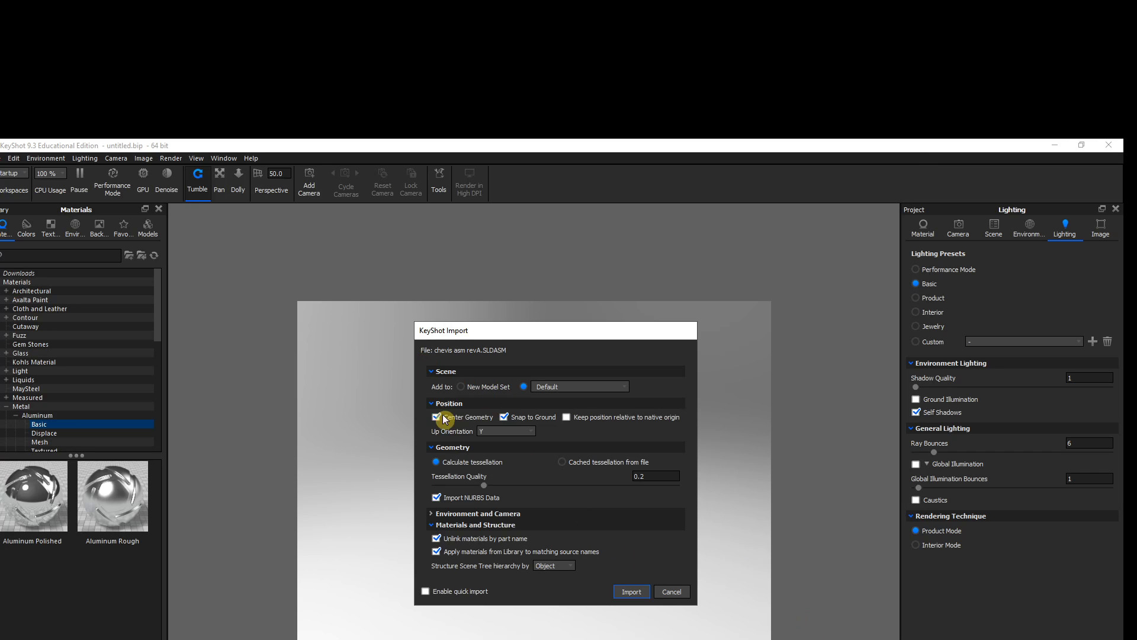
pyautogui.click(634, 593)
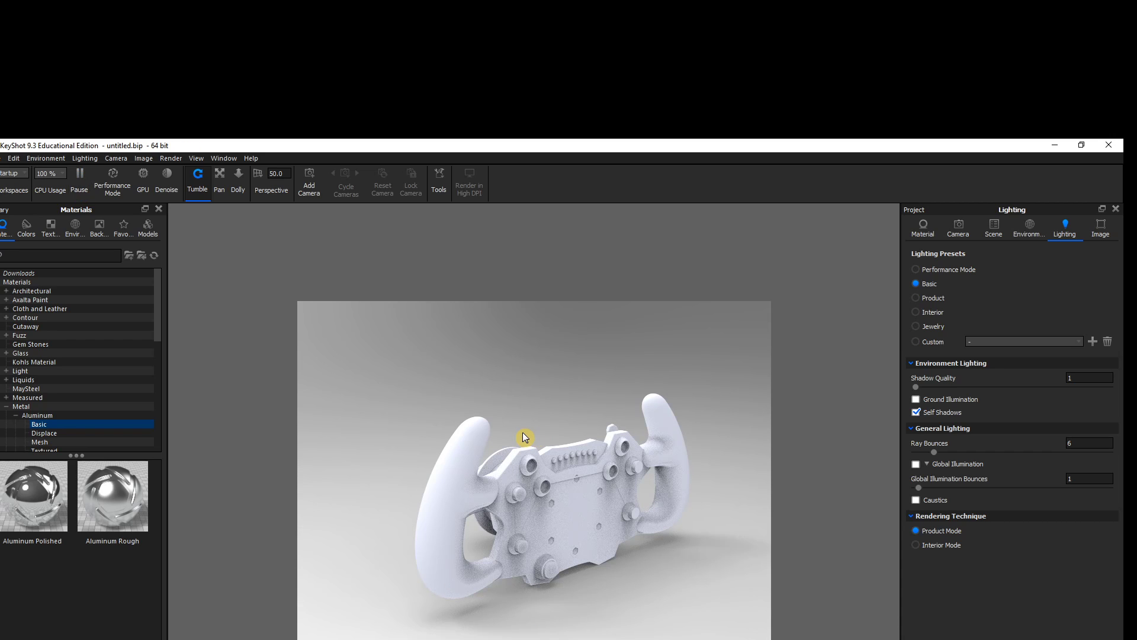
# Expand chevis asm revA in the scene tree and inspect its parts, including the right shifter and right handle
pyautogui.click(994, 227)
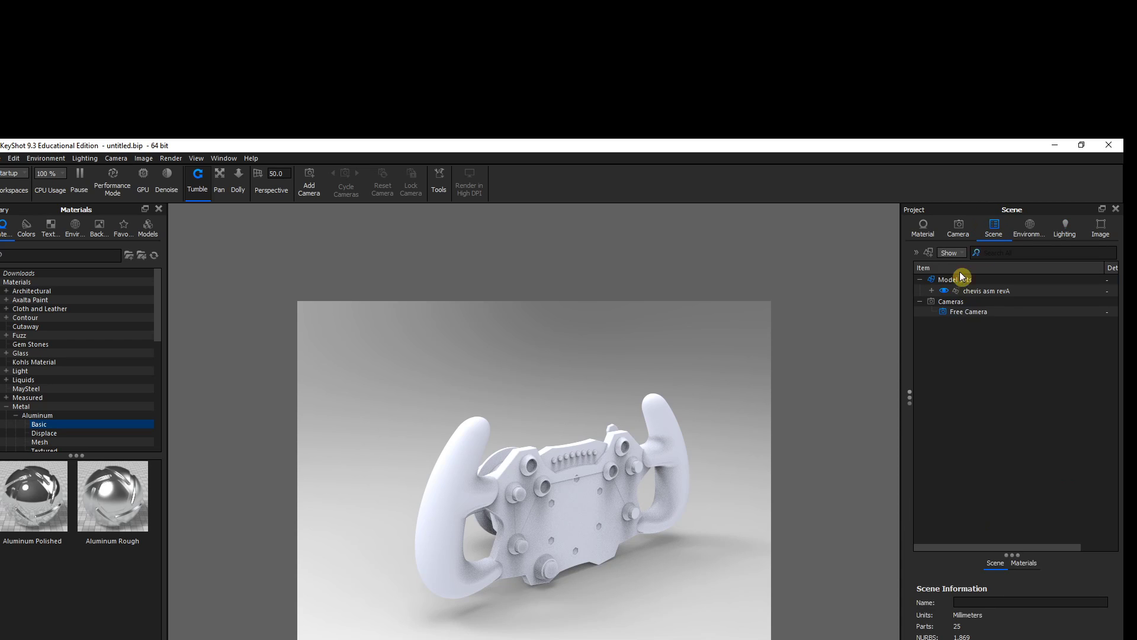
pyautogui.click(932, 291)
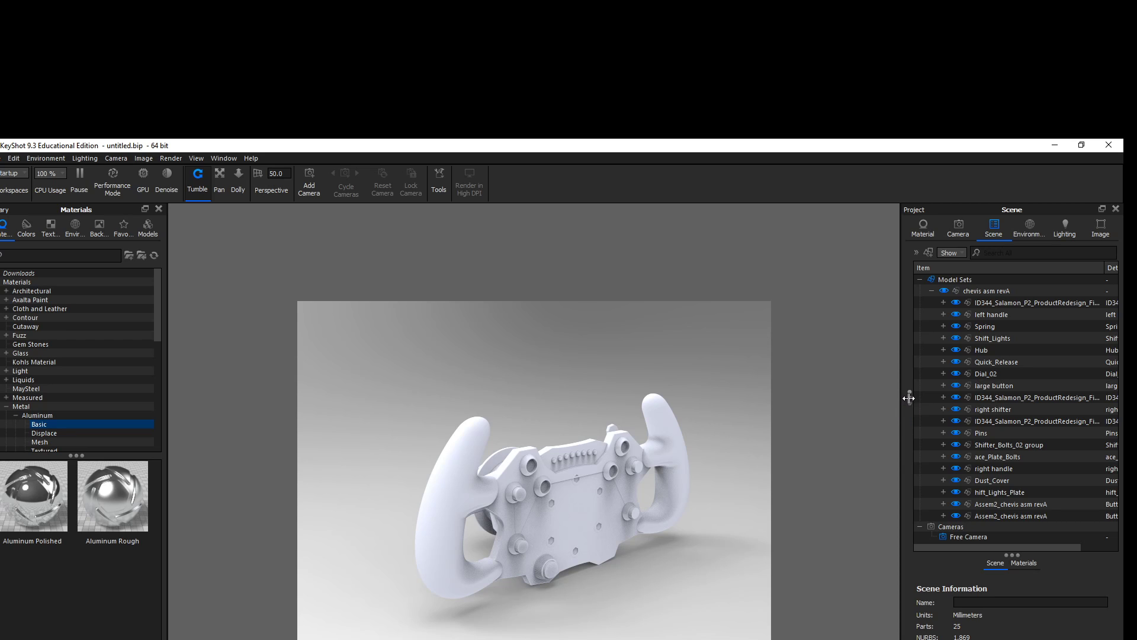
pyautogui.click(1003, 459)
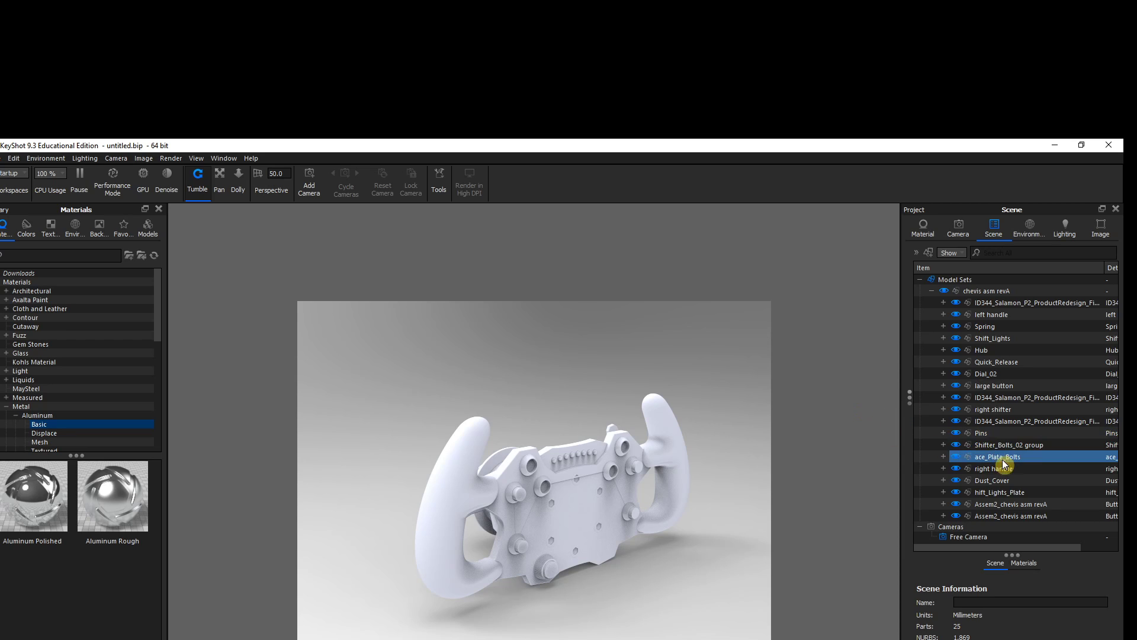
pyautogui.click(999, 373)
pyautogui.click(991, 434)
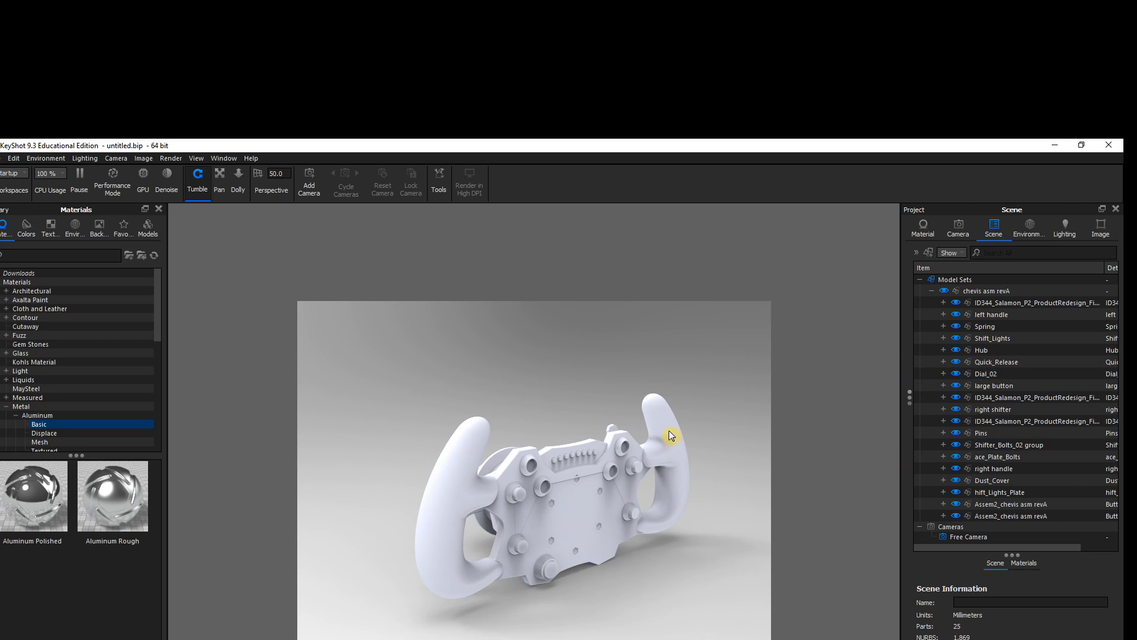
pyautogui.click(985, 413)
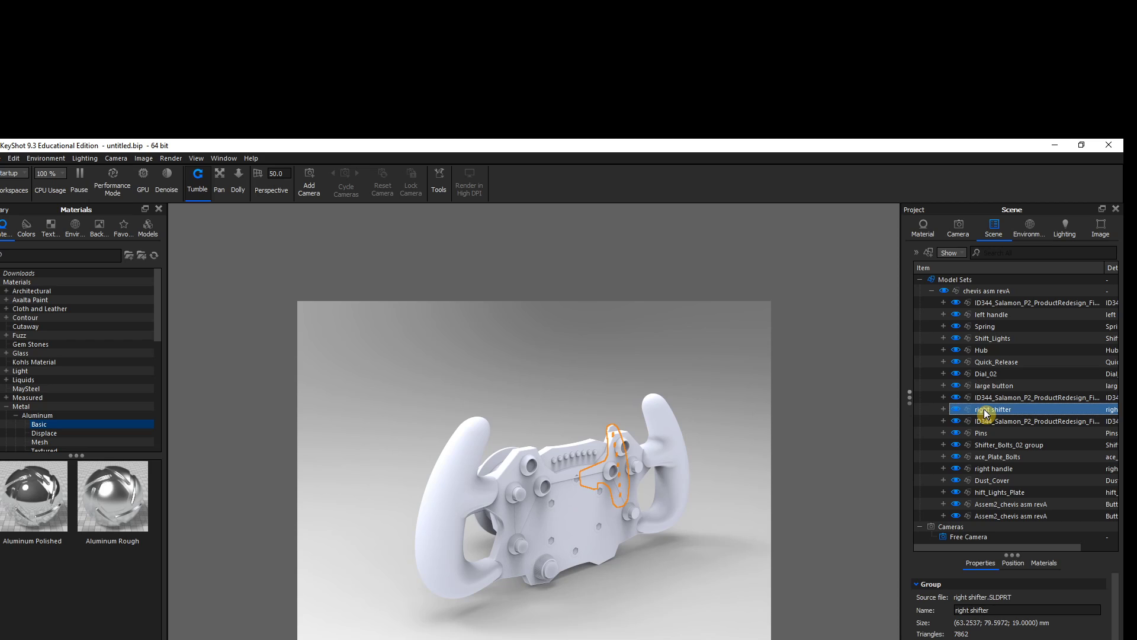
pyautogui.click(668, 444)
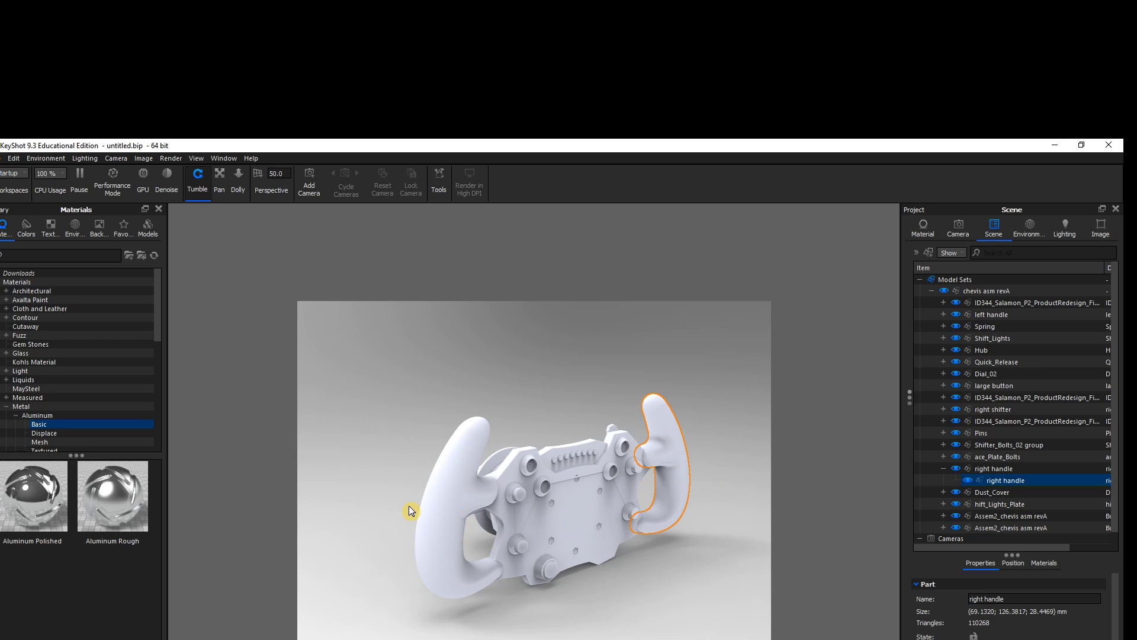
# Switch to SOLIDWORKS and try to Pack and Go the chevis asm revA assembly
pyautogui.click(1055, 144)
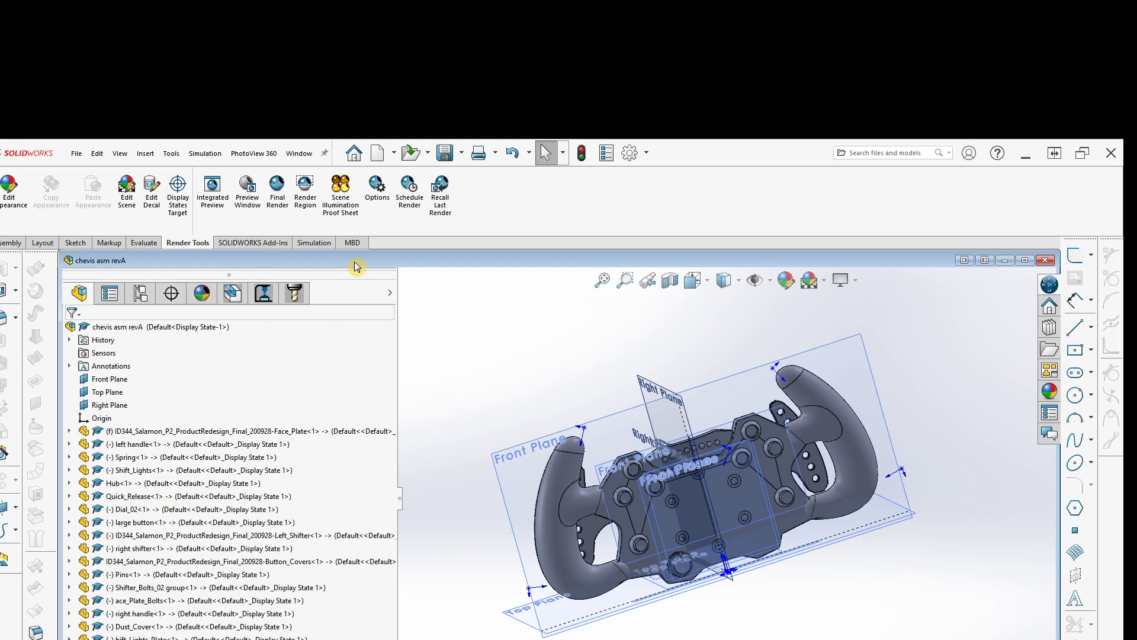
pyautogui.moveTo(356, 266)
pyautogui.mouseDown()
pyautogui.moveTo(343, 304)
pyautogui.moveTo(356, 275)
pyautogui.mouseUp()
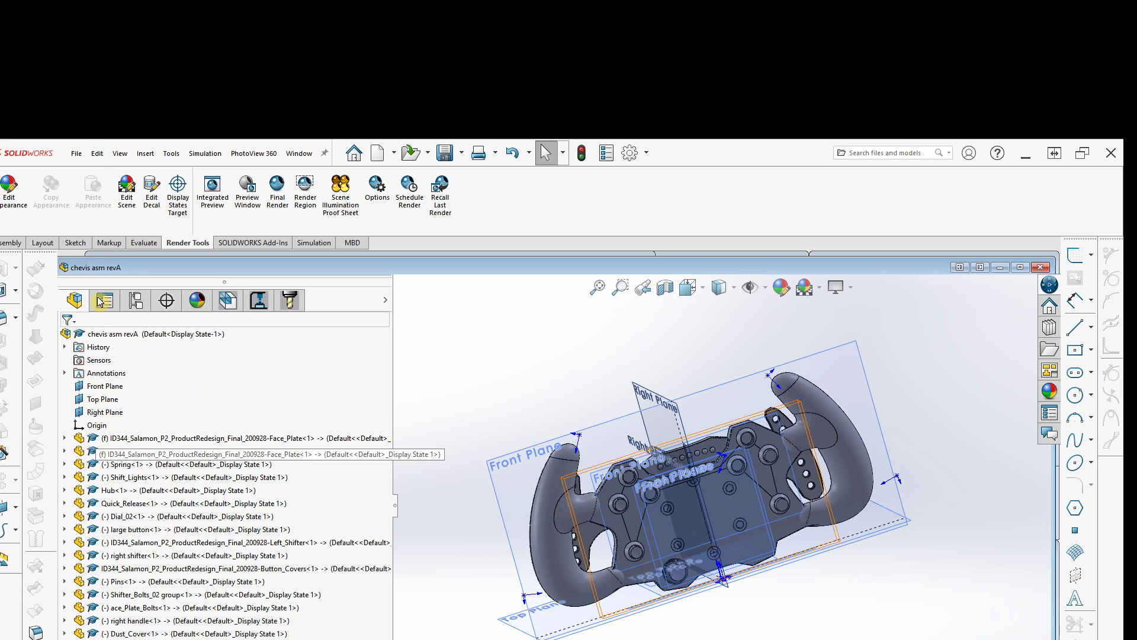
pyautogui.click(81, 158)
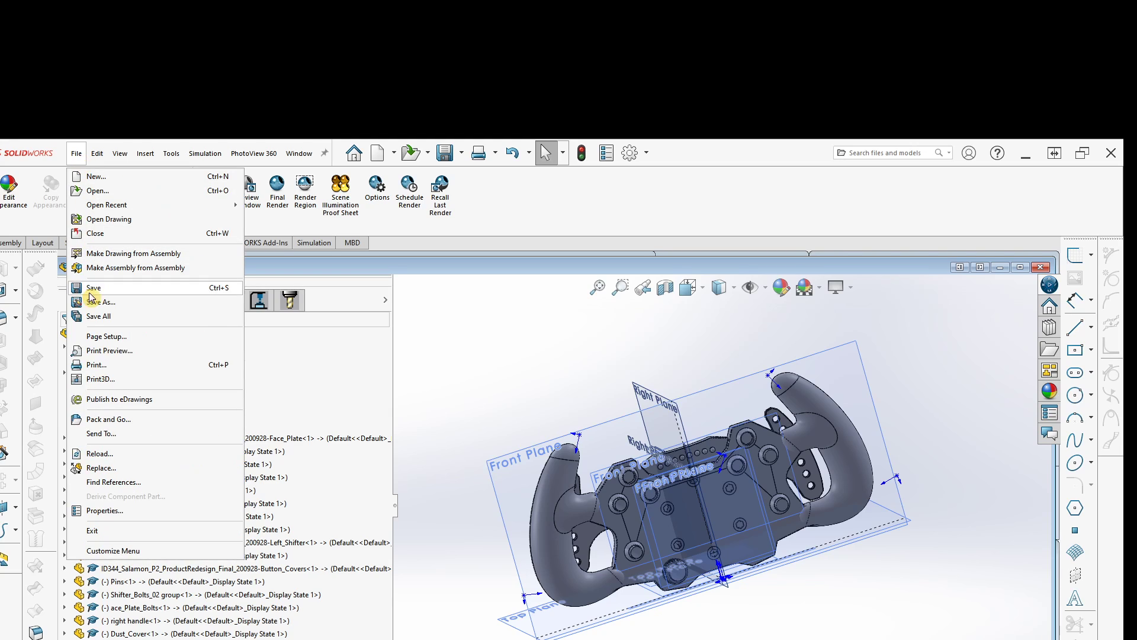
pyautogui.click(98, 421)
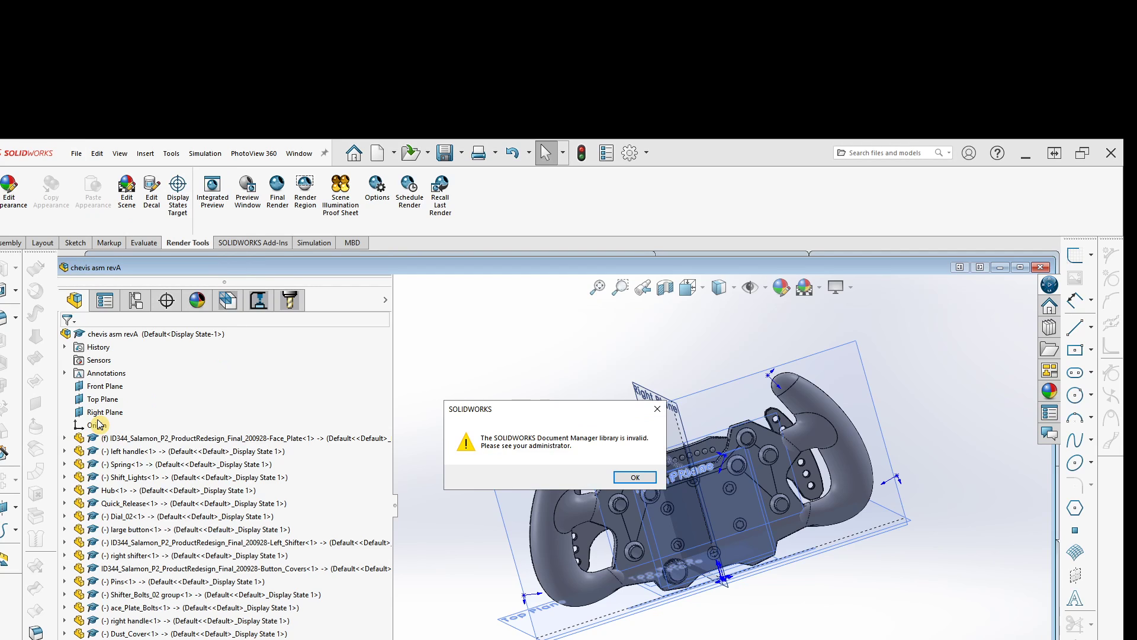
pyautogui.click(635, 478)
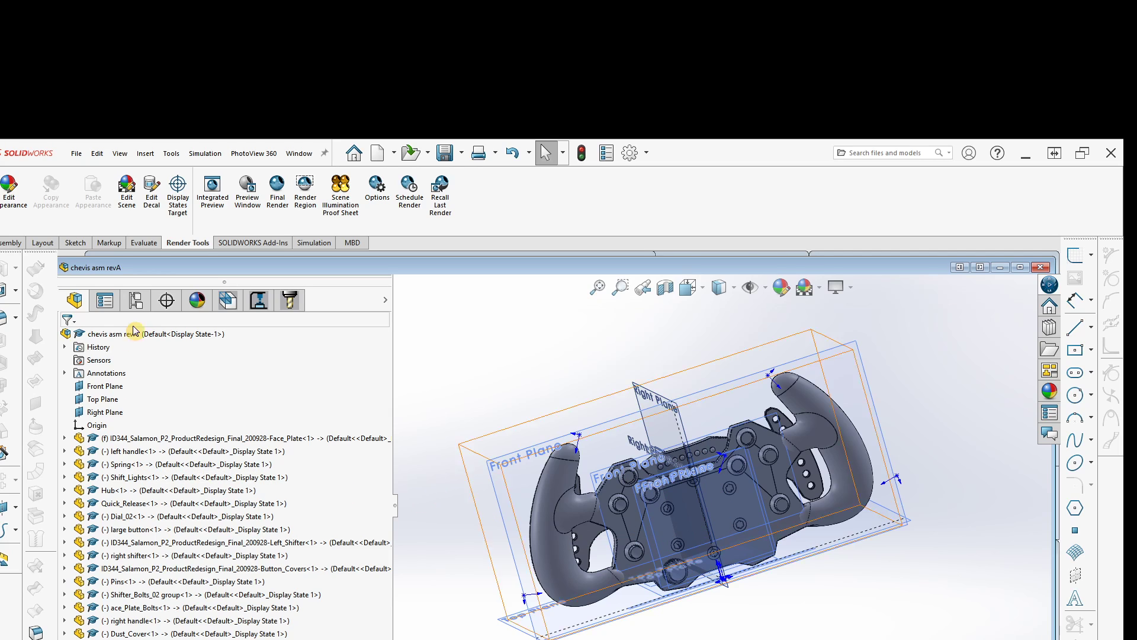
# Maximize the chevis asm revA document window and retry Pack and Go
pyautogui.moveTo(159, 281); pyautogui.dragTo(180, 400)
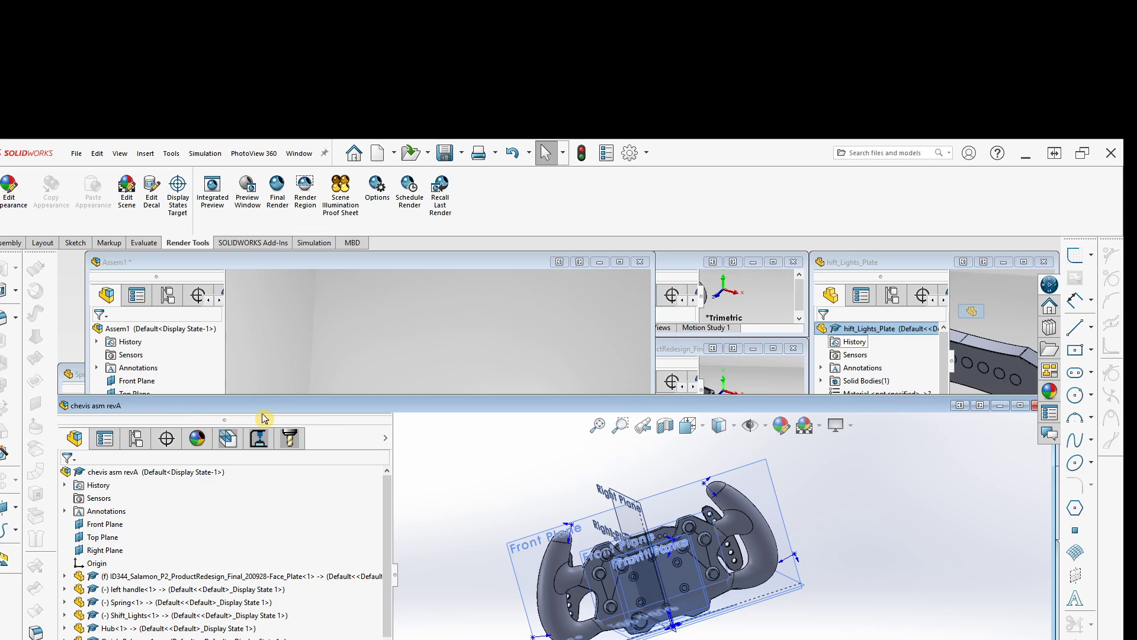
pyautogui.moveTo(264, 406); pyautogui.dragTo(249, 280)
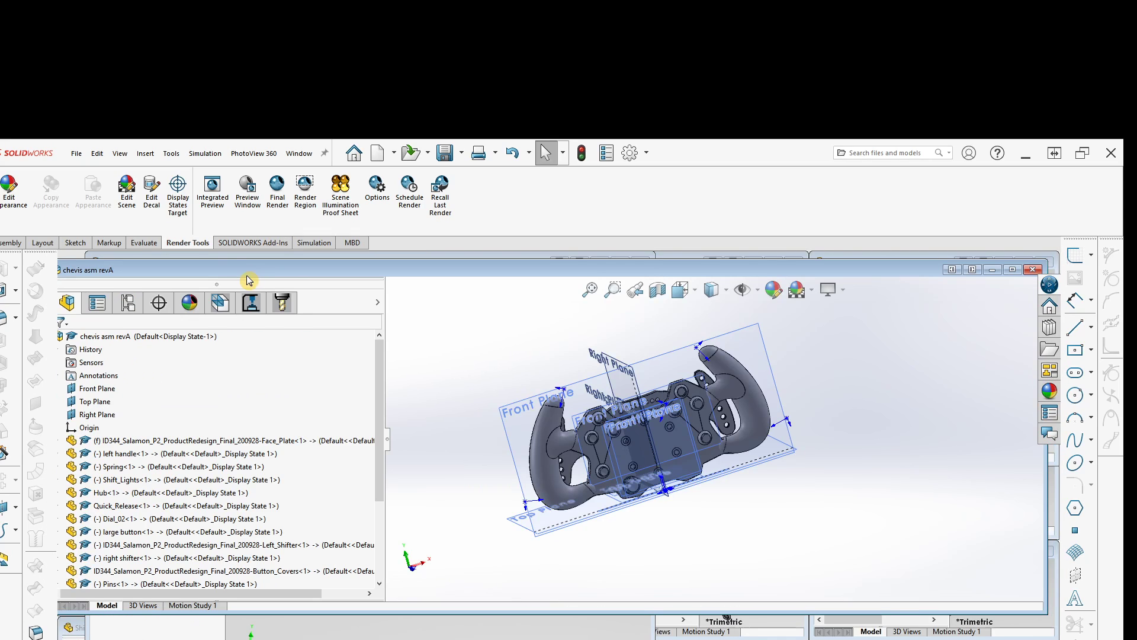
pyautogui.click(1013, 269)
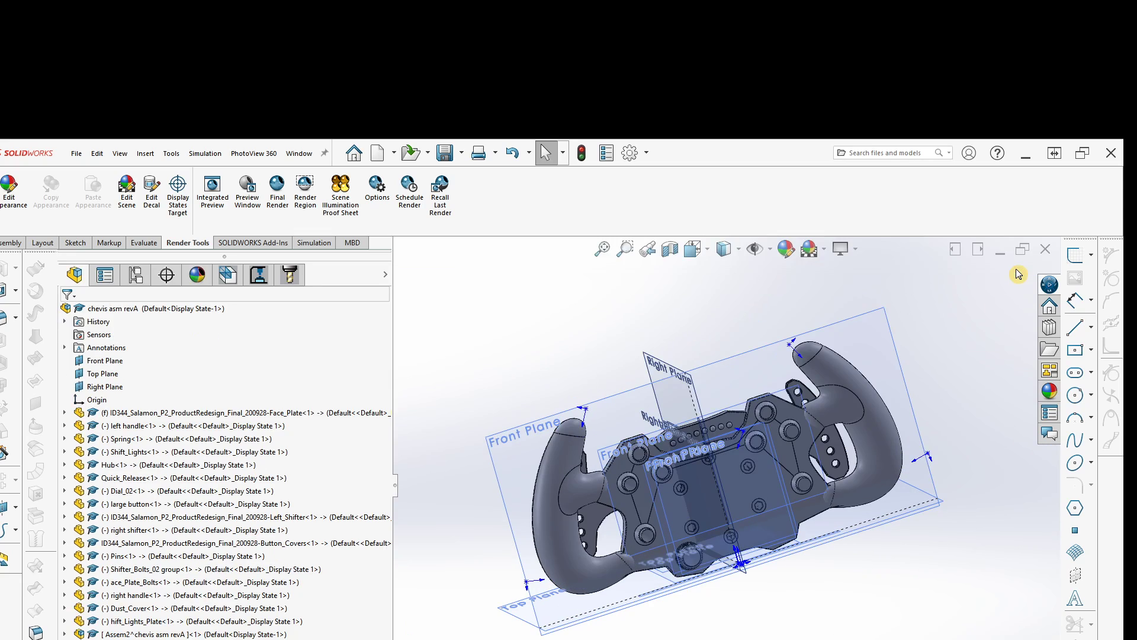
pyautogui.click(78, 156)
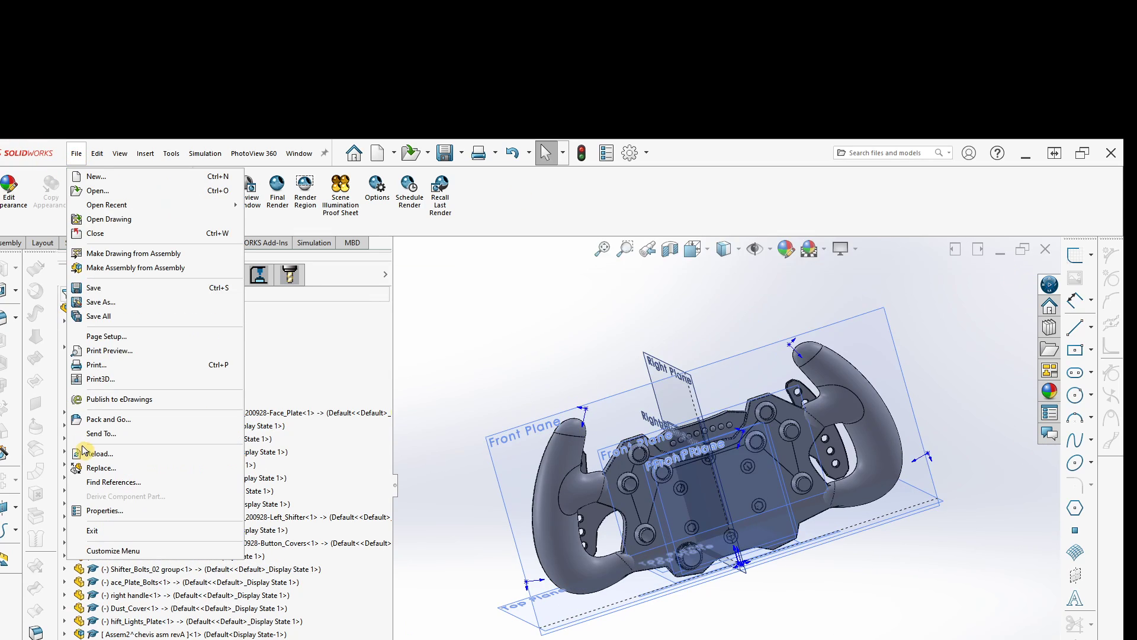
pyautogui.click(105, 421)
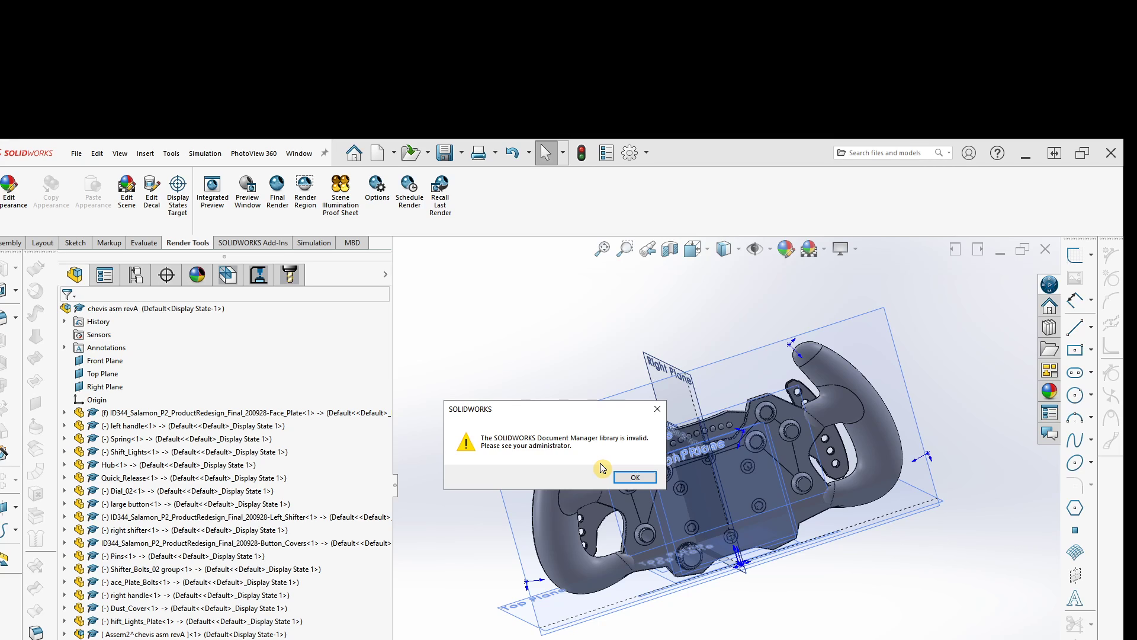
pyautogui.click(657, 408)
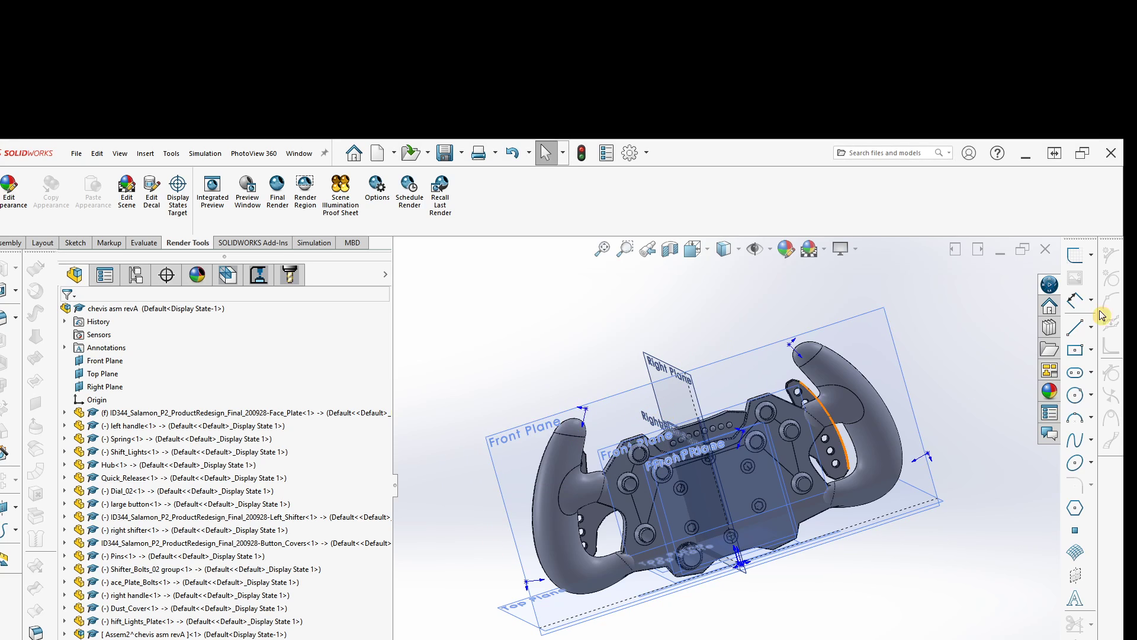
# Close SOLIDWORKS without saving the modified documents, restart it, and move its window clear of the screen edge
pyautogui.click(1111, 152)
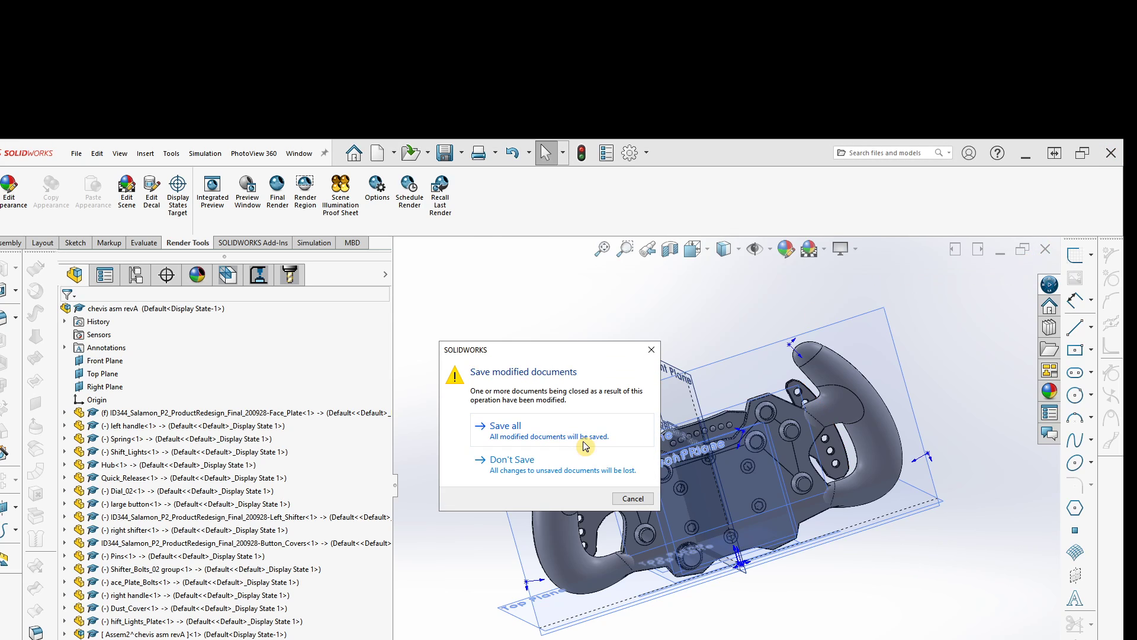
pyautogui.click(519, 460)
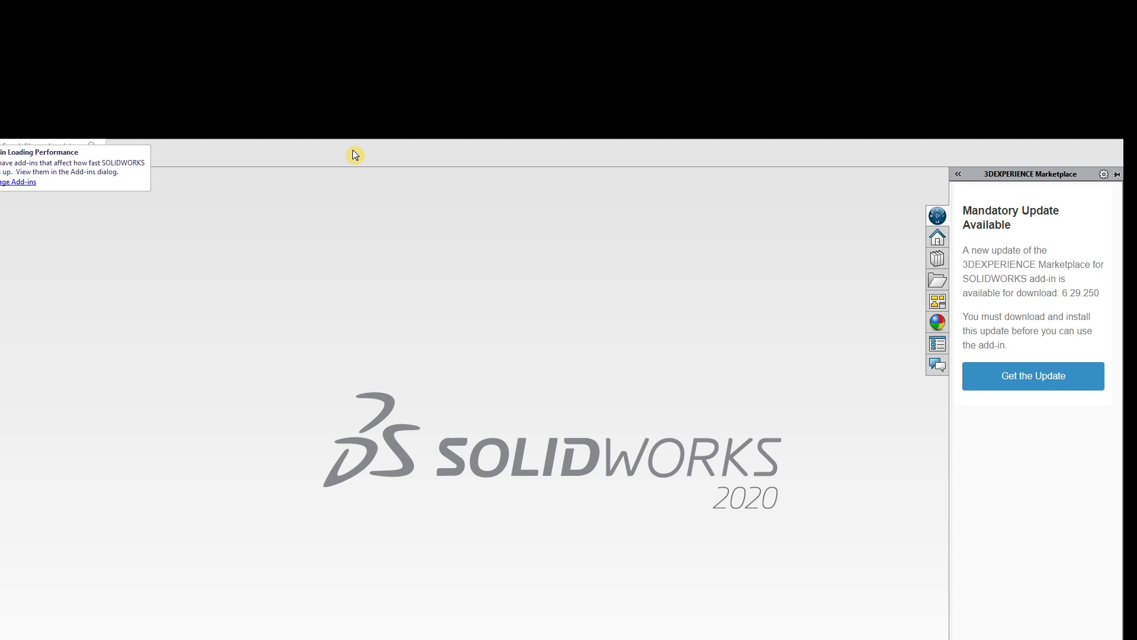
pyautogui.moveTo(354, 141); pyautogui.dragTo(462, 203)
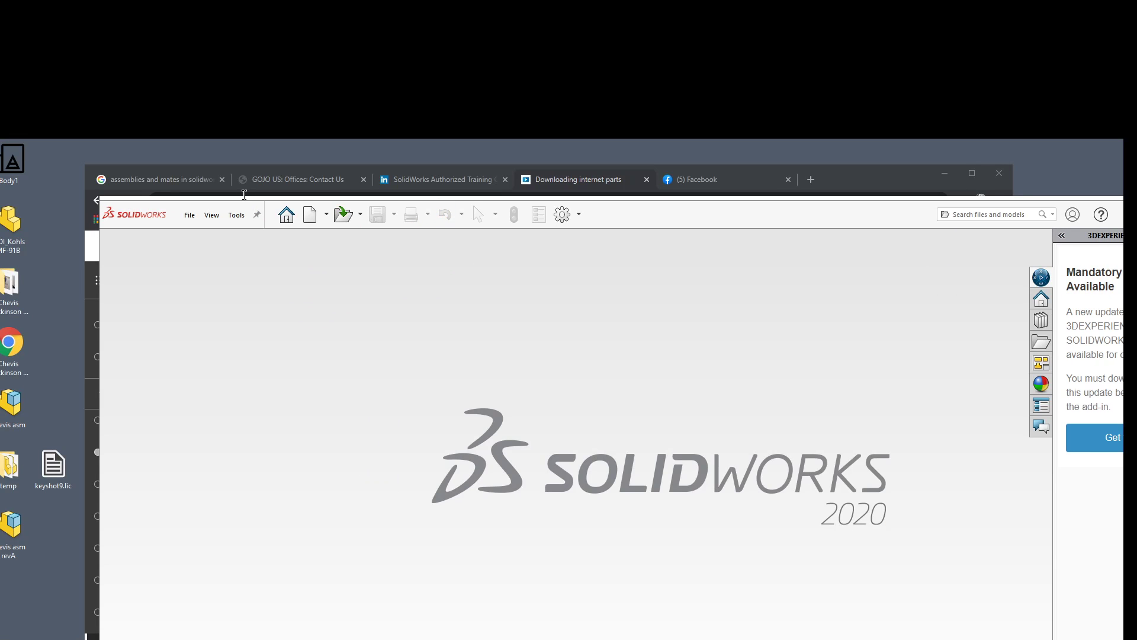
# Reopen the recent chevis asm revA assembly, loading any changed referenced documents, and try Pack and Go on it
pyautogui.click(190, 214)
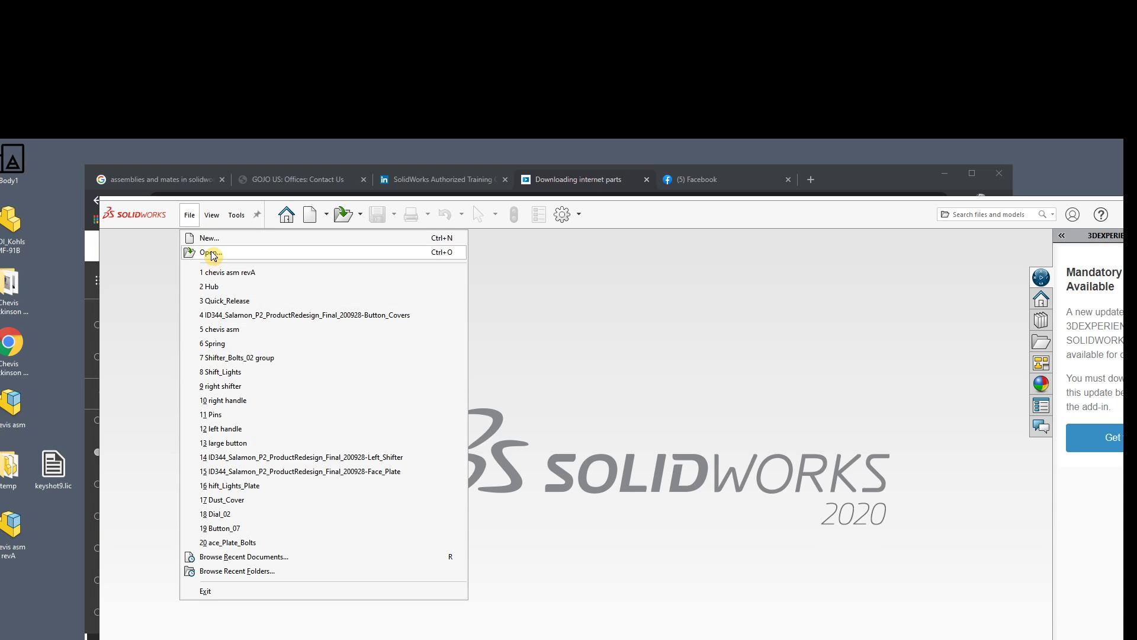
pyautogui.click(217, 275)
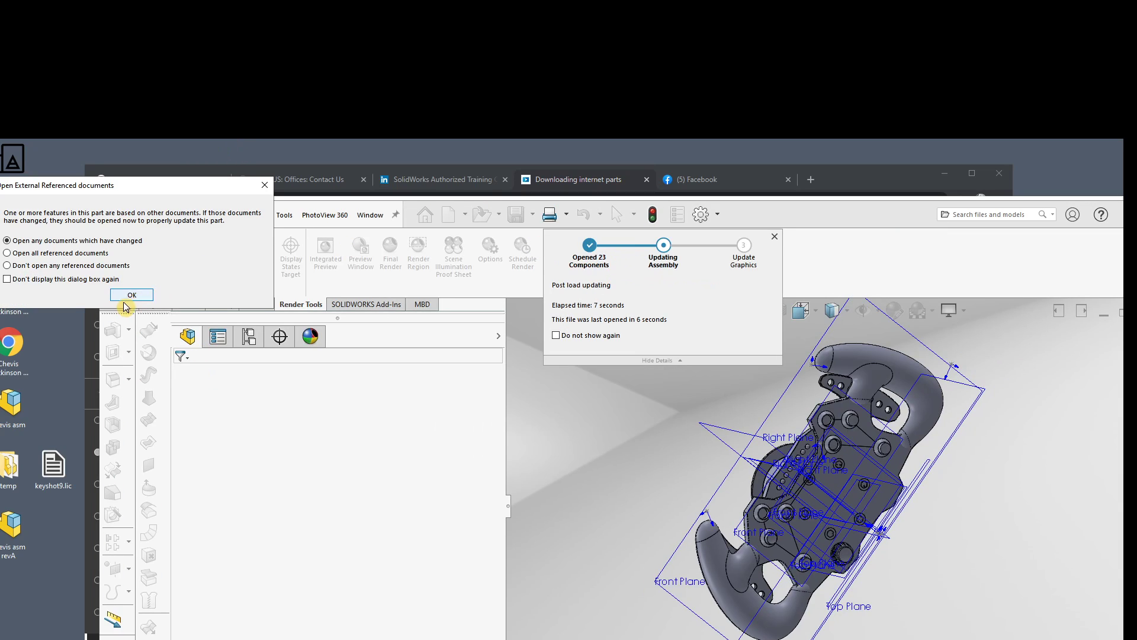
pyautogui.click(128, 295)
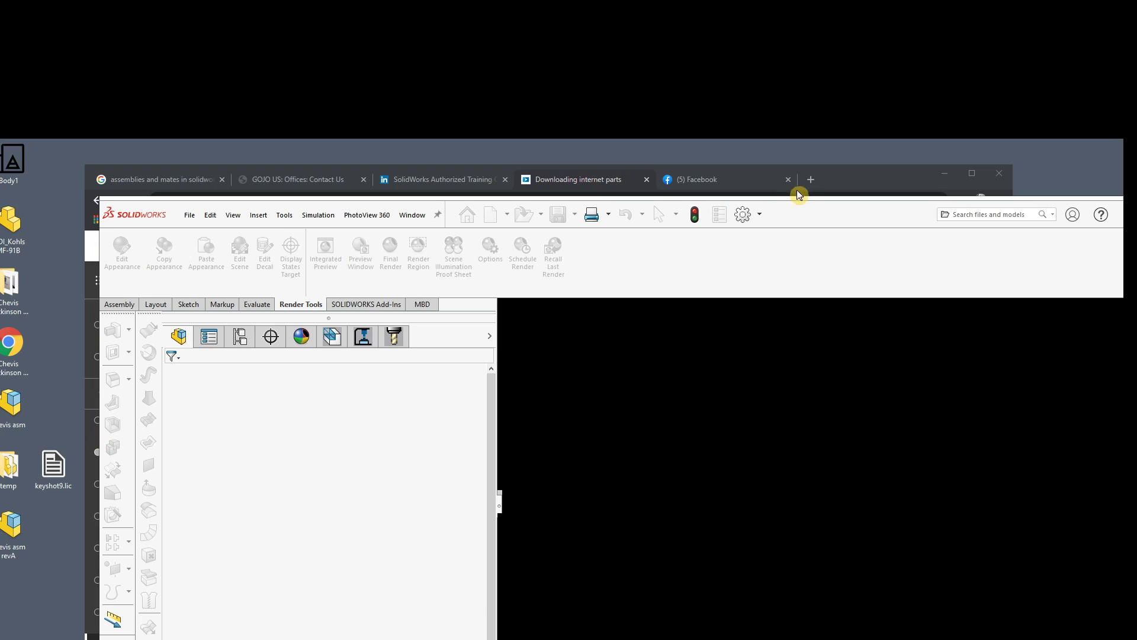
pyautogui.click(190, 215)
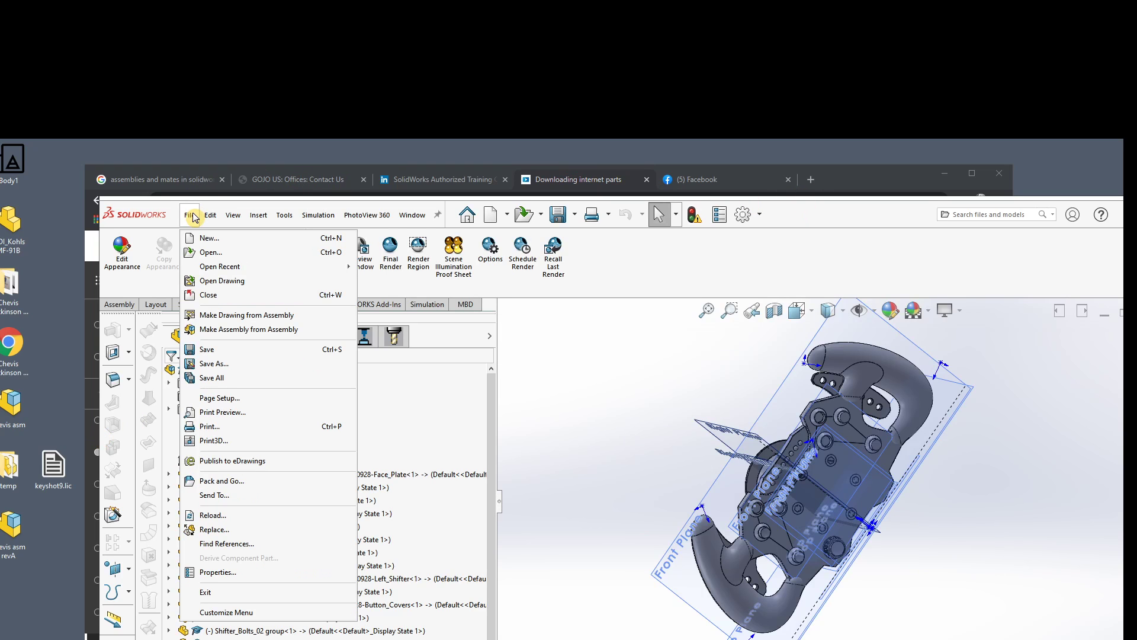
pyautogui.click(224, 481)
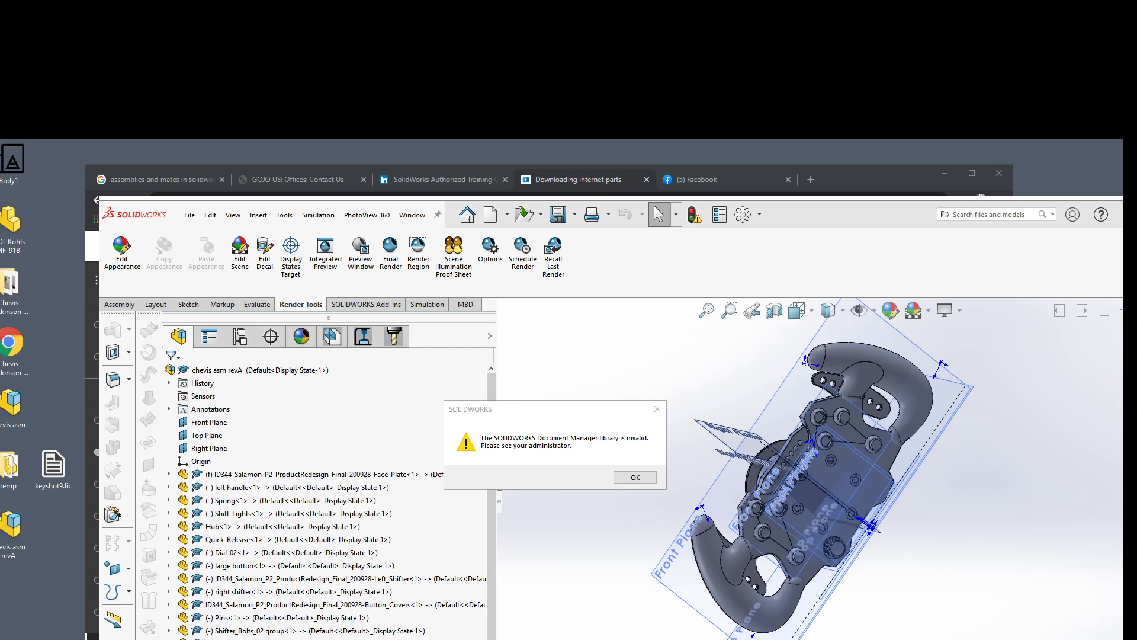
# Switch to the syzmon folder in File Explorer and open its ASSY subfolder
pyautogui.moveTo(0, 503); pyautogui.dragTo(735, 202)
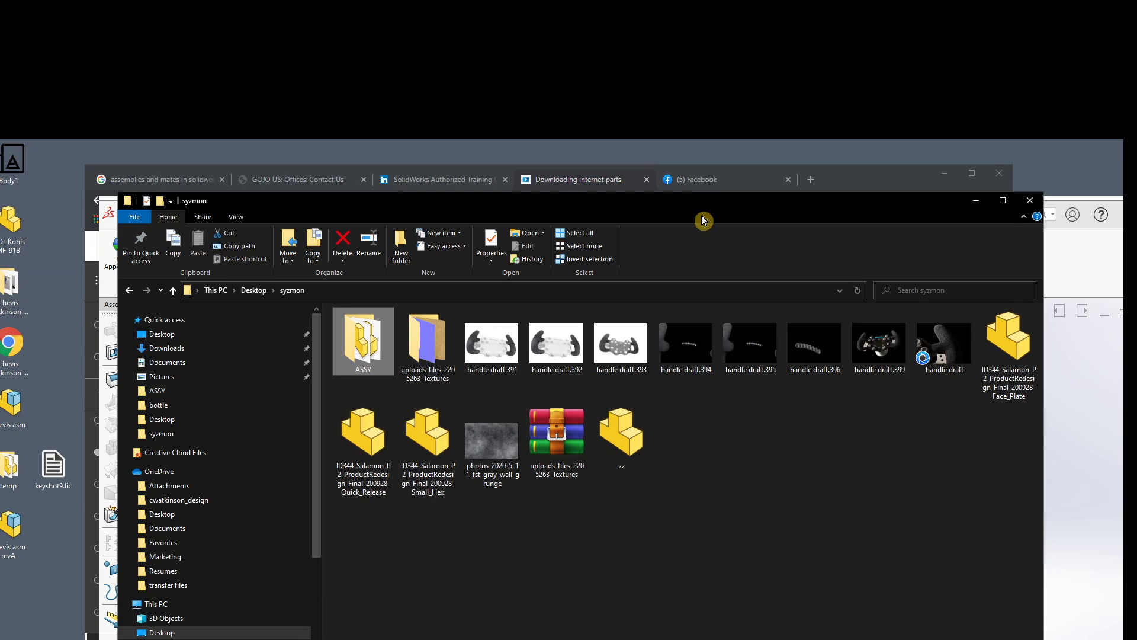
pyautogui.doubleClick(367, 347)
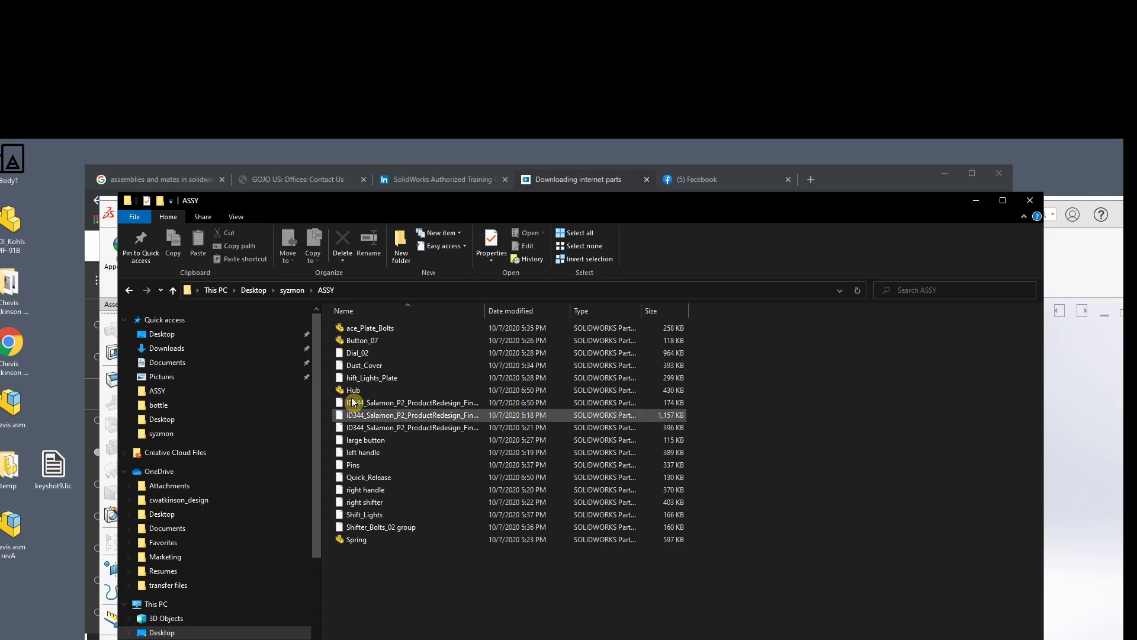
# Try to compress all the part files in the ASSY folder into a RAR archive named chevis wwww.rar
pyautogui.click(369, 329)
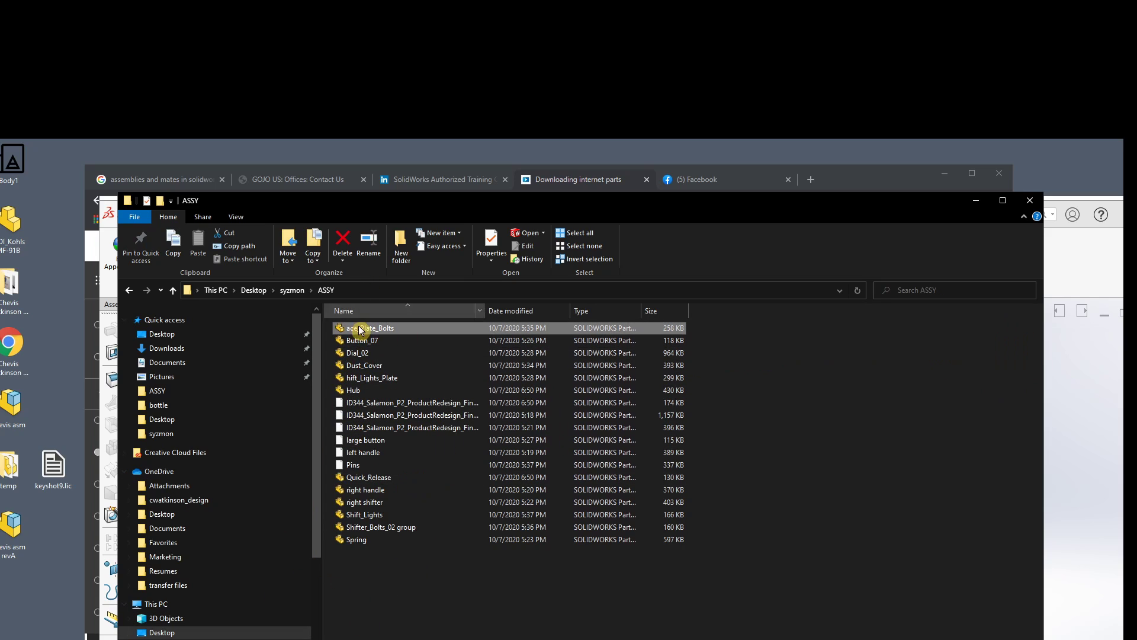
pyautogui.keyDown('shift'); pyautogui.click(351, 541); pyautogui.keyUp('shift')
pyautogui.rightClick(352, 542)
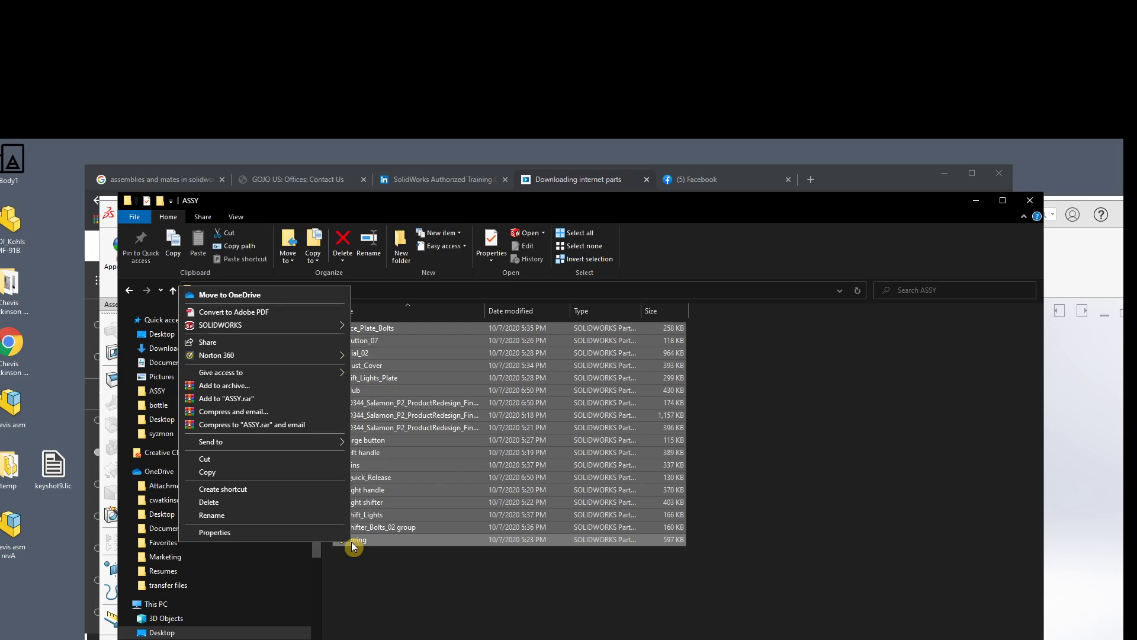
pyautogui.click(223, 386)
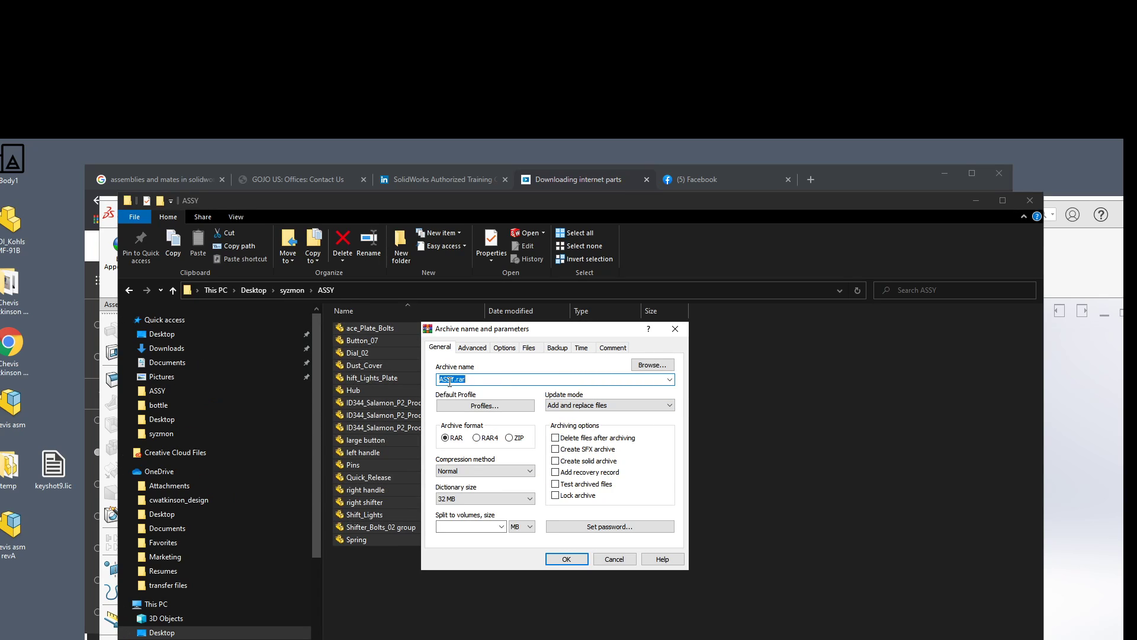
pyautogui.moveTo(459, 380); pyautogui.dragTo(409, 379)
pyautogui.write('chevis ')
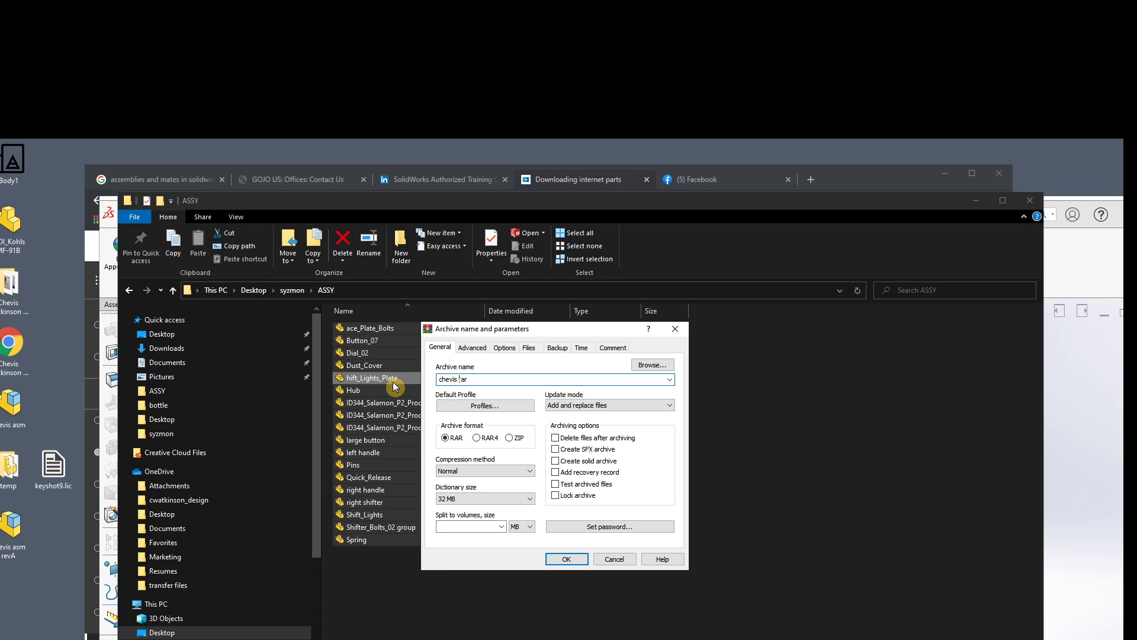
pyautogui.write('wwwww.')
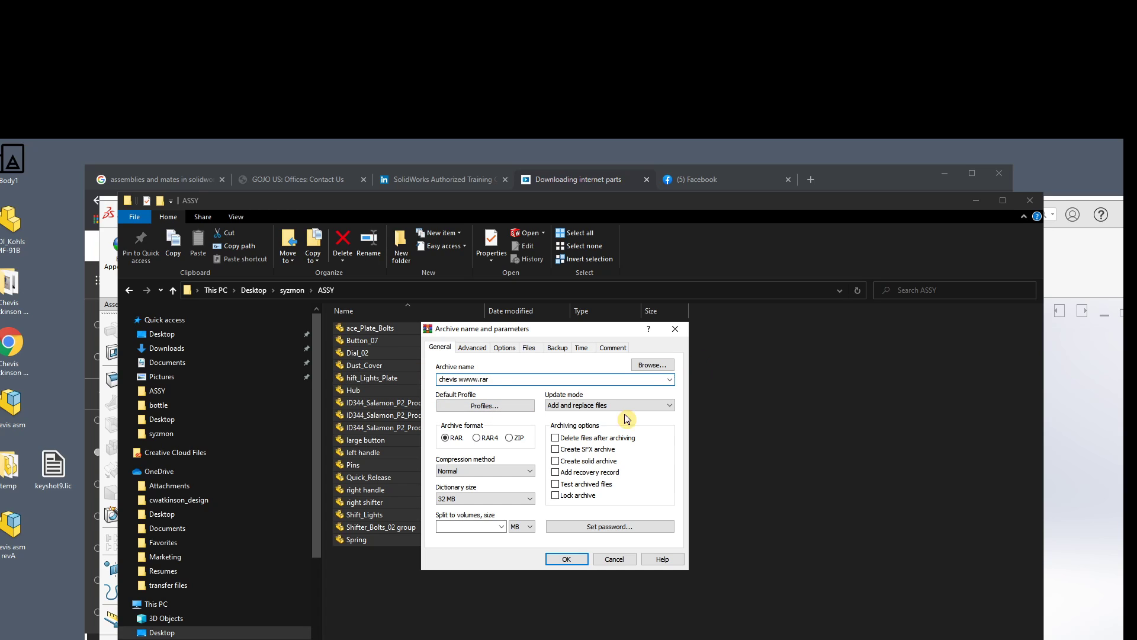
pyautogui.click(576, 558)
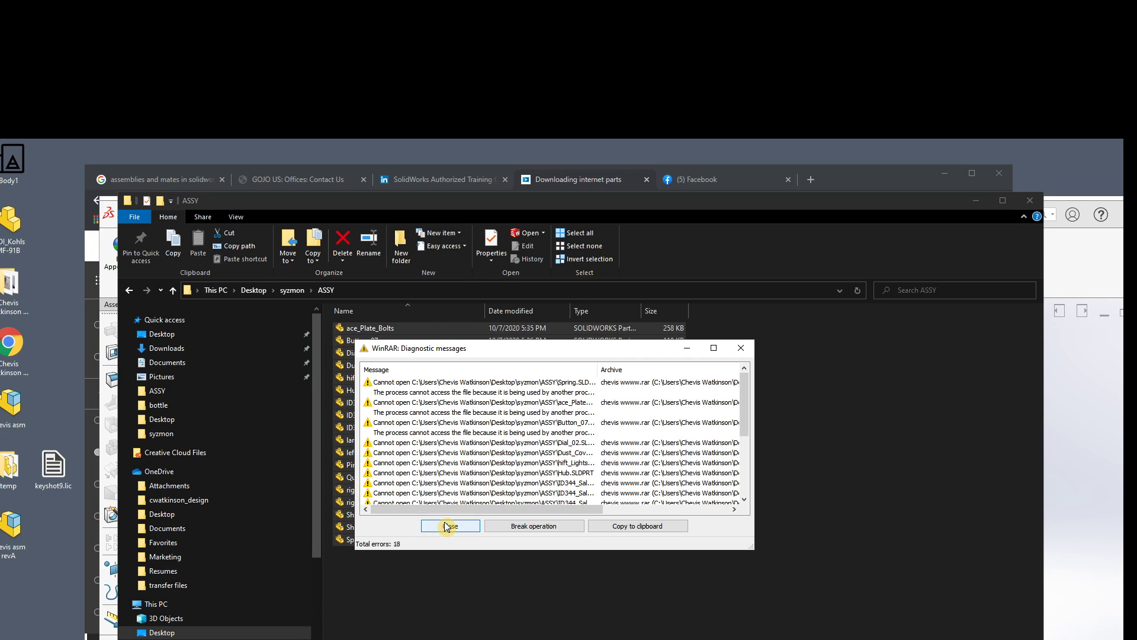
pyautogui.click(449, 526)
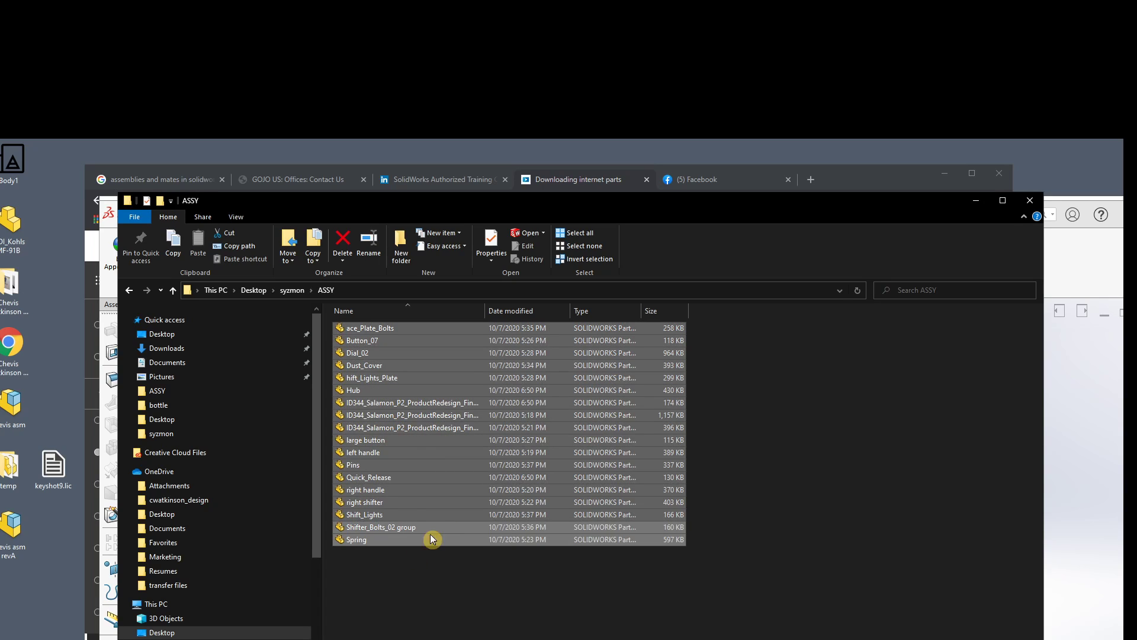
pyautogui.click(406, 593)
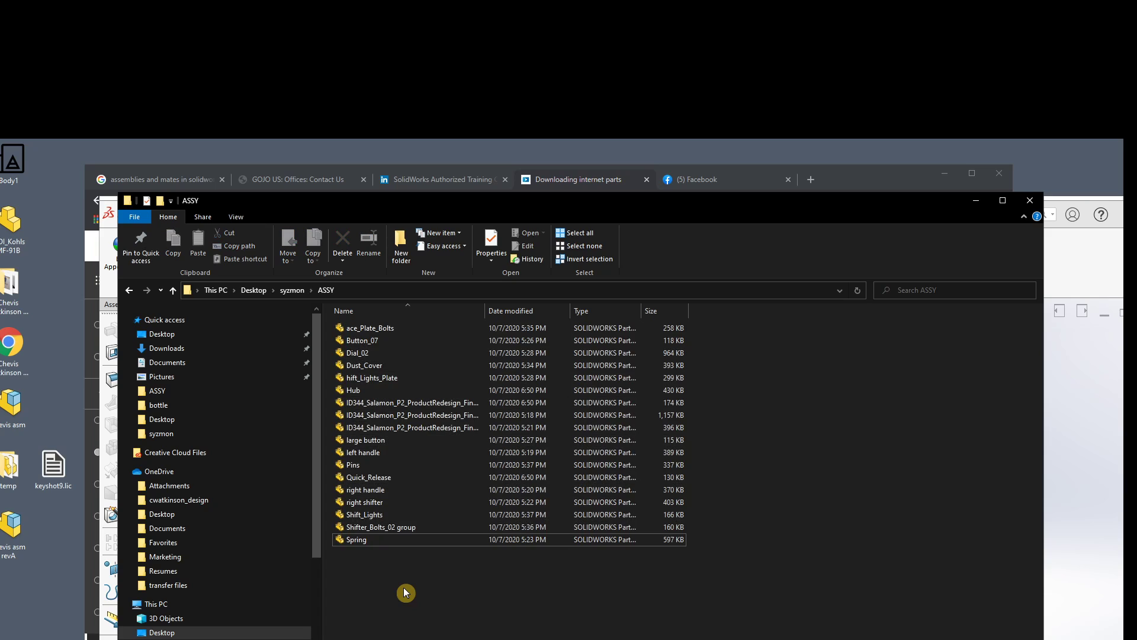
# Retry archiving all the part files in the ASSY folder, using the default archive name ASSY.rar
pyautogui.click(368, 327)
pyautogui.keyDown('shift'); pyautogui.click(363, 539); pyautogui.keyUp('shift')
pyautogui.rightClick(363, 539)
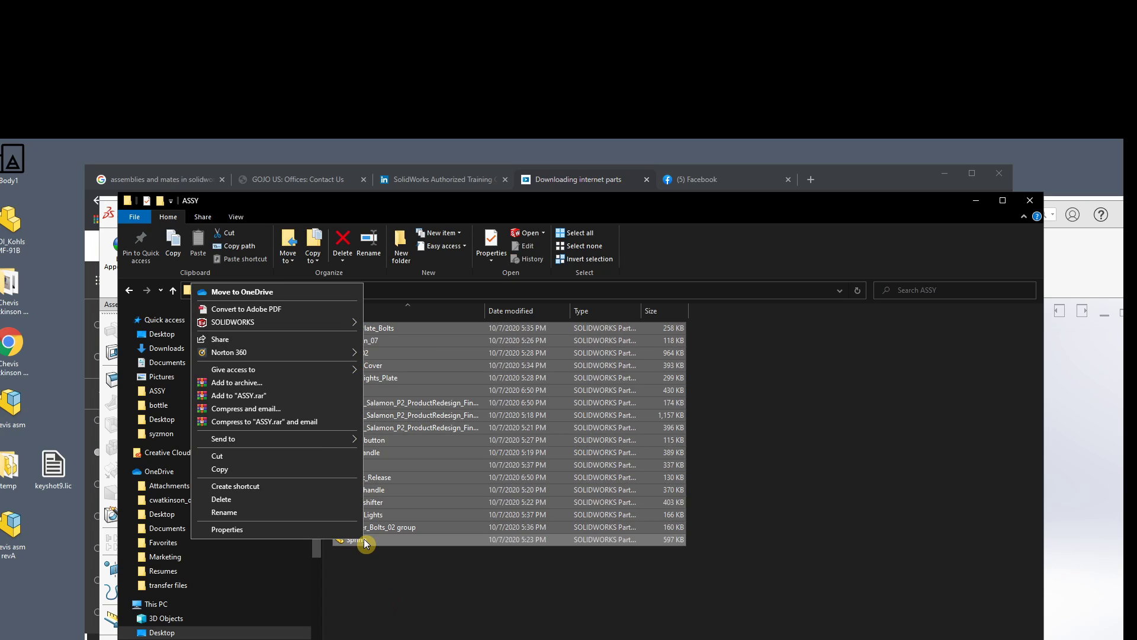
pyautogui.click(267, 382)
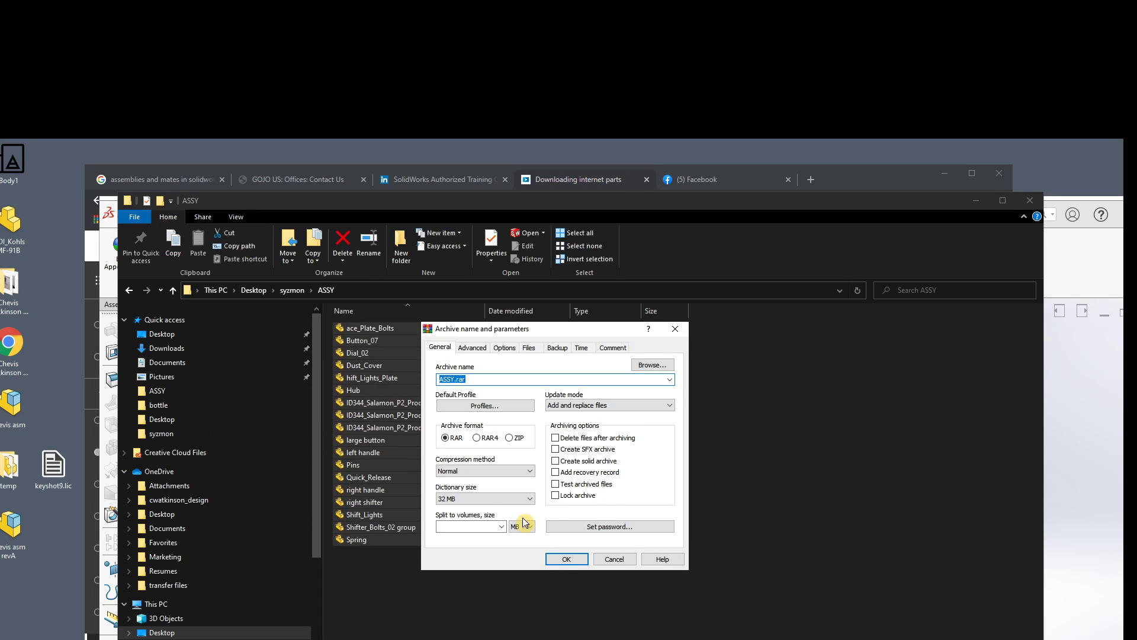
pyautogui.click(564, 561)
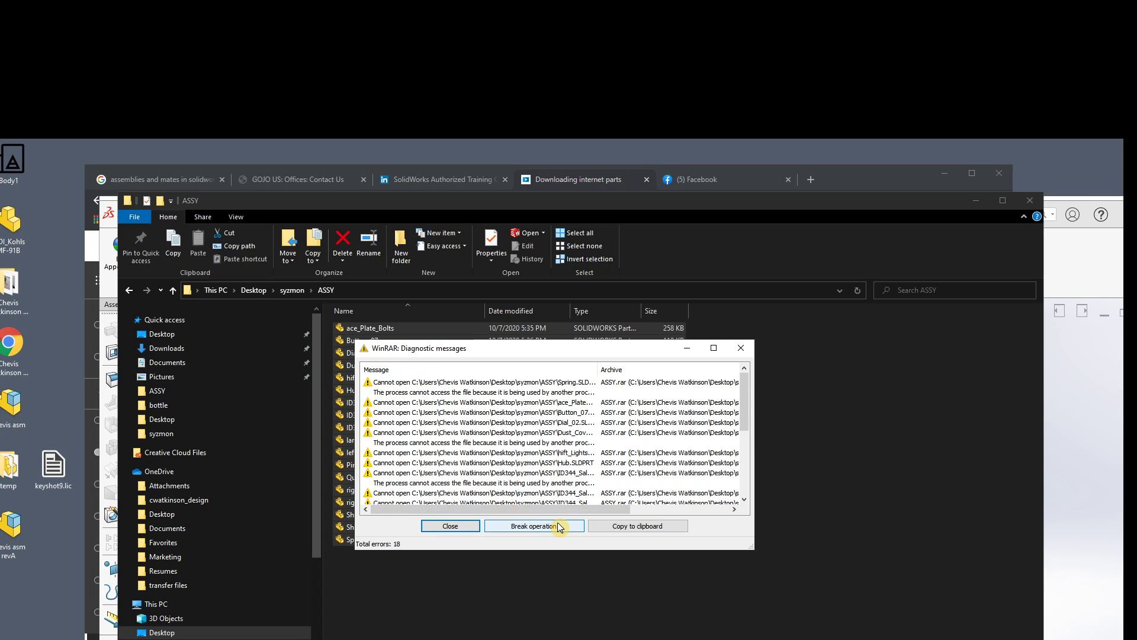
pyautogui.click(740, 348)
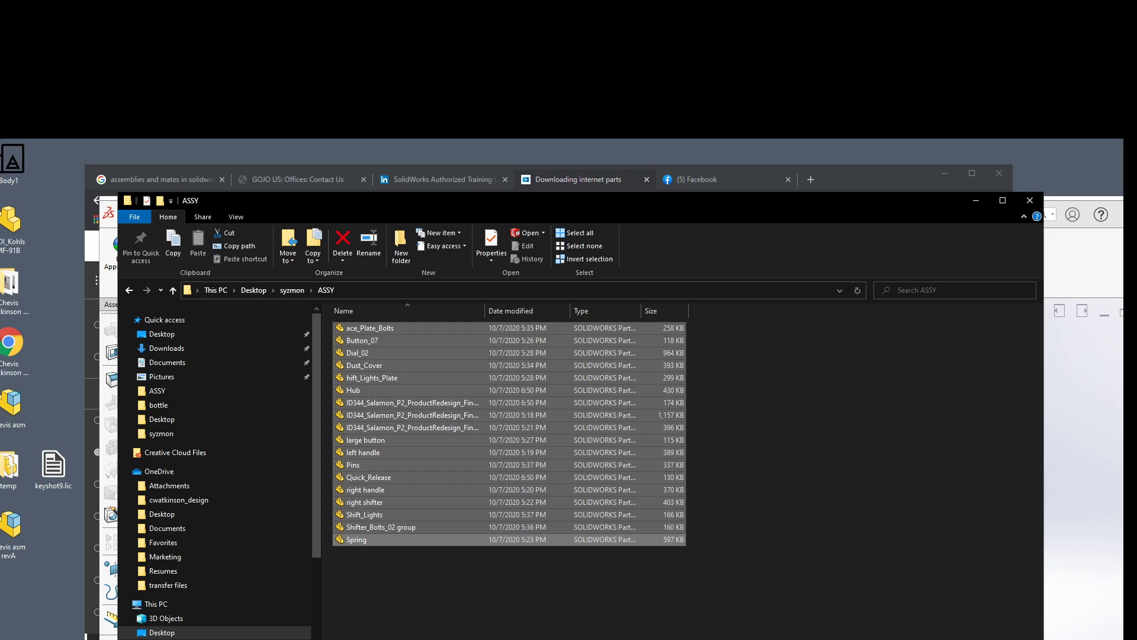
# Switch to SOLIDWORKS, dismiss its Document Manager warning, and close the program to release the part files
pyautogui.hotkey('alt', 'Tab')
pyautogui.click(635, 477)
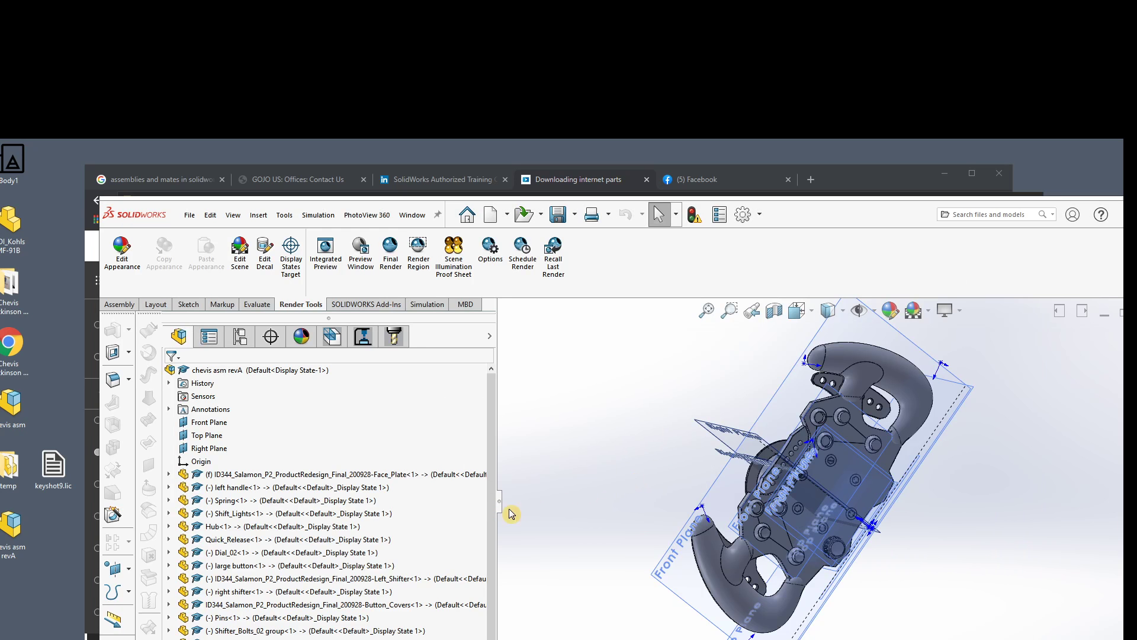
pyautogui.moveTo(907, 214); pyautogui.dragTo(657, 277)
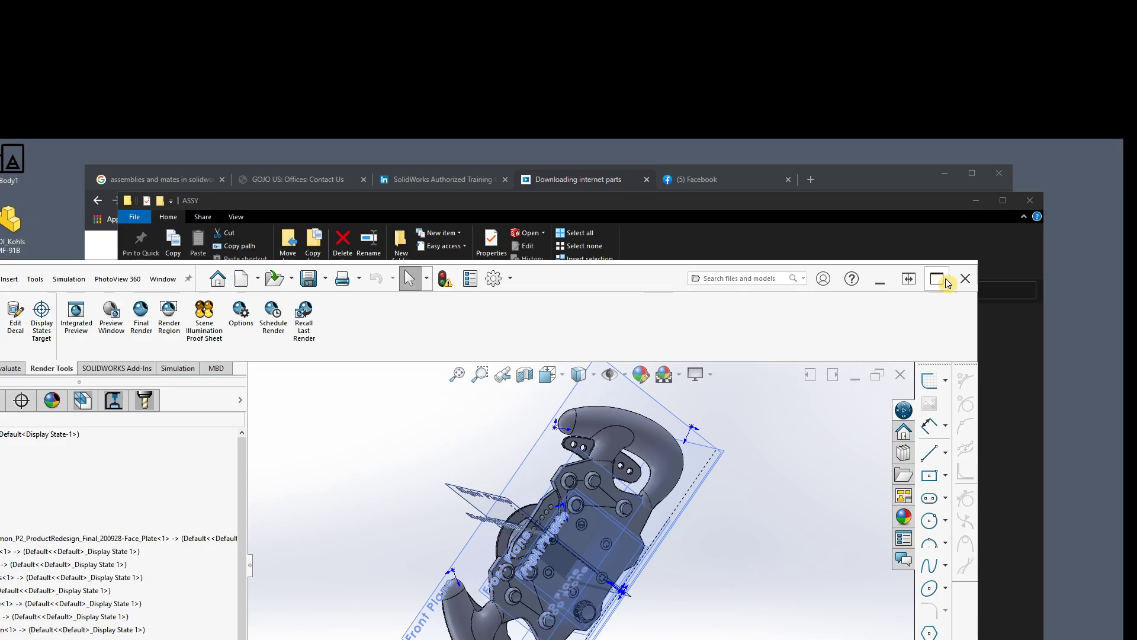
pyautogui.click(960, 281)
# Compress all the part files in the ASSY folder into ASSY.rar and select the new archive
pyautogui.click(363, 331)
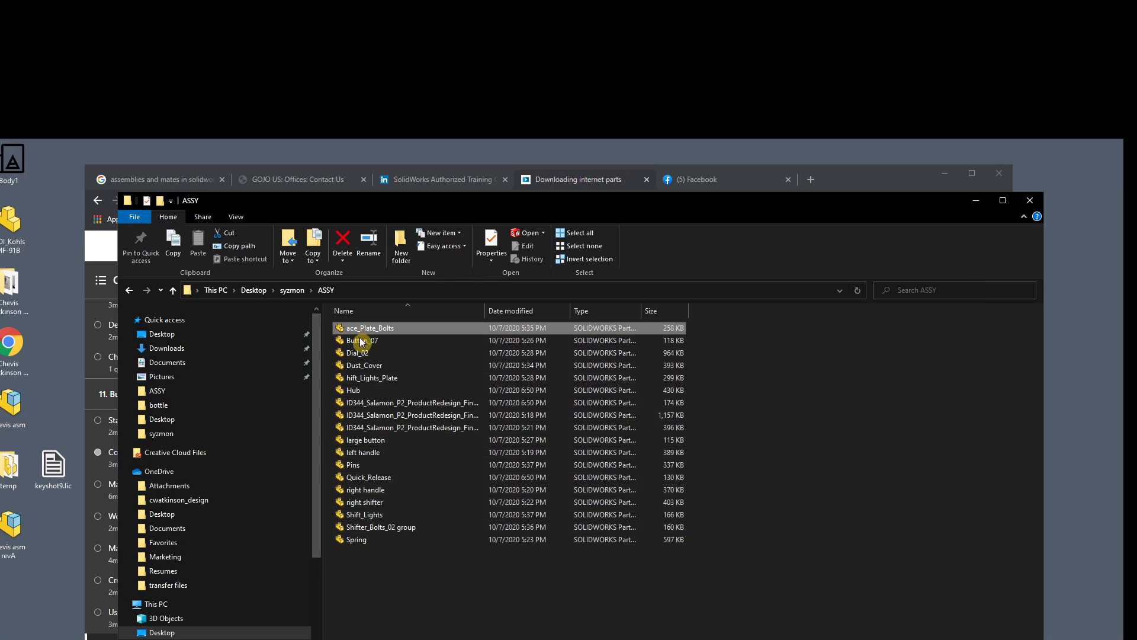
pyautogui.keyDown('shift'); pyautogui.click(355, 539); pyautogui.keyUp('shift')
pyautogui.rightClick(356, 538)
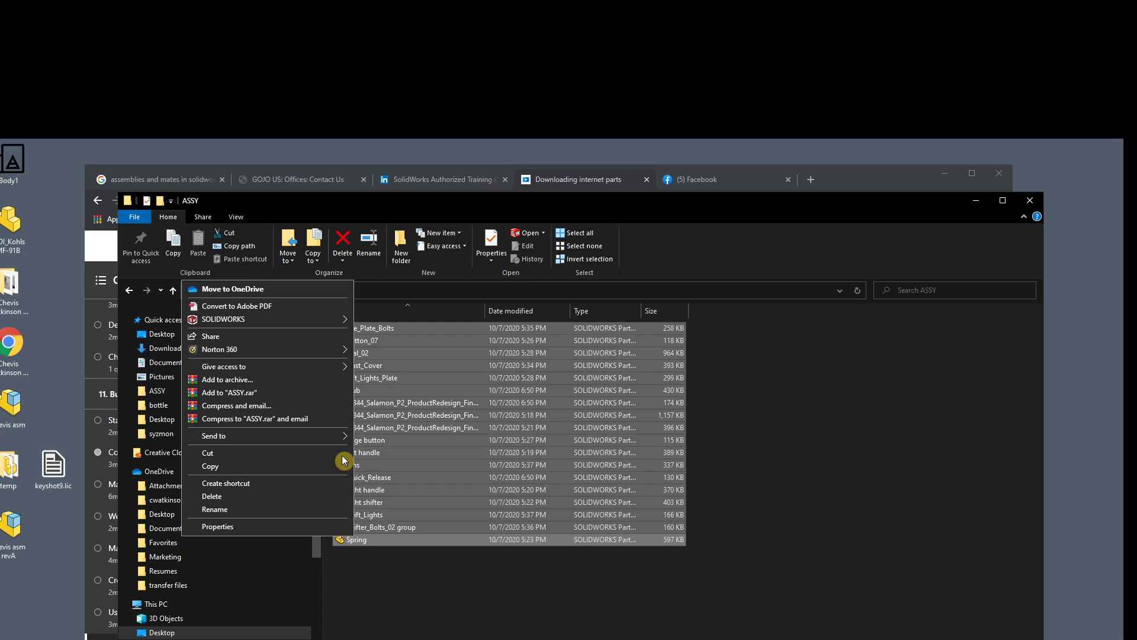
pyautogui.click(227, 379)
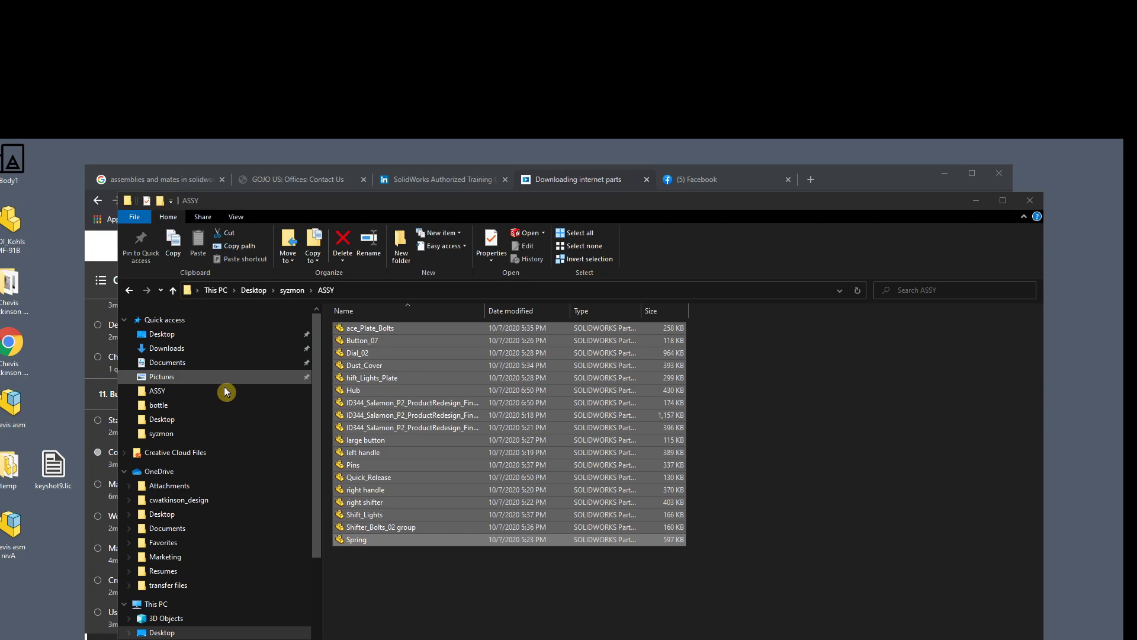
pyautogui.click(578, 558)
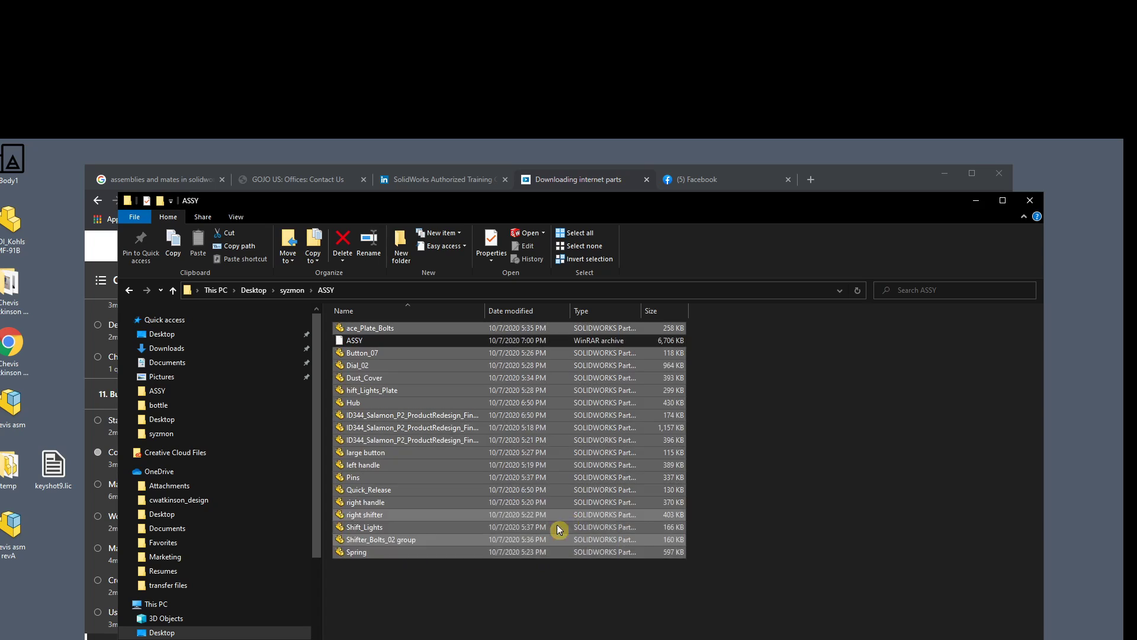
pyautogui.click(407, 605)
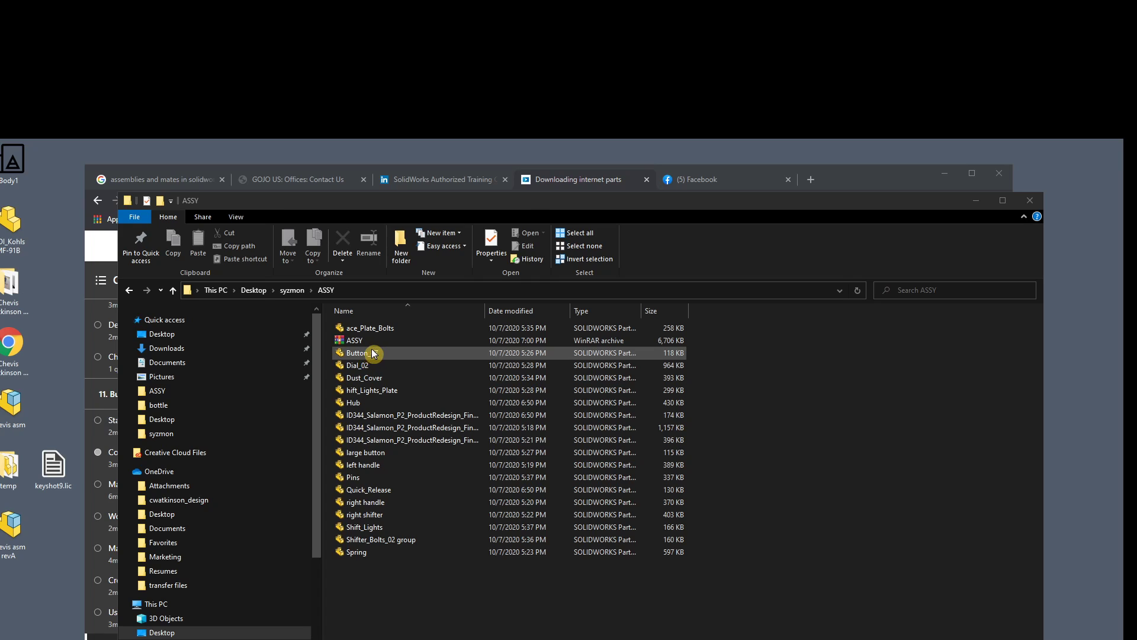
pyautogui.click(359, 343)
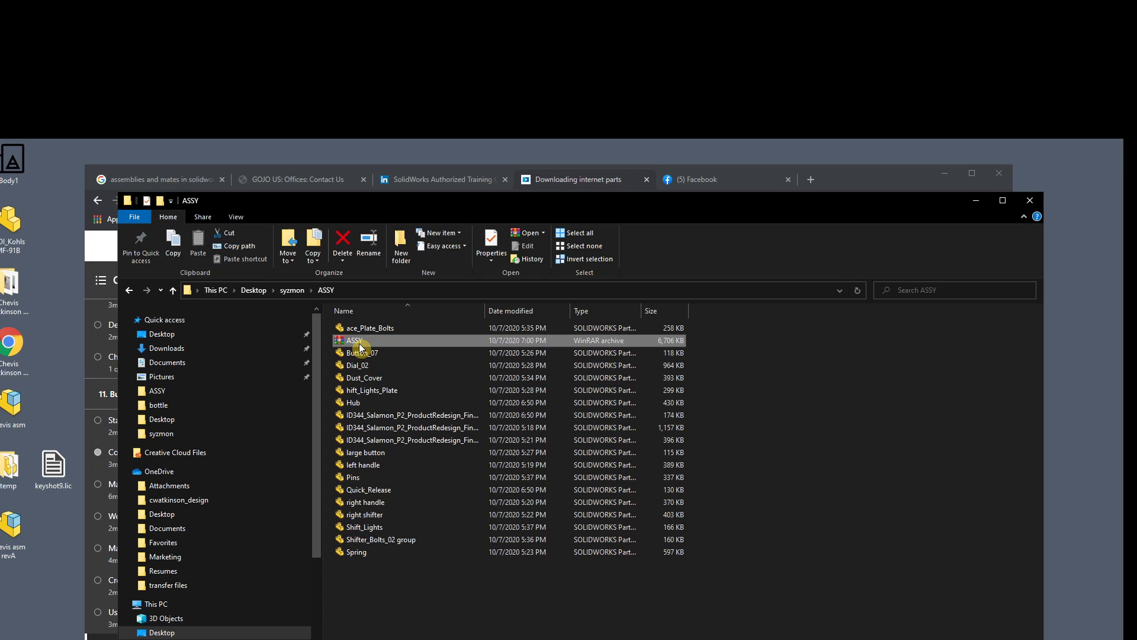